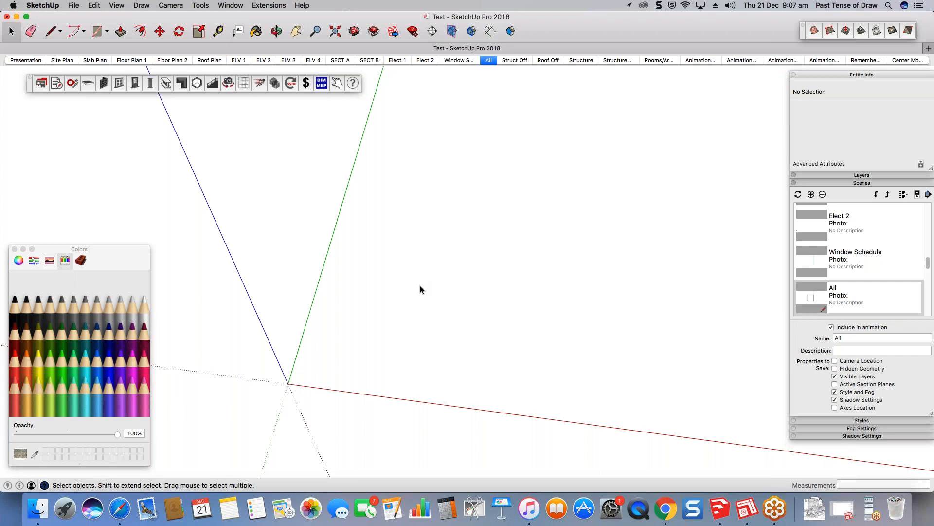
- Draw a closed rectangular site boundary from the origin, 27 m along the green axis and 20 m along the red axis
{"action": "middle_click_drag", "start_coordinate": [482, 314], "coordinate": [435, 323]}
{"action": "key", "text": "l"}
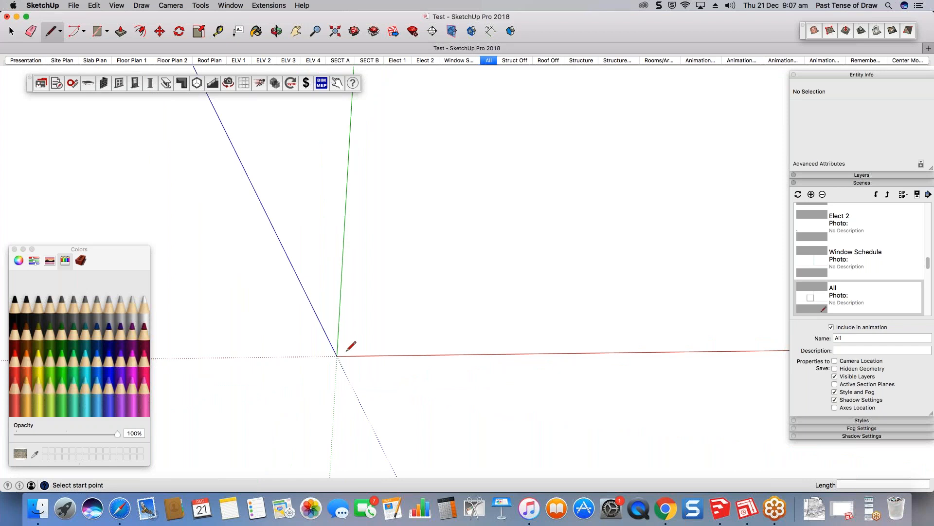
{"action": "left_click", "coordinate": [337, 356]}
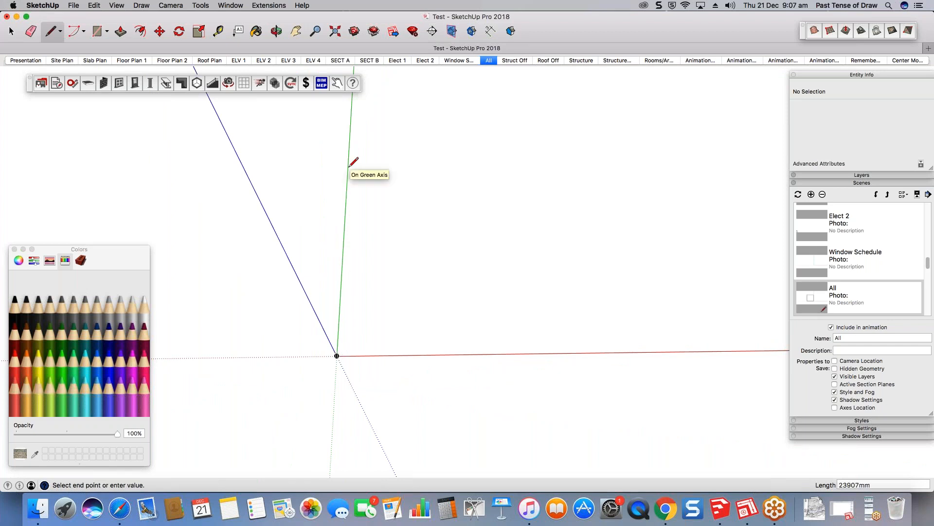
{"action": "type", "text": "27"}
{"action": "key", "text": "Return"}
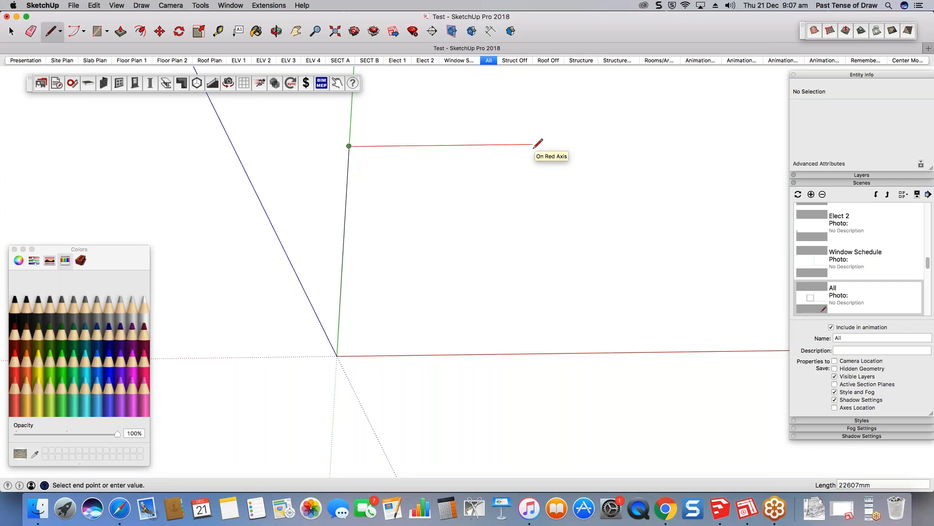
{"action": "type", "text": "20m"}
{"action": "key", "text": "Return"}
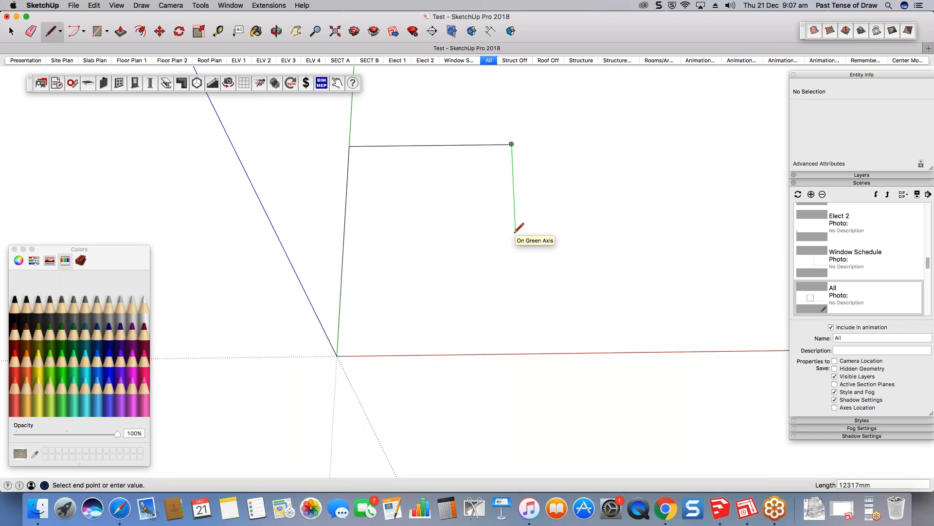
{"action": "left_click", "coordinate": [338, 355]}
{"action": "left_click", "coordinate": [338, 357]}
- Delete the face inside the site boundary rectangle, keeping only its edges
{"action": "mouse_move", "coordinate": [400, 286]}
{"action": "middle_mouse_down"}
{"action": "mouse_move", "coordinate": [419, 282]}
{"action": "mouse_move", "coordinate": [423, 300]}
{"action": "mouse_move", "coordinate": [530, 170]}
{"action": "mouse_move", "coordinate": [401, 229]}
{"action": "mouse_move", "coordinate": [416, 317]}
{"action": "middle_mouse_up"}
{"action": "key", "text": "space"}
{"action": "scroll", "coordinate": [403, 304], "scroll_direction": "up", "scroll_amount": 5}
{"action": "scroll", "coordinate": [415, 317], "scroll_direction": "down", "scroll_amount": 5}
{"action": "middle_click_drag", "start_coordinate": [494, 257], "coordinate": [453, 333]}
{"action": "left_click", "coordinate": [473, 276]}
{"action": "key", "text": "Delete"}
- Select all four boundary edges and make them a group
{"action": "left_click_drag", "start_coordinate": [575, 134], "coordinate": [355, 402]}
{"action": "scroll", "coordinate": [400, 336], "scroll_direction": "up", "scroll_amount": 1}
{"action": "right_click", "coordinate": [552, 319]}
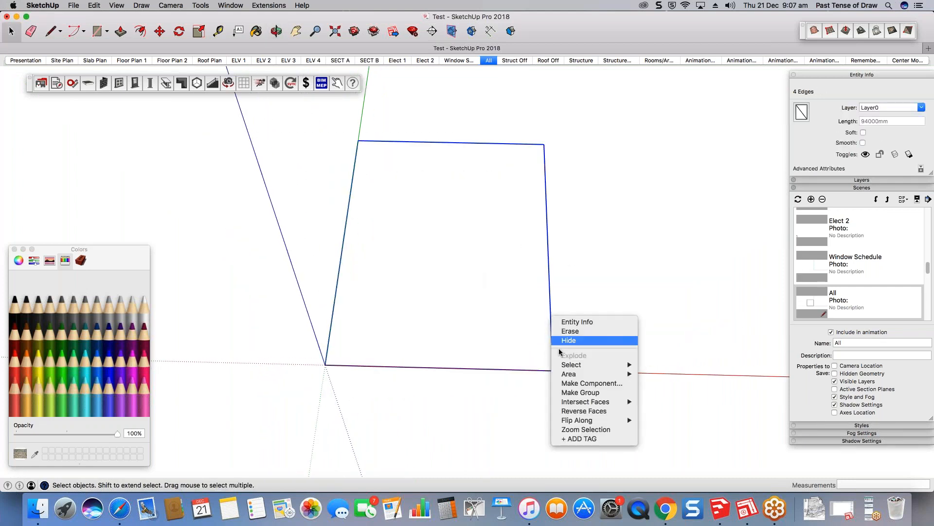
{"action": "left_click", "coordinate": [572, 392]}
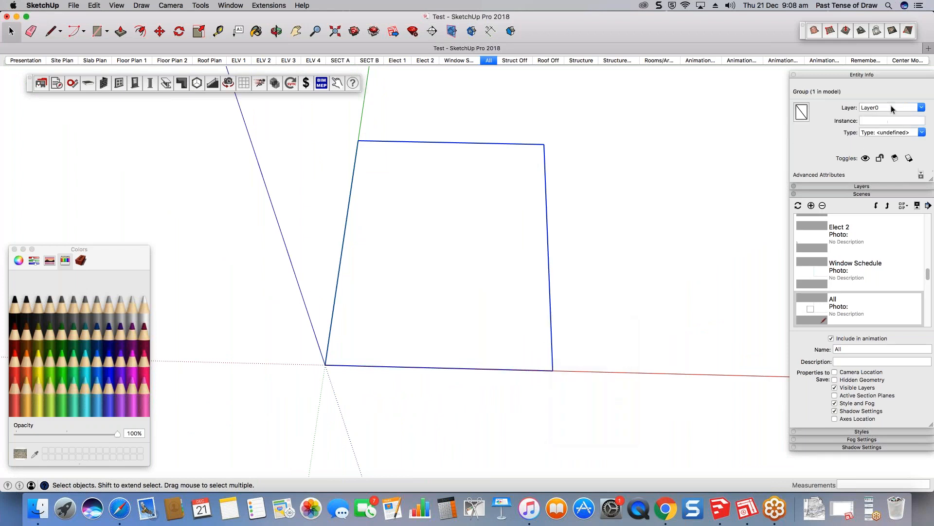
- Add a new layer named 00_Boundary
{"action": "left_click", "coordinate": [845, 187]}
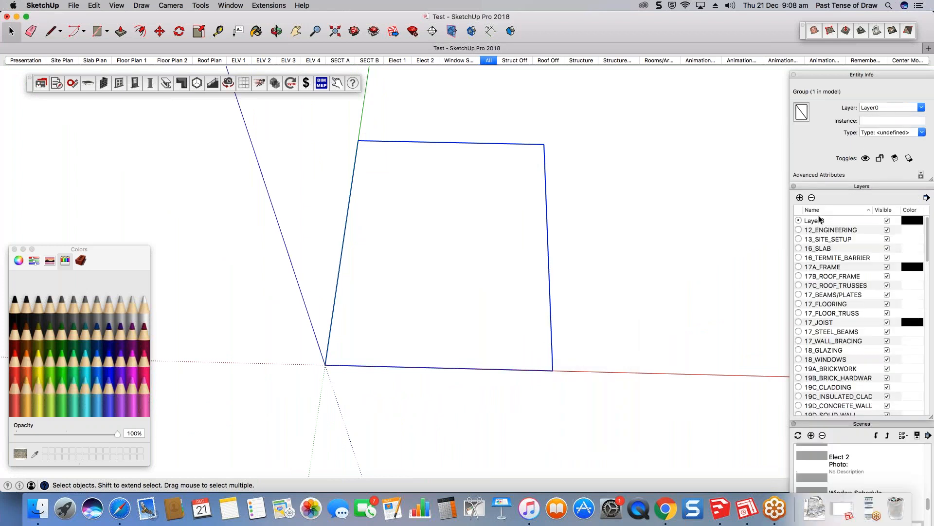
{"action": "left_click", "coordinate": [800, 198]}
{"action": "type", "text": "00"}
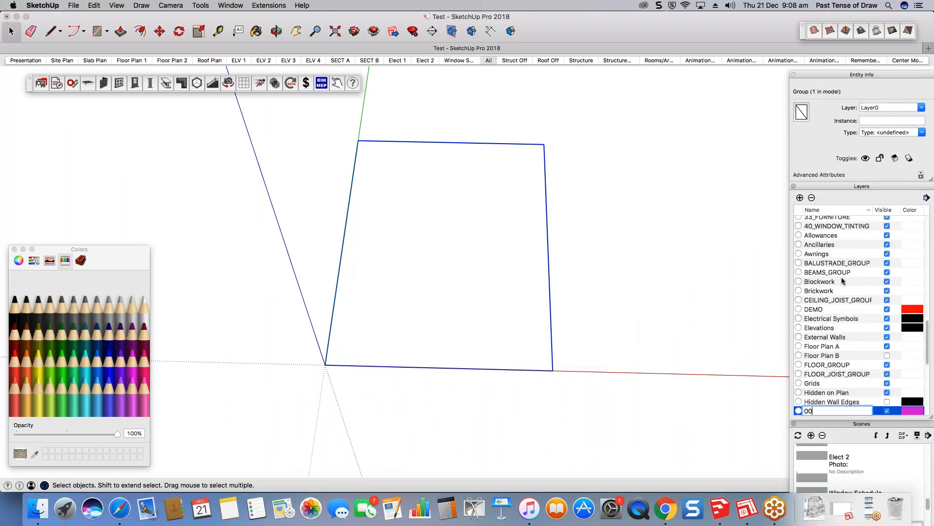
{"action": "type", "text": "_Boundary"}
{"action": "left_click", "coordinate": [704, 273]}
- Assign the boundary group to the 00_Boundary layer
{"action": "left_click", "coordinate": [547, 233]}
{"action": "left_click", "coordinate": [921, 108]}
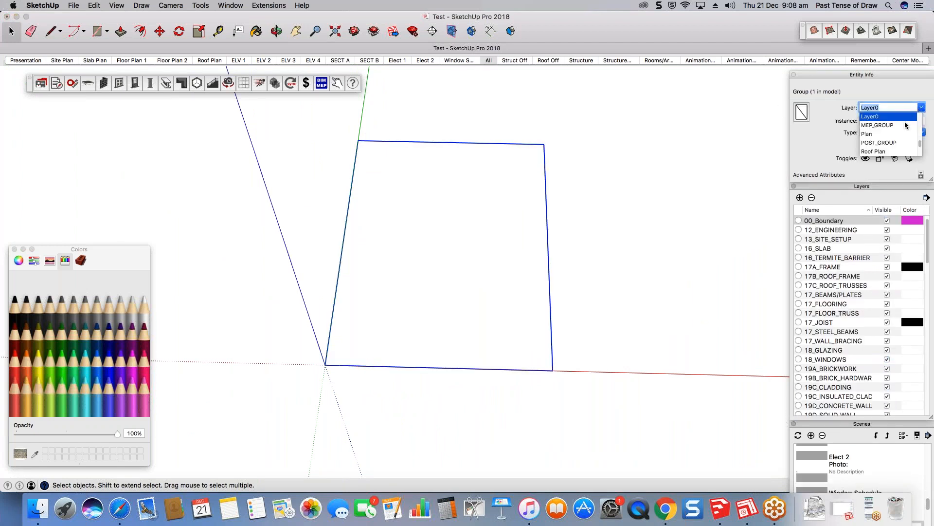
{"action": "left_click", "coordinate": [881, 117]}
{"action": "left_click", "coordinate": [668, 244]}
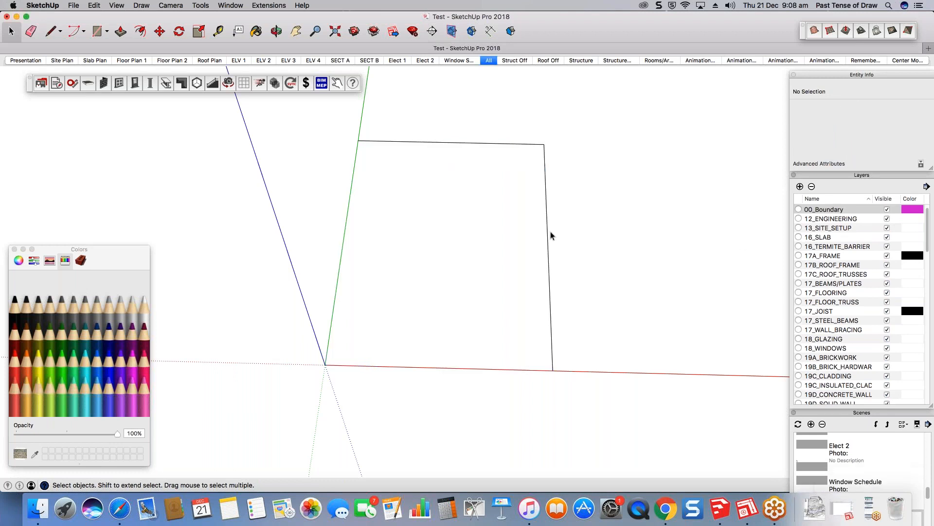
{"action": "middle_click_drag", "start_coordinate": [551, 231], "coordinate": [618, 239]}
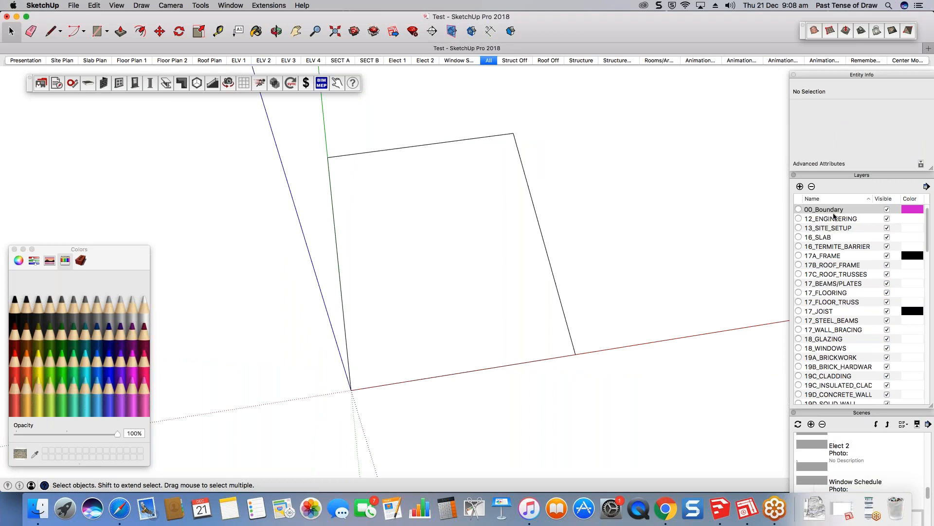
{"action": "middle_click_drag", "start_coordinate": [669, 280], "coordinate": [691, 282]}
{"action": "scroll", "coordinate": [855, 318], "scroll_direction": "down", "scroll_amount": 10}
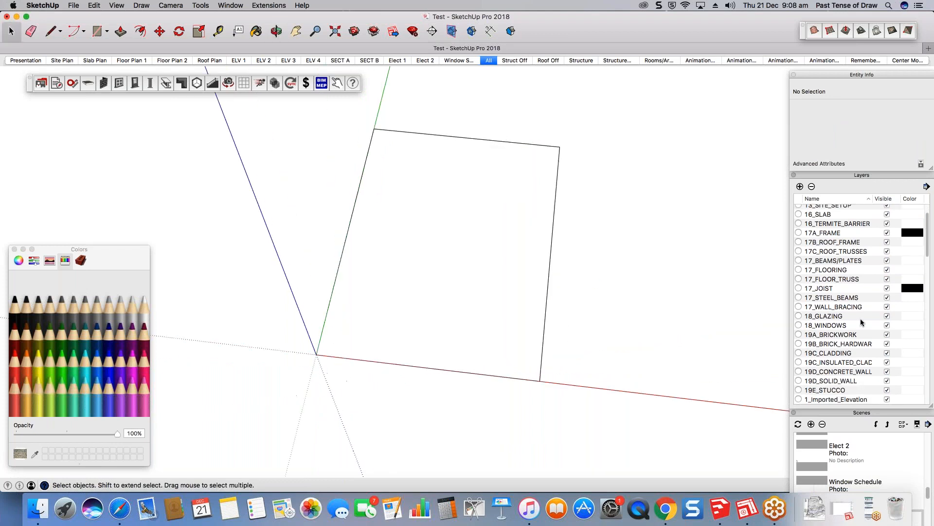
{"action": "scroll", "coordinate": [854, 318], "scroll_direction": "up", "scroll_amount": 10}
{"action": "middle_click_drag", "start_coordinate": [517, 286], "coordinate": [487, 288]}
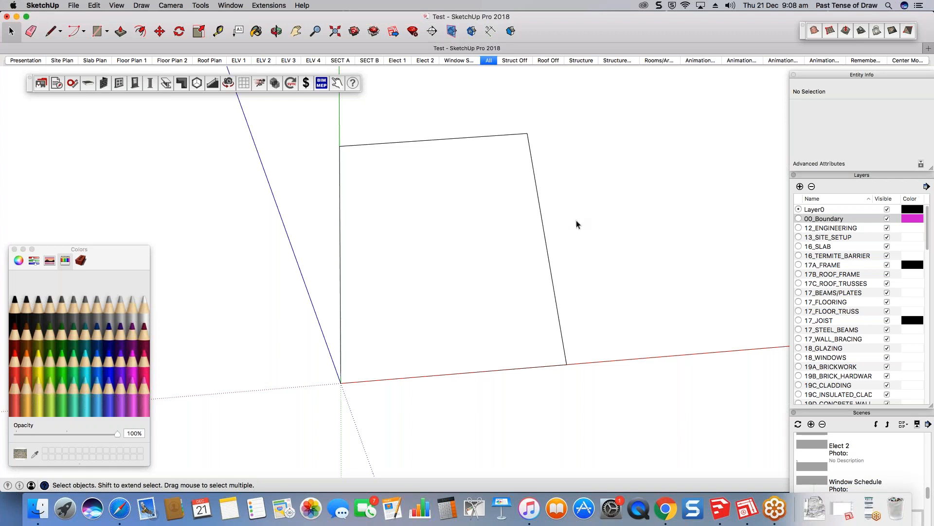
{"action": "middle_click_drag", "start_coordinate": [560, 233], "coordinate": [542, 249]}
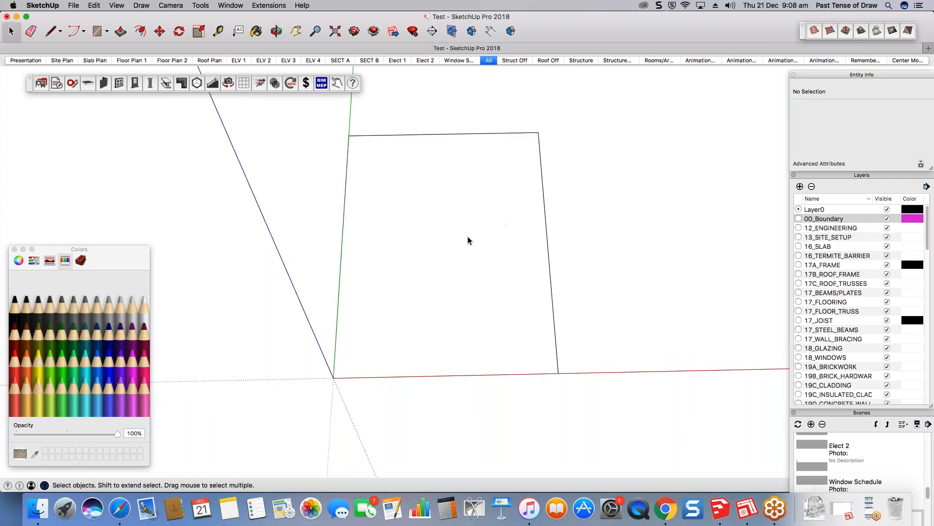
- Place Tape Measure guides parallel to and inside the two long sides of the boundary
{"action": "scroll", "coordinate": [400, 214], "scroll_direction": "up", "scroll_amount": 3}
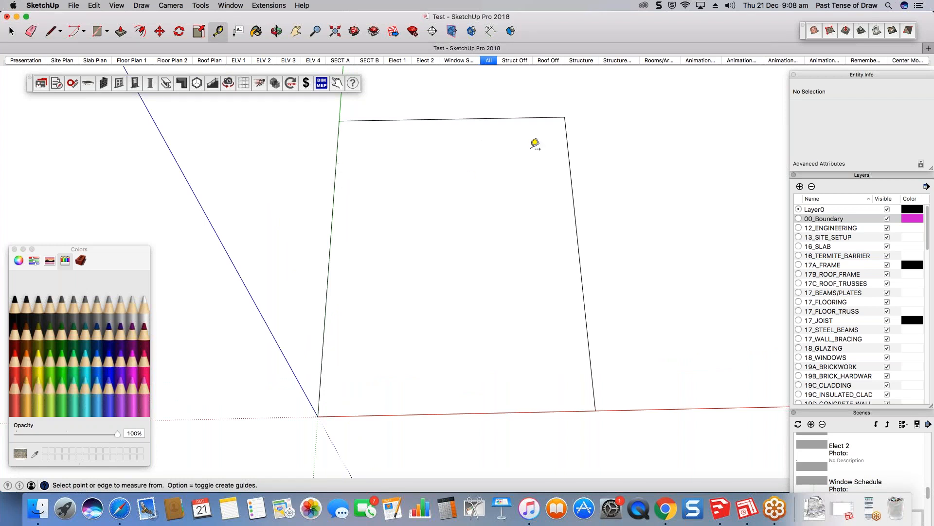
{"action": "left_click", "coordinate": [570, 158]}
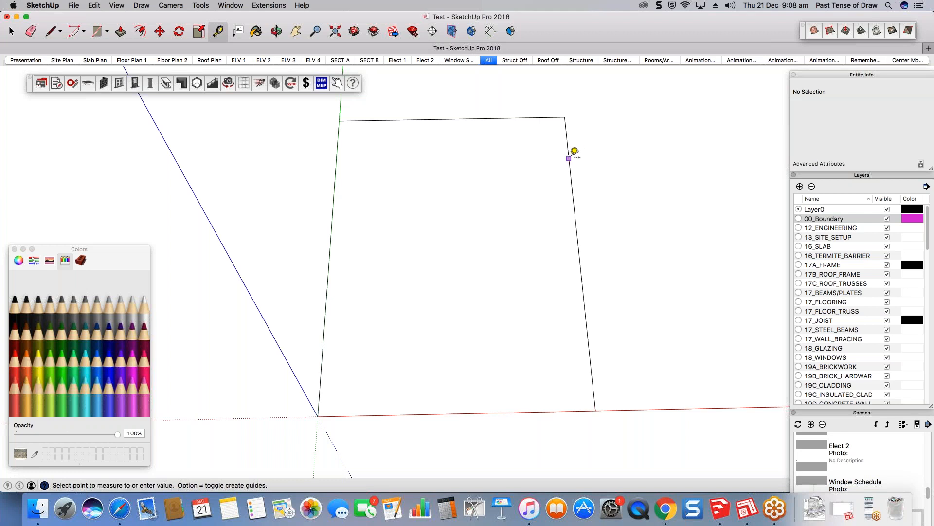
{"action": "left_click", "coordinate": [543, 159]}
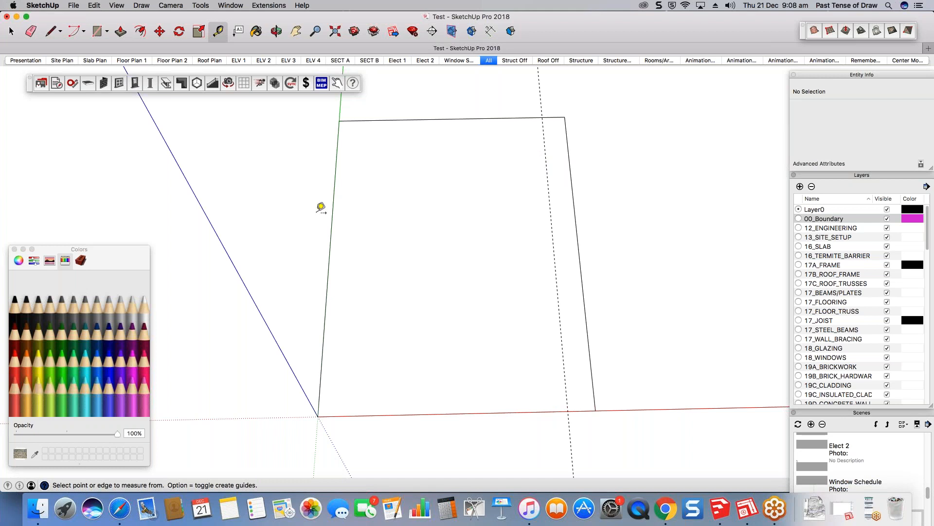
{"action": "left_click", "coordinate": [333, 209]}
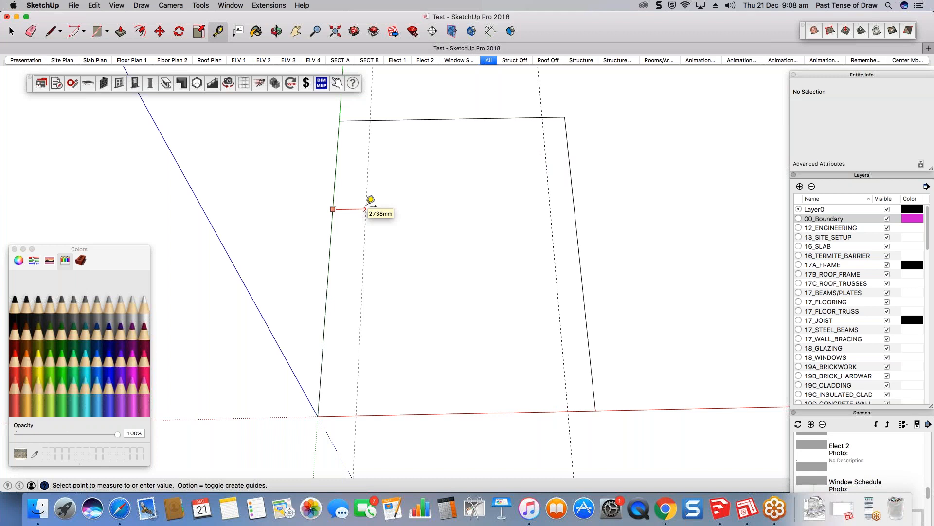
{"action": "left_click", "coordinate": [371, 200]}
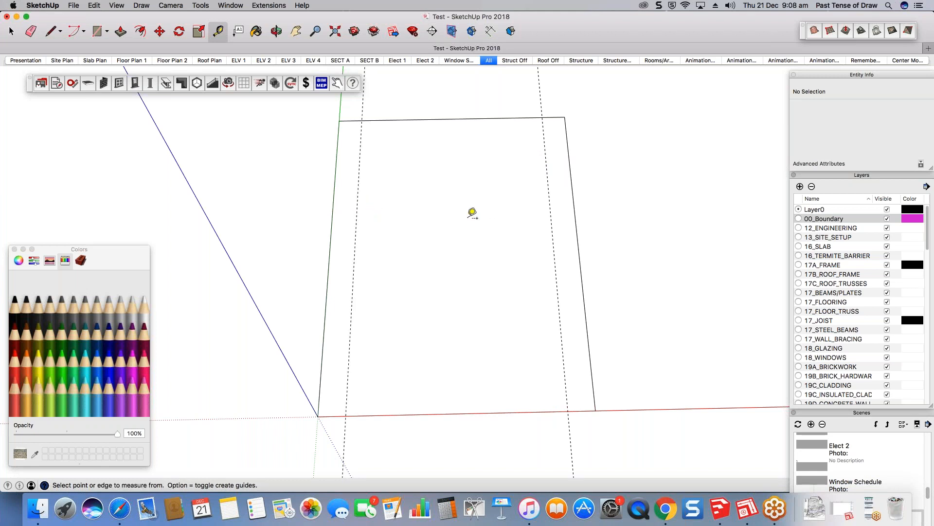
- Place guides parallel to and inside the two short edges of the boundary, the far edge and the one on the red axis
{"action": "left_click", "coordinate": [452, 119]}
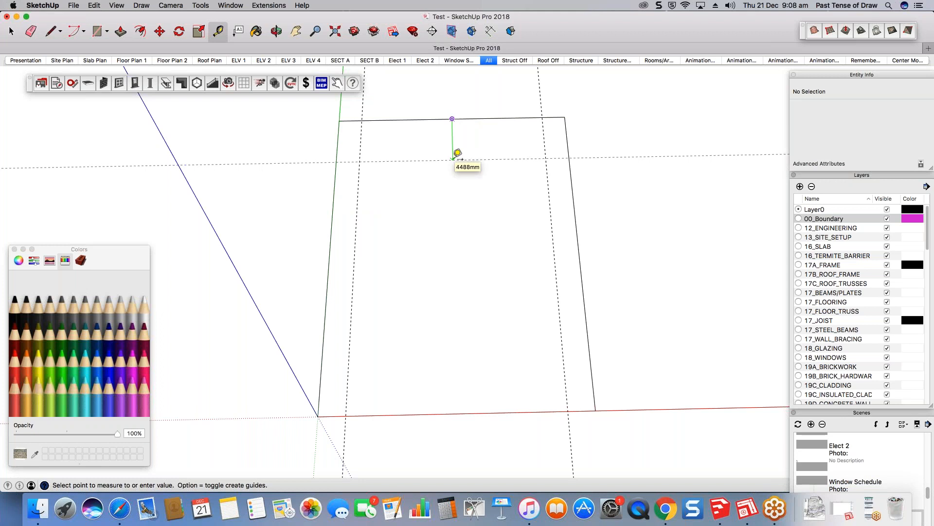
{"action": "left_click", "coordinate": [458, 153]}
{"action": "left_click", "coordinate": [457, 413]}
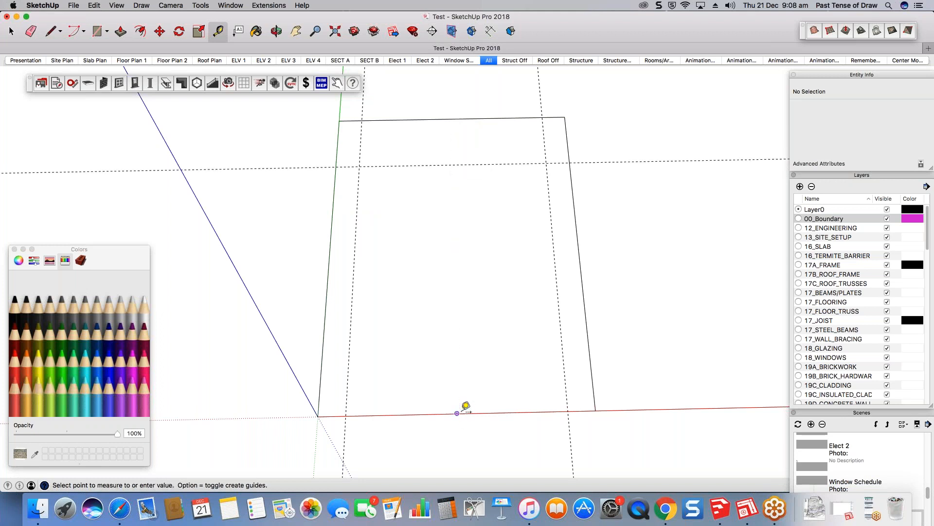
{"action": "left_click", "coordinate": [466, 388]}
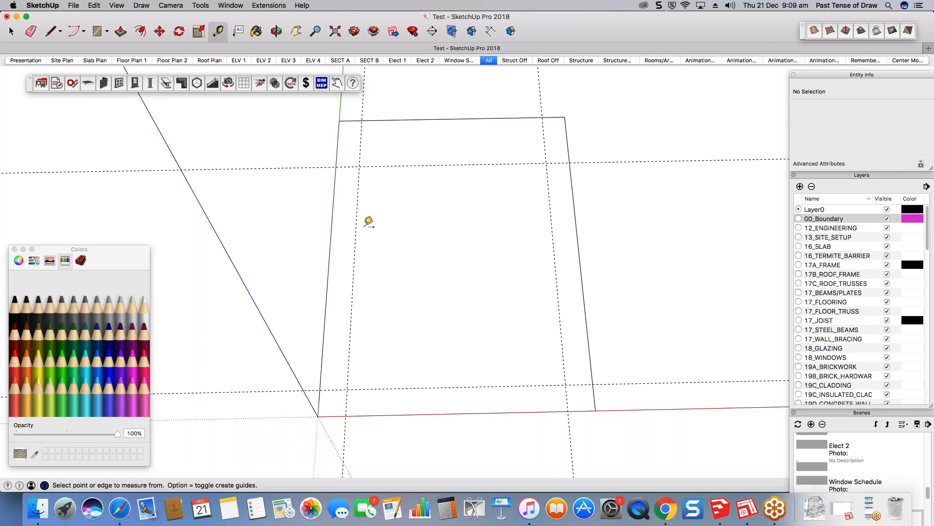
- Add another guide offset inward from the long guide nearest the green axis
{"action": "left_click", "coordinate": [357, 213]}
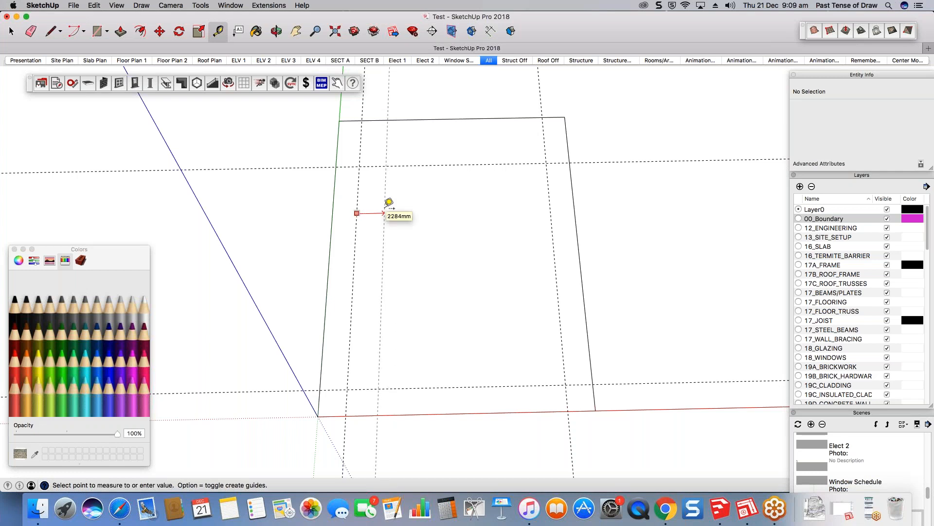
{"action": "left_click", "coordinate": [384, 213]}
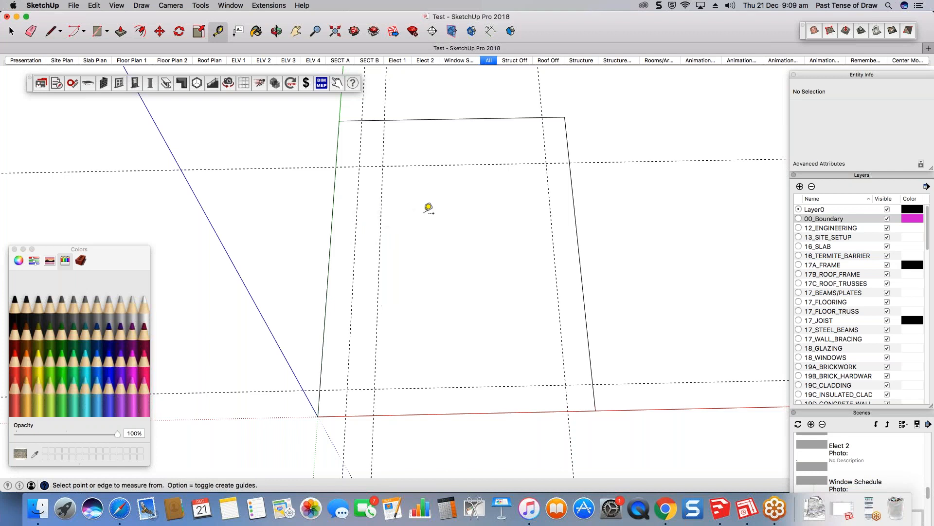
{"action": "key", "text": "space"}
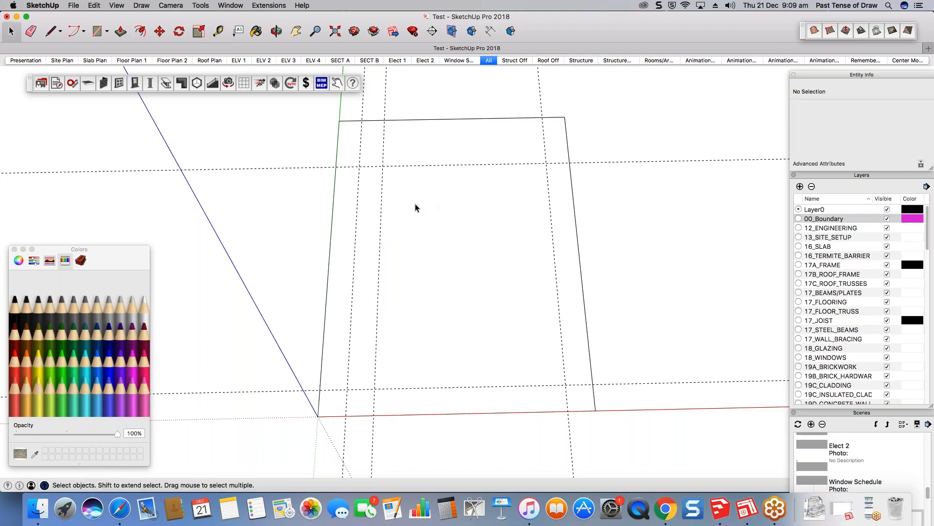
- Dimension the distance between the innermost long guide and the opposite long guide along the far cross guide
{"action": "key", "text": "d"}
{"action": "left_click", "coordinate": [382, 166]}
{"action": "left_click", "coordinate": [546, 164]}
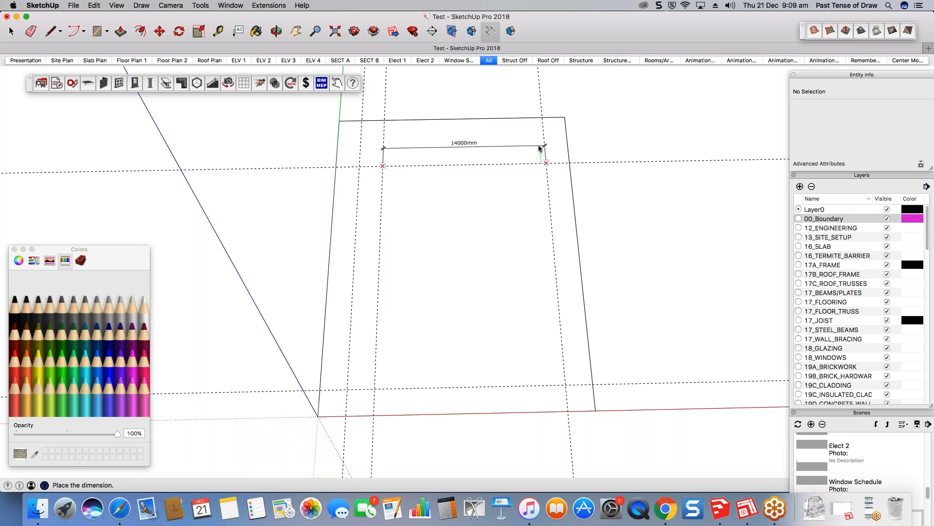
{"action": "left_click", "coordinate": [540, 148]}
{"action": "key", "text": "space"}
- Move the innermost long guide 1000 mm outward, toward the green axis
{"action": "scroll", "coordinate": [367, 156], "scroll_direction": "up", "scroll_amount": 3}
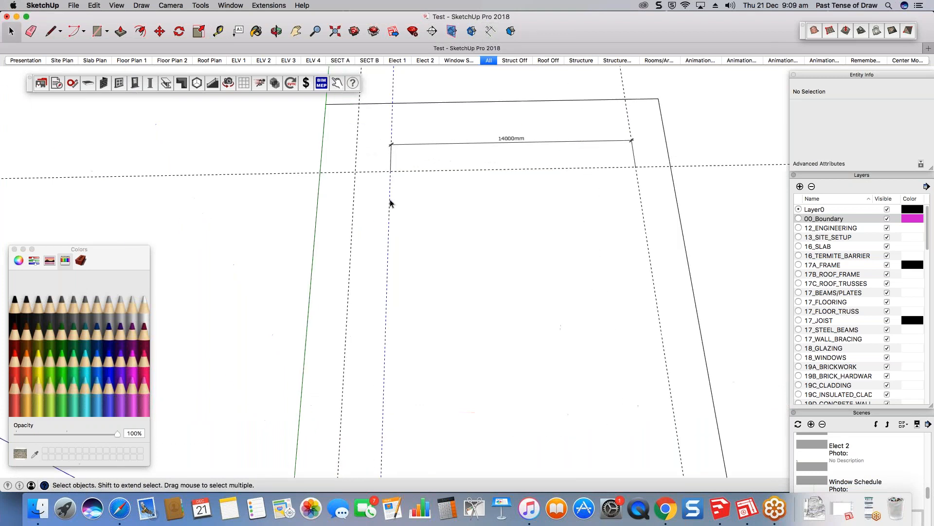
{"action": "left_click", "coordinate": [381, 201]}
{"action": "key", "text": "m"}
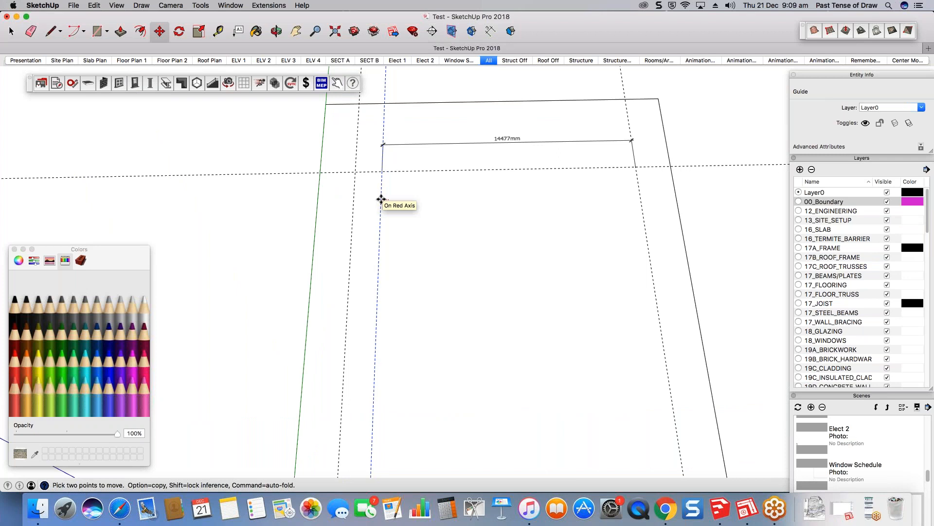
{"action": "type", "text": "1000"}
{"action": "key", "text": "Return"}
{"action": "scroll", "coordinate": [463, 202], "scroll_direction": "down", "scroll_amount": 5}
{"action": "key", "text": "space"}
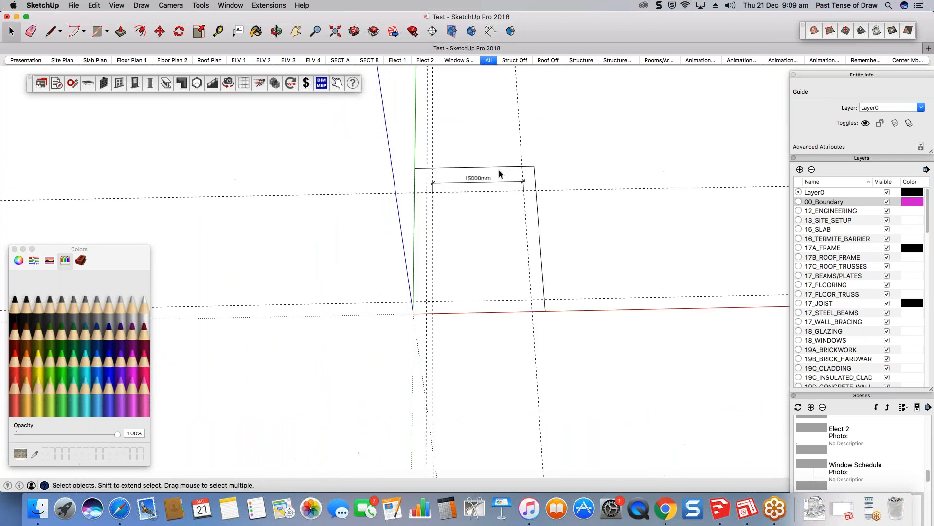
- Start the Wall Tool and accept a 2660 mm high structural Masonry Veneer wall with a 2100 mm header height and Standard construction mode
{"action": "left_click", "coordinate": [486, 206]}
{"action": "scroll", "coordinate": [486, 206], "scroll_direction": "up", "scroll_amount": 3}
{"action": "left_click", "coordinate": [104, 83]}
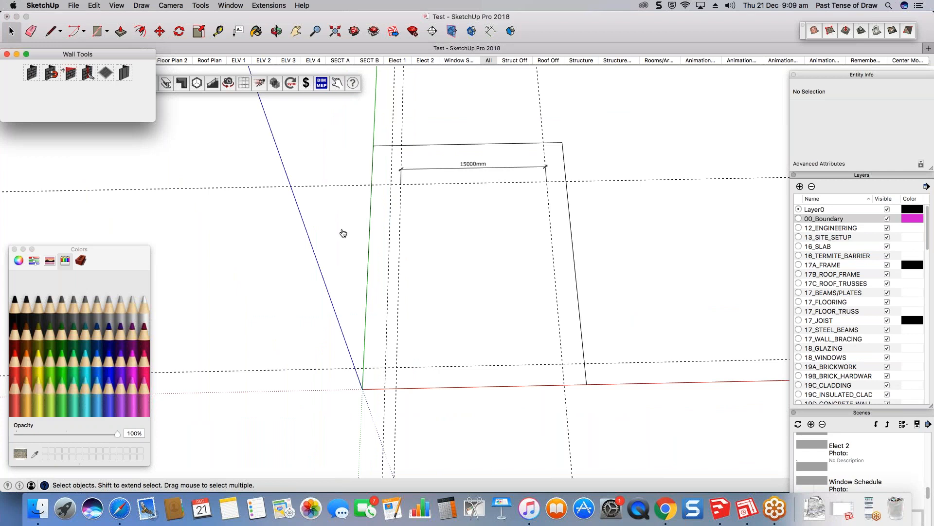
{"action": "left_click", "coordinate": [32, 72]}
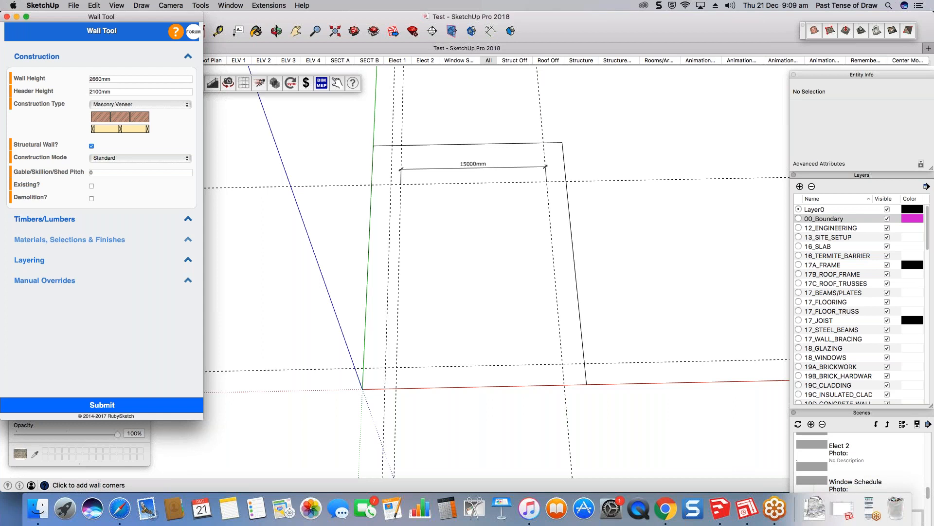
{"action": "left_click", "coordinate": [79, 243]}
{"action": "left_click", "coordinate": [104, 244]}
{"action": "left_click", "coordinate": [116, 407]}
- Draw a closed rectangular wall loop 15000 mm wide from the far cross guide, between the inner long guide and the opposite long guide
{"action": "left_click", "coordinate": [401, 187]}
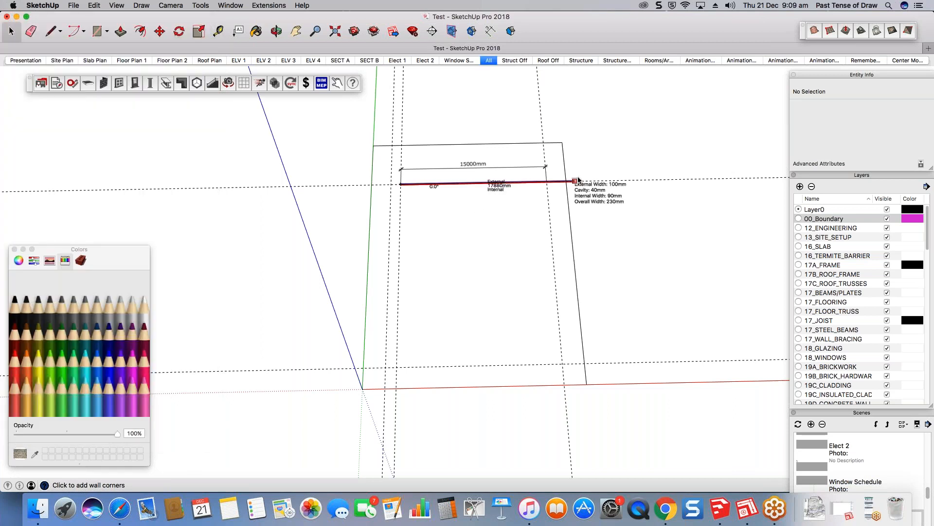
{"action": "scroll", "coordinate": [524, 182], "scroll_direction": "up", "scroll_amount": 3}
{"action": "middle_click_drag", "start_coordinate": [525, 181], "coordinate": [544, 186]}
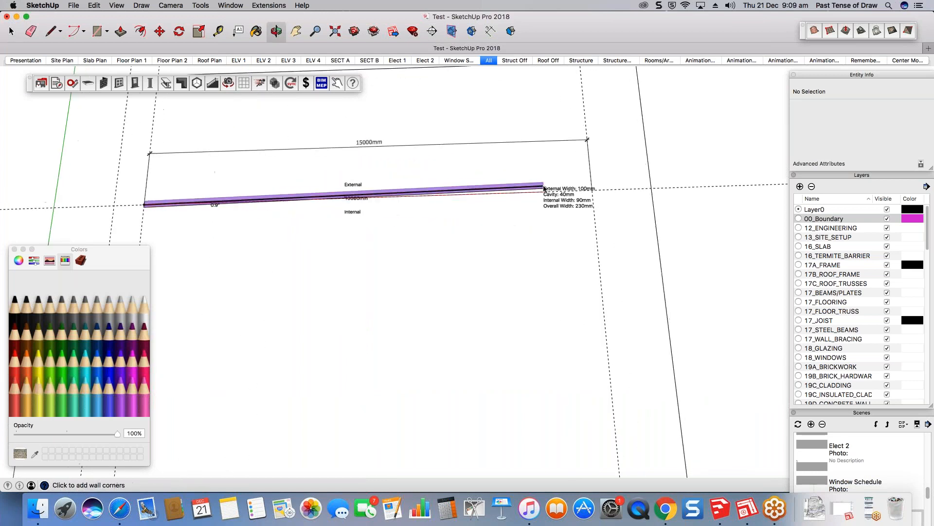
{"action": "left_click", "coordinate": [592, 191]}
{"action": "scroll", "coordinate": [587, 182], "scroll_direction": "down", "scroll_amount": 1}
{"action": "scroll", "coordinate": [588, 184], "scroll_direction": "down", "scroll_amount": 1}
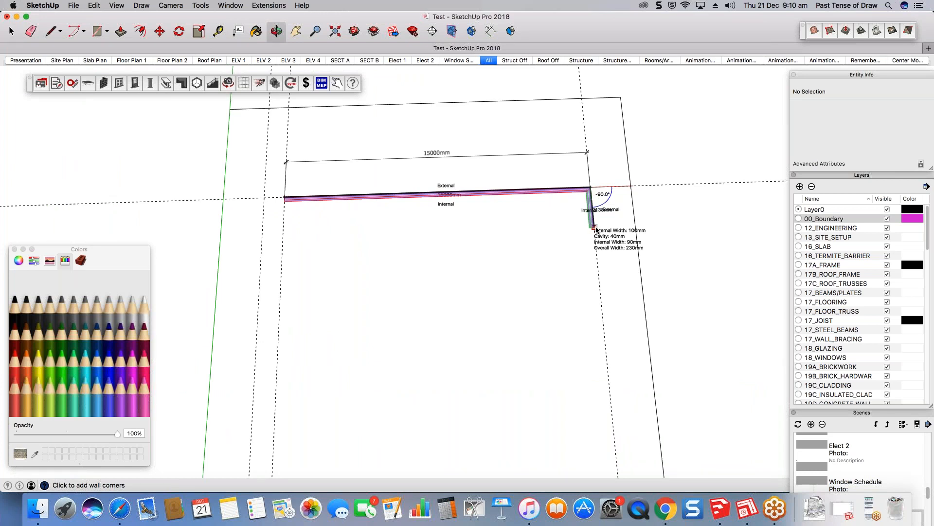
{"action": "left_click", "coordinate": [602, 323]}
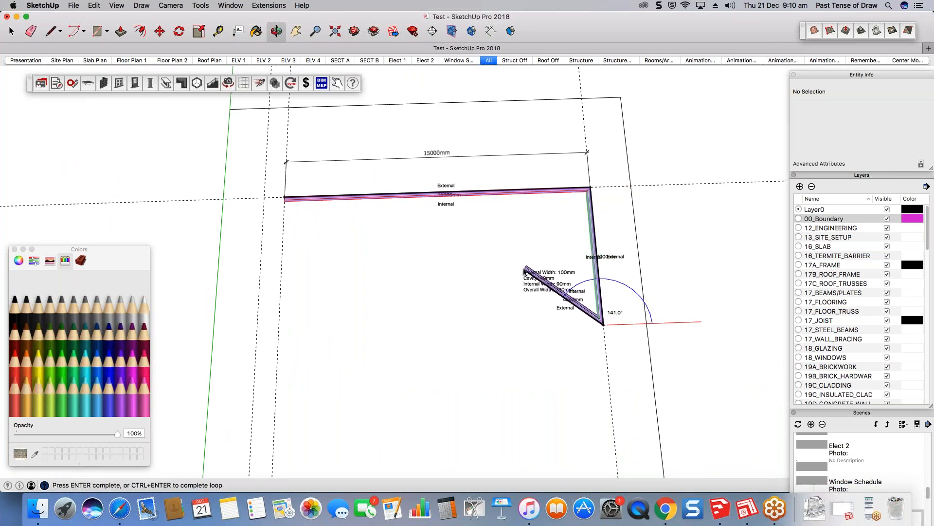
{"action": "left_click", "coordinate": [280, 335]}
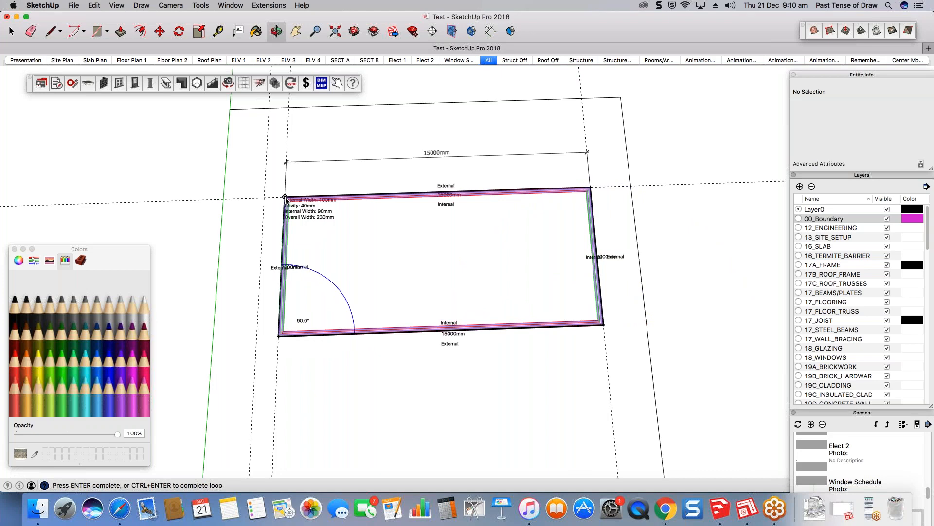
{"action": "key", "text": "ctrl+Return"}
{"action": "key", "text": "space"}
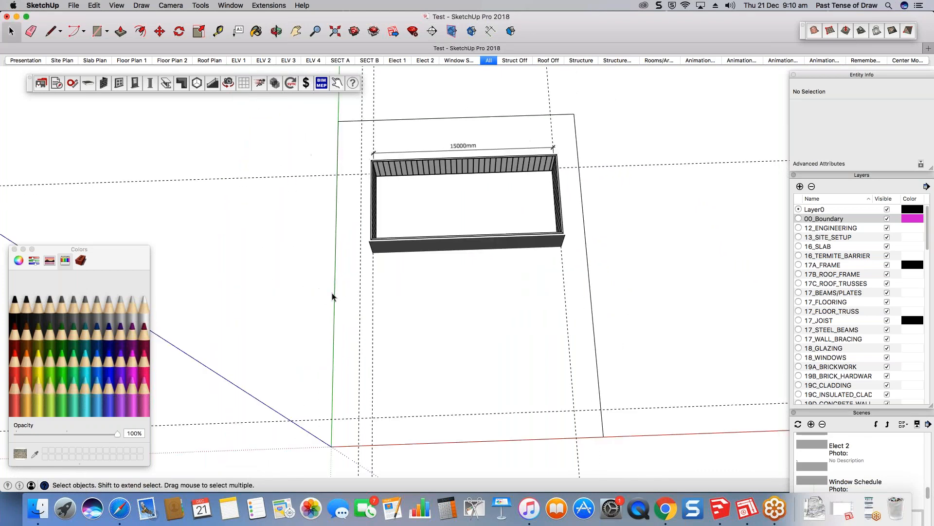
- Copy the four walls along the green axis direction so the copy's front wall sits on the near cross guide
{"action": "left_click_drag", "start_coordinate": [344, 293], "coordinate": [651, 96]}
{"action": "middle_click_drag", "start_coordinate": [394, 237], "coordinate": [340, 330]}
{"action": "left_click", "coordinate": [423, 167], "text": "shift"}
{"action": "key", "text": "m"}
{"action": "scroll", "coordinate": [388, 319], "scroll_direction": "up", "scroll_amount": 3}
{"action": "scroll", "coordinate": [389, 319], "scroll_direction": "down", "scroll_amount": 4}
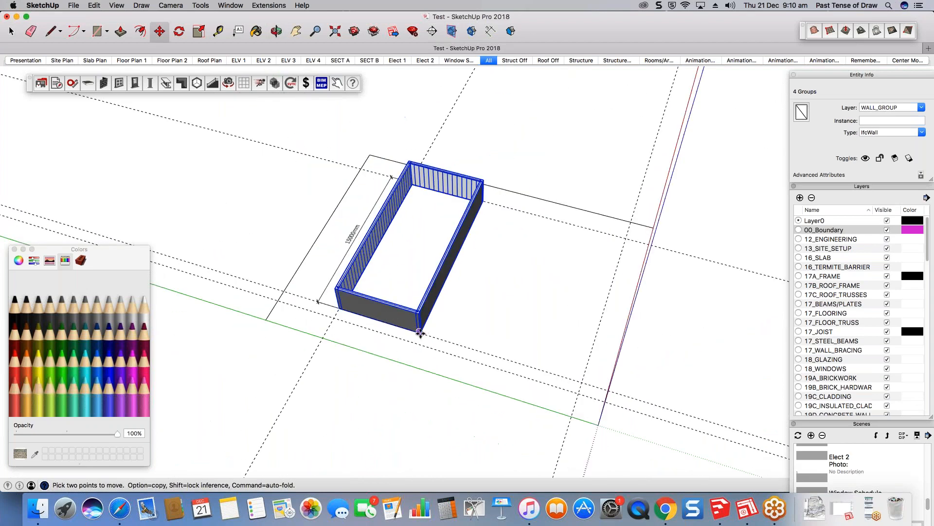
{"action": "left_click", "coordinate": [421, 333], "text": "alt"}
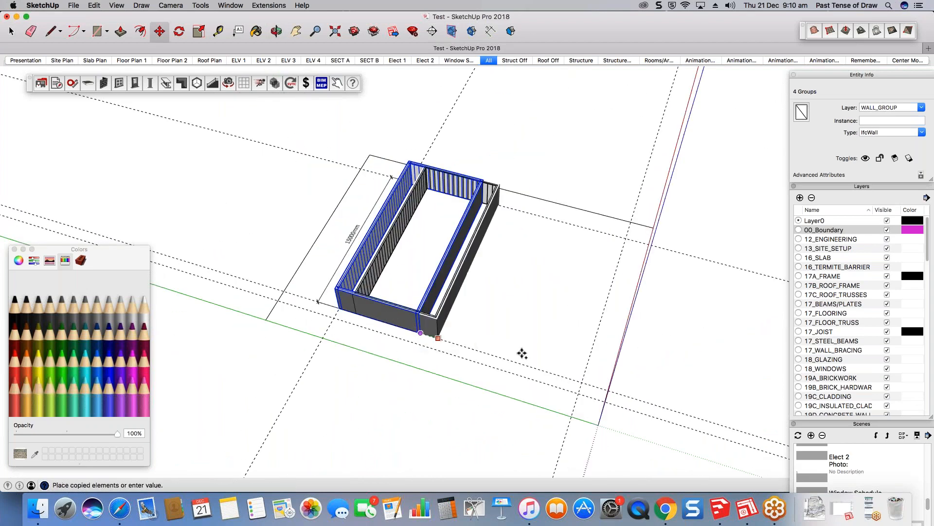
{"action": "left_click", "coordinate": [582, 383]}
{"action": "middle_click_drag", "start_coordinate": [581, 383], "coordinate": [531, 326]}
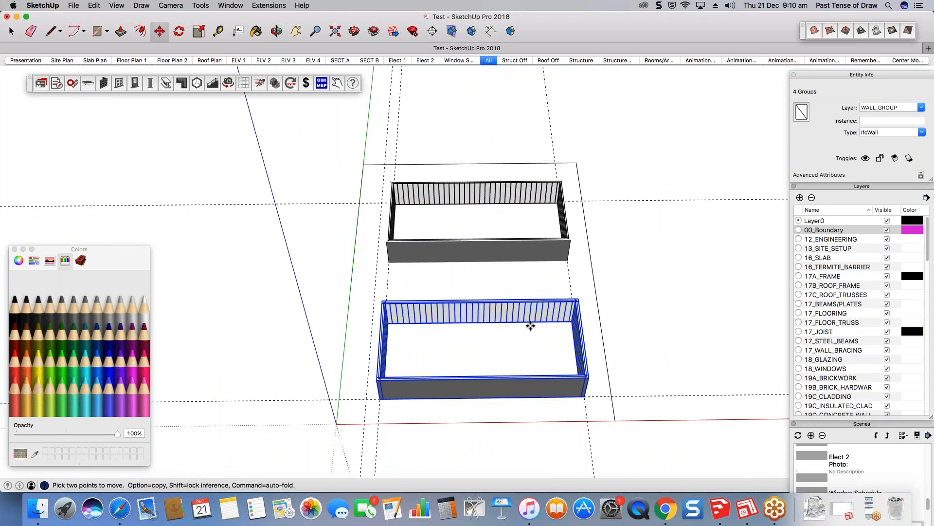
{"action": "key", "text": "space"}
{"action": "left_click", "coordinate": [358, 372]}
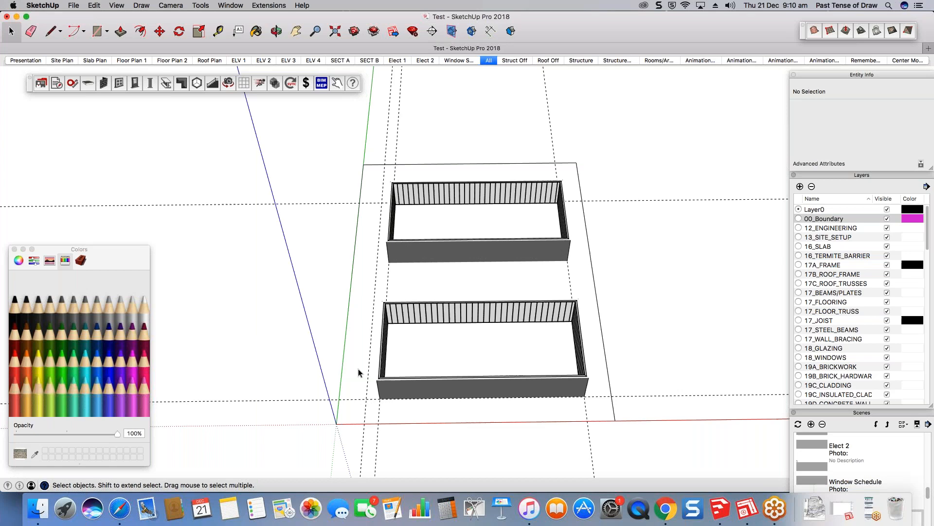
- Push-pull the near block's end wall closest to the green axis outward to the outermost long guide
{"action": "scroll", "coordinate": [358, 369], "scroll_direction": "up", "scroll_amount": 3}
{"action": "middle_click_drag", "start_coordinate": [355, 366], "coordinate": [457, 325]}
{"action": "left_click", "coordinate": [458, 326]}
{"action": "key", "text": "m"}
{"action": "left_click", "coordinate": [456, 362]}
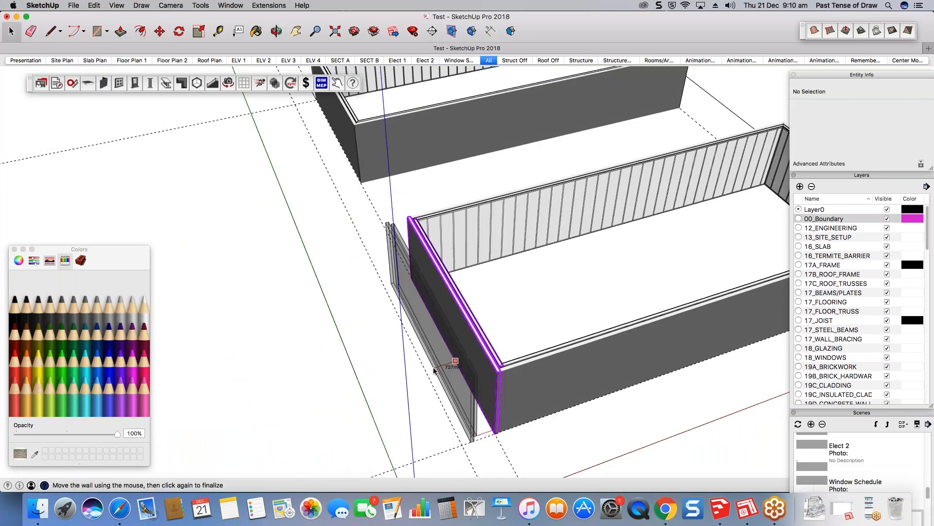
{"action": "left_click", "coordinate": [426, 370]}
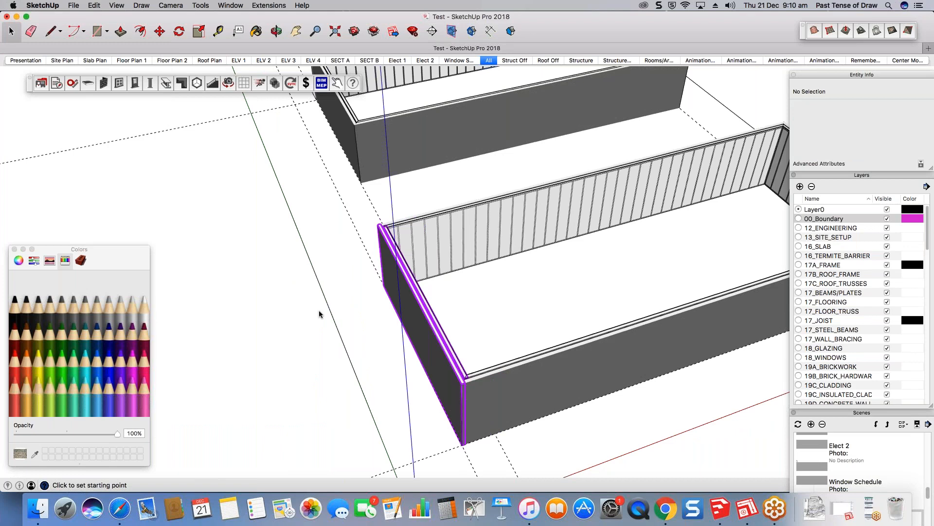
- Push-pull the far block's end wall closest to the green axis inward, shortening the block
{"action": "scroll", "coordinate": [319, 311], "scroll_direction": "down", "scroll_amount": 6}
{"action": "middle_click_drag", "start_coordinate": [445, 268], "coordinate": [393, 268]}
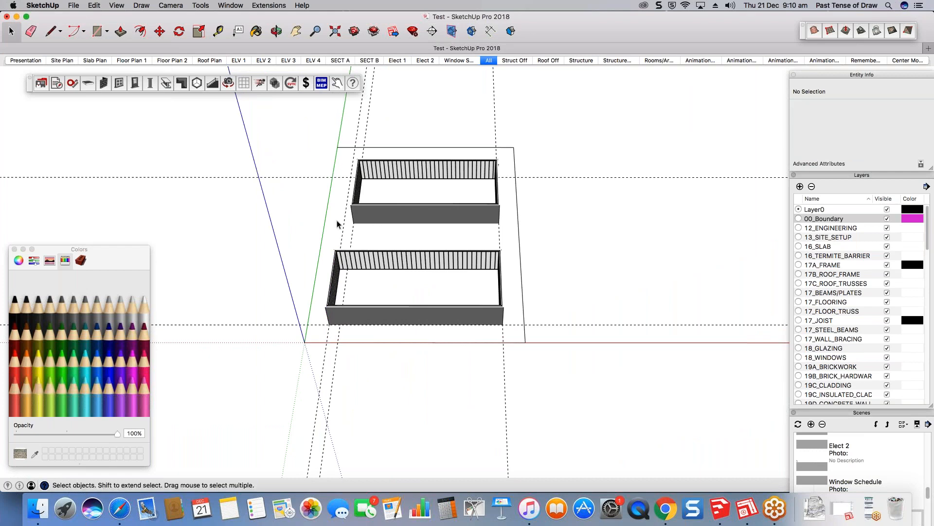
{"action": "middle_click_drag", "start_coordinate": [311, 233], "coordinate": [348, 239]}
{"action": "double_click", "coordinate": [344, 125]}
{"action": "left_click", "coordinate": [105, 72]}
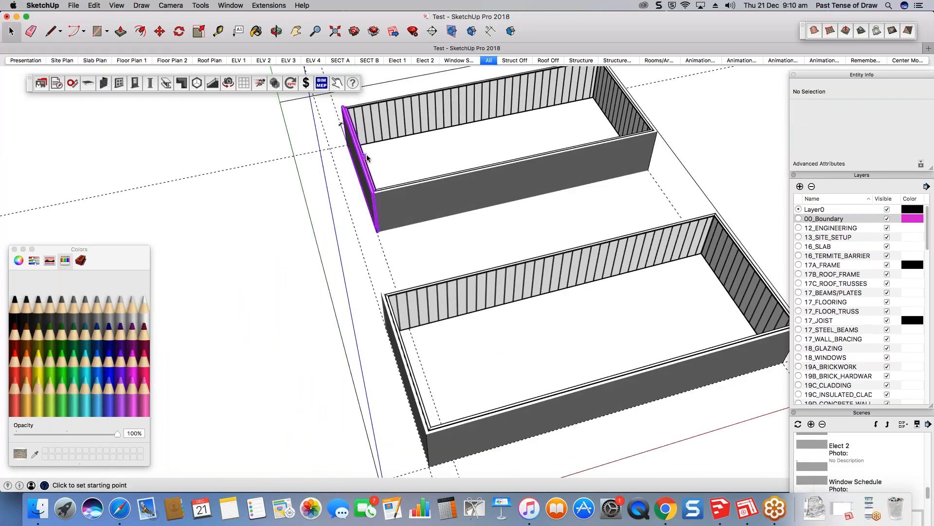
{"action": "left_click", "coordinate": [364, 156]}
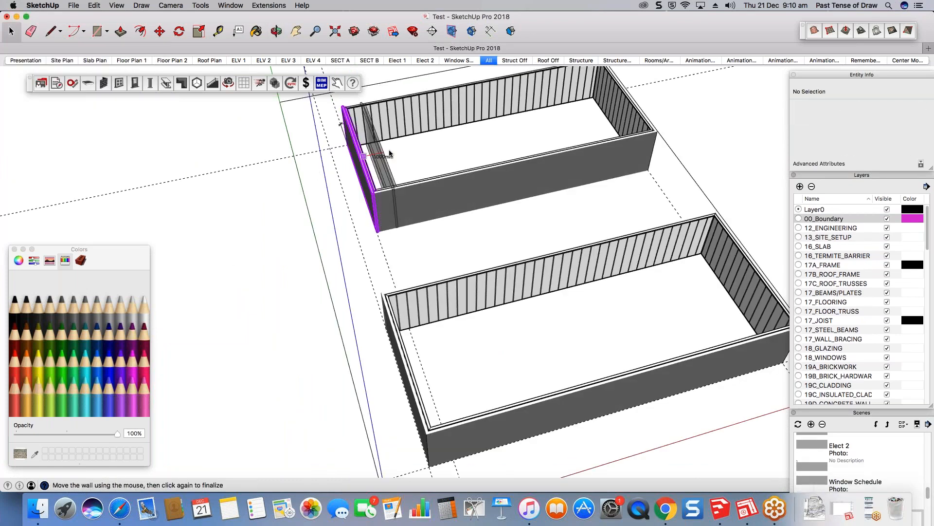
{"action": "left_click", "coordinate": [389, 154]}
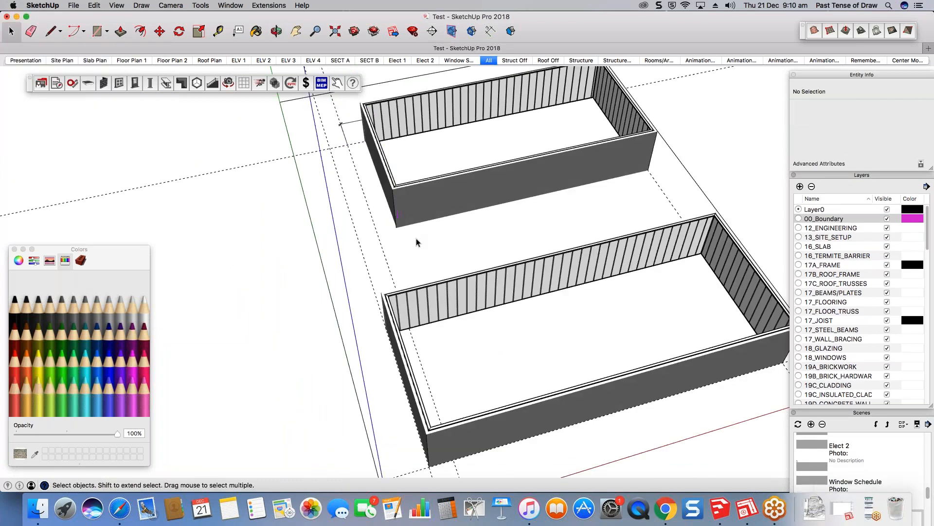
- Add a guide 4000 mm inward from the long guide farthest from the green axis, and another 2000 mm beyond it
{"action": "middle_click_drag", "start_coordinate": [416, 238], "coordinate": [370, 331]}
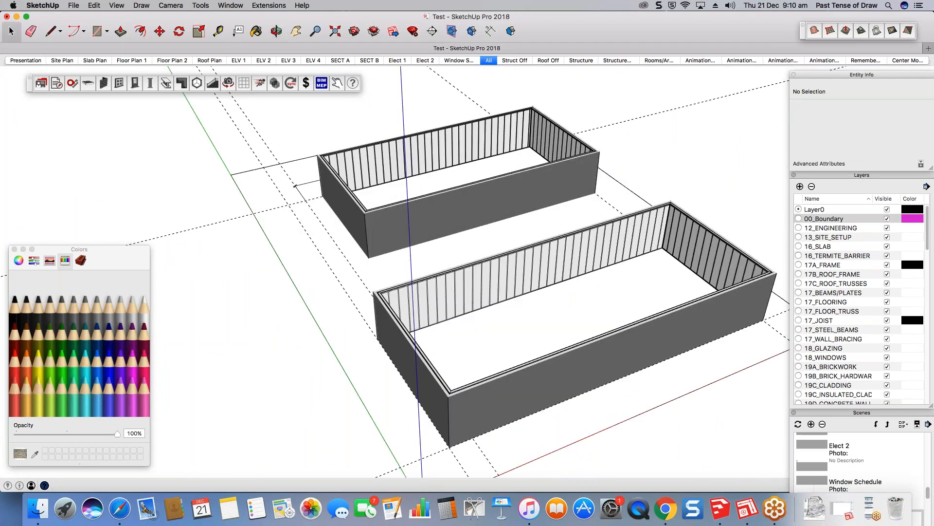
{"action": "scroll", "coordinate": [504, 146], "scroll_direction": "down", "scroll_amount": 2}
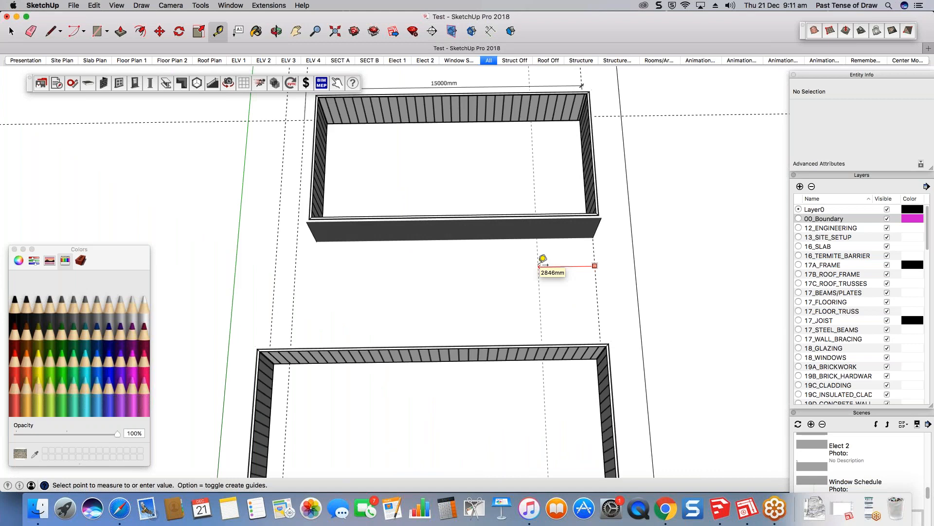
{"action": "type", "text": "4000"}
{"action": "key", "text": "Return"}
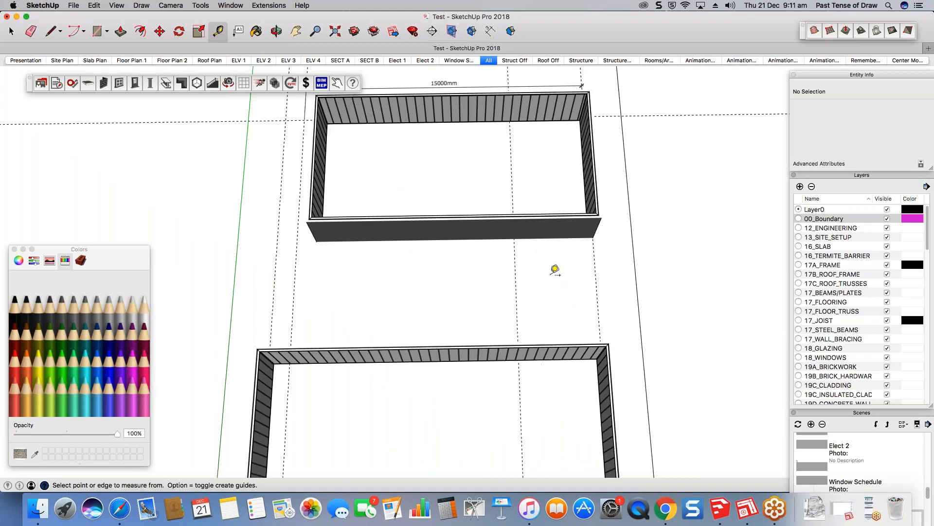
{"action": "left_click", "coordinate": [515, 264]}
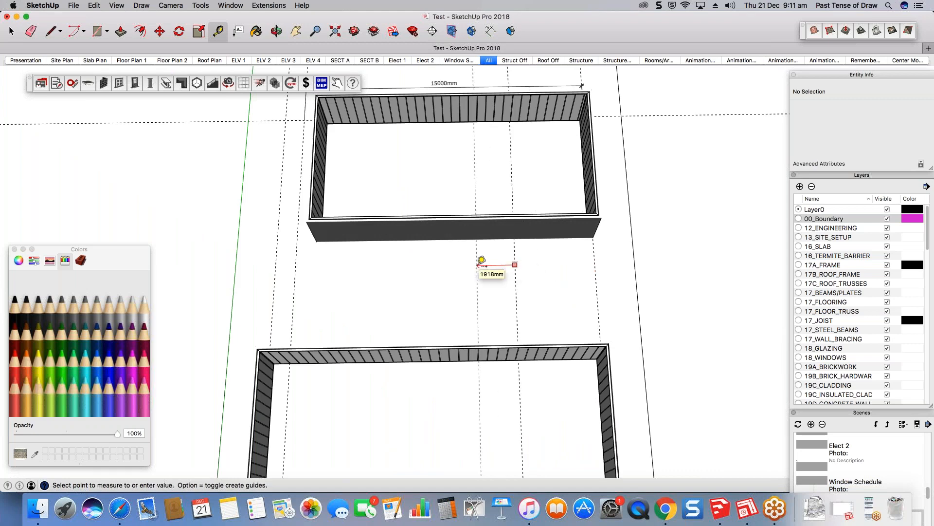
{"action": "type", "text": "2000"}
{"action": "key", "text": "Return"}
- Add a guide 500 mm inside the newest long guide and a matching guide inside the other edge of the 2000 mm strip
{"action": "left_click", "coordinate": [475, 265]}
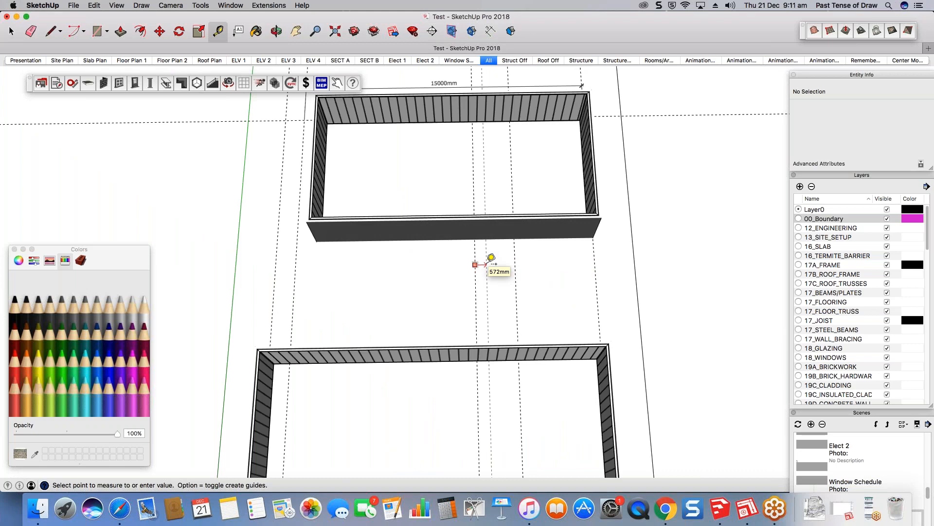
{"action": "type", "text": "500"}
{"action": "key", "text": "Return"}
{"action": "left_click", "coordinate": [515, 261]}
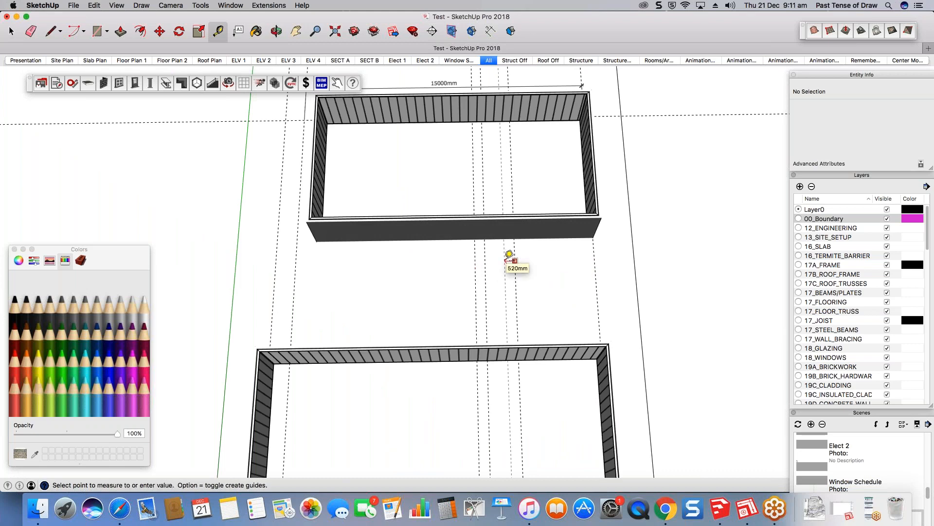
{"action": "key", "text": "Escape"}
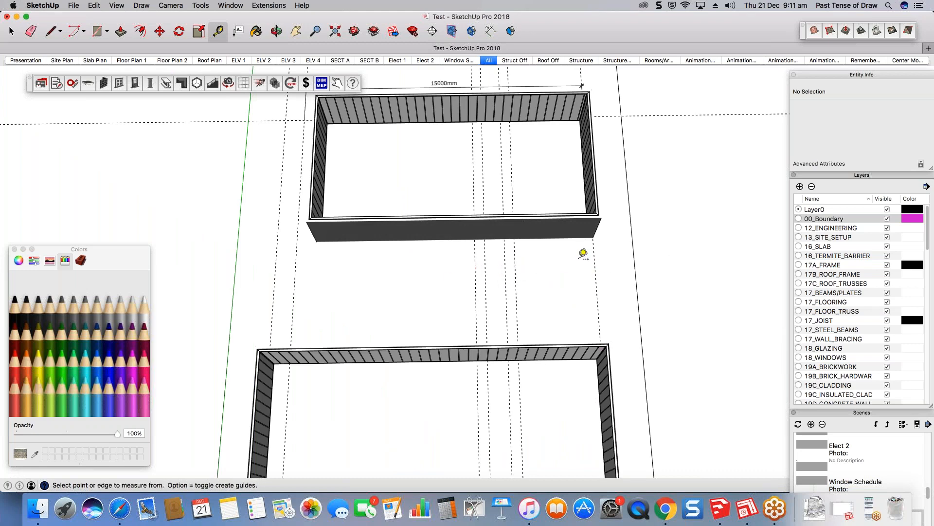
- Split the far block's wall facing the near block at the two outer guides of the 2000 mm strip
{"action": "scroll", "coordinate": [583, 254], "scroll_direction": "down", "scroll_amount": 5}
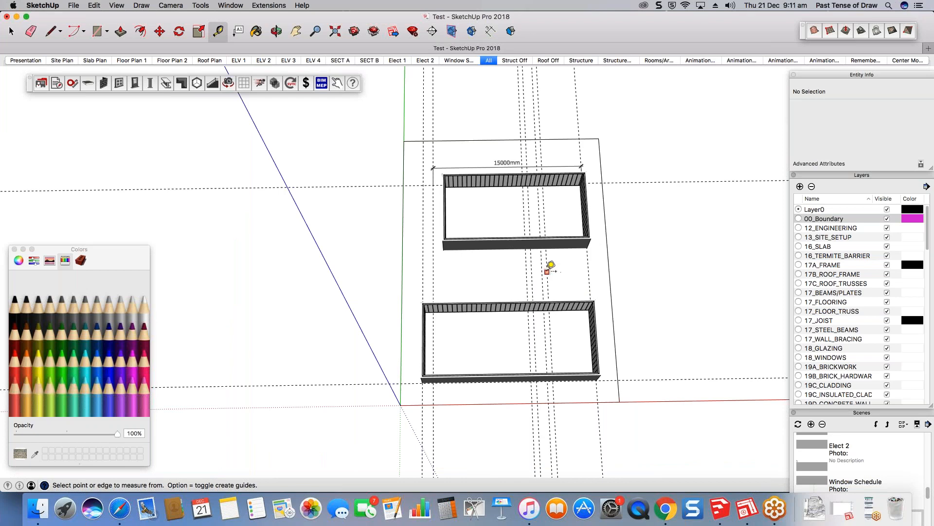
{"action": "scroll", "coordinate": [504, 265], "scroll_direction": "up", "scroll_amount": 3}
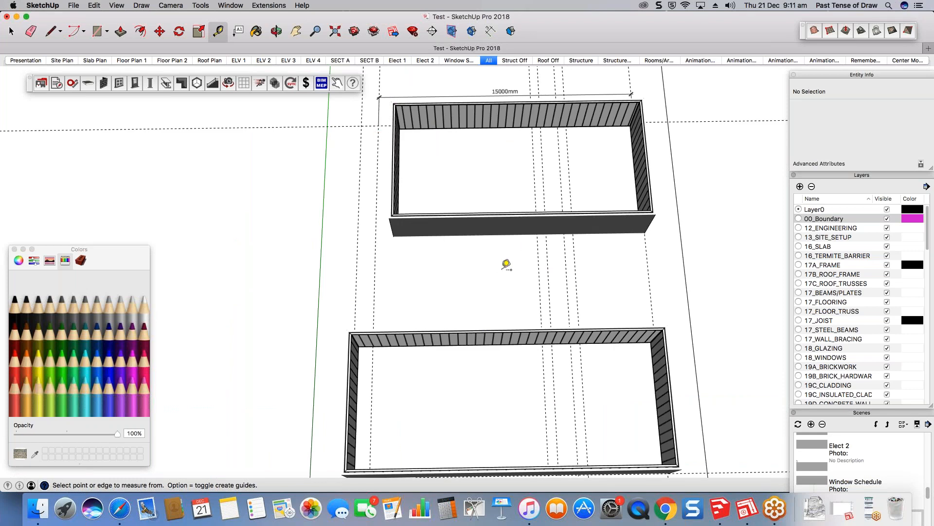
{"action": "key", "text": "space"}
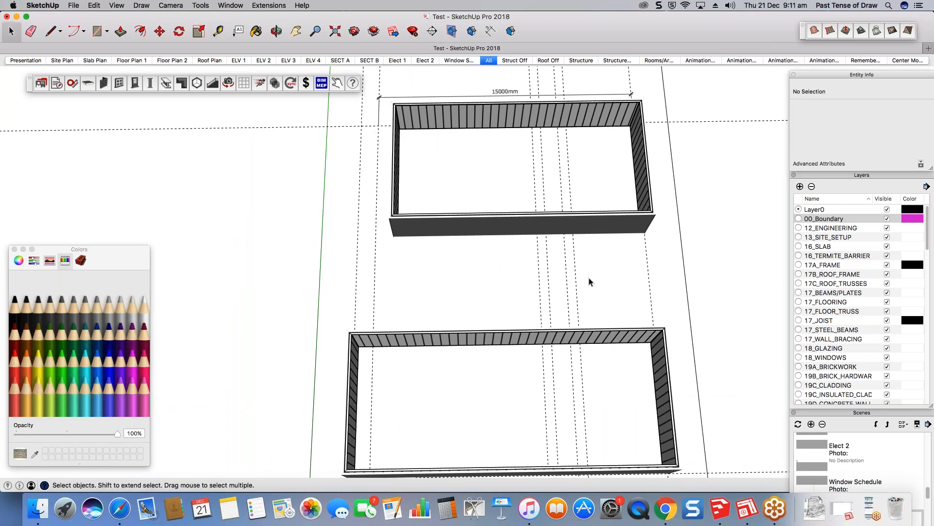
{"action": "scroll", "coordinate": [589, 278], "scroll_direction": "up", "scroll_amount": 10}
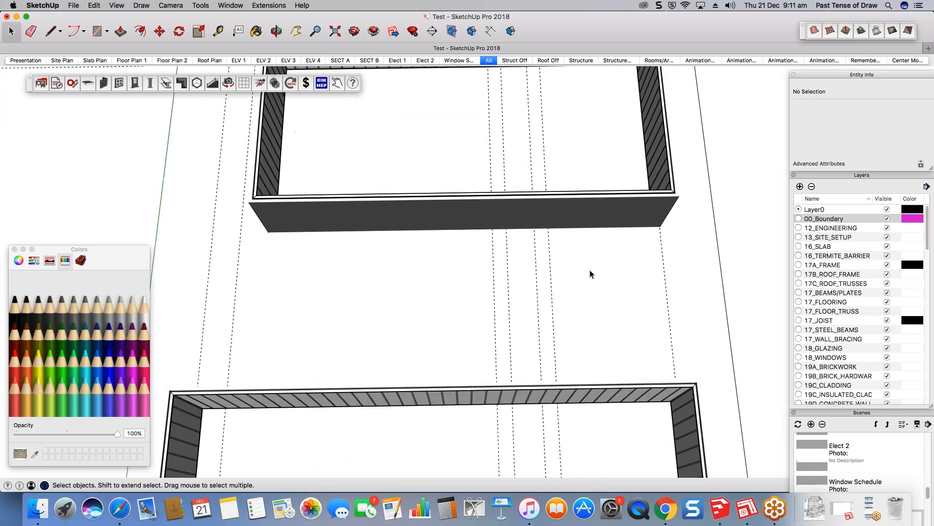
{"action": "right_click", "coordinate": [555, 212]}
{"action": "left_click", "coordinate": [491, 220]}
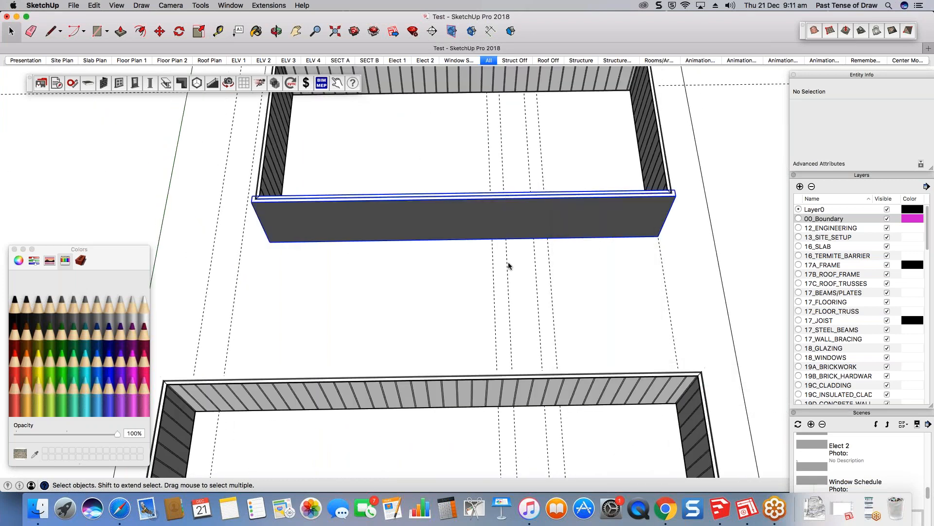
{"action": "left_click", "coordinate": [494, 276]}
{"action": "left_click", "coordinate": [550, 280]}
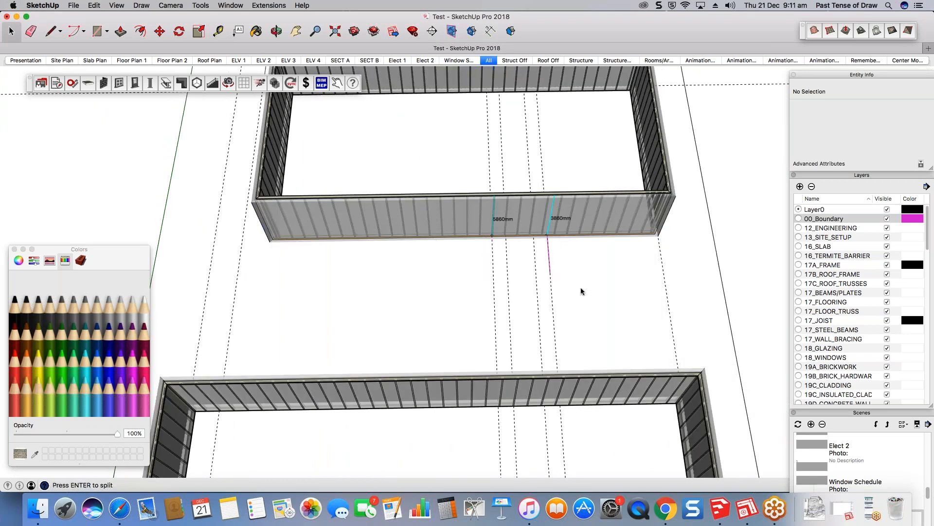
{"action": "key", "text": "Return"}
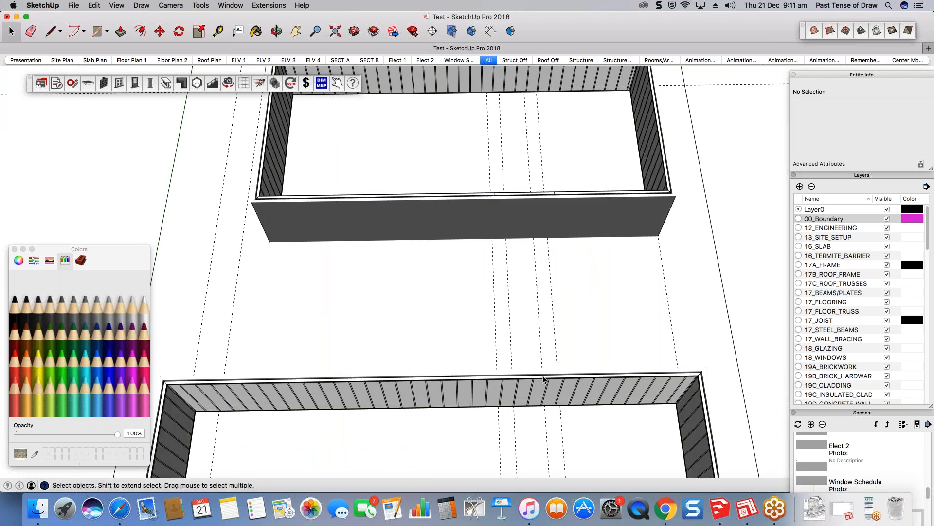
- Split the near block's wall facing the far block at the same two outer strip guides
{"action": "right_click", "coordinate": [543, 378]}
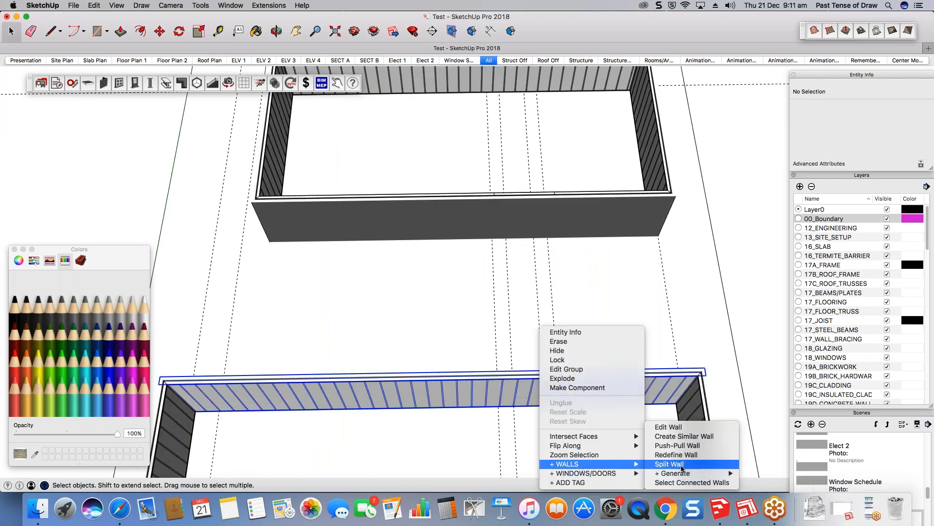
{"action": "left_click", "coordinate": [525, 302]}
{"action": "left_click", "coordinate": [496, 301]}
{"action": "left_click", "coordinate": [559, 301]}
{"action": "key", "text": "Return"}
- Delete the middle segments of both split walls to open a gap between the facing blocks
{"action": "left_click", "coordinate": [532, 222]}
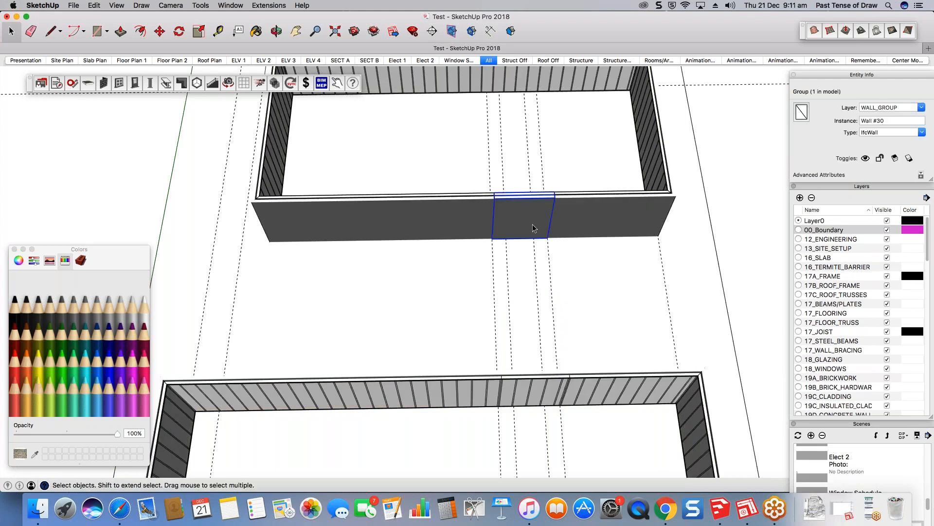
{"action": "key", "text": "Delete"}
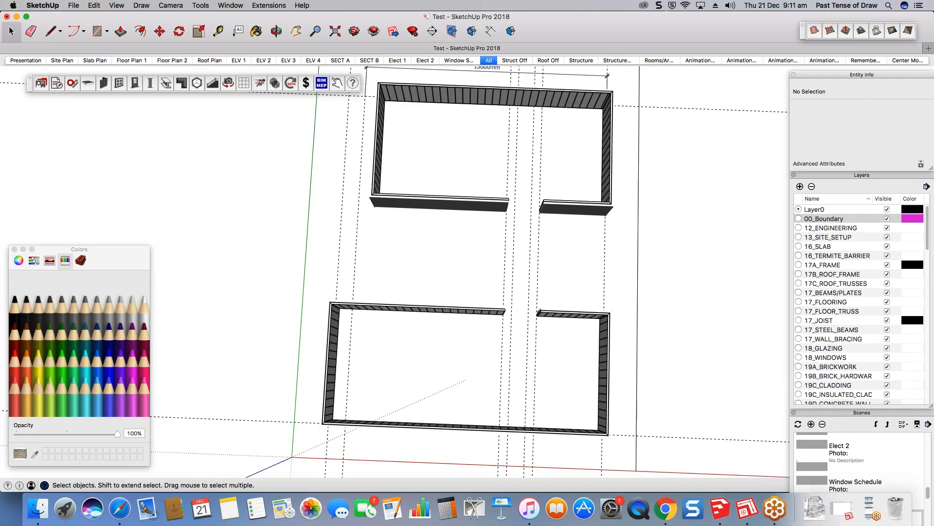
{"action": "scroll", "coordinate": [585, 260], "scroll_direction": "up", "scroll_amount": 3}
{"action": "scroll", "coordinate": [477, 313], "scroll_direction": "down", "scroll_amount": 5}
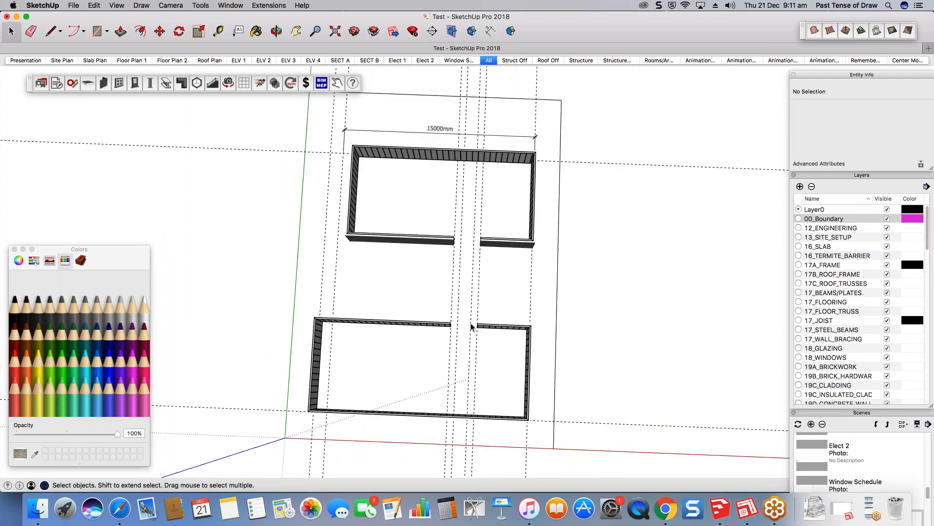
{"action": "scroll", "coordinate": [471, 323], "scroll_direction": "down", "scroll_amount": 3}
{"action": "key", "text": "o"}
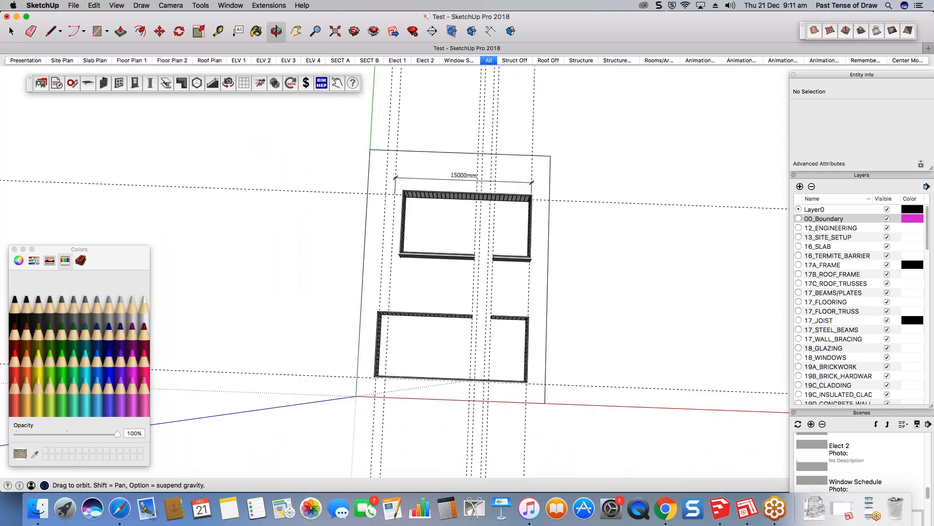
- Copy the far block's five walls straight up from their base corner to their top corner to form a second storey
{"action": "left_click_drag", "start_coordinate": [483, 322], "coordinate": [438, 348]}
{"action": "middle_click_drag", "start_coordinate": [399, 301], "coordinate": [487, 253]}
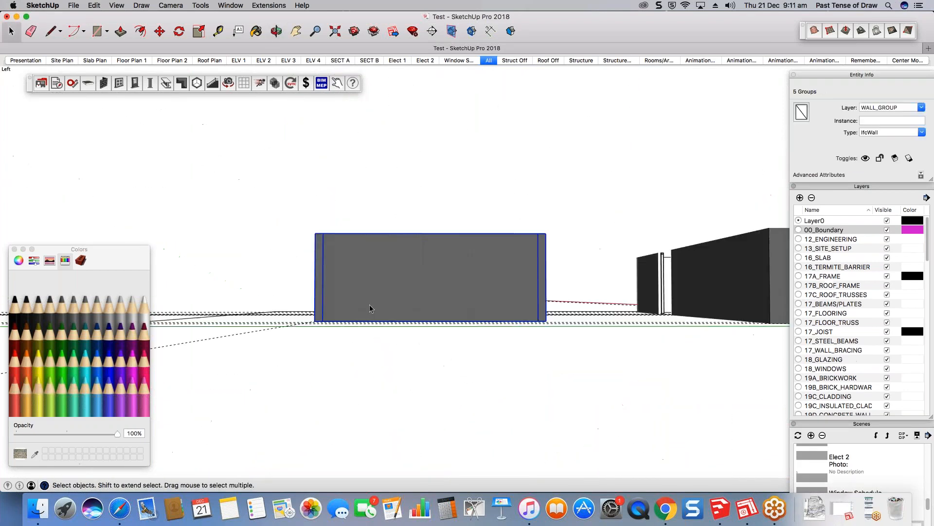
{"action": "key", "text": "m"}
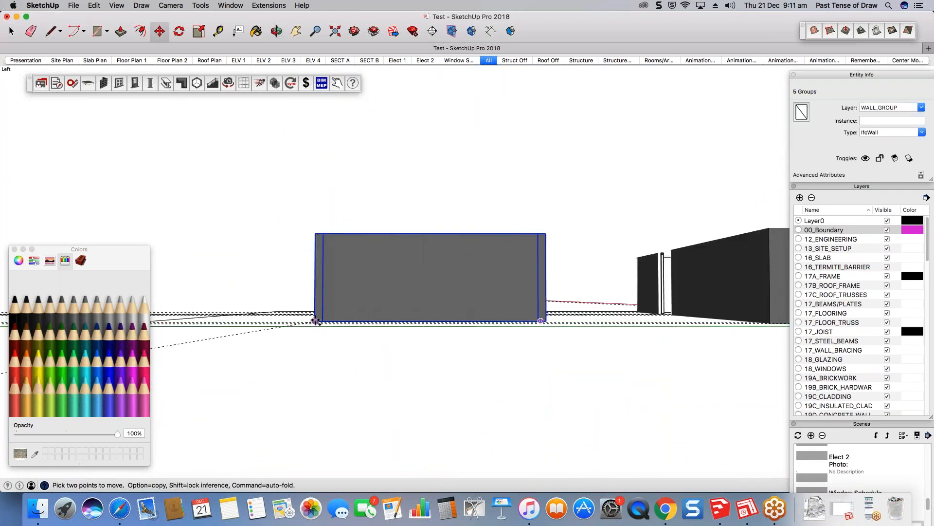
{"action": "left_click", "coordinate": [314, 321]}
{"action": "key", "text": "alt"}
{"action": "left_click", "coordinate": [315, 233]}
{"action": "left_click", "coordinate": [317, 234]}
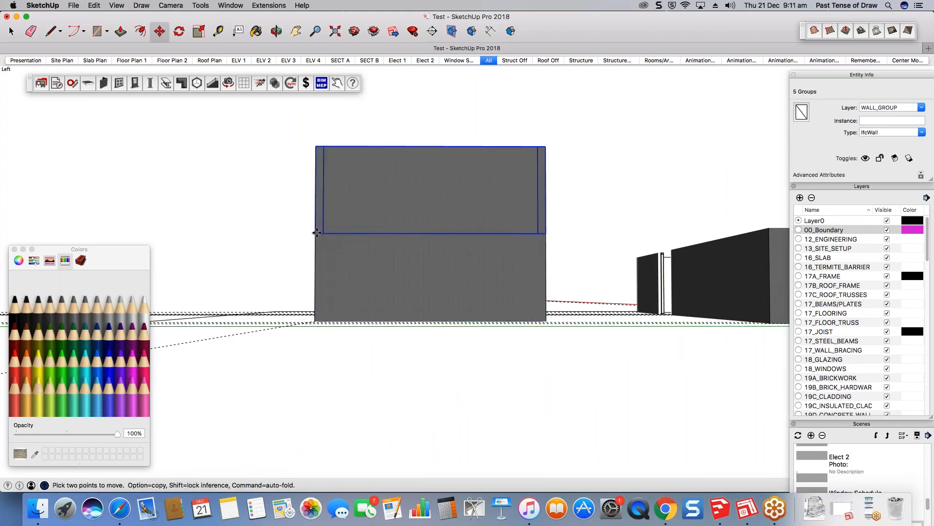
{"action": "key", "text": "Return"}
- Delete the upper storey's short wall segment facing the near block and join the long segment to the adjoining side wall, closing the gap
{"action": "middle_click_drag", "start_coordinate": [482, 191], "coordinate": [316, 340]}
{"action": "left_click", "coordinate": [590, 210]}
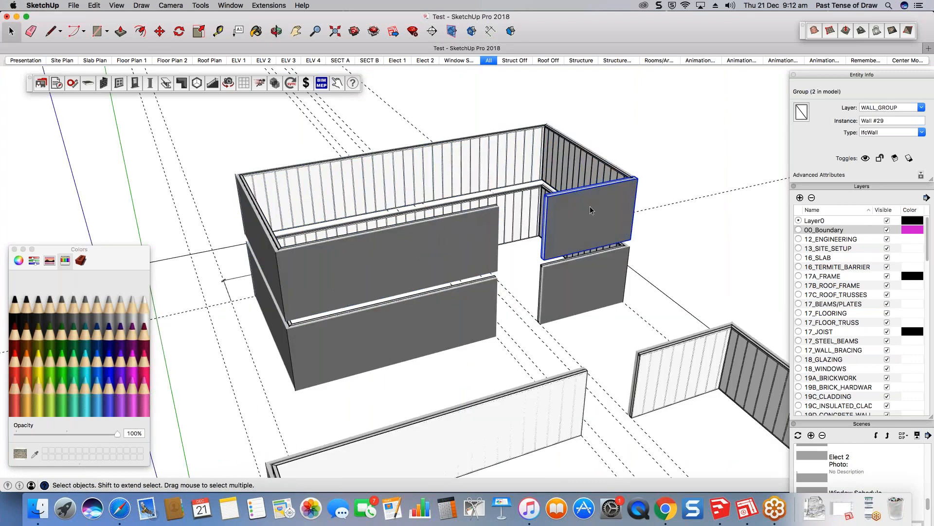
{"action": "middle_click_drag", "start_coordinate": [590, 206], "coordinate": [545, 224]}
{"action": "key", "text": "Delete"}
{"action": "left_click", "coordinate": [622, 180]}
{"action": "left_click", "coordinate": [477, 228], "text": "shift"}
{"action": "right_click", "coordinate": [478, 228]}
{"action": "mouse_move", "coordinate": [530, 371]}
{"action": "left_click", "coordinate": [594, 381]}
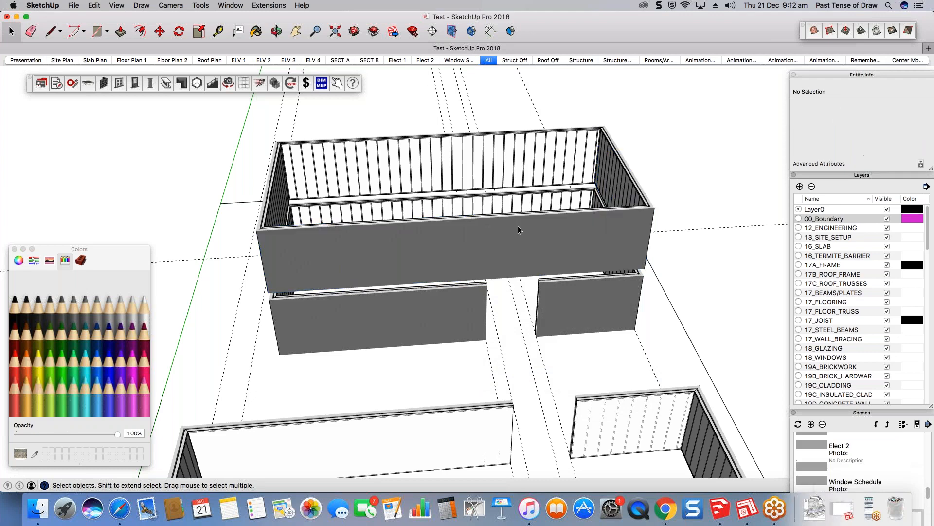
- Examine both blocks, the continuous upper wall and the openings between the facing ground-floor walls from several angles
{"action": "scroll", "coordinate": [518, 226], "scroll_direction": "down", "scroll_amount": 3}
{"action": "scroll", "coordinate": [617, 257], "scroll_direction": "down", "scroll_amount": 2}
{"action": "middle_click_drag", "start_coordinate": [617, 257], "coordinate": [471, 159]}
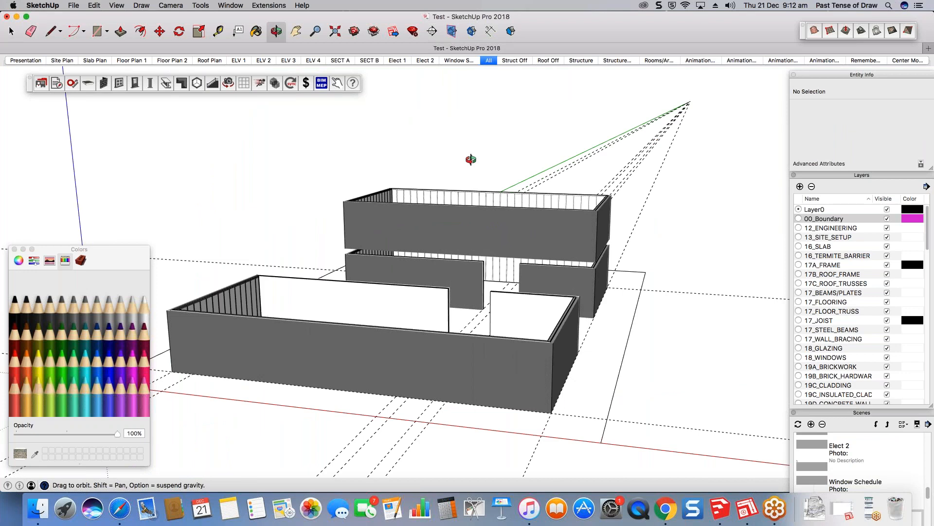
{"action": "middle_click_drag", "start_coordinate": [471, 159], "coordinate": [784, 186]}
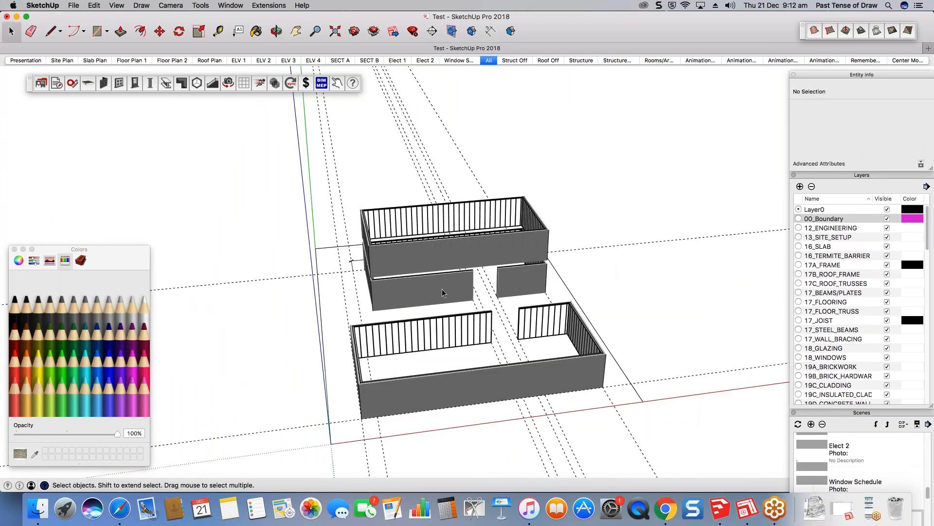
{"action": "middle_click_drag", "start_coordinate": [442, 288], "coordinate": [448, 285]}
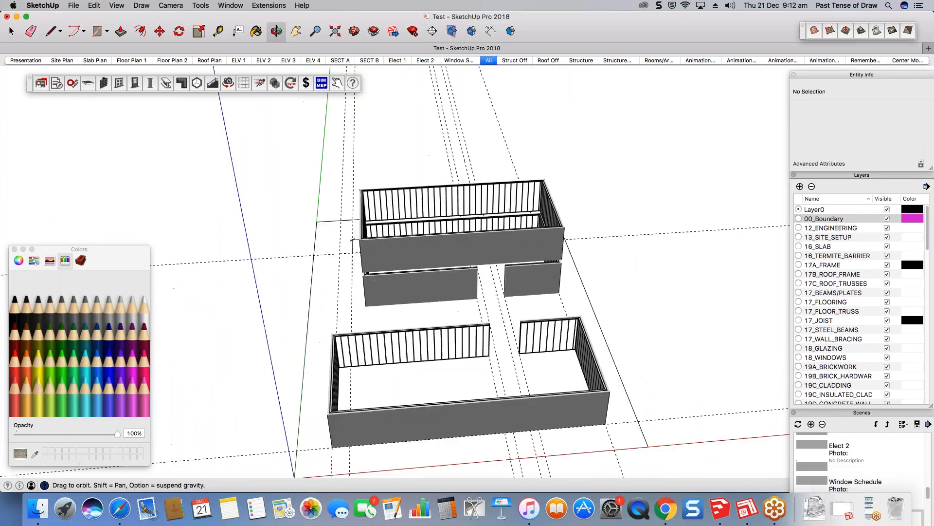
{"action": "middle_click_drag", "start_coordinate": [528, 280], "coordinate": [511, 282]}
{"action": "scroll", "coordinate": [511, 282], "scroll_direction": "up", "scroll_amount": 4}
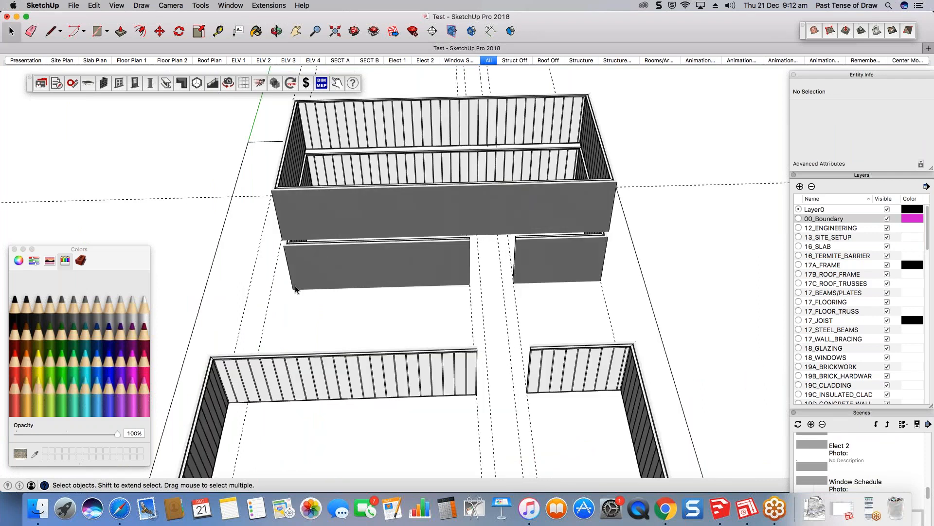
{"action": "middle_click_drag", "start_coordinate": [295, 288], "coordinate": [360, 290]}
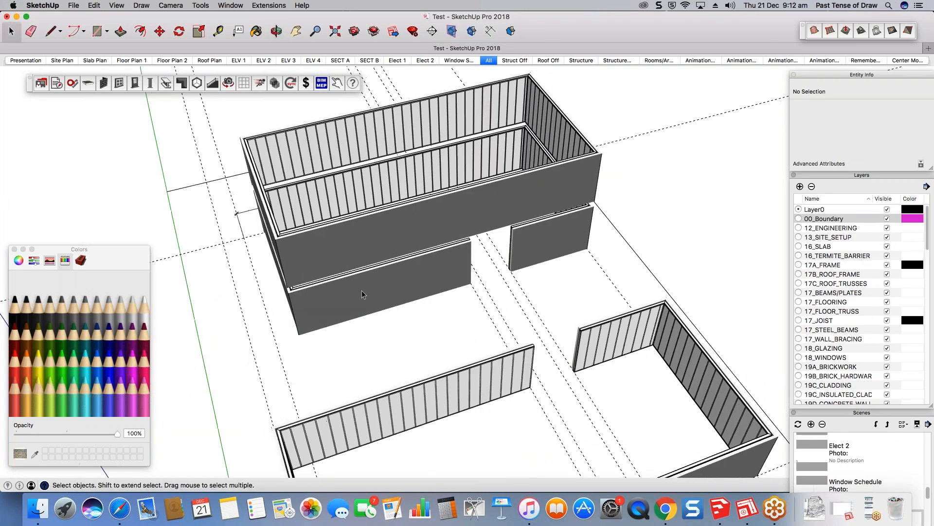
- Start a new PlusSpec wall with the Solid Wall construction type and a thickness of 500 mm
{"action": "left_click", "coordinate": [103, 85]}
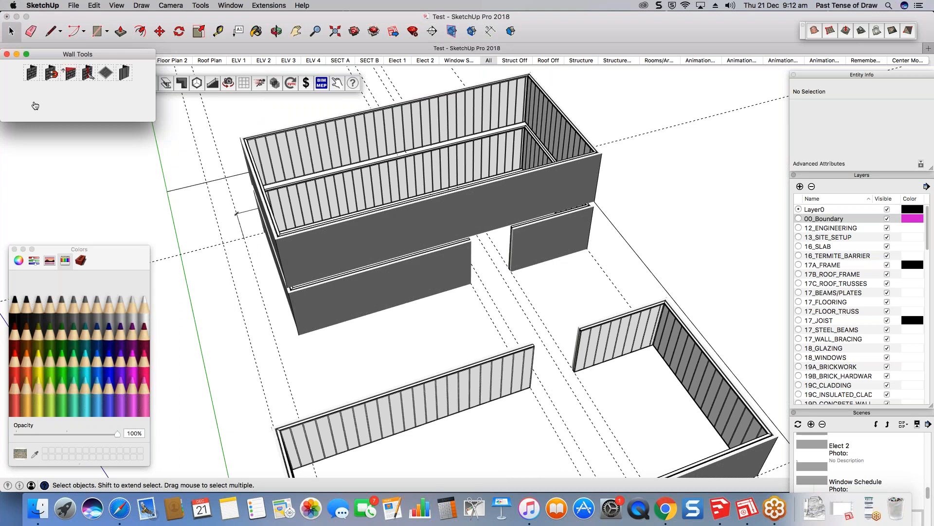
{"action": "left_click", "coordinate": [31, 73]}
{"action": "left_click", "coordinate": [109, 102]}
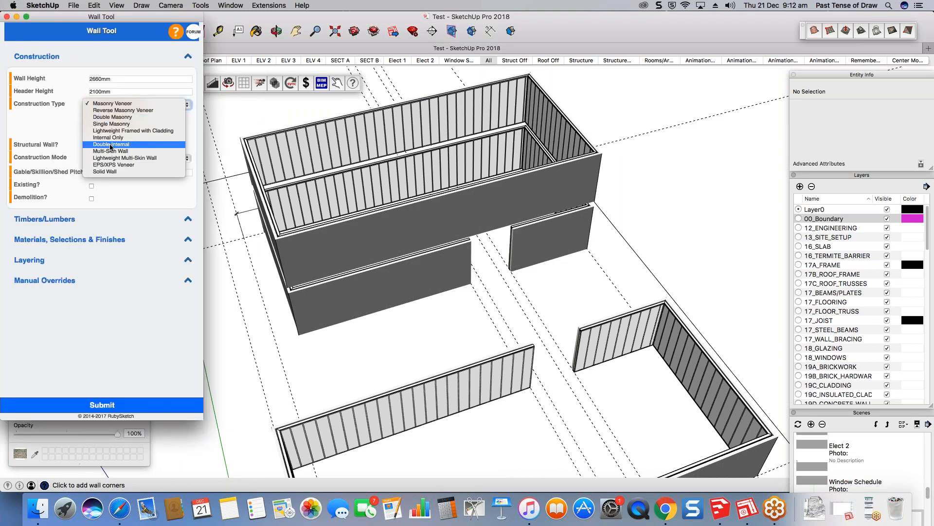
{"action": "left_click", "coordinate": [111, 172]}
{"action": "left_click", "coordinate": [58, 103]}
{"action": "type", "text": "500"}
{"action": "left_click", "coordinate": [105, 272]}
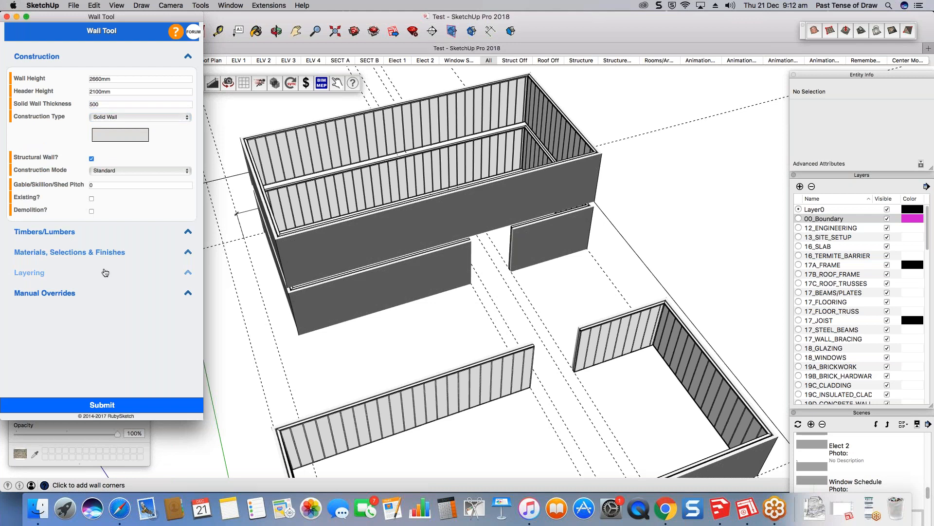
- Keep Concrete as the solid wall's material and open its material creation page in Chrome, closing the webinars page
{"action": "left_click", "coordinate": [95, 253]}
{"action": "left_click", "coordinate": [146, 274]}
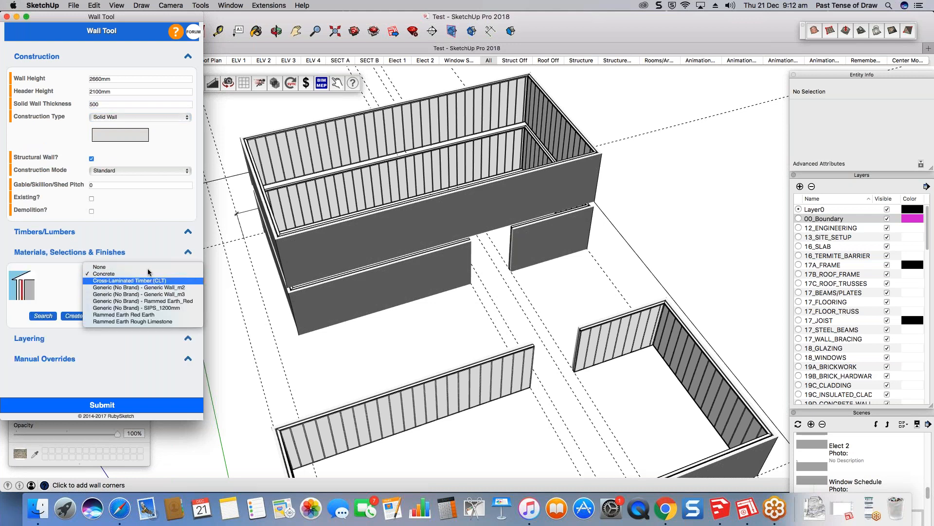
{"action": "left_click", "coordinate": [121, 275]}
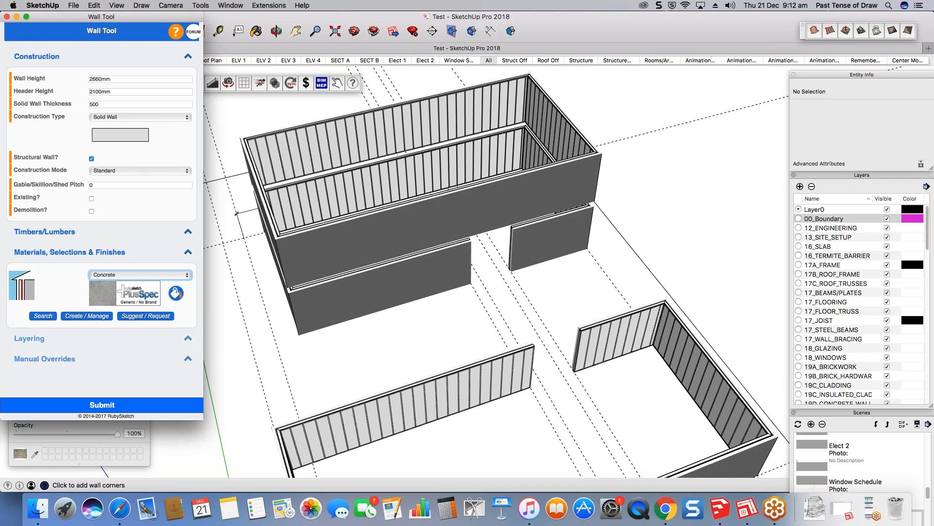
{"action": "left_click", "coordinate": [87, 316]}
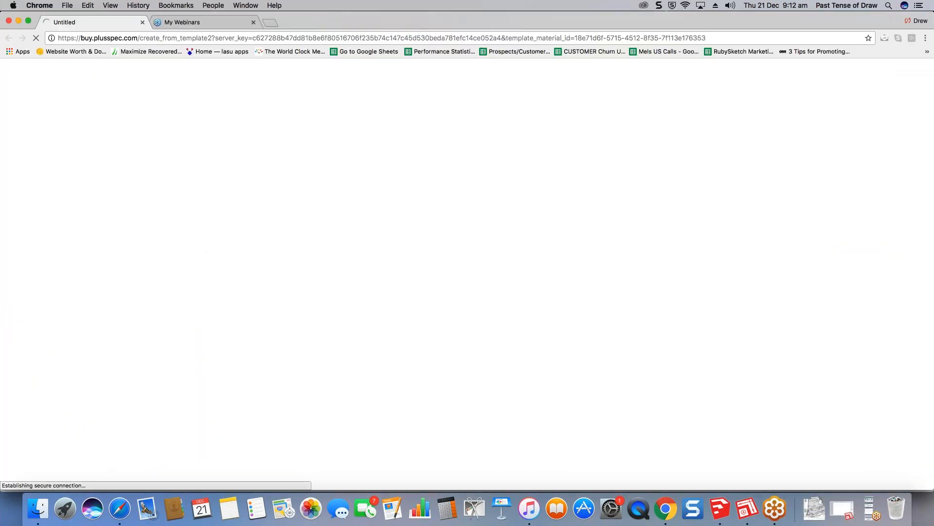
{"action": "left_click", "coordinate": [252, 23]}
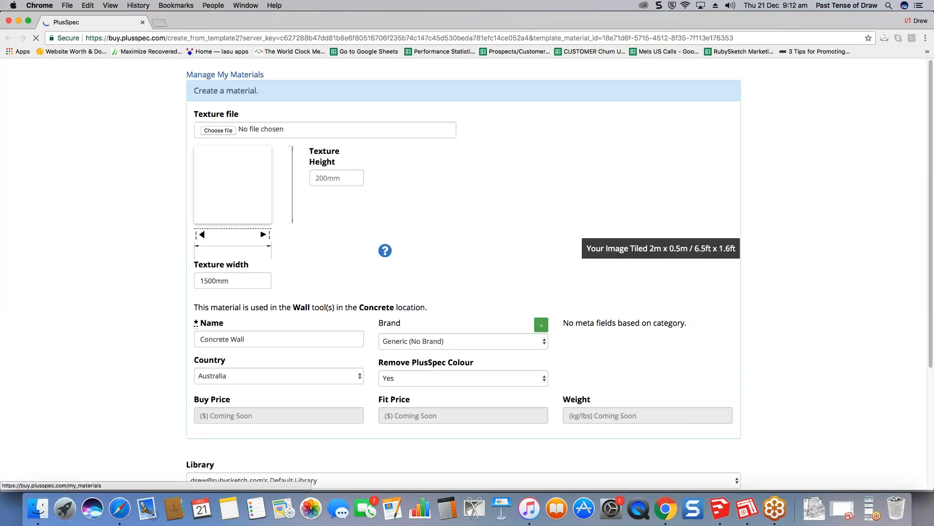
- Load the Gabion Wall PNG image as the new material's texture and set the texture width to 2000mm
{"action": "left_click", "coordinate": [226, 130]}
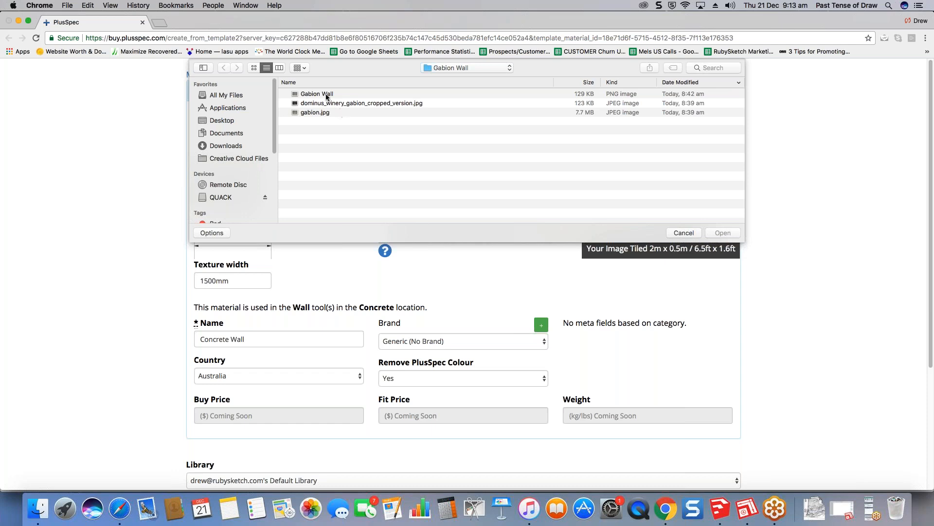
{"action": "left_click", "coordinate": [326, 95]}
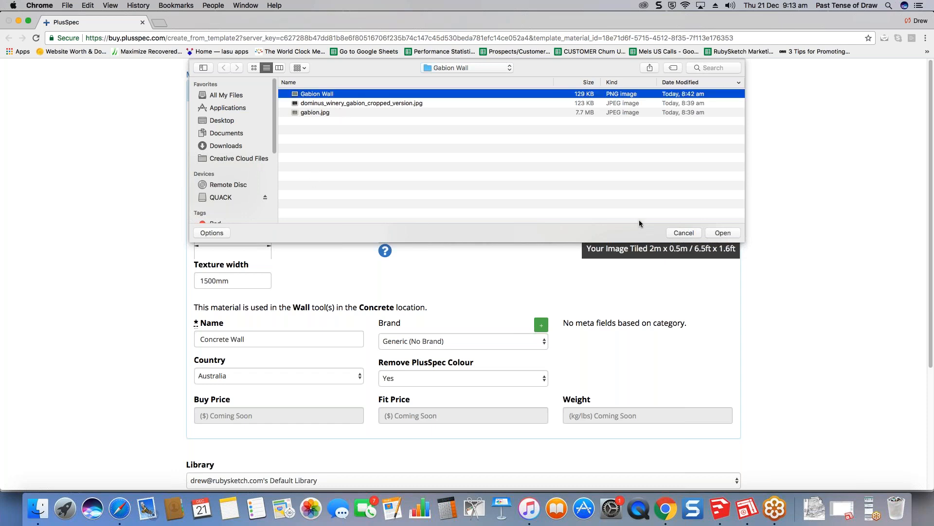
{"action": "left_click", "coordinate": [723, 232]}
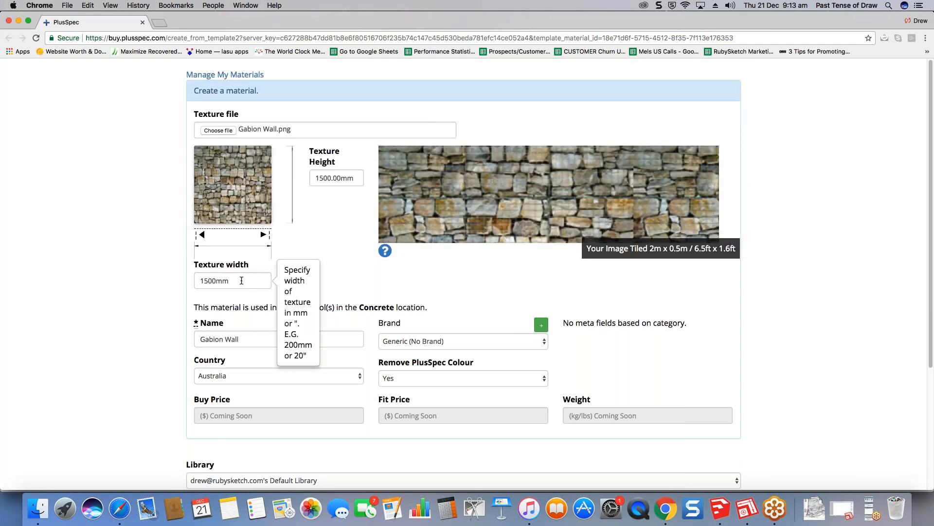
{"action": "left_click_drag", "start_coordinate": [241, 281], "coordinate": [185, 287]}
{"action": "type", "text": "2000mm"}
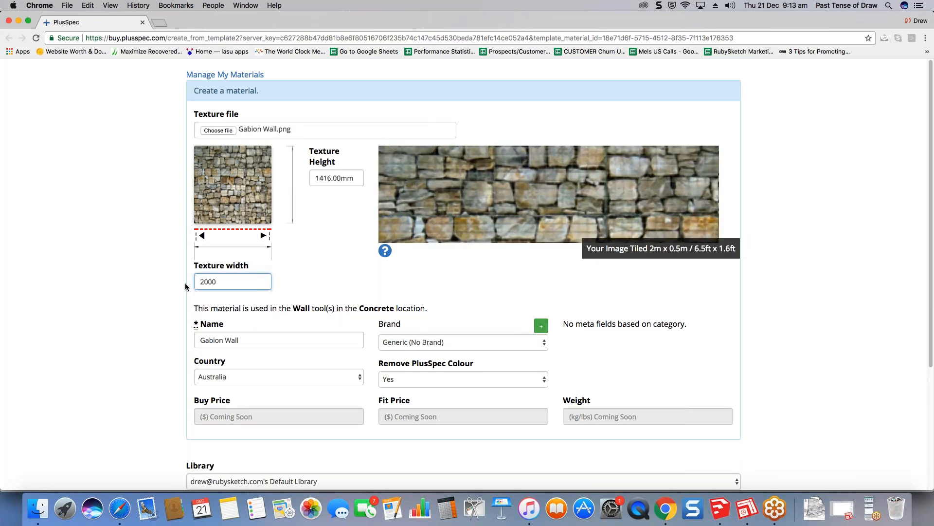
- Create the Gabion Wall material with the brand Generic (No Brand) and return to SketchUp
{"action": "left_click", "coordinate": [448, 345]}
{"action": "left_click", "coordinate": [521, 366]}
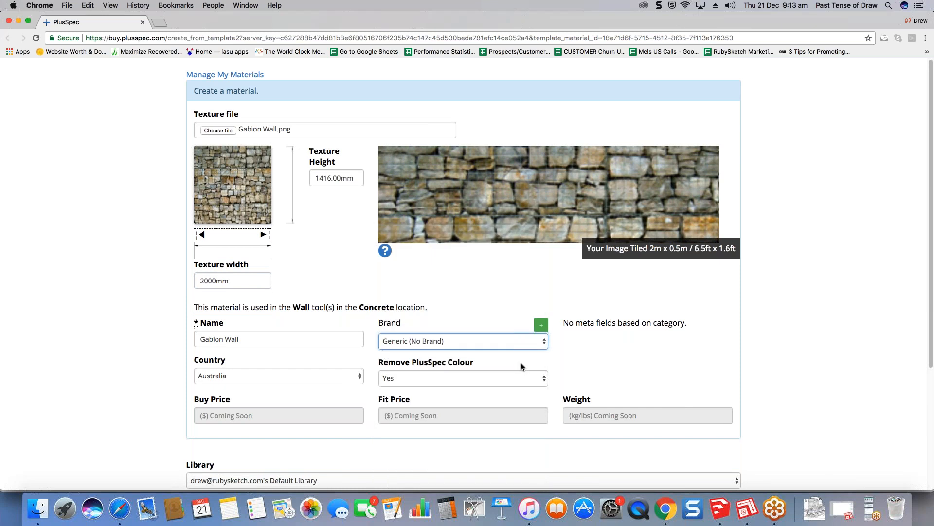
{"action": "scroll", "coordinate": [426, 382], "scroll_direction": "down", "scroll_amount": 3}
{"action": "scroll", "coordinate": [426, 382], "scroll_direction": "down", "scroll_amount": 3}
{"action": "left_click", "coordinate": [369, 335]}
{"action": "left_click", "coordinate": [462, 356]}
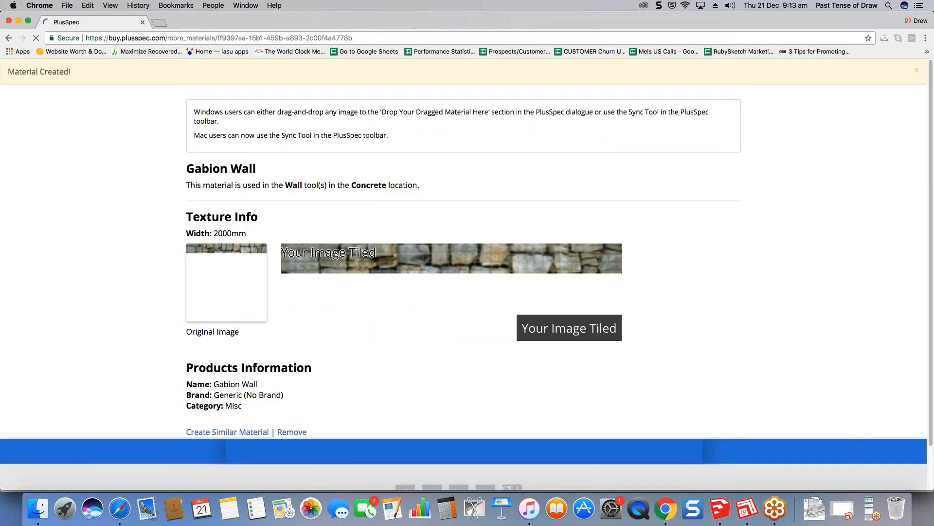
{"action": "left_click", "coordinate": [10, 21]}
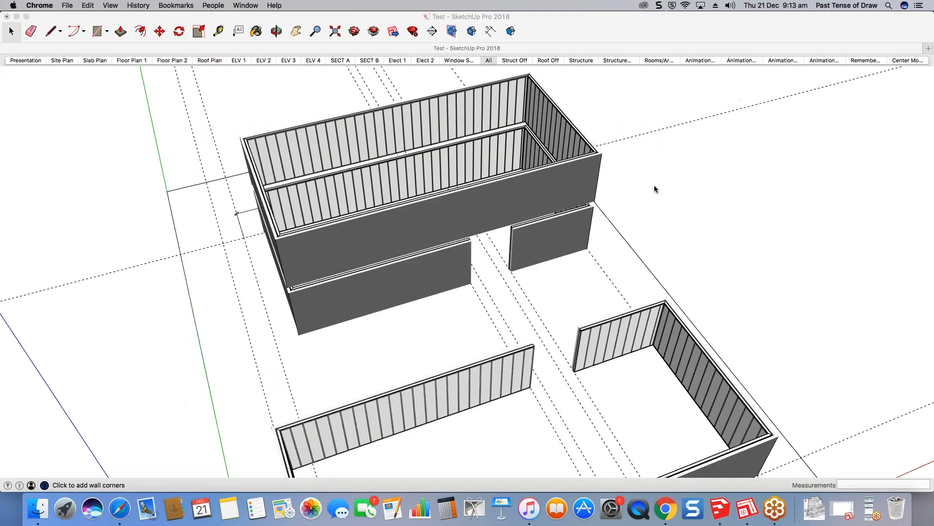
- Abandon the started wall and sync the PlusSpec content to bring in the new material
{"action": "left_click", "coordinate": [658, 186]}
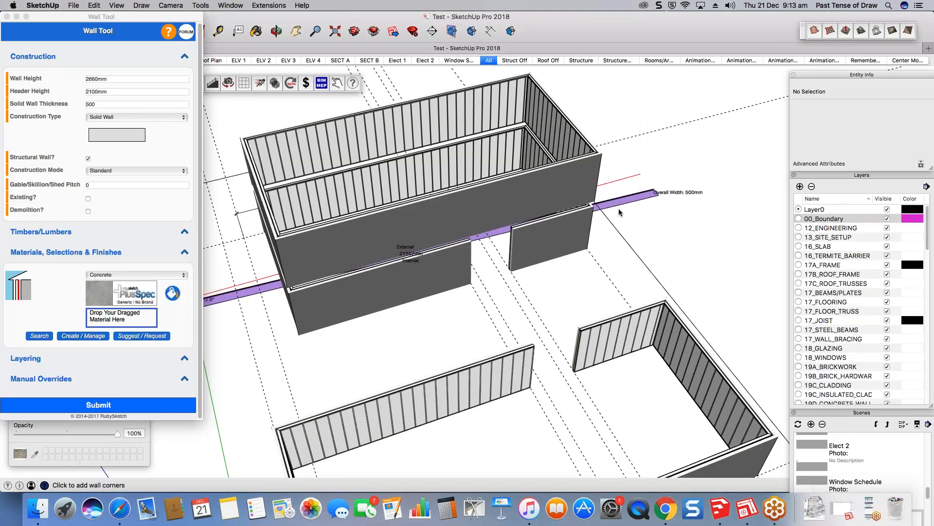
{"action": "key", "text": "space"}
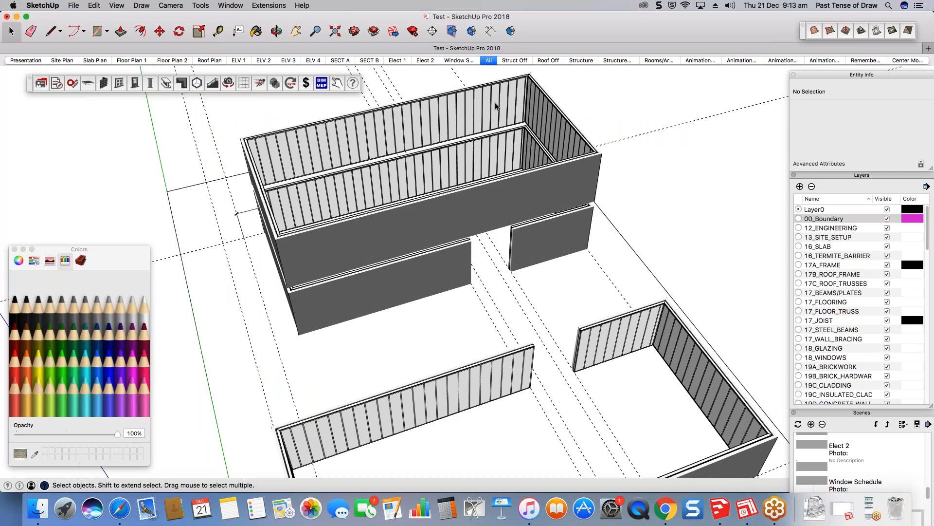
{"action": "middle_click_drag", "start_coordinate": [495, 107], "coordinate": [482, 110]}
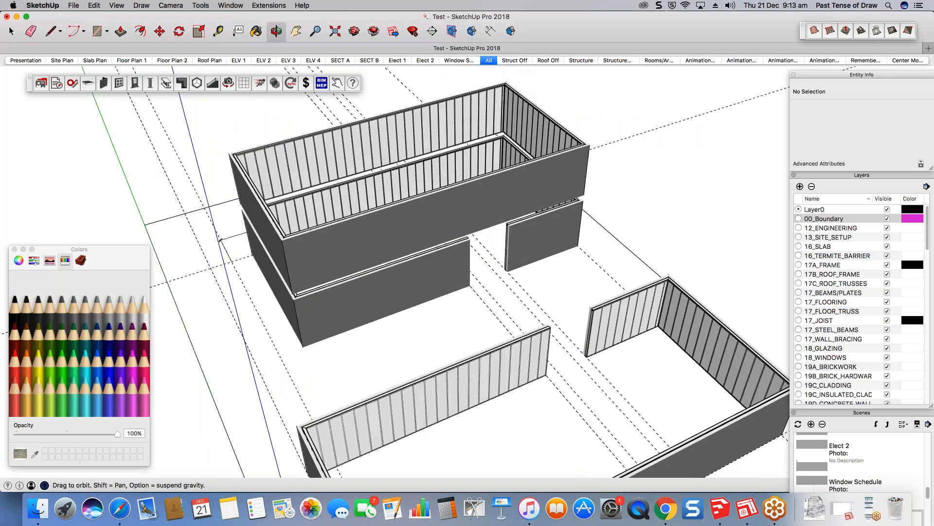
{"action": "middle_click_drag", "start_coordinate": [294, 106], "coordinate": [323, 107]}
{"action": "left_click", "coordinate": [290, 83]}
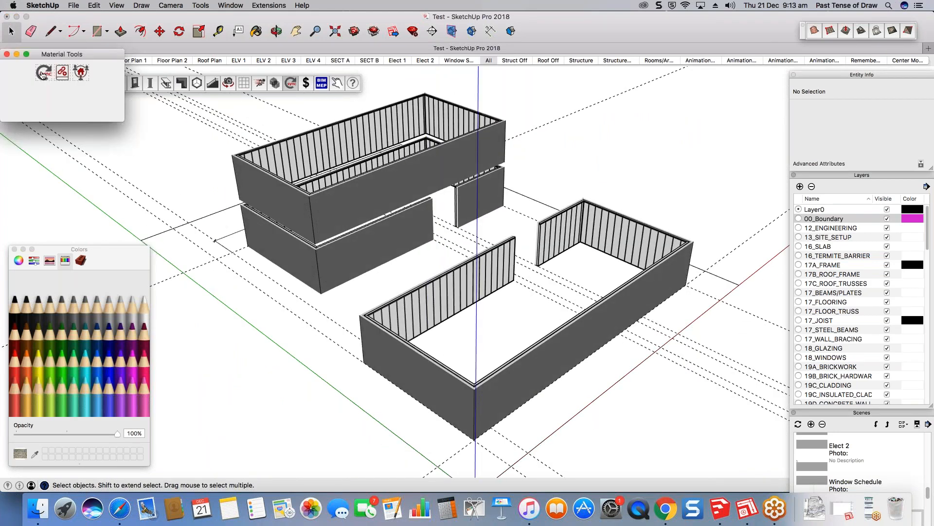
{"action": "left_click", "coordinate": [43, 73]}
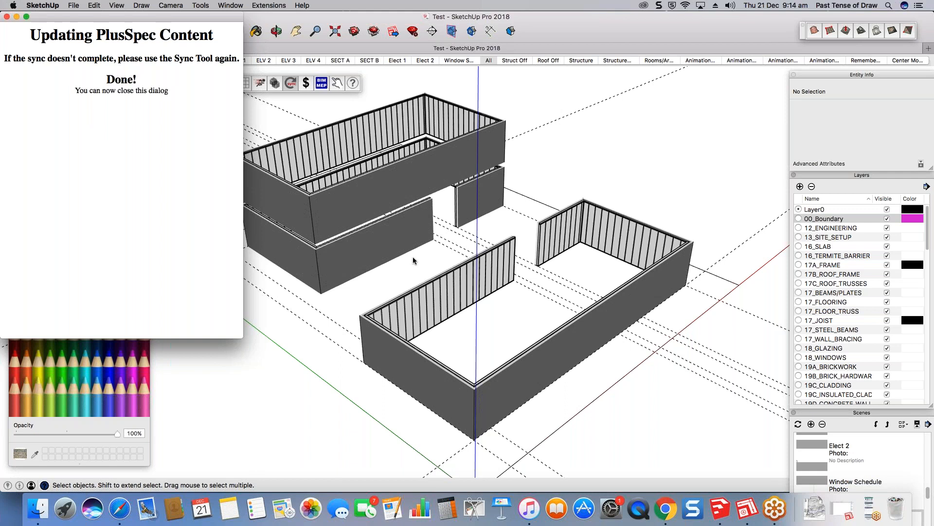
{"action": "left_click", "coordinate": [6, 17]}
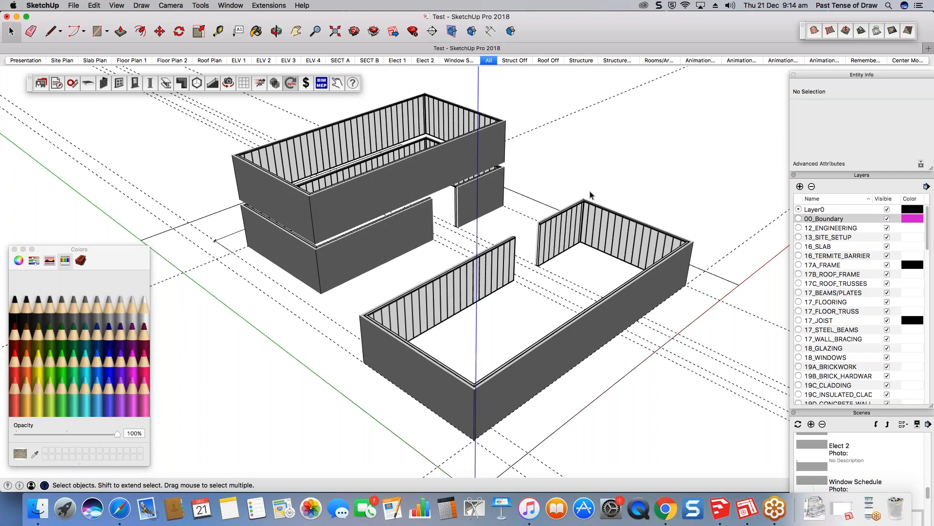
- Start a new PlusSpec wall with the Solid Wall construction type and Gabion Wall as its material
{"action": "middle_click_drag", "start_coordinate": [590, 191], "coordinate": [574, 193]}
{"action": "middle_click_drag", "start_coordinate": [493, 311], "coordinate": [419, 358]}
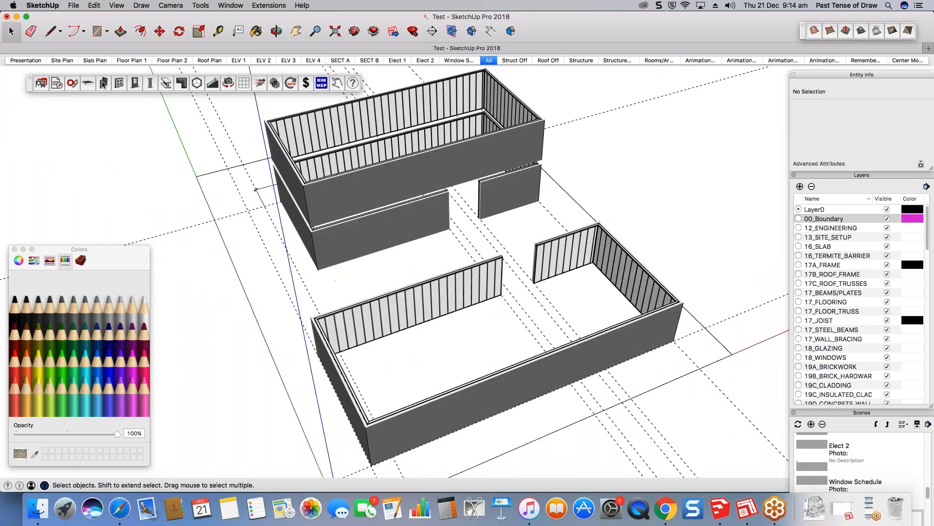
{"action": "left_click", "coordinate": [105, 84]}
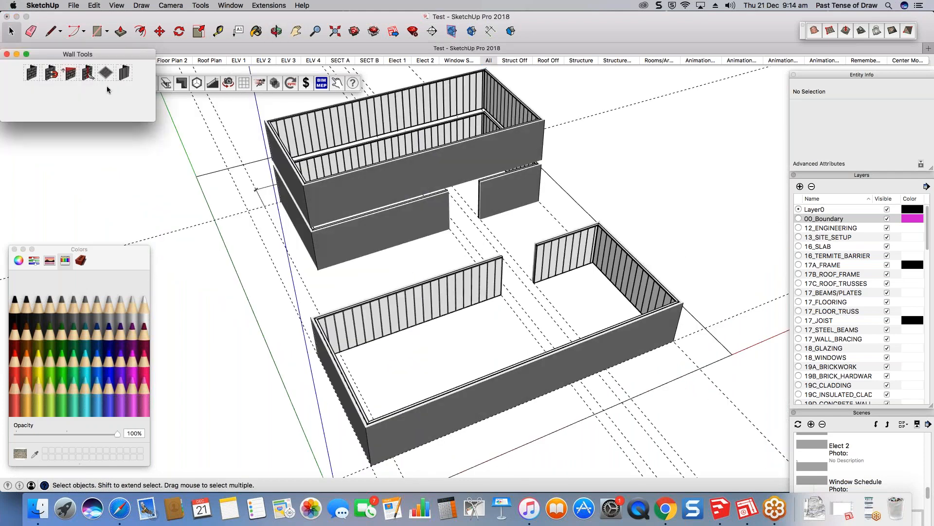
{"action": "left_click", "coordinate": [29, 73]}
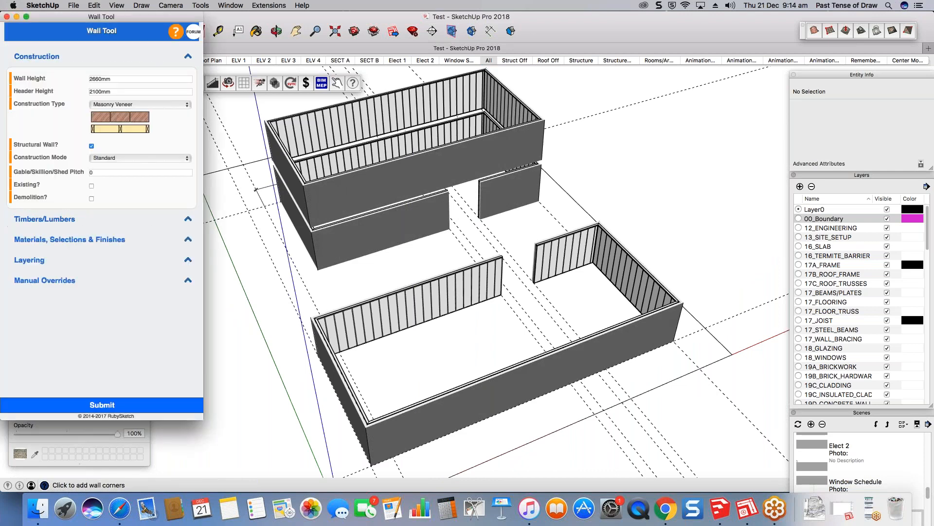
{"action": "left_click", "coordinate": [145, 105]}
{"action": "left_click", "coordinate": [116, 171]}
{"action": "left_click", "coordinate": [75, 258]}
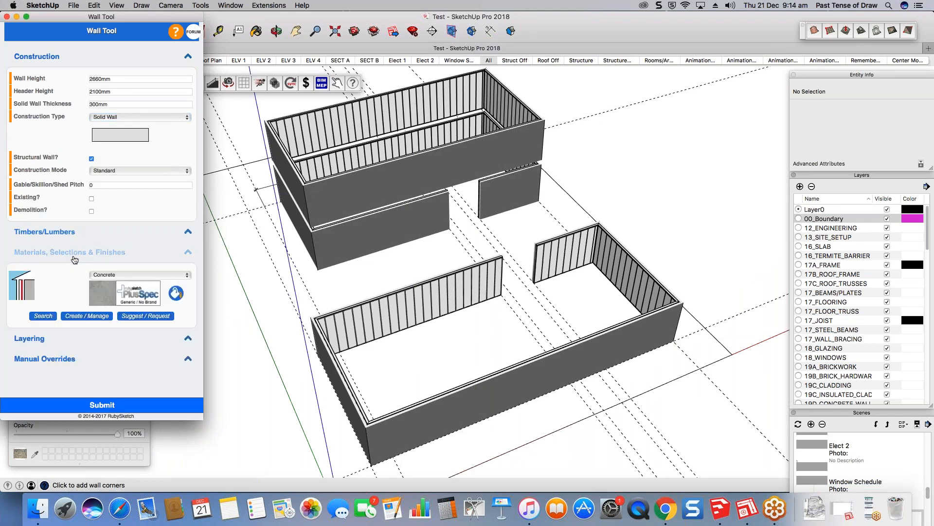
{"action": "left_click", "coordinate": [131, 275]}
{"action": "left_click", "coordinate": [121, 291]}
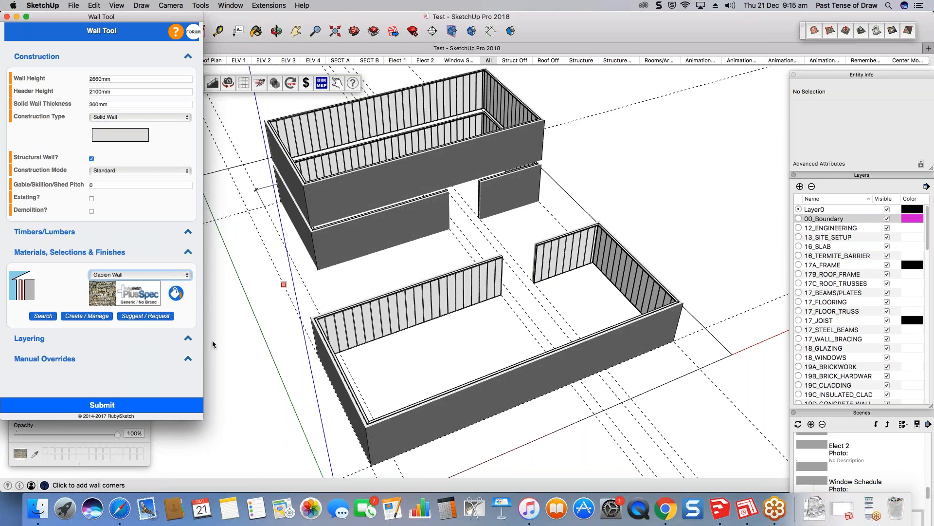
- Draw a Gabion Wall solid wall about 6480 mm long along one side of the link, from the single-storey block's wall end to the two-storey block
{"action": "left_click", "coordinate": [146, 405]}
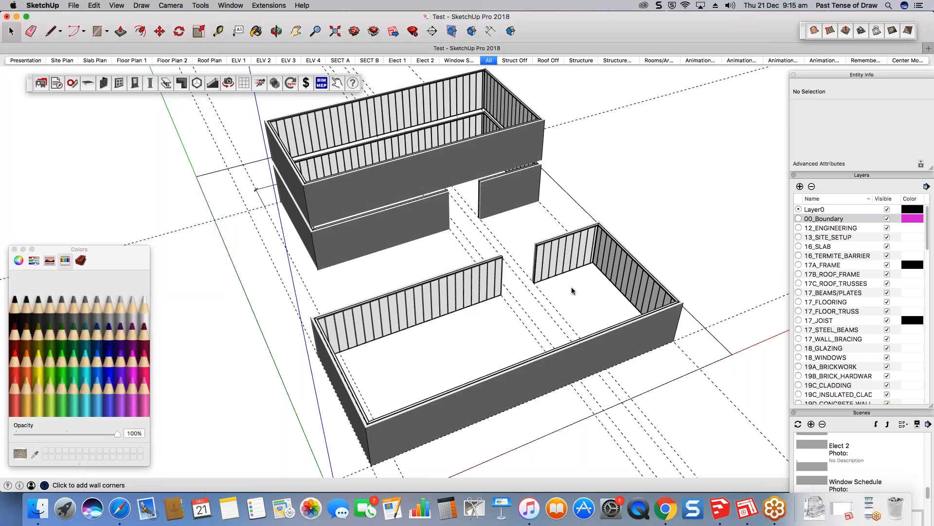
{"action": "middle_click_drag", "start_coordinate": [572, 291], "coordinate": [574, 292]}
{"action": "middle_click_drag", "start_coordinate": [257, 188], "coordinate": [667, 185]}
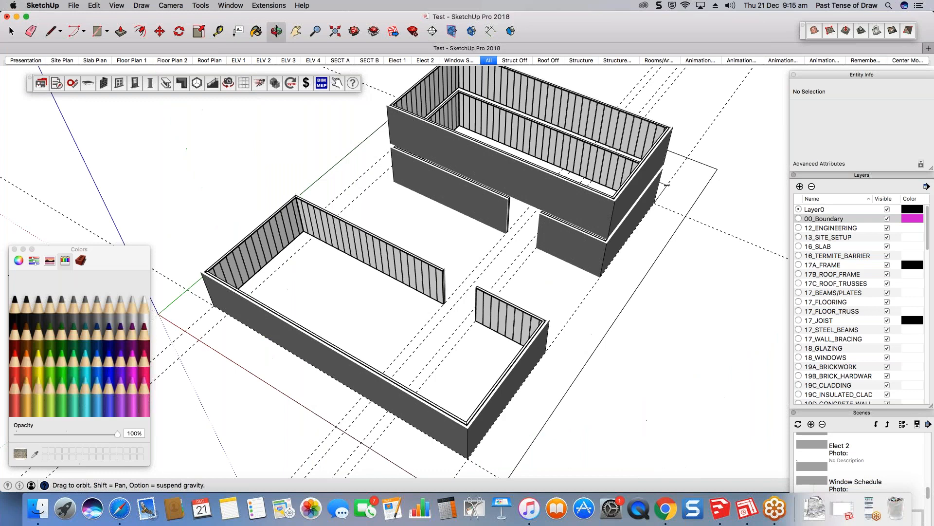
{"action": "left_click", "coordinate": [447, 299]}
{"action": "scroll", "coordinate": [449, 301], "scroll_direction": "up", "scroll_amount": 5}
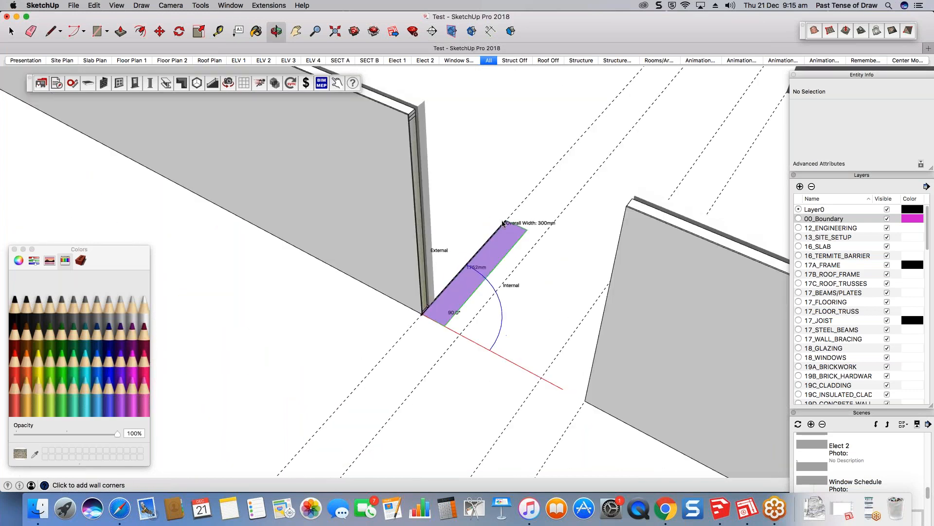
{"action": "scroll", "coordinate": [503, 223], "scroll_direction": "down", "scroll_amount": 3}
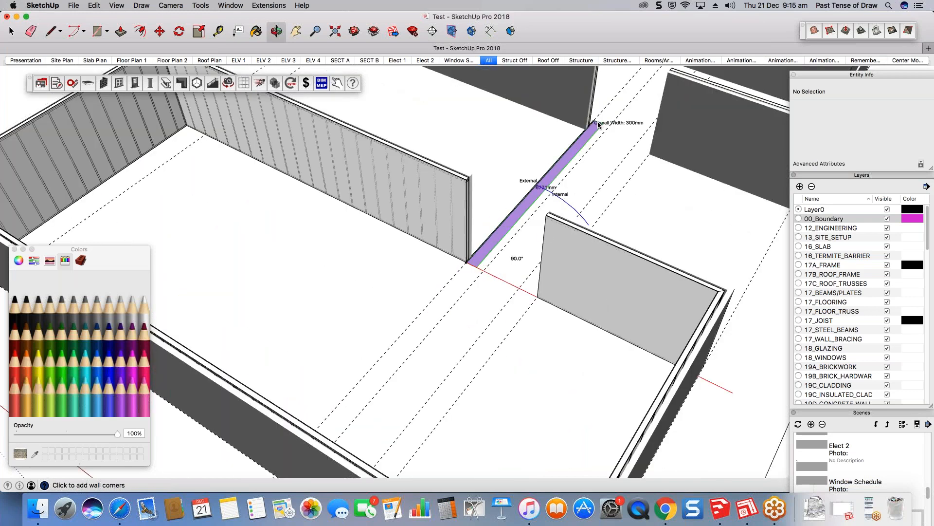
{"action": "scroll", "coordinate": [597, 126], "scroll_direction": "up", "scroll_amount": 3}
{"action": "scroll", "coordinate": [591, 128], "scroll_direction": "up", "scroll_amount": 3}
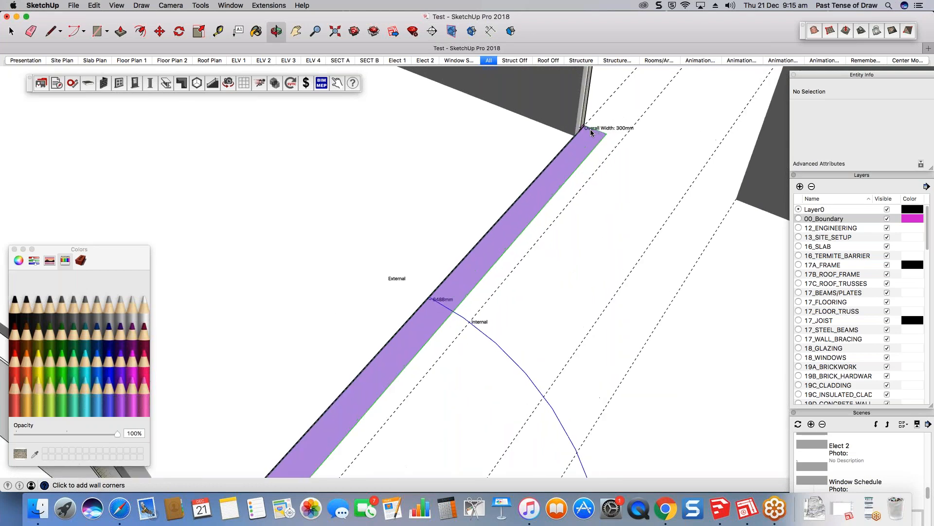
{"action": "scroll", "coordinate": [589, 129], "scroll_direction": "up", "scroll_amount": 4}
{"action": "middle_click_drag", "start_coordinate": [582, 125], "coordinate": [375, 173]}
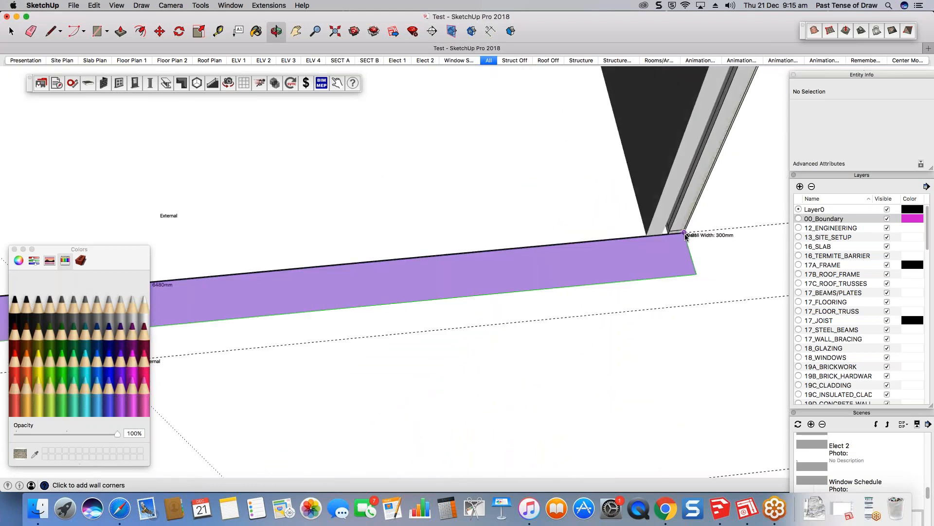
{"action": "left_click", "coordinate": [685, 236]}
{"action": "scroll", "coordinate": [699, 285], "scroll_direction": "down", "scroll_amount": 3}
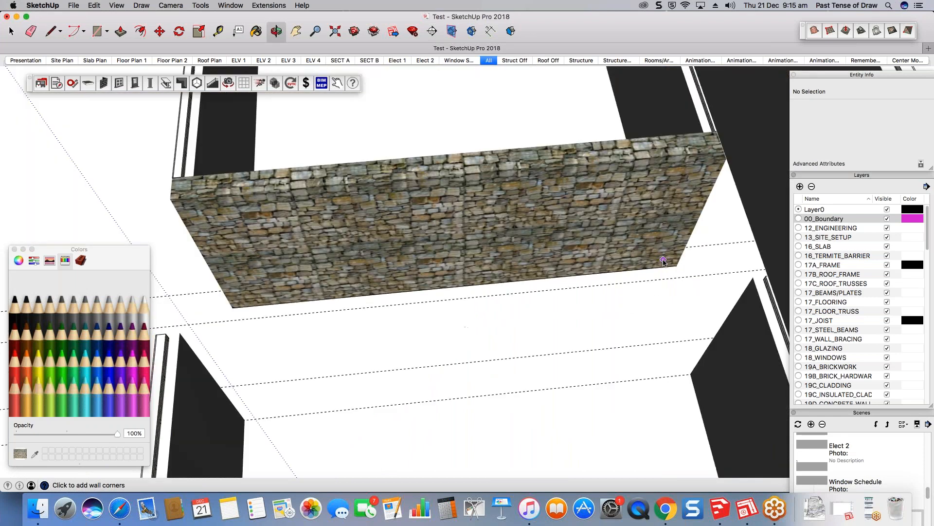
- Copy the gabion wall to the opposite side of the link, aligning its base corner with the other wall end of the opening
{"action": "middle_click_drag", "start_coordinate": [663, 262], "coordinate": [681, 273]}
{"action": "key", "text": "space"}
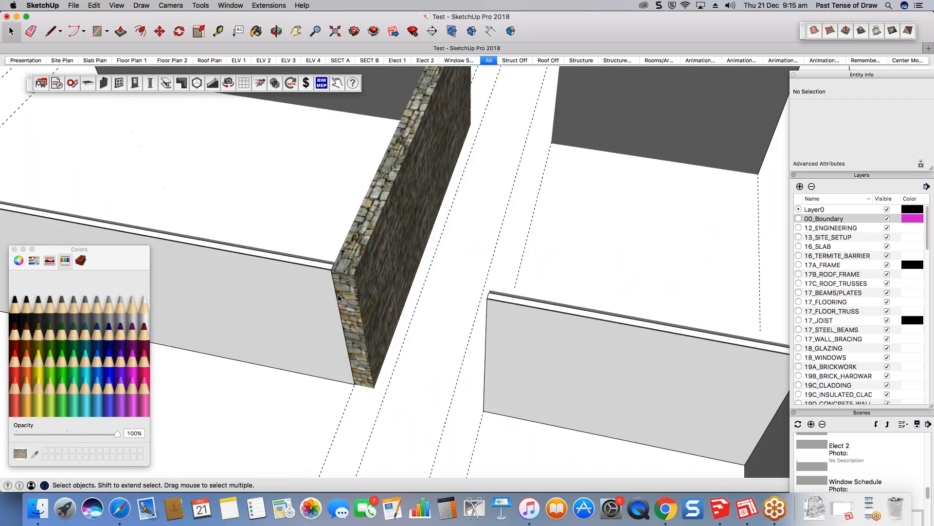
{"action": "left_click", "coordinate": [366, 353]}
{"action": "key", "text": "m"}
{"action": "left_click", "coordinate": [375, 389]}
{"action": "left_click", "coordinate": [483, 412]}
{"action": "key", "text": "space"}
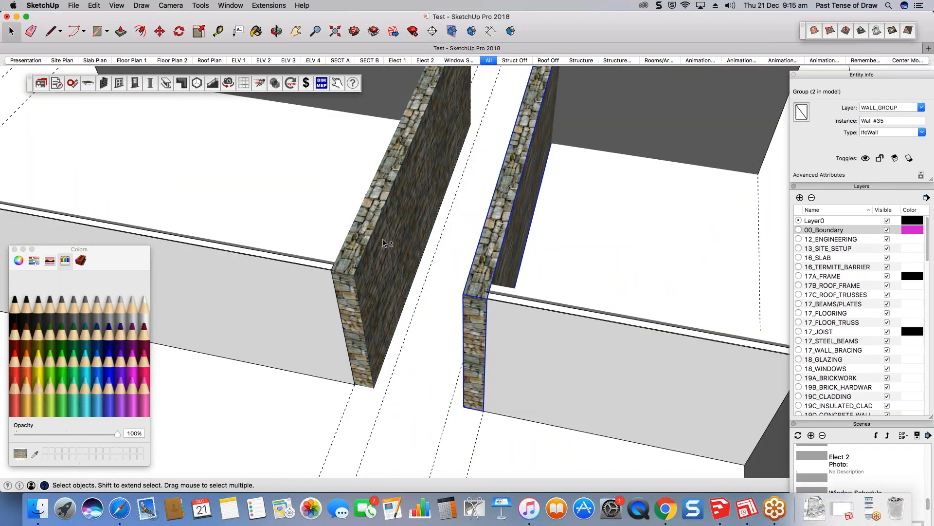
- Edit both gabion walls together and set their solid wall thickness to 500 mm
{"action": "left_click", "coordinate": [383, 238], "text": "shift"}
{"action": "right_click", "coordinate": [382, 237]}
{"action": "mouse_move", "coordinate": [453, 369]}
{"action": "left_click", "coordinate": [493, 371]}
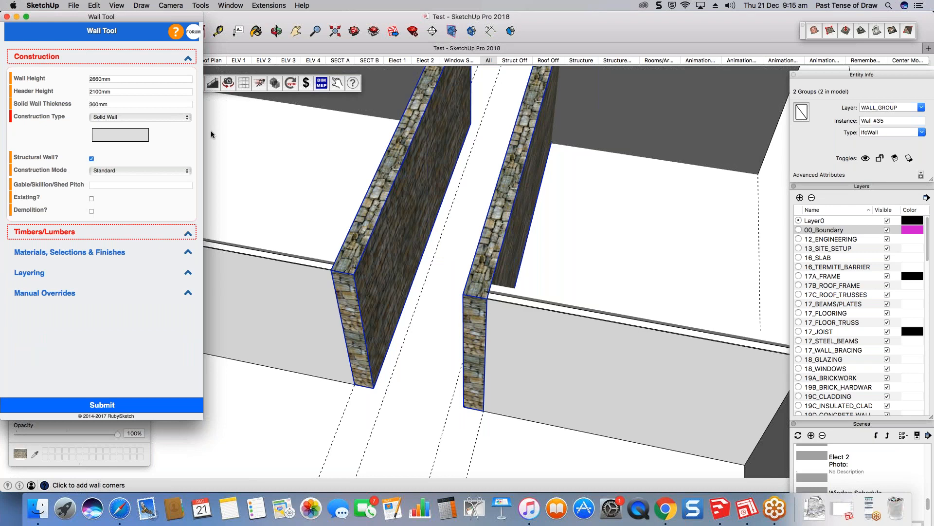
{"action": "double_click", "coordinate": [100, 104]}
{"action": "type", "text": "500"}
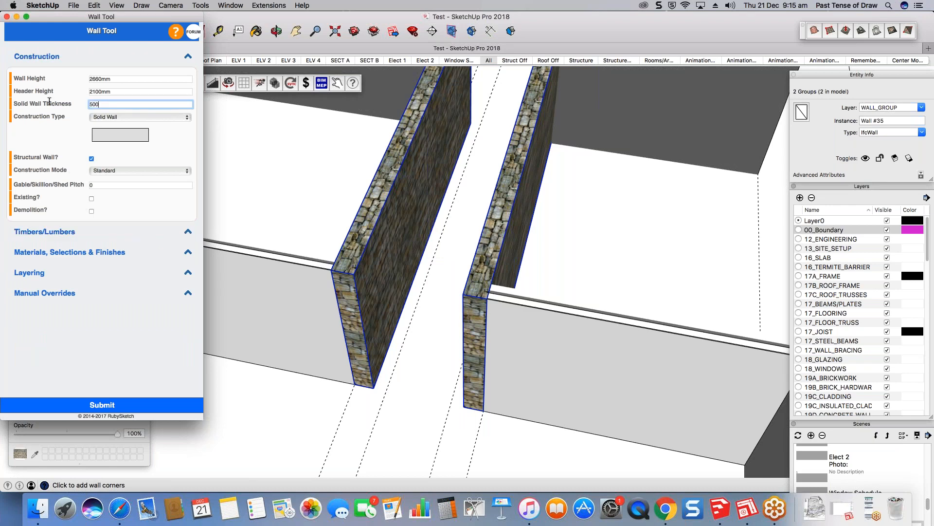
{"action": "left_click", "coordinate": [120, 407]}
- Move the copied gabion wall towards the link so its face meets the end of the adjoining block wall without overlapping
{"action": "key", "text": "space"}
{"action": "left_click", "coordinate": [483, 332]}
{"action": "scroll", "coordinate": [482, 333], "scroll_direction": "up", "scroll_amount": 3}
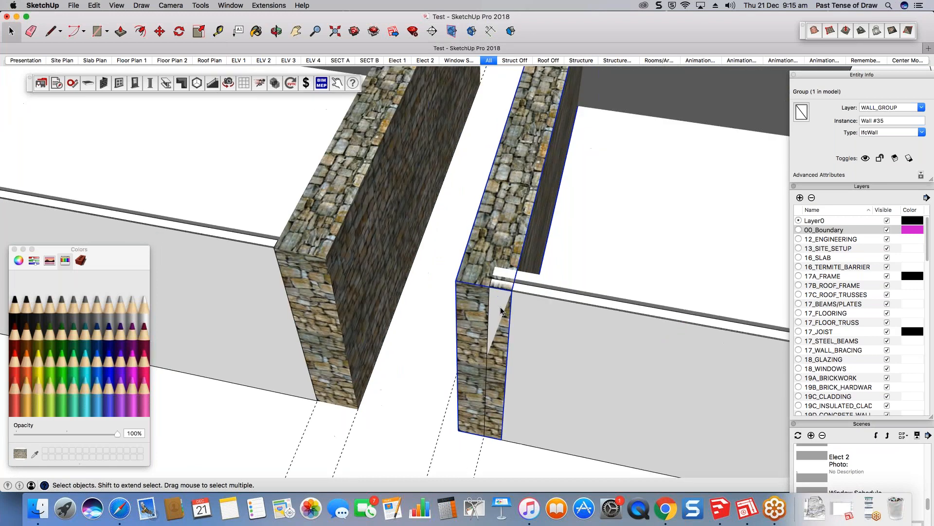
{"action": "key", "text": "m"}
{"action": "left_click", "coordinate": [508, 290]}
{"action": "left_click", "coordinate": [489, 288]}
{"action": "key", "text": "space"}
{"action": "left_click", "coordinate": [284, 250]}
{"action": "scroll", "coordinate": [265, 247], "scroll_direction": "up", "scroll_amount": 3}
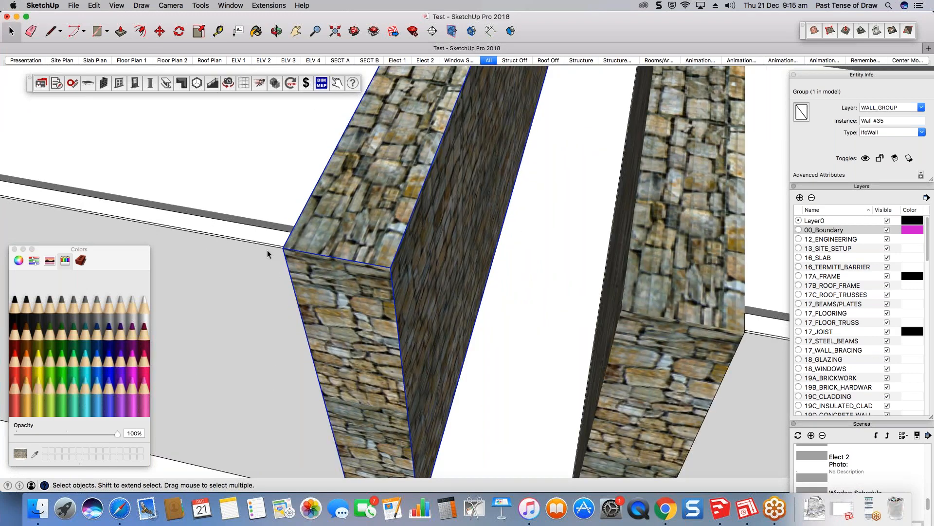
{"action": "middle_click_drag", "start_coordinate": [267, 249], "coordinate": [336, 249]}
{"action": "scroll", "coordinate": [452, 300], "scroll_direction": "down", "scroll_amount": 5}
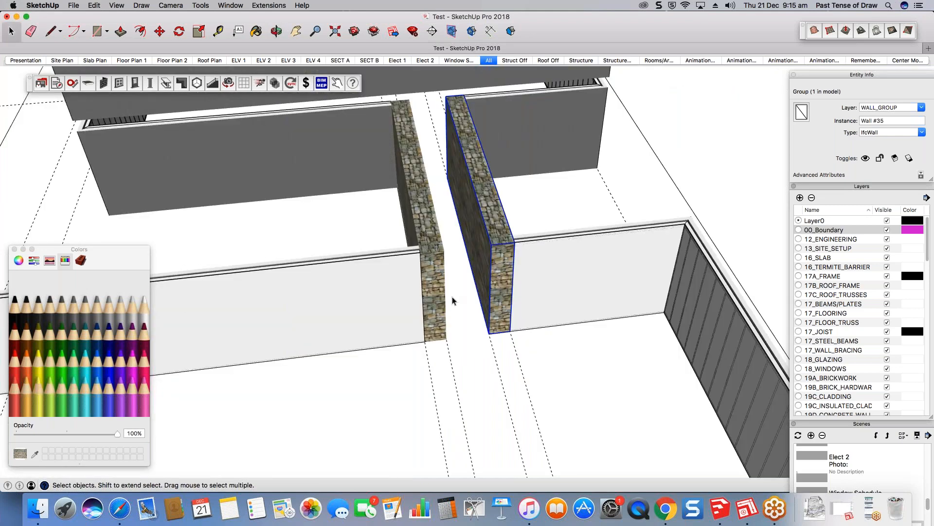
- Select the five walls of the single-storey block and change their construction type to Double Masonry
{"action": "scroll", "coordinate": [452, 300], "scroll_direction": "down", "scroll_amount": 3}
{"action": "scroll", "coordinate": [464, 270], "scroll_direction": "up", "scroll_amount": 8}
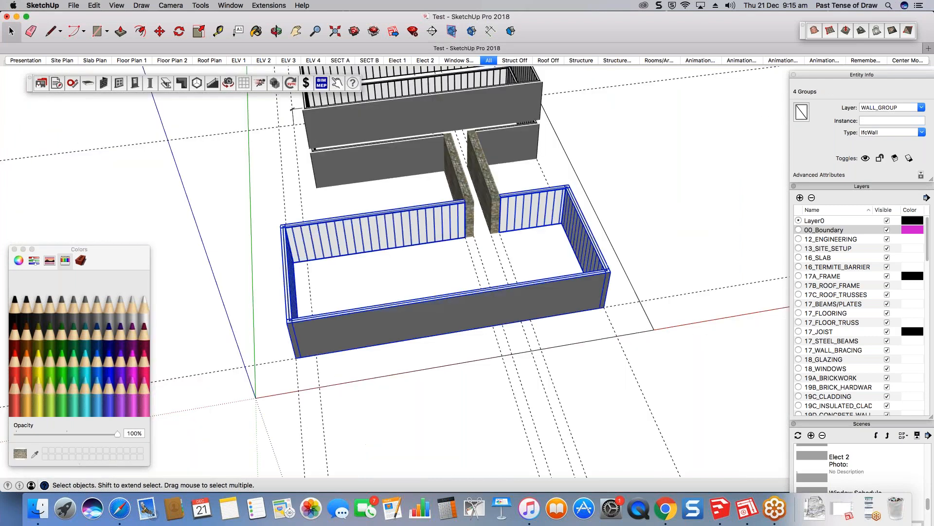
{"action": "right_click", "coordinate": [290, 274]}
{"action": "left_click", "coordinate": [500, 328]}
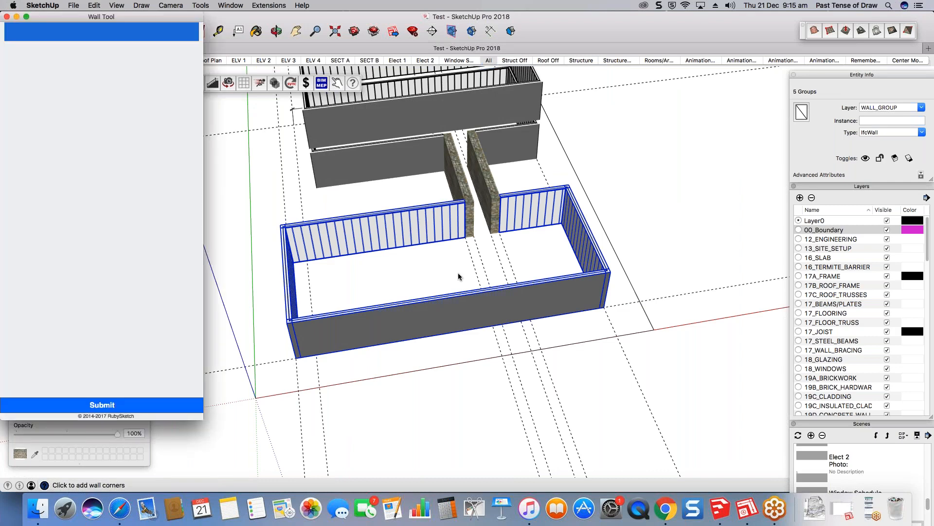
{"action": "left_click", "coordinate": [139, 105]}
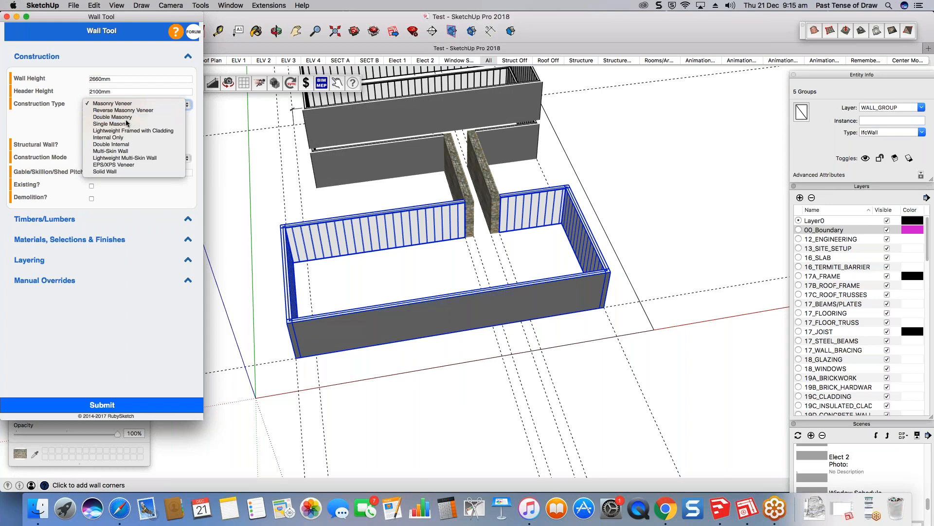
{"action": "left_click", "coordinate": [125, 119]}
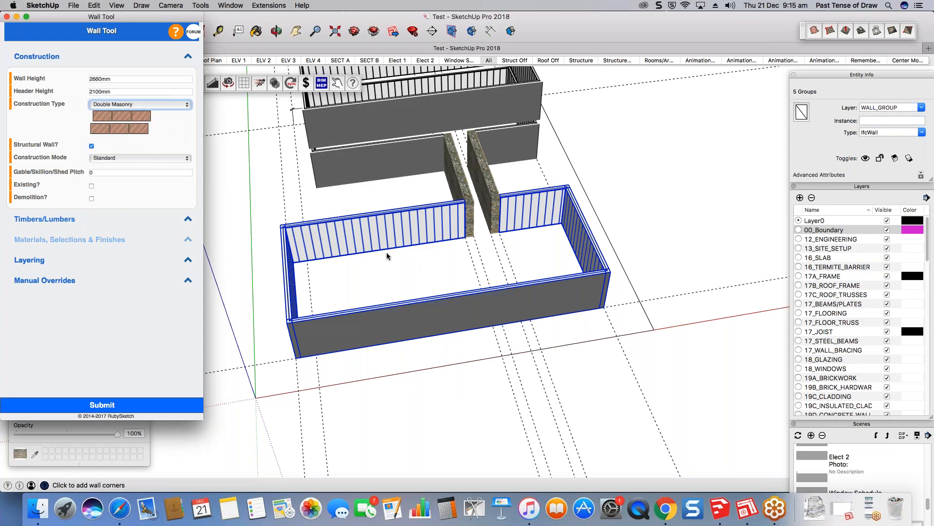
- Set the second masonry skin to Common Block 100mm w/Cement Render (To Be Painted) and apply the changes to the single-storey block's walls
{"action": "scroll", "coordinate": [387, 252], "scroll_direction": "up", "scroll_amount": 5}
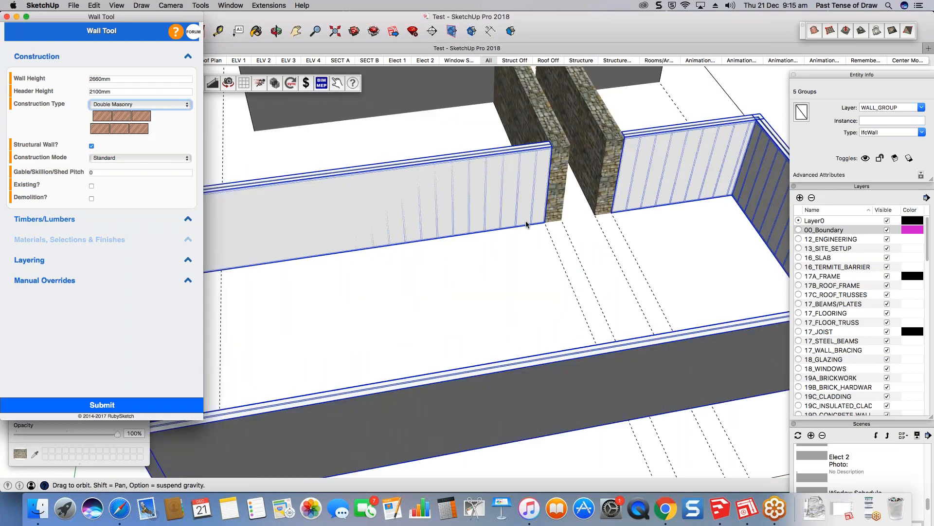
{"action": "middle_click_drag", "start_coordinate": [525, 220], "coordinate": [604, 194]}
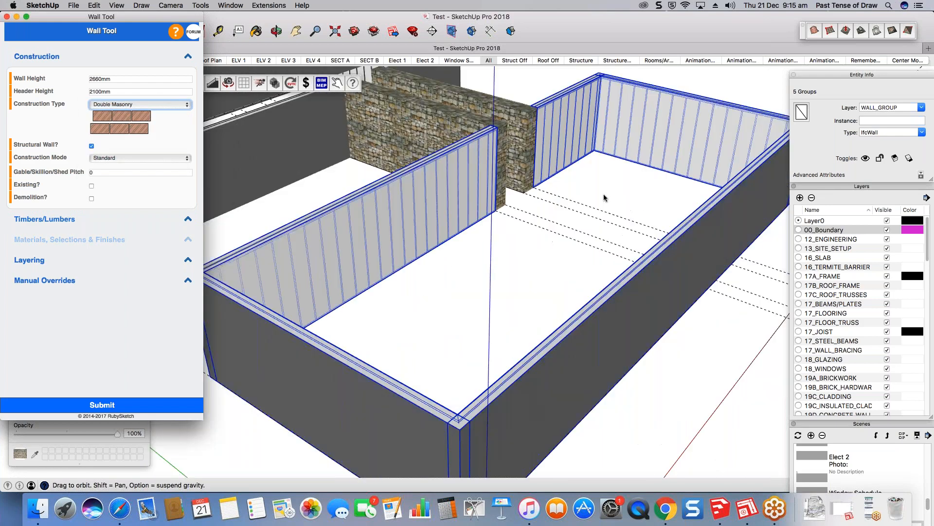
{"action": "left_click", "coordinate": [58, 239]}
{"action": "left_click", "coordinate": [163, 343]}
{"action": "scroll", "coordinate": [163, 372], "scroll_direction": "down", "scroll_amount": 15}
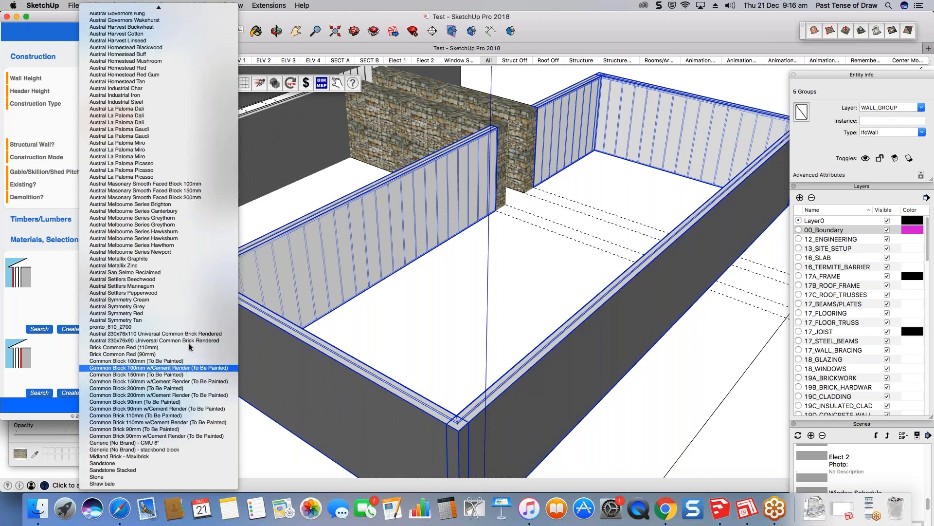
{"action": "left_click", "coordinate": [189, 368]}
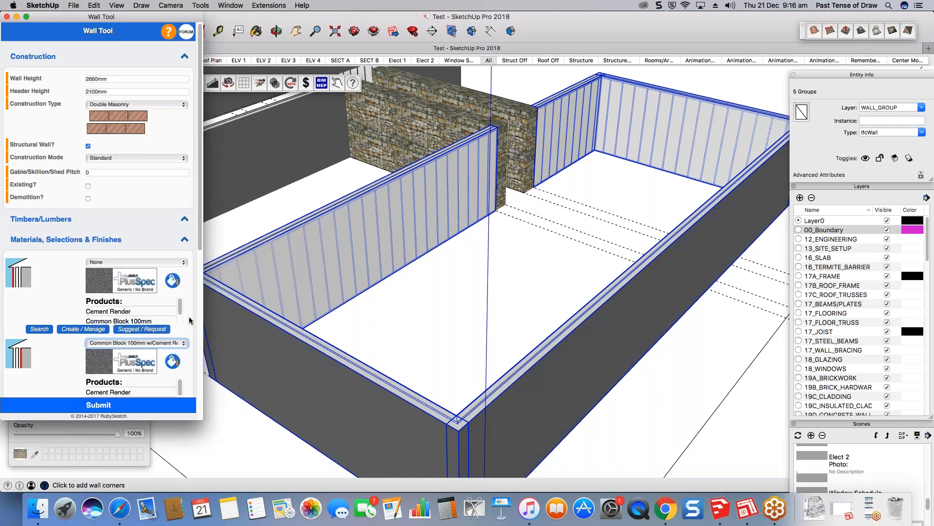
{"action": "scroll", "coordinate": [190, 319], "scroll_direction": "down", "scroll_amount": 5}
{"action": "left_click", "coordinate": [132, 405]}
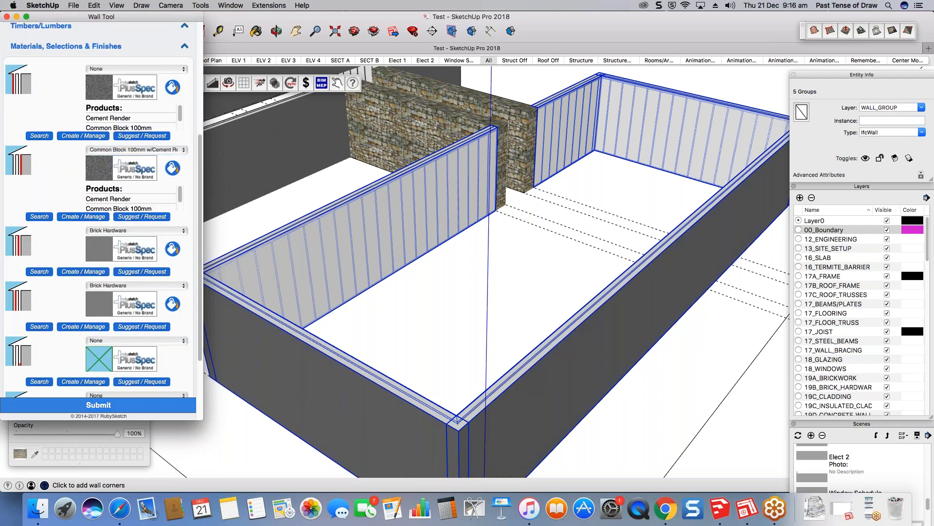
{"action": "middle_click_drag", "start_coordinate": [538, 259], "coordinate": [448, 292]}
{"action": "key", "text": "space"}
- Generate a flooring face within the upper-storey walls of the two-storey block and select it
{"action": "scroll", "coordinate": [617, 147], "scroll_direction": "up", "scroll_amount": 3}
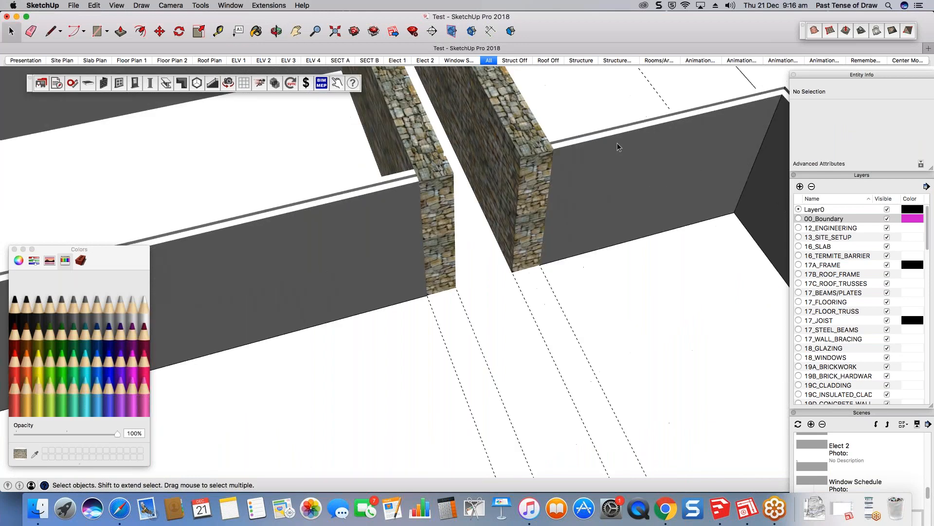
{"action": "mouse_move", "coordinate": [617, 147]}
{"action": "middle_mouse_down"}
{"action": "mouse_move", "coordinate": [535, 165]}
{"action": "mouse_move", "coordinate": [612, 153]}
{"action": "middle_mouse_up"}
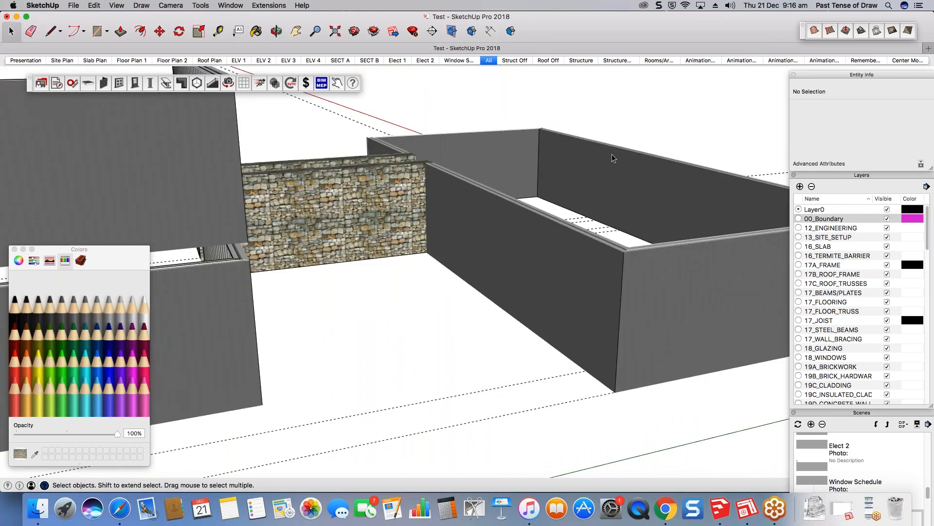
{"action": "scroll", "coordinate": [612, 154], "scroll_direction": "down", "scroll_amount": 5}
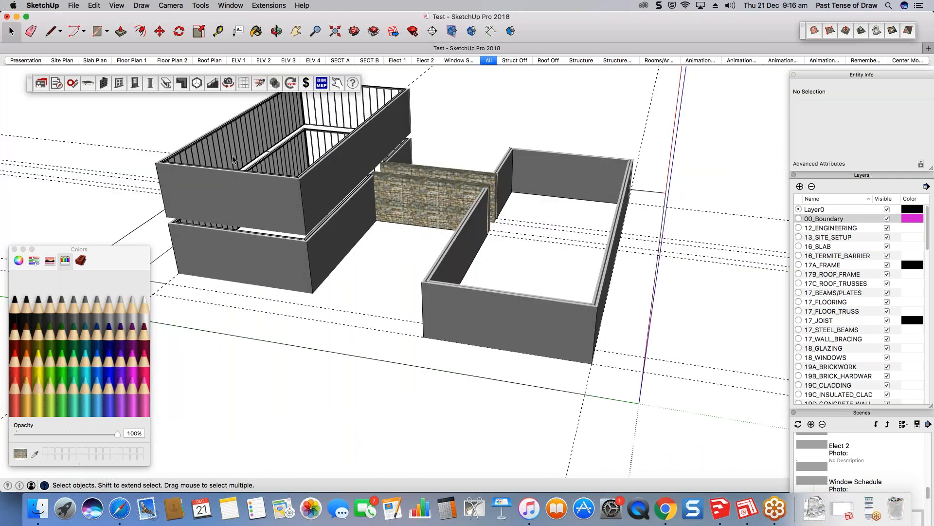
{"action": "scroll", "coordinate": [232, 156], "scroll_direction": "up", "scroll_amount": 5}
{"action": "middle_click_drag", "start_coordinate": [232, 156], "coordinate": [404, 177]}
{"action": "right_click", "coordinate": [404, 177]}
{"action": "mouse_move", "coordinate": [456, 315]}
{"action": "mouse_move", "coordinate": [563, 361]}
{"action": "left_click", "coordinate": [626, 371]}
{"action": "left_click", "coordinate": [197, 110]}
{"action": "middle_click_drag", "start_coordinate": [198, 110], "coordinate": [228, 161]}
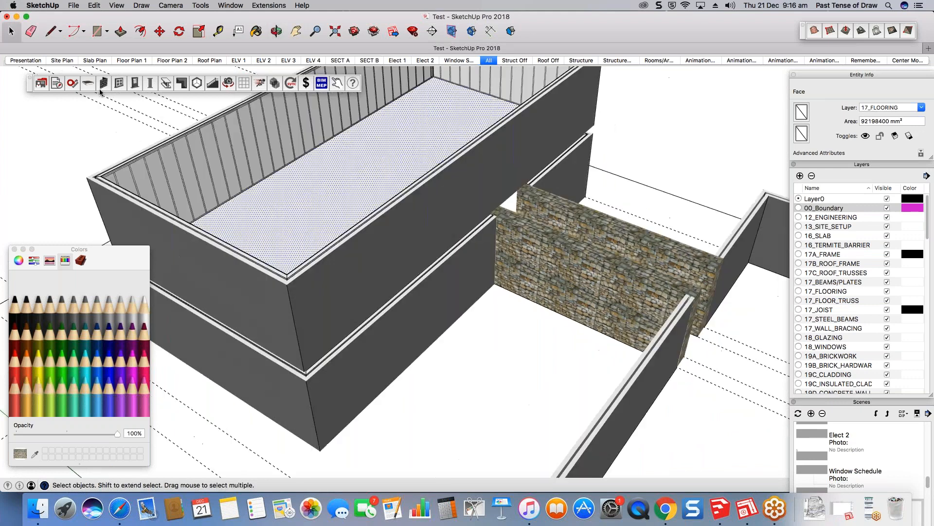
- Start the Floor Joist Tool on the face with the joist type Floor Trusses and the material 300x90x45 Floor Truss
{"action": "left_click", "coordinate": [88, 84]}
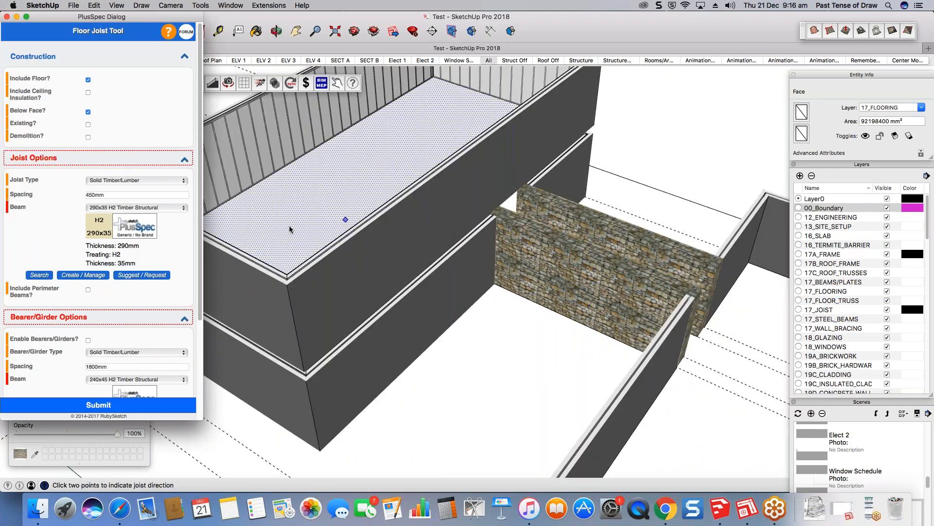
{"action": "left_click", "coordinate": [137, 180]}
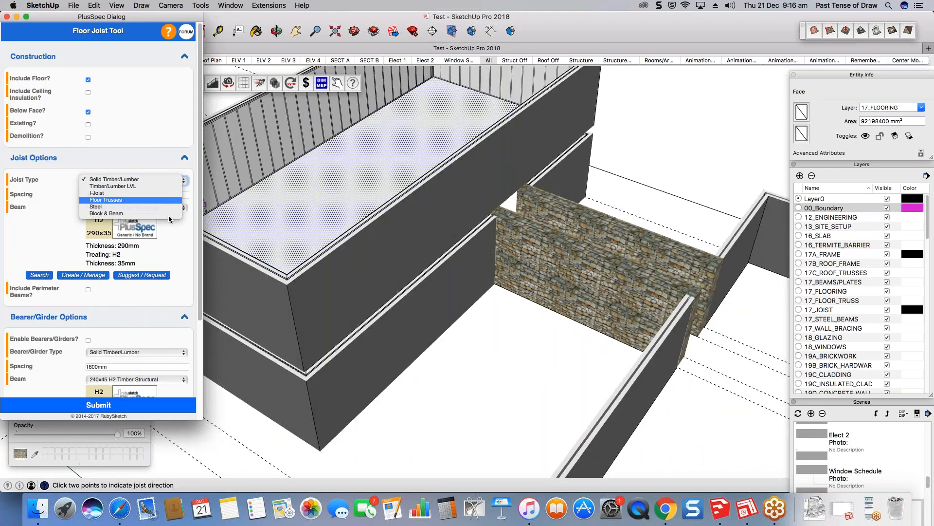
{"action": "left_click", "coordinate": [138, 200]}
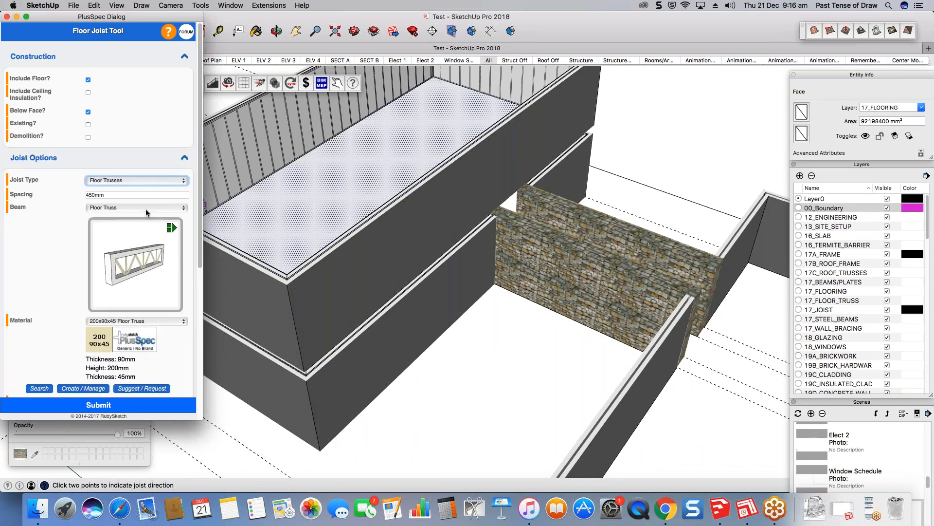
{"action": "scroll", "coordinate": [145, 209], "scroll_direction": "down", "scroll_amount": 3}
{"action": "left_click", "coordinate": [156, 253]}
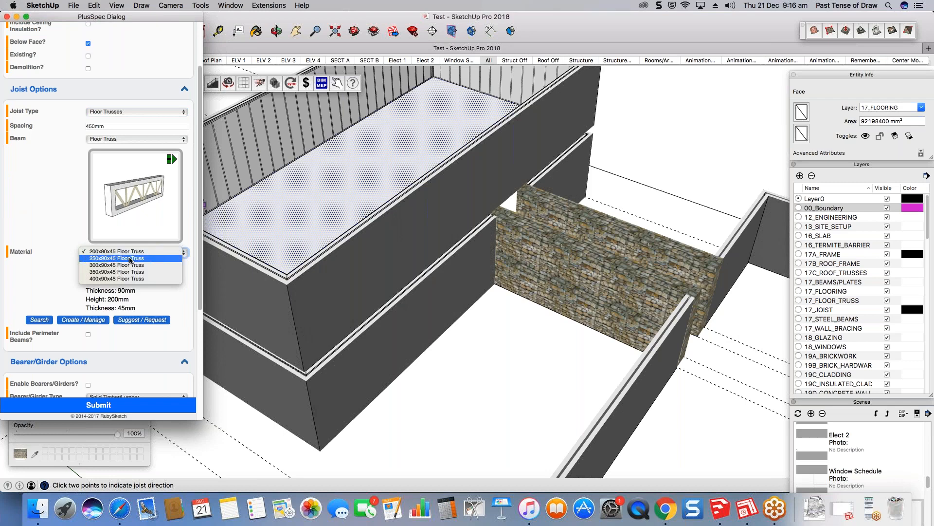
{"action": "left_click", "coordinate": [127, 265]}
- Accept the floor joist settings and create the upper-storey floor with the trusses running across the block's width
{"action": "scroll", "coordinate": [180, 294], "scroll_direction": "down", "scroll_amount": 5}
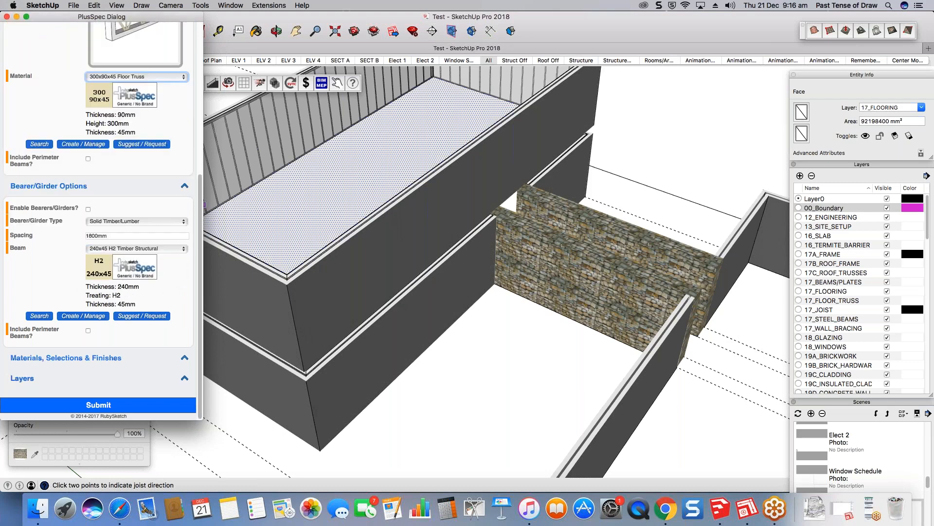
{"action": "left_click", "coordinate": [83, 358]}
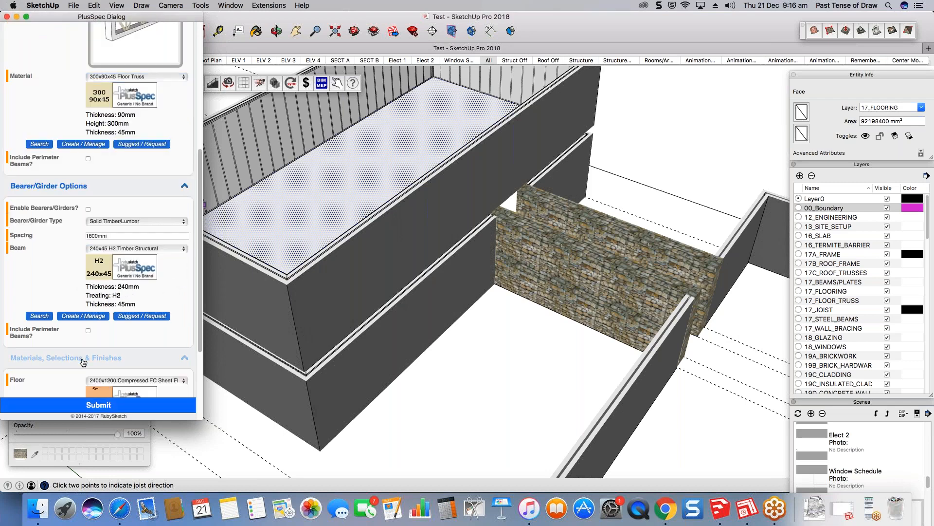
{"action": "scroll", "coordinate": [83, 361], "scroll_direction": "down", "scroll_amount": 3}
{"action": "left_click", "coordinate": [99, 404]}
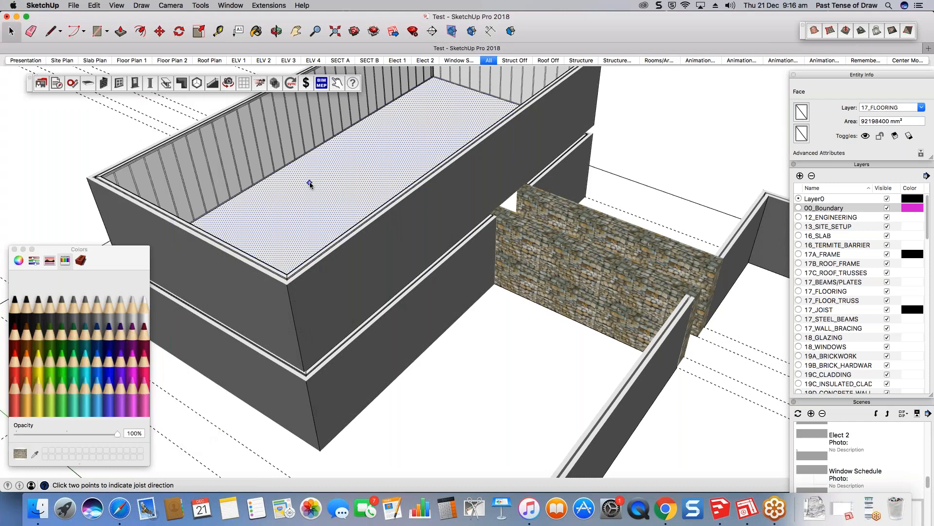
{"action": "left_click", "coordinate": [310, 182]}
{"action": "left_click", "coordinate": [342, 230]}
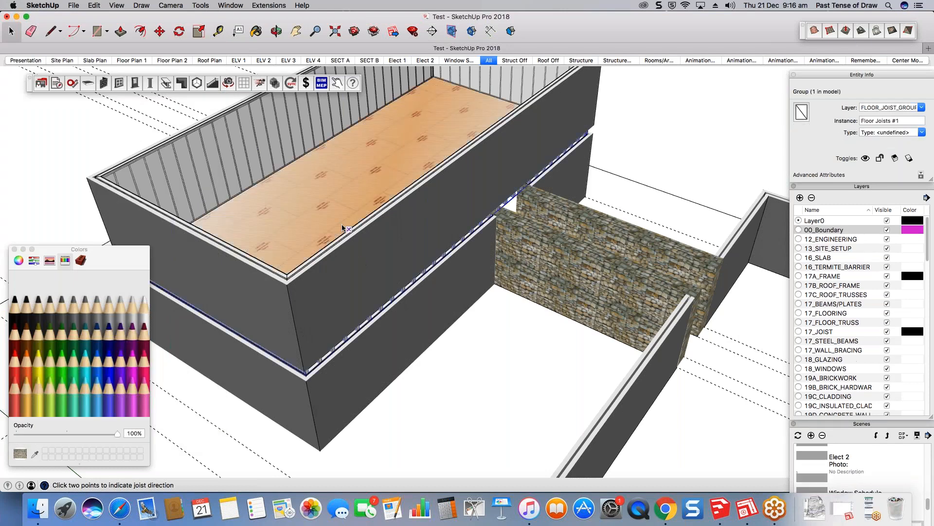
- Delete the leftover flooring face, and move the upper-storey walls and floor trusses vertically to seat the trusses on the lower walls
{"action": "left_click", "coordinate": [325, 192]}
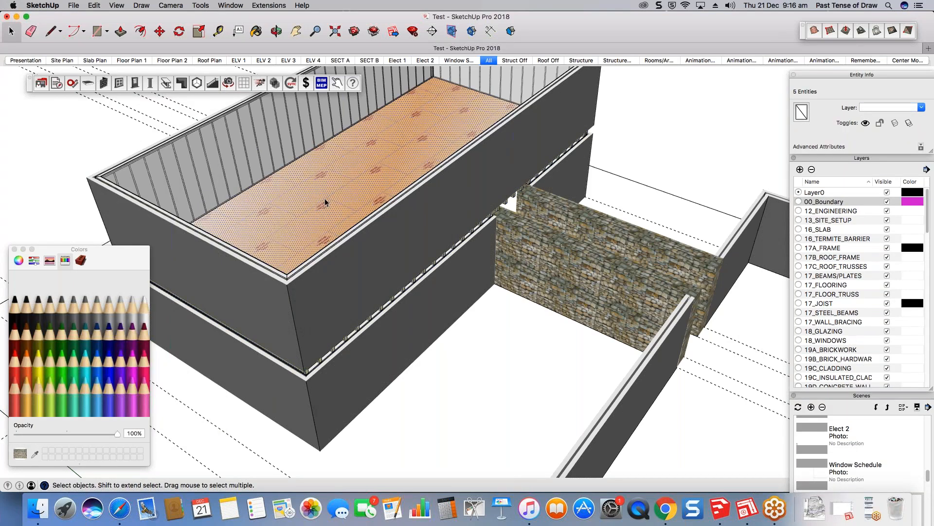
{"action": "key", "text": "Delete"}
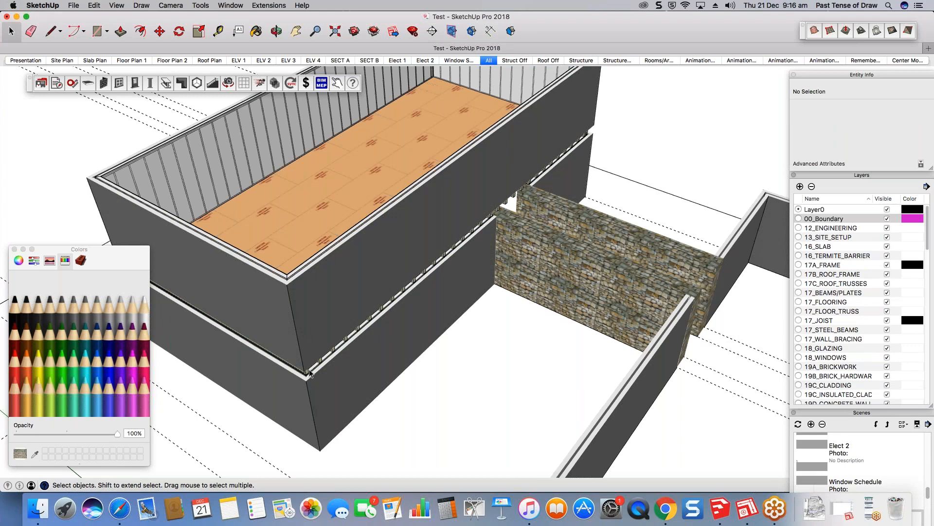
{"action": "scroll", "coordinate": [315, 369], "scroll_direction": "up", "scroll_amount": 5}
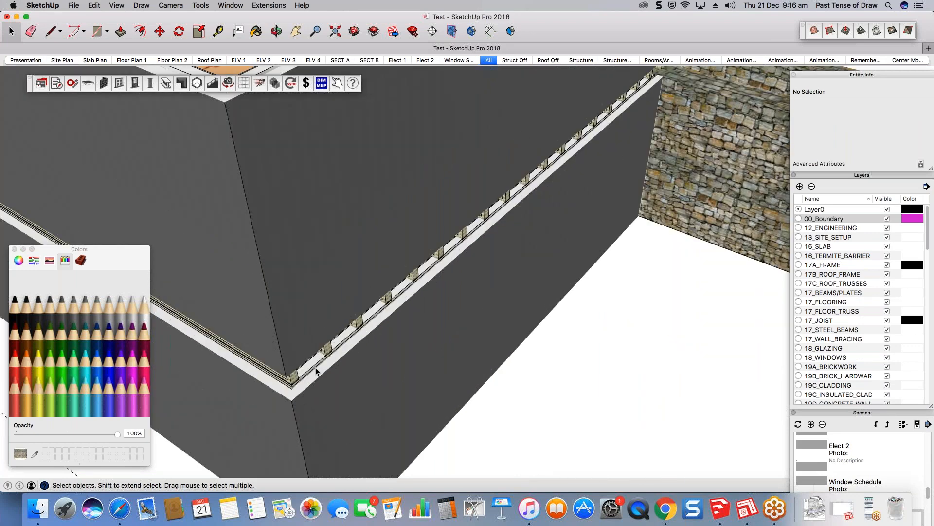
{"action": "scroll", "coordinate": [315, 369], "scroll_direction": "up", "scroll_amount": 3}
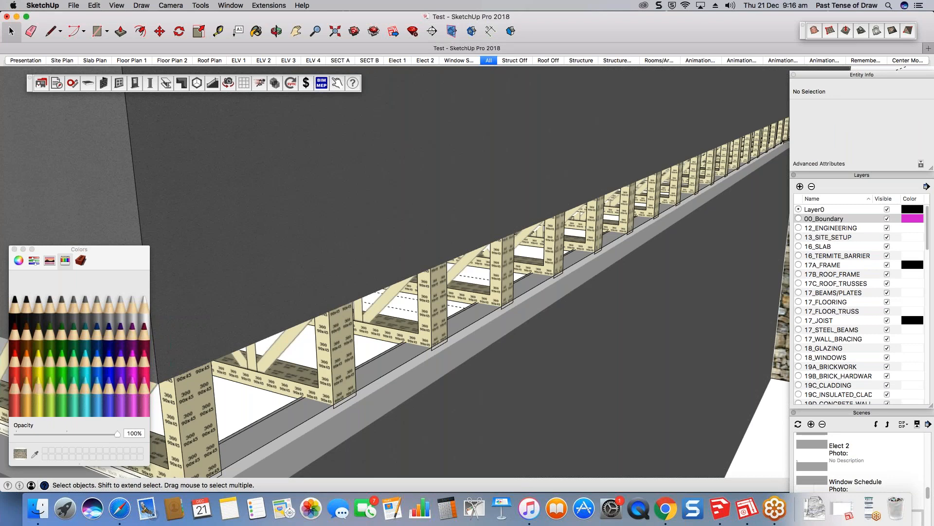
{"action": "scroll", "coordinate": [363, 362], "scroll_direction": "down", "scroll_amount": 4}
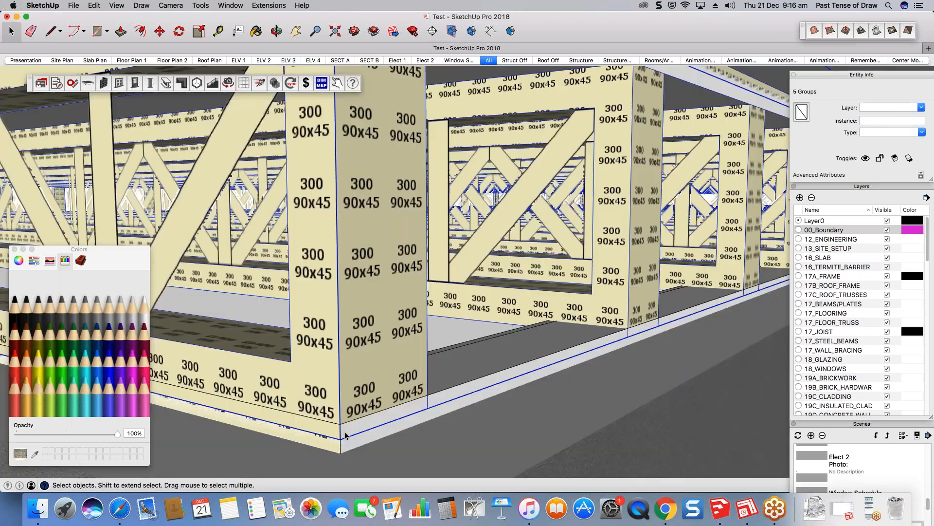
{"action": "key", "text": "m"}
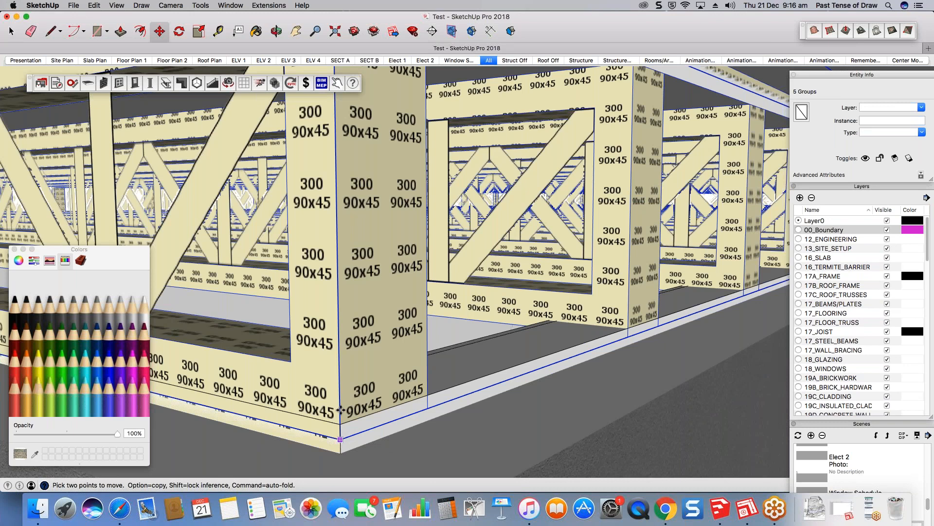
{"action": "mouse_move", "coordinate": [341, 411]}
{"action": "left_mouse_down"}
{"action": "mouse_move", "coordinate": [339, 382]}
{"action": "mouse_move", "coordinate": [339, 424]}
{"action": "left_mouse_up"}
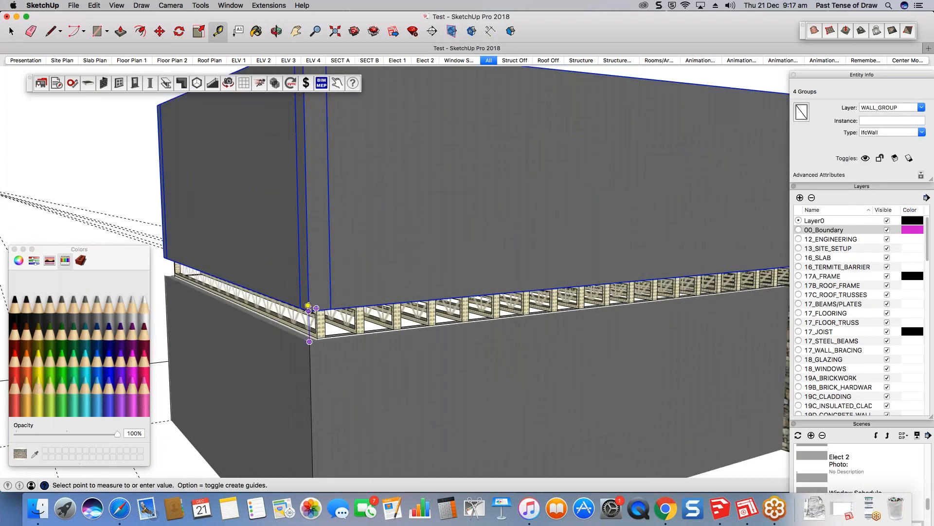
- Edit the two-storey block's four upper walls and set their External Step Down to 320 mm
{"action": "scroll", "coordinate": [308, 308], "scroll_direction": "down", "scroll_amount": 3}
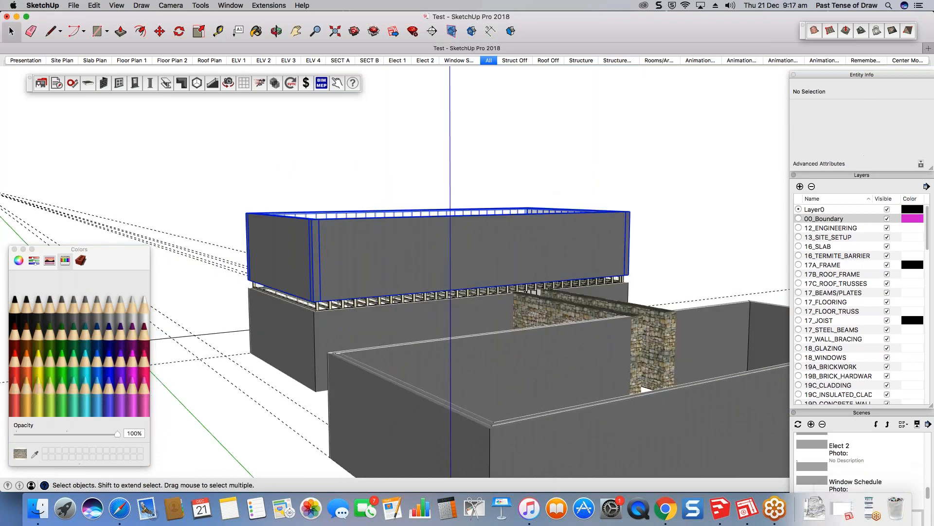
{"action": "right_click", "coordinate": [392, 218]}
{"action": "mouse_move", "coordinate": [438, 360]}
{"action": "left_click", "coordinate": [516, 363]}
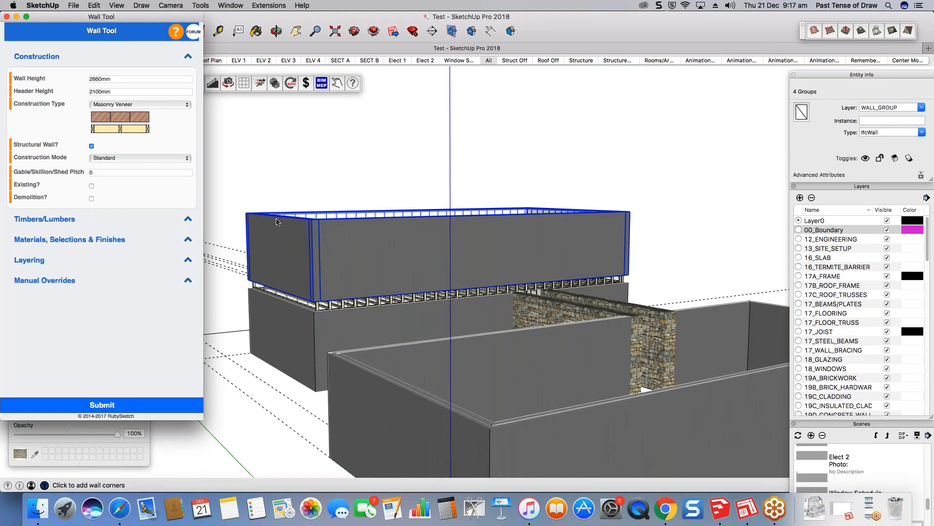
{"action": "left_click", "coordinate": [53, 282]}
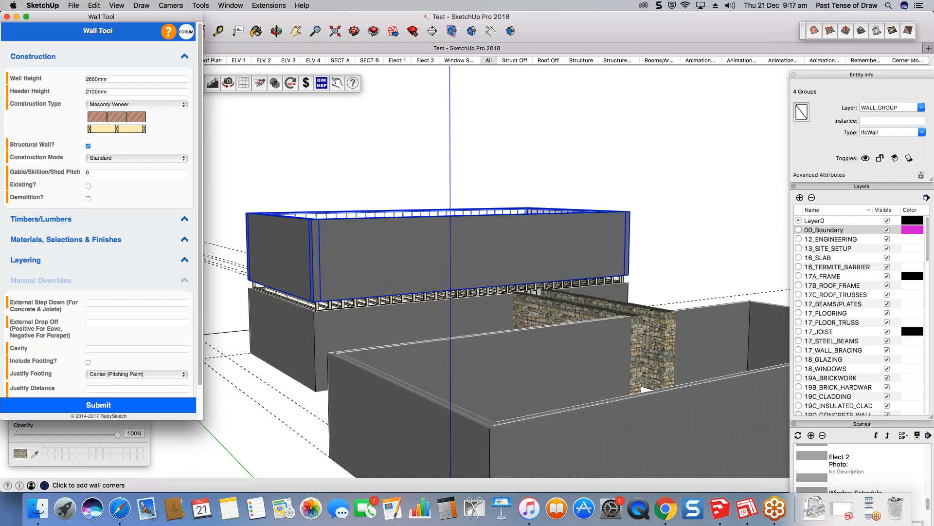
{"action": "left_click", "coordinate": [104, 303]}
{"action": "type", "text": "320"}
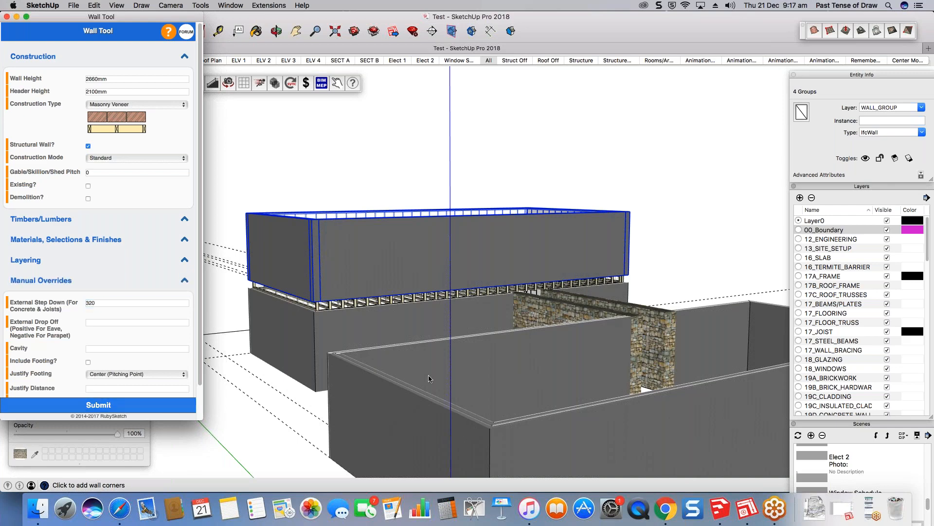
{"action": "middle_click_drag", "start_coordinate": [329, 267], "coordinate": [465, 276]}
{"action": "scroll", "coordinate": [466, 275], "scroll_direction": "down", "scroll_amount": 2}
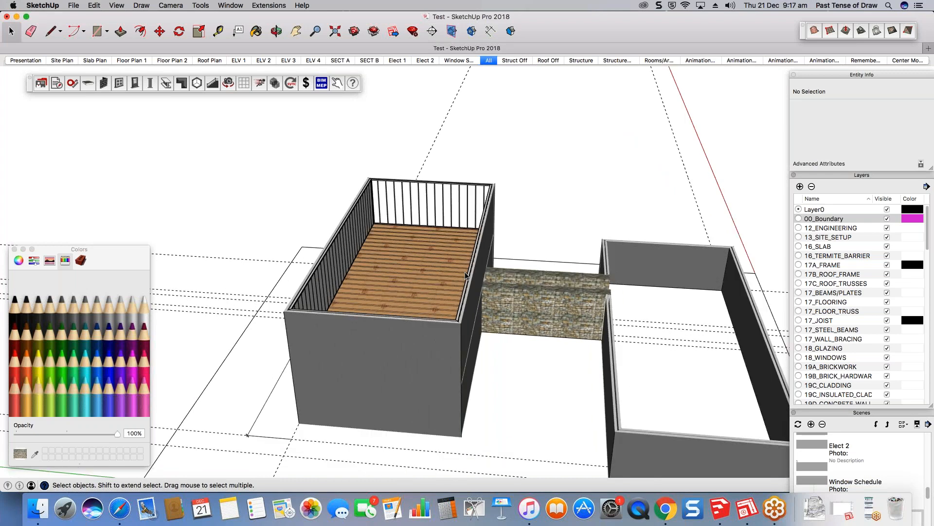
{"action": "scroll", "coordinate": [466, 275], "scroll_direction": "down", "scroll_amount": 2}
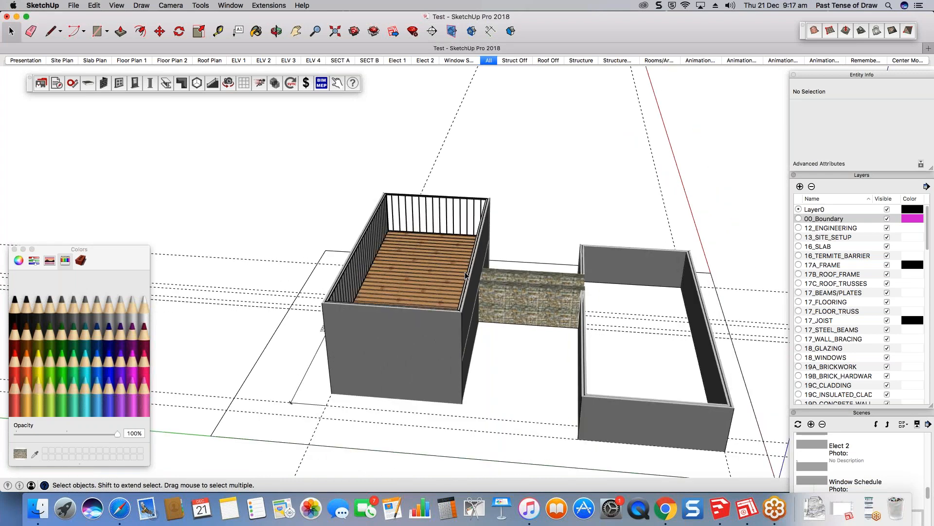
- Generate a hip roof from the upper-storey walls with a 22-degree pitch, metal material, 180mm fascia and 170mm boxed eaves
{"action": "middle_click_drag", "start_coordinate": [465, 275], "coordinate": [390, 267]}
{"action": "right_click", "coordinate": [387, 267]}
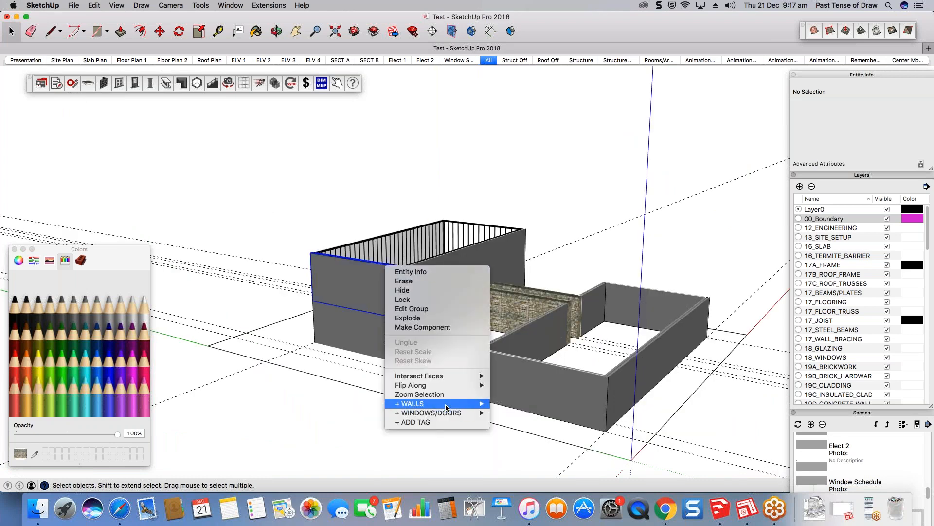
{"action": "mouse_move", "coordinate": [438, 404]}
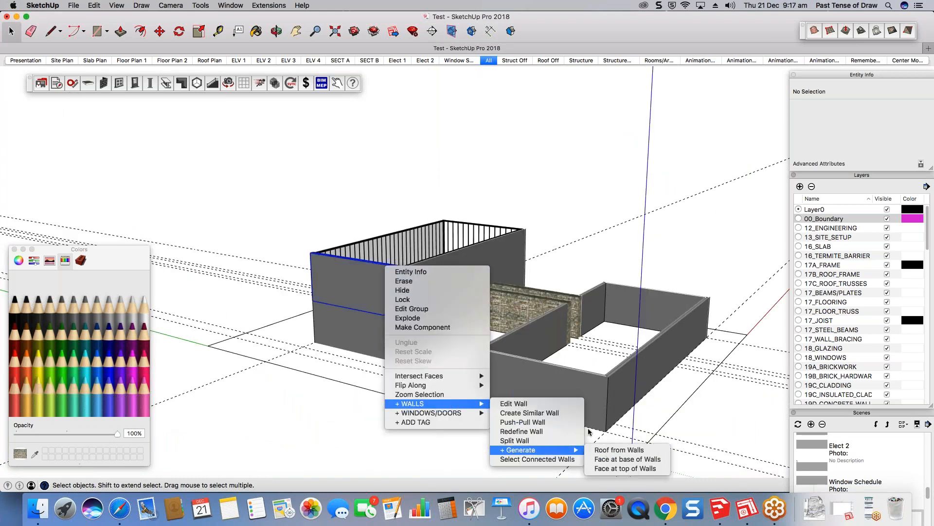
{"action": "left_click", "coordinate": [588, 430]}
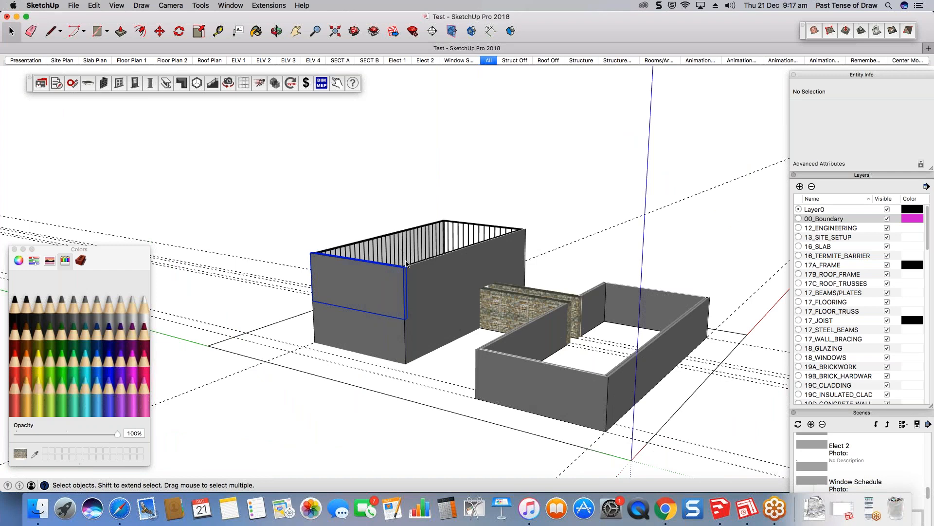
{"action": "left_click", "coordinate": [324, 250]}
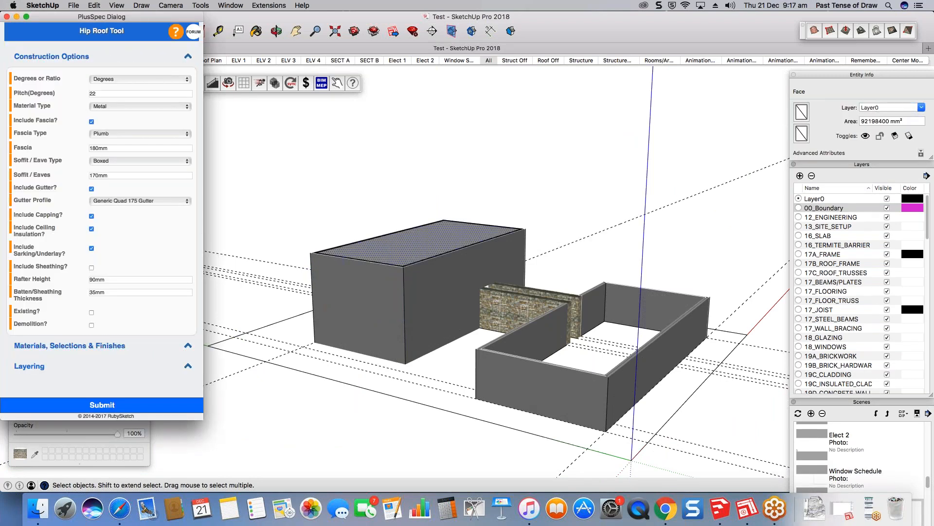
{"action": "left_click", "coordinate": [132, 405]}
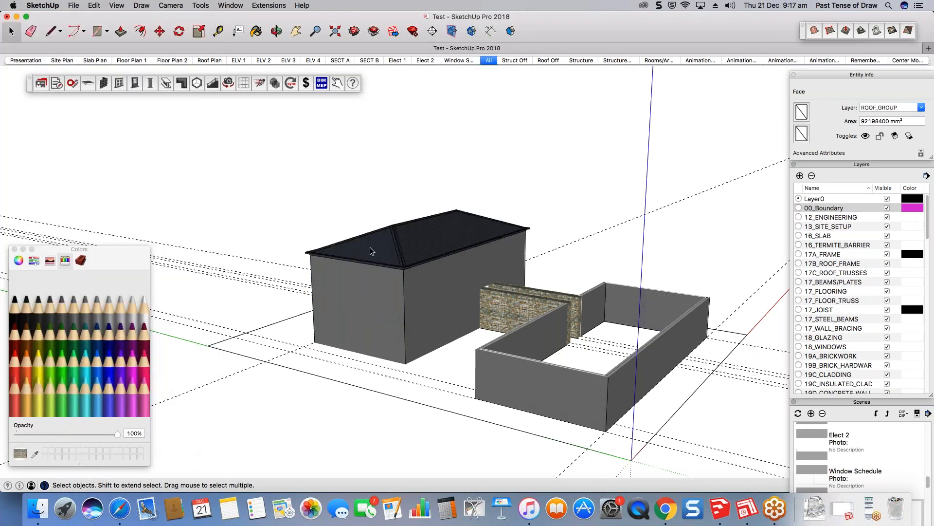
- Convert one hip end of the two-storey block's roof to a gable with 90-degree pitch, 0mm overhang and no gable infill
{"action": "scroll", "coordinate": [371, 250], "scroll_direction": "up", "scroll_amount": 5}
{"action": "scroll", "coordinate": [411, 245], "scroll_direction": "down", "scroll_amount": 3}
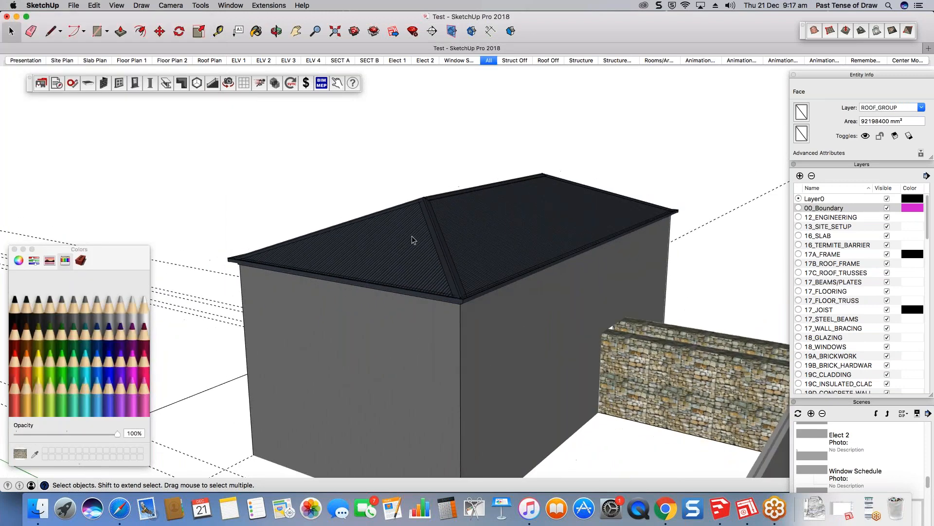
{"action": "scroll", "coordinate": [412, 238], "scroll_direction": "up", "scroll_amount": 2}
{"action": "right_click", "coordinate": [412, 235]}
{"action": "left_click", "coordinate": [572, 382]}
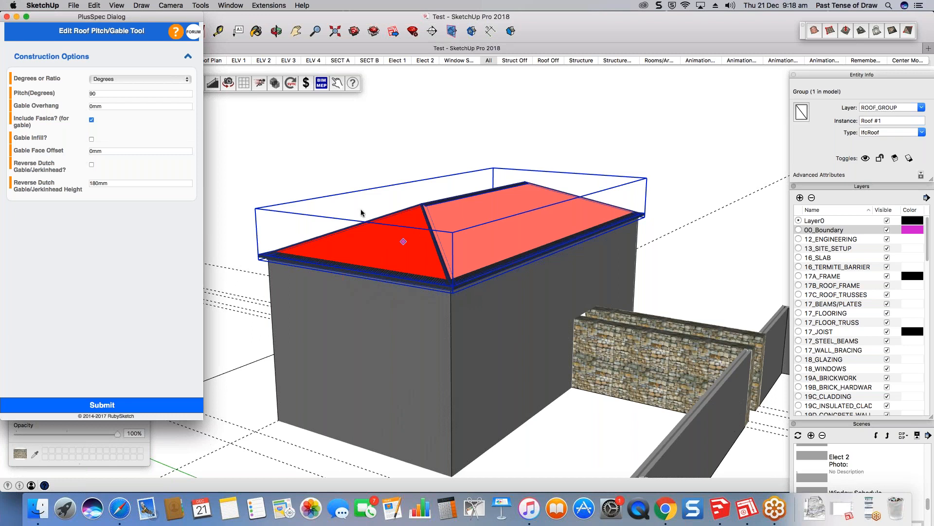
{"action": "left_click", "coordinate": [92, 139]}
{"action": "left_click", "coordinate": [92, 138]}
{"action": "left_click", "coordinate": [111, 405]}
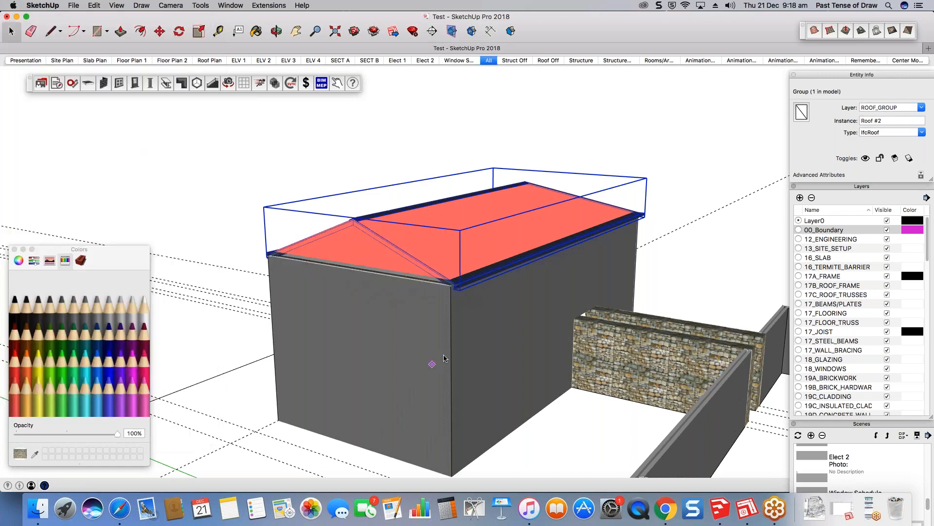
- Convert the opposite hip end of the roof to a matching 90-degree gable with 0mm overhang
{"action": "middle_click_drag", "start_coordinate": [604, 289], "coordinate": [487, 258]}
{"action": "right_click", "coordinate": [591, 248]}
{"action": "left_click", "coordinate": [715, 396]}
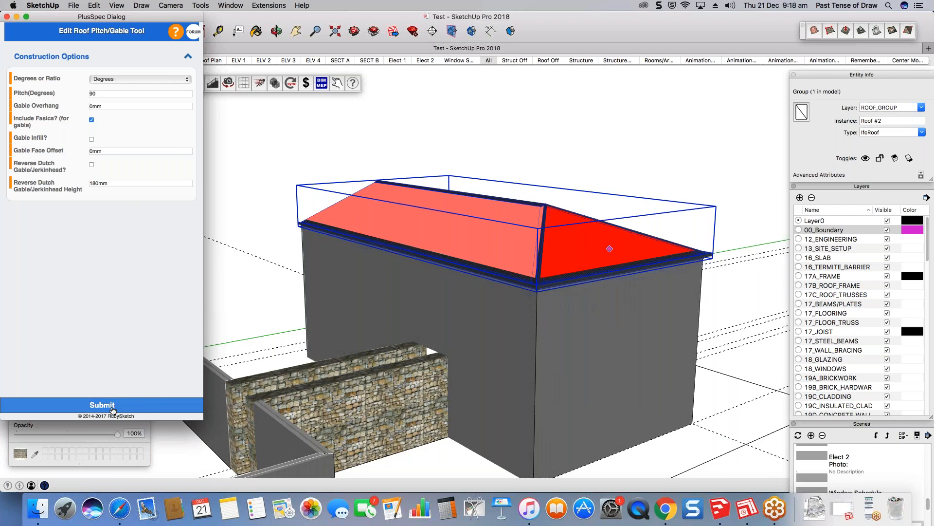
{"action": "left_click", "coordinate": [112, 406]}
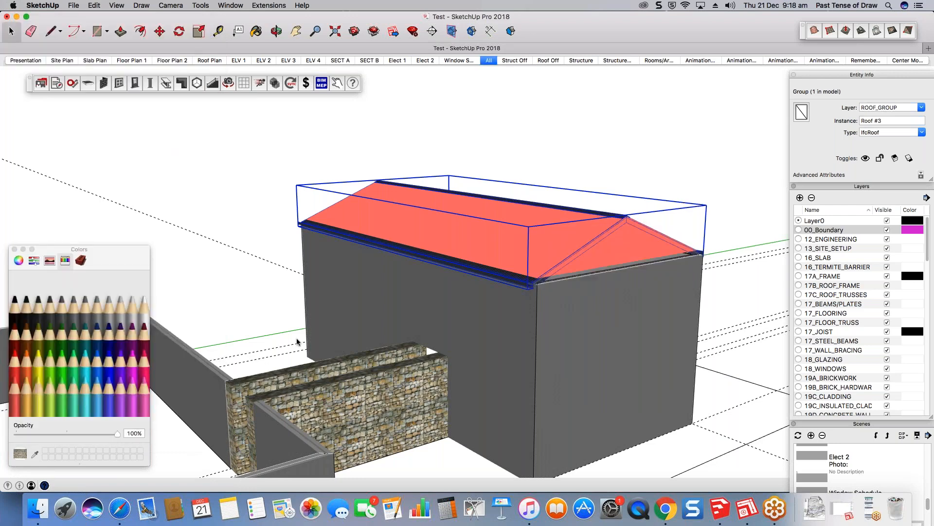
- Edit both upper-storey end walls together, setting their Construction Mode to Gable with a pitch of 22 degrees
{"action": "left_click", "coordinate": [622, 287]}
{"action": "middle_click_drag", "start_coordinate": [382, 250], "coordinate": [399, 249]}
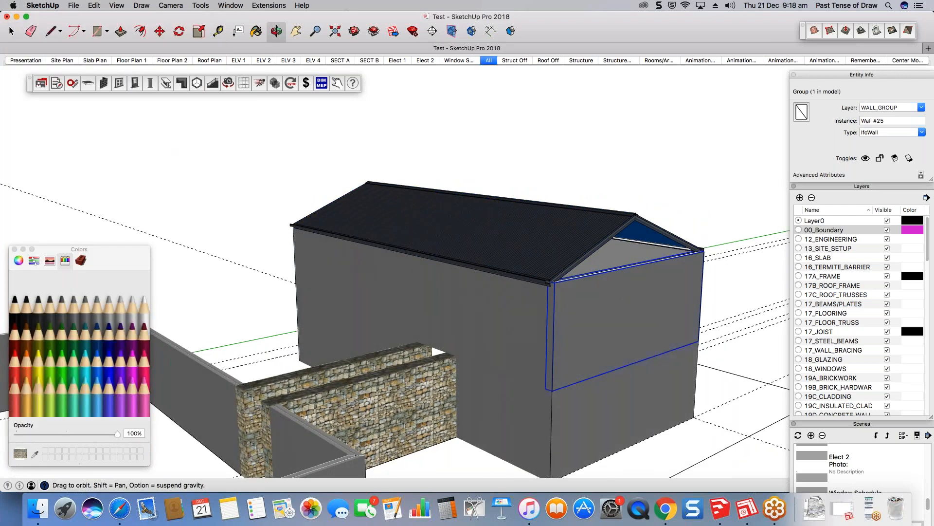
{"action": "middle_click_drag", "start_coordinate": [195, 282], "coordinate": [335, 294]}
{"action": "left_click", "coordinate": [335, 294], "text": "shift"}
{"action": "right_click", "coordinate": [333, 288]}
{"action": "mouse_move", "coordinate": [391, 416]}
{"action": "left_click", "coordinate": [470, 416]}
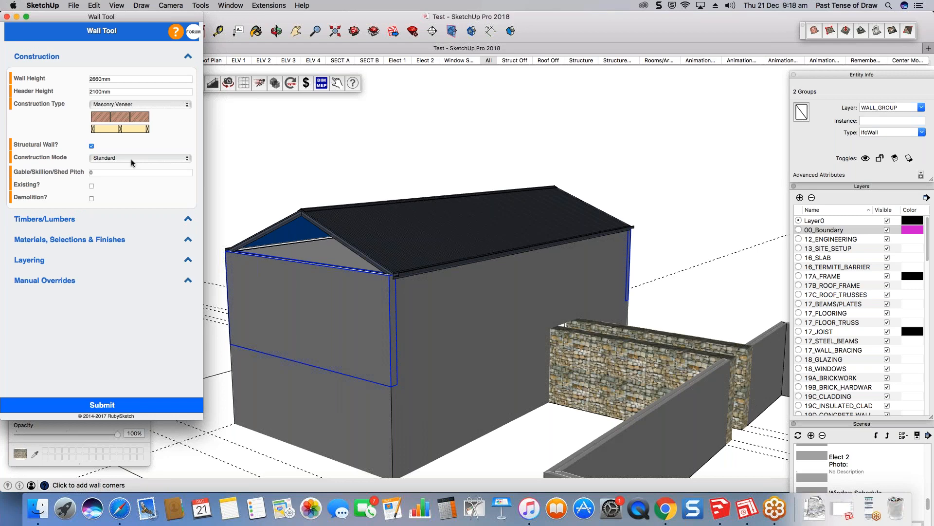
{"action": "left_click", "coordinate": [131, 159]}
{"action": "left_click", "coordinate": [101, 167]}
{"action": "left_click", "coordinate": [102, 186]}
{"action": "type", "text": "22"}
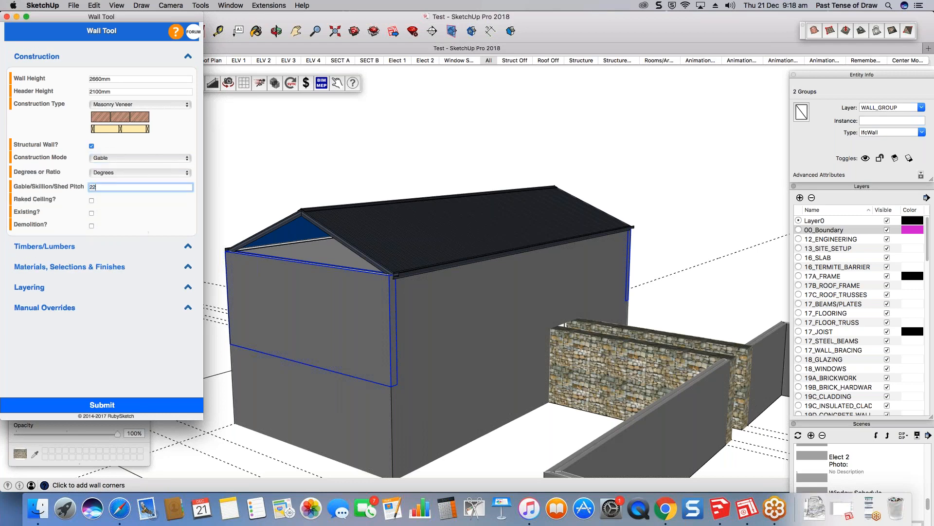
{"action": "left_click", "coordinate": [124, 404]}
{"action": "key", "text": "space"}
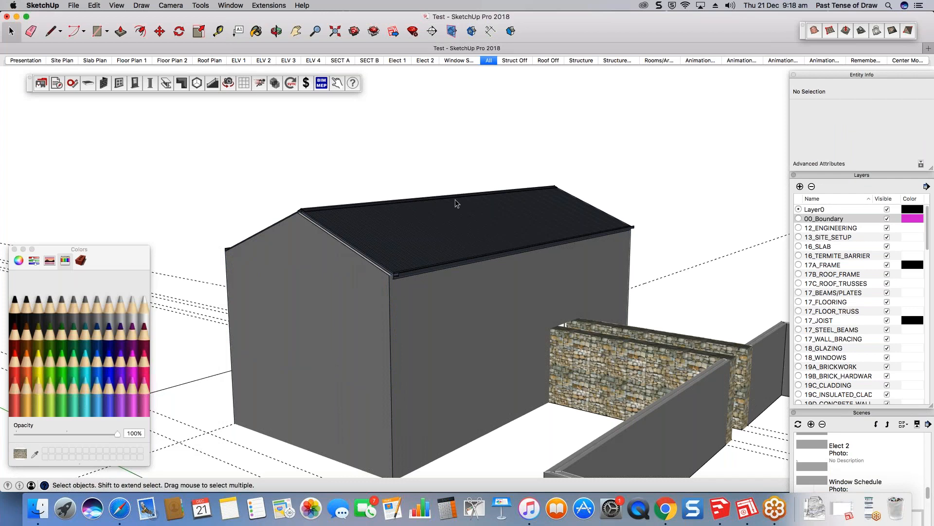
- Inspect the gable walls at both ends of the two-storey block and how they meet the roof edges
{"action": "middle_click_drag", "start_coordinate": [456, 203], "coordinate": [619, 202]}
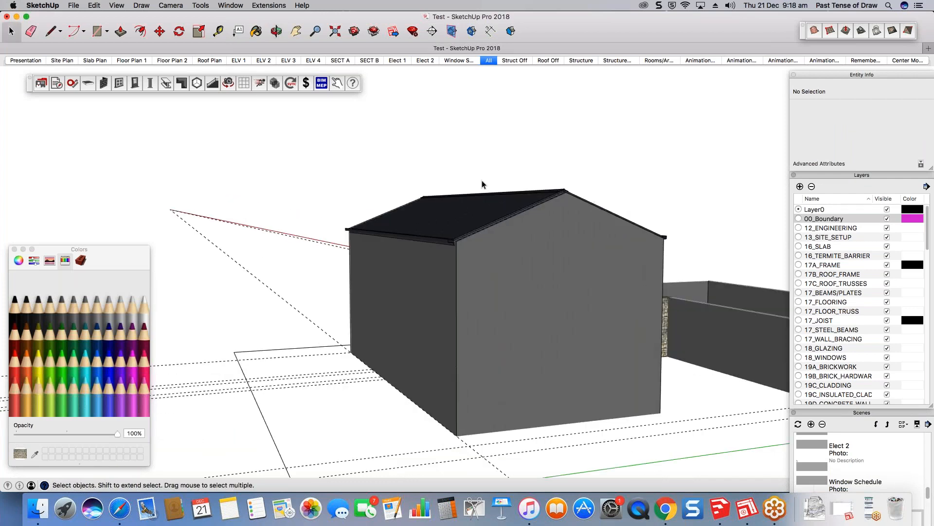
{"action": "scroll", "coordinate": [562, 192], "scroll_direction": "up", "scroll_amount": 3}
{"action": "middle_click_drag", "start_coordinate": [398, 266], "coordinate": [509, 248]}
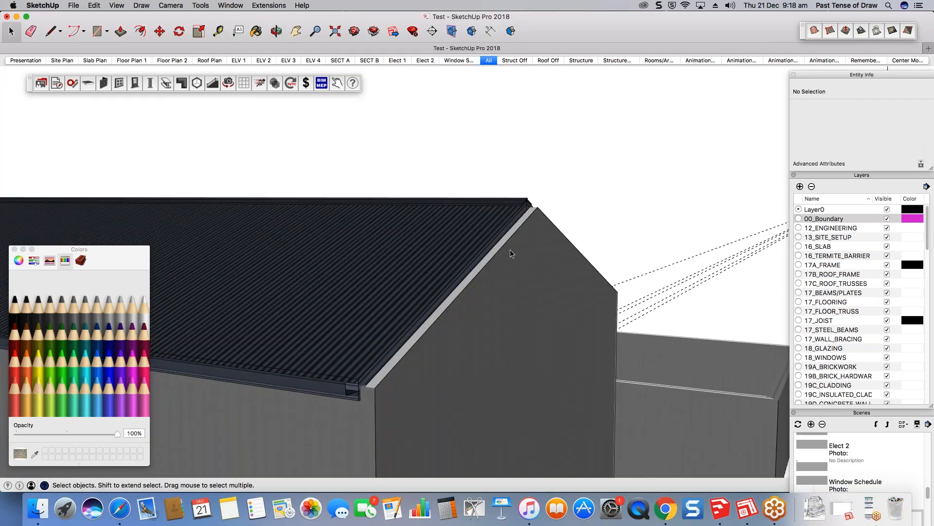
{"action": "scroll", "coordinate": [509, 247], "scroll_direction": "down", "scroll_amount": 5}
{"action": "scroll", "coordinate": [591, 240], "scroll_direction": "down", "scroll_amount": 4}
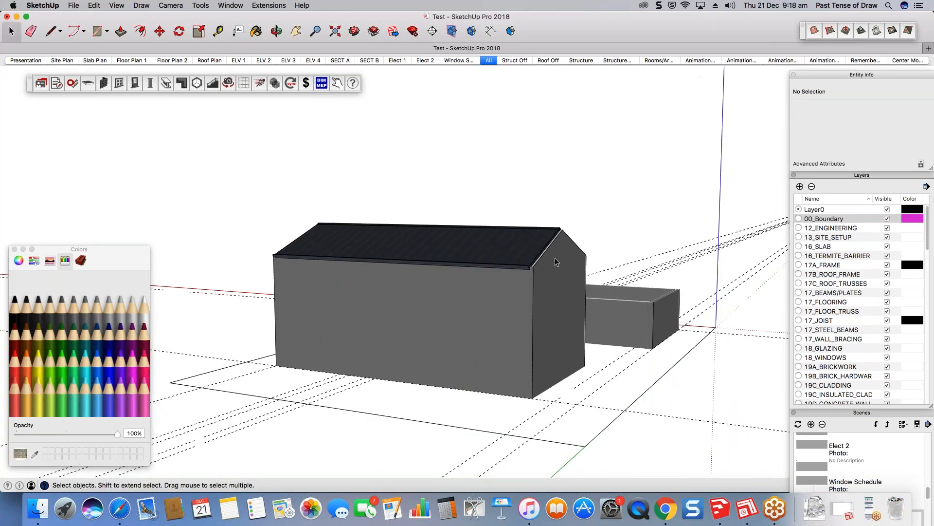
{"action": "scroll", "coordinate": [555, 258], "scroll_direction": "up", "scroll_amount": 5}
{"action": "middle_click_drag", "start_coordinate": [557, 250], "coordinate": [305, 237]}
{"action": "scroll", "coordinate": [325, 250], "scroll_direction": "down", "scroll_amount": 4}
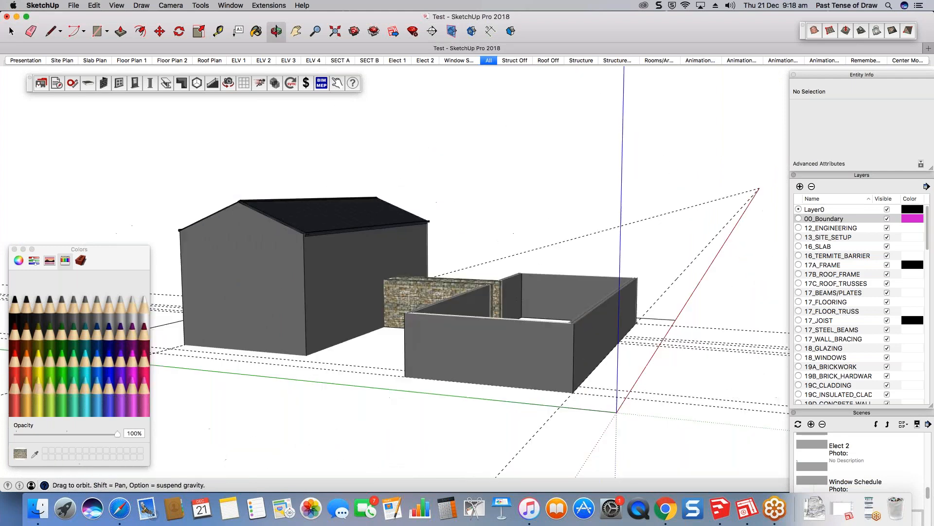
{"action": "middle_click_drag", "start_coordinate": [540, 292], "coordinate": [340, 354]}
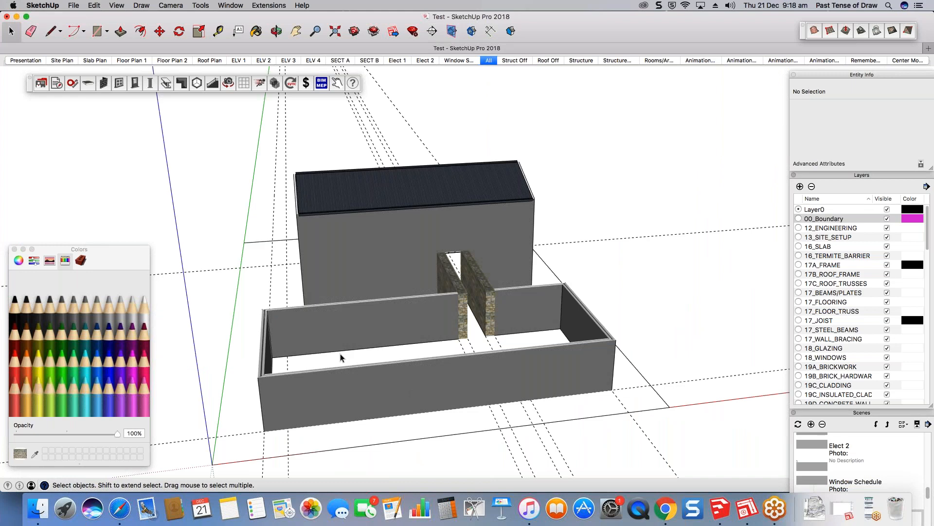
{"action": "scroll", "coordinate": [340, 354], "scroll_direction": "up", "scroll_amount": 4}
{"action": "middle_click_drag", "start_coordinate": [343, 372], "coordinate": [497, 323]}
{"action": "right_click", "coordinate": [497, 324]}
{"action": "left_click", "coordinate": [633, 462]}
{"action": "left_click", "coordinate": [540, 173]}
- Draw a rectangle across the wall tops of the single-storey block, from one cavity corner to the diagonally opposite one
{"action": "middle_click_drag", "start_coordinate": [519, 242], "coordinate": [248, 443]}
{"action": "key", "text": "r"}
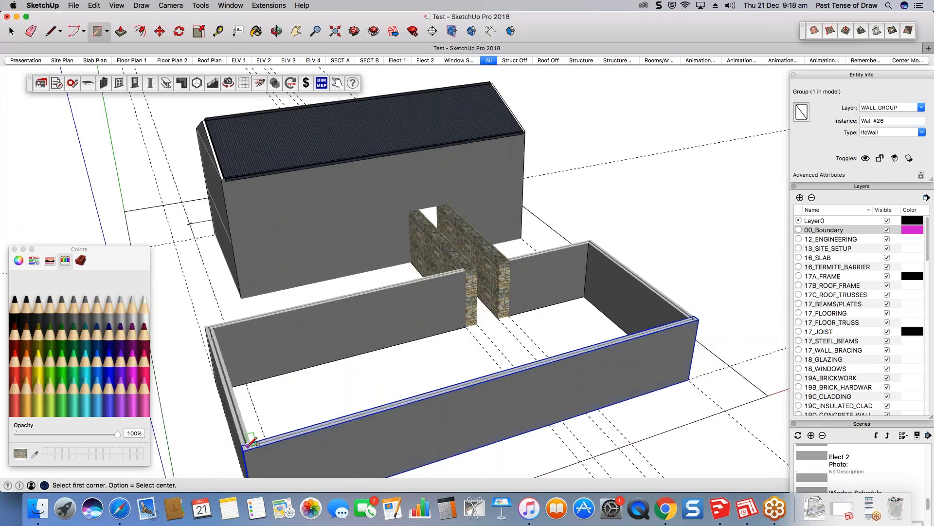
{"action": "scroll", "coordinate": [248, 443], "scroll_direction": "up", "scroll_amount": 2}
{"action": "scroll", "coordinate": [249, 444], "scroll_direction": "up", "scroll_amount": 1}
{"action": "left_click", "coordinate": [248, 445]}
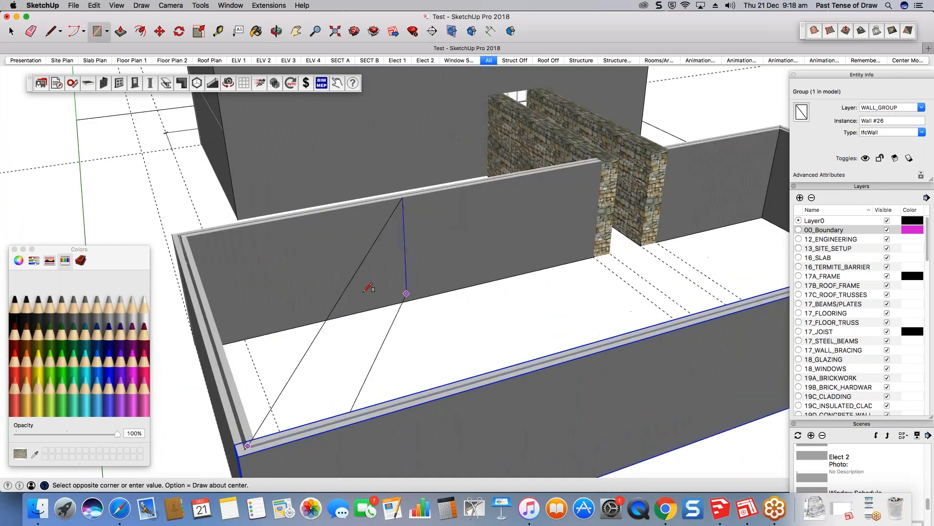
{"action": "scroll", "coordinate": [363, 291], "scroll_direction": "down", "scroll_amount": 2}
{"action": "scroll", "coordinate": [557, 256], "scroll_direction": "up", "scroll_amount": 5}
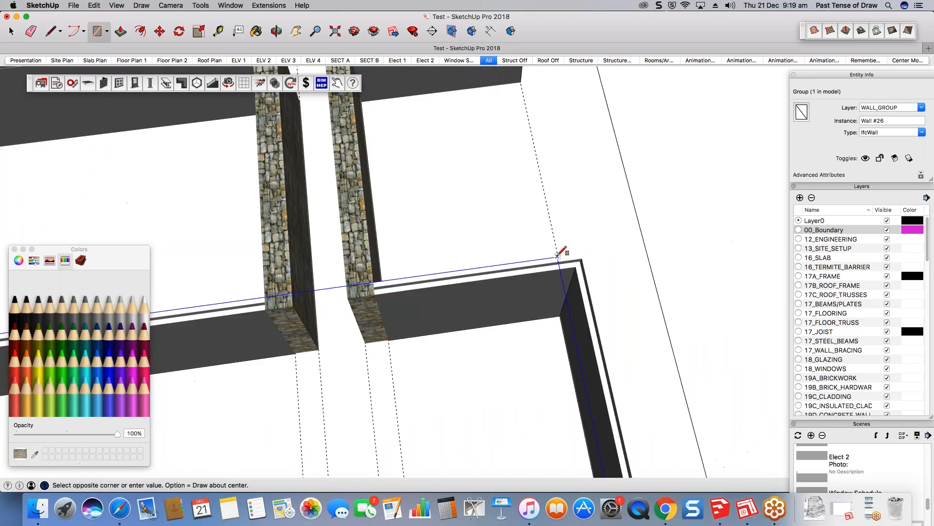
{"action": "scroll", "coordinate": [574, 260], "scroll_direction": "up", "scroll_amount": 2}
{"action": "left_click", "coordinate": [588, 259]}
{"action": "scroll", "coordinate": [625, 198], "scroll_direction": "down", "scroll_amount": 5}
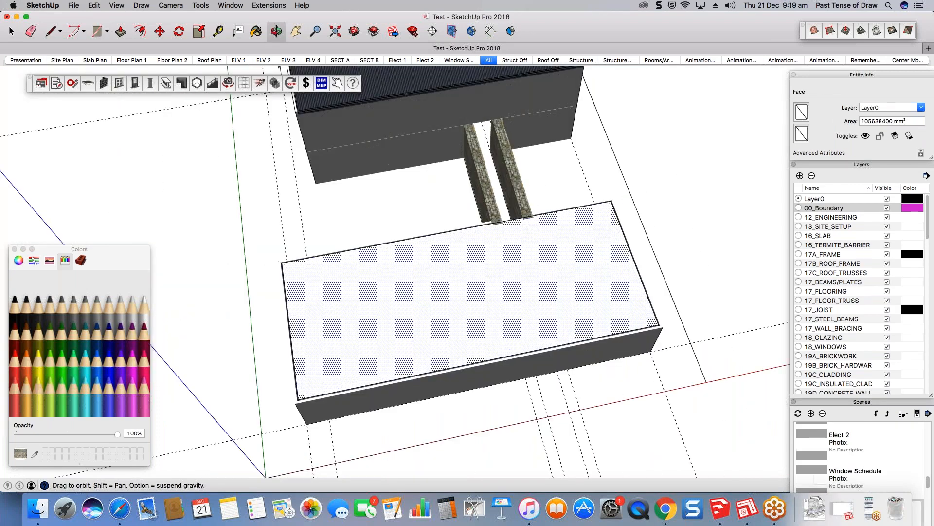
{"action": "middle_click_drag", "start_coordinate": [413, 358], "coordinate": [465, 287]}
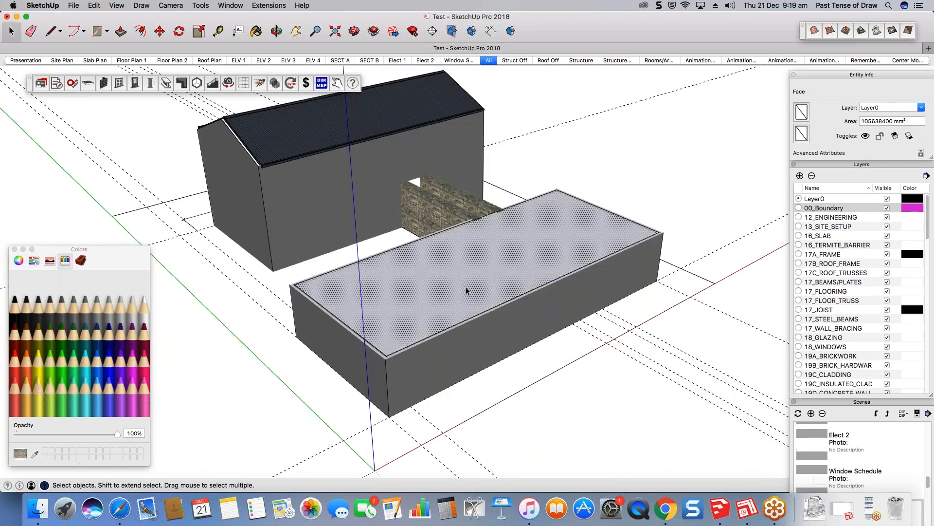
- Edit the single-storey block's five walls together, setting External Drop Off to -900 to raise a parapet
{"action": "scroll", "coordinate": [466, 290], "scroll_direction": "up", "scroll_amount": 3}
{"action": "left_click", "coordinate": [487, 290]}
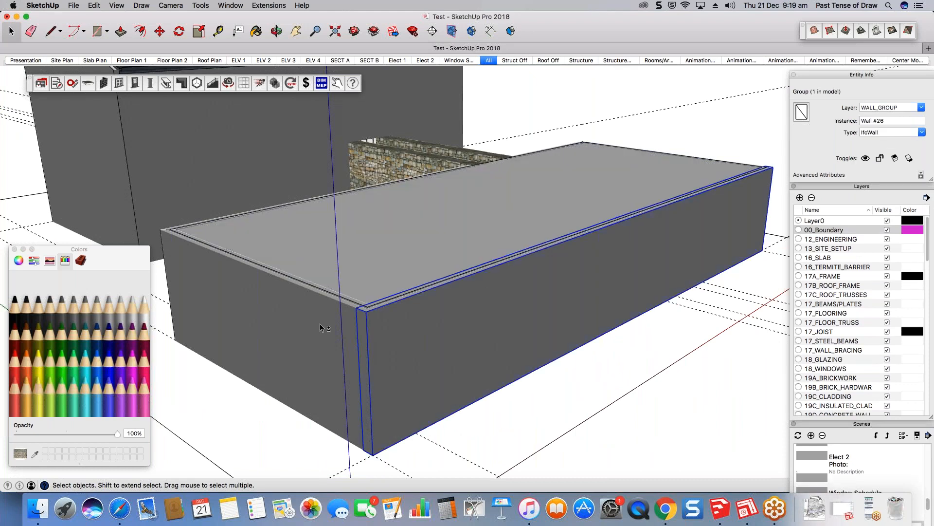
{"action": "left_click", "coordinate": [320, 327], "text": "shift"}
{"action": "middle_click_drag", "start_coordinate": [320, 328], "coordinate": [492, 324]}
{"action": "left_click", "coordinate": [501, 219], "text": "shift"}
{"action": "middle_click_drag", "start_coordinate": [502, 219], "coordinate": [203, 212]}
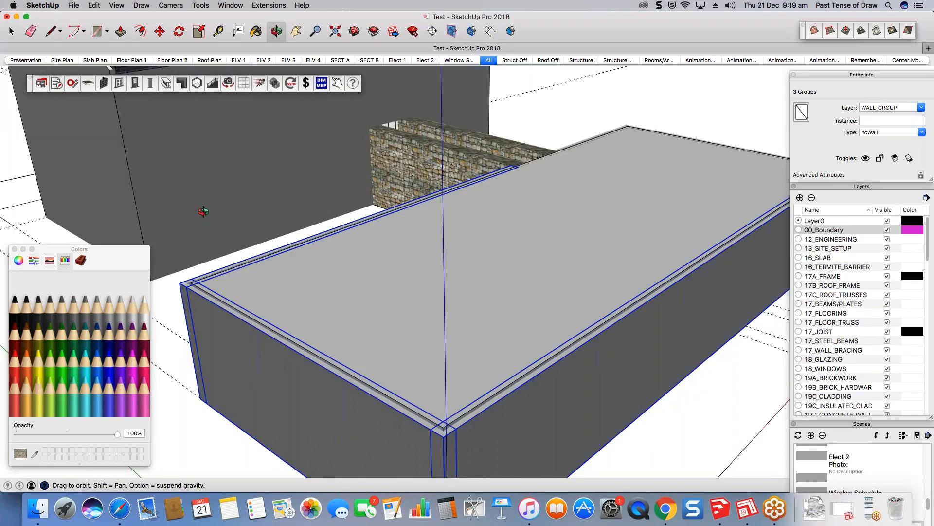
{"action": "left_click", "coordinate": [403, 248], "text": "shift"}
{"action": "right_click", "coordinate": [404, 248]}
{"action": "mouse_move", "coordinate": [466, 384]}
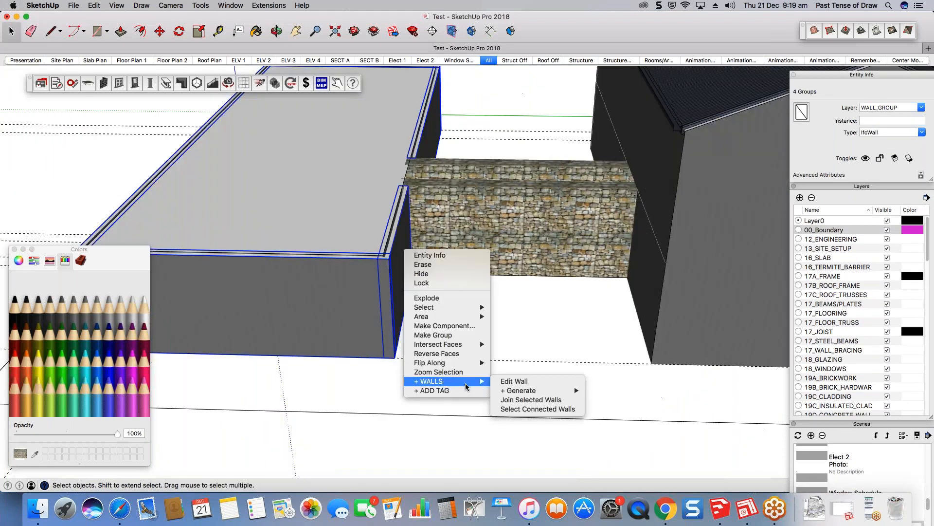
{"action": "left_click", "coordinate": [523, 381]}
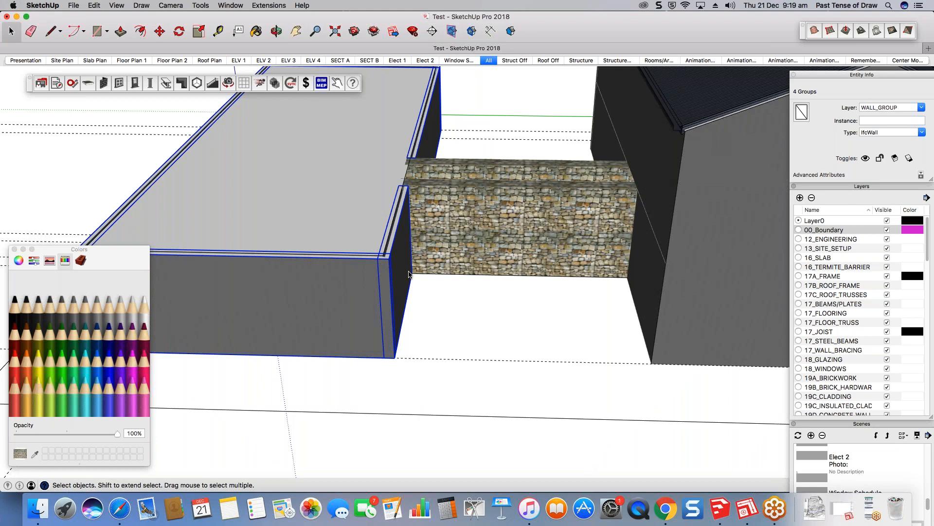
{"action": "middle_click_drag", "start_coordinate": [339, 280], "coordinate": [204, 275]}
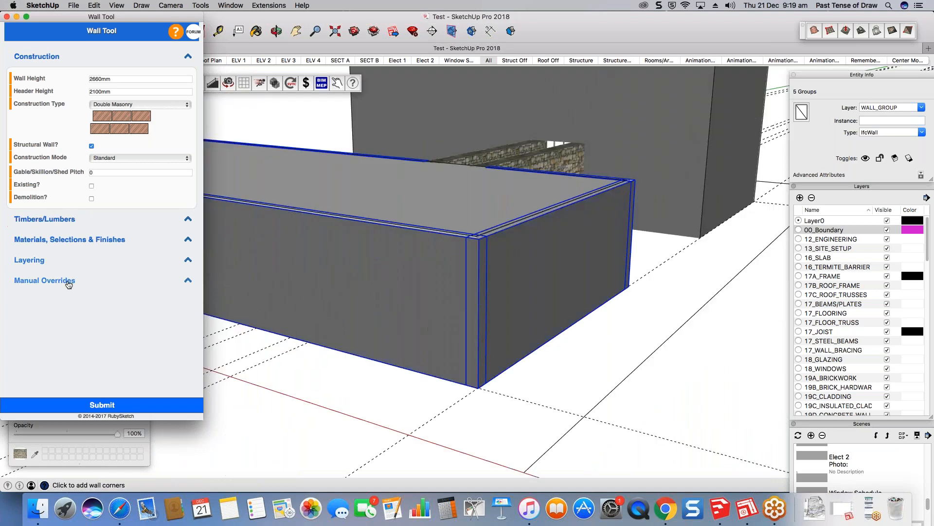
{"action": "left_click", "coordinate": [69, 279]}
{"action": "left_click", "coordinate": [97, 322]}
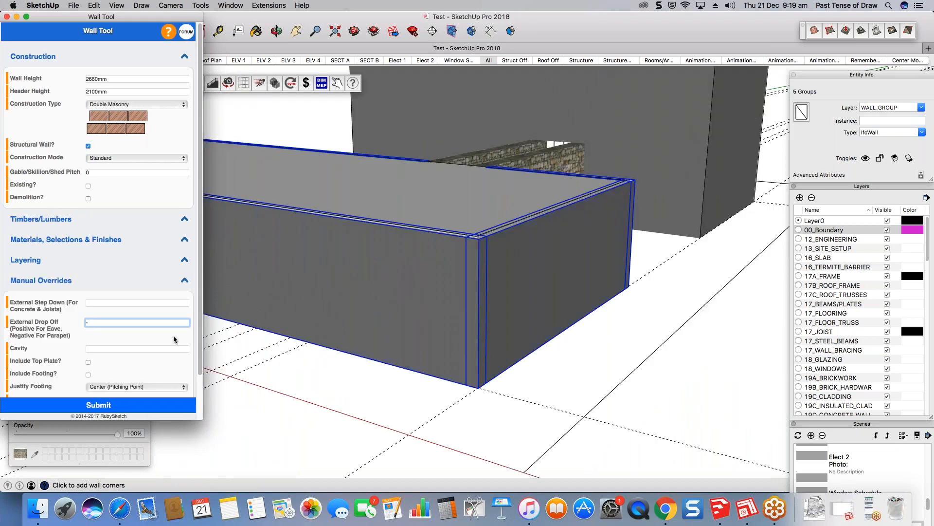
{"action": "type", "text": "-900"}
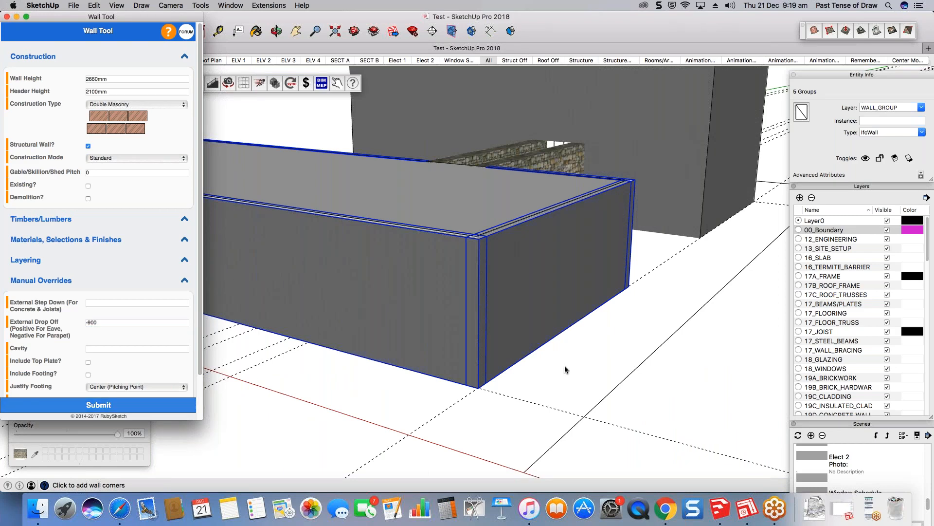
- Create a slab from the rectangle inside the parapet, with Mode Other, Thickness Only enabled and Thickness 200
{"action": "middle_click_drag", "start_coordinate": [565, 370], "coordinate": [557, 269]}
{"action": "scroll", "coordinate": [543, 280], "scroll_direction": "down", "scroll_amount": 5}
{"action": "scroll", "coordinate": [557, 270], "scroll_direction": "up", "scroll_amount": 3}
{"action": "left_click", "coordinate": [557, 269]}
{"action": "left_click", "coordinate": [89, 84]}
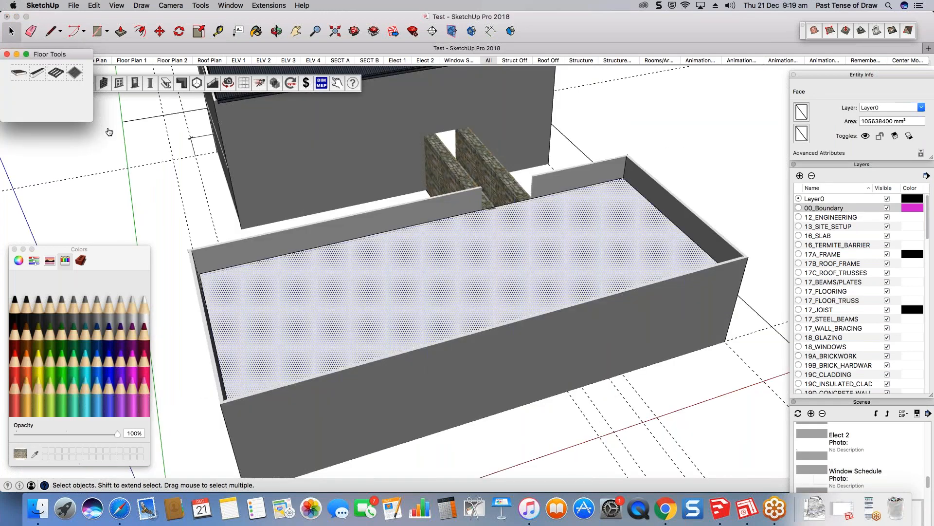
{"action": "left_click", "coordinate": [122, 79]}
{"action": "left_click", "coordinate": [115, 86]}
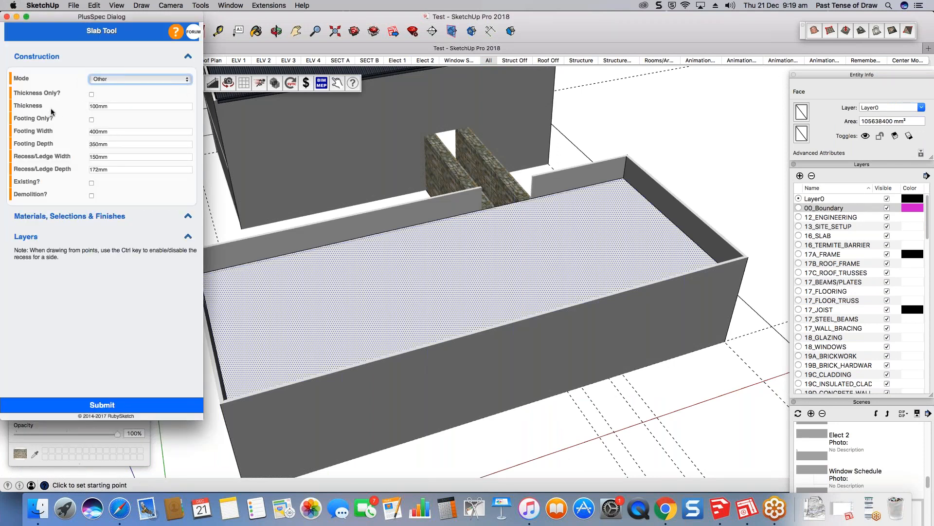
{"action": "left_click", "coordinate": [92, 94]}
{"action": "double_click", "coordinate": [118, 107]}
{"action": "type", "text": "200"}
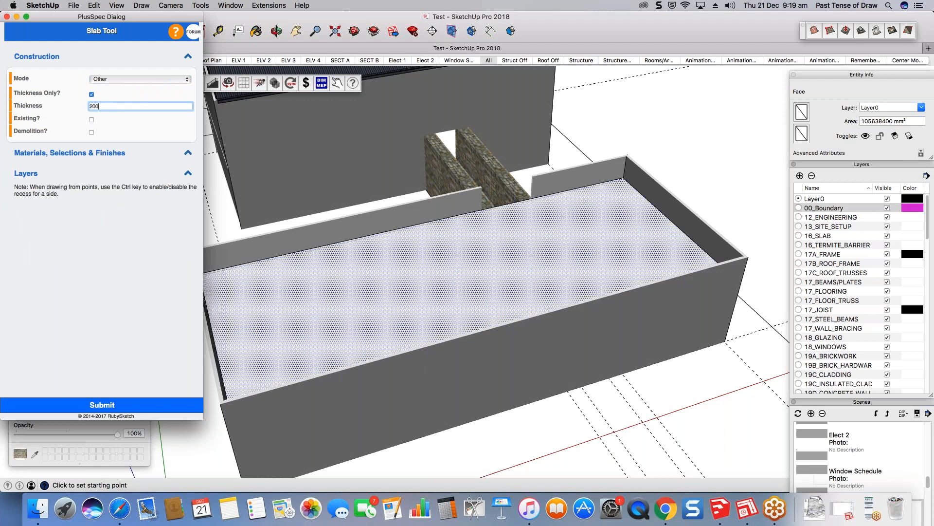
{"action": "left_click", "coordinate": [127, 404]}
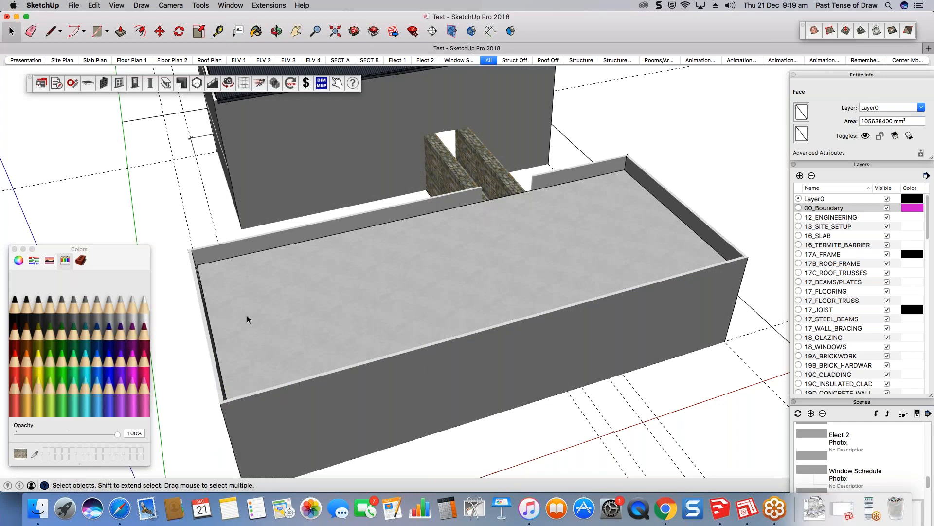
- Check how the roof slab's edges meet the walls near the gabion opening, and undo the slab
{"action": "middle_click_drag", "start_coordinate": [247, 317], "coordinate": [414, 311]}
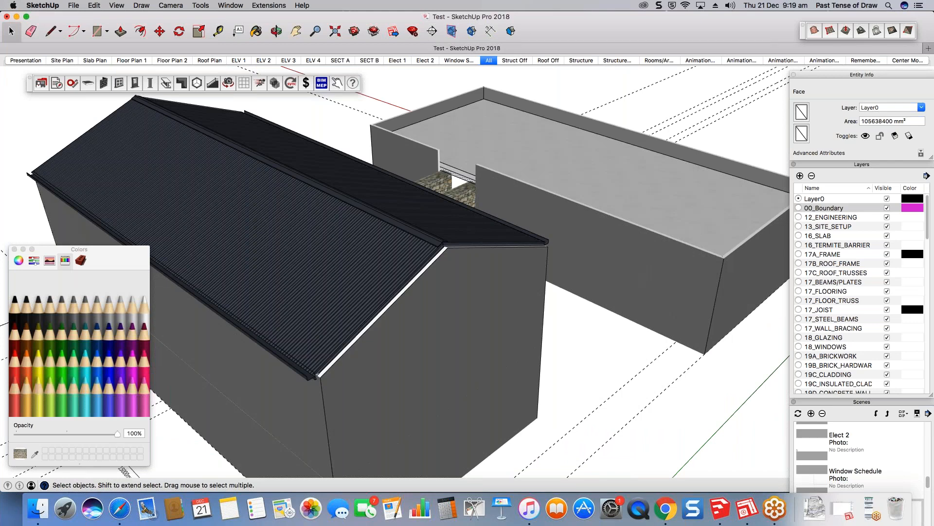
{"action": "scroll", "coordinate": [452, 168], "scroll_direction": "up", "scroll_amount": 10}
{"action": "left_click", "coordinate": [492, 244]}
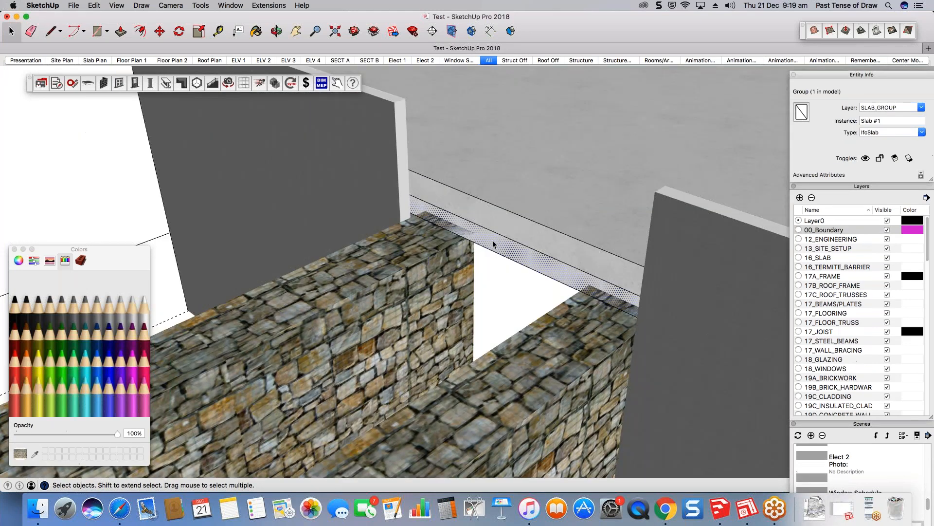
{"action": "key", "text": "m"}
{"action": "scroll", "coordinate": [408, 253], "scroll_direction": "down", "scroll_amount": 8}
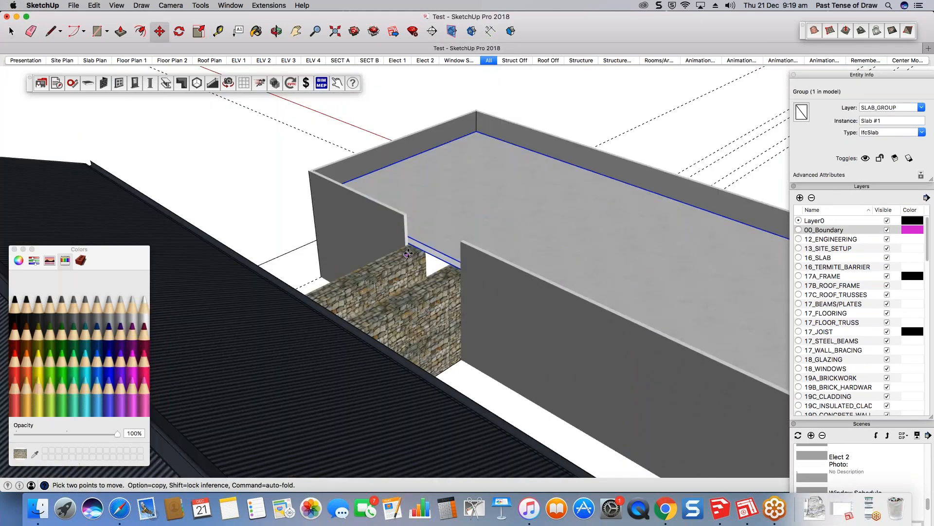
{"action": "scroll", "coordinate": [408, 253], "scroll_direction": "down", "scroll_amount": 2}
{"action": "middle_click_drag", "start_coordinate": [457, 214], "coordinate": [525, 224]}
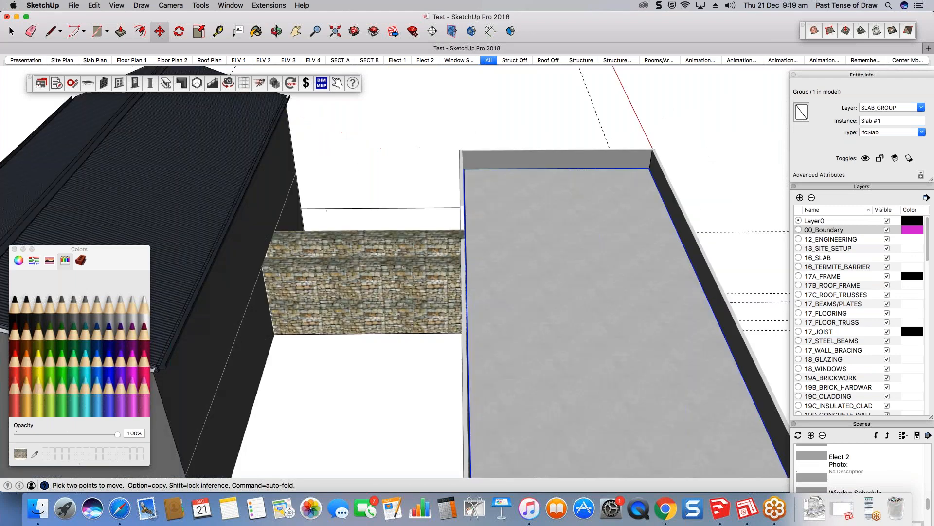
{"action": "middle_click_drag", "start_coordinate": [545, 167], "coordinate": [477, 159]}
{"action": "scroll", "coordinate": [477, 159], "scroll_direction": "up", "scroll_amount": 5}
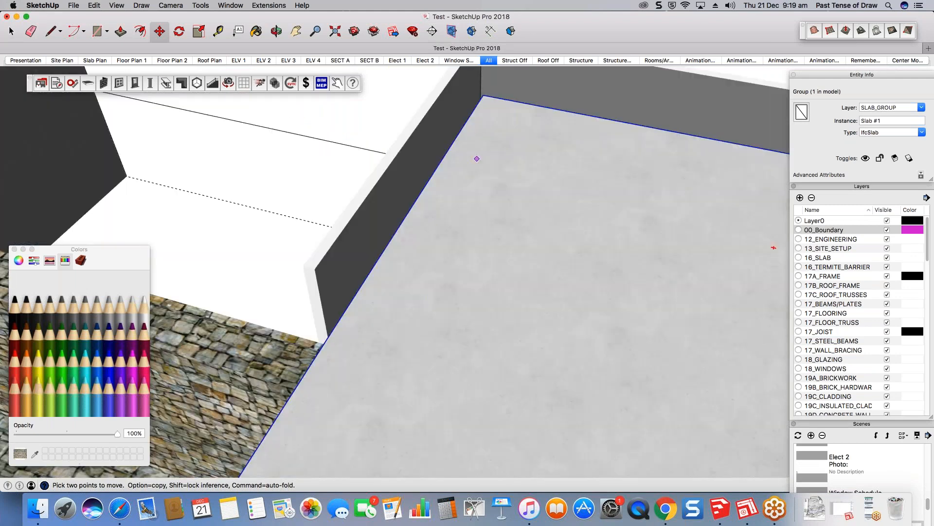
{"action": "scroll", "coordinate": [477, 159], "scroll_direction": "down", "scroll_amount": 5}
{"action": "key", "text": "super+z"}
{"action": "key", "text": "super+z"}
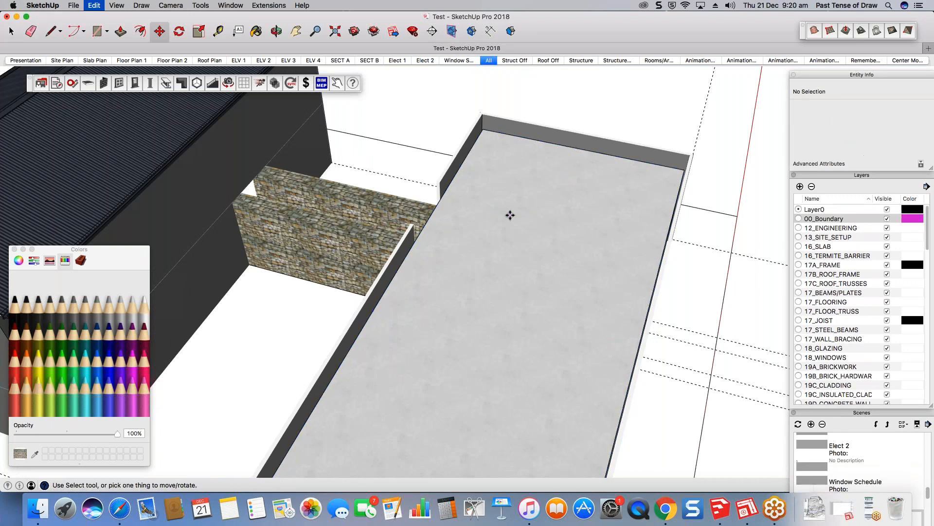
{"action": "key", "text": "super+z"}
- Move one end edge and the long gabion-side edge of the roof rectangle outward into the walls
{"action": "key", "text": "space"}
{"action": "scroll", "coordinate": [504, 141], "scroll_direction": "up", "scroll_amount": 3}
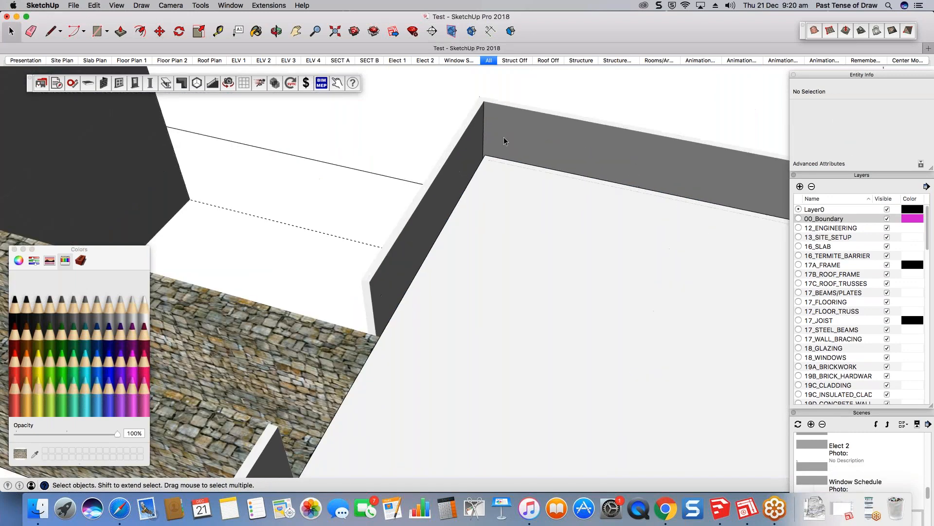
{"action": "middle_click_drag", "start_coordinate": [504, 138], "coordinate": [502, 196]}
{"action": "scroll", "coordinate": [579, 179], "scroll_direction": "down", "scroll_amount": 6}
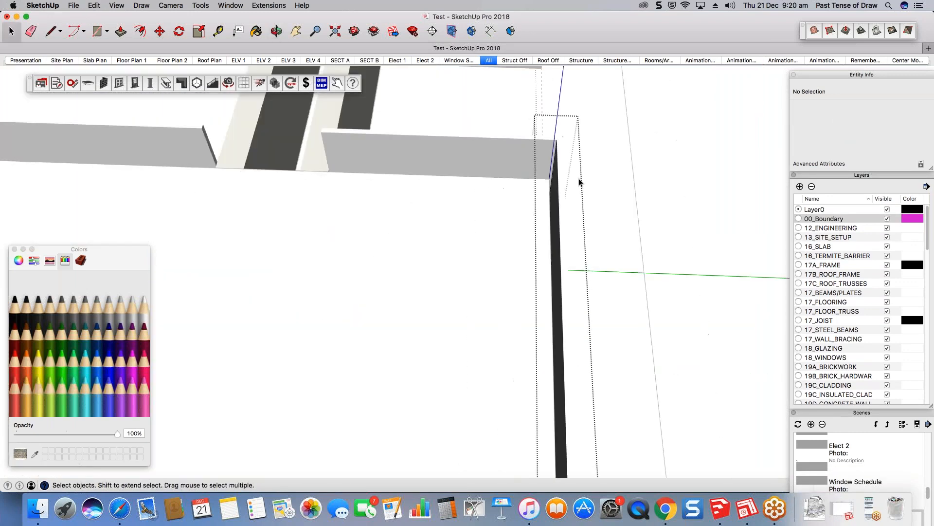
{"action": "left_click", "coordinate": [518, 197]}
{"action": "double_click", "coordinate": [432, 212]}
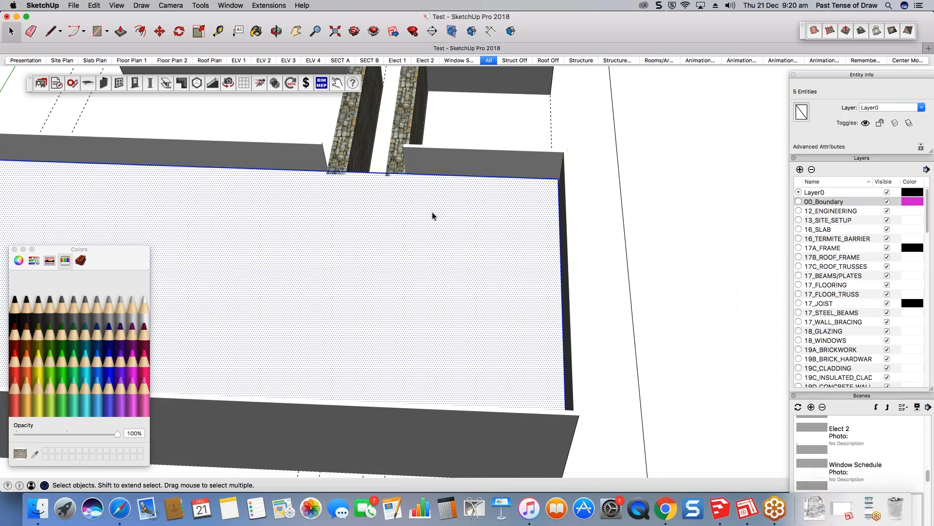
{"action": "key", "text": "Delete"}
{"action": "middle_click_drag", "start_coordinate": [555, 214], "coordinate": [487, 272]}
{"action": "scroll", "coordinate": [545, 233], "scroll_direction": "up", "scroll_amount": 5}
{"action": "left_click", "coordinate": [490, 298]}
{"action": "left_click", "coordinate": [439, 245]}
{"action": "key", "text": "m"}
{"action": "left_click", "coordinate": [439, 243]}
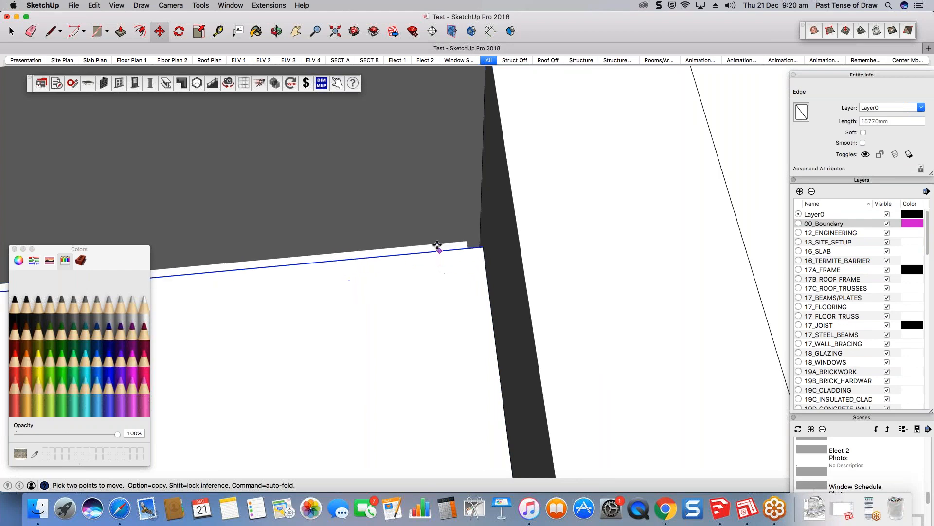
{"action": "left_click", "coordinate": [437, 225]}
{"action": "scroll", "coordinate": [600, 139], "scroll_direction": "down", "scroll_amount": 6}
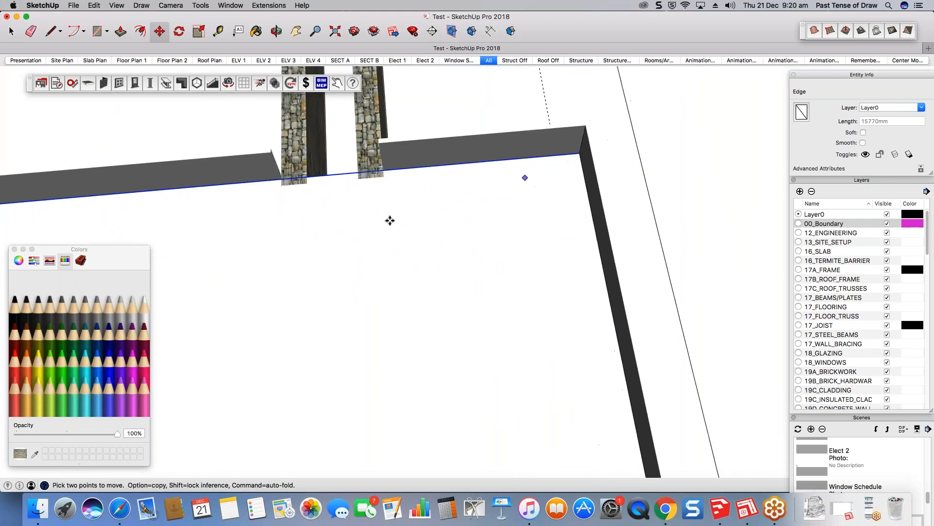
{"action": "scroll", "coordinate": [576, 221], "scroll_direction": "down", "scroll_amount": 3}
- Move the roof rectangle's opposite end edge and its remaining long edge outward past the inner wall faces
{"action": "key", "text": "space"}
{"action": "middle_click_drag", "start_coordinate": [555, 225], "coordinate": [292, 236]}
{"action": "scroll", "coordinate": [368, 156], "scroll_direction": "up", "scroll_amount": 10}
{"action": "left_click", "coordinate": [367, 194]}
{"action": "key", "text": "m"}
{"action": "key", "text": "space"}
{"action": "left_click", "coordinate": [202, 248]}
{"action": "key", "text": "m"}
{"action": "left_click", "coordinate": [202, 249]}
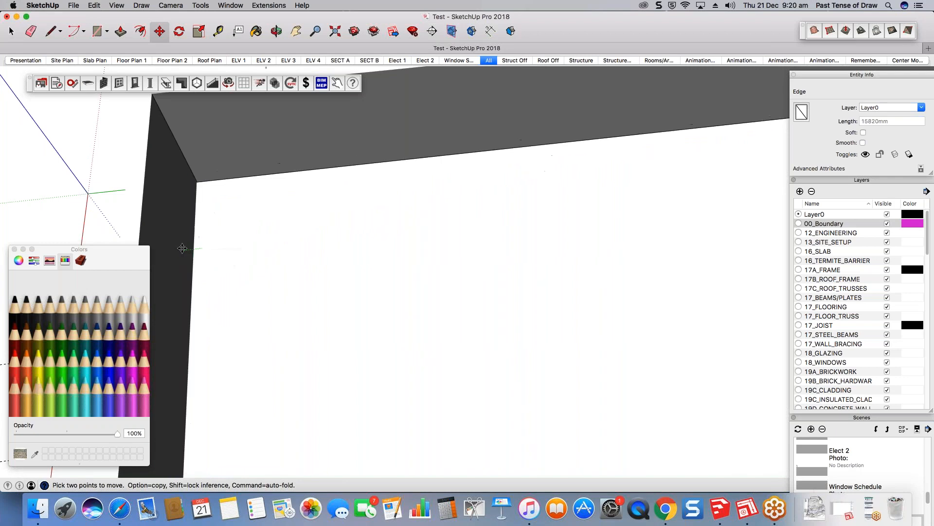
{"action": "scroll", "coordinate": [341, 194], "scroll_direction": "down", "scroll_amount": 5}
{"action": "middle_click_drag", "start_coordinate": [340, 194], "coordinate": [365, 208]}
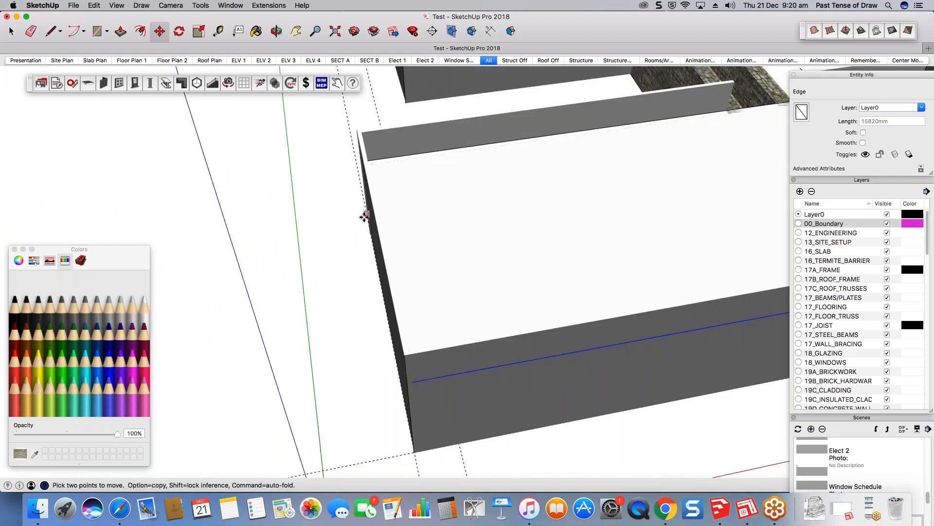
- Create a 200mm slab from the enlarged rectangle with Mode Other and Thickness Only, and check its fit along the parapet
{"action": "scroll", "coordinate": [630, 203], "scroll_direction": "up", "scroll_amount": 5}
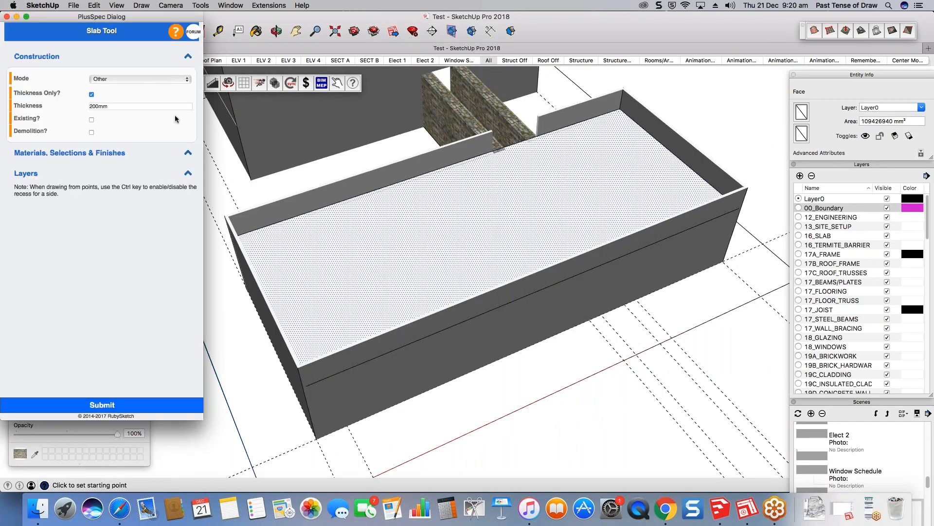
{"action": "left_click", "coordinate": [116, 406]}
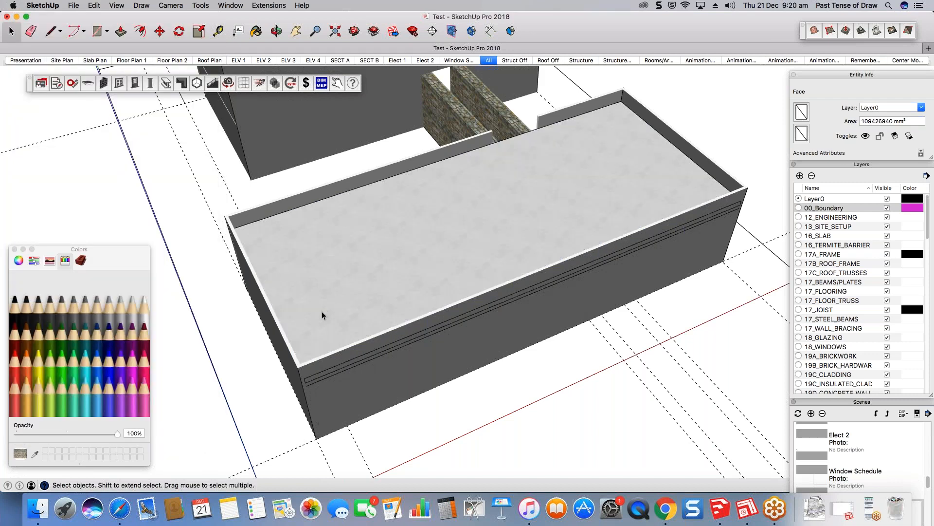
{"action": "scroll", "coordinate": [317, 300], "scroll_direction": "up", "scroll_amount": 2}
{"action": "middle_click_drag", "start_coordinate": [317, 299], "coordinate": [467, 252]}
{"action": "scroll", "coordinate": [467, 250], "scroll_direction": "up", "scroll_amount": 3}
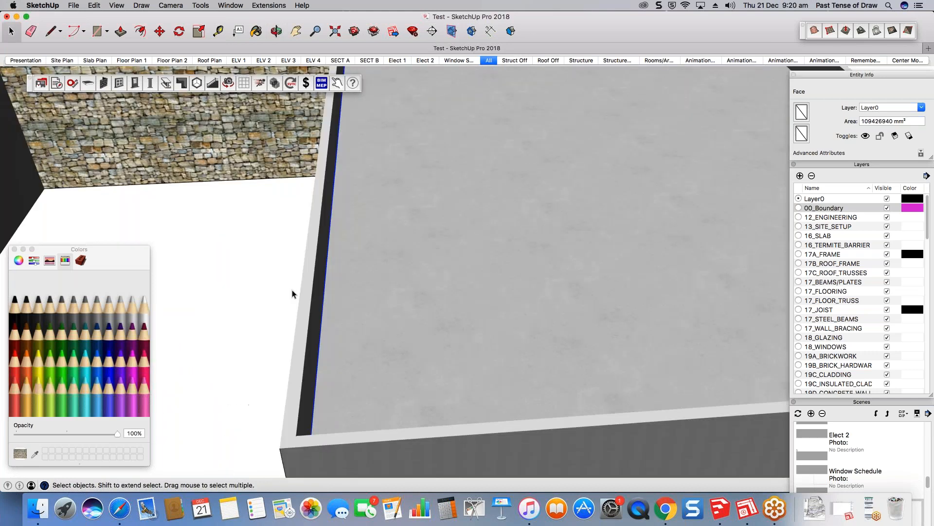
{"action": "scroll", "coordinate": [292, 290], "scroll_direction": "down", "scroll_amount": 4}
{"action": "middle_click_drag", "start_coordinate": [536, 204], "coordinate": [455, 205]}
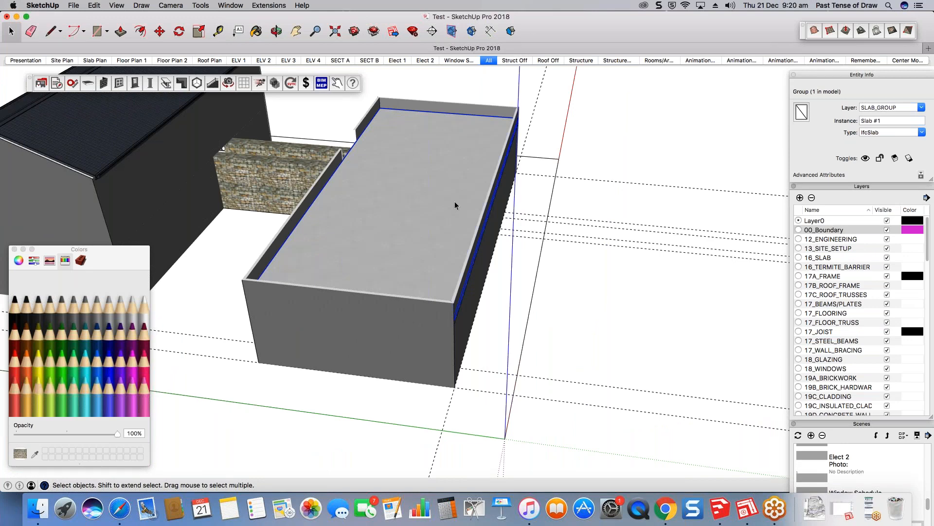
- Edit the roof slab group and Push/Pull its long outer side face to line up with the end wall's corner
{"action": "middle_click_drag", "start_coordinate": [455, 201], "coordinate": [456, 245]}
{"action": "scroll", "coordinate": [387, 290], "scroll_direction": "up", "scroll_amount": 5}
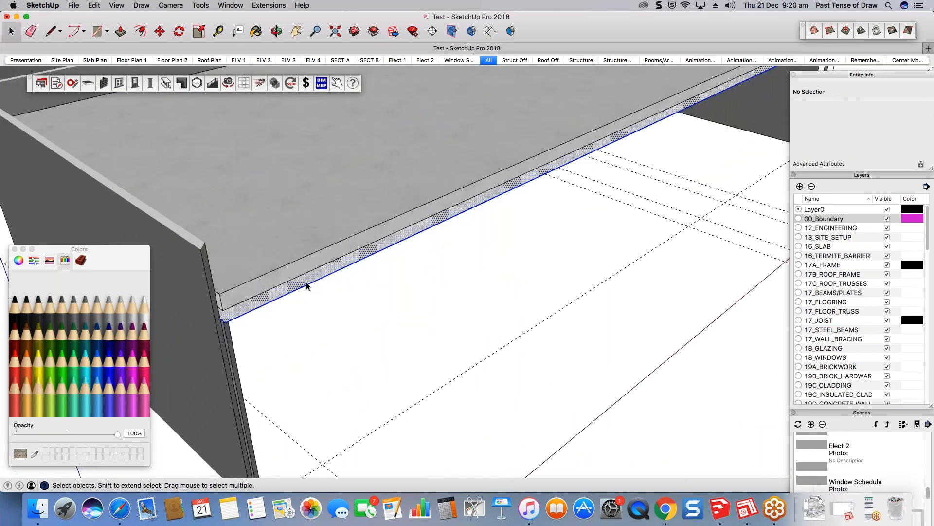
{"action": "double_click", "coordinate": [387, 290]}
{"action": "key", "text": "p"}
{"action": "left_click", "coordinate": [376, 289]}
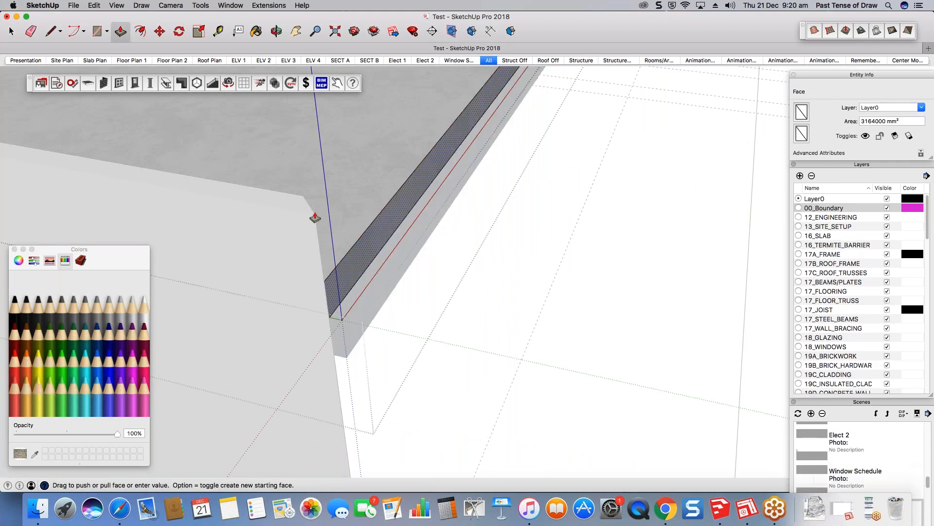
{"action": "left_click", "coordinate": [303, 204]}
{"action": "key", "text": "space"}
{"action": "left_click", "coordinate": [382, 302]}
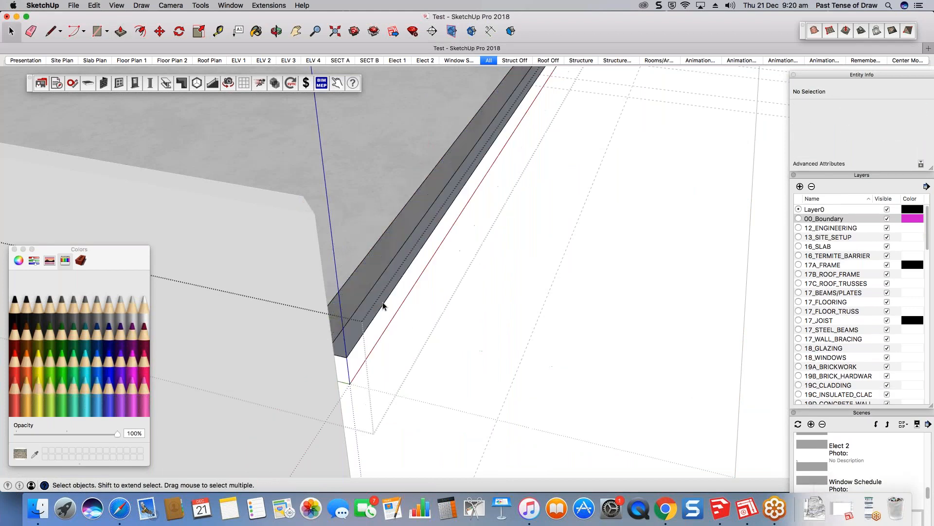
{"action": "left_click", "coordinate": [388, 299]}
{"action": "scroll", "coordinate": [394, 295], "scroll_direction": "down", "scroll_amount": 2}
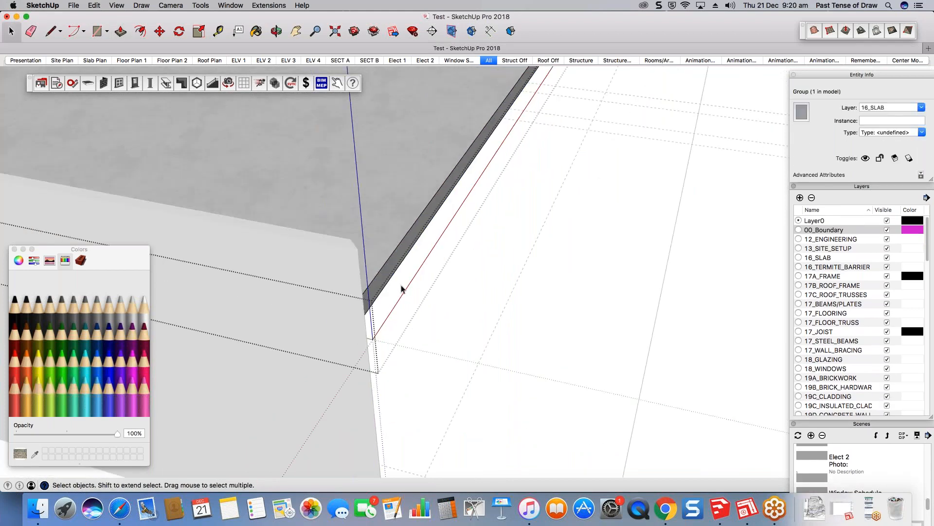
{"action": "scroll", "coordinate": [402, 289], "scroll_direction": "down", "scroll_amount": 5}
- Unhide the single-storey block's long outer wall beside the roof slab
{"action": "left_click", "coordinate": [94, 6]}
{"action": "mouse_move", "coordinate": [146, 136]}
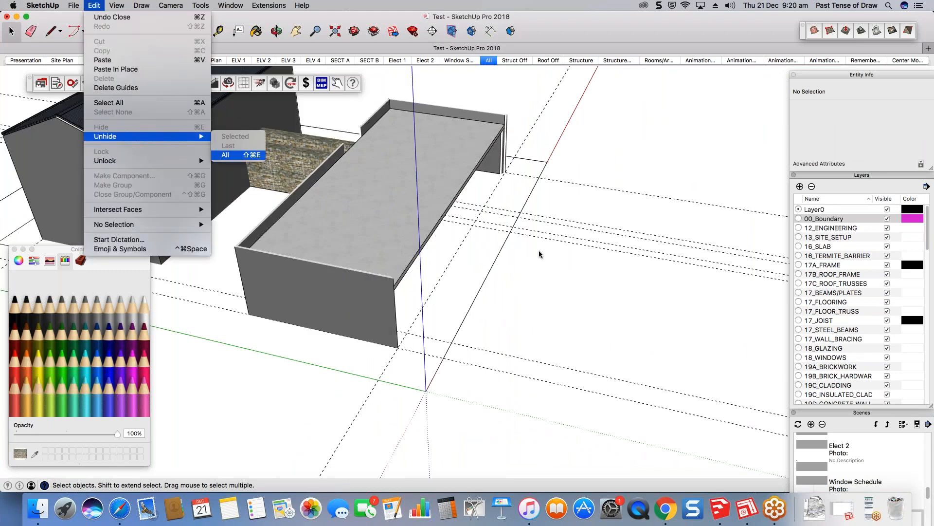
{"action": "scroll", "coordinate": [520, 235], "scroll_direction": "down", "scroll_amount": 3}
{"action": "scroll", "coordinate": [468, 235], "scroll_direction": "up", "scroll_amount": 3}
{"action": "key", "text": "super+z"}
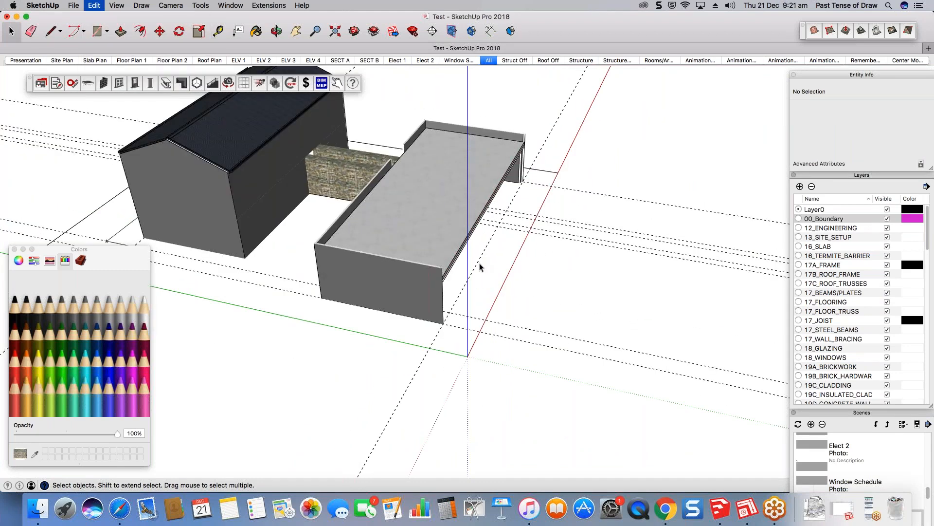
{"action": "scroll", "coordinate": [392, 220], "scroll_direction": "up", "scroll_amount": 2}
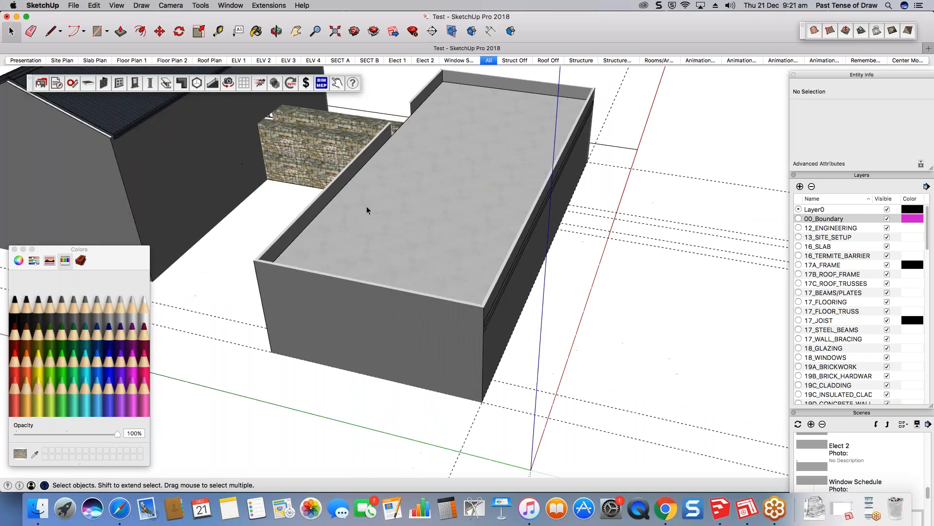
{"action": "scroll", "coordinate": [367, 207], "scroll_direction": "up", "scroll_amount": 2}
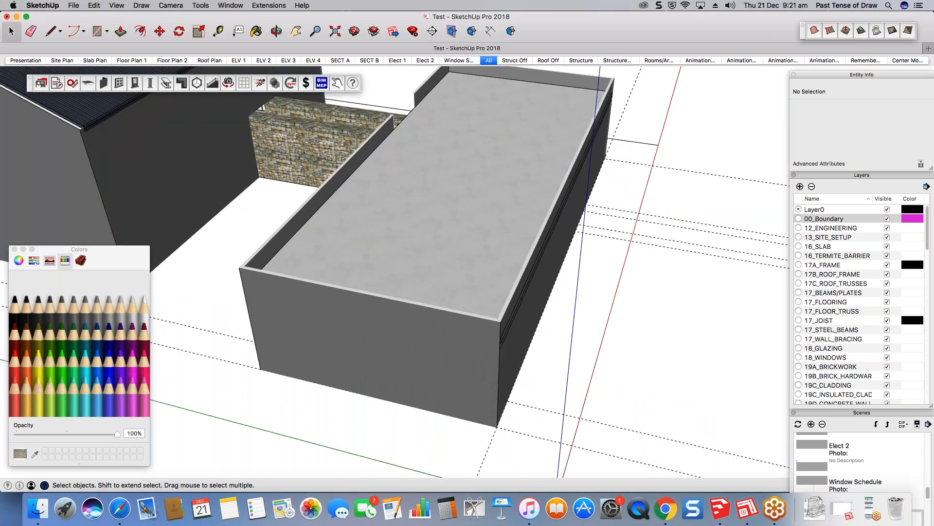
- Configure a PlusSpec floor with the Generic Villa Savoye Roof gravel 89mm surface and Glue set to None
{"action": "middle_click_drag", "start_coordinate": [367, 207], "coordinate": [462, 209]}
{"action": "scroll", "coordinate": [542, 210], "scroll_direction": "down", "scroll_amount": 1}
{"action": "left_click", "coordinate": [88, 83]}
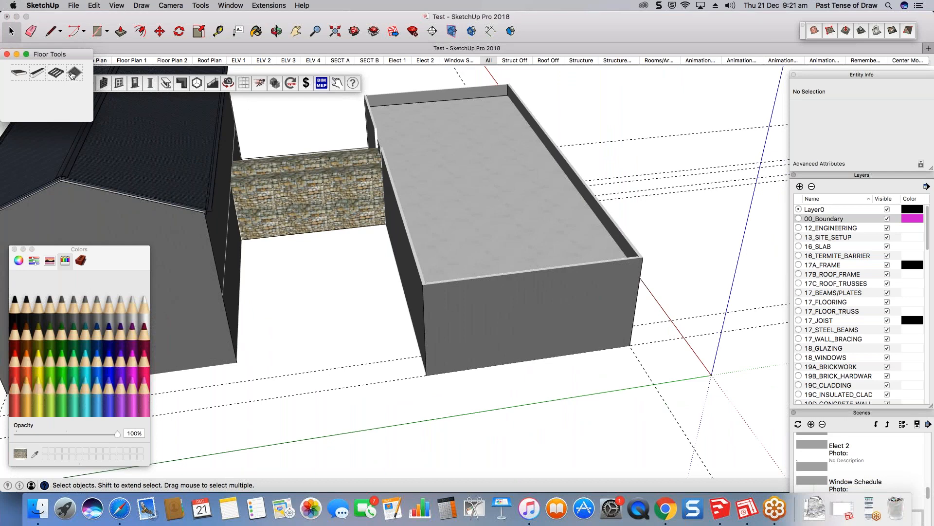
{"action": "left_click", "coordinate": [479, 160]}
{"action": "left_click", "coordinate": [141, 77]}
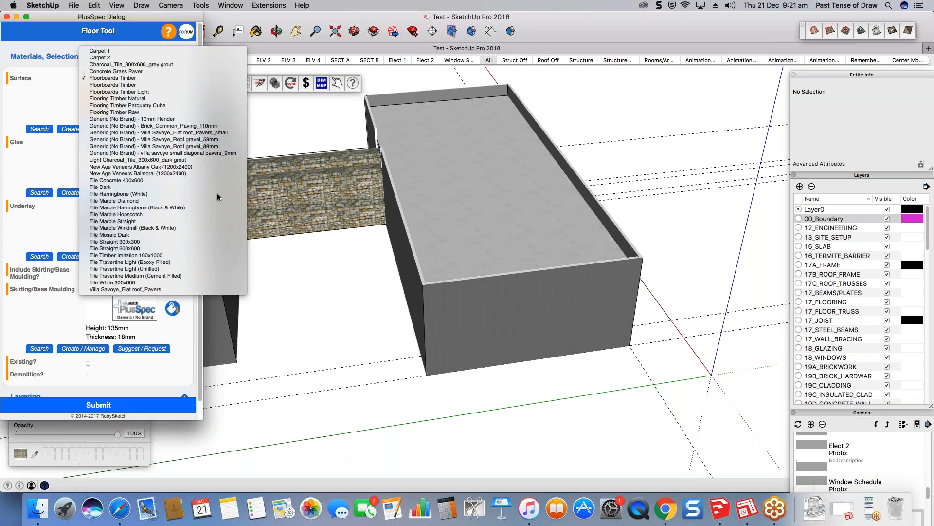
{"action": "left_click", "coordinate": [214, 146]}
{"action": "left_click", "coordinate": [143, 142]}
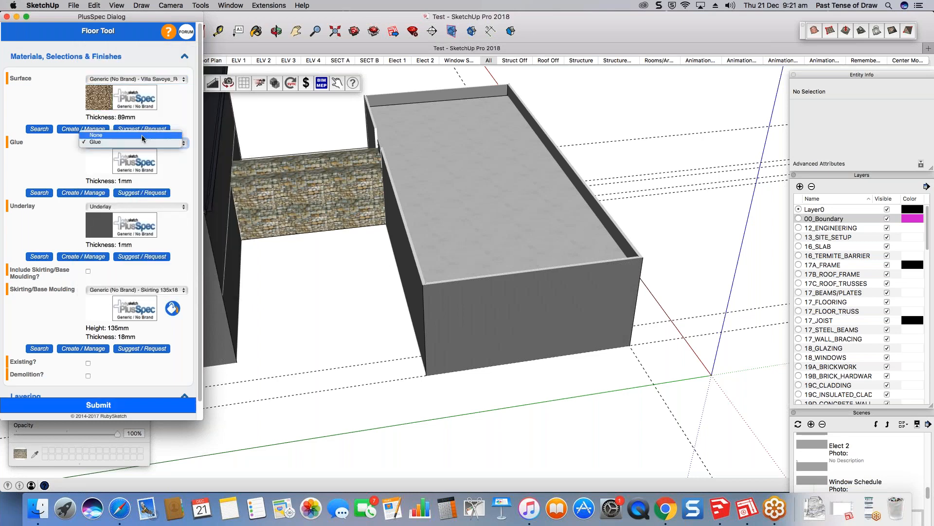
{"action": "left_click", "coordinate": [142, 135]}
{"action": "left_click", "coordinate": [577, 128]}
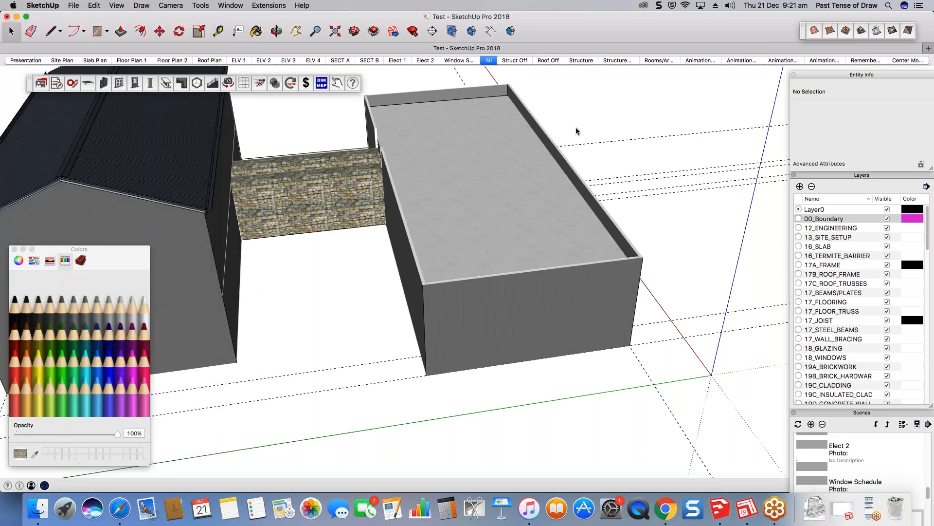
- Place the gravel floor over the roof slab by picking its inner parapet corners, about 15820 by 6820 mm
{"action": "middle_click_drag", "start_coordinate": [576, 131], "coordinate": [472, 101]}
{"action": "scroll", "coordinate": [472, 101], "scroll_direction": "down", "scroll_amount": 2}
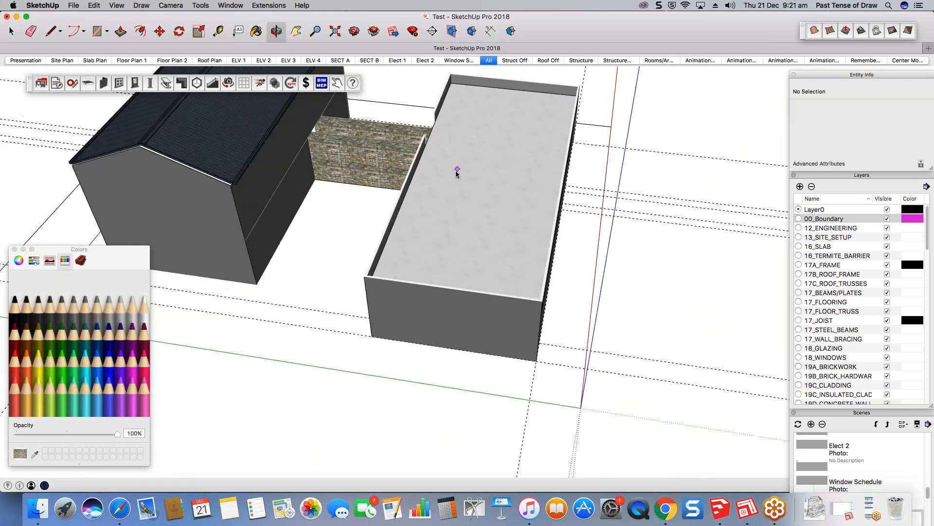
{"action": "scroll", "coordinate": [457, 174], "scroll_direction": "up", "scroll_amount": 3}
{"action": "scroll", "coordinate": [448, 133], "scroll_direction": "up", "scroll_amount": 2}
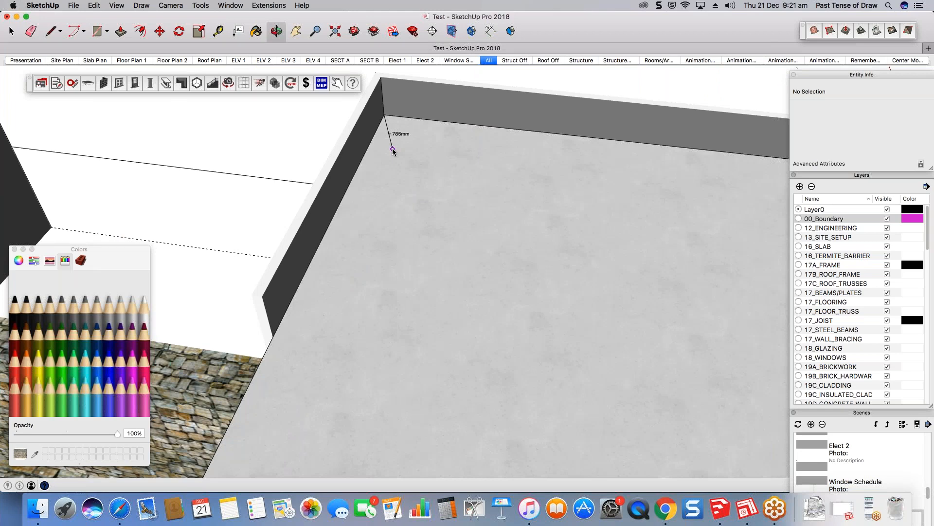
{"action": "scroll", "coordinate": [393, 151], "scroll_direction": "down", "scroll_amount": 3}
{"action": "scroll", "coordinate": [545, 139], "scroll_direction": "up", "scroll_amount": 3}
{"action": "middle_click_drag", "start_coordinate": [409, 170], "coordinate": [599, 273]}
{"action": "scroll", "coordinate": [437, 165], "scroll_direction": "up", "scroll_amount": 5}
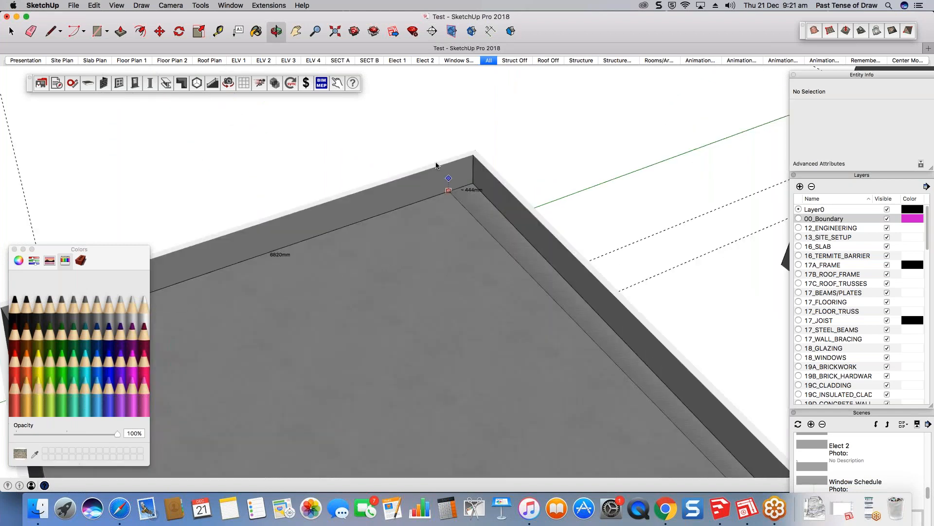
{"action": "scroll", "coordinate": [438, 166], "scroll_direction": "down", "scroll_amount": 2}
{"action": "scroll", "coordinate": [439, 166], "scroll_direction": "down", "scroll_amount": 5}
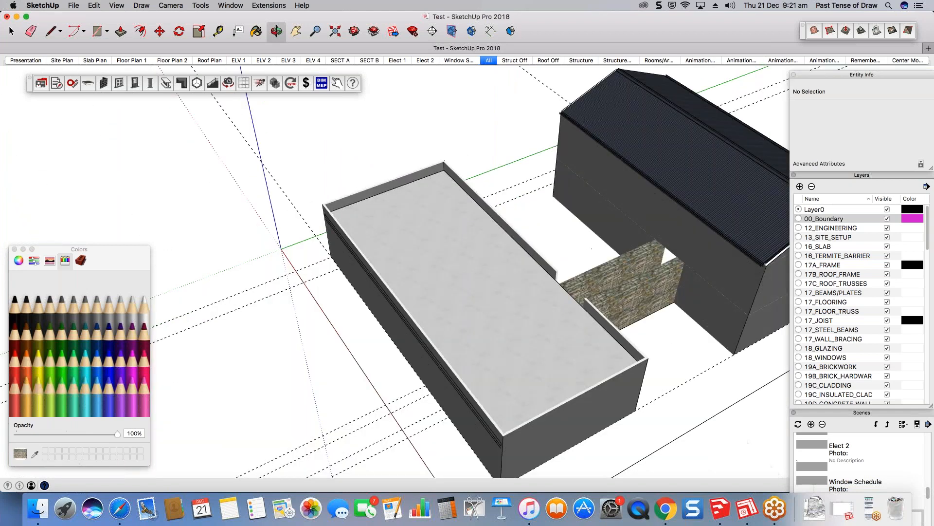
{"action": "scroll", "coordinate": [439, 166], "scroll_direction": "up", "scroll_amount": 5}
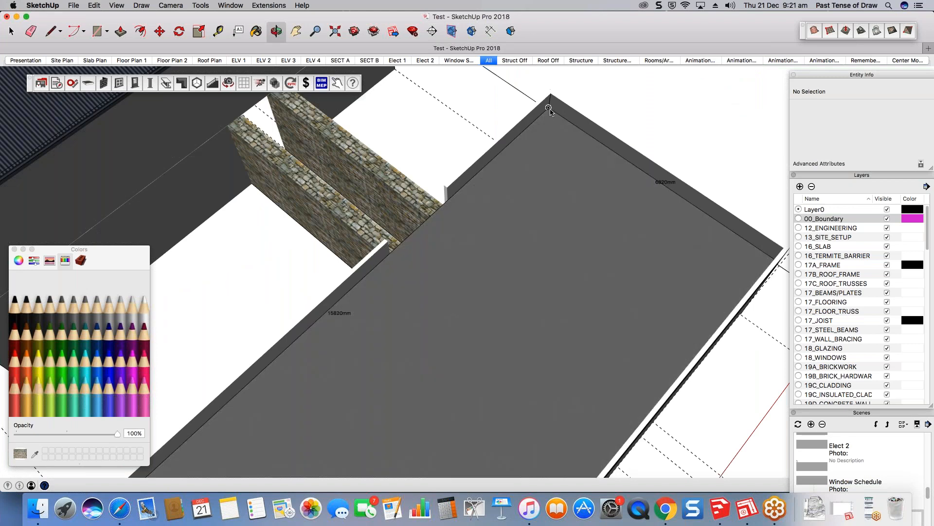
{"action": "scroll", "coordinate": [549, 108], "scroll_direction": "down", "scroll_amount": 3}
{"action": "middle_click_drag", "start_coordinate": [543, 155], "coordinate": [530, 336]}
{"action": "scroll", "coordinate": [530, 345], "scroll_direction": "up", "scroll_amount": 4}
{"action": "scroll", "coordinate": [645, 336], "scroll_direction": "down", "scroll_amount": 5}
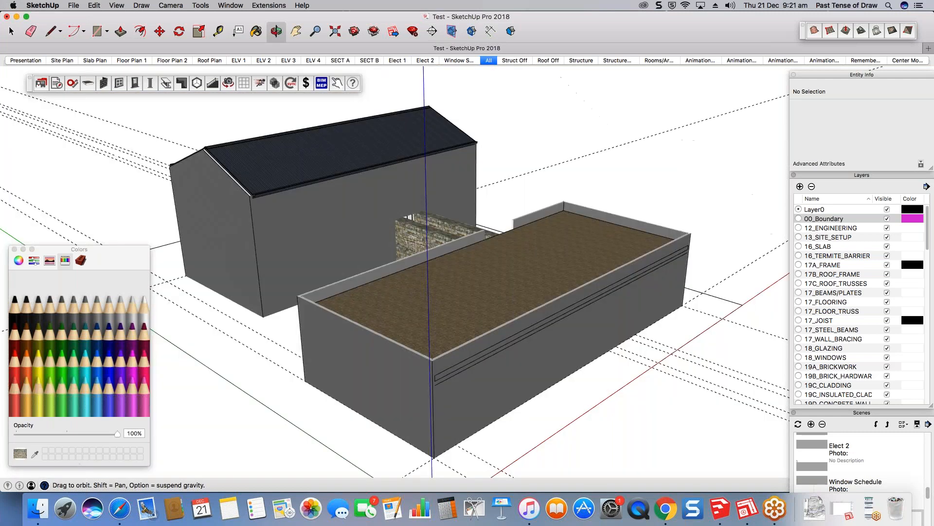
{"action": "scroll", "coordinate": [465, 399], "scroll_direction": "up", "scroll_amount": 3}
{"action": "left_click", "coordinate": [465, 399]}
{"action": "left_click", "coordinate": [575, 414]}
- Draw a rectangle over the tops of the two gabion link walls and adjust its 2000mm edge beside the single-storey block
{"action": "scroll", "coordinate": [574, 414], "scroll_direction": "down", "scroll_amount": 8}
{"action": "middle_click_drag", "start_coordinate": [574, 413], "coordinate": [624, 306]}
{"action": "scroll", "coordinate": [574, 321], "scroll_direction": "up", "scroll_amount": 2}
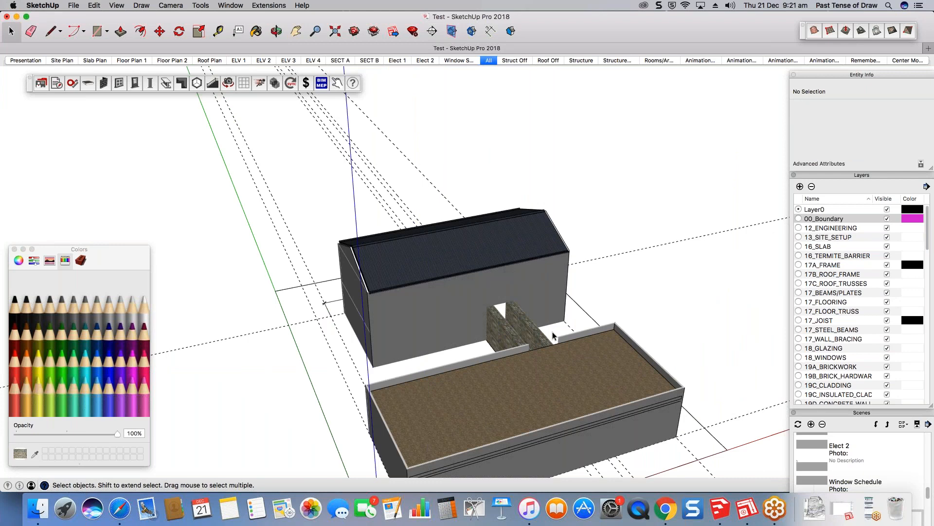
{"action": "scroll", "coordinate": [553, 332], "scroll_direction": "up", "scroll_amount": 5}
{"action": "middle_click_drag", "start_coordinate": [721, 302], "coordinate": [579, 304]}
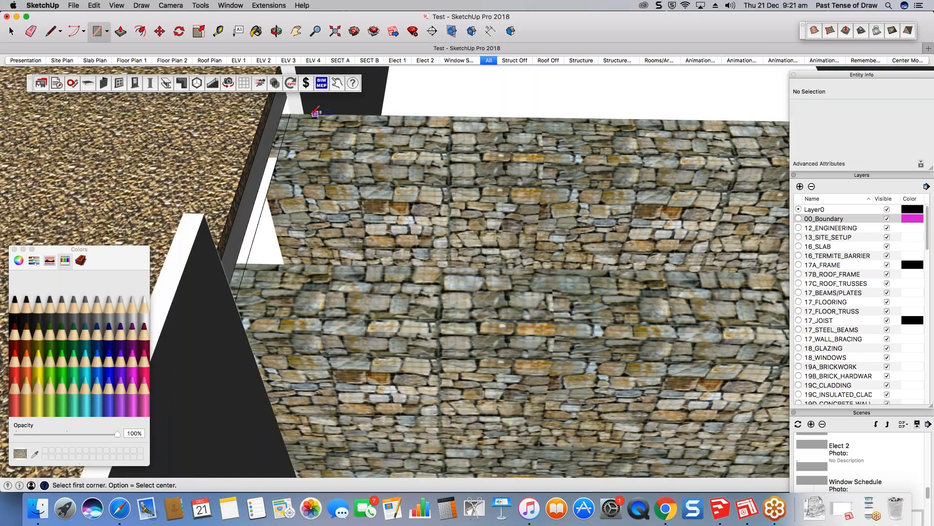
{"action": "left_click", "coordinate": [290, 115]}
{"action": "scroll", "coordinate": [410, 243], "scroll_direction": "down", "scroll_amount": 5}
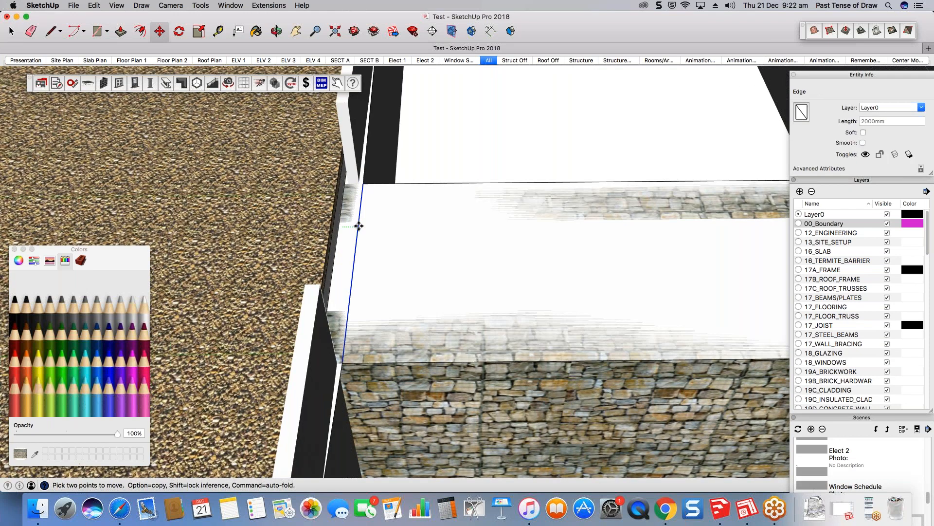
{"action": "scroll", "coordinate": [358, 226], "scroll_direction": "down", "scroll_amount": 10}
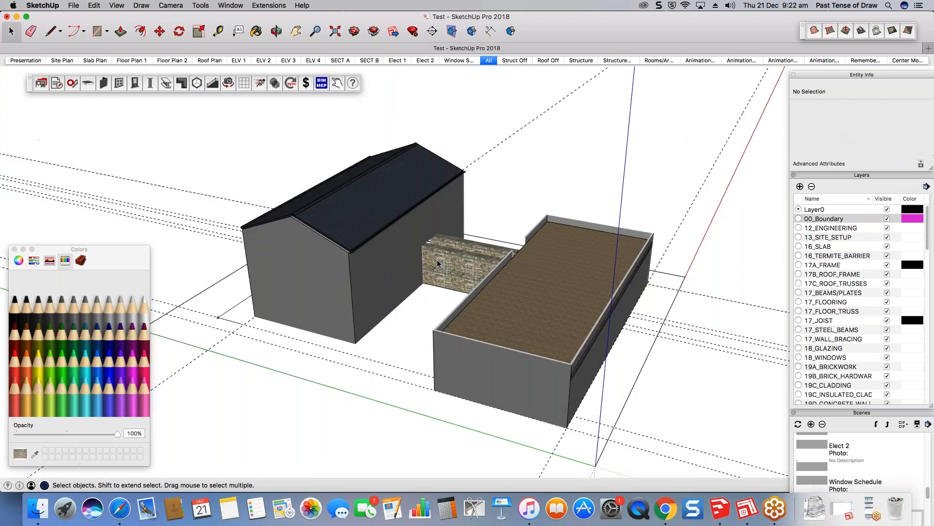
- Toggle the guides' visibility and clear the construction guides from around both blocks
{"action": "scroll", "coordinate": [437, 259], "scroll_direction": "up", "scroll_amount": 5}
{"action": "middle_click_drag", "start_coordinate": [437, 259], "coordinate": [449, 262]}
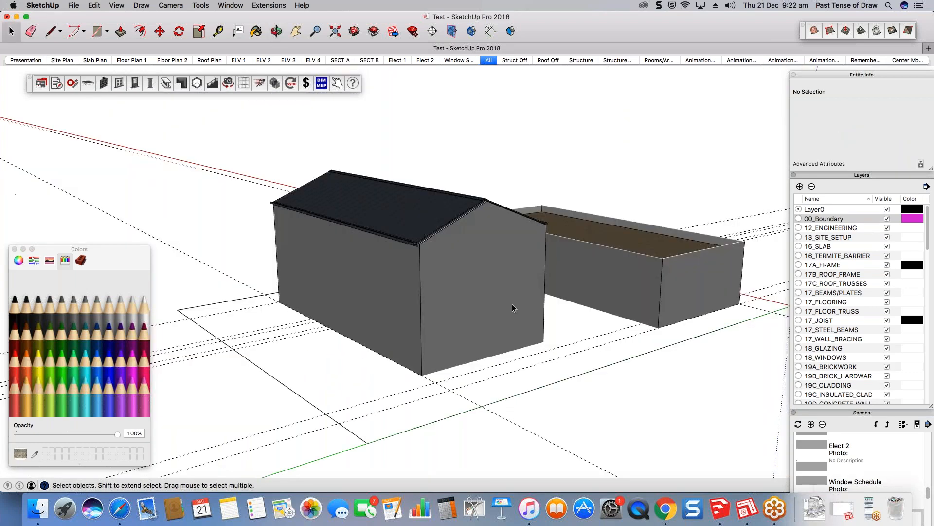
{"action": "middle_click_drag", "start_coordinate": [512, 304], "coordinate": [573, 311]}
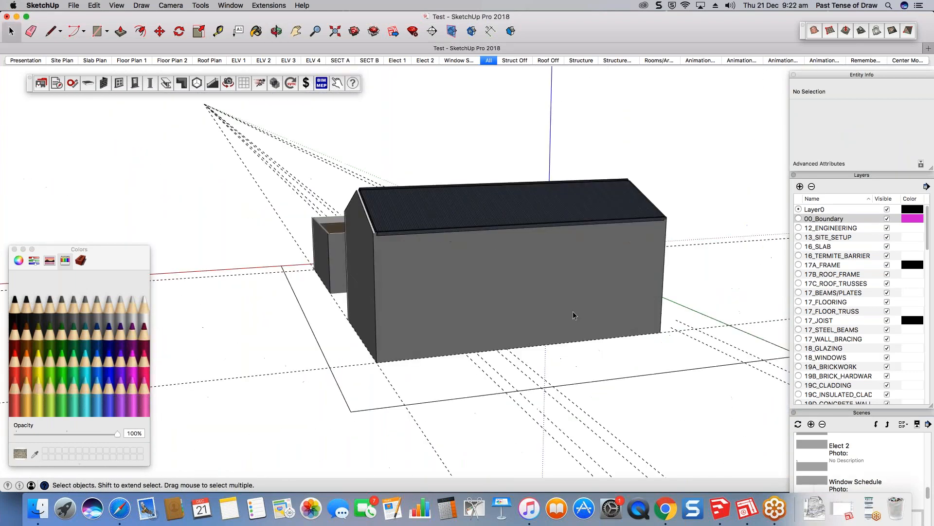
{"action": "scroll", "coordinate": [504, 317], "scroll_direction": "up", "scroll_amount": 3}
{"action": "left_click", "coordinate": [117, 5]}
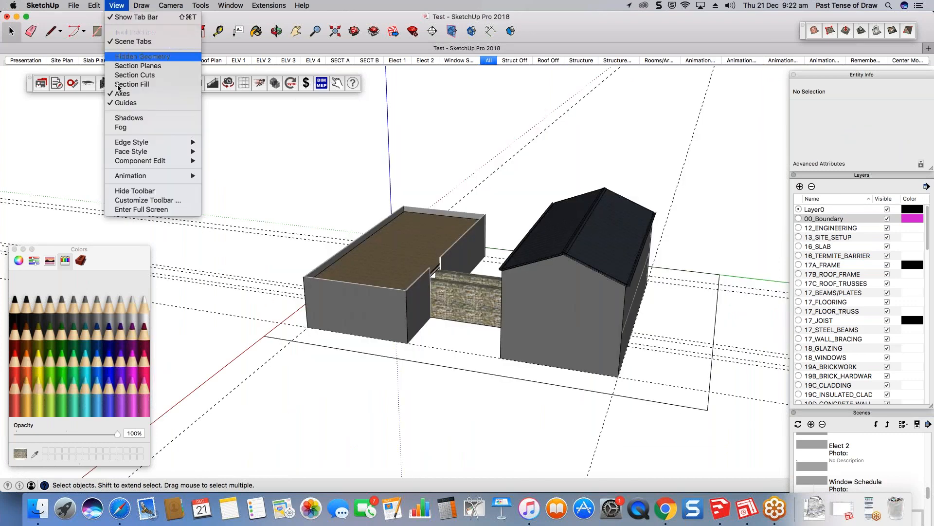
{"action": "left_click", "coordinate": [118, 103]}
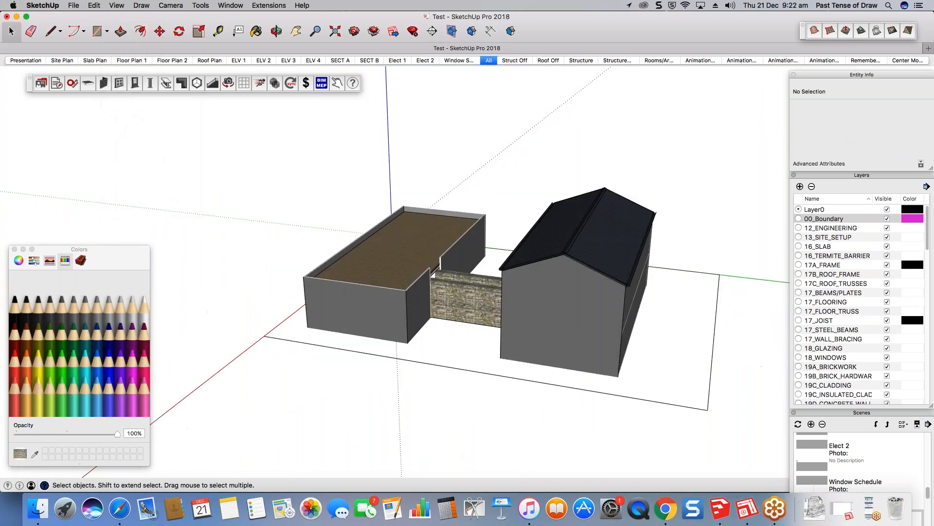
{"action": "left_click", "coordinate": [117, 5]}
{"action": "left_click", "coordinate": [150, 105]}
{"action": "scroll", "coordinate": [406, 232], "scroll_direction": "down", "scroll_amount": 5}
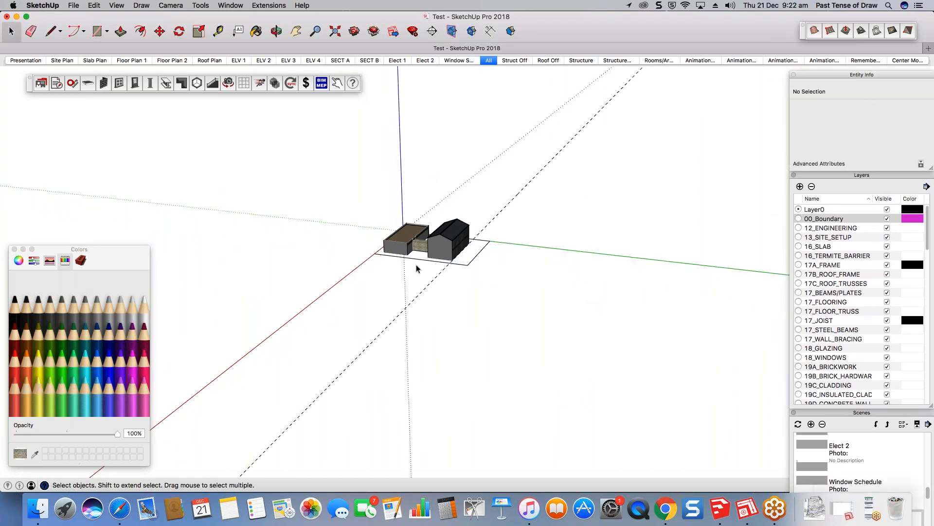
{"action": "scroll", "coordinate": [417, 264], "scroll_direction": "up", "scroll_amount": 3}
{"action": "scroll", "coordinate": [457, 230], "scroll_direction": "up", "scroll_amount": 5}
- Place a 590mm wide, 500mm high aluminium AWS Vantage awning window with 2100mm header height in the upper gable-end wall
{"action": "middle_click_drag", "start_coordinate": [457, 230], "coordinate": [404, 248]}
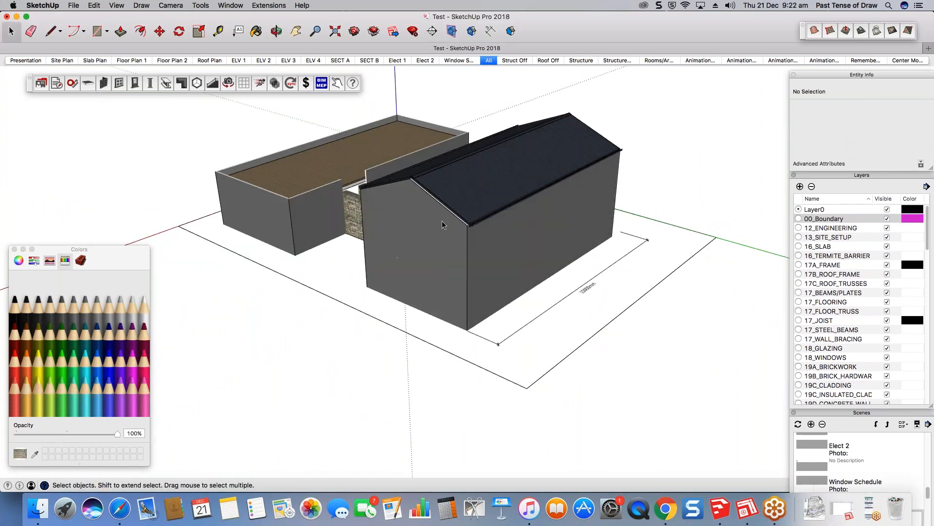
{"action": "scroll", "coordinate": [444, 222], "scroll_direction": "up", "scroll_amount": 2}
{"action": "scroll", "coordinate": [446, 223], "scroll_direction": "up", "scroll_amount": 3}
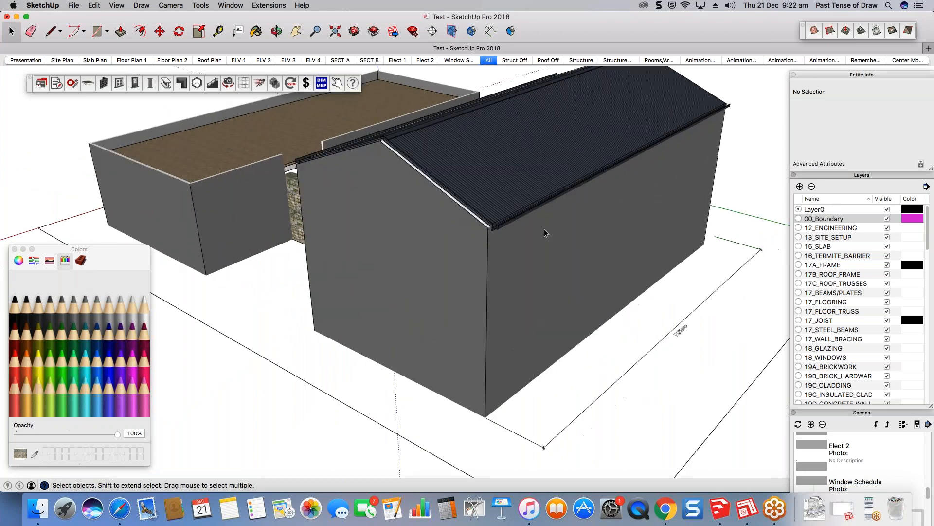
{"action": "middle_click_drag", "start_coordinate": [544, 229], "coordinate": [333, 209]}
{"action": "left_click", "coordinate": [333, 209]}
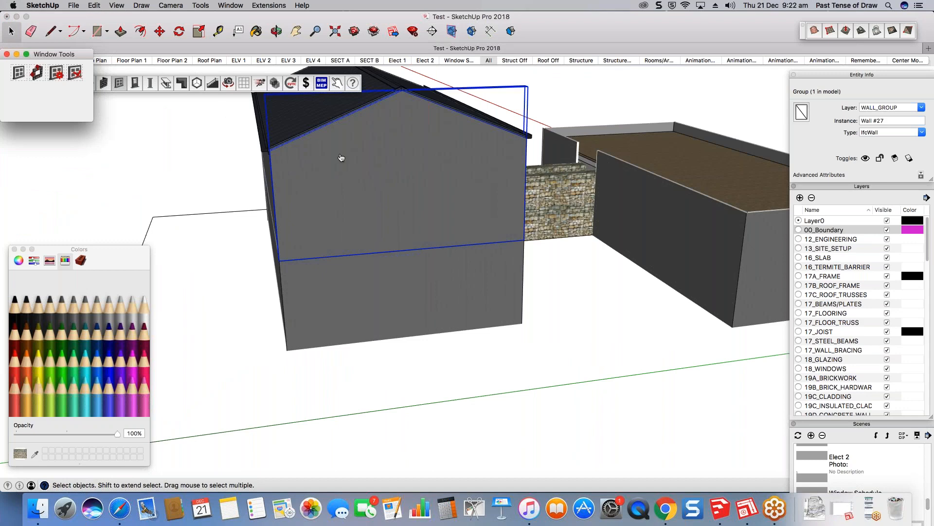
{"action": "left_click", "coordinate": [341, 158]}
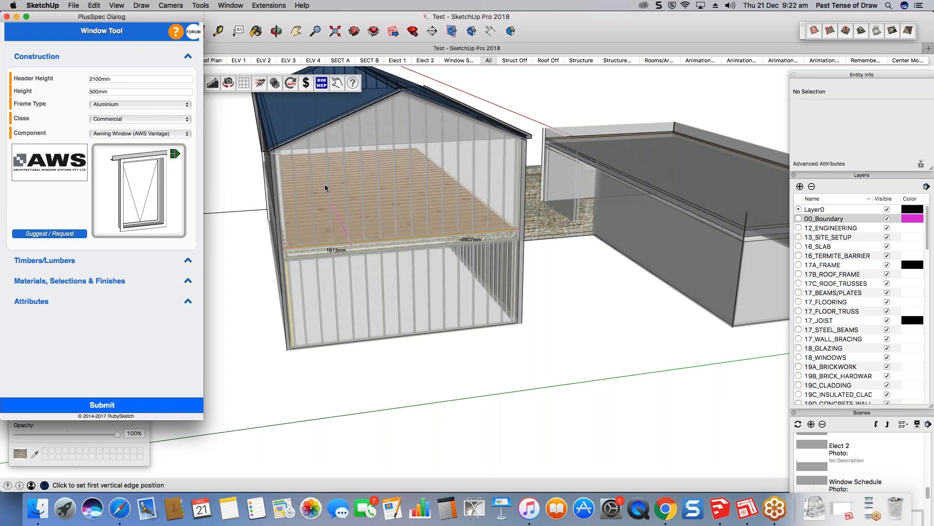
{"action": "scroll", "coordinate": [325, 184], "scroll_direction": "up", "scroll_amount": 3}
{"action": "left_click", "coordinate": [329, 242]}
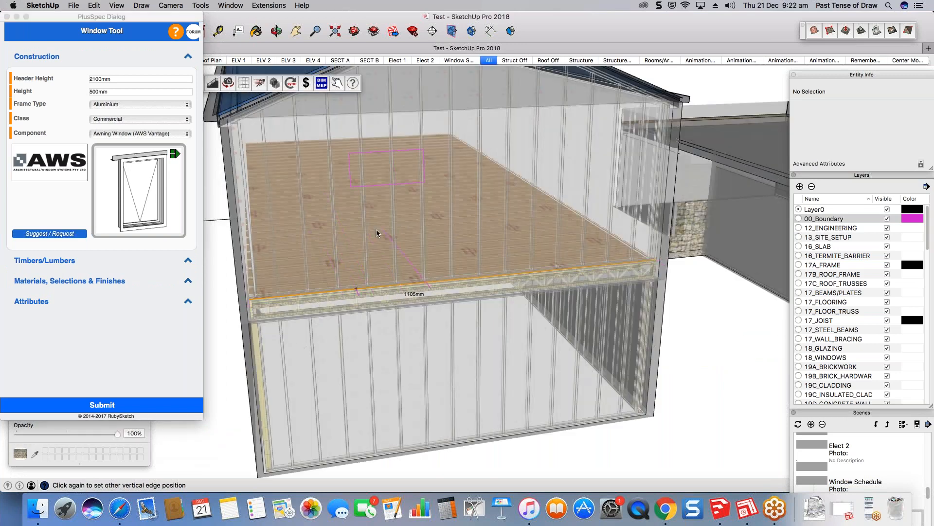
{"action": "left_click", "coordinate": [388, 195]}
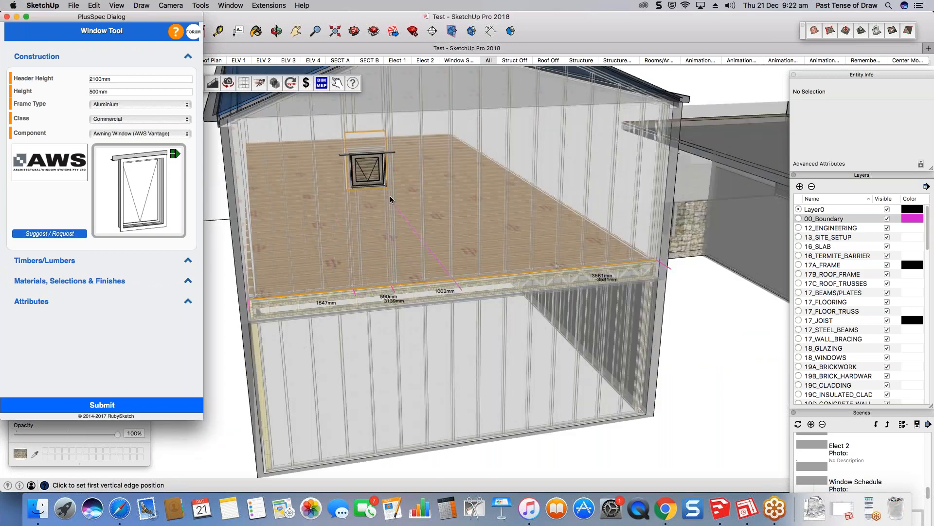
{"action": "scroll", "coordinate": [390, 199], "scroll_direction": "down", "scroll_amount": 2}
{"action": "scroll", "coordinate": [390, 199], "scroll_direction": "down", "scroll_amount": 1}
{"action": "key", "text": "space"}
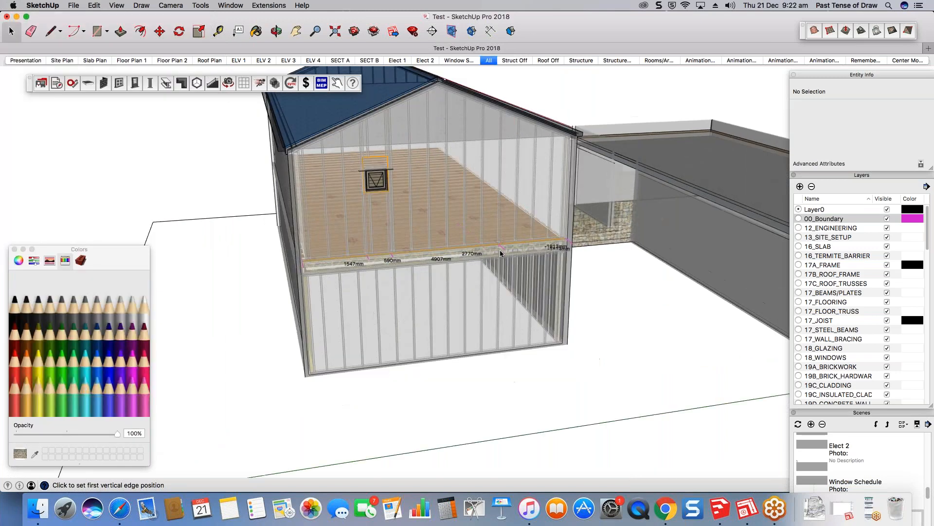
{"action": "left_click", "coordinate": [495, 355]}
{"action": "middle_click_drag", "start_coordinate": [526, 299], "coordinate": [195, 336]}
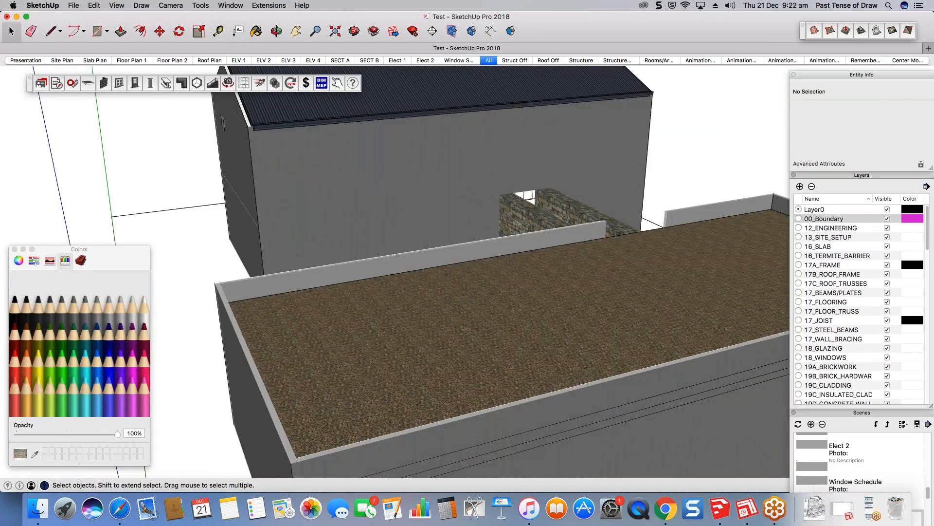
- Place a 500mm high aluminium Custom Window with 2100mm header height in the two-storey block's upper wall facing the single-storey block
{"action": "middle_click_drag", "start_coordinate": [399, 150], "coordinate": [340, 138]}
{"action": "left_click", "coordinate": [337, 132]}
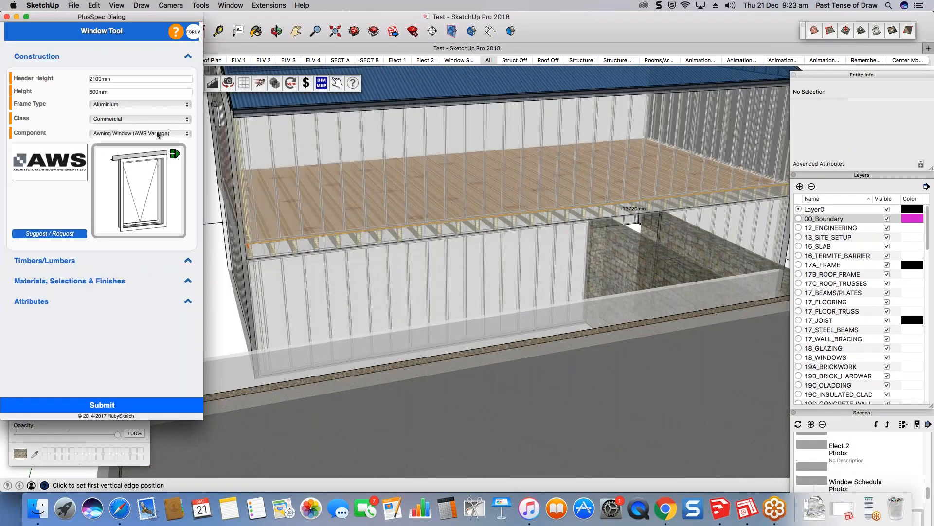
{"action": "left_click", "coordinate": [156, 133]}
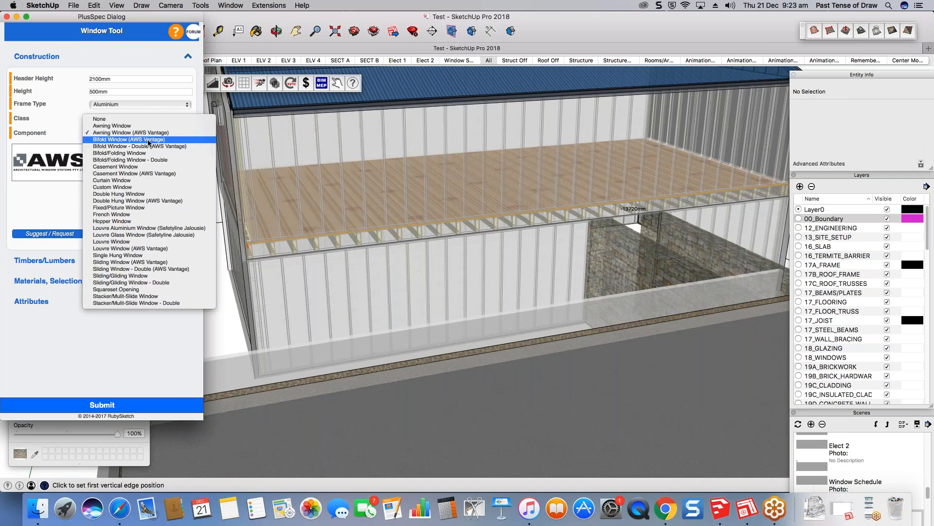
{"action": "left_click", "coordinate": [146, 187]}
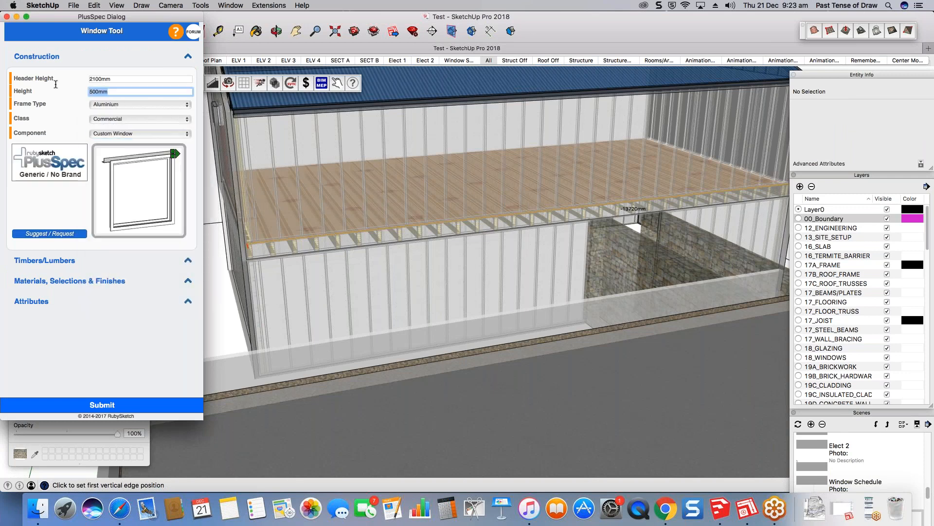
{"action": "left_click", "coordinate": [131, 409]}
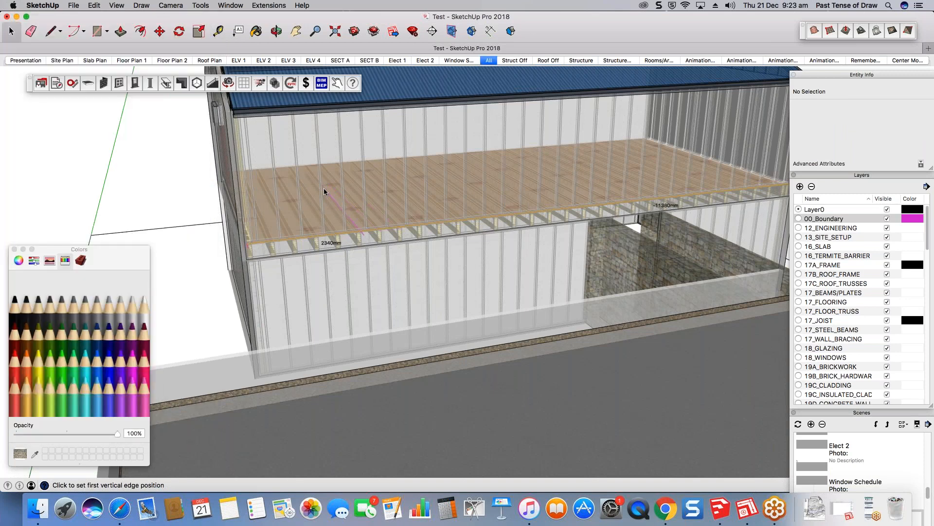
{"action": "middle_click_drag", "start_coordinate": [323, 191], "coordinate": [311, 195]}
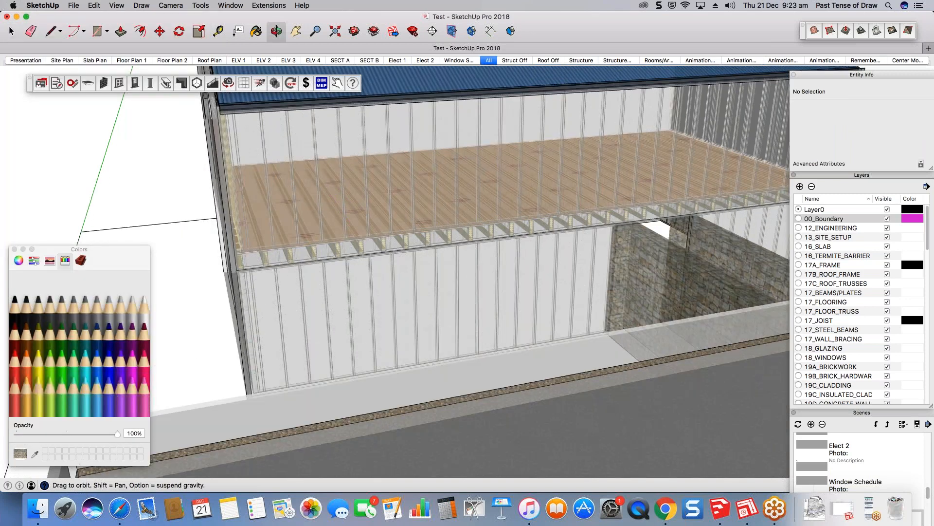
{"action": "middle_click_drag", "start_coordinate": [305, 229], "coordinate": [300, 278]}
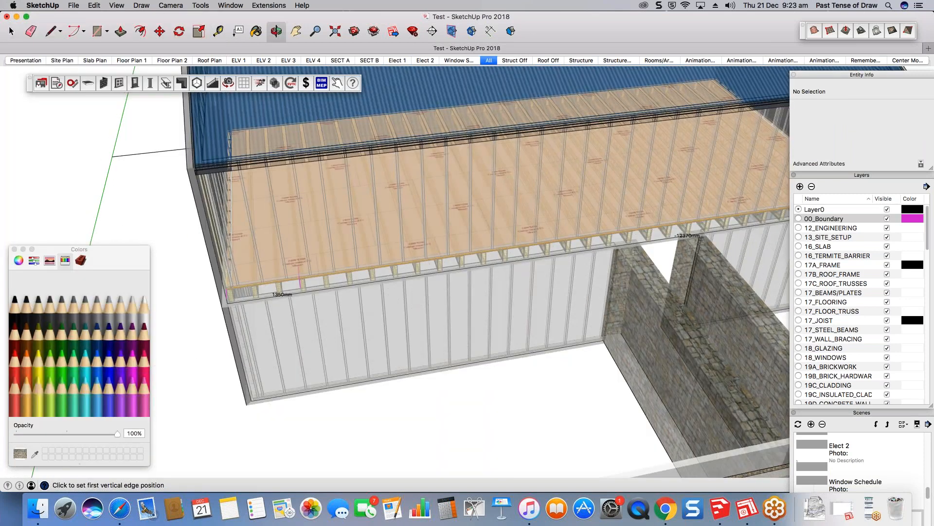
{"action": "left_click", "coordinate": [484, 215]}
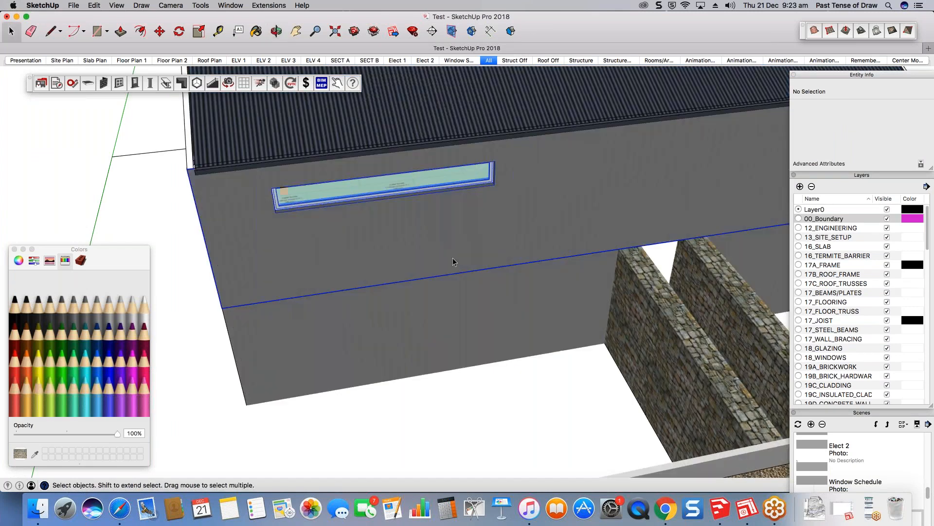
- Extend the new upper-storey window's bottom edge downward by about 1826 mm
{"action": "middle_click_drag", "start_coordinate": [482, 268], "coordinate": [492, 267]}
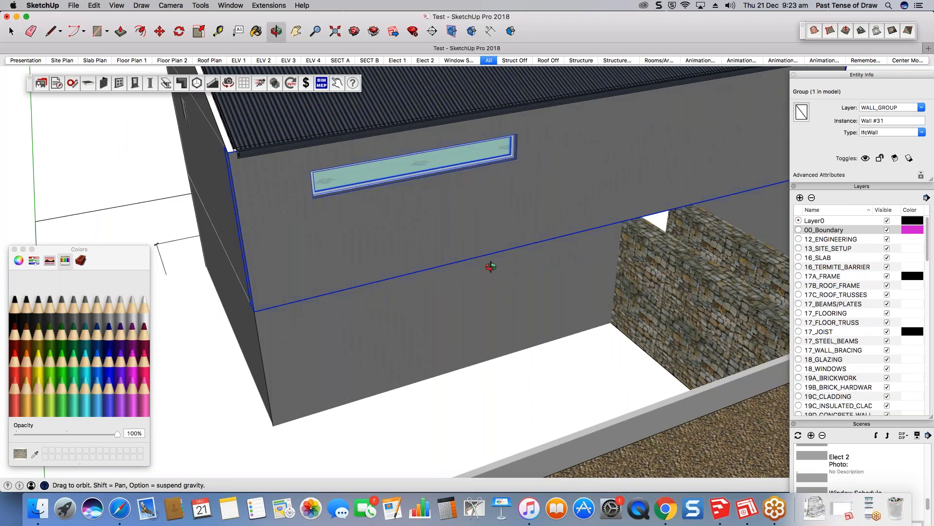
{"action": "middle_click_drag", "start_coordinate": [491, 266], "coordinate": [504, 267]}
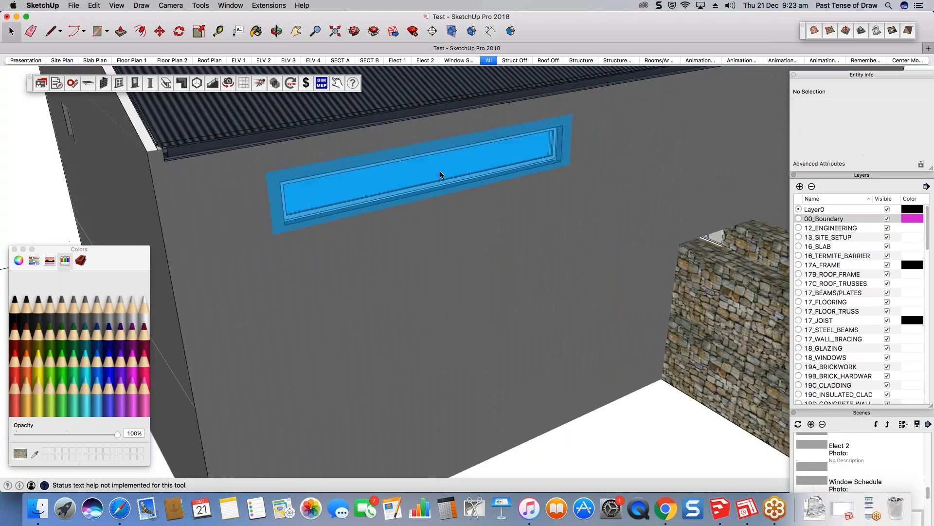
{"action": "left_click", "coordinate": [439, 178]}
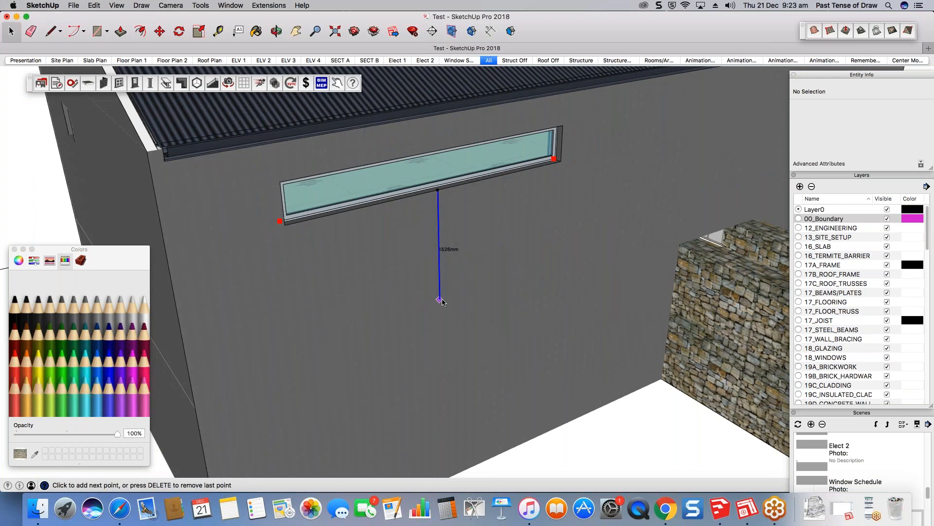
{"action": "left_click", "coordinate": [439, 300]}
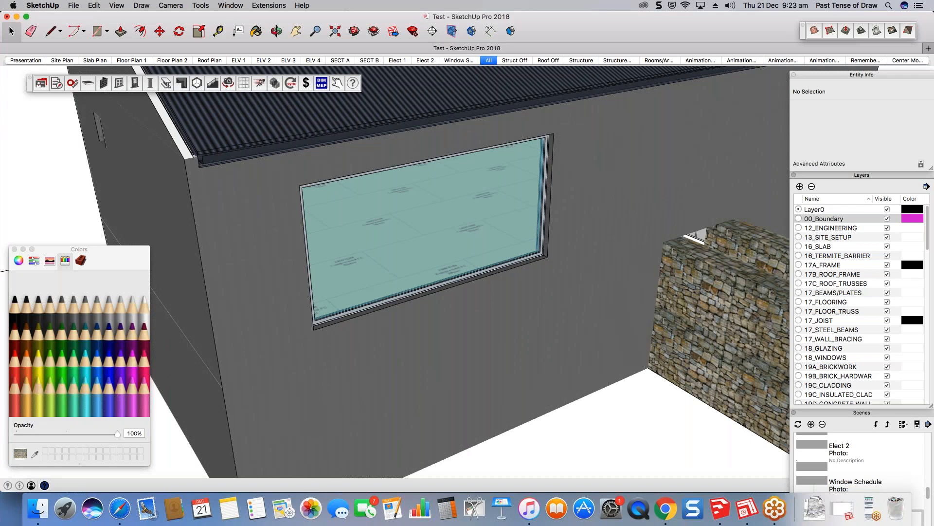
- Place a Bifold/Folding Patio Door - Double, about 3275 mm wide with 2100mm header height, in the ground-floor wall beside the gabion link wall
{"action": "scroll", "coordinate": [473, 228], "scroll_direction": "down", "scroll_amount": 3}
{"action": "middle_click_drag", "start_coordinate": [473, 226], "coordinate": [428, 282]}
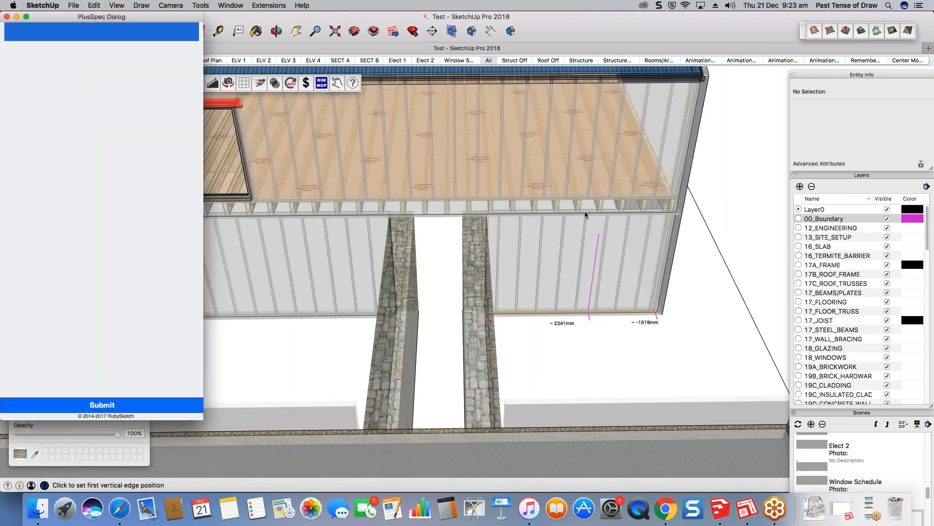
{"action": "left_click", "coordinate": [146, 92]}
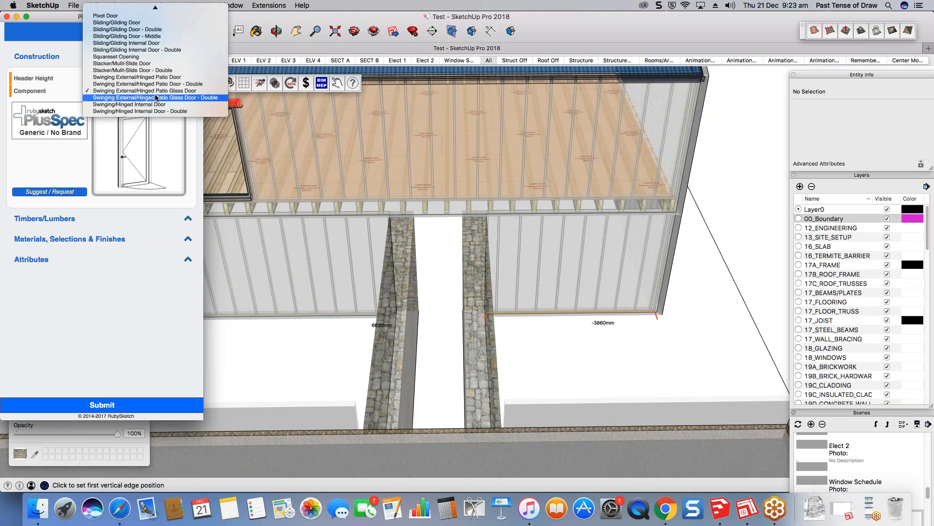
{"action": "scroll", "coordinate": [156, 98], "scroll_direction": "up", "scroll_amount": 5}
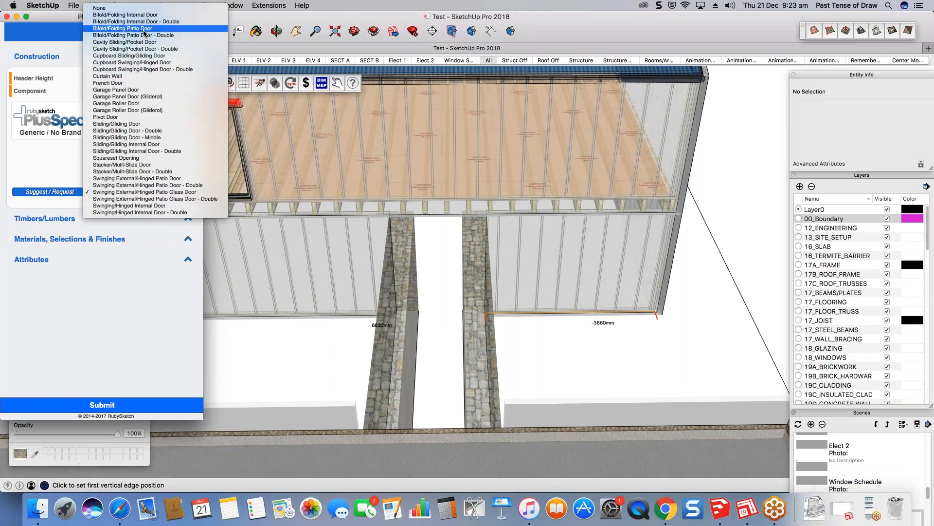
{"action": "left_click", "coordinate": [145, 35]}
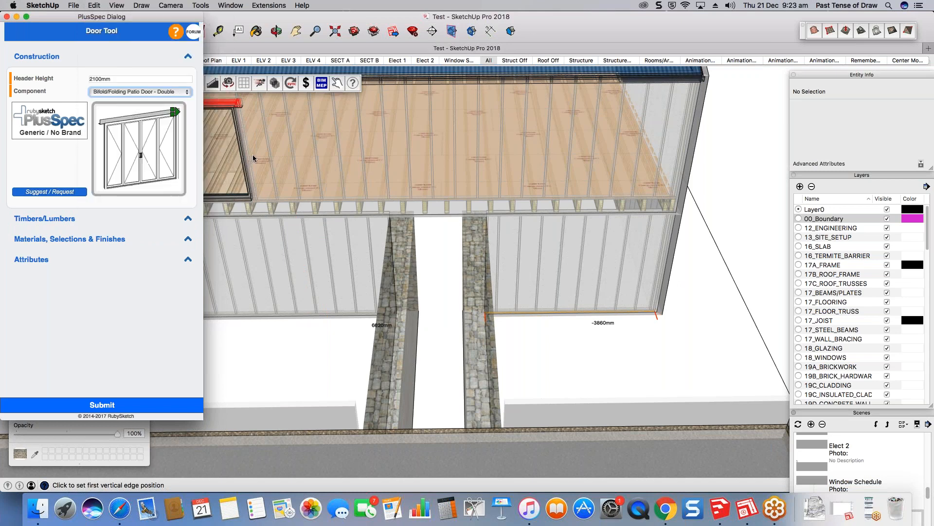
{"action": "middle_click_drag", "start_coordinate": [682, 230], "coordinate": [414, 320]}
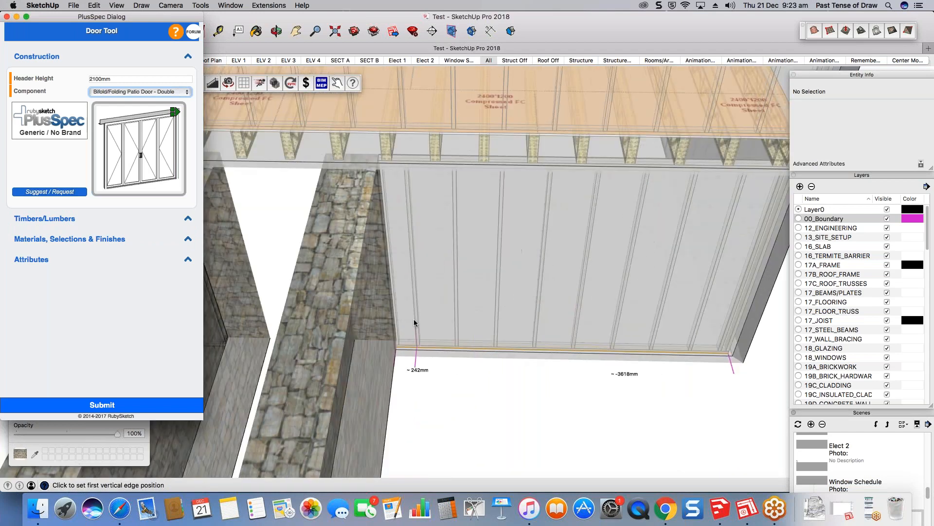
{"action": "left_click", "coordinate": [414, 319]}
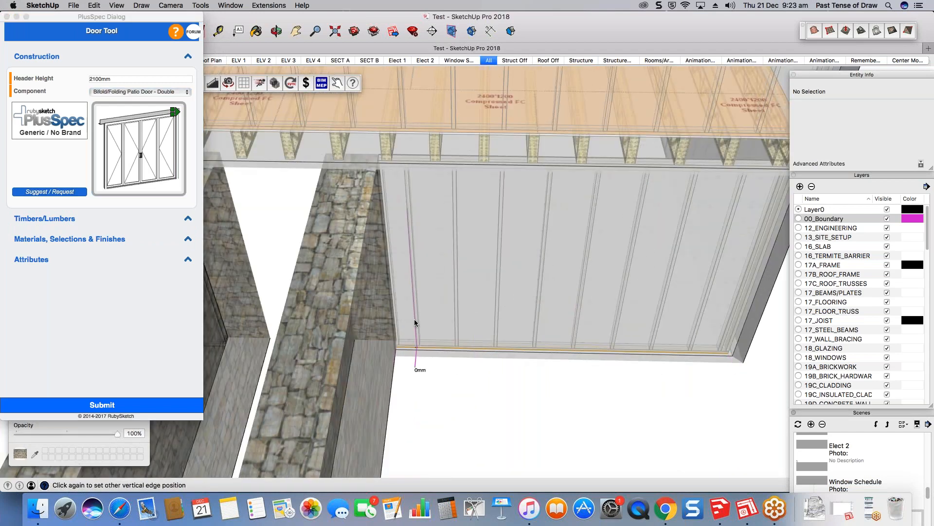
{"action": "scroll", "coordinate": [414, 321], "scroll_direction": "down", "scroll_amount": 3}
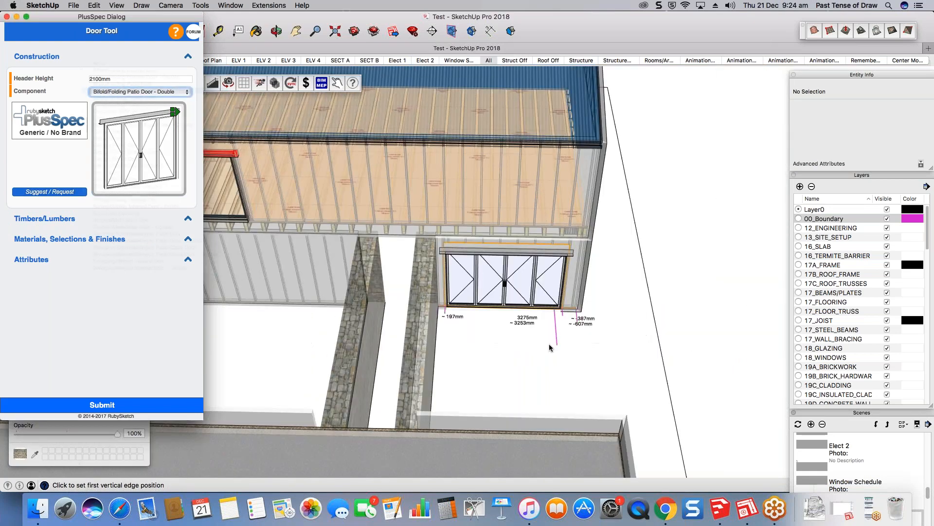
{"action": "key", "text": "space"}
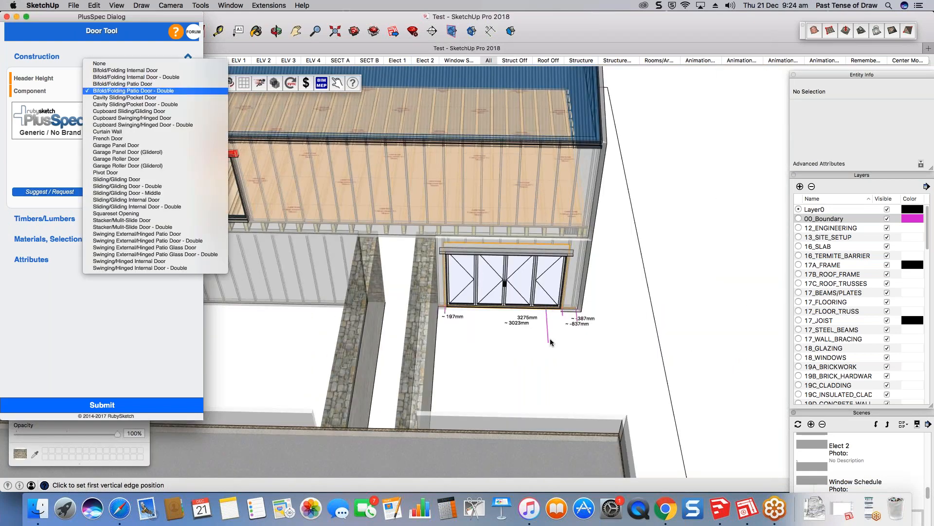
{"action": "key", "text": "Return"}
{"action": "left_click", "coordinate": [7, 17]}
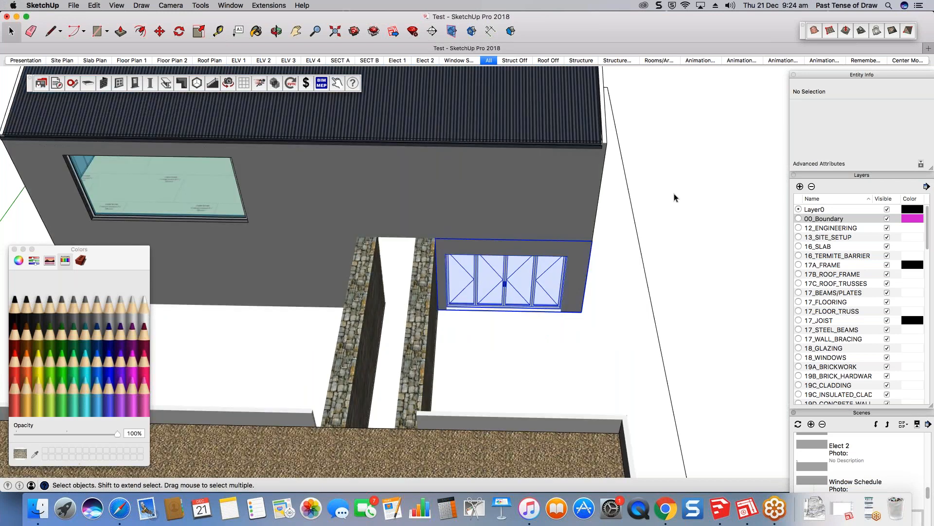
- Review both blocks from the gable end and switch to the Floor Plan 1 scene
{"action": "scroll", "coordinate": [633, 197], "scroll_direction": "down", "scroll_amount": 5}
{"action": "middle_click_drag", "start_coordinate": [614, 198], "coordinate": [436, 219]}
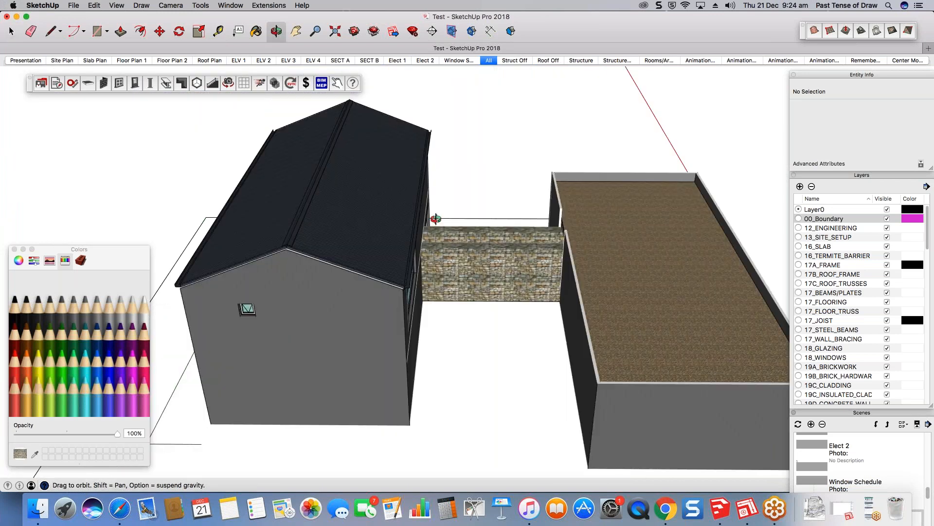
{"action": "middle_click_drag", "start_coordinate": [436, 218], "coordinate": [512, 98]}
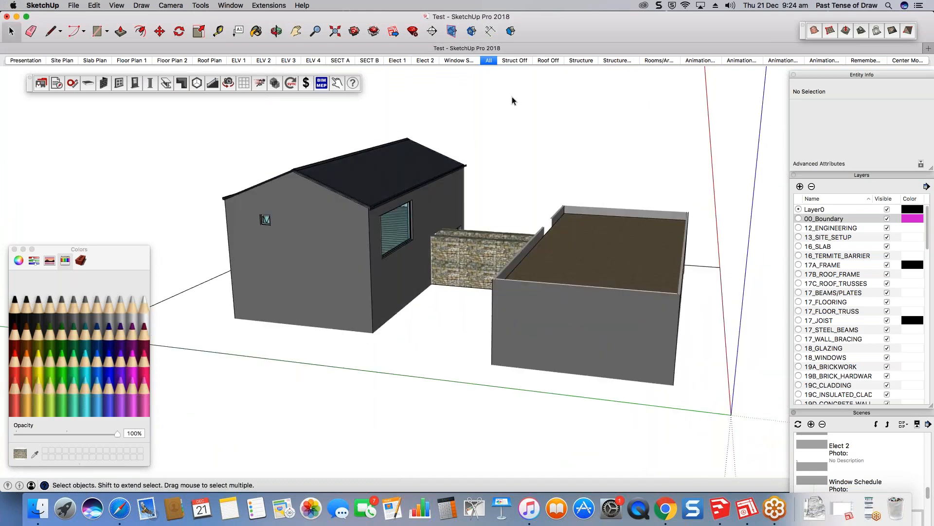
{"action": "middle_click_drag", "start_coordinate": [318, 200], "coordinate": [417, 212]}
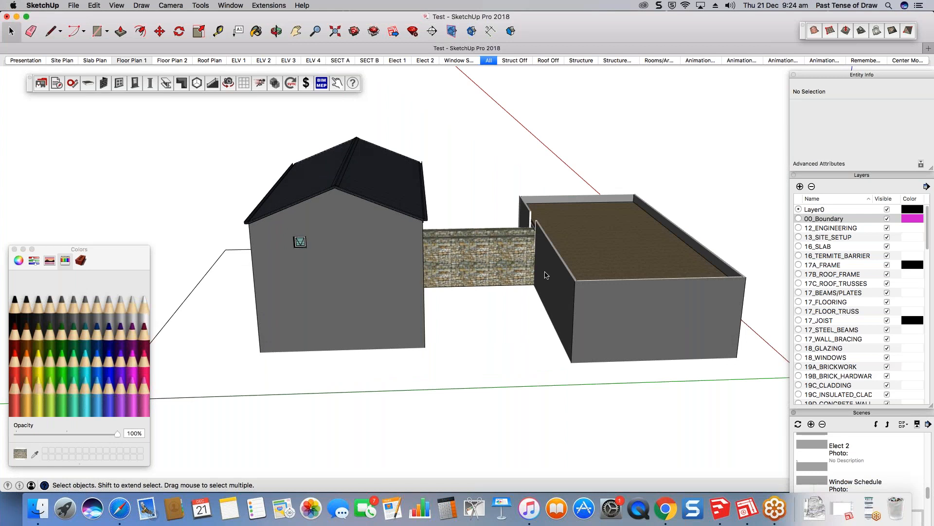
{"action": "left_click", "coordinate": [131, 60]}
- Examine the Floor Plan 1 layout of both blocks, the link walls and the bifold door opening
{"action": "scroll", "coordinate": [532, 245], "scroll_direction": "up", "scroll_amount": 3}
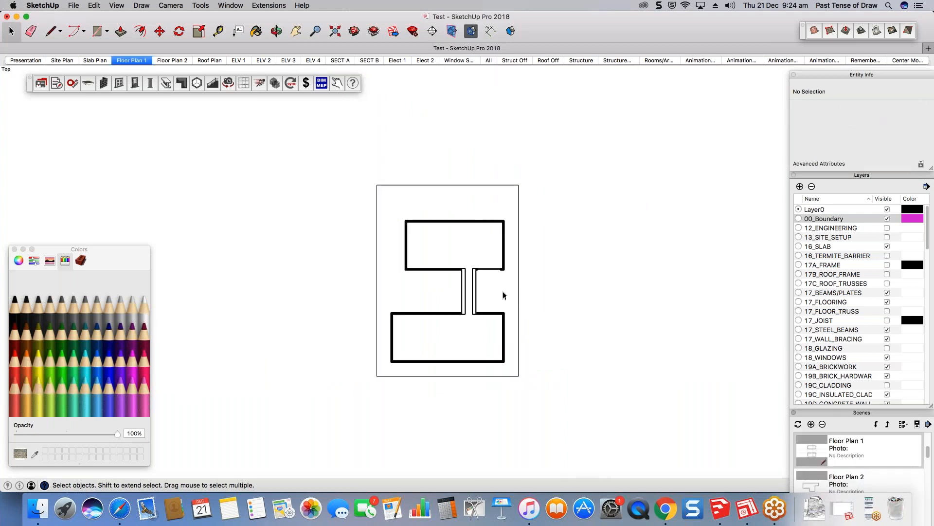
{"action": "scroll", "coordinate": [486, 314], "scroll_direction": "up", "scroll_amount": 4}
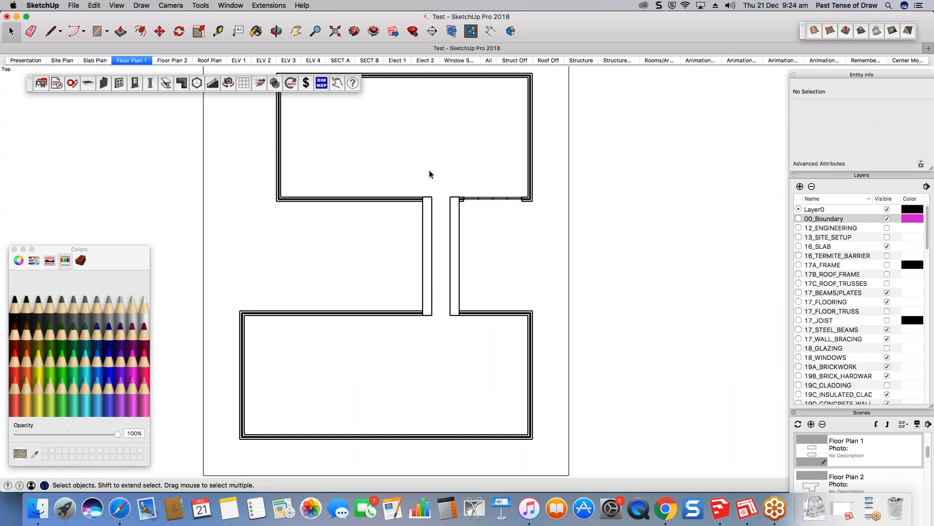
{"action": "scroll", "coordinate": [438, 185], "scroll_direction": "up", "scroll_amount": 2}
{"action": "scroll", "coordinate": [456, 194], "scroll_direction": "down", "scroll_amount": 5}
{"action": "middle_click_drag", "start_coordinate": [457, 194], "coordinate": [539, 86]}
{"action": "left_click", "coordinate": [143, 62]}
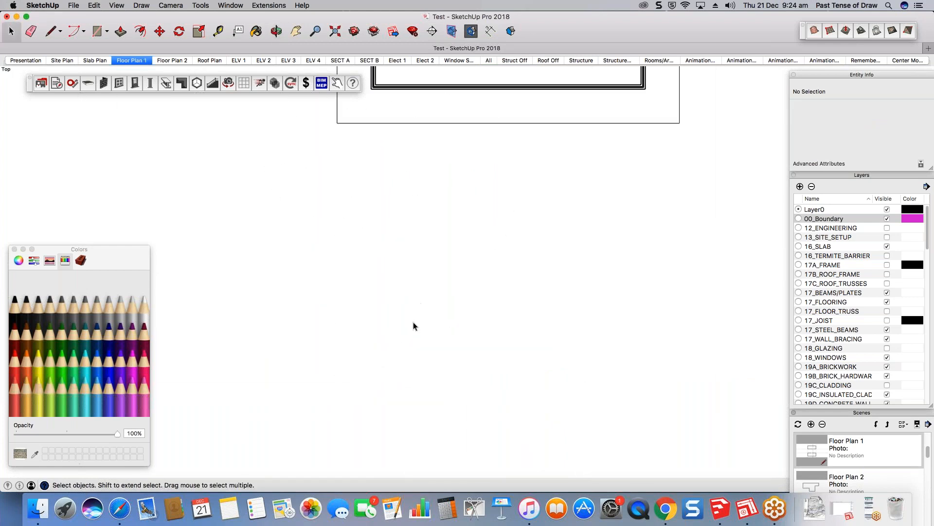
{"action": "scroll", "coordinate": [412, 323], "scroll_direction": "down", "scroll_amount": 6}
{"action": "scroll", "coordinate": [437, 253], "scroll_direction": "up", "scroll_amount": 1}
{"action": "scroll", "coordinate": [437, 254], "scroll_direction": "up", "scroll_amount": 3}
{"action": "scroll", "coordinate": [433, 317], "scroll_direction": "down", "scroll_amount": 4}
{"action": "scroll", "coordinate": [431, 314], "scroll_direction": "up", "scroll_amount": 4}
{"action": "scroll", "coordinate": [426, 292], "scroll_direction": "down", "scroll_amount": 4}
{"action": "scroll", "coordinate": [423, 278], "scroll_direction": "up", "scroll_amount": 5}
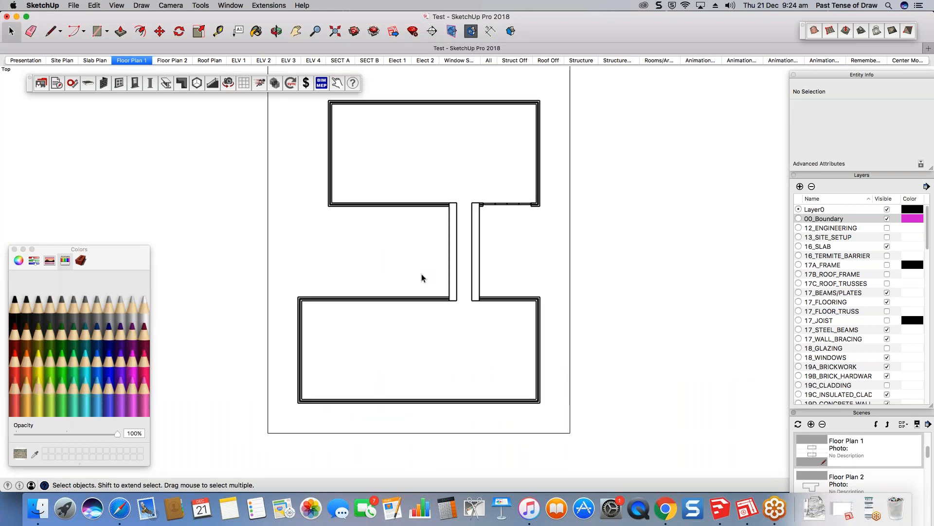
{"action": "scroll", "coordinate": [432, 231], "scroll_direction": "down", "scroll_amount": 2}
{"action": "scroll", "coordinate": [430, 246], "scroll_direction": "up", "scroll_amount": 3}
{"action": "scroll", "coordinate": [428, 261], "scroll_direction": "down", "scroll_amount": 2}
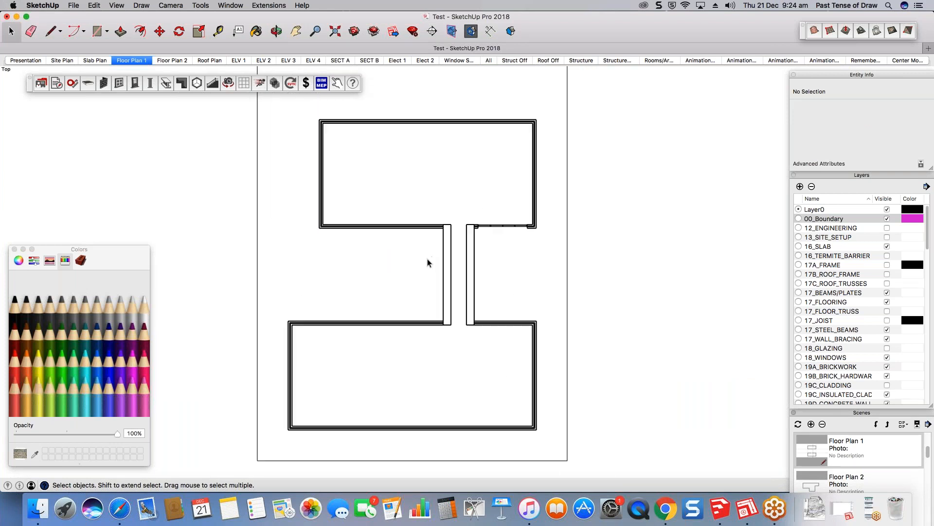
{"action": "middle_click_drag", "start_coordinate": [377, 263], "coordinate": [413, 267], "text": "shift"}
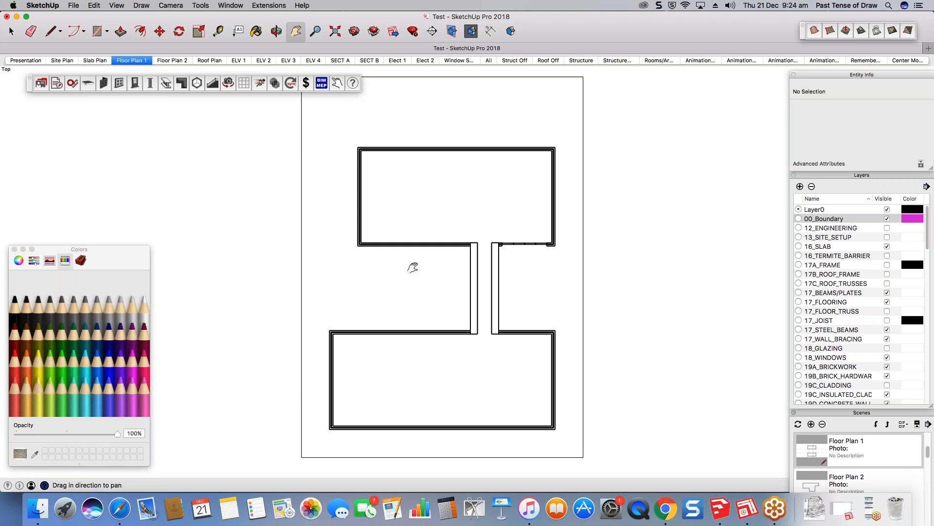
{"action": "scroll", "coordinate": [516, 292], "scroll_direction": "down", "scroll_amount": 5}
{"action": "scroll", "coordinate": [592, 358], "scroll_direction": "up", "scroll_amount": 3}
{"action": "scroll", "coordinate": [575, 343], "scroll_direction": "down", "scroll_amount": 3}
{"action": "scroll", "coordinate": [370, 204], "scroll_direction": "up", "scroll_amount": 5}
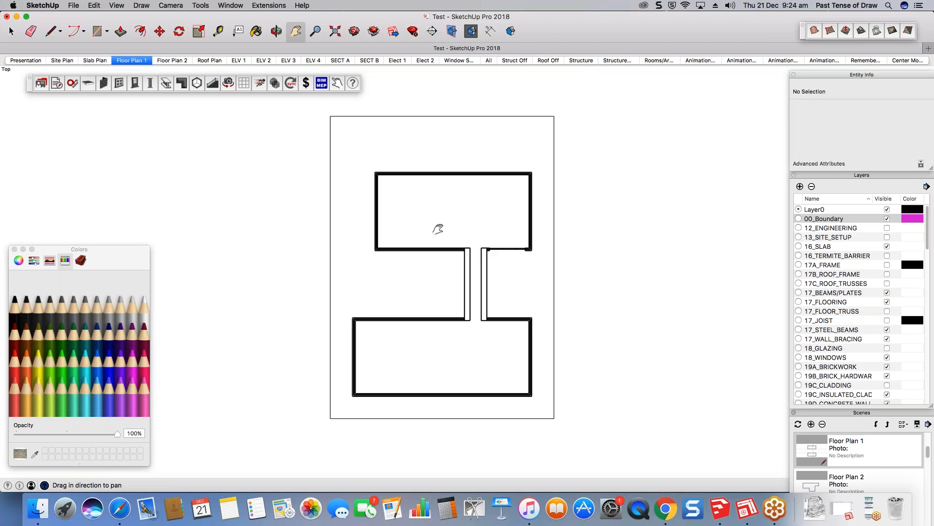
{"action": "scroll", "coordinate": [425, 287], "scroll_direction": "up", "scroll_amount": 1}
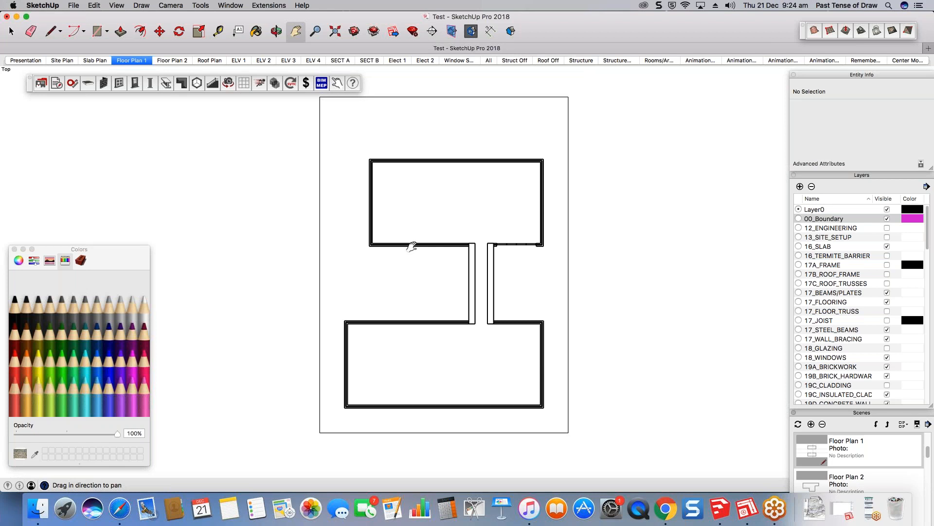
- Collapse the layer list and show the Site Plan scene's saved properties in the scene manager
{"action": "key", "text": "space"}
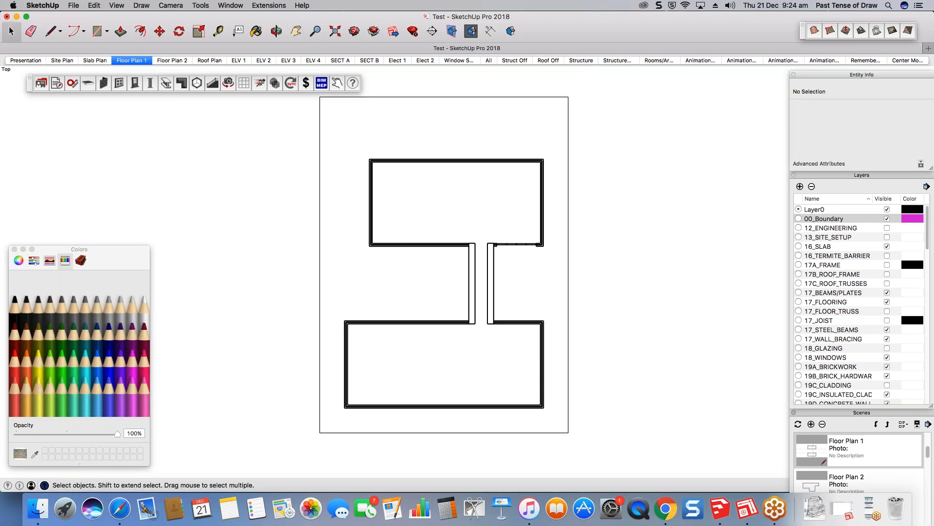
{"action": "left_click", "coordinate": [858, 175]}
{"action": "left_click_drag", "start_coordinate": [929, 219], "coordinate": [930, 209]}
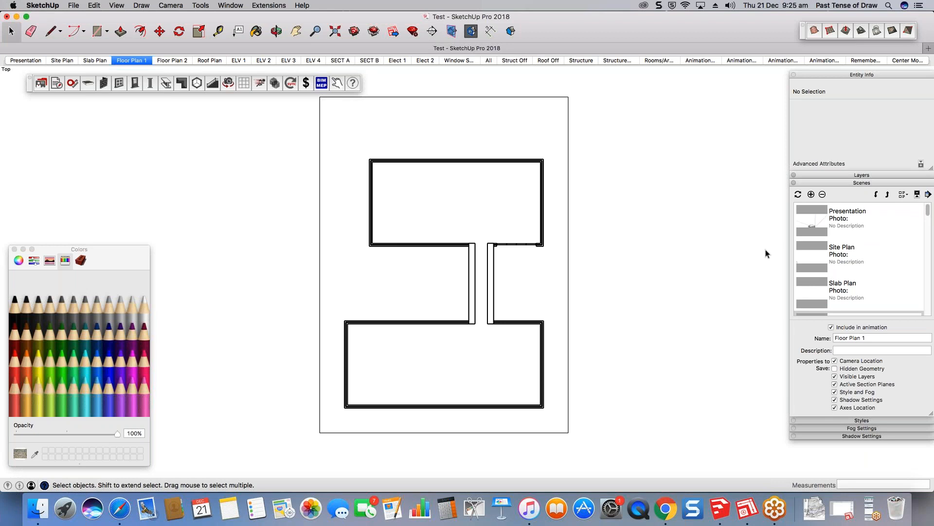
{"action": "left_click", "coordinate": [842, 252]}
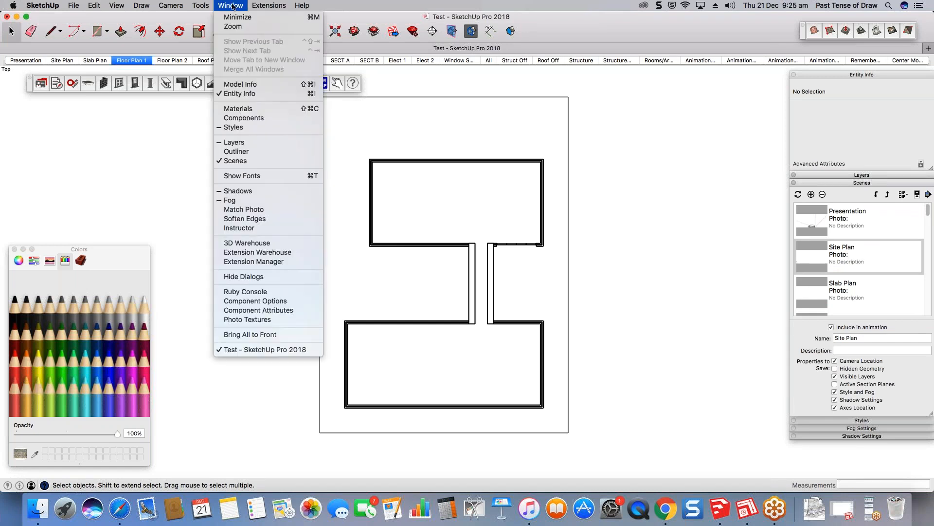
{"action": "left_click", "coordinate": [561, 16]}
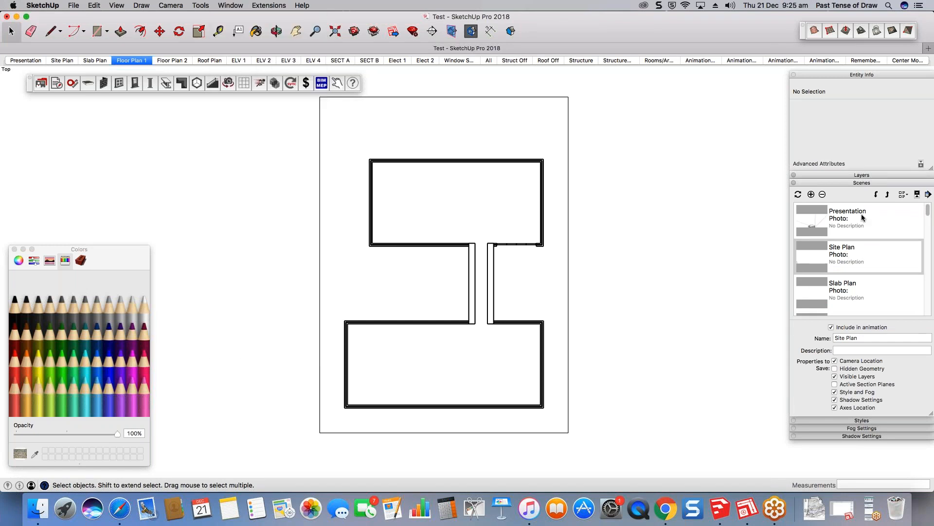
- Select the Site Plan through Roof Plan scenes together and switch their saved Camera Location property off and on again
{"action": "left_click_drag", "start_coordinate": [928, 209], "coordinate": [928, 227]}
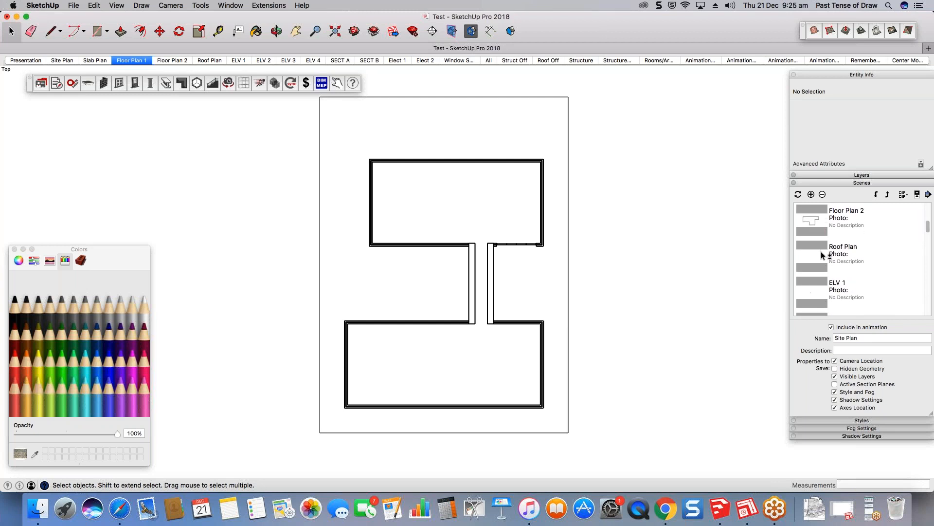
{"action": "left_click", "coordinate": [821, 252], "text": "shift"}
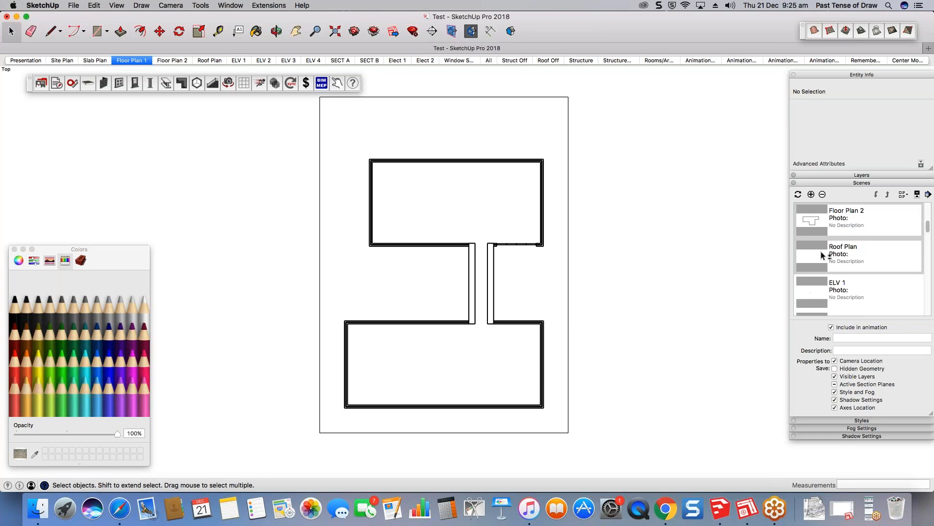
{"action": "left_click_drag", "start_coordinate": [929, 227], "coordinate": [928, 211]}
{"action": "scroll", "coordinate": [929, 212], "scroll_direction": "down", "scroll_amount": 3}
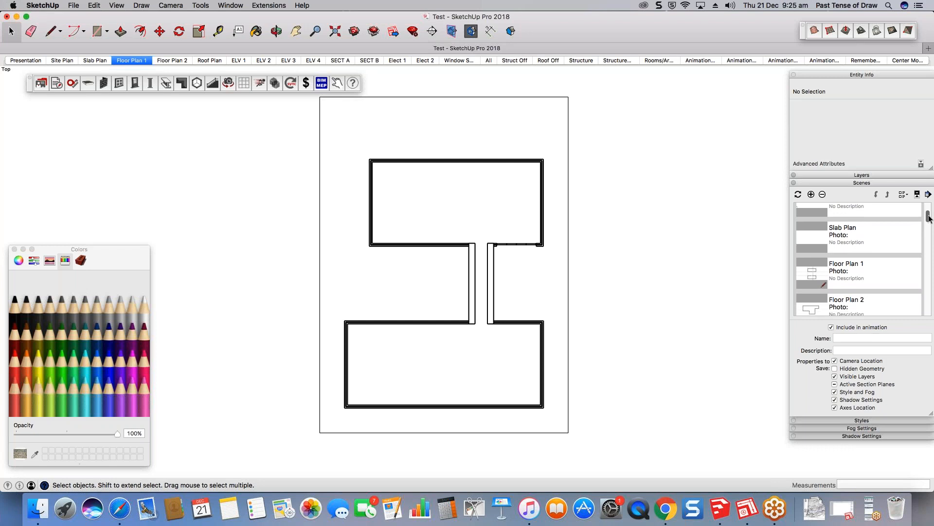
{"action": "left_click", "coordinate": [917, 195]}
{"action": "left_click", "coordinate": [917, 195]}
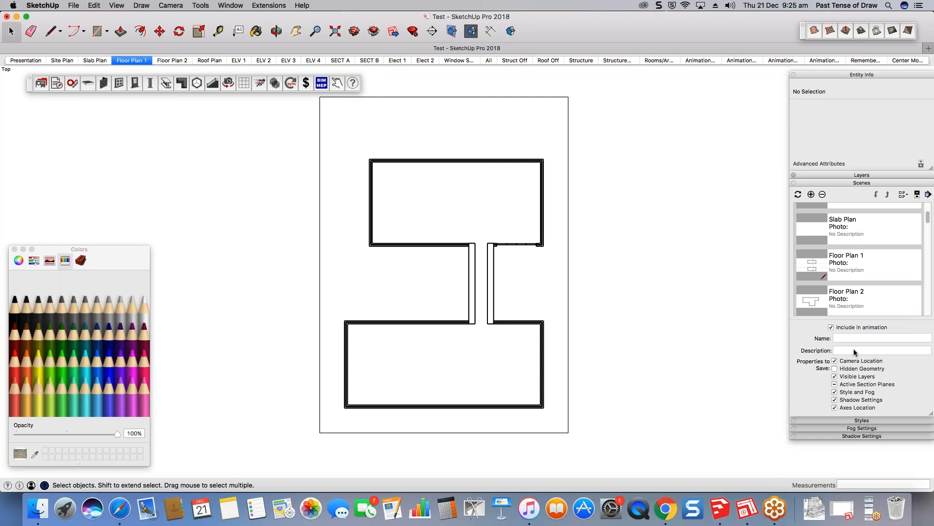
{"action": "left_click", "coordinate": [834, 361]}
{"action": "left_click", "coordinate": [835, 361]}
- Check the Floor Plan 2, Slab Plan and Roof Plan scenes, finishing on Floor Plan 1
{"action": "left_click", "coordinate": [173, 62]}
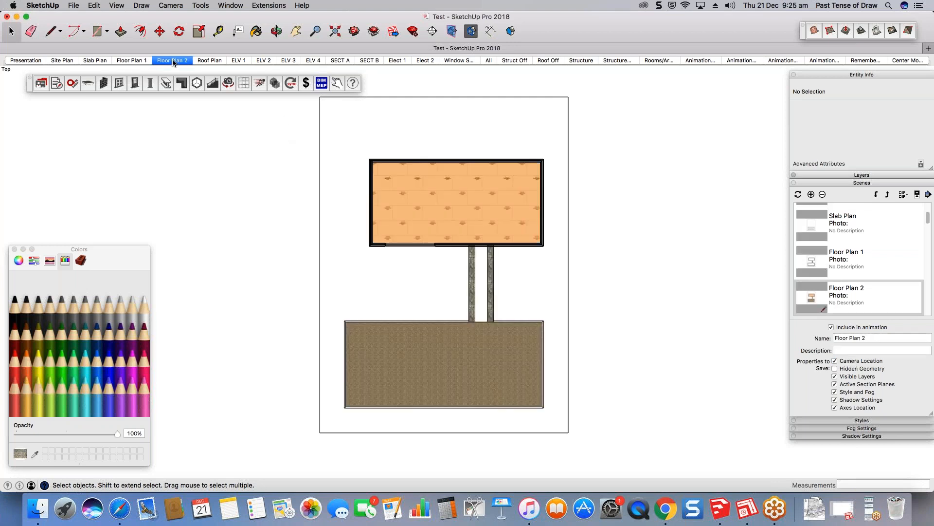
{"action": "left_click", "coordinate": [92, 62]}
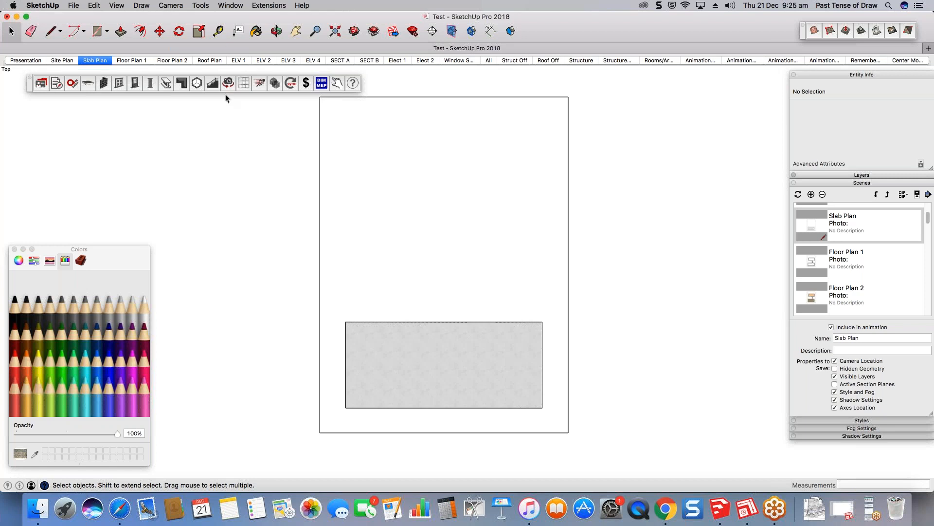
{"action": "left_click", "coordinate": [216, 62]}
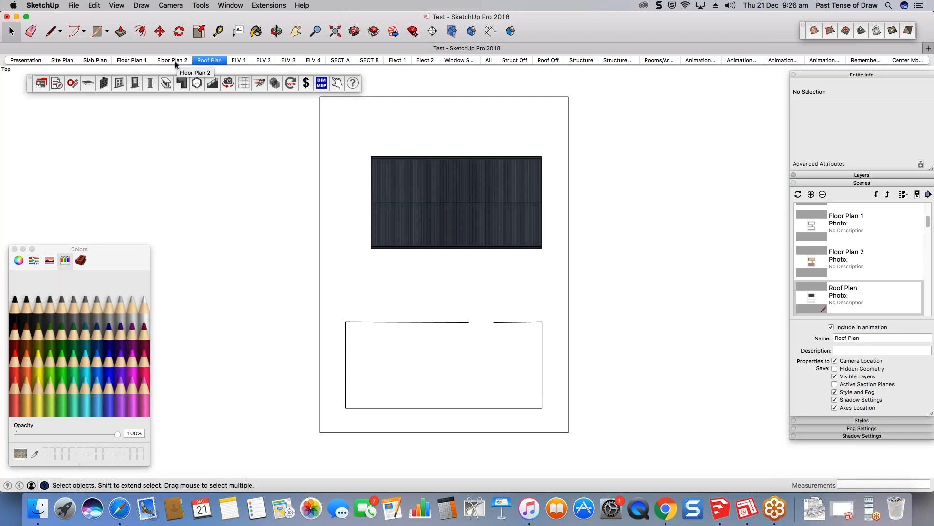
{"action": "left_click", "coordinate": [130, 61]}
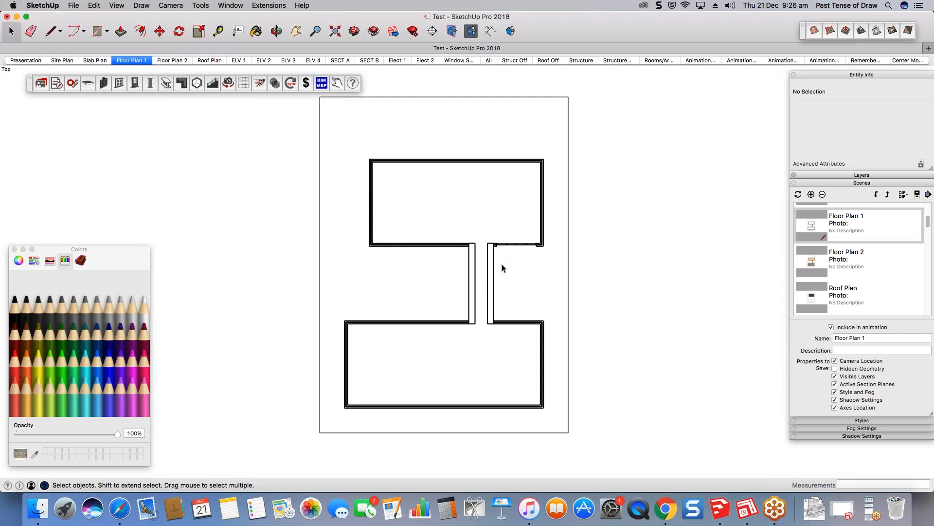
- Make the 33_FURNITURE layer visible and update the Floor Plan 1 scene with it
{"action": "left_click", "coordinate": [853, 183]}
{"action": "left_click", "coordinate": [881, 175]}
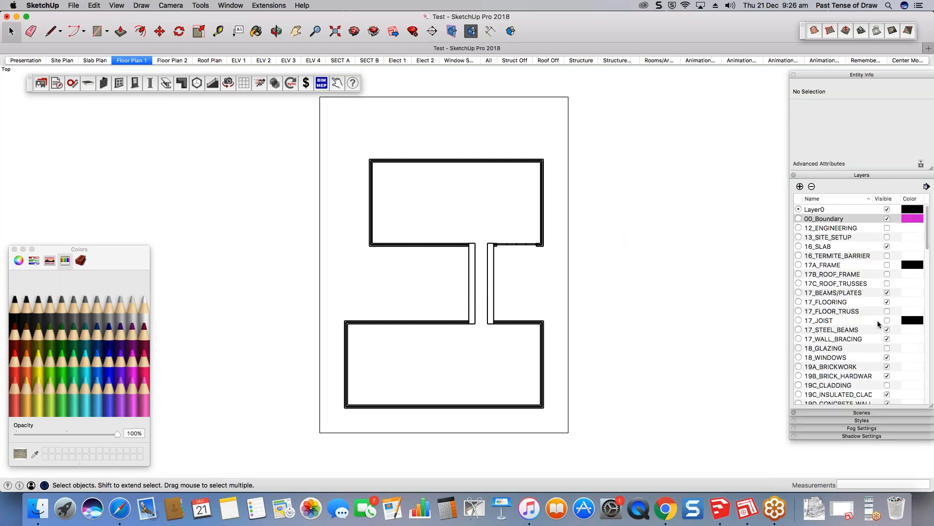
{"action": "scroll", "coordinate": [878, 320], "scroll_direction": "down", "scroll_amount": 10}
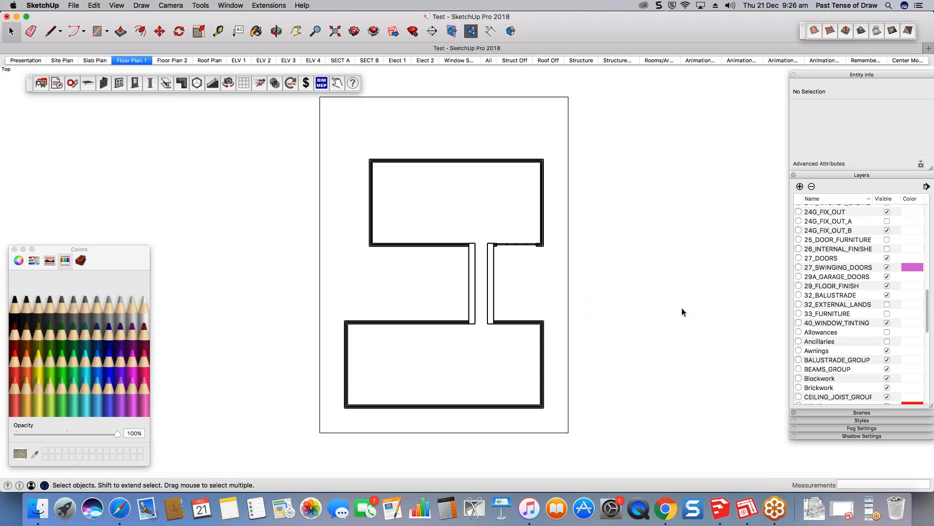
{"action": "left_click", "coordinate": [887, 313]}
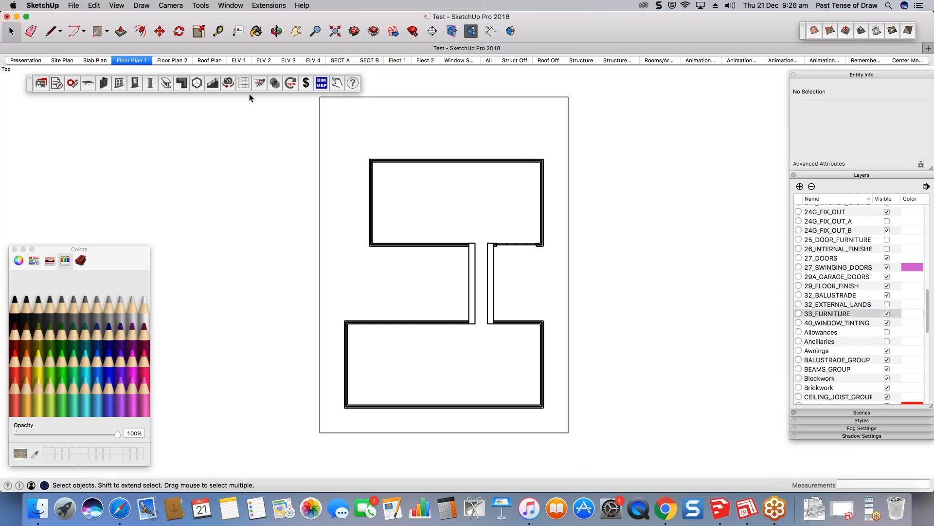
{"action": "right_click", "coordinate": [135, 59]}
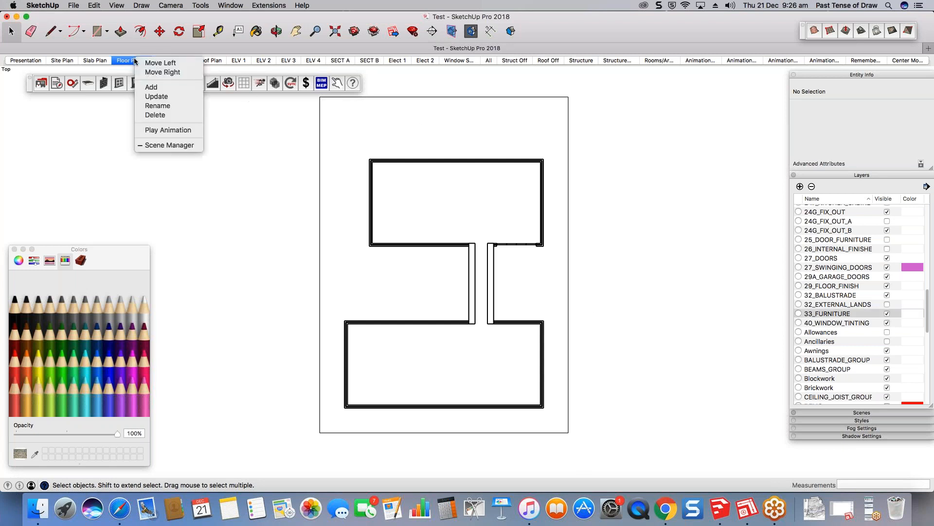
{"action": "left_click", "coordinate": [179, 98]}
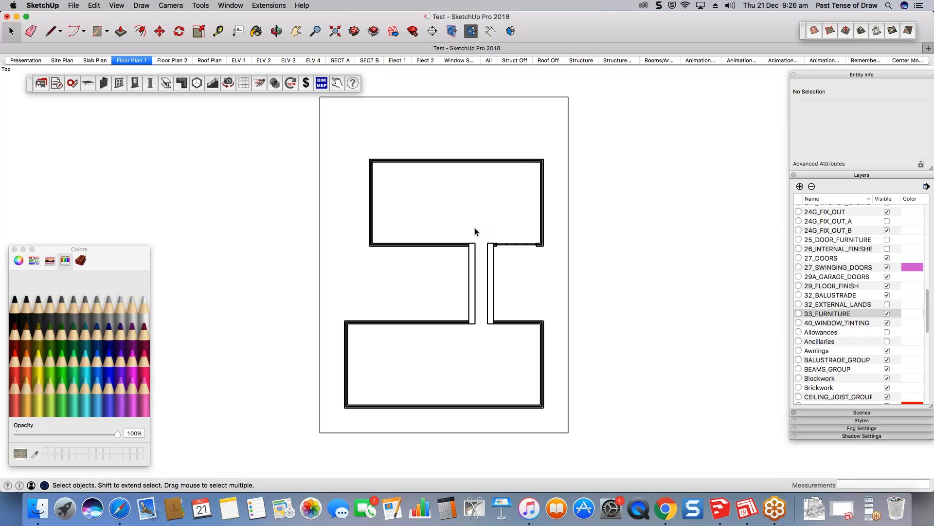
- Inspect the junction of the link walls and the upper block, and restore the Floor Plan 1 scene's saved view
{"action": "scroll", "coordinate": [476, 232], "scroll_direction": "down", "scroll_amount": 10}
{"action": "scroll", "coordinate": [477, 240], "scroll_direction": "up", "scroll_amount": 5}
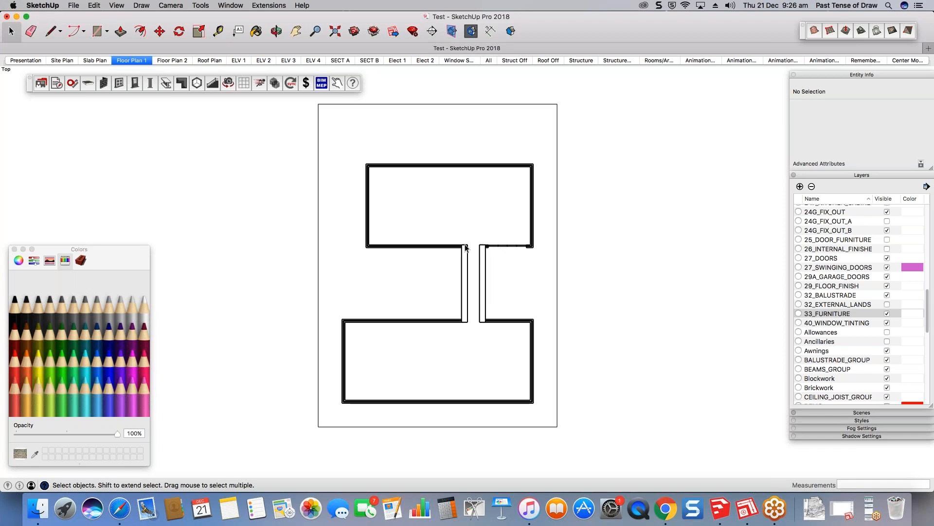
{"action": "scroll", "coordinate": [480, 201], "scroll_direction": "up", "scroll_amount": 3}
{"action": "scroll", "coordinate": [482, 201], "scroll_direction": "down", "scroll_amount": 2}
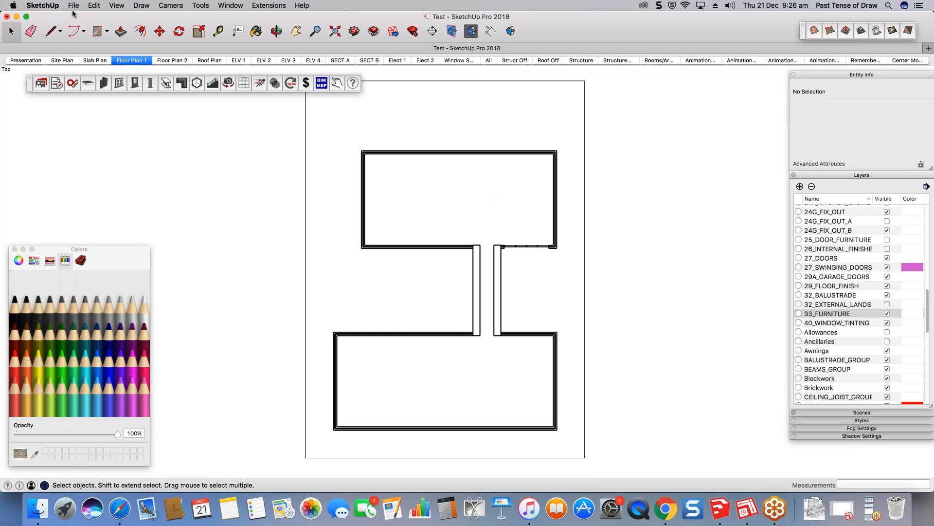
{"action": "left_click", "coordinate": [131, 60]}
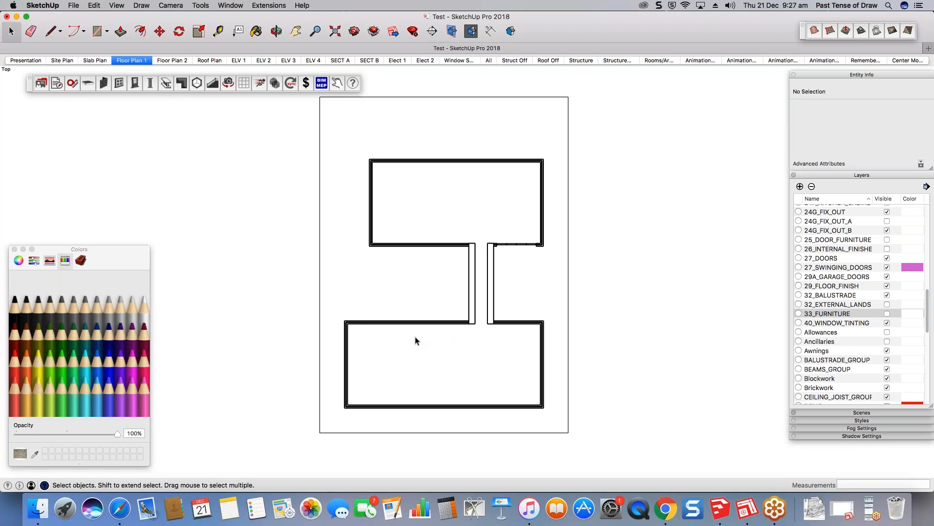
- Show section planes and apply PlusSpec section hatching to the Floor Plan 1 section plane with the preset face options, and return to that scene
{"action": "middle_click_drag", "start_coordinate": [408, 341], "coordinate": [521, 192]}
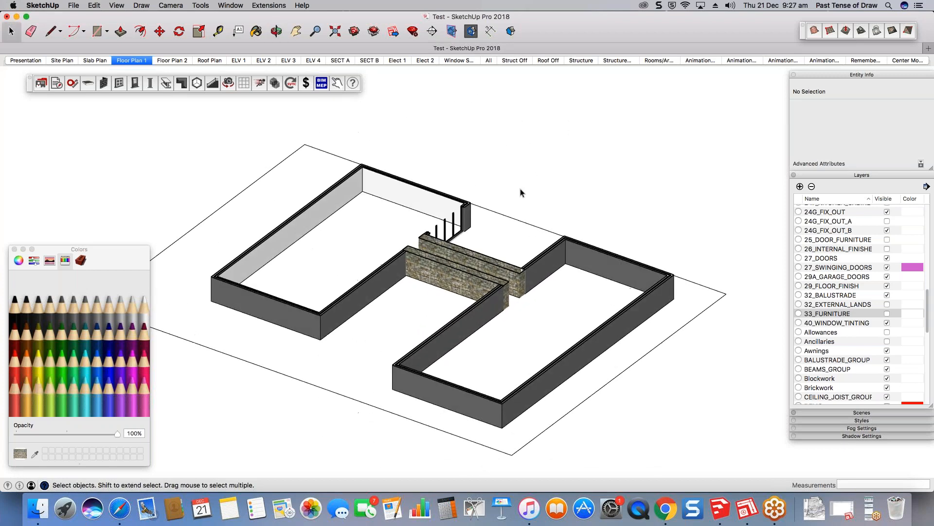
{"action": "left_click", "coordinate": [458, 33]}
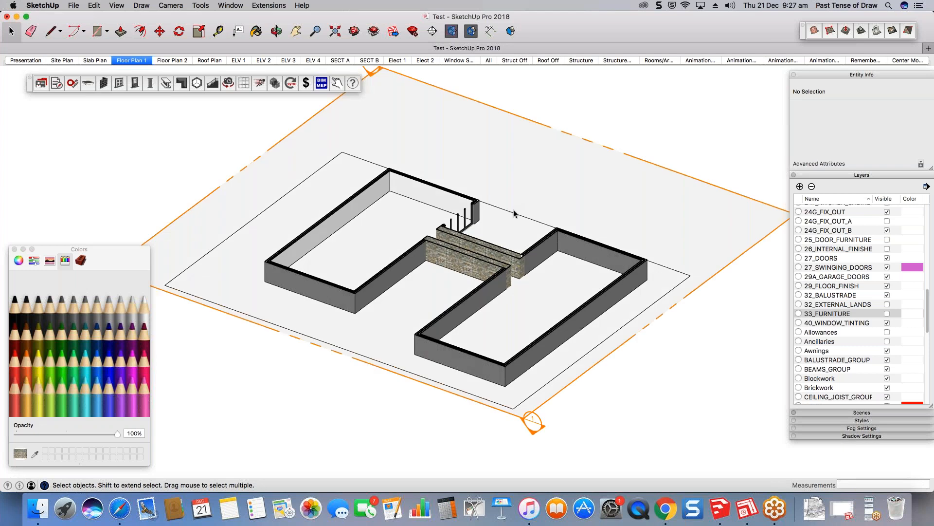
{"action": "right_click", "coordinate": [700, 220]}
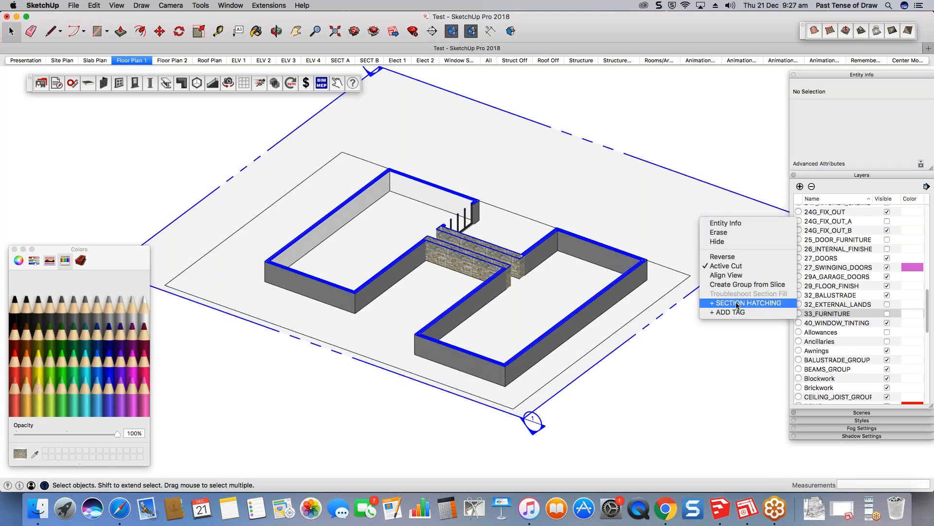
{"action": "left_click", "coordinate": [748, 303]}
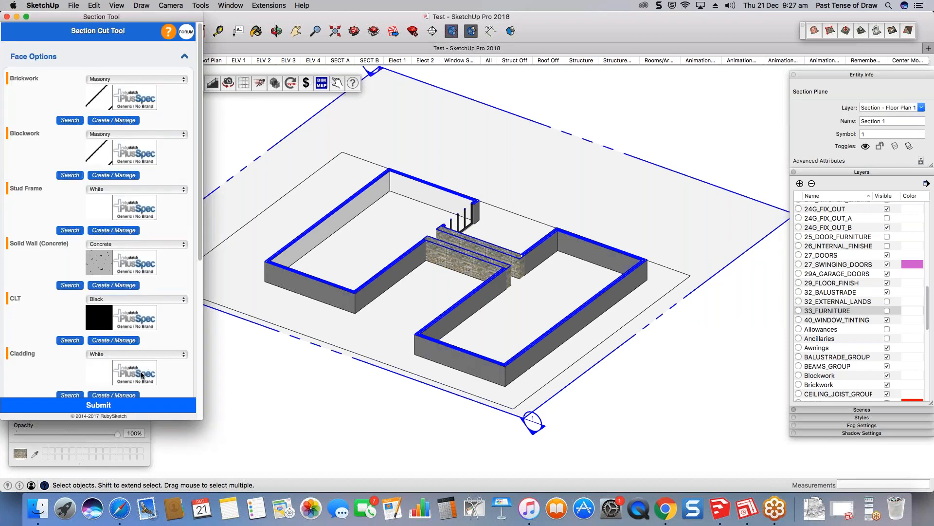
{"action": "left_click", "coordinate": [98, 405]}
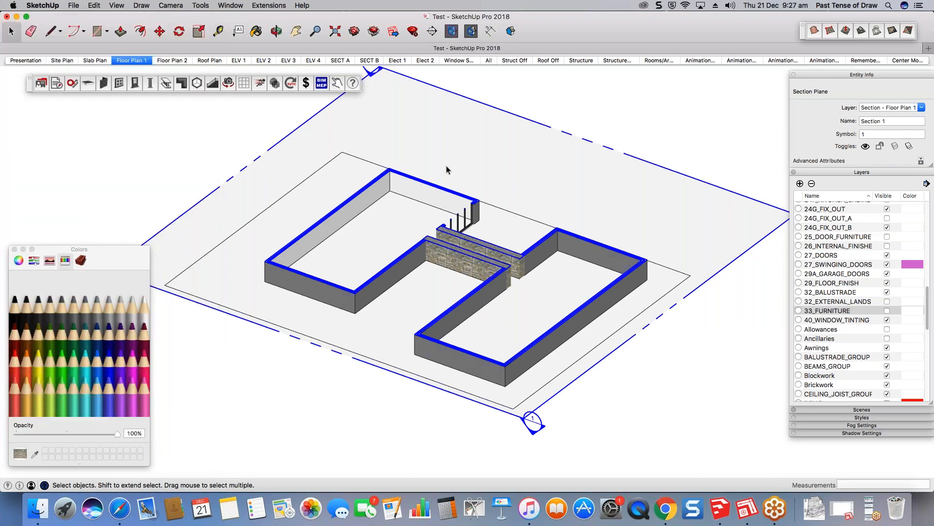
{"action": "left_click", "coordinate": [148, 61]}
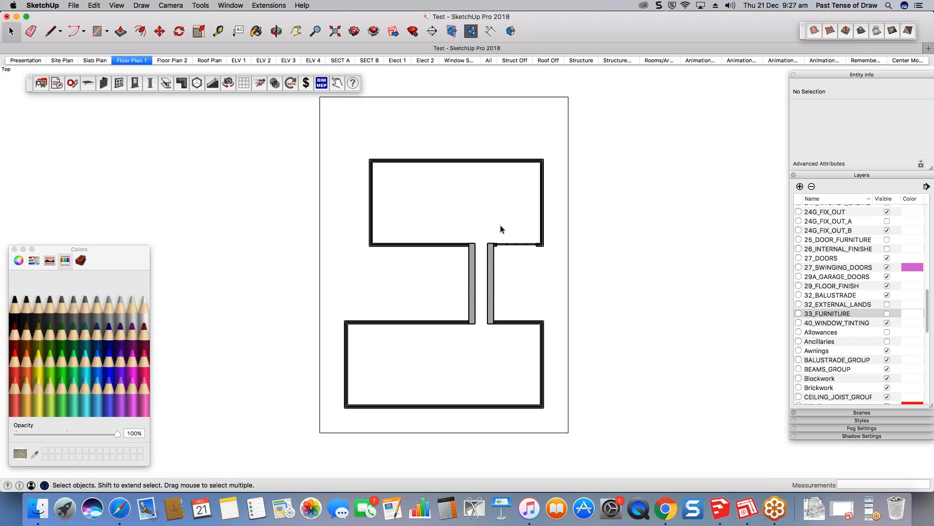
- Examine the hatched section cuts of the link walls and the cavity walls of both blocks in plan and 3D
{"action": "scroll", "coordinate": [494, 250], "scroll_direction": "up", "scroll_amount": 5}
{"action": "scroll", "coordinate": [521, 240], "scroll_direction": "up", "scroll_amount": 3}
{"action": "scroll", "coordinate": [591, 232], "scroll_direction": "down", "scroll_amount": 6}
{"action": "scroll", "coordinate": [536, 257], "scroll_direction": "up", "scroll_amount": 5}
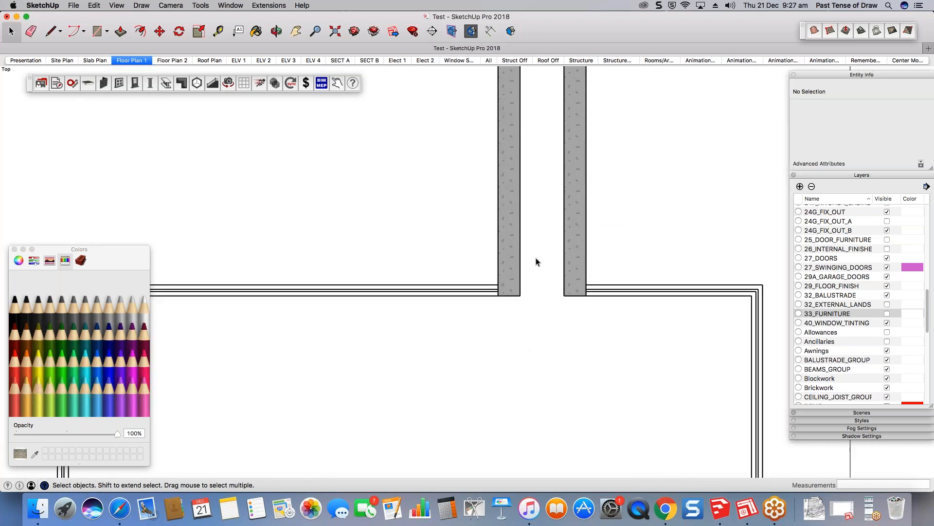
{"action": "scroll", "coordinate": [536, 258], "scroll_direction": "down", "scroll_amount": 4}
{"action": "middle_click_drag", "start_coordinate": [507, 363], "coordinate": [281, 191]}
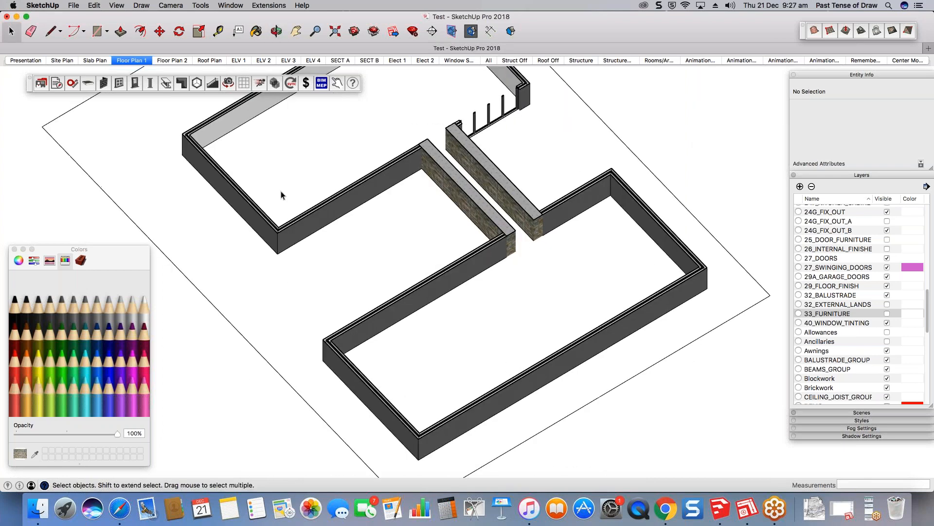
{"action": "scroll", "coordinate": [281, 191], "scroll_direction": "up", "scroll_amount": 3}
{"action": "scroll", "coordinate": [280, 203], "scroll_direction": "up", "scroll_amount": 2}
{"action": "scroll", "coordinate": [298, 219], "scroll_direction": "up", "scroll_amount": 2}
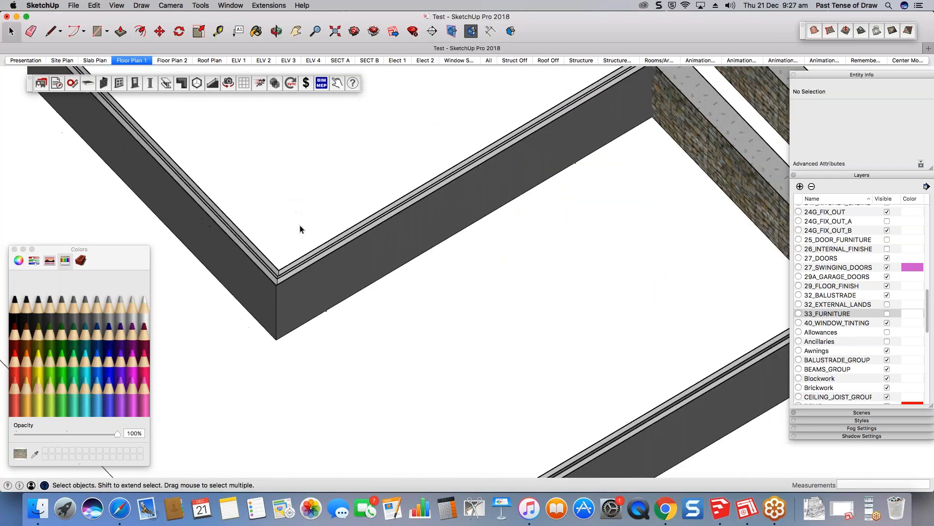
{"action": "scroll", "coordinate": [300, 225], "scroll_direction": "up", "scroll_amount": 3}
{"action": "scroll", "coordinate": [300, 226], "scroll_direction": "up", "scroll_amount": 1}
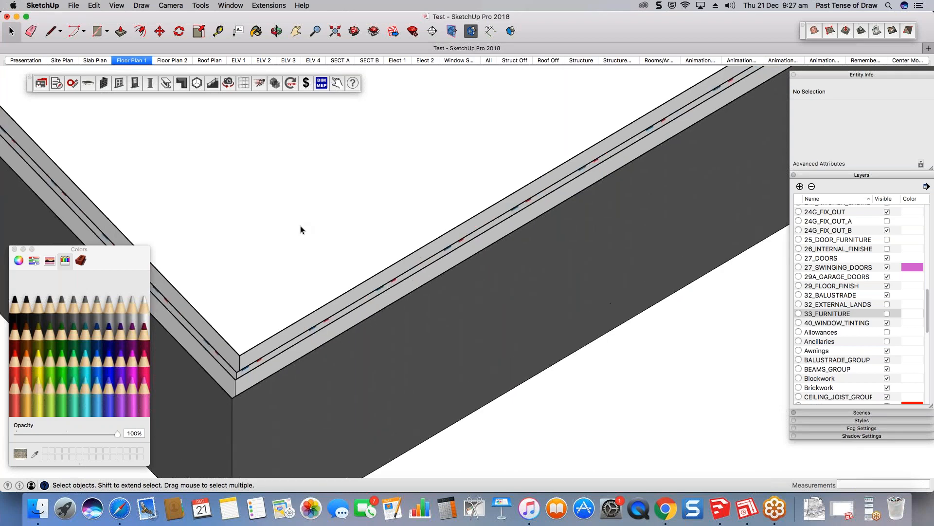
{"action": "scroll", "coordinate": [302, 225], "scroll_direction": "down", "scroll_amount": 5}
- Apply PlusSpec section hatching with the preset face options to the Floor Plan 2 section plane and check the upper-floor wall hatching in that scene
{"action": "left_click", "coordinate": [188, 62]}
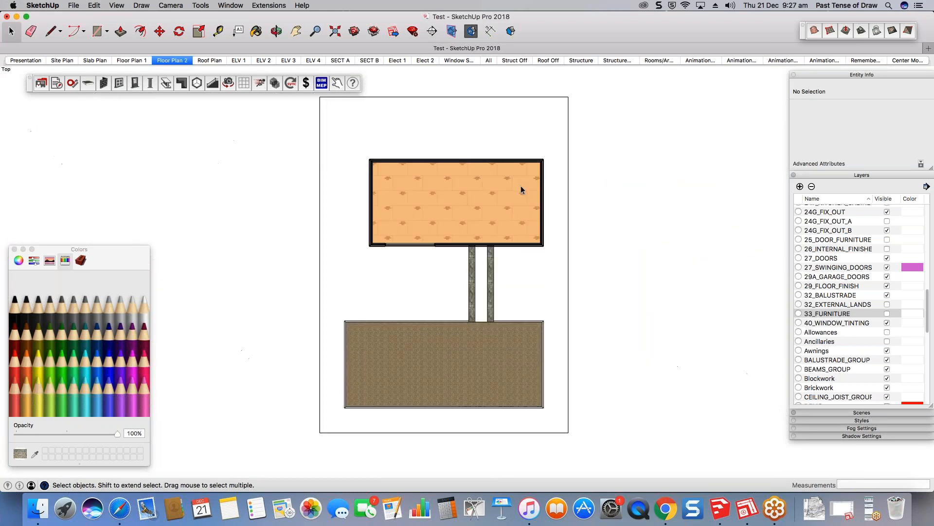
{"action": "scroll", "coordinate": [458, 170], "scroll_direction": "up", "scroll_amount": 4}
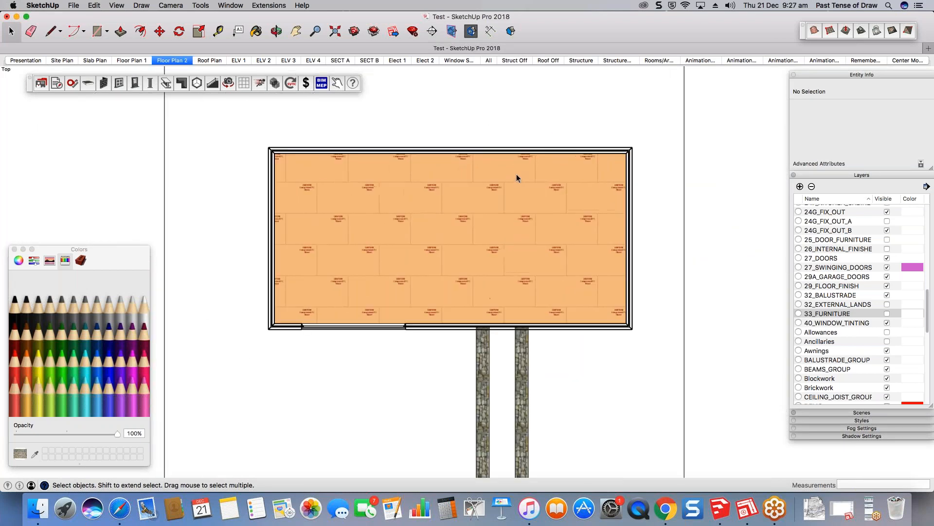
{"action": "scroll", "coordinate": [517, 177], "scroll_direction": "up", "scroll_amount": 1}
{"action": "middle_click_drag", "start_coordinate": [518, 174], "coordinate": [763, 34]}
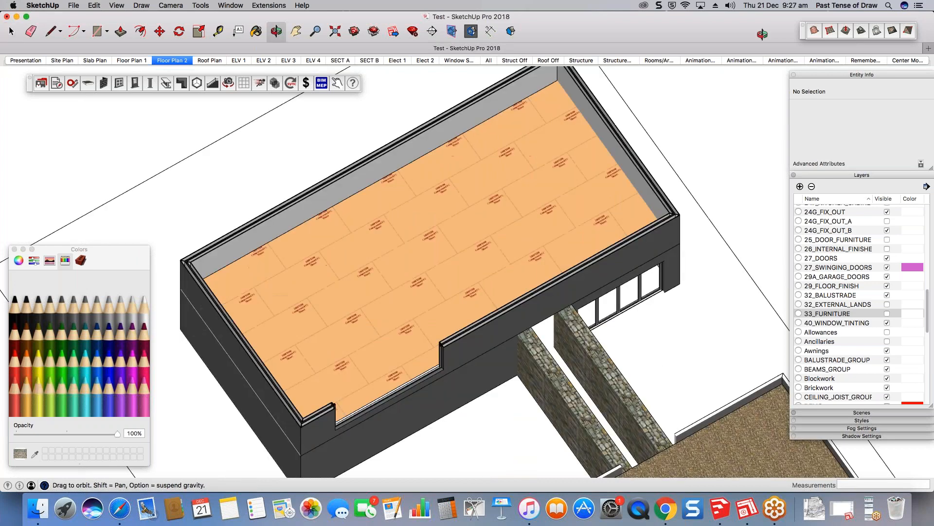
{"action": "left_click", "coordinate": [452, 32]}
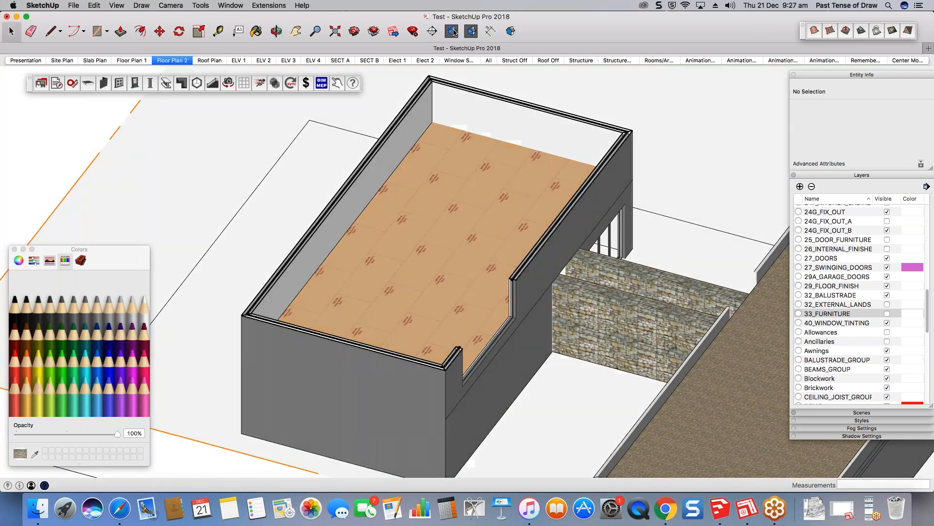
{"action": "scroll", "coordinate": [529, 118], "scroll_direction": "down", "scroll_amount": 2}
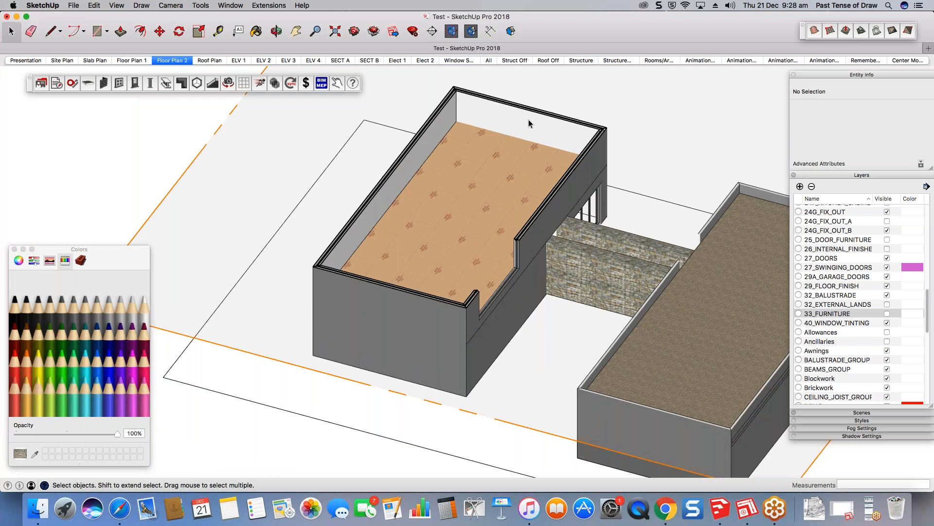
{"action": "scroll", "coordinate": [528, 118], "scroll_direction": "down", "scroll_amount": 2}
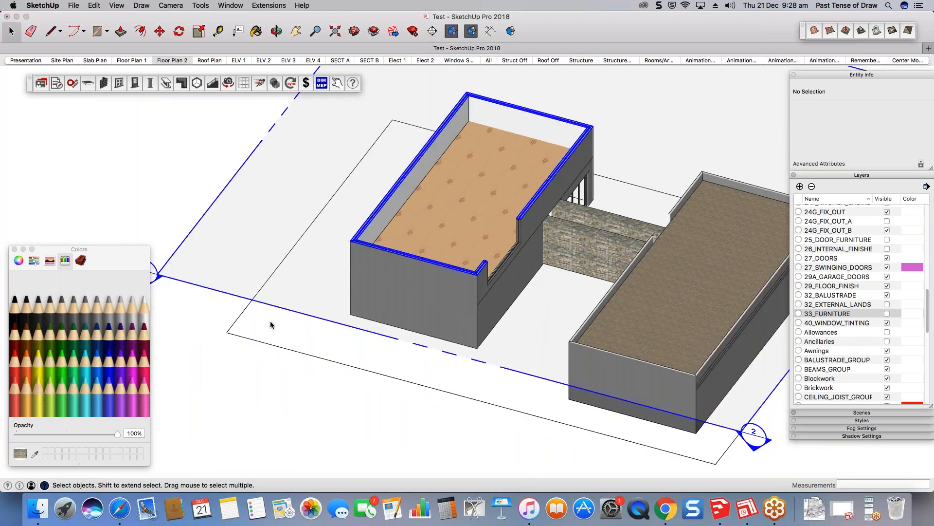
{"action": "left_click", "coordinate": [99, 405]}
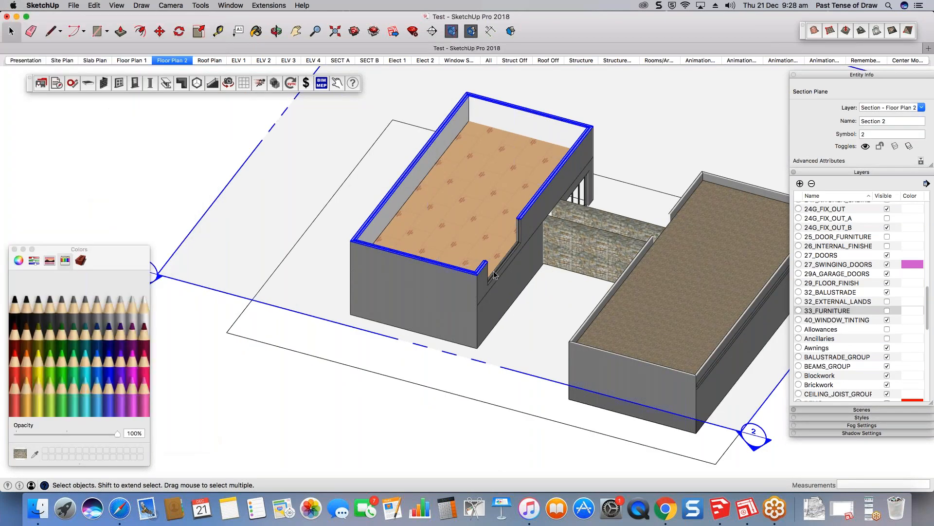
{"action": "left_click", "coordinate": [185, 61]}
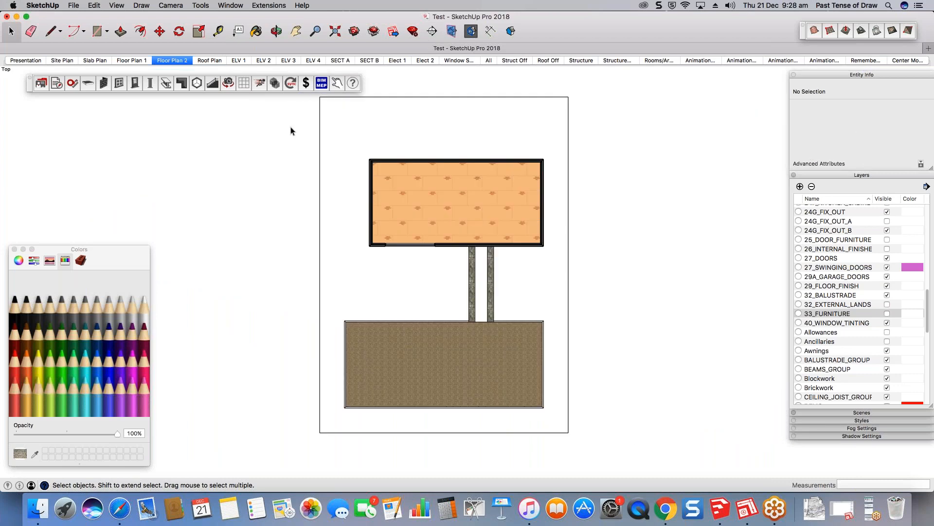
{"action": "scroll", "coordinate": [367, 143], "scroll_direction": "up", "scroll_amount": 8}
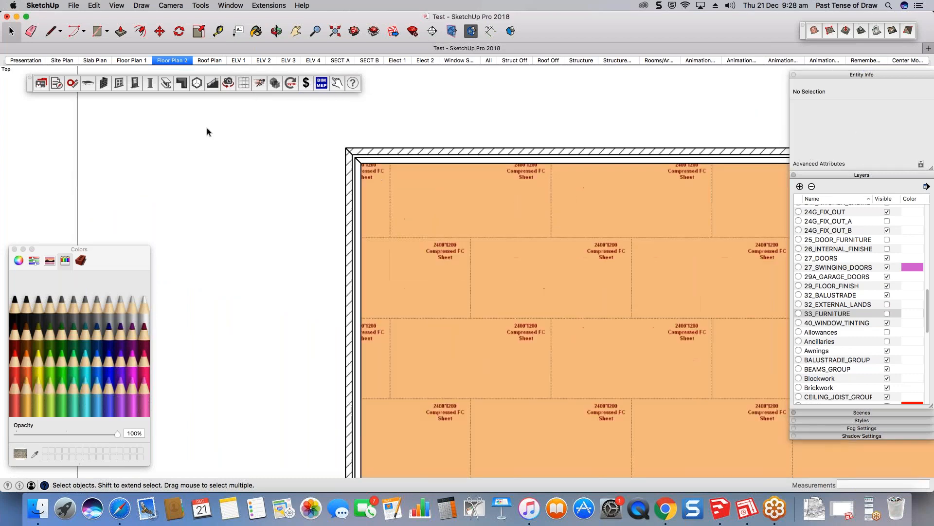
- Turn off the Hidden on Plan layer and update the Floor Plan 2 scene, checking the upper block's hatched wall corner
{"action": "scroll", "coordinate": [133, 142], "scroll_direction": "down", "scroll_amount": 4}
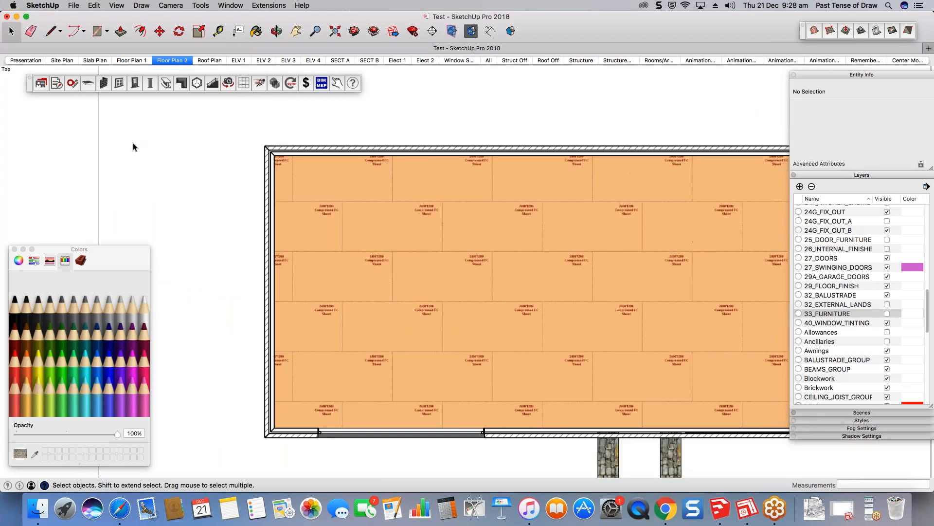
{"action": "scroll", "coordinate": [414, 168], "scroll_direction": "down", "scroll_amount": 5}
{"action": "scroll", "coordinate": [354, 162], "scroll_direction": "up", "scroll_amount": 6}
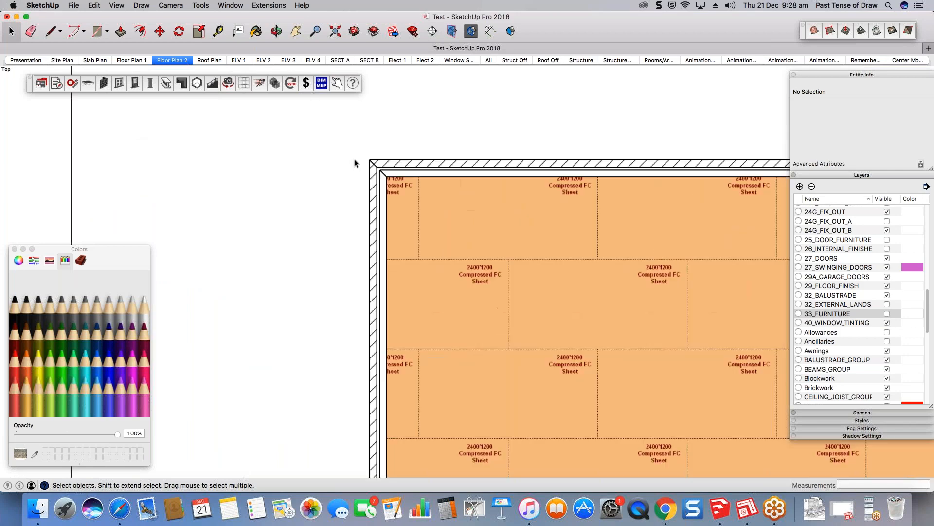
{"action": "scroll", "coordinate": [370, 163], "scroll_direction": "up", "scroll_amount": 3}
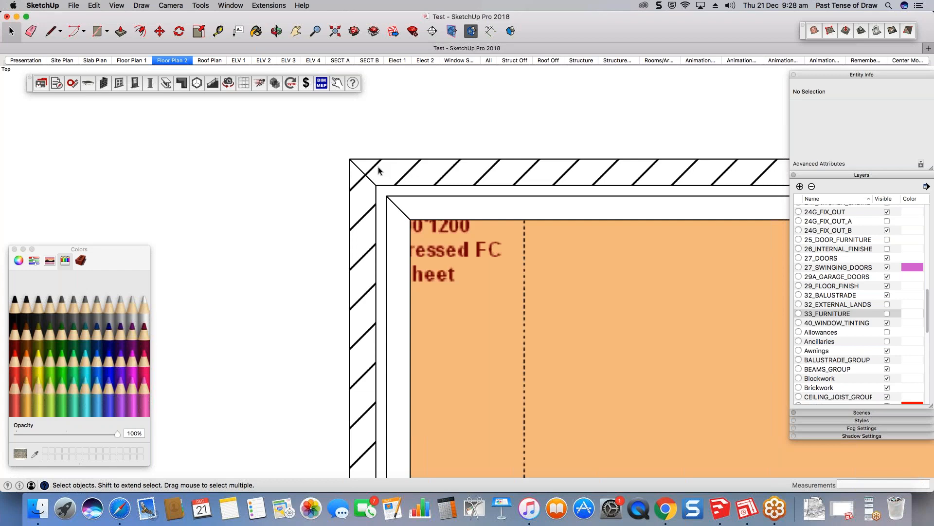
{"action": "left_click", "coordinate": [184, 60]}
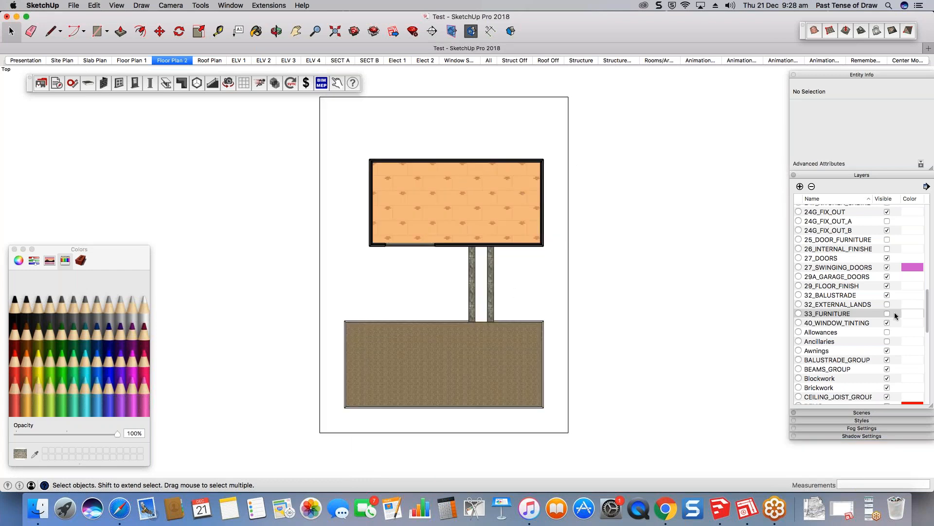
{"action": "mouse_move", "coordinate": [930, 290]}
{"action": "left_mouse_down"}
{"action": "mouse_move", "coordinate": [930, 256]}
{"action": "mouse_move", "coordinate": [931, 300]}
{"action": "left_mouse_up"}
{"action": "scroll", "coordinate": [887, 299], "scroll_direction": "down", "scroll_amount": 10}
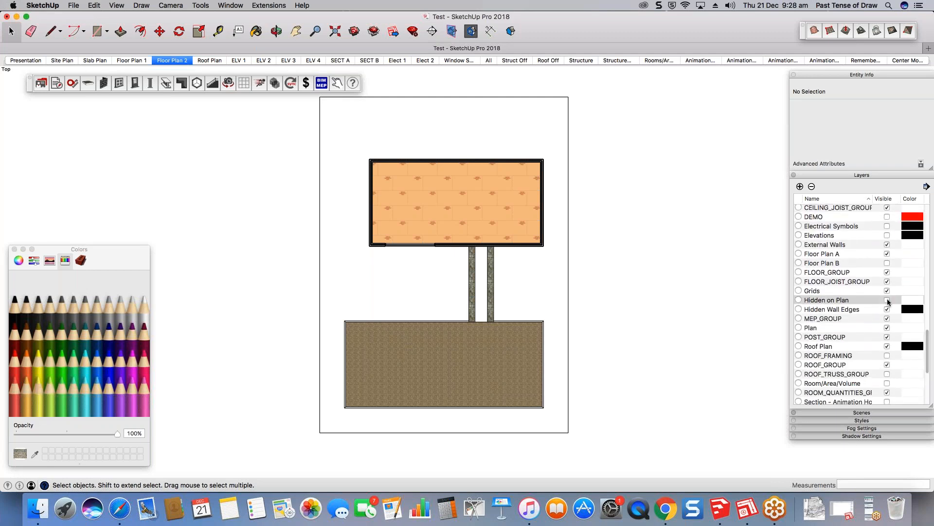
{"action": "right_click", "coordinate": [171, 60]}
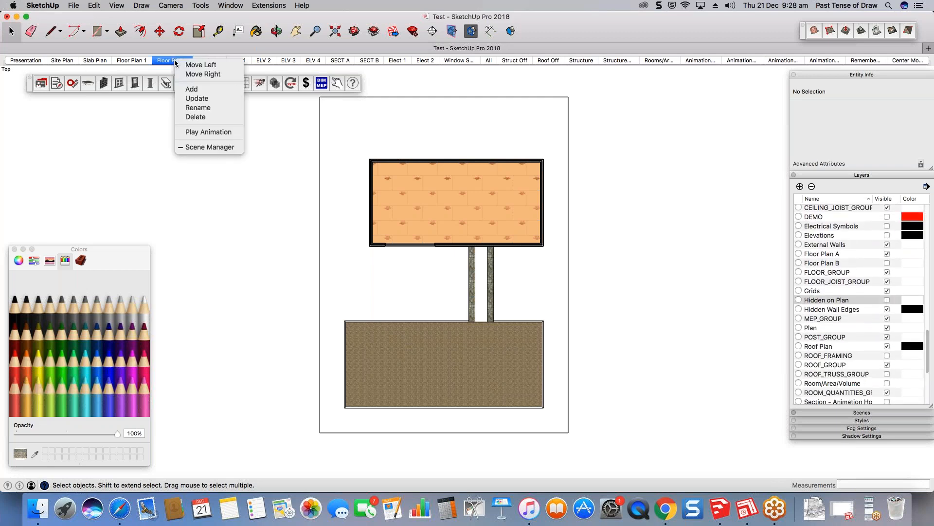
{"action": "left_click", "coordinate": [215, 98]}
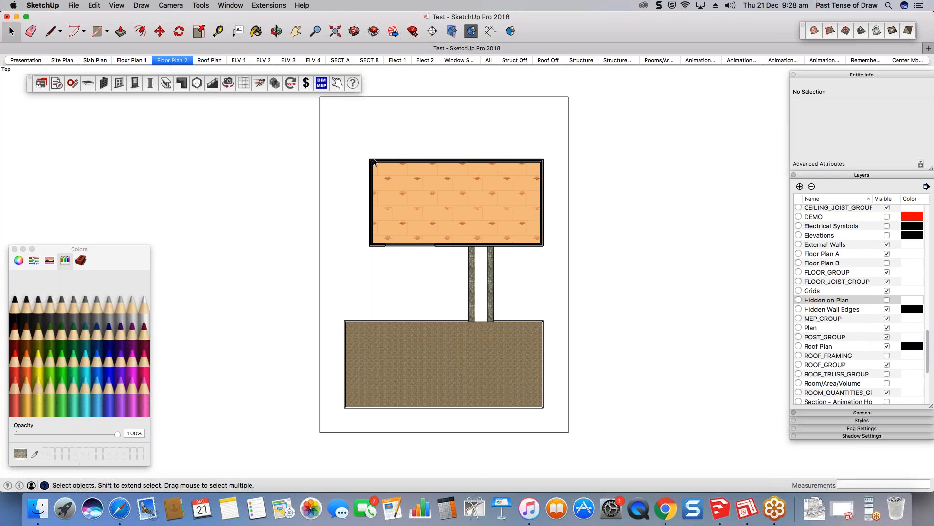
{"action": "scroll", "coordinate": [374, 162], "scroll_direction": "up", "scroll_amount": 10}
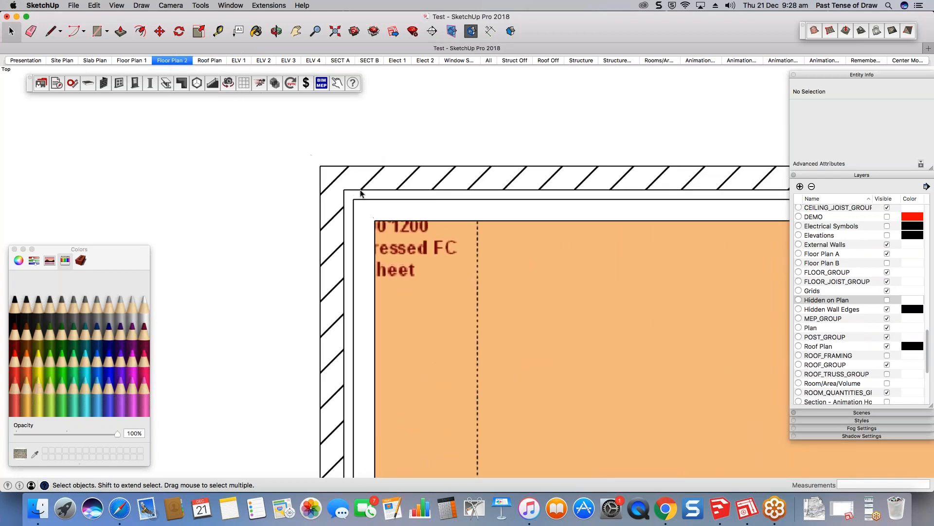
{"action": "left_click", "coordinate": [171, 61]}
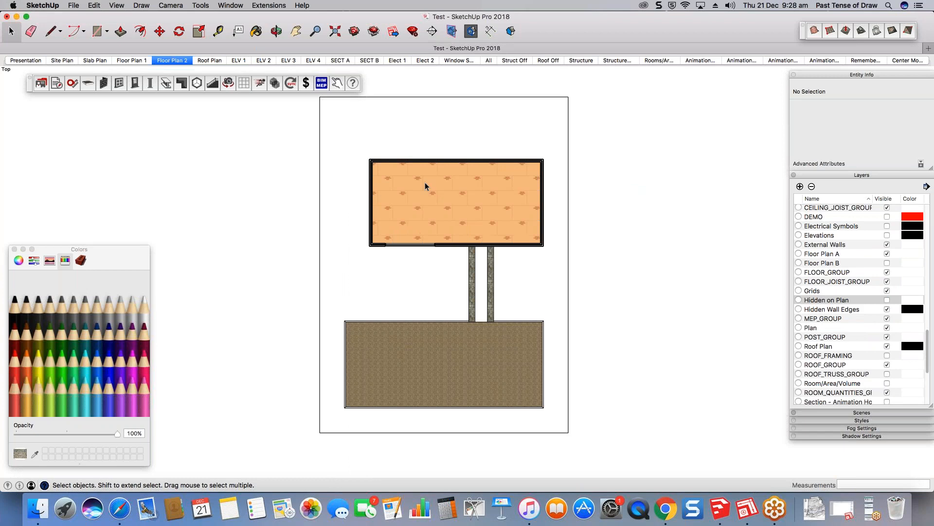
- Delete the stray outline of the lower block beside the roof in the Roof Plan scene
{"action": "left_click", "coordinate": [210, 60]}
{"action": "mouse_move", "coordinate": [396, 336]}
{"action": "middle_mouse_down"}
{"action": "mouse_move", "coordinate": [380, 251]}
{"action": "mouse_move", "coordinate": [462, 201]}
{"action": "middle_mouse_up"}
{"action": "scroll", "coordinate": [380, 251], "scroll_direction": "up", "scroll_amount": 8}
{"action": "left_click", "coordinate": [462, 205]}
{"action": "scroll", "coordinate": [438, 236], "scroll_direction": "down", "scroll_amount": 5}
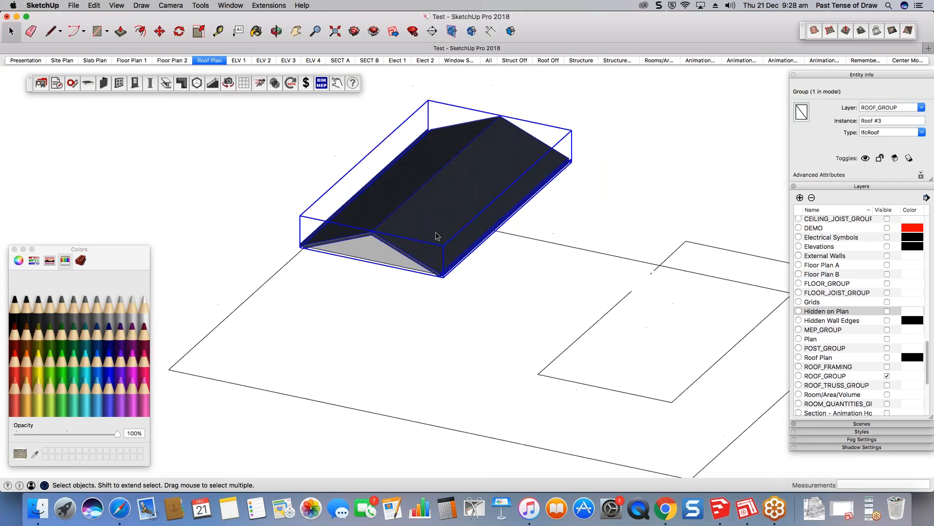
{"action": "triple_click", "coordinate": [672, 309]}
{"action": "key", "text": "Delete"}
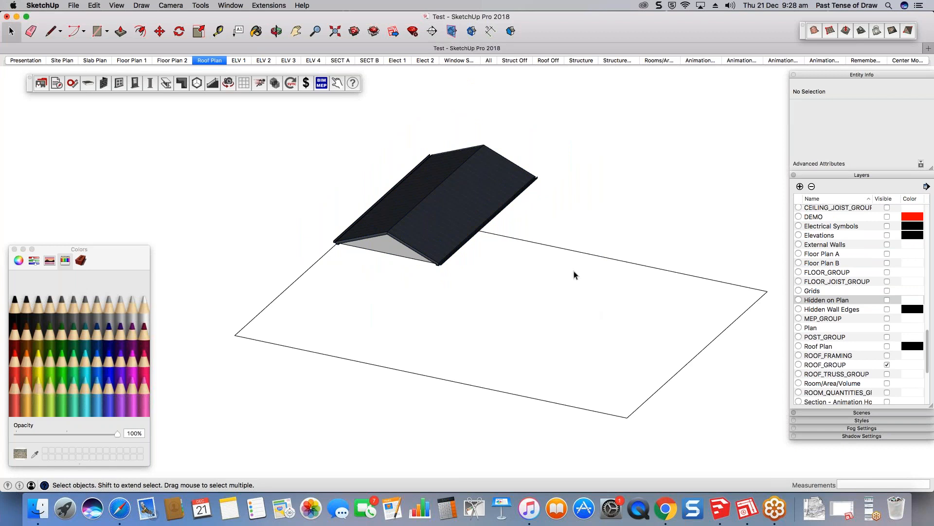
- Identify the layer of the lower block's roof floor in the All scene and examine its junction with the link walls
{"action": "left_click", "coordinate": [489, 61]}
{"action": "left_click", "coordinate": [639, 303]}
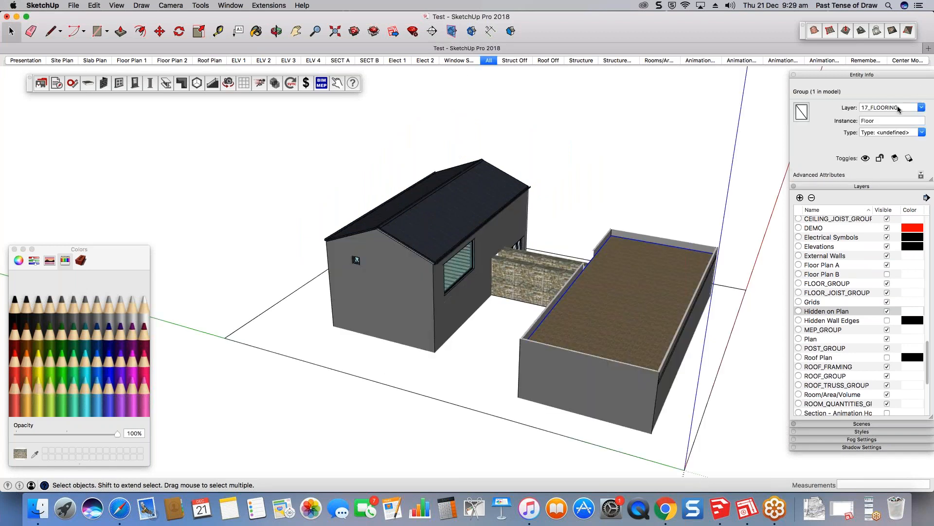
{"action": "scroll", "coordinate": [614, 271], "scroll_direction": "up", "scroll_amount": 2}
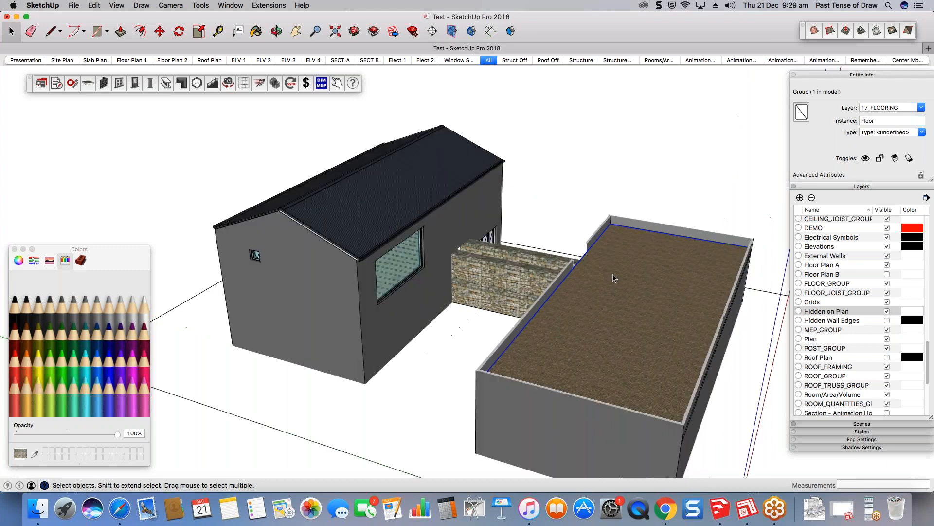
{"action": "scroll", "coordinate": [612, 274], "scroll_direction": "up", "scroll_amount": 3}
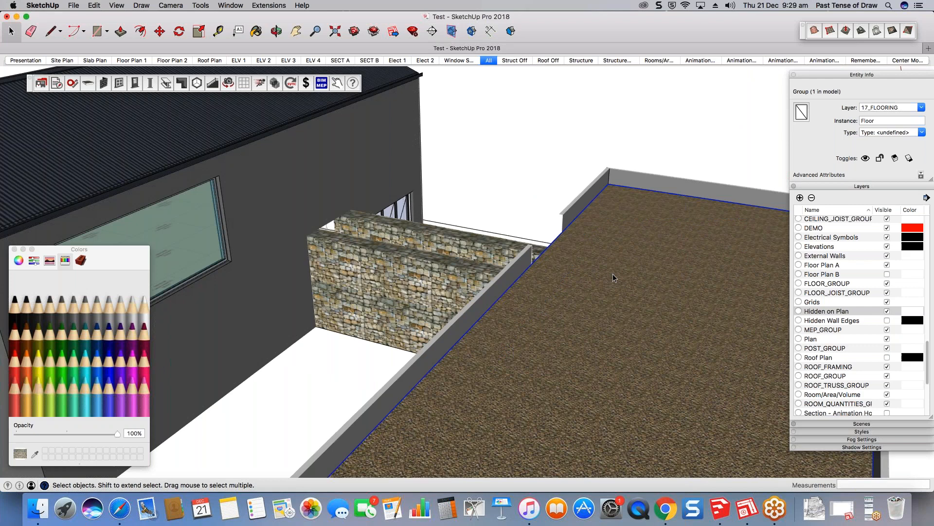
{"action": "middle_click_drag", "start_coordinate": [612, 274], "coordinate": [560, 283]}
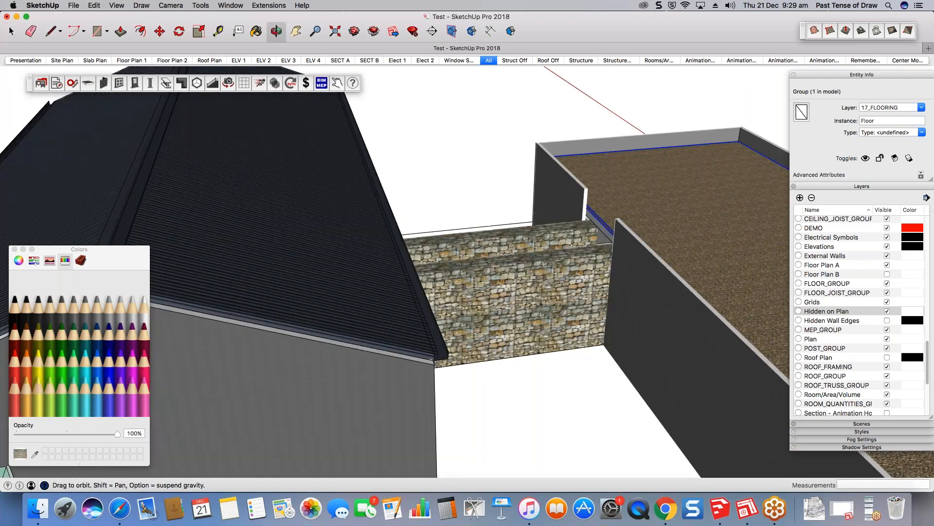
- Turn on the SLAB_GROUP and 17_FLOORING layers in the Roof Plan scene and check the view in 3D
{"action": "left_click", "coordinate": [210, 60]}
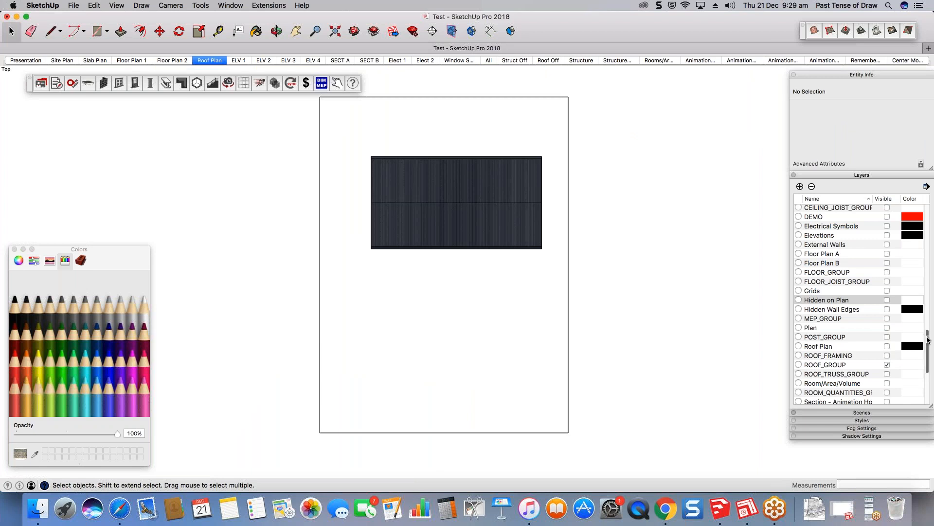
{"action": "scroll", "coordinate": [928, 339], "scroll_direction": "down", "scroll_amount": 5}
{"action": "scroll", "coordinate": [870, 375], "scroll_direction": "down", "scroll_amount": 5}
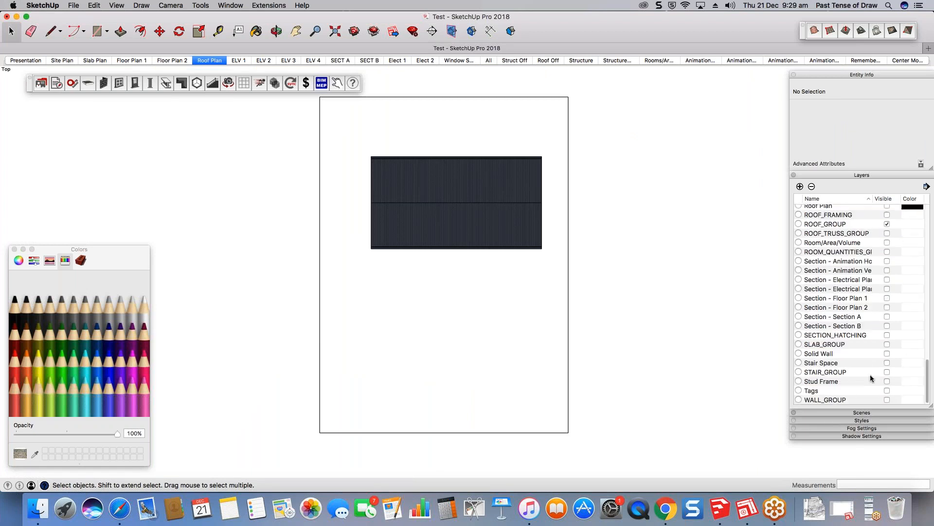
{"action": "left_click", "coordinate": [887, 345]}
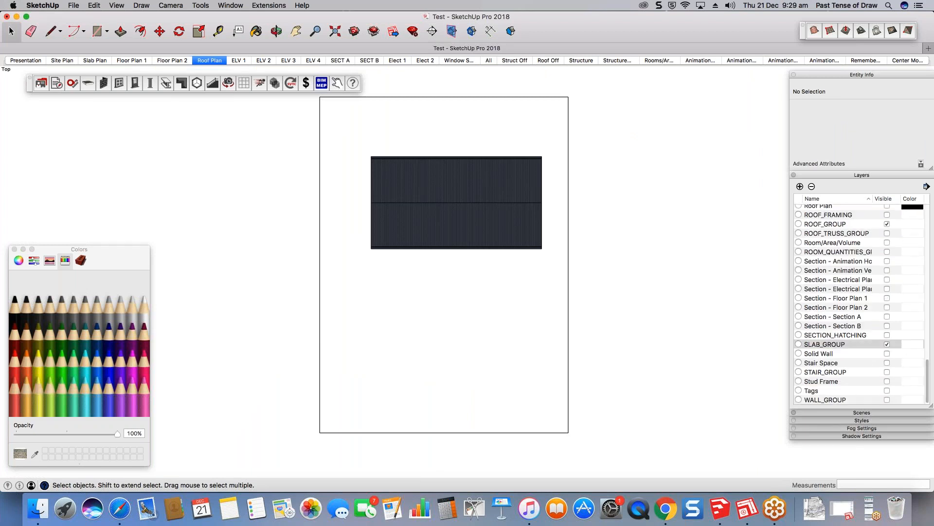
{"action": "scroll", "coordinate": [927, 370], "scroll_direction": "up", "scroll_amount": 10}
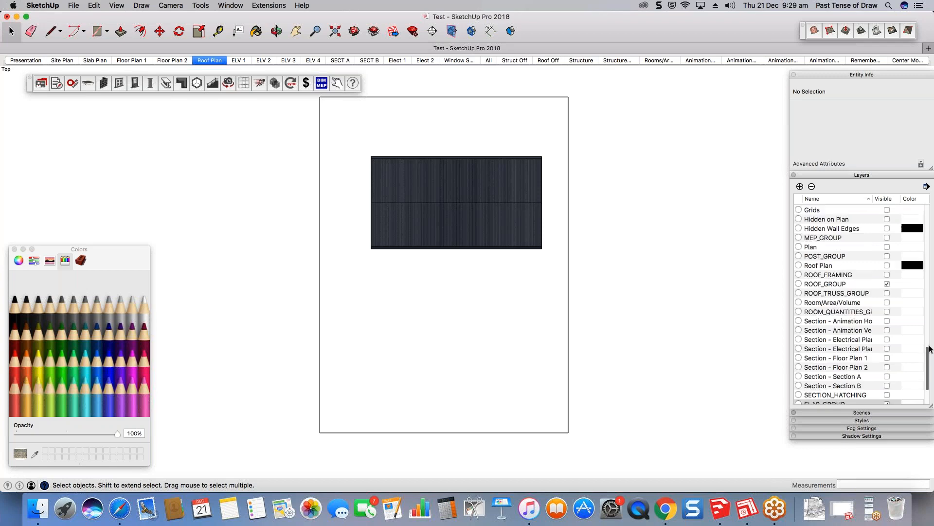
{"action": "scroll", "coordinate": [862, 304], "scroll_direction": "up", "scroll_amount": 10}
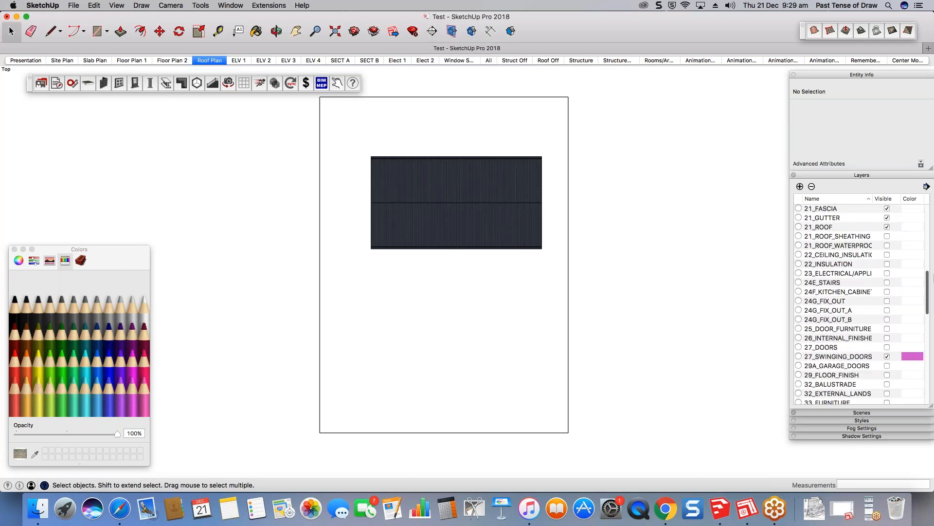
{"action": "scroll", "coordinate": [887, 245], "scroll_direction": "up", "scroll_amount": 8}
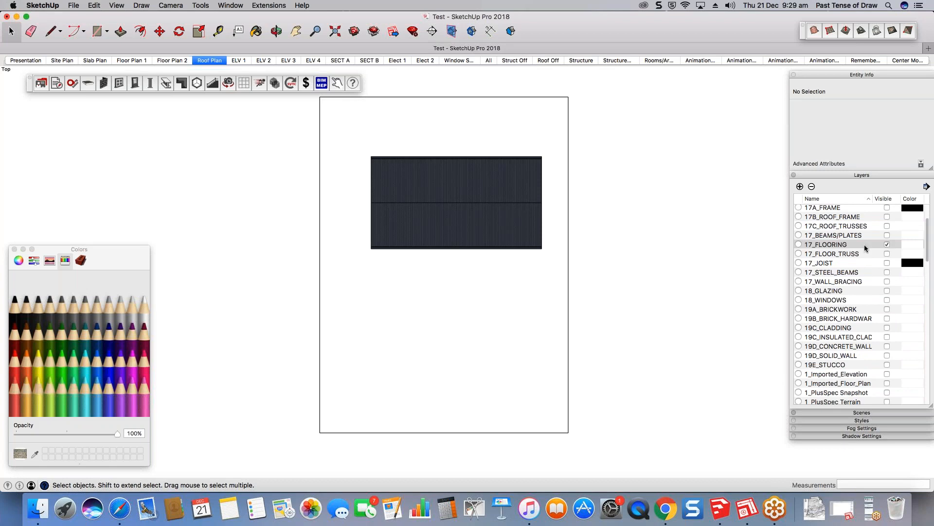
{"action": "middle_click_drag", "start_coordinate": [253, 234], "coordinate": [375, 142]}
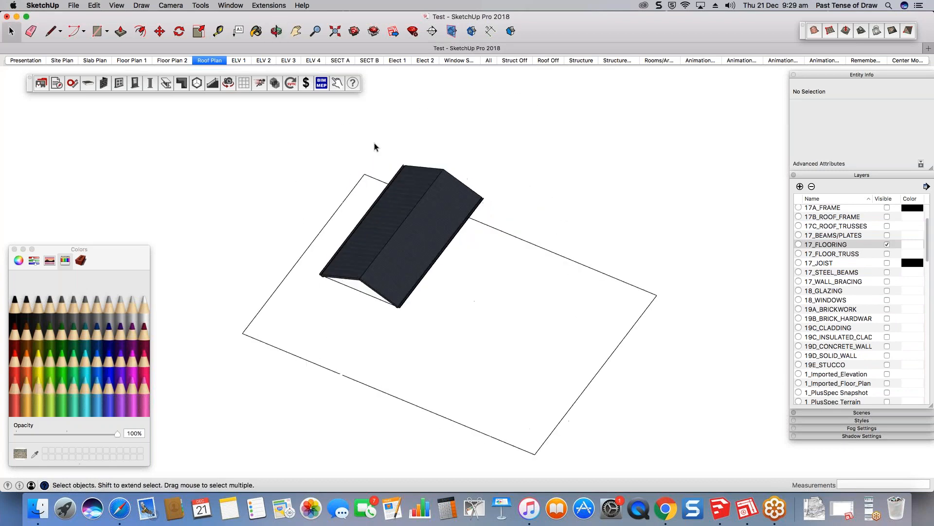
- Return to the All scene and check the layers of the lower block's roof finish and slab edge above the link walls
{"action": "left_click", "coordinate": [488, 60]}
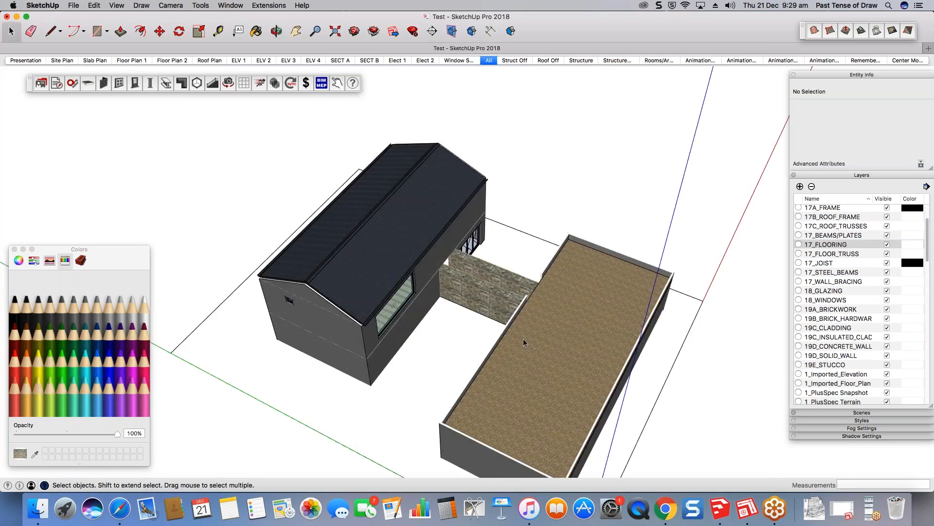
{"action": "scroll", "coordinate": [523, 338], "scroll_direction": "up", "scroll_amount": 4}
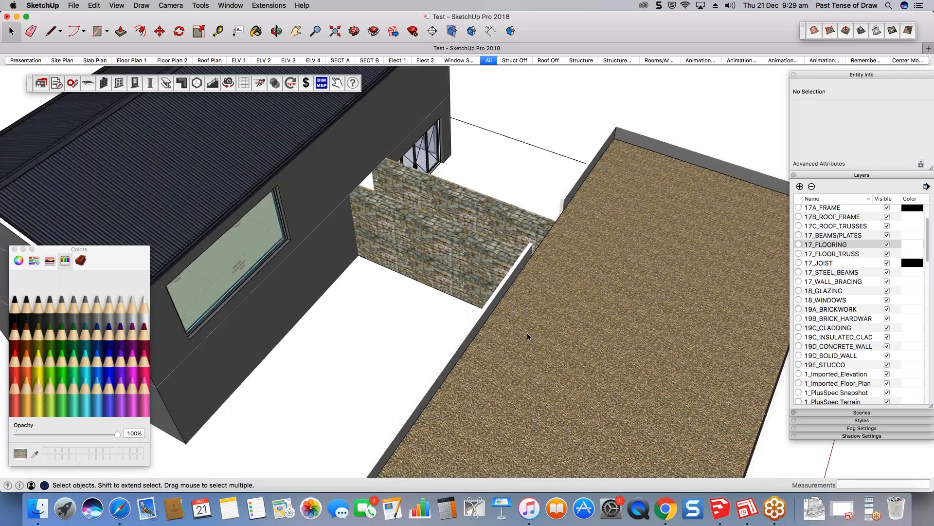
{"action": "middle_click_drag", "start_coordinate": [527, 332], "coordinate": [507, 212]}
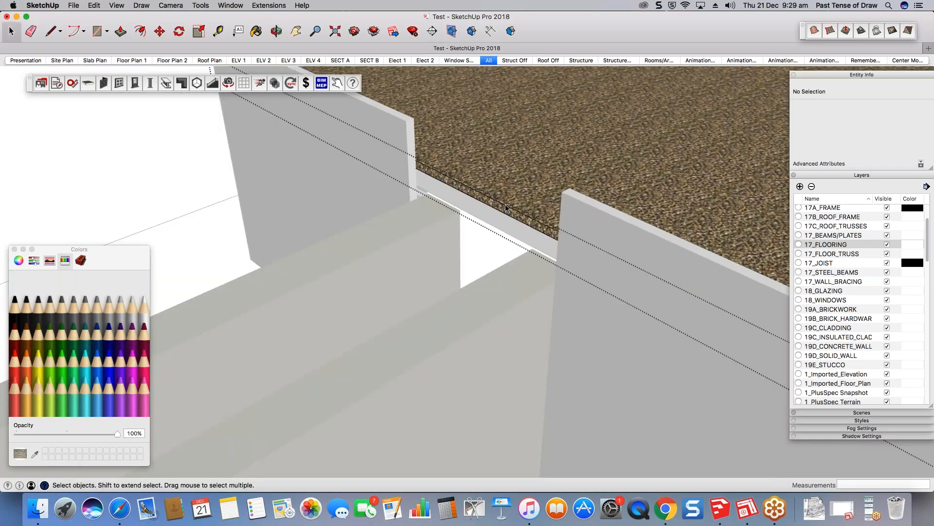
{"action": "left_click", "coordinate": [507, 211]}
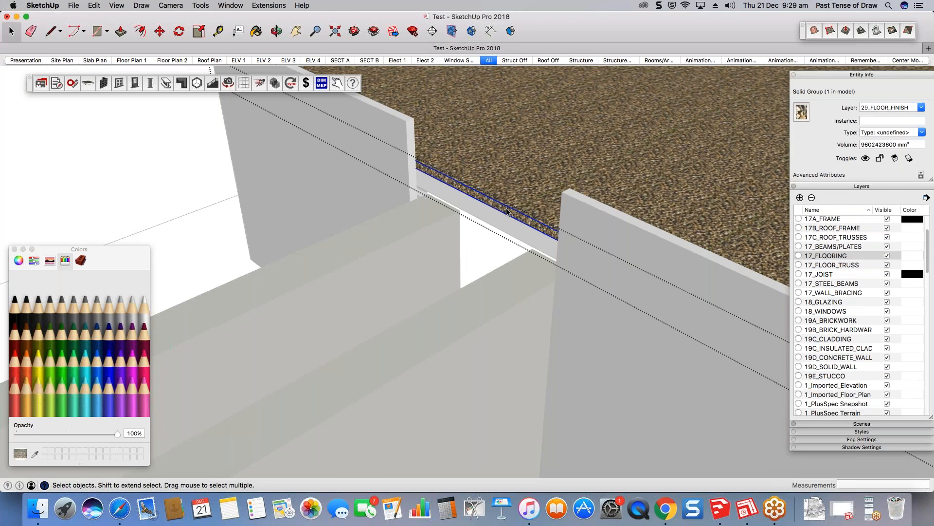
{"action": "left_click", "coordinate": [513, 222]}
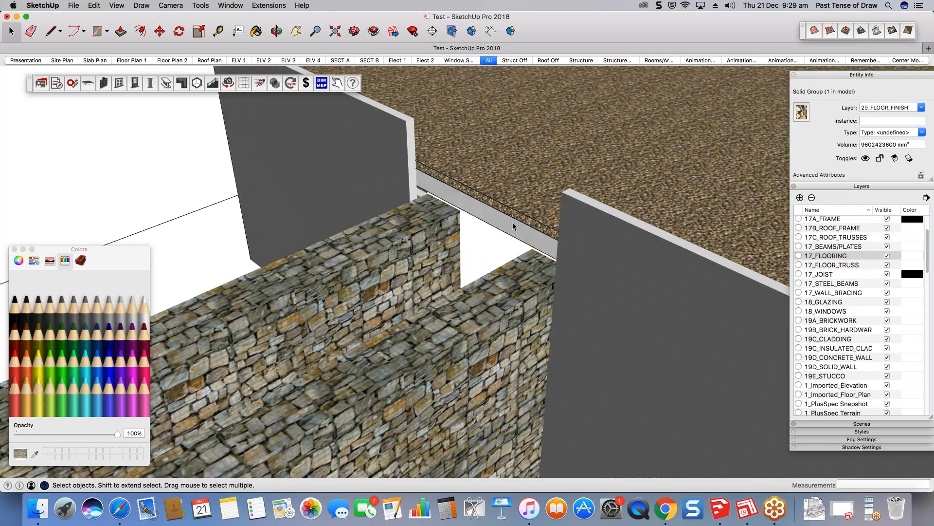
- In the Roof Plan scene, turn on visibility of the 17_FLOORING layer and update the scene
{"action": "scroll", "coordinate": [513, 221], "scroll_direction": "down", "scroll_amount": 5}
{"action": "left_click", "coordinate": [210, 60]}
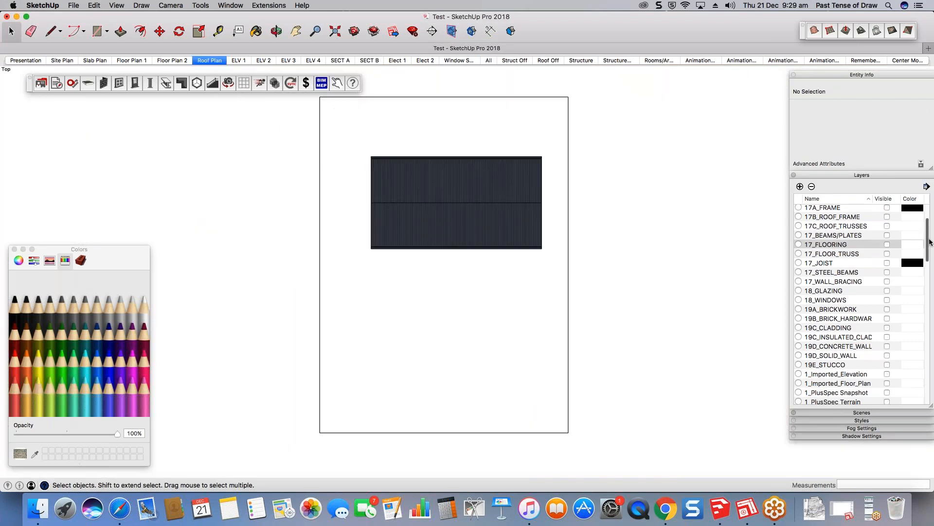
{"action": "mouse_move", "coordinate": [930, 242]}
{"action": "left_mouse_down"}
{"action": "mouse_move", "coordinate": [927, 302]}
{"action": "mouse_move", "coordinate": [929, 243]}
{"action": "left_mouse_up"}
{"action": "left_click", "coordinate": [887, 347]}
{"action": "left_click", "coordinate": [887, 265]}
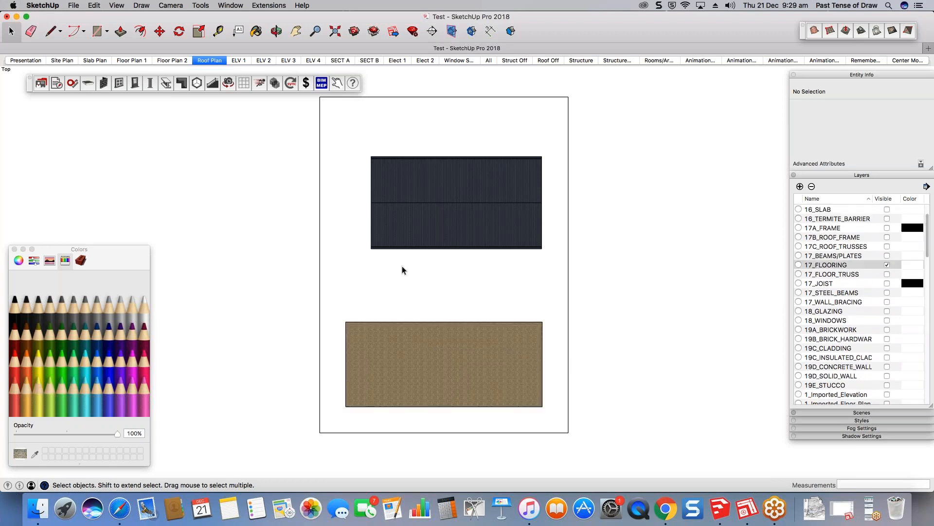
{"action": "right_click", "coordinate": [205, 61]}
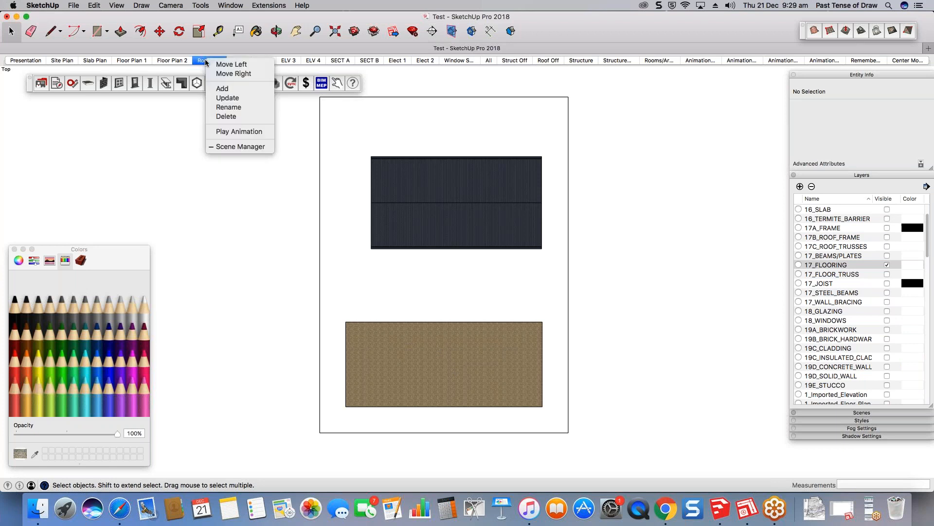
{"action": "left_click", "coordinate": [237, 97]}
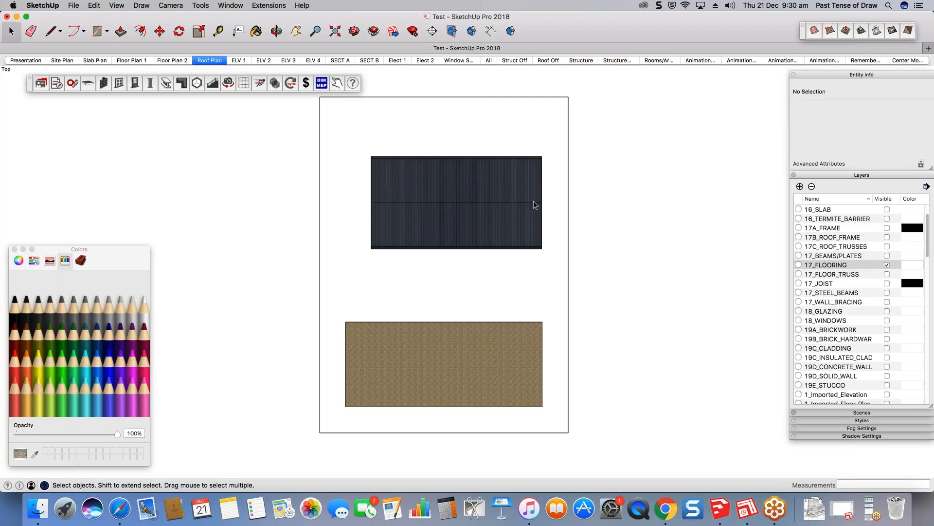
- Go to the All scene and examine both buildings and the stone walls between them from several angles
{"action": "left_click", "coordinate": [489, 61]}
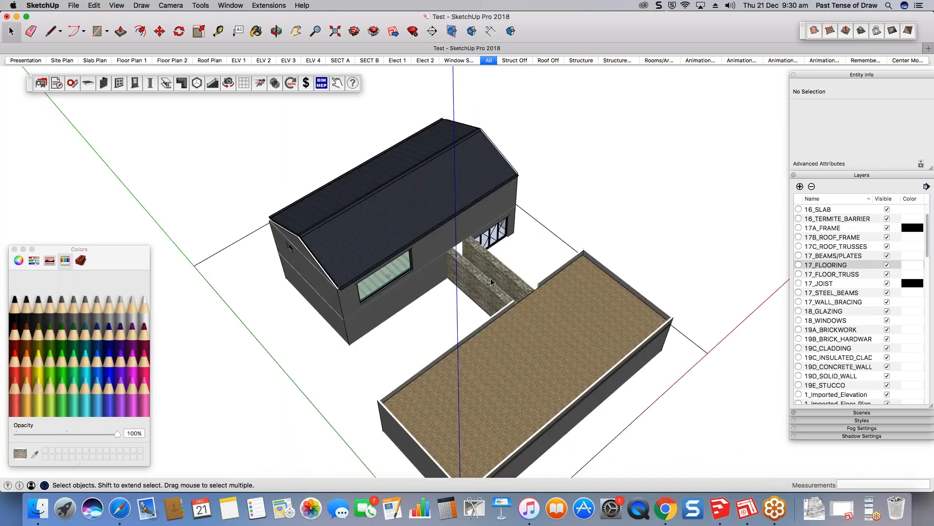
{"action": "scroll", "coordinate": [491, 279], "scroll_direction": "up", "scroll_amount": 3}
{"action": "middle_click_drag", "start_coordinate": [488, 282], "coordinate": [482, 261]}
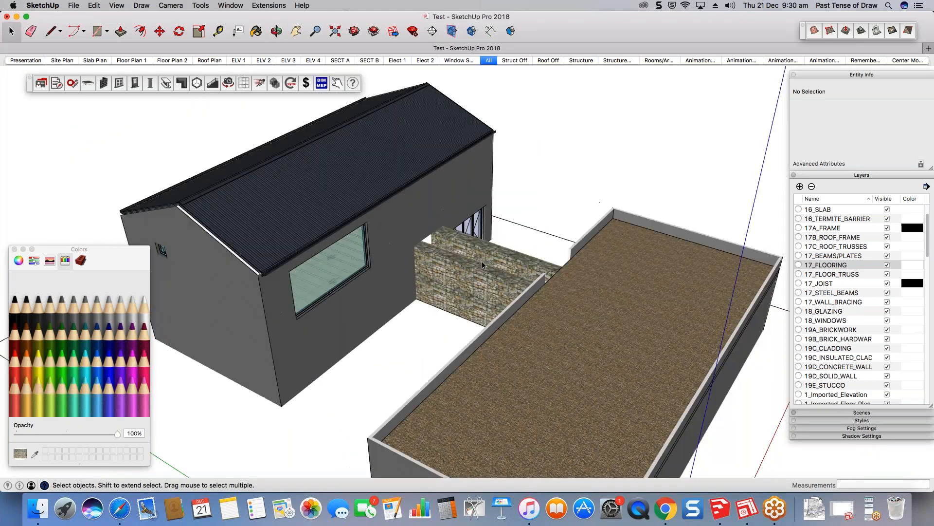
{"action": "scroll", "coordinate": [482, 261], "scroll_direction": "down", "scroll_amount": 5}
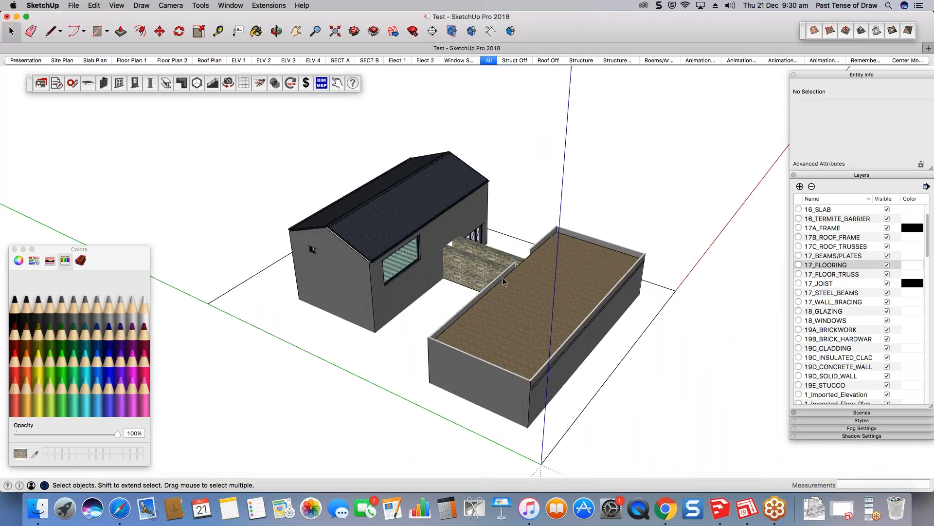
{"action": "middle_click_drag", "start_coordinate": [328, 345], "coordinate": [500, 322]}
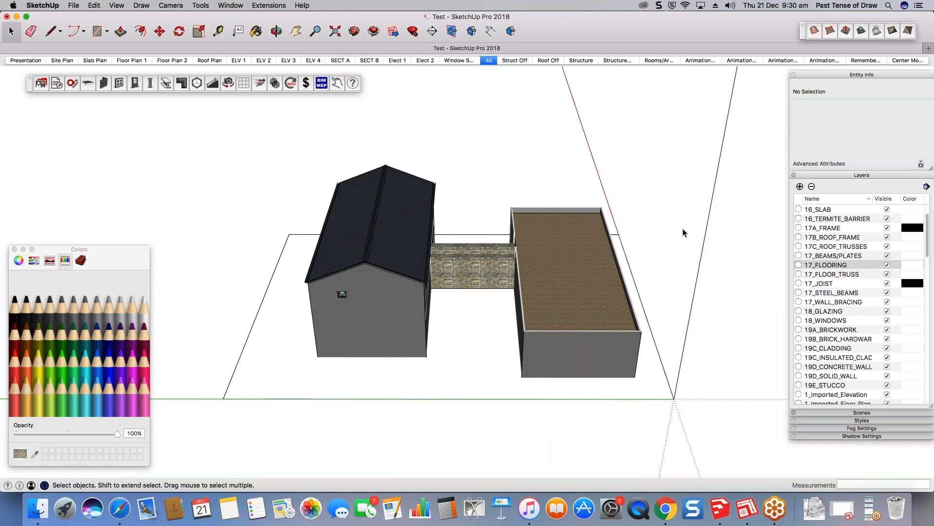
{"action": "scroll", "coordinate": [531, 346], "scroll_direction": "up", "scroll_amount": 4}
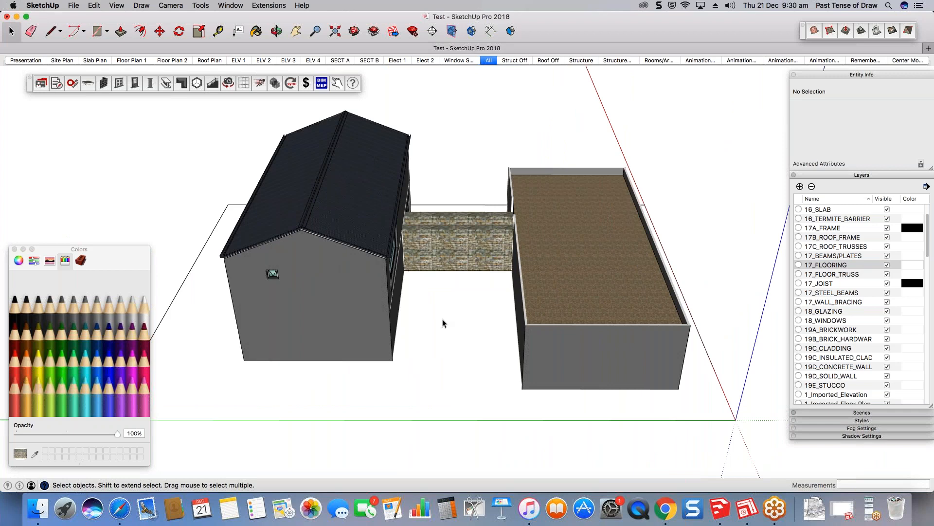
{"action": "scroll", "coordinate": [537, 235], "scroll_direction": "down", "scroll_amount": 5}
{"action": "middle_click_drag", "start_coordinate": [524, 234], "coordinate": [438, 272]}
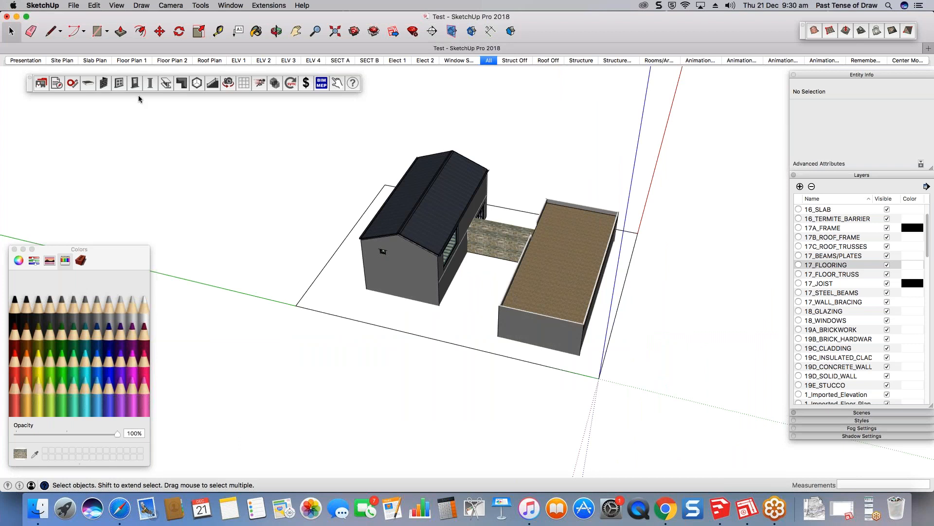
- Draw a four-cornered Studio room about 5.5 by 4.9 m on the ground outside the site with the Room Quantities Tool
{"action": "left_click", "coordinate": [197, 83]}
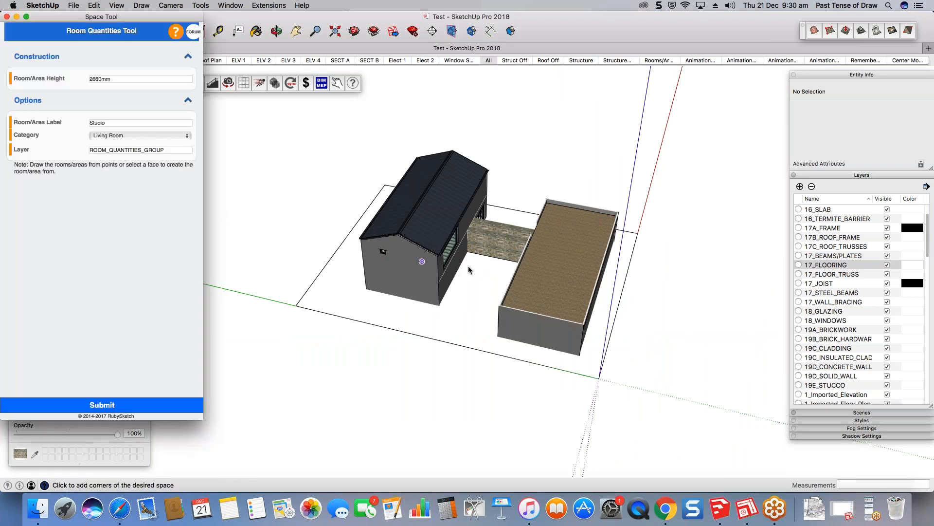
{"action": "left_click", "coordinate": [301, 351]}
{"action": "left_click", "coordinate": [362, 368]}
{"action": "left_click", "coordinate": [335, 413]}
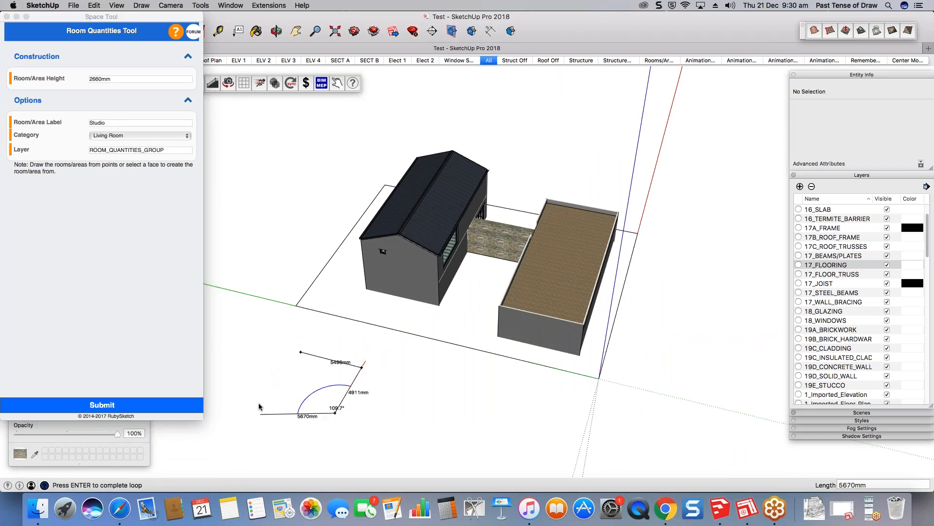
{"action": "left_click", "coordinate": [271, 395]}
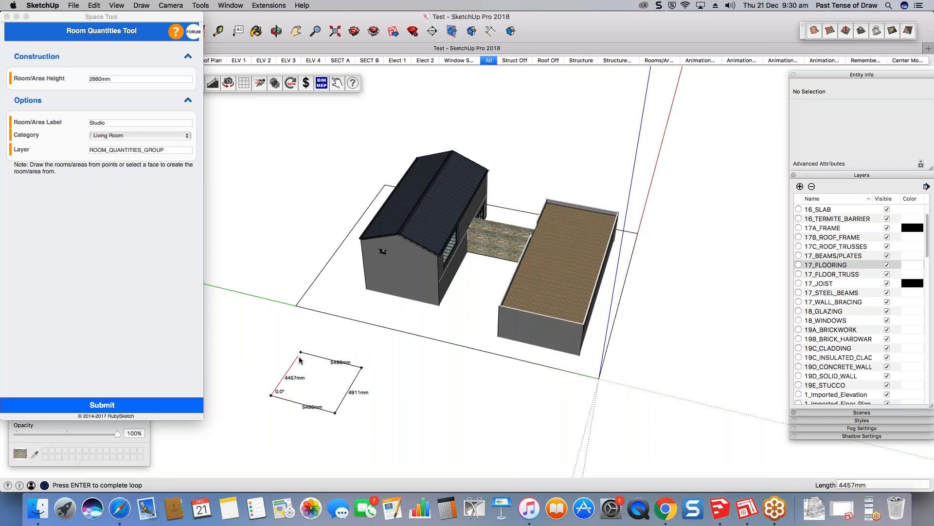
{"action": "left_click", "coordinate": [301, 351]}
{"action": "scroll", "coordinate": [351, 355], "scroll_direction": "up", "scroll_amount": 3}
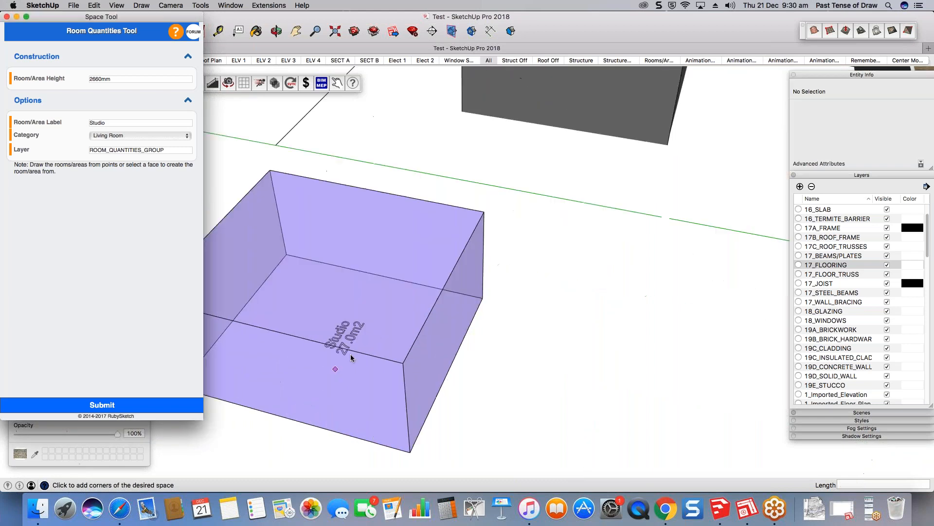
{"action": "scroll", "coordinate": [352, 358], "scroll_direction": "up", "scroll_amount": 3}
{"action": "scroll", "coordinate": [365, 342], "scroll_direction": "down", "scroll_amount": 3}
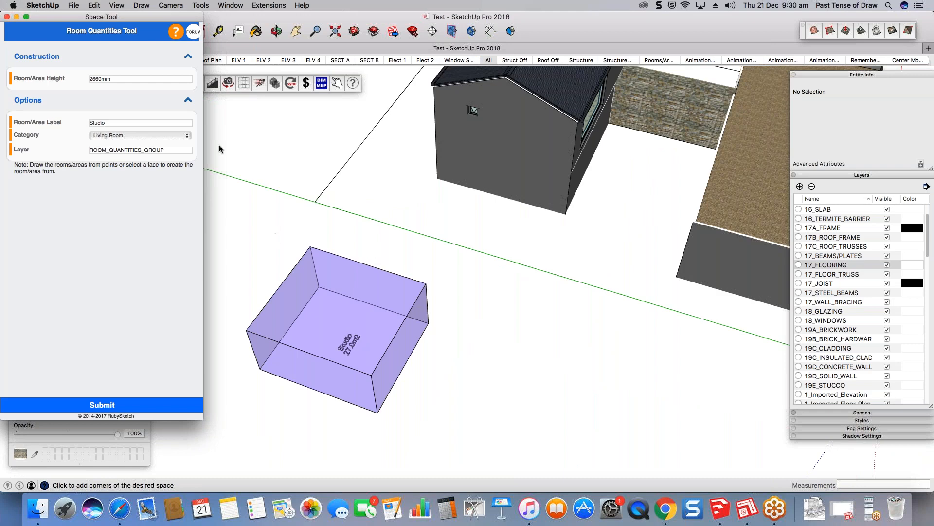
{"action": "left_click", "coordinate": [7, 16]}
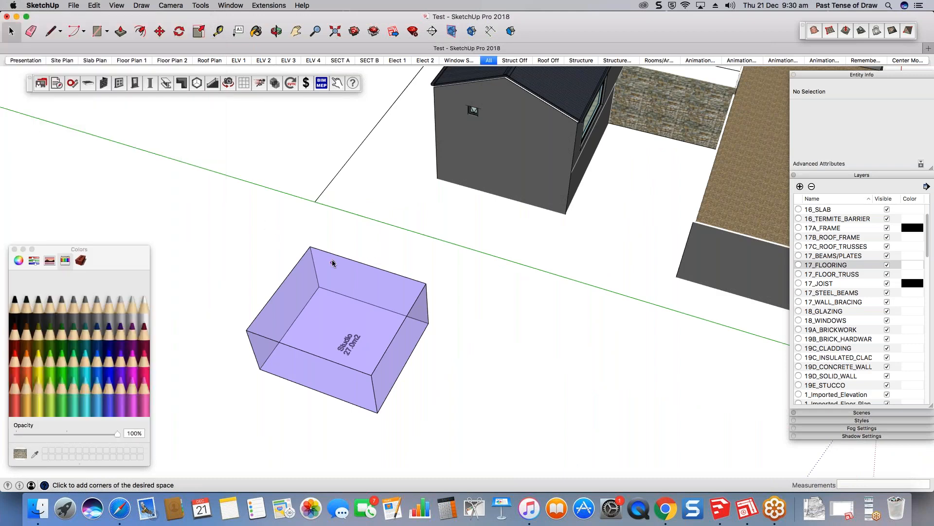
- Delete the Studio room volume outside the site
{"action": "scroll", "coordinate": [333, 263], "scroll_direction": "down", "scroll_amount": 3}
{"action": "left_click", "coordinate": [343, 297]}
{"action": "key", "text": "Delete"}
- View the component types offered by the PlusSpec Component Tool without placing anything, and close its dialog
{"action": "left_click", "coordinate": [276, 84]}
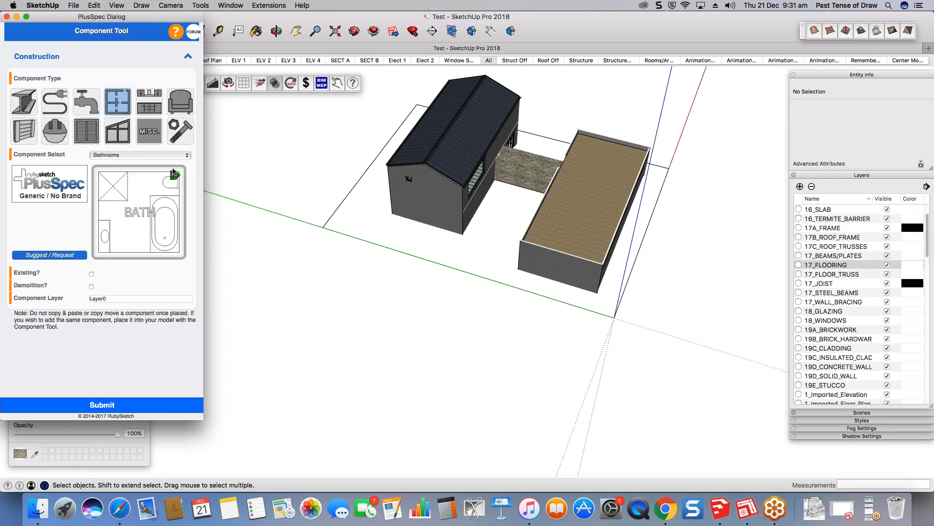
{"action": "left_click", "coordinate": [7, 17]}
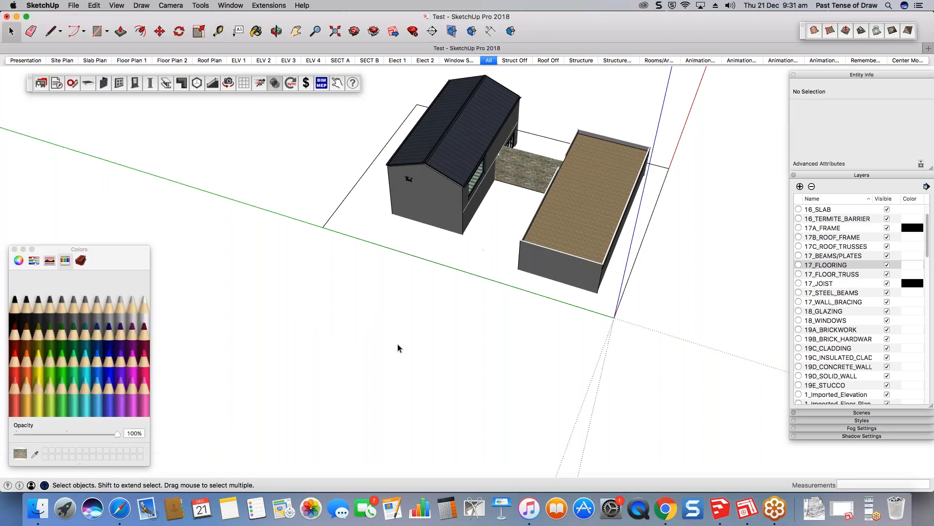
{"action": "scroll", "coordinate": [407, 340], "scroll_direction": "down", "scroll_amount": 3}
{"action": "scroll", "coordinate": [476, 325], "scroll_direction": "up", "scroll_amount": 5}
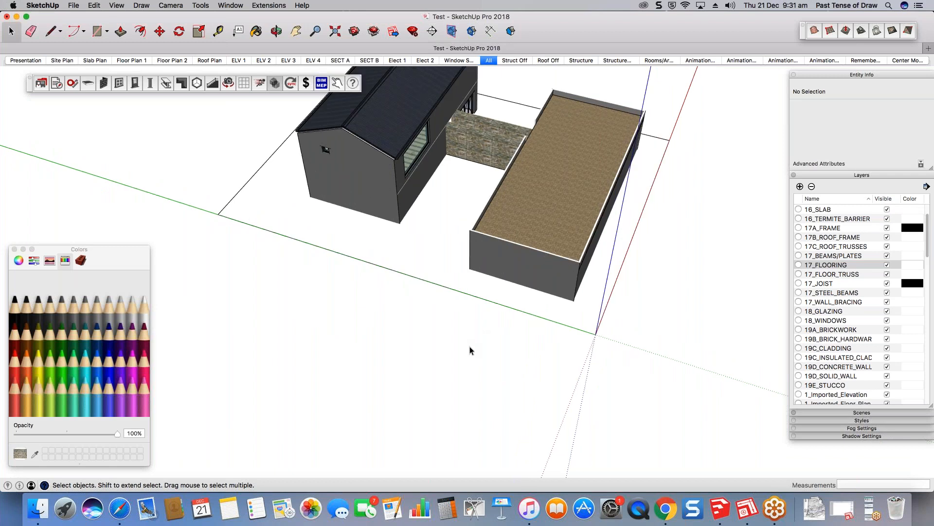
{"action": "scroll", "coordinate": [470, 346], "scroll_direction": "down", "scroll_amount": 3}
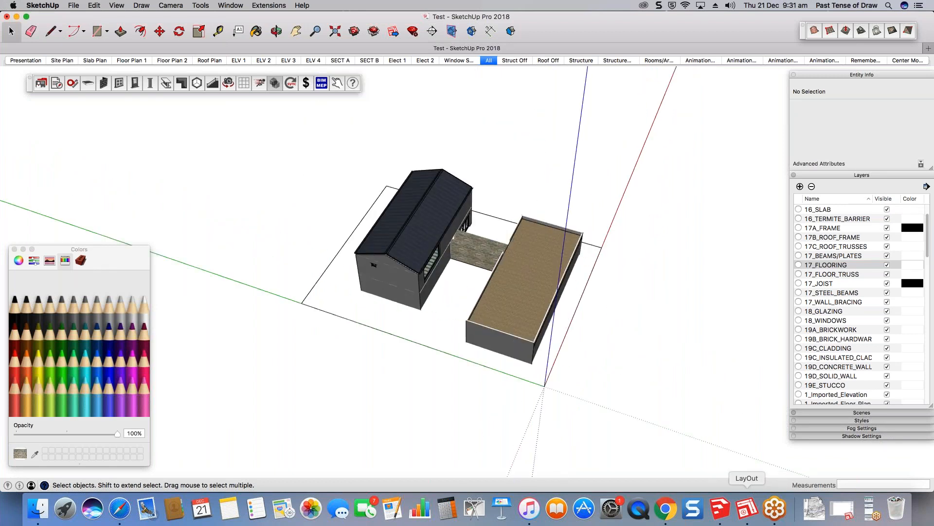
- Switch to LayOut, view the PlusSpec A3 title block template among the new-document choices, and return to the Notes/Legend sheet
{"action": "left_click", "coordinate": [752, 510]}
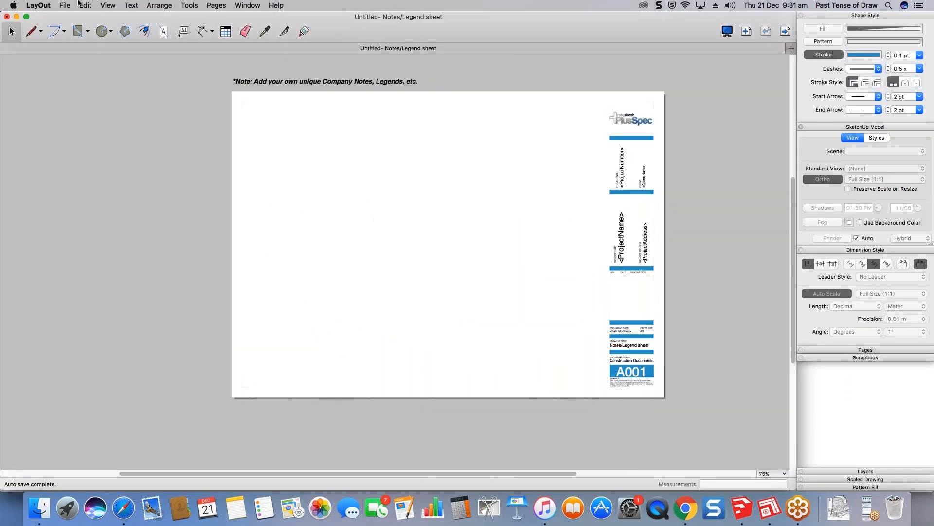
{"action": "left_click", "coordinate": [65, 5]}
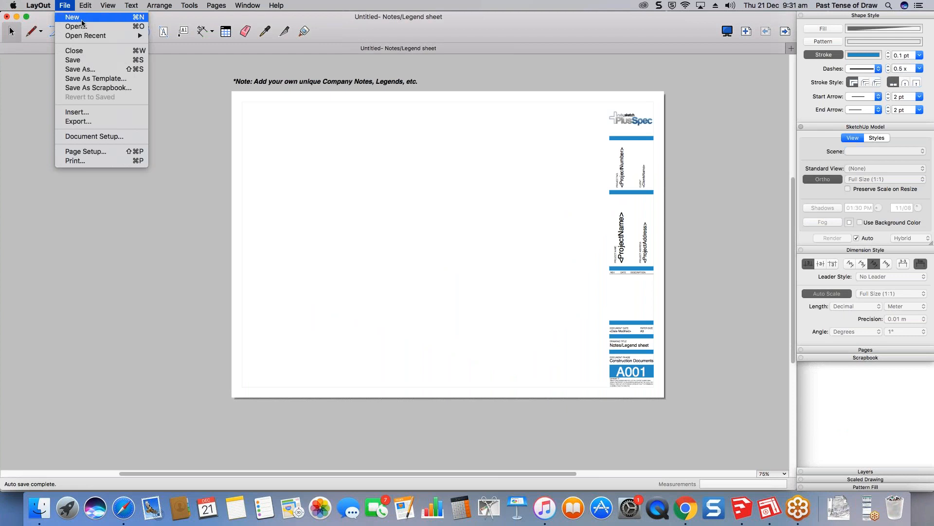
{"action": "left_click", "coordinate": [367, 113]}
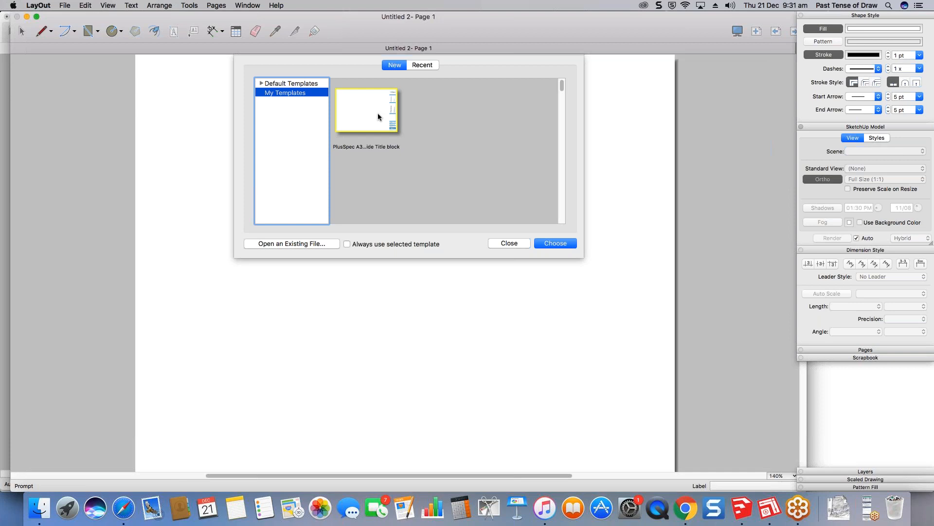
{"action": "left_click", "coordinate": [506, 245]}
{"action": "scroll", "coordinate": [579, 238], "scroll_direction": "up", "scroll_amount": 5}
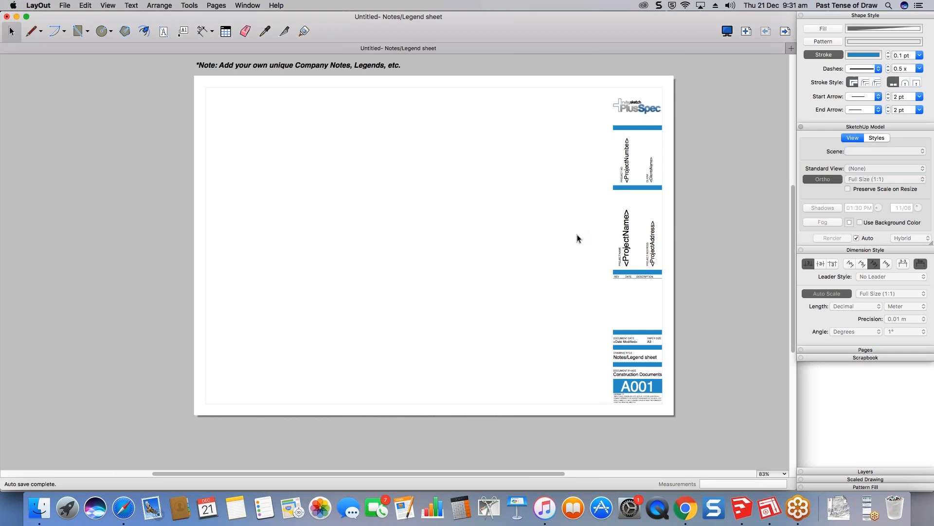
{"action": "scroll", "coordinate": [548, 232], "scroll_direction": "down", "scroll_amount": 3}
{"action": "middle_click_drag", "start_coordinate": [409, 122], "coordinate": [416, 137]}
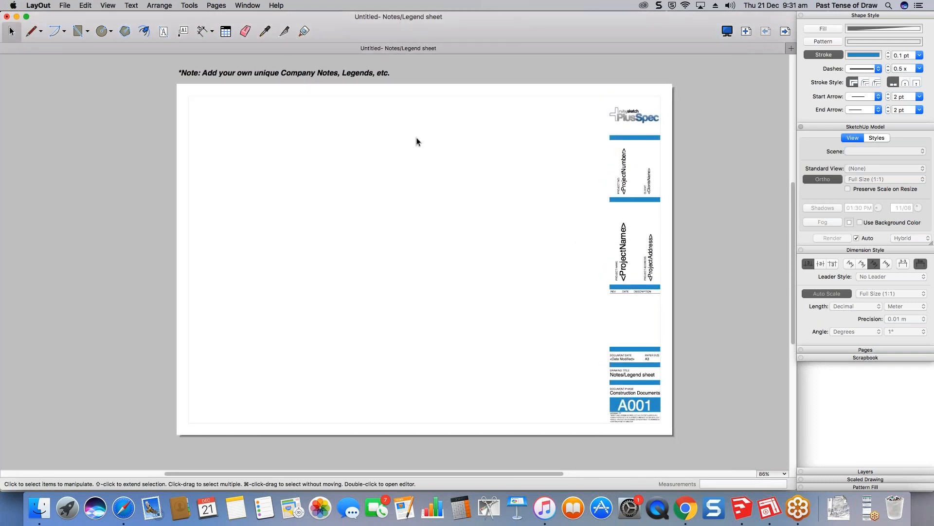
- Look at the PlusSpec Scrapbook collections and go to the First Floor Plan page
{"action": "left_click", "coordinate": [866, 357]}
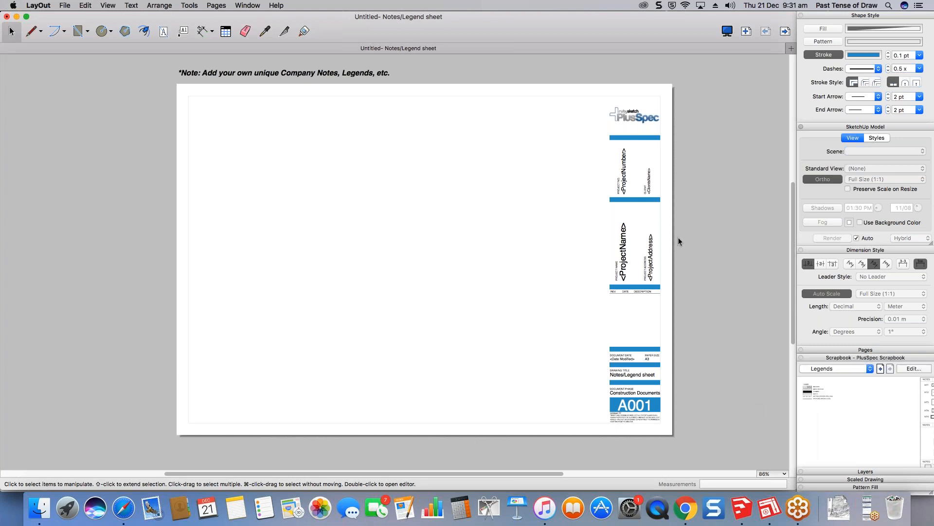
{"action": "left_click", "coordinate": [870, 368]}
{"action": "left_click", "coordinate": [827, 298]}
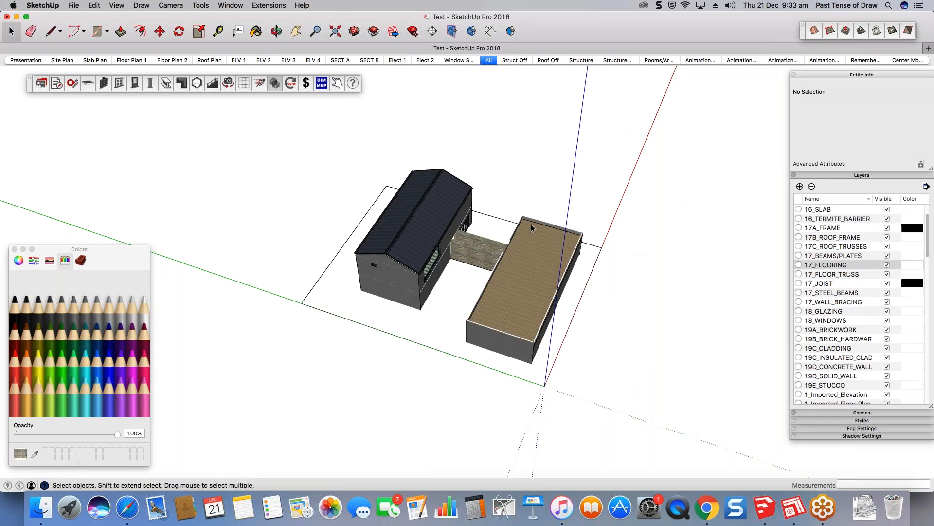
{"action": "middle_click_drag", "start_coordinate": [531, 227], "coordinate": [480, 232]}
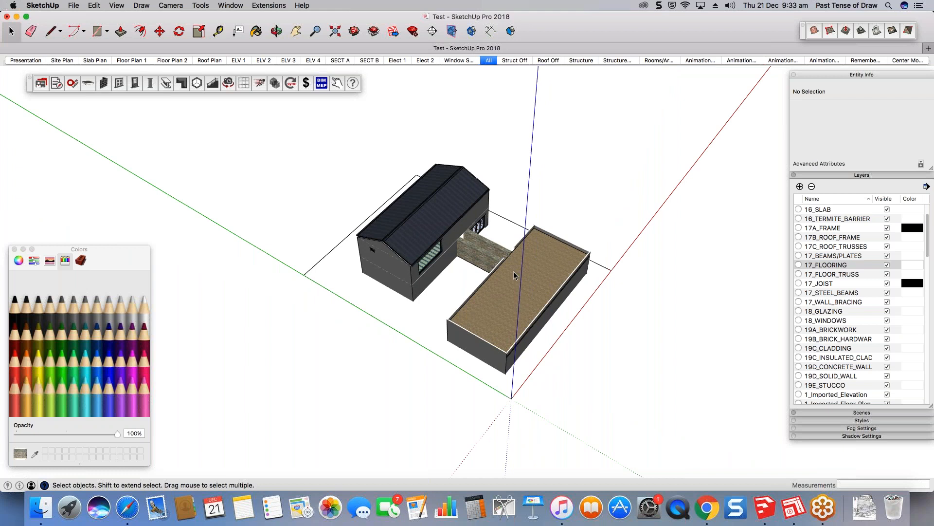
{"action": "left_click", "coordinate": [74, 5]}
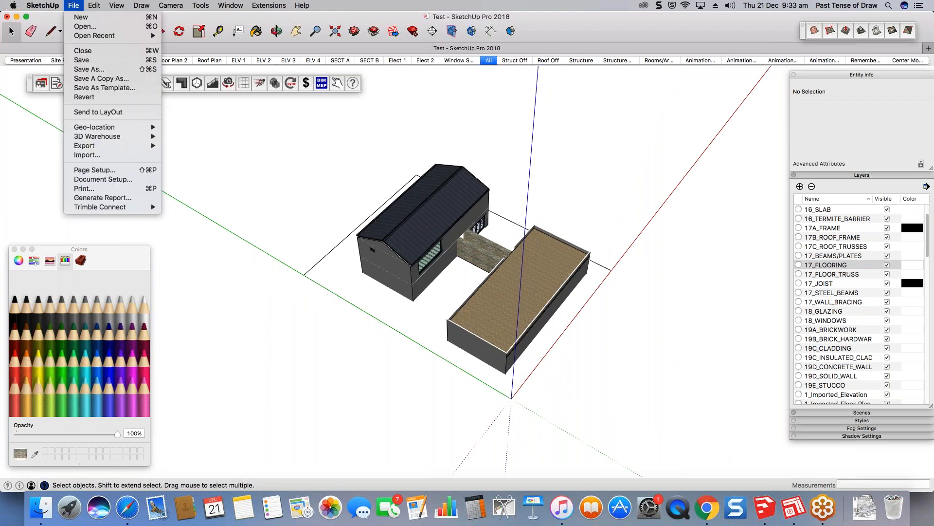
{"action": "left_click", "coordinate": [532, 178]}
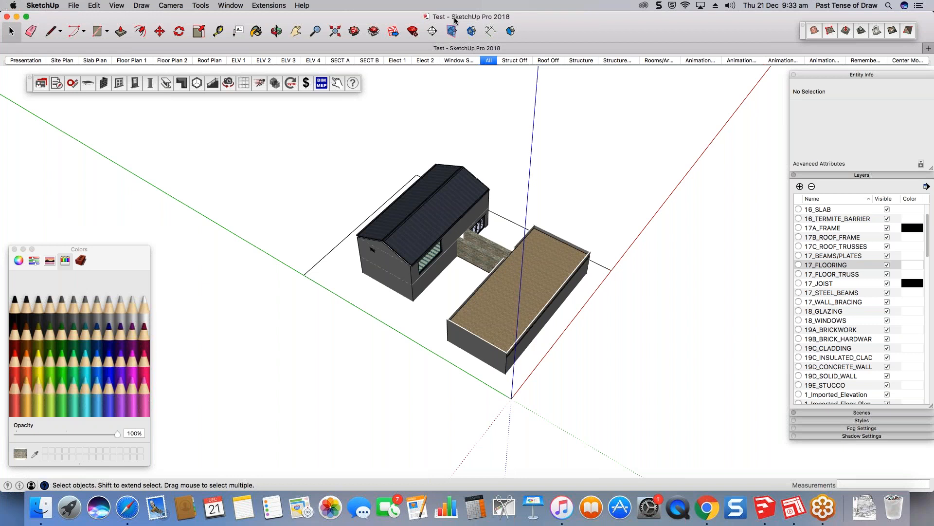
- Switch to LayOut and insert the Test SketchUp model from the Desktop onto the First Floor Plan page
{"action": "left_click", "coordinate": [787, 507]}
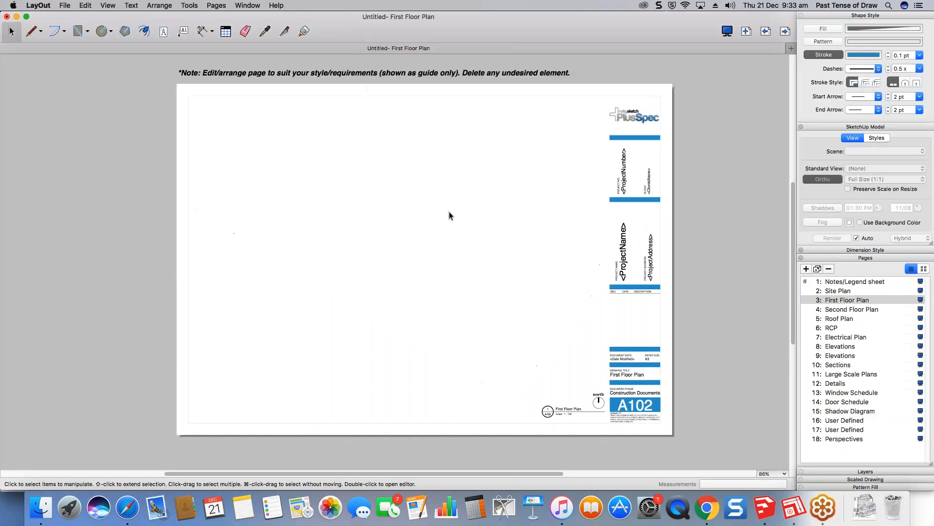
{"action": "left_click", "coordinate": [65, 5]}
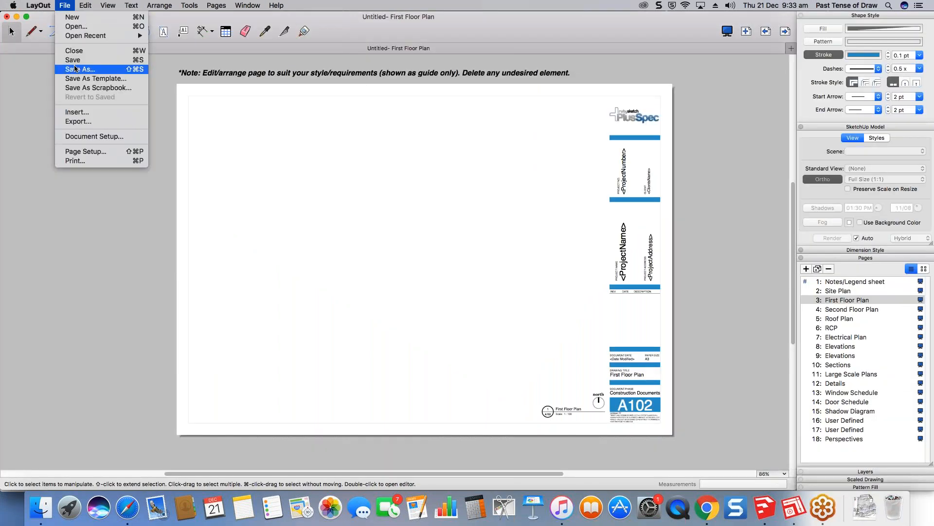
{"action": "left_click", "coordinate": [77, 112]}
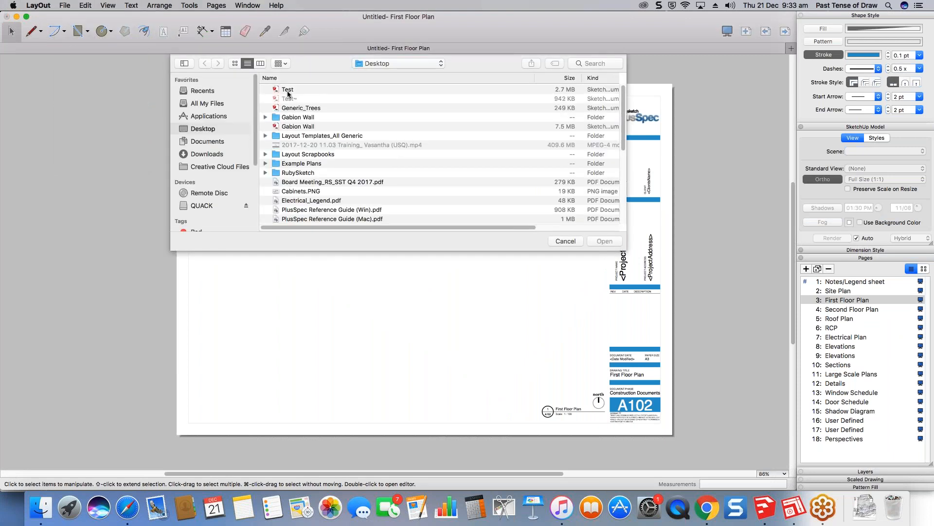
{"action": "left_click", "coordinate": [289, 90]}
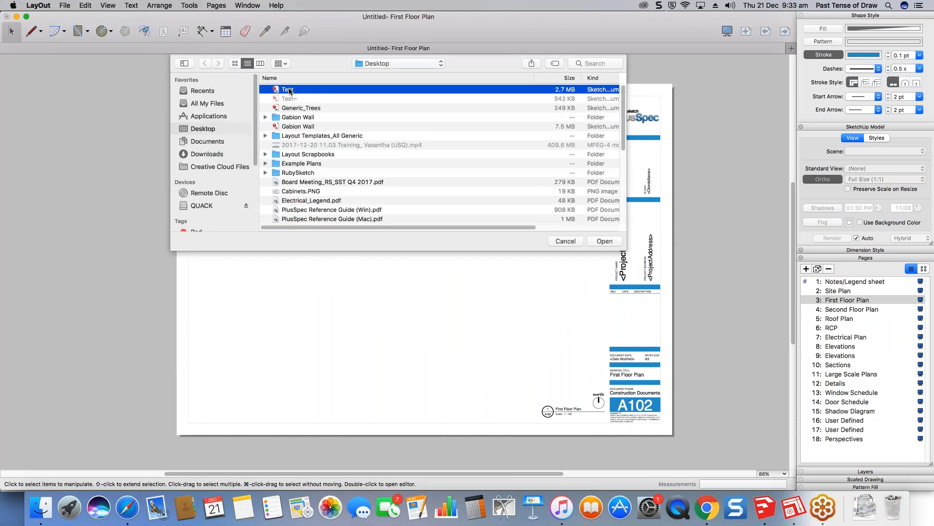
{"action": "left_click", "coordinate": [605, 241]}
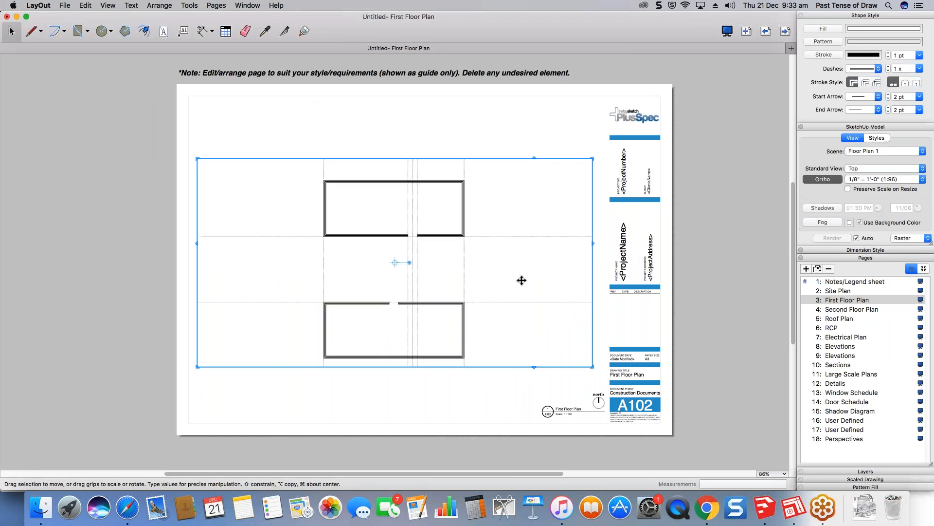
- Update the model reference of the floor plan viewport on the First Floor Plan page
{"action": "right_click", "coordinate": [494, 236]}
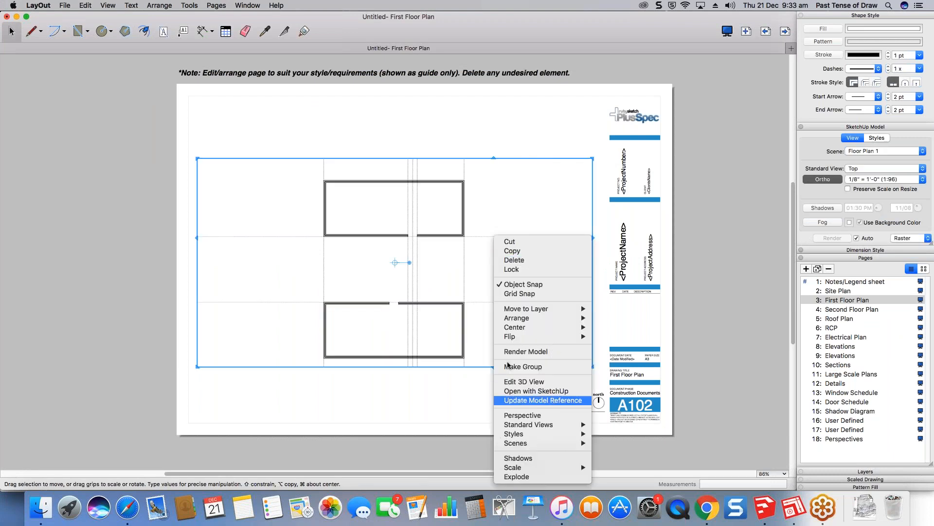
{"action": "left_click", "coordinate": [553, 400]}
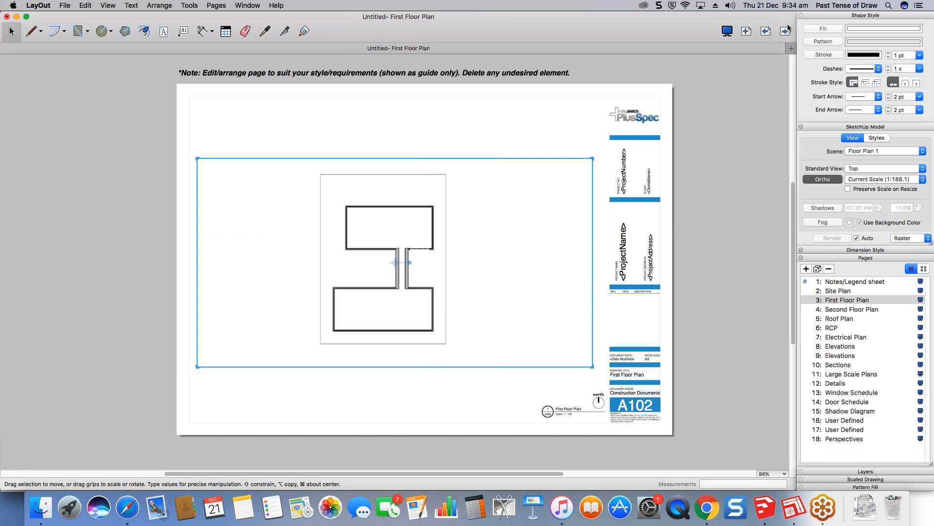
{"action": "left_click", "coordinate": [820, 267]}
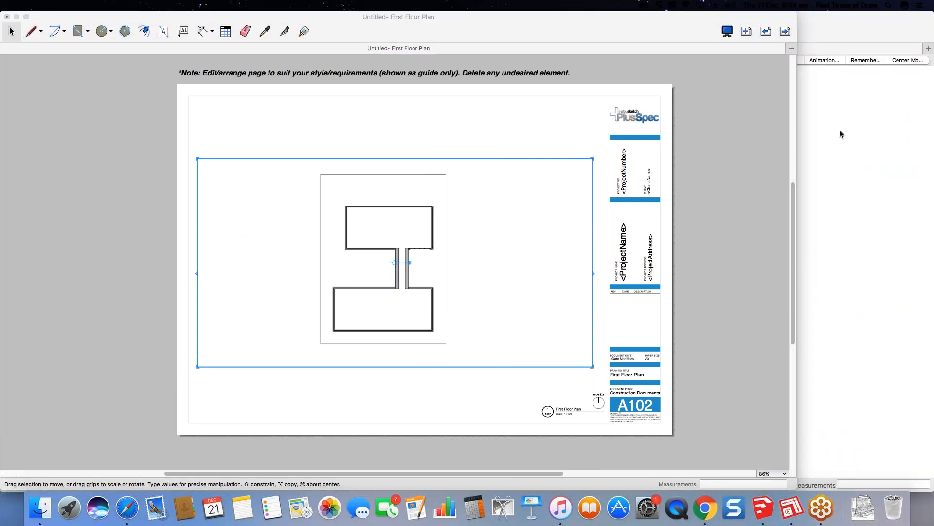
{"action": "left_click", "coordinate": [766, 234]}
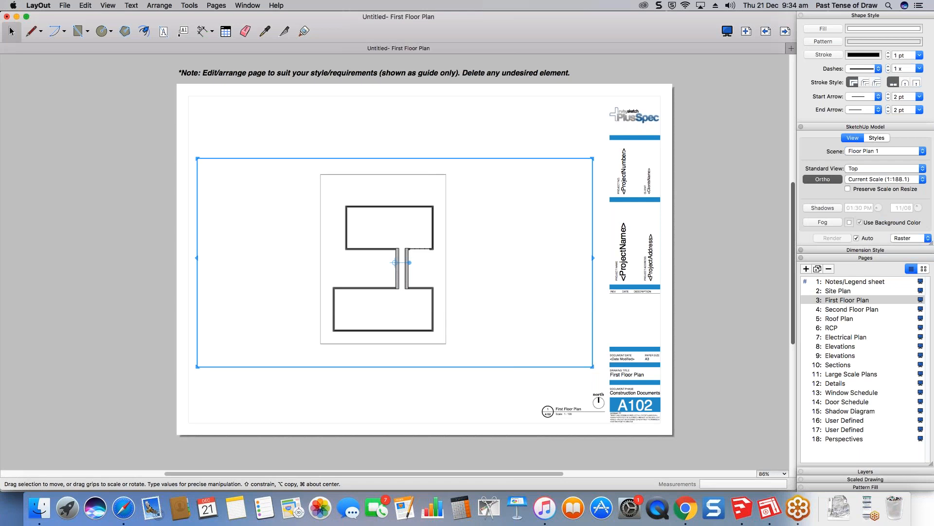
- Show the layer list and move the floor plan viewport to the 3D Master layer
{"action": "left_click", "coordinate": [863, 258]}
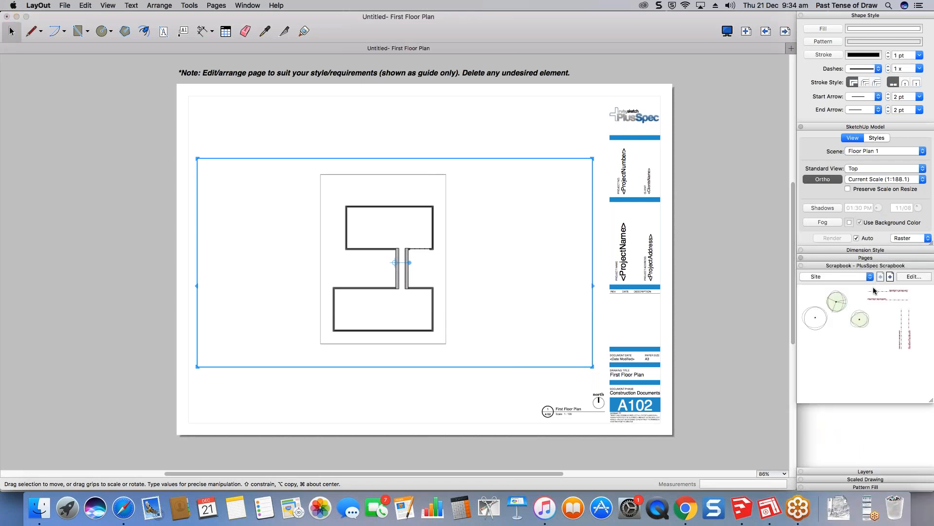
{"action": "left_click", "coordinate": [890, 278]}
{"action": "left_click", "coordinate": [864, 128]}
{"action": "left_click_drag", "start_coordinate": [878, 480], "coordinate": [869, 157]}
{"action": "left_click", "coordinate": [867, 166]}
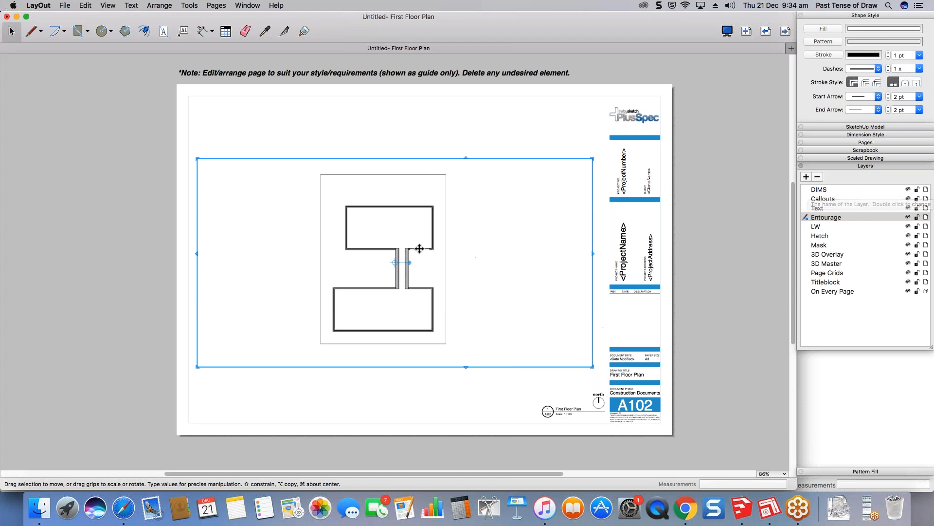
{"action": "right_click", "coordinate": [433, 239]}
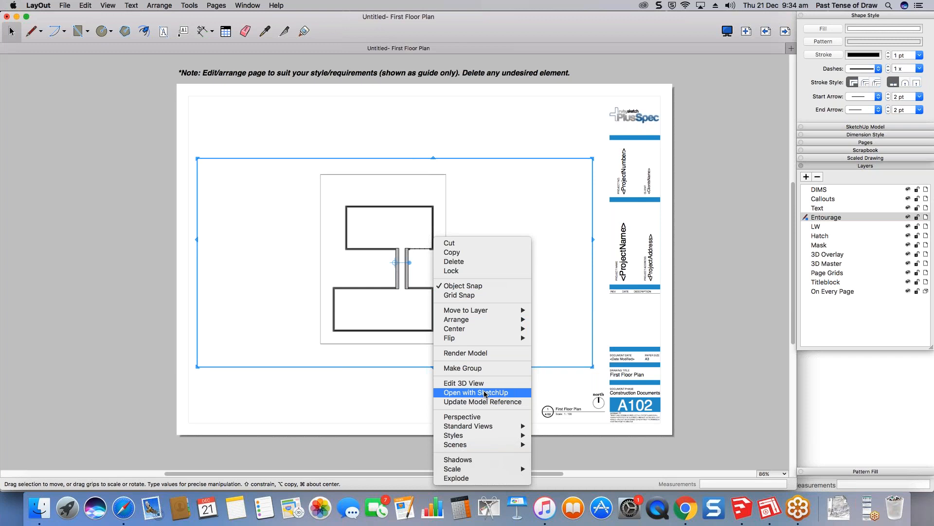
{"action": "mouse_move", "coordinate": [490, 312]}
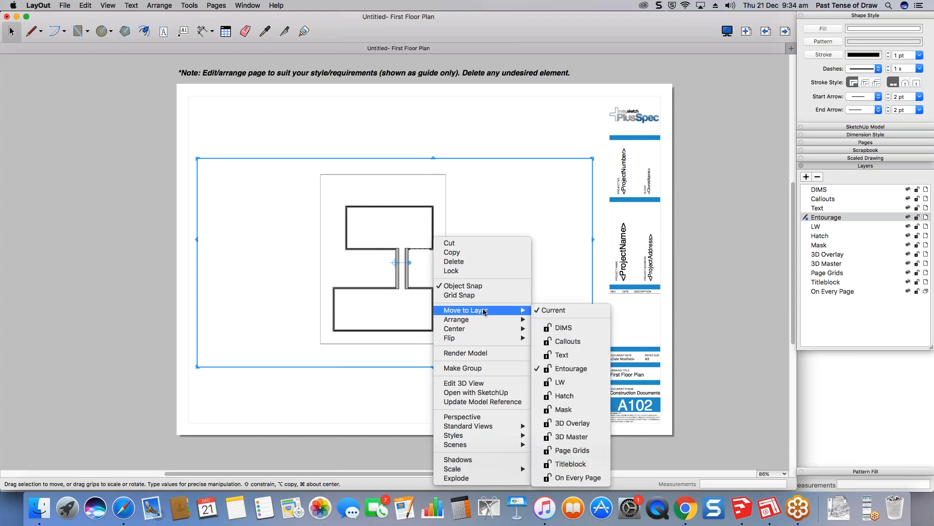
{"action": "left_click", "coordinate": [573, 431]}
{"action": "left_click", "coordinate": [400, 116]}
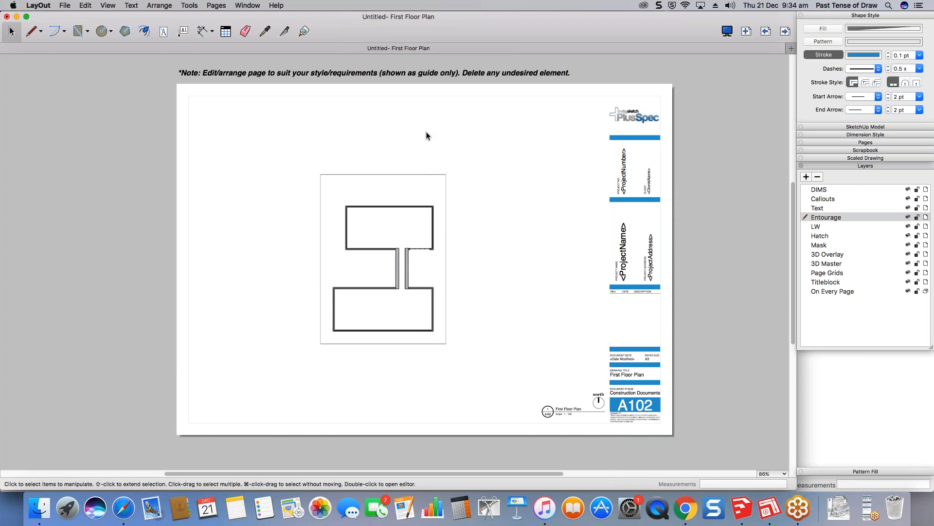
{"action": "left_click", "coordinate": [445, 185]}
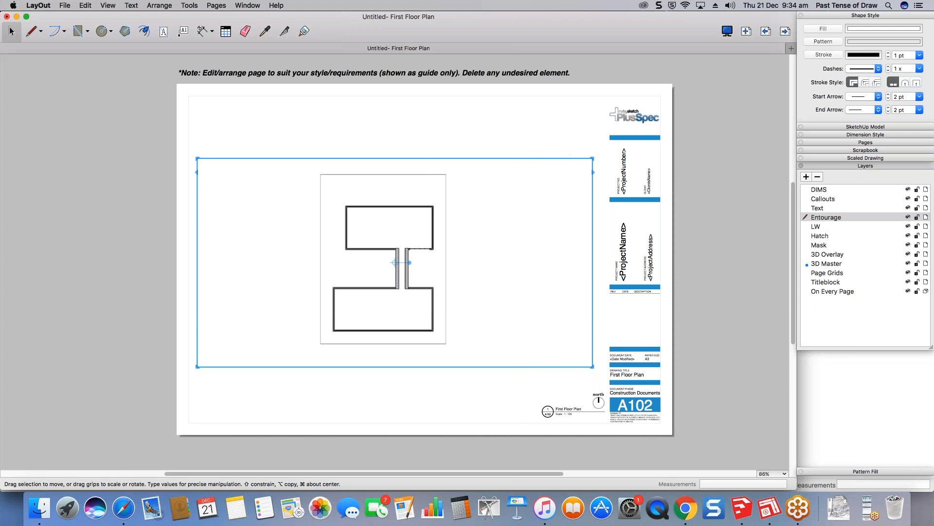
- Set the floor plan viewport's scale to 1mm:100mm (1:100)
{"action": "left_click", "coordinate": [855, 127]}
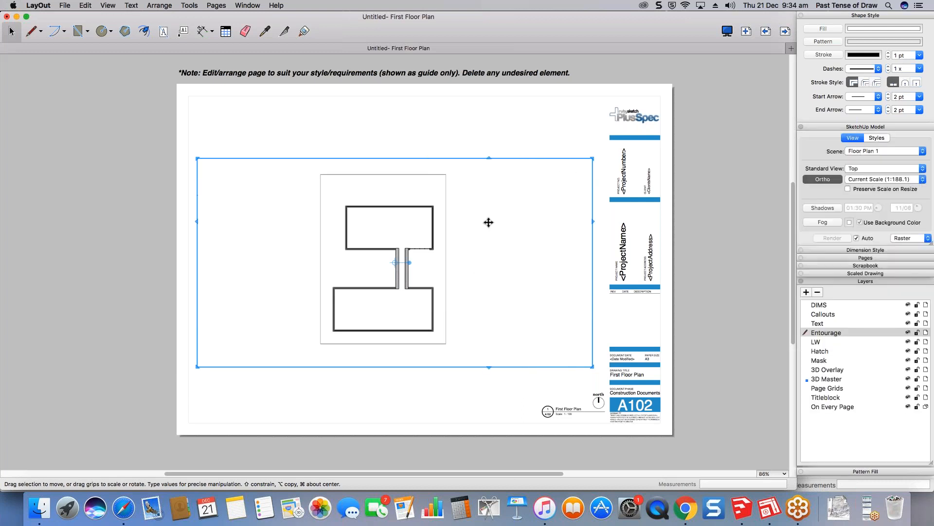
{"action": "left_click", "coordinate": [922, 180]}
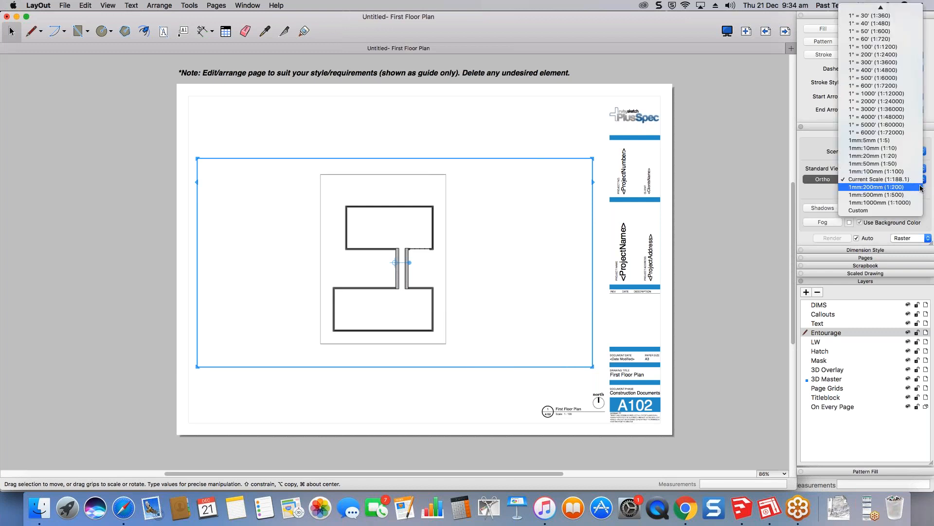
{"action": "left_click", "coordinate": [891, 172]}
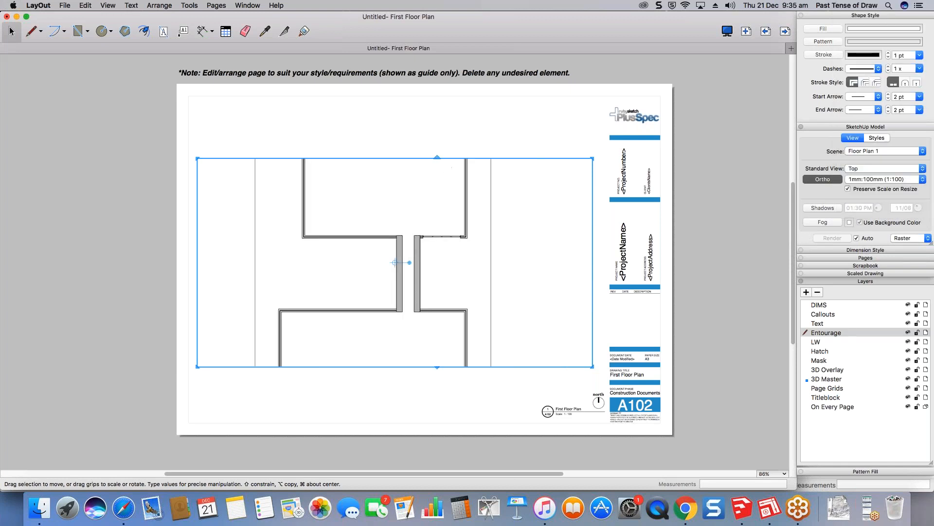
- Extend the viewport's upper and lower edges to the page border so the whole floor plan fits inside
{"action": "left_click_drag", "start_coordinate": [437, 158], "coordinate": [444, 104]}
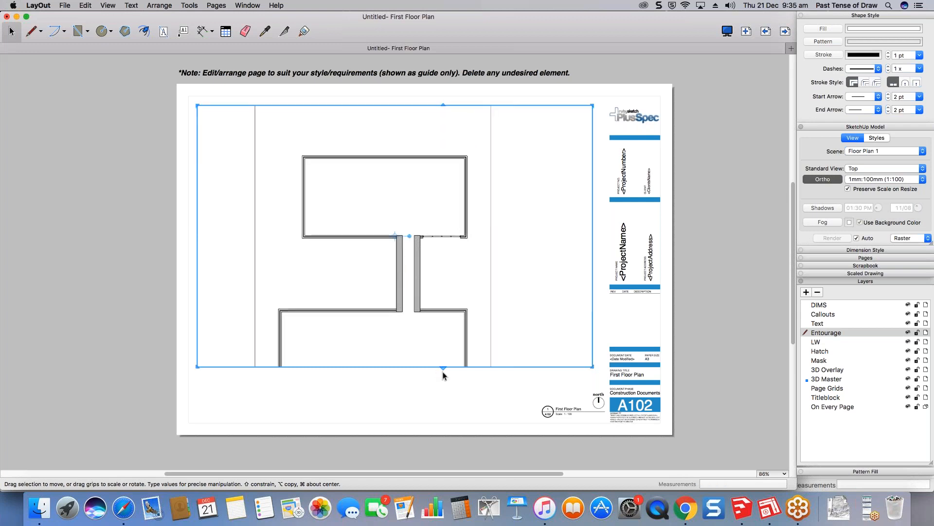
{"action": "left_click_drag", "start_coordinate": [444, 366], "coordinate": [446, 407]}
{"action": "left_click_drag", "start_coordinate": [483, 411], "coordinate": [484, 423]}
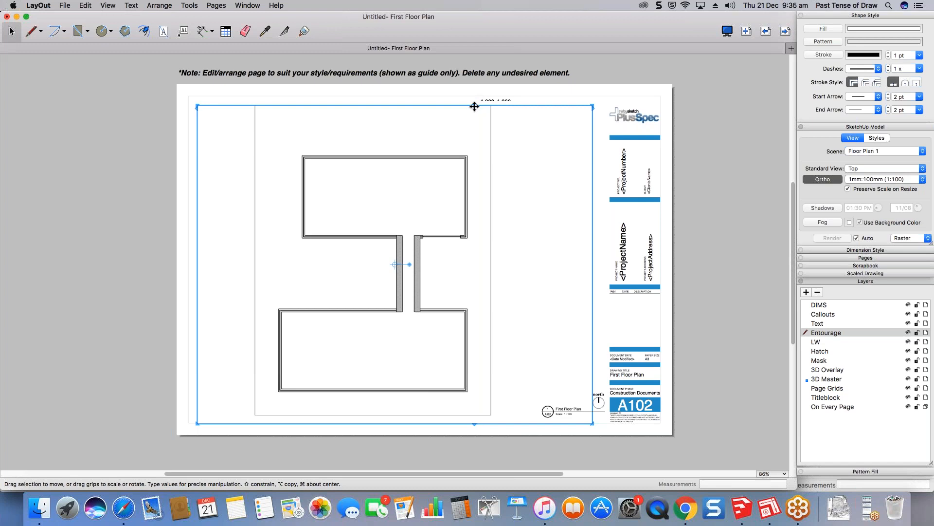
{"action": "mouse_move", "coordinate": [476, 105]}
{"action": "left_mouse_down"}
{"action": "mouse_move", "coordinate": [475, 82]}
{"action": "mouse_move", "coordinate": [597, 94]}
{"action": "left_mouse_up"}
{"action": "key", "text": "super+z"}
- Nudge the floor plan viewport slightly downward and to the left on the page
{"action": "key", "text": "Down"}
{"action": "key", "text": "Down"}
{"action": "key", "text": "Down"}
{"action": "key", "text": "Down"}
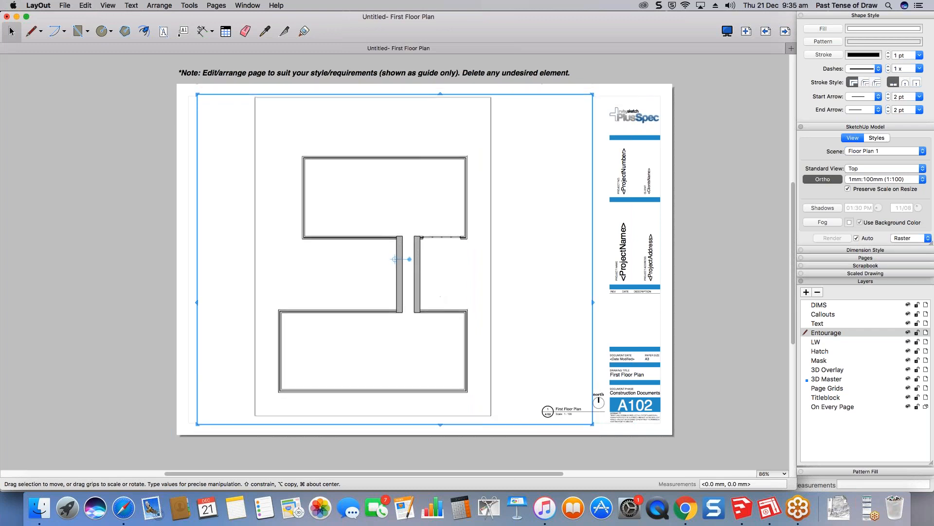
{"action": "key", "text": "Left"}
{"action": "key", "text": "Left"}
{"action": "key", "text": "Left"}
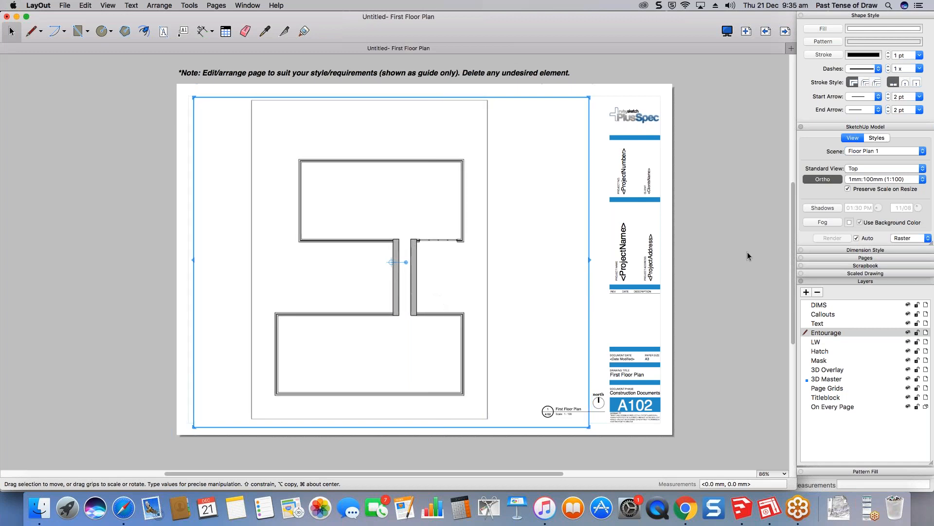
{"action": "left_click", "coordinate": [748, 255]}
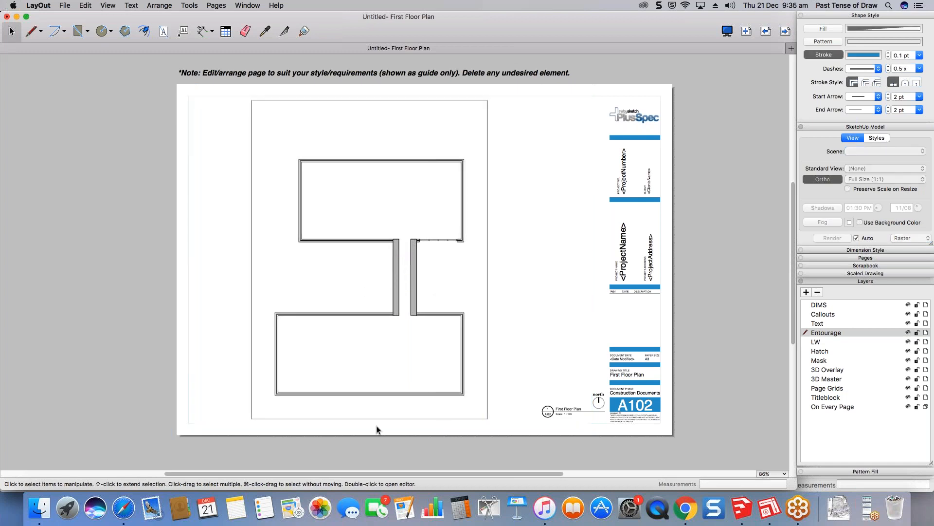
- Raise the viewport's lower edge slightly so it sits just inside the page border
{"action": "left_click", "coordinate": [355, 366]}
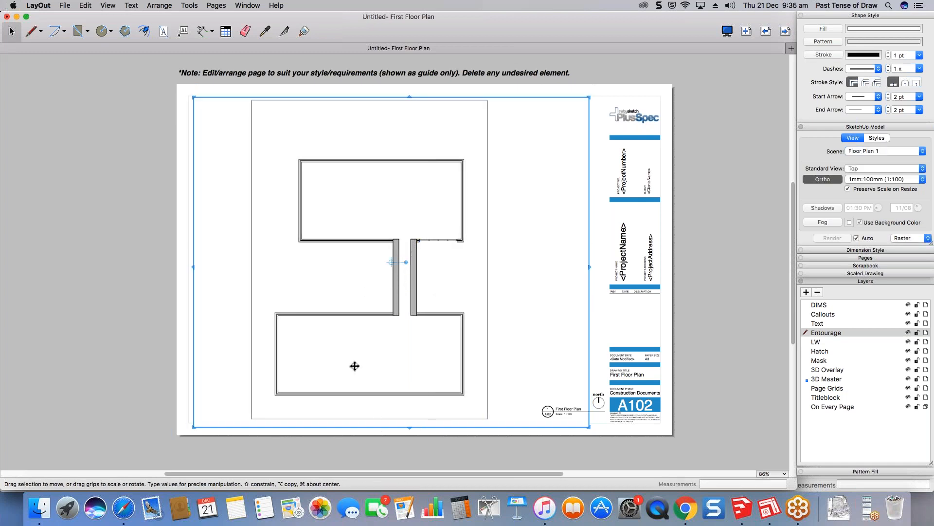
{"action": "scroll", "coordinate": [331, 443], "scroll_direction": "up", "scroll_amount": 6}
{"action": "left_click_drag", "start_coordinate": [327, 411], "coordinate": [149, 398]}
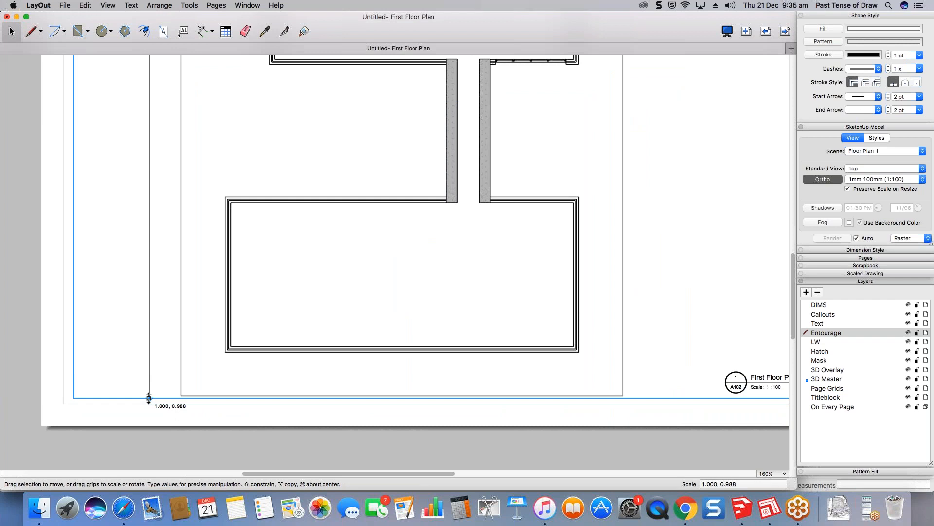
{"action": "left_click", "coordinate": [463, 439]}
- Select the floor plan viewport and make DIMS the current layer
{"action": "scroll", "coordinate": [462, 438], "scroll_direction": "down", "scroll_amount": 1}
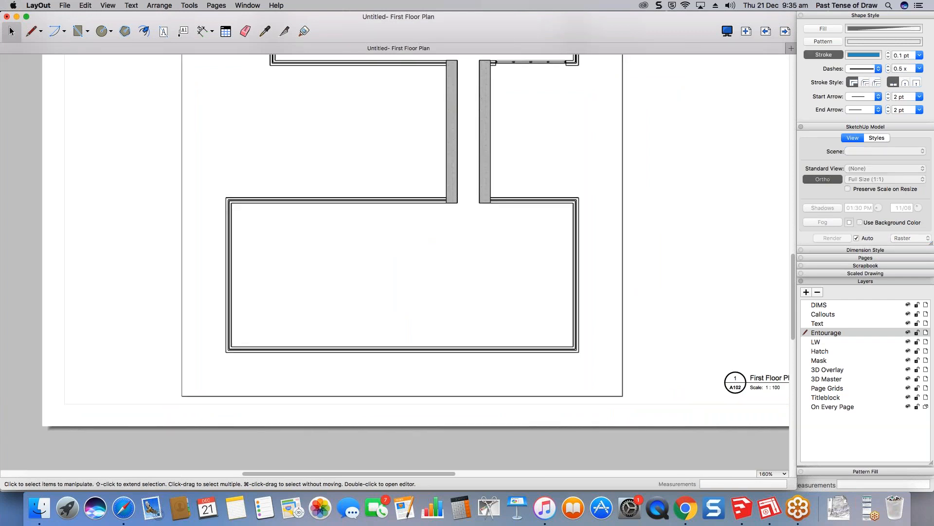
{"action": "scroll", "coordinate": [394, 367], "scroll_direction": "down", "scroll_amount": 3}
{"action": "scroll", "coordinate": [427, 323], "scroll_direction": "up", "scroll_amount": 2}
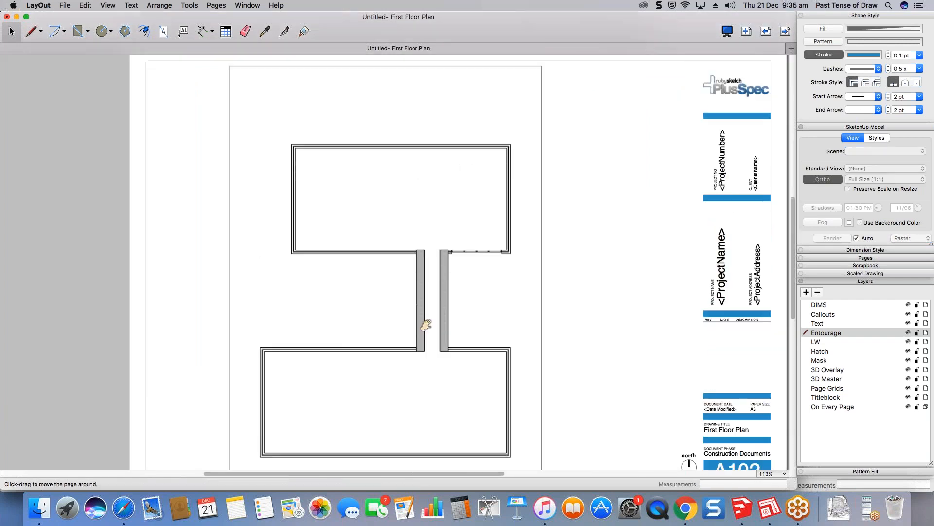
{"action": "left_click", "coordinate": [453, 196]}
{"action": "left_click", "coordinate": [125, 156]}
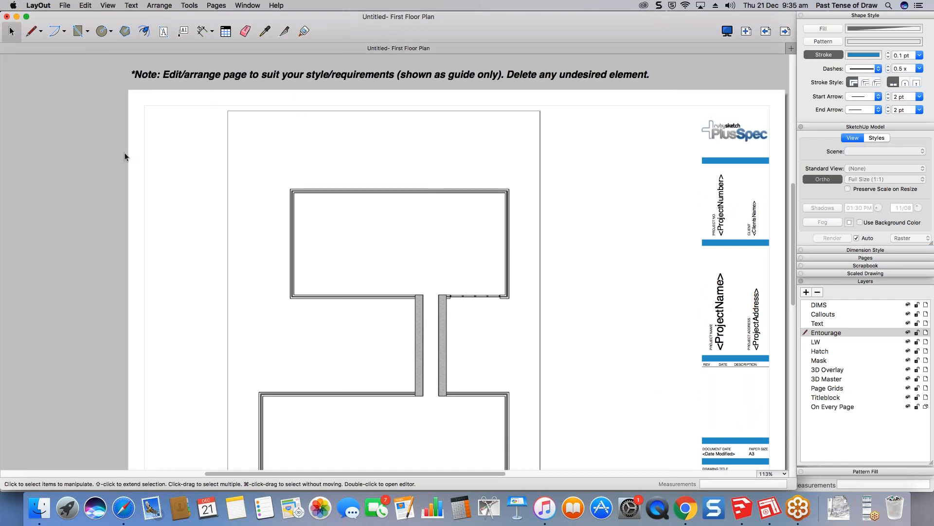
{"action": "scroll", "coordinate": [256, 134], "scroll_direction": "down", "scroll_amount": 3}
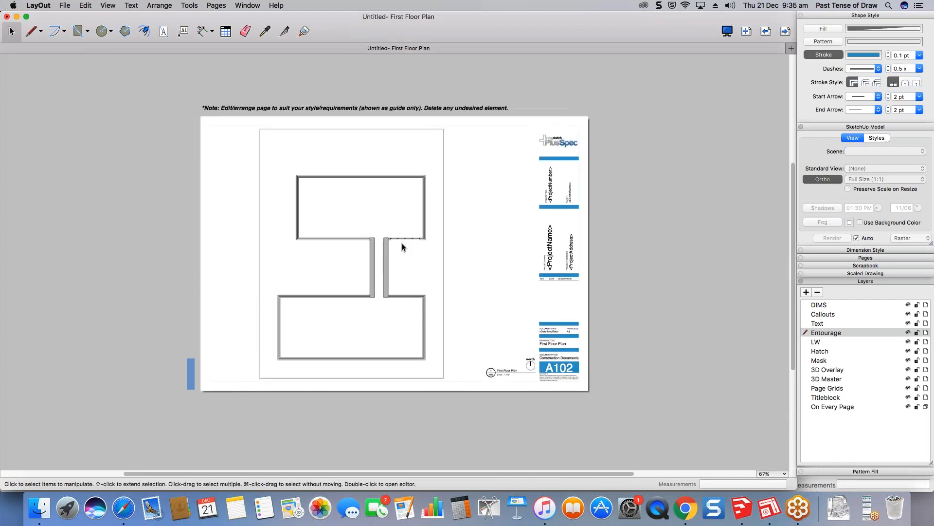
{"action": "left_click", "coordinate": [388, 240]}
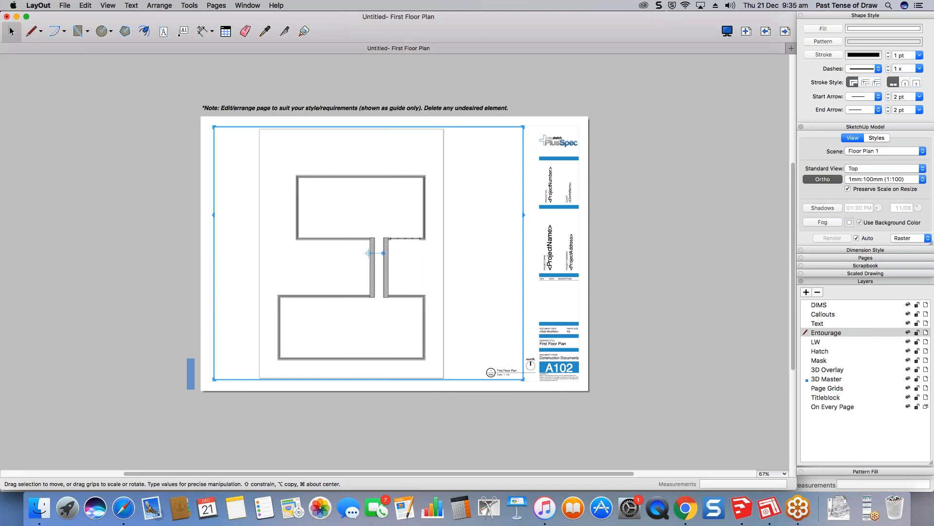
{"action": "left_click", "coordinate": [827, 305]}
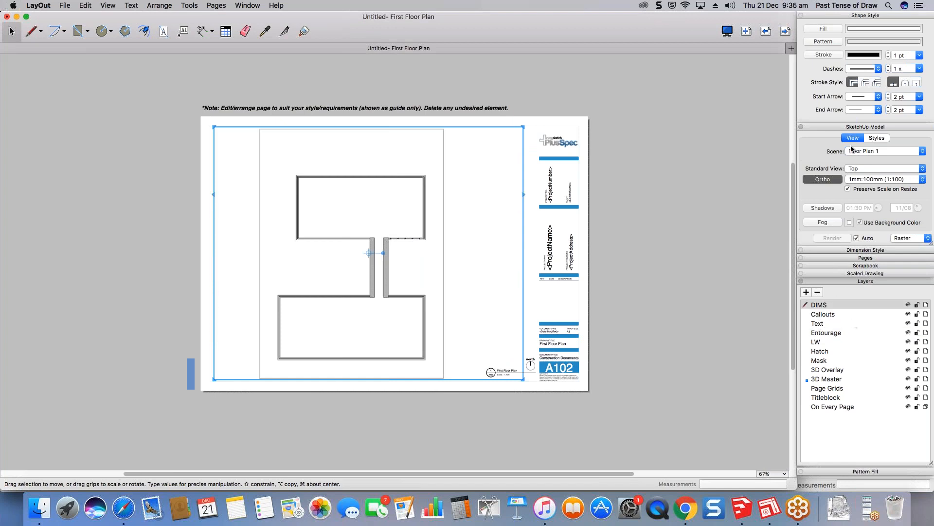
- Show the document's page list and view the scenes available for the viewport, keeping Floor Plan 1
{"action": "left_click", "coordinate": [867, 259]}
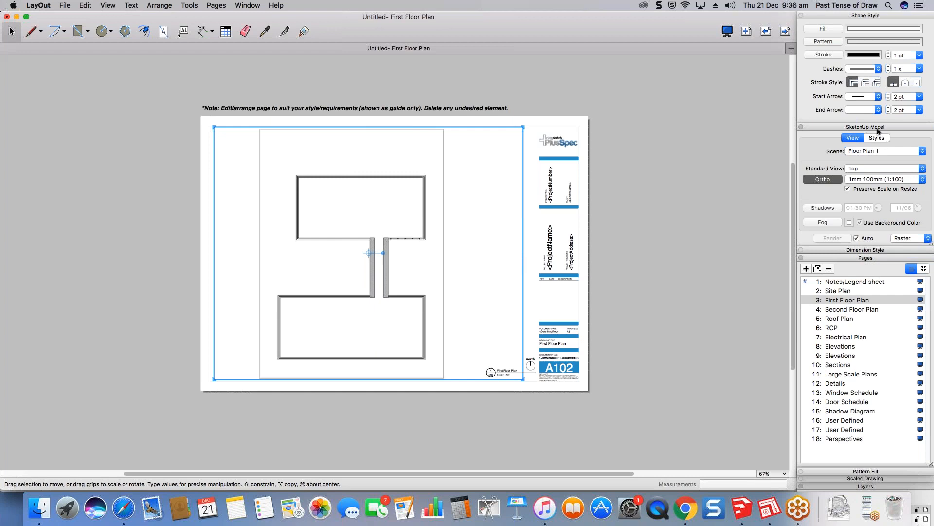
{"action": "left_click", "coordinate": [913, 151]}
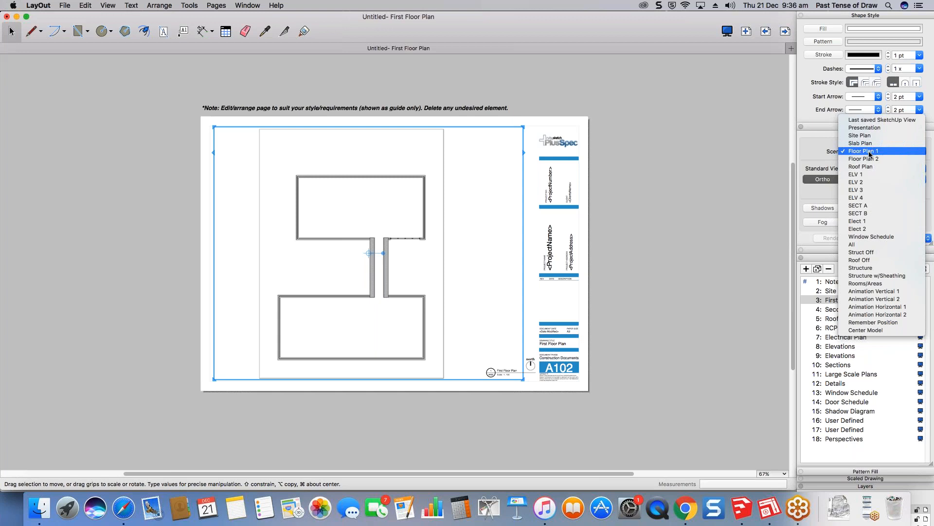
{"action": "left_click", "coordinate": [725, 171]}
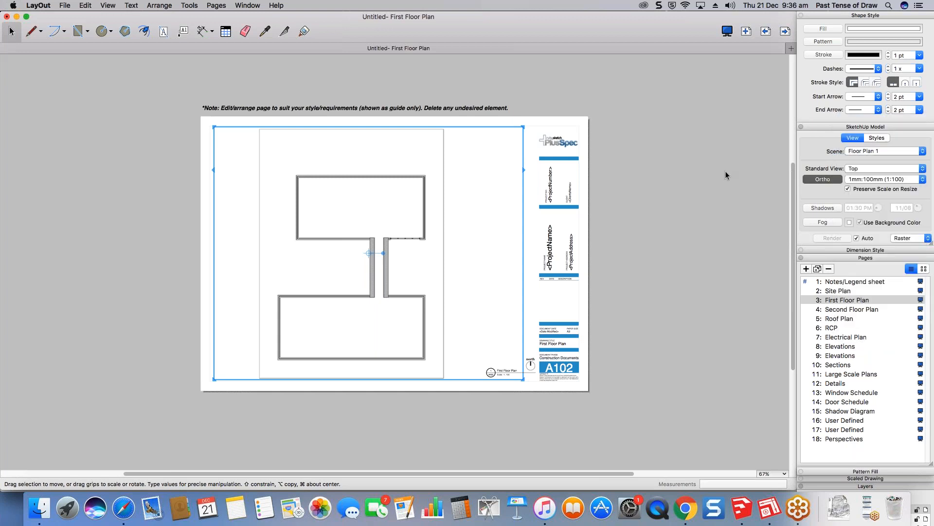
{"action": "left_click", "coordinate": [723, 176]}
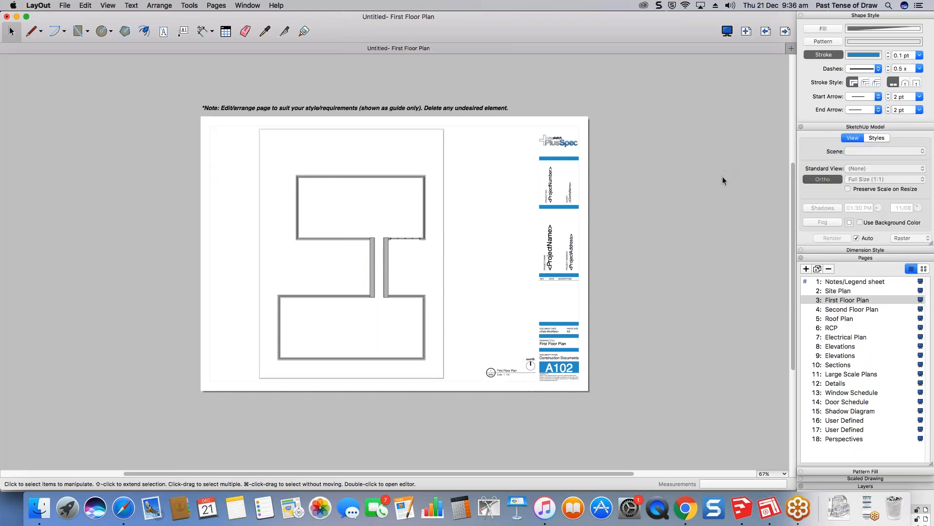
- Set the floor plan viewport's render mode to Hybrid
{"action": "left_click", "coordinate": [433, 189]}
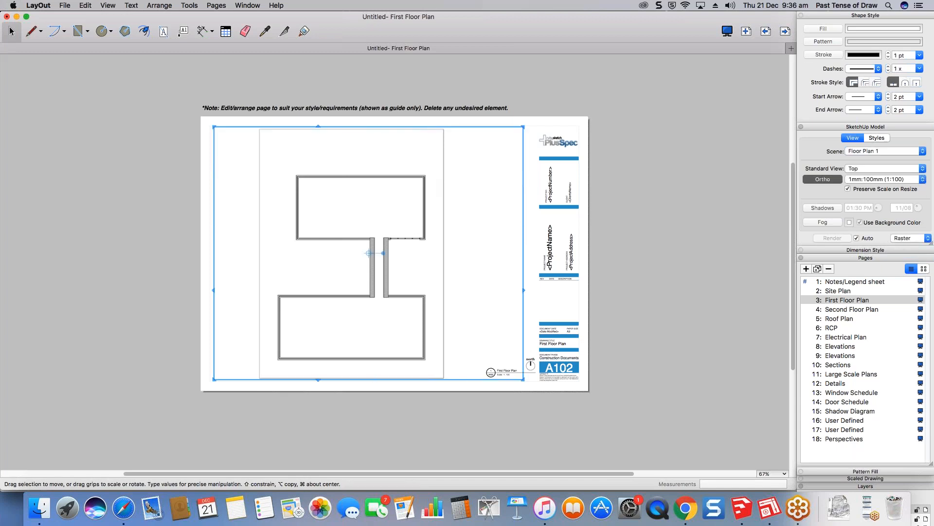
{"action": "scroll", "coordinate": [319, 284], "scroll_direction": "up", "scroll_amount": 5}
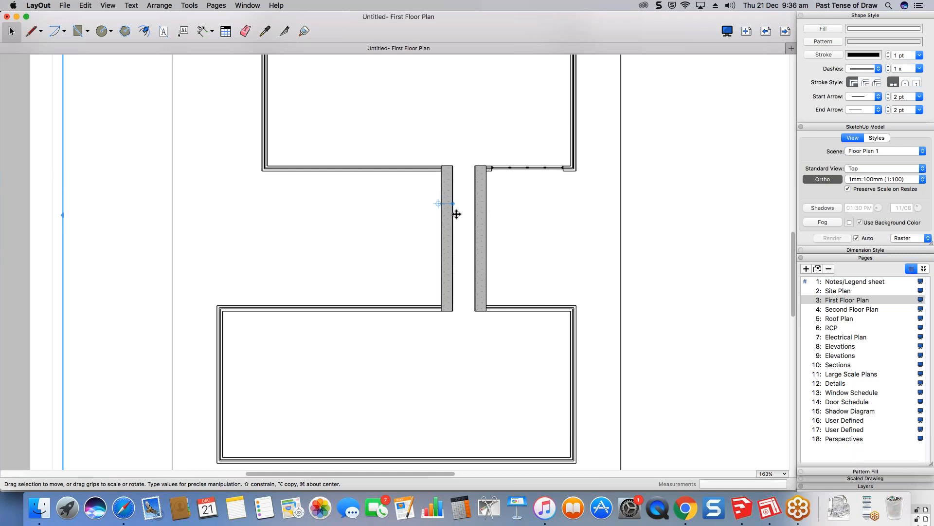
{"action": "left_click", "coordinate": [927, 238]}
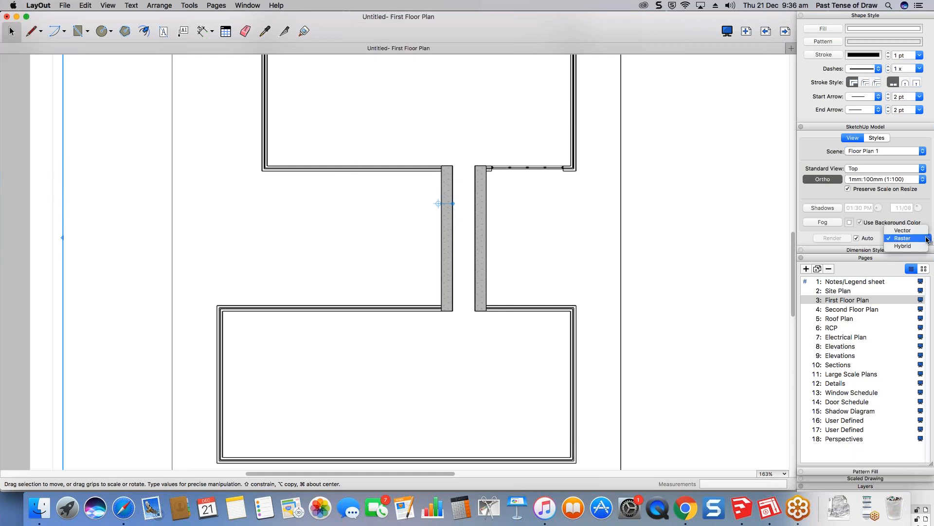
{"action": "left_click", "coordinate": [903, 245]}
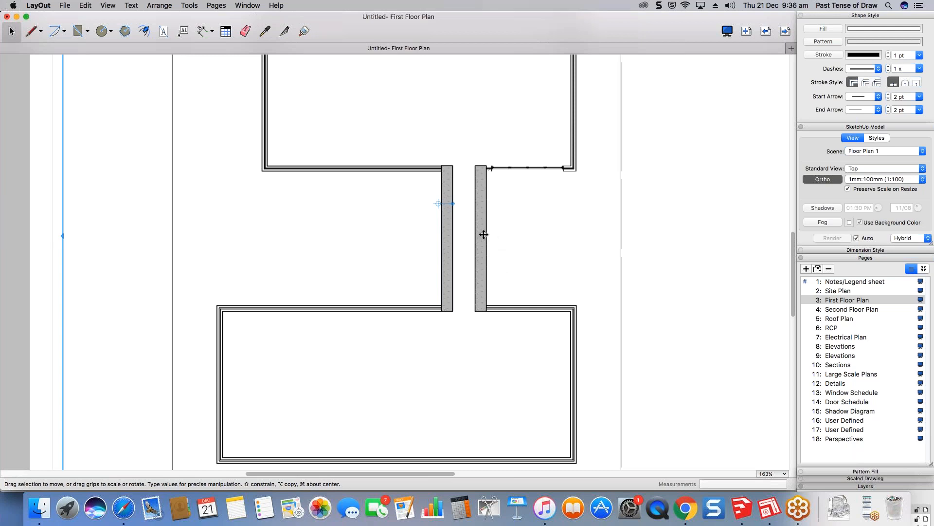
- Set the floor plan viewport's line weight to 0.3 in its style settings
{"action": "left_click", "coordinate": [877, 138]}
{"action": "left_click", "coordinate": [913, 223]}
{"action": "key", "text": "BackSpace"}
{"action": "double_click", "coordinate": [915, 223]}
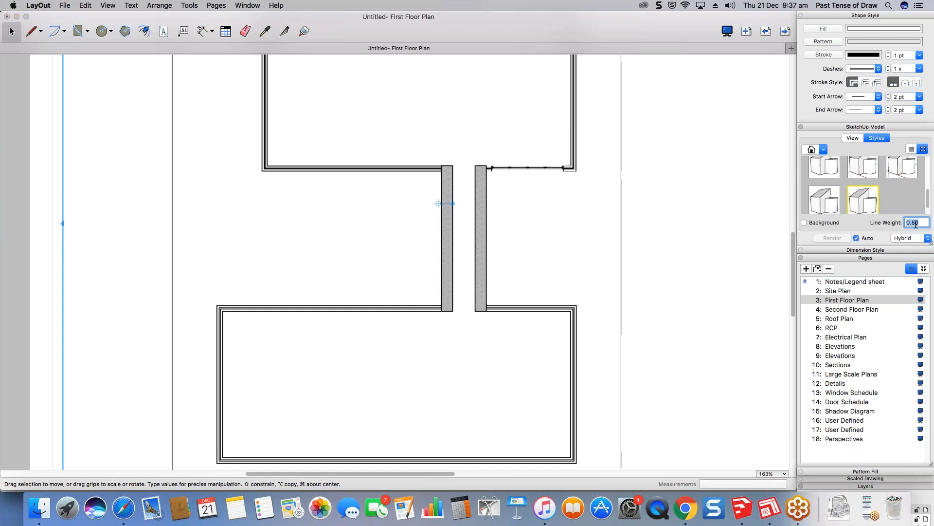
{"action": "left_click", "coordinate": [915, 222]}
{"action": "type", "text": "3"}
{"action": "key", "text": "Return"}
- Try a line weight of 0.10 on the floor plan viewport and inspect the wall lines up close
{"action": "key", "text": "BackSpace"}
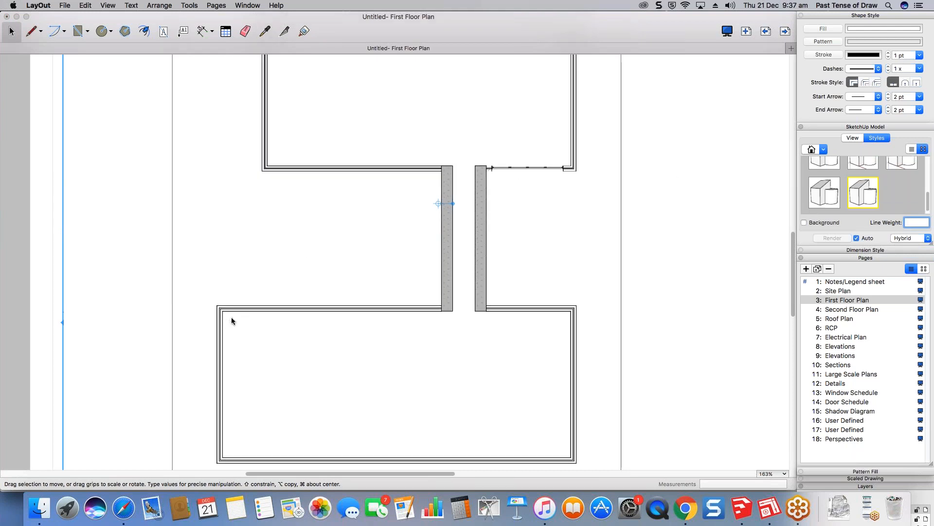
{"action": "scroll", "coordinate": [224, 316], "scroll_direction": "up", "scroll_amount": 10}
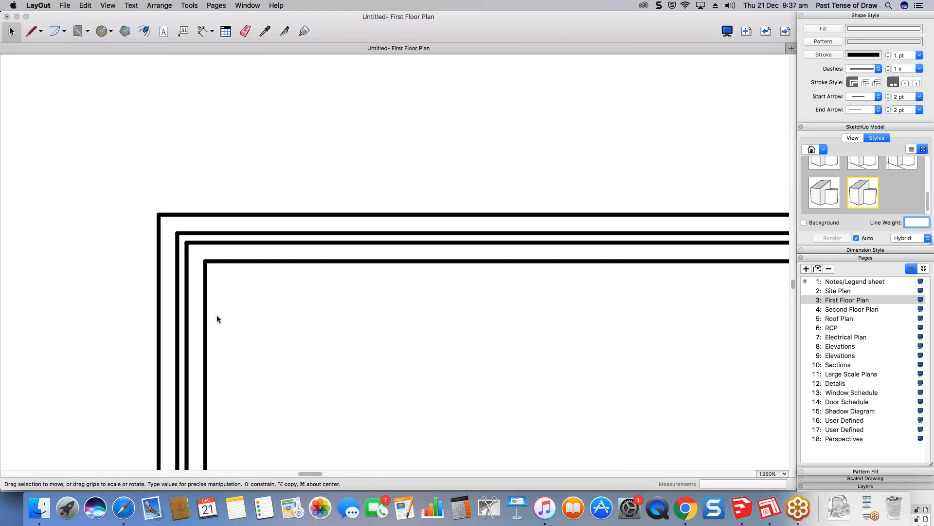
{"action": "mouse_move", "coordinate": [715, 263]}
{"action": "middle_mouse_down"}
{"action": "mouse_move", "coordinate": [360, 260]}
{"action": "mouse_move", "coordinate": [370, 250]}
{"action": "middle_mouse_up"}
{"action": "middle_click_drag", "start_coordinate": [721, 244], "coordinate": [378, 249]}
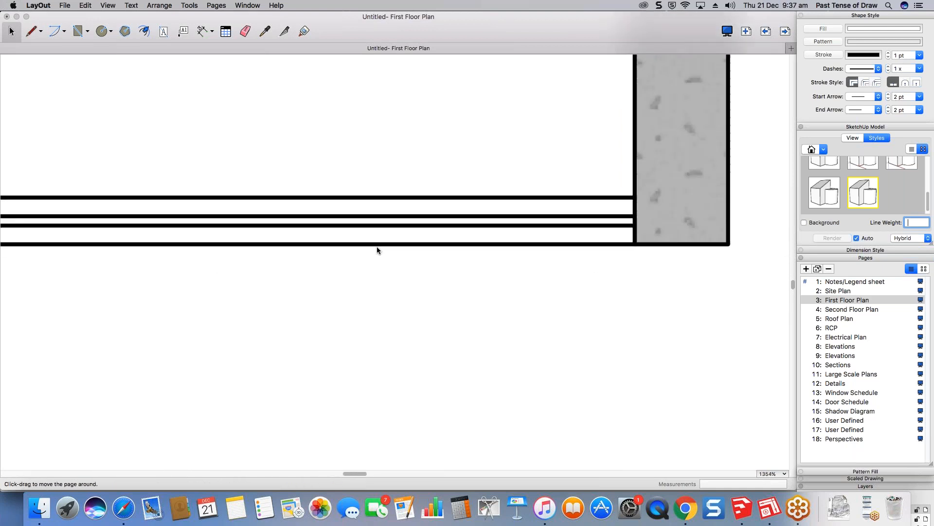
{"action": "scroll", "coordinate": [651, 229], "scroll_direction": "down", "scroll_amount": 5}
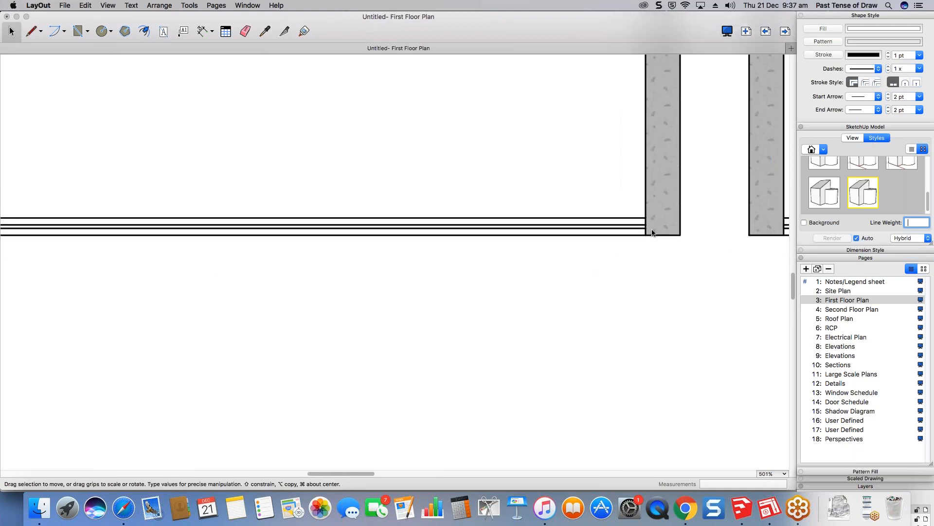
{"action": "scroll", "coordinate": [419, 405], "scroll_direction": "down", "scroll_amount": 12}
{"action": "scroll", "coordinate": [337, 359], "scroll_direction": "up", "scroll_amount": 5}
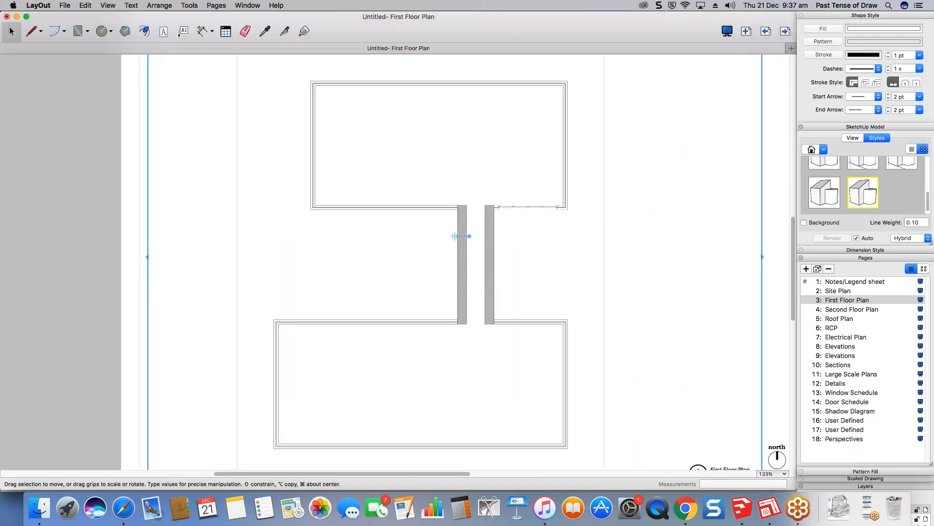
- Set the floor plan viewport's line weight back to 0.30
{"action": "left_click", "coordinate": [76, 259]}
{"action": "middle_click_drag", "start_coordinate": [422, 275], "coordinate": [425, 259]}
{"action": "left_click", "coordinate": [494, 258]}
{"action": "left_click", "coordinate": [917, 223]}
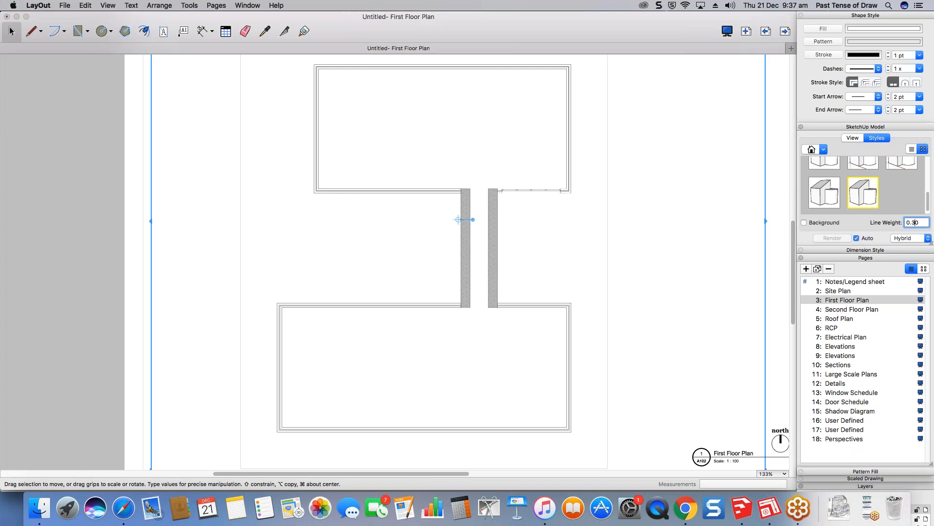
{"action": "key", "text": "Return"}
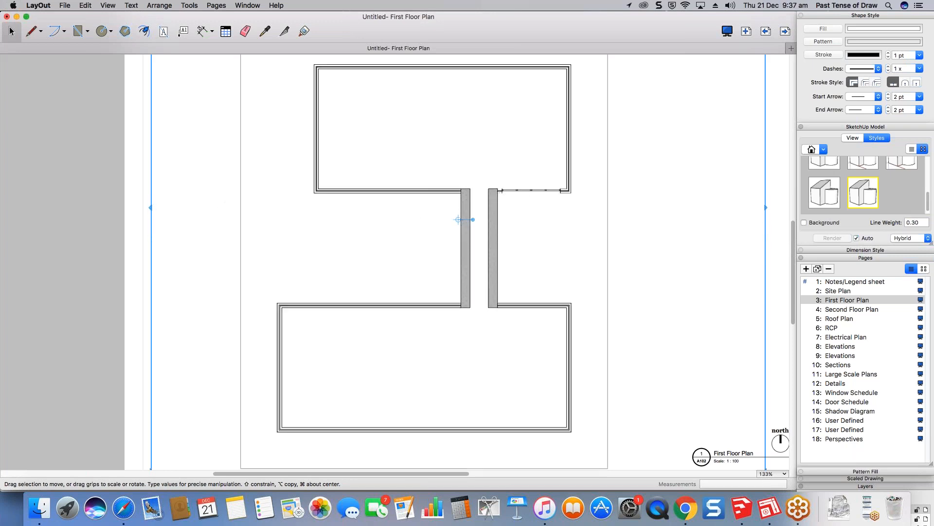
- Copy the first floor plan viewport and paste it on the Second Floor Plan page in place of the window guide
{"action": "left_click", "coordinate": [117, 203]}
{"action": "scroll", "coordinate": [386, 194], "scroll_direction": "down", "scroll_amount": 2}
{"action": "scroll", "coordinate": [386, 194], "scroll_direction": "down", "scroll_amount": 1}
{"action": "left_click", "coordinate": [445, 192]}
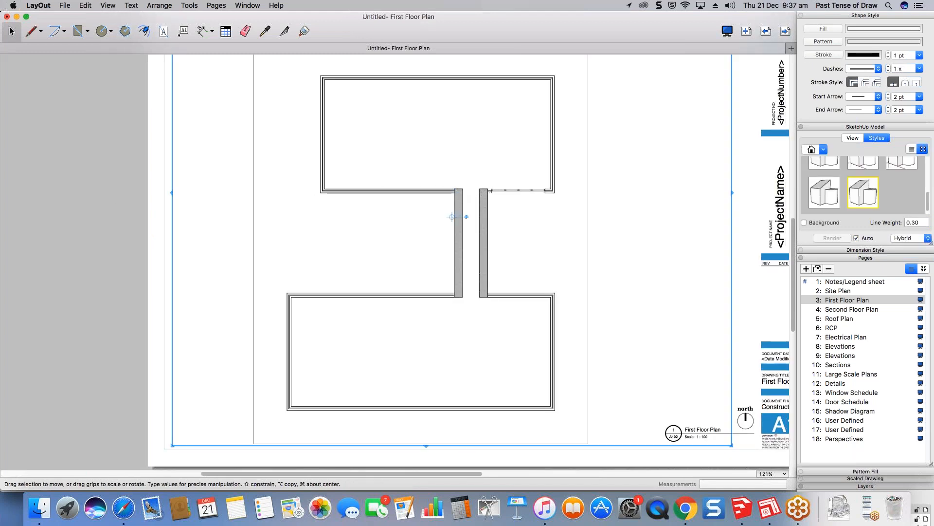
{"action": "left_click", "coordinate": [864, 310]}
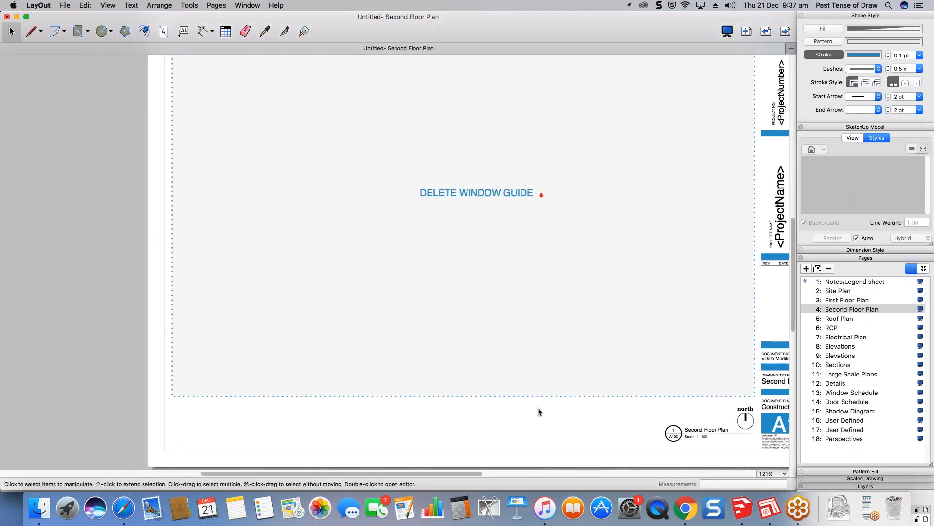
{"action": "left_click", "coordinate": [489, 191]}
{"action": "key", "text": "Delete"}
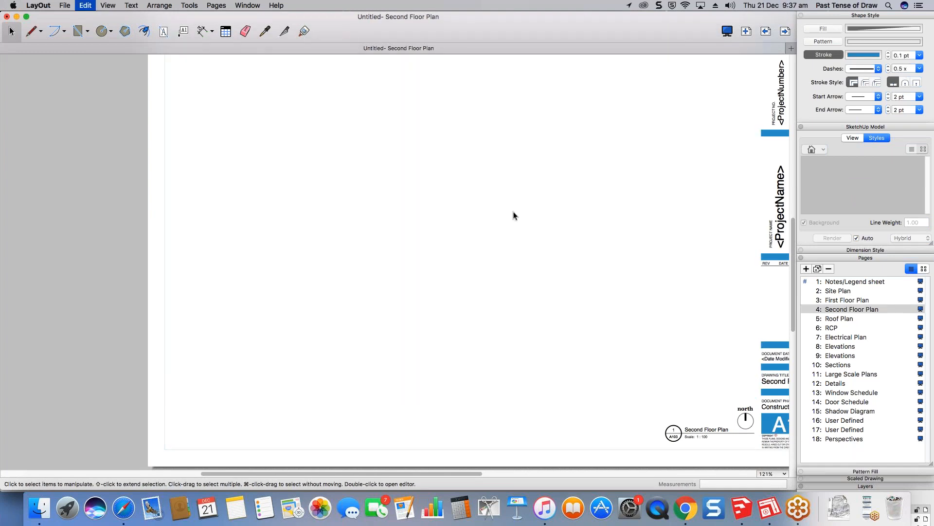
{"action": "key", "text": "super+v"}
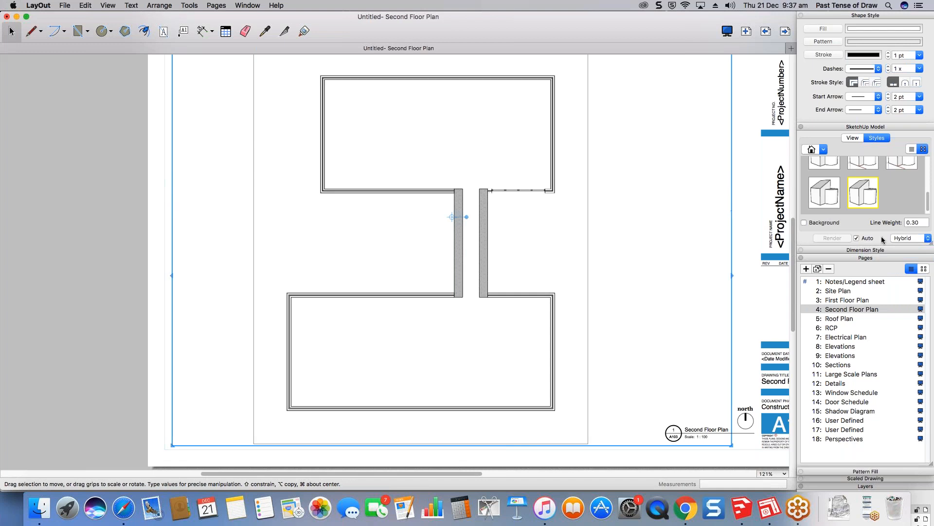
- Switch the pasted viewport on the Second Floor Plan page to the Floor Plan 2 scene
{"action": "left_click", "coordinate": [857, 138]}
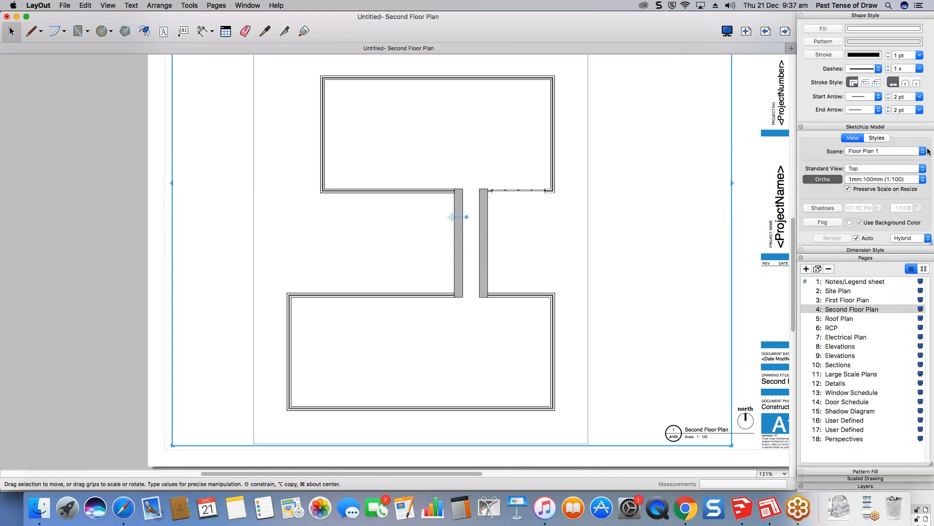
{"action": "left_click", "coordinate": [925, 151]}
{"action": "left_click", "coordinate": [862, 159]}
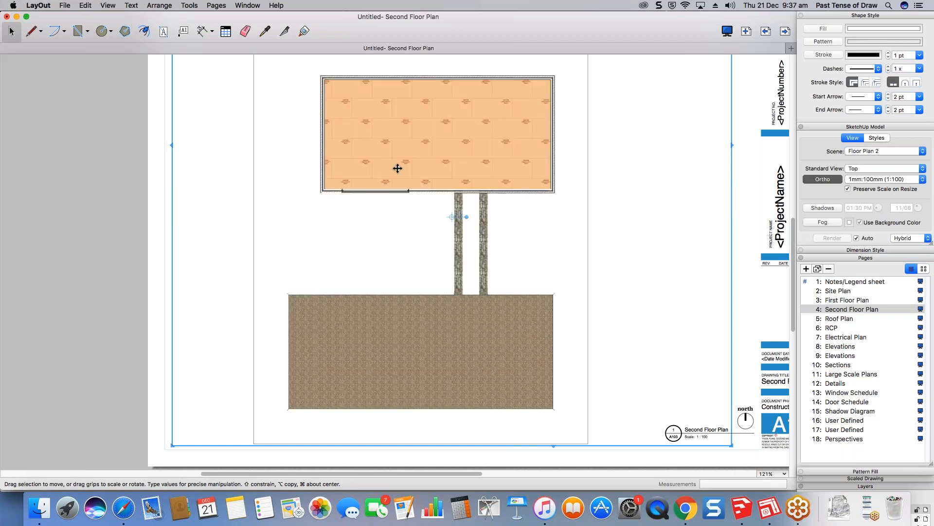
{"action": "left_click", "coordinate": [431, 277]}
- Replace the Roof Plan page's window guide with the copied viewport and set its scene to Roof Plan
{"action": "left_click", "coordinate": [841, 318]}
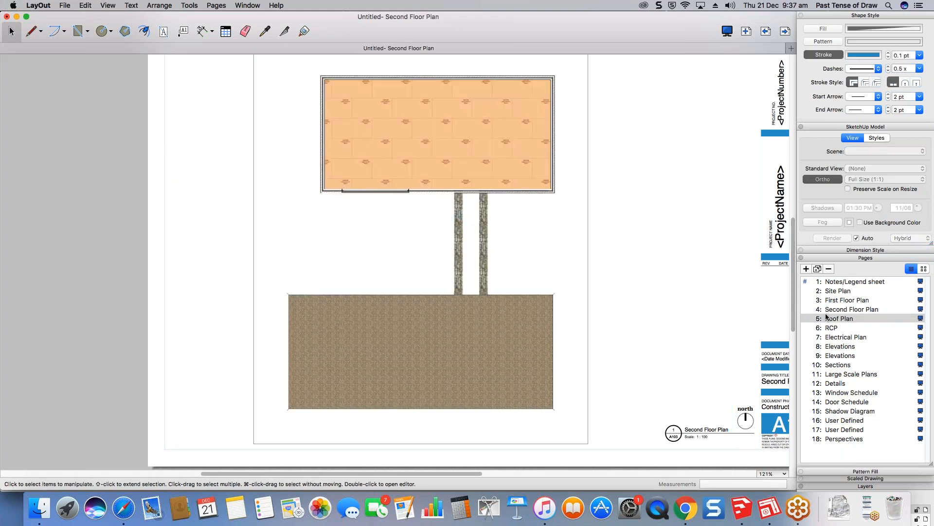
{"action": "left_click_drag", "start_coordinate": [549, 409], "coordinate": [466, 167]}
{"action": "key", "text": "Delete"}
{"action": "key", "text": "super+z"}
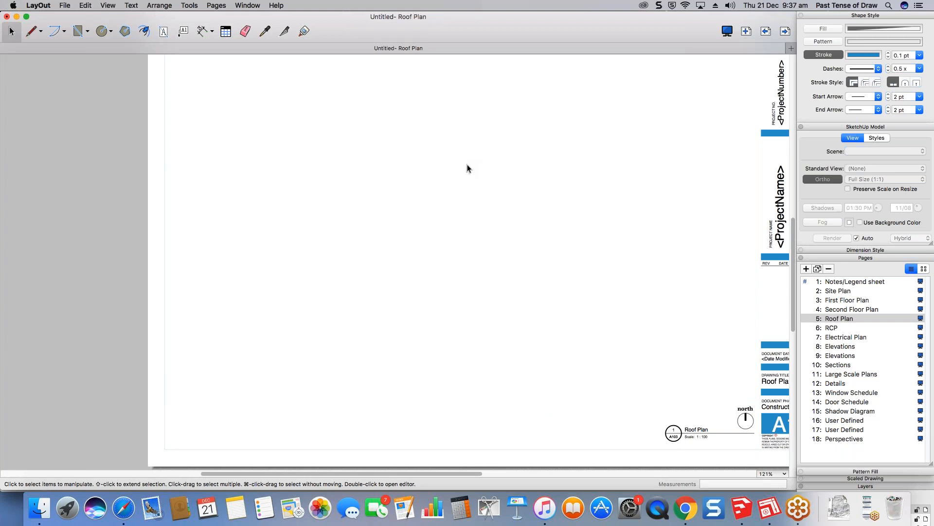
{"action": "left_click", "coordinate": [923, 151]}
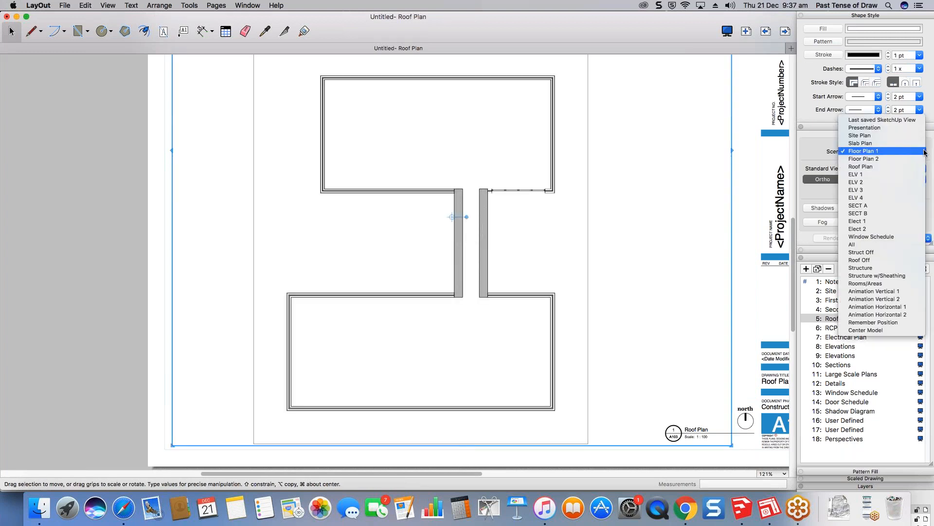
{"action": "left_click", "coordinate": [864, 153]}
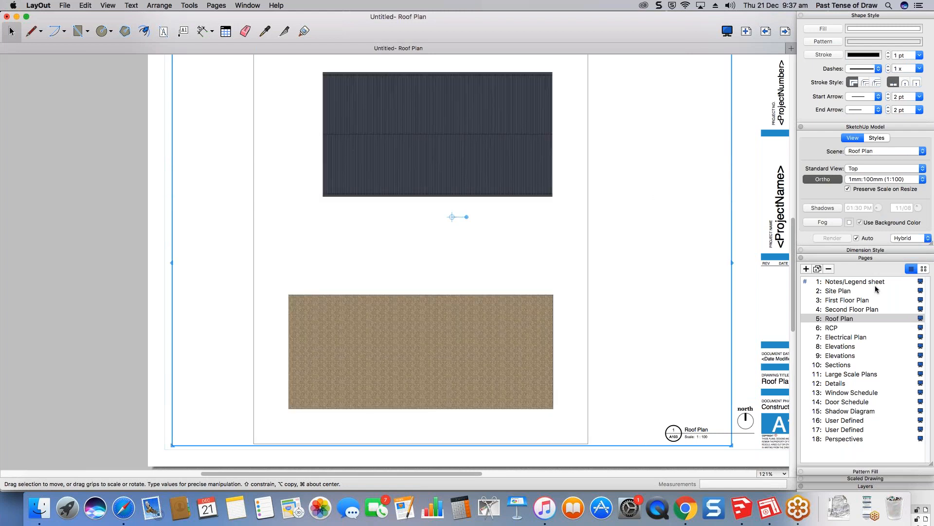
- Duplicate the Site Plan page and rename the duplicate Slab Plan
{"action": "left_click", "coordinate": [844, 291]}
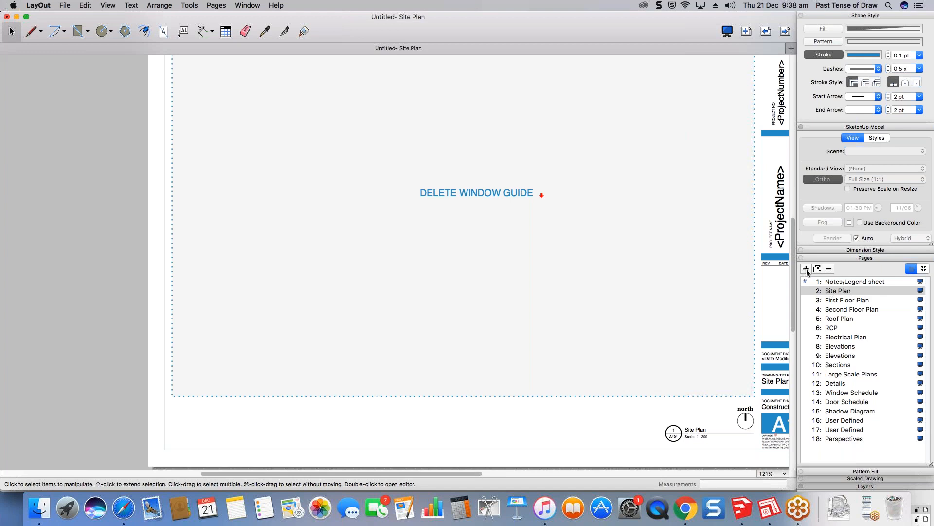
{"action": "right_click", "coordinate": [842, 291]}
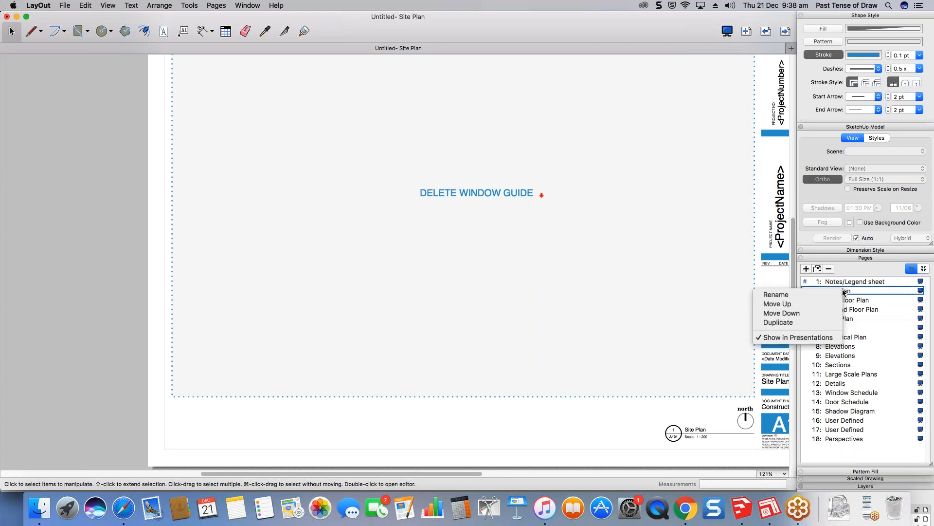
{"action": "left_click", "coordinate": [815, 322]}
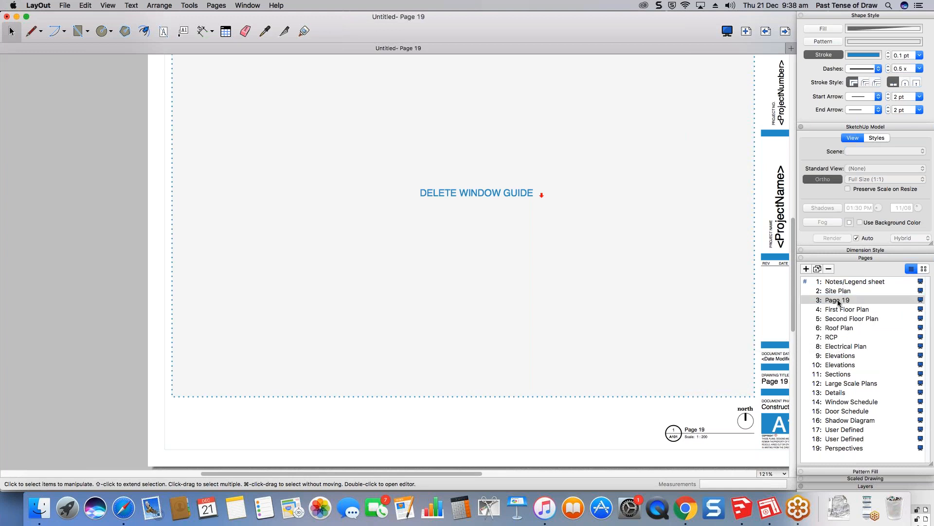
{"action": "double_click", "coordinate": [836, 300]}
{"action": "type", "text": "Slab Plan"}
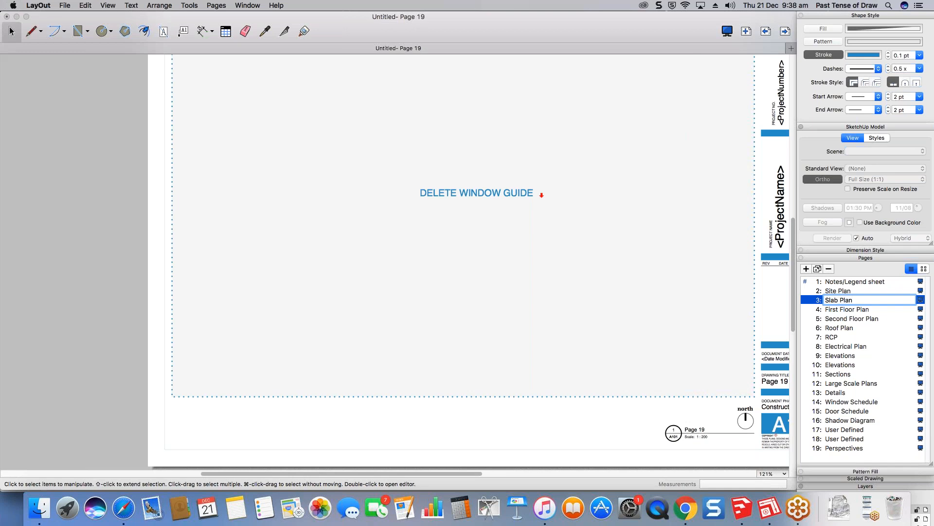
{"action": "key", "text": "Return"}
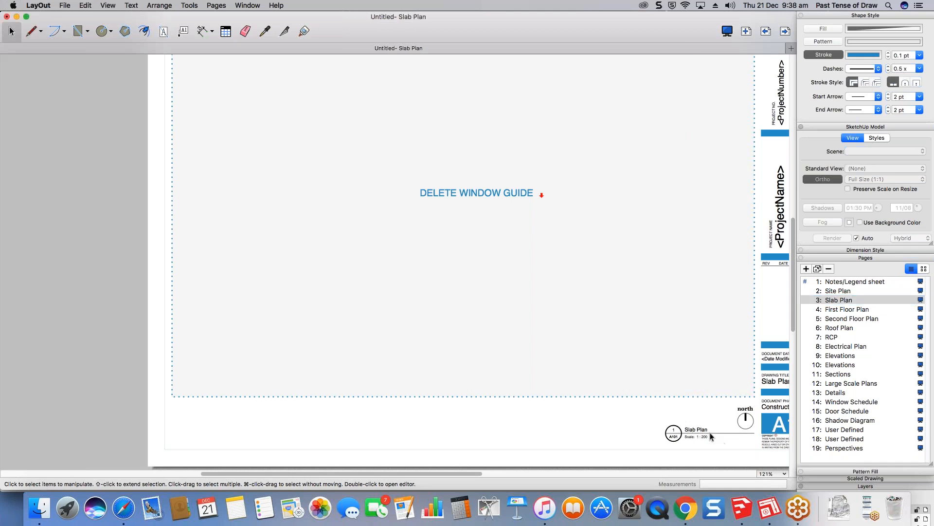
- Check the Site Plan's sheet number and change the Slab Plan page's title block number to A102
{"action": "scroll", "coordinate": [710, 436], "scroll_direction": "right", "scroll_amount": 2}
{"action": "scroll", "coordinate": [674, 443], "scroll_direction": "up", "scroll_amount": 1}
{"action": "middle_click_drag", "start_coordinate": [674, 443], "coordinate": [652, 440]}
{"action": "scroll", "coordinate": [778, 438], "scroll_direction": "up", "scroll_amount": 5}
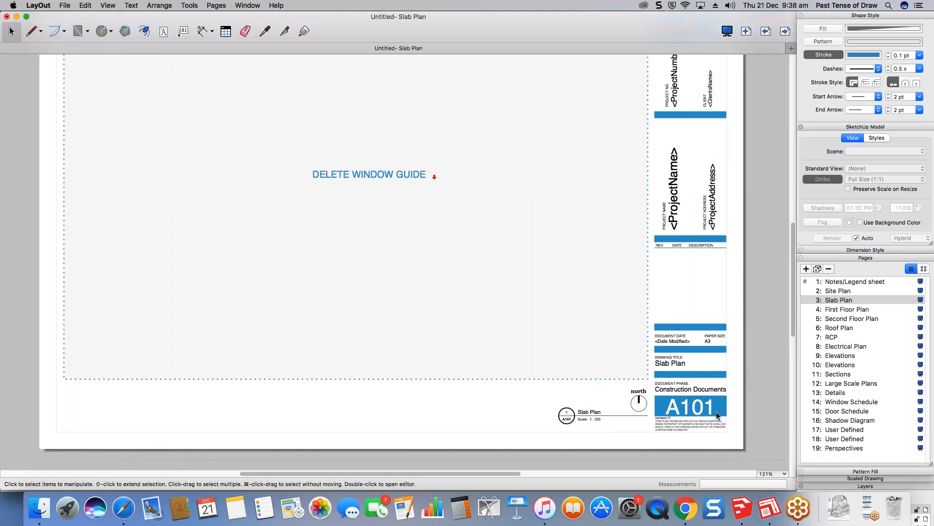
{"action": "left_click", "coordinate": [851, 293]}
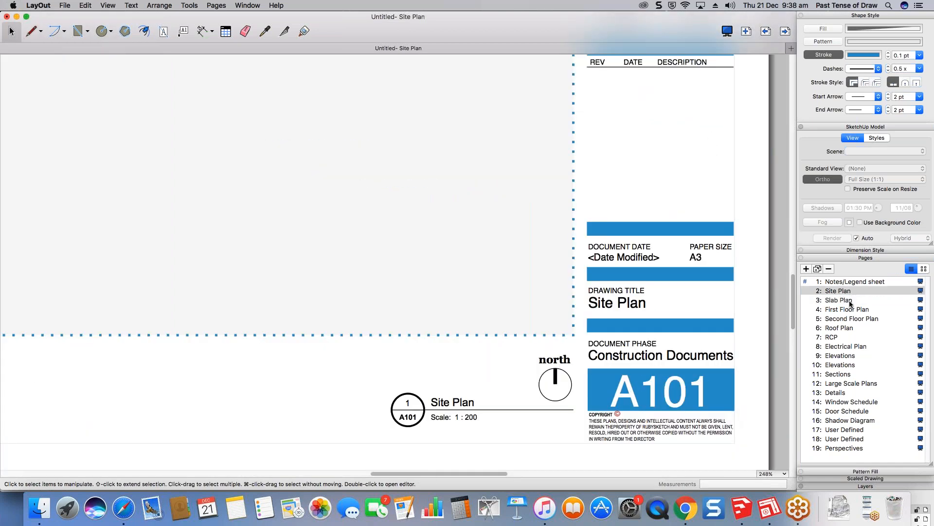
{"action": "left_click", "coordinate": [852, 300]}
{"action": "double_click", "coordinate": [698, 392]}
{"action": "left_click", "coordinate": [707, 391]}
{"action": "key", "text": "BackSpace"}
{"action": "type", "text": "2"}
{"action": "key", "text": "Escape"}
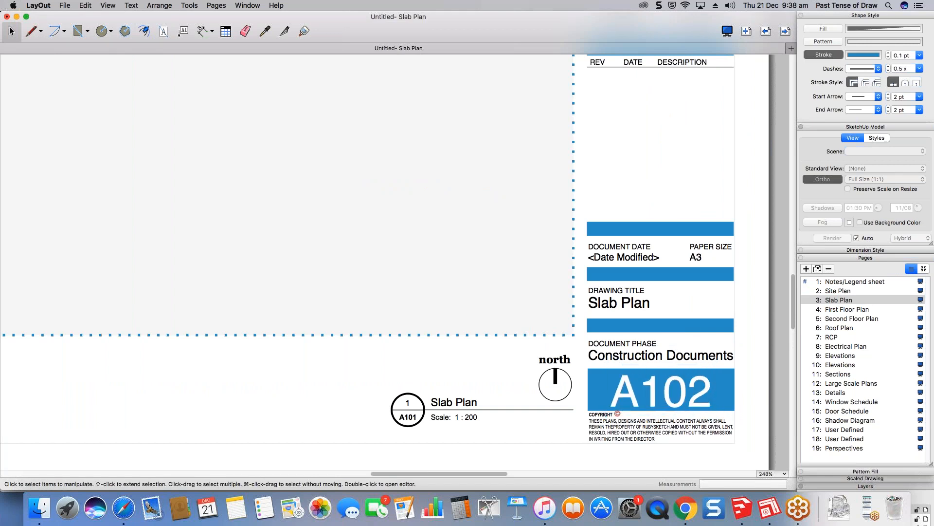
- Change the First Floor Plan page's title block number to A103
{"action": "left_click", "coordinate": [847, 309]}
{"action": "double_click", "coordinate": [698, 392]}
{"action": "left_click", "coordinate": [707, 391]}
{"action": "key", "text": "BackSpace"}
{"action": "type", "text": "3"}
{"action": "key", "text": "Escape"}
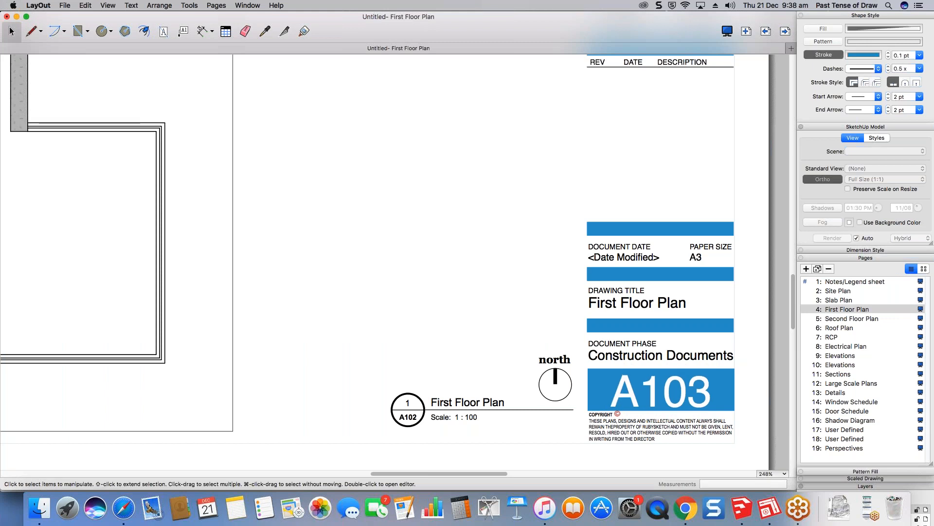
- Change the Second Floor Plan page's title block number to A104
{"action": "left_click", "coordinate": [850, 318]}
{"action": "double_click", "coordinate": [707, 387]}
{"action": "key", "text": "BackSpace"}
{"action": "type", "text": "4"}
{"action": "key", "text": "Escape"}
- Change the Roof Plan page's title block number to A105
{"action": "left_click", "coordinate": [838, 327]}
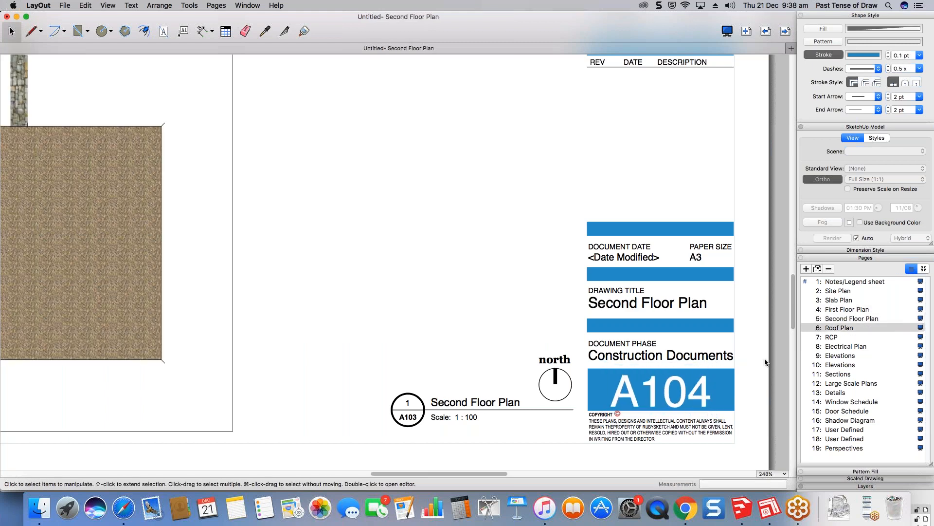
{"action": "double_click", "coordinate": [707, 391]}
{"action": "left_click", "coordinate": [710, 391]}
{"action": "key", "text": "BackSpace"}
{"action": "type", "text": "5"}
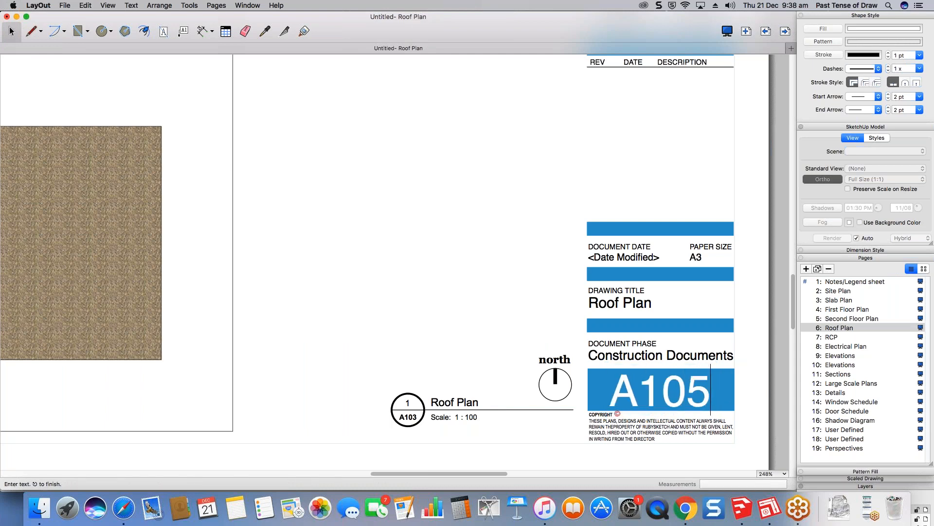
{"action": "key", "text": "Escape"}
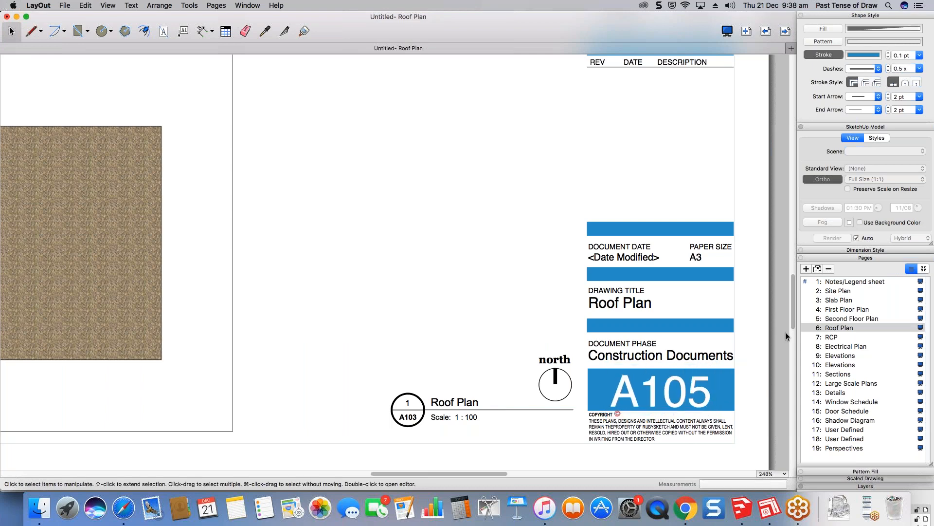
- Delete the window guide on the Slab Plan page and paste the copied floor plan viewport in its place
{"action": "scroll", "coordinate": [756, 328], "scroll_direction": "down", "scroll_amount": 4}
{"action": "middle_click_drag", "start_coordinate": [498, 180], "coordinate": [551, 273]}
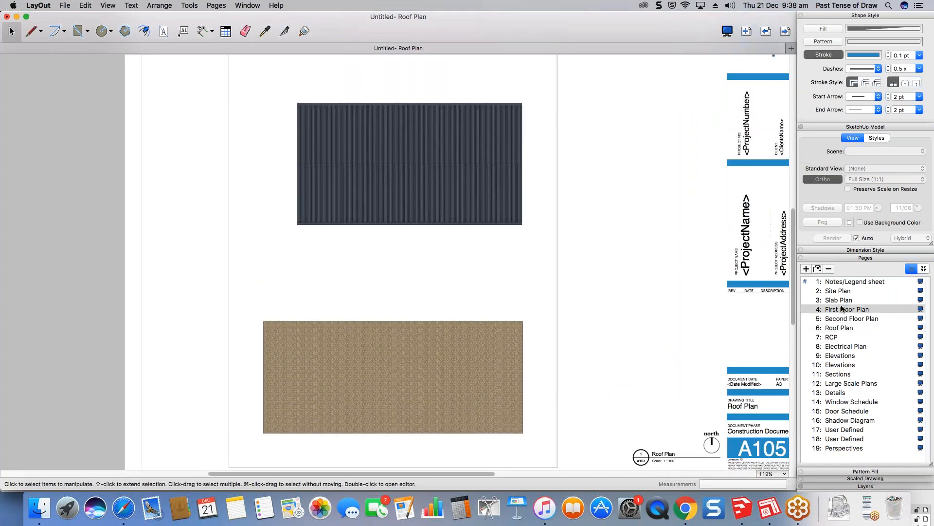
{"action": "left_click", "coordinate": [843, 309]}
{"action": "left_click", "coordinate": [839, 300]}
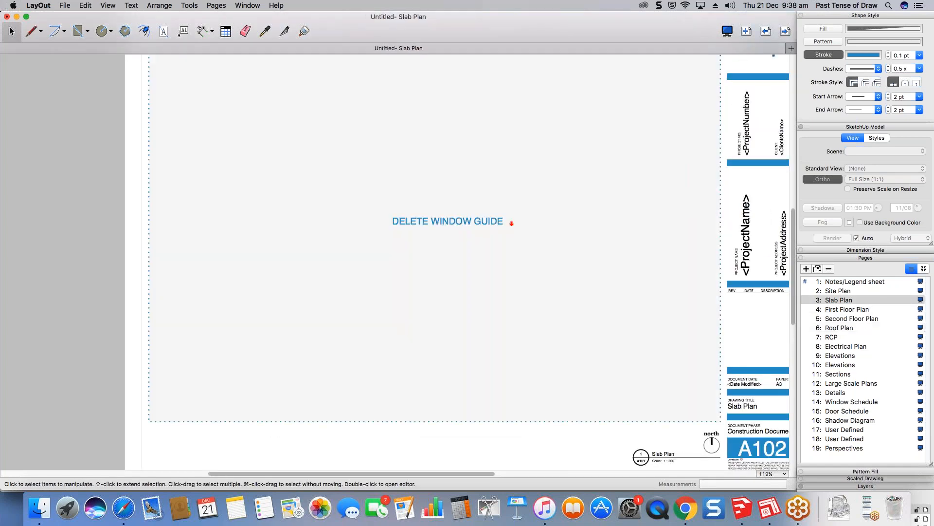
{"action": "left_click", "coordinate": [448, 221]}
{"action": "key", "text": "Delete"}
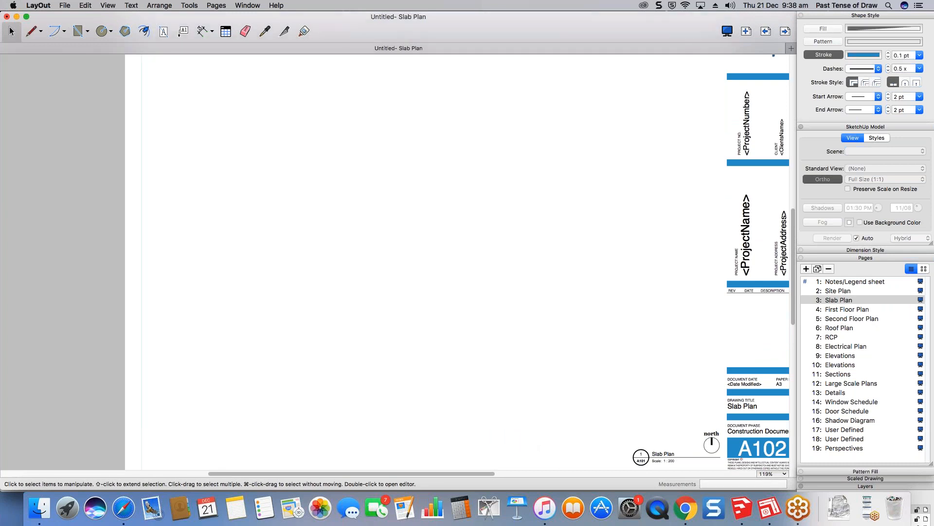
{"action": "key", "text": "super+v"}
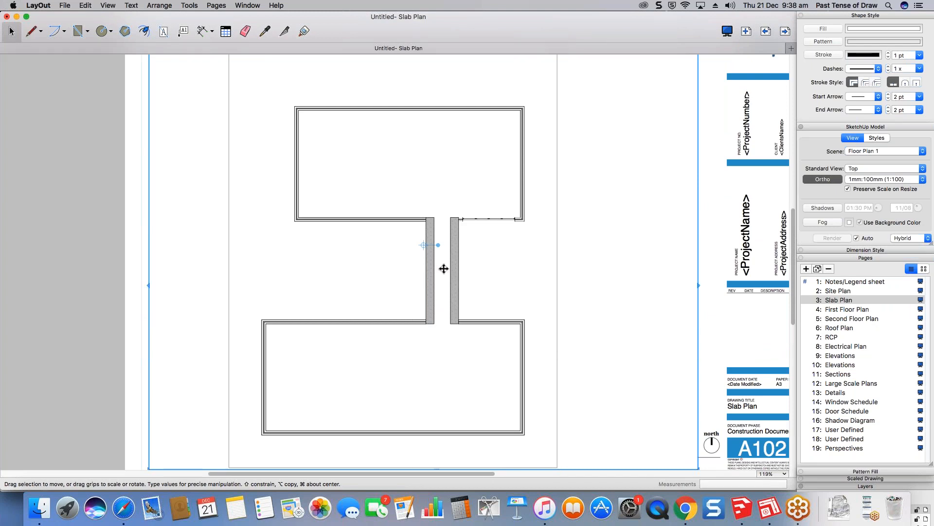
{"action": "scroll", "coordinate": [444, 268], "scroll_direction": "down", "scroll_amount": 1}
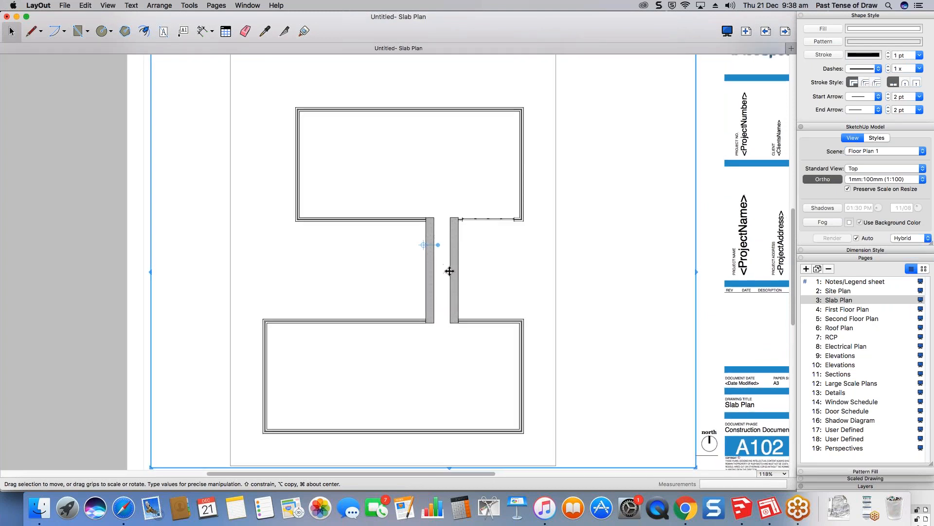
- Place property boundary symbols from the PlusSpec Scrapbook's Site collection along all four sides of the slab plan's site outline
{"action": "scroll", "coordinate": [450, 271], "scroll_direction": "down", "scroll_amount": 5}
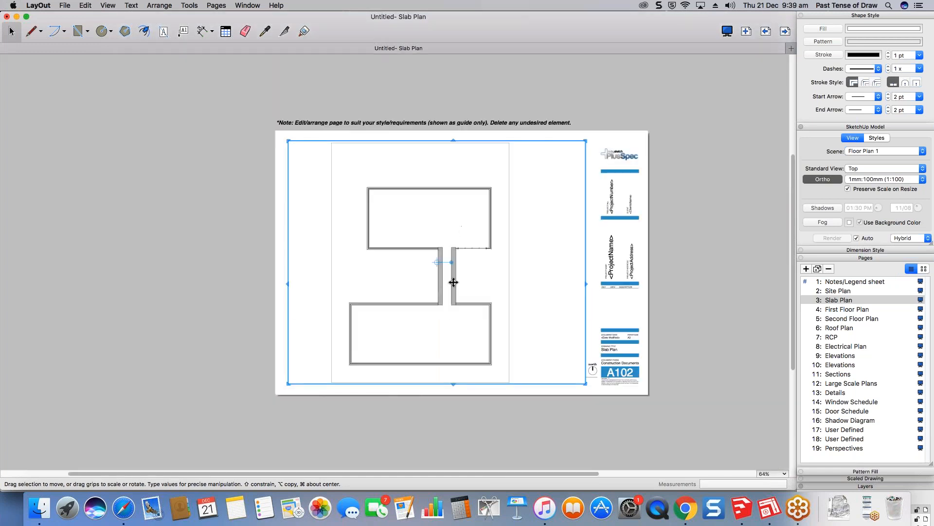
{"action": "left_click", "coordinate": [138, 201]}
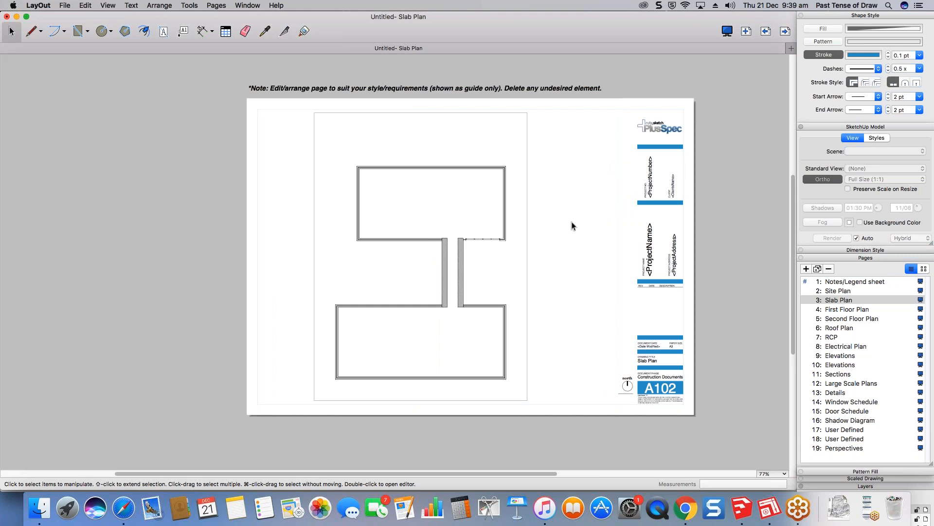
{"action": "left_click", "coordinate": [860, 258]}
{"action": "left_click", "coordinate": [864, 282]}
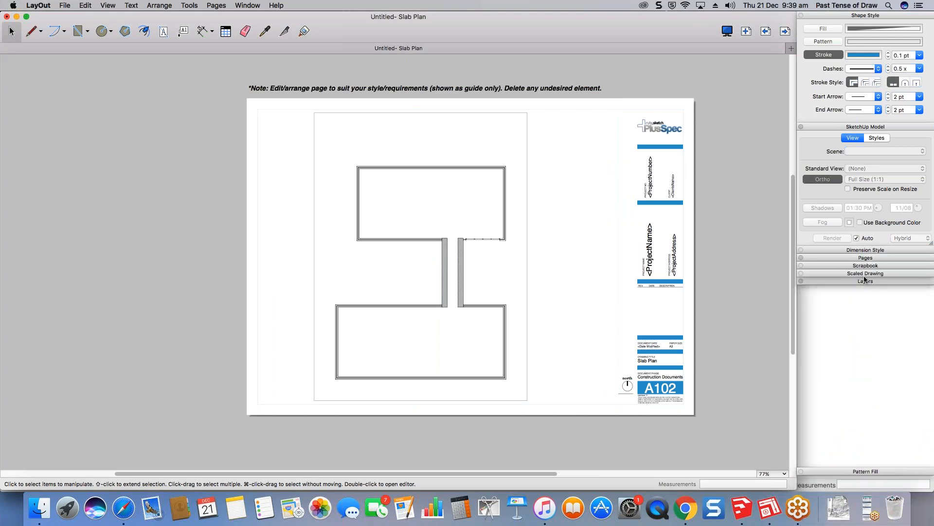
{"action": "left_click", "coordinate": [871, 266]}
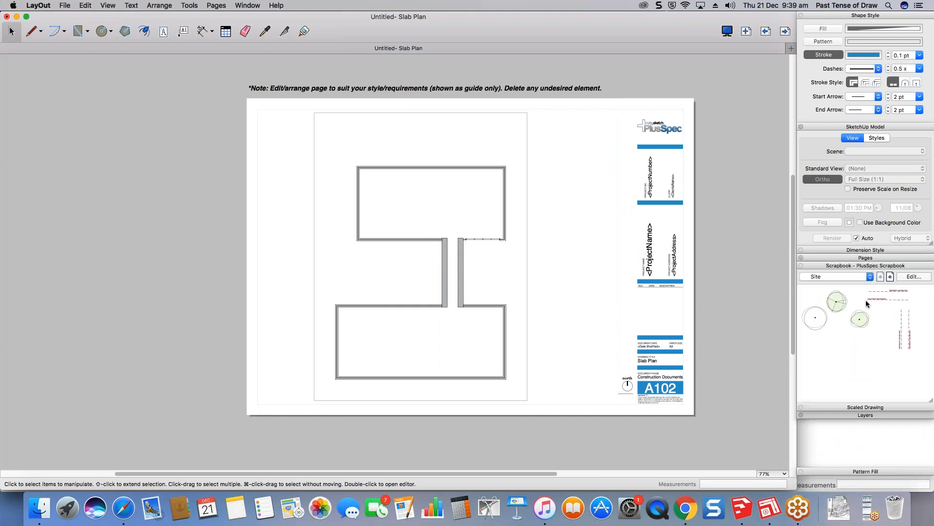
{"action": "left_click", "coordinate": [870, 277]}
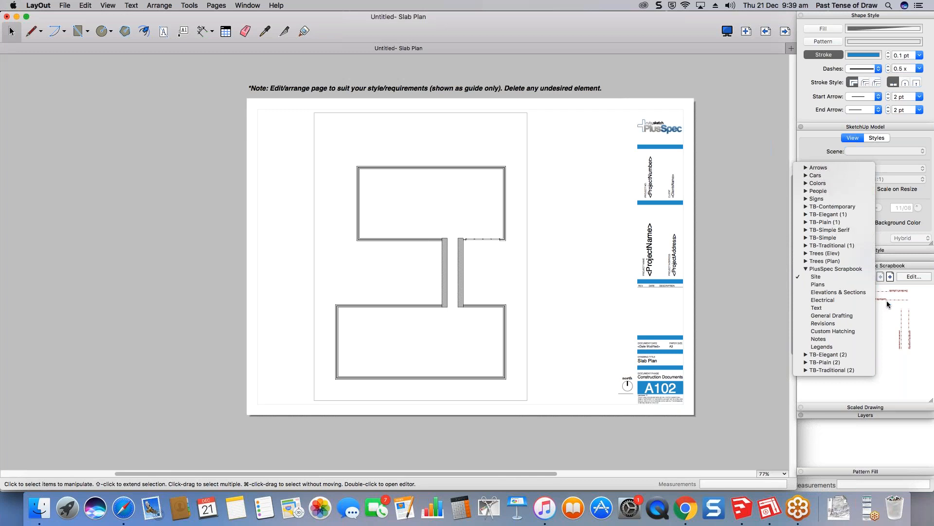
{"action": "left_click", "coordinate": [915, 306]}
{"action": "left_click_drag", "start_coordinate": [901, 339], "coordinate": [308, 263]}
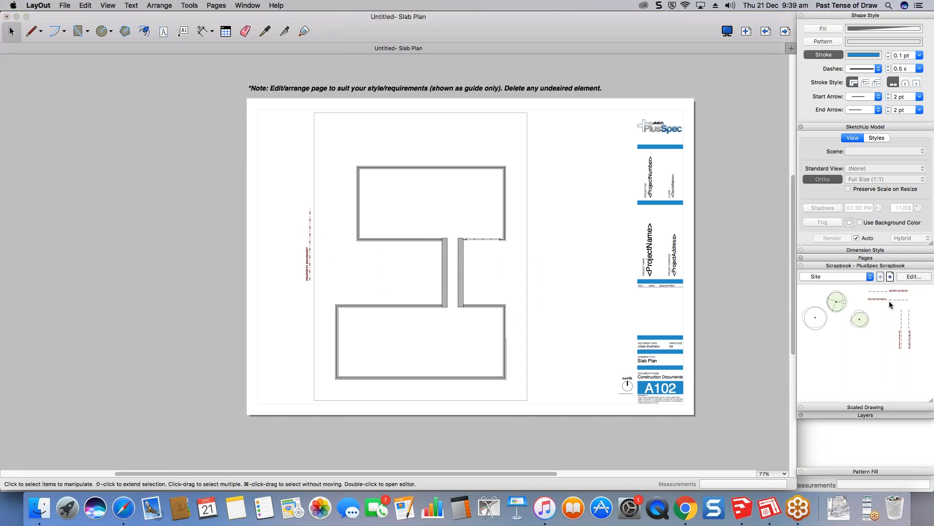
{"action": "left_click_drag", "start_coordinate": [896, 293], "coordinate": [501, 118]}
{"action": "left_click_drag", "start_coordinate": [910, 331], "coordinate": [537, 292]}
{"action": "left_click_drag", "start_coordinate": [887, 300], "coordinate": [384, 397]}
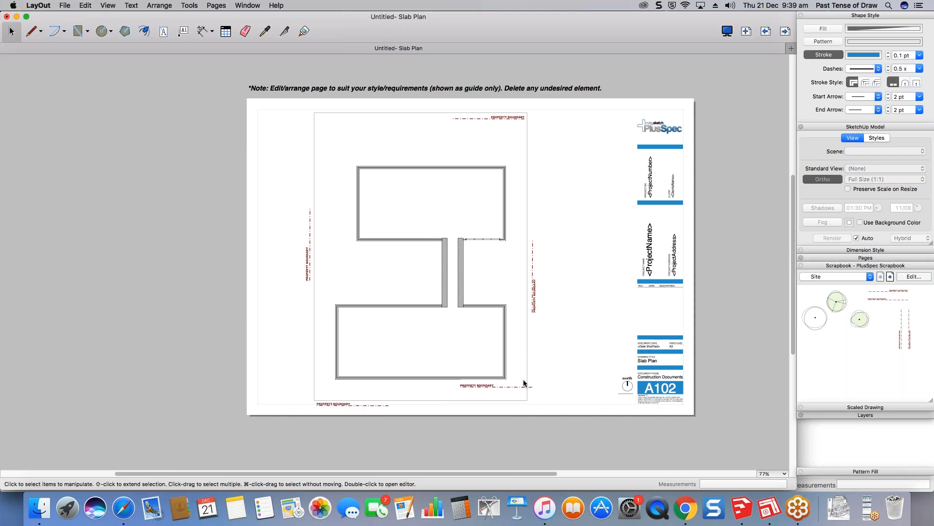
- Align the property boundary symbol east of the building with the site outline's right edge
{"action": "left_click", "coordinate": [534, 292]}
{"action": "scroll", "coordinate": [534, 292], "scroll_direction": "up", "scroll_amount": 5}
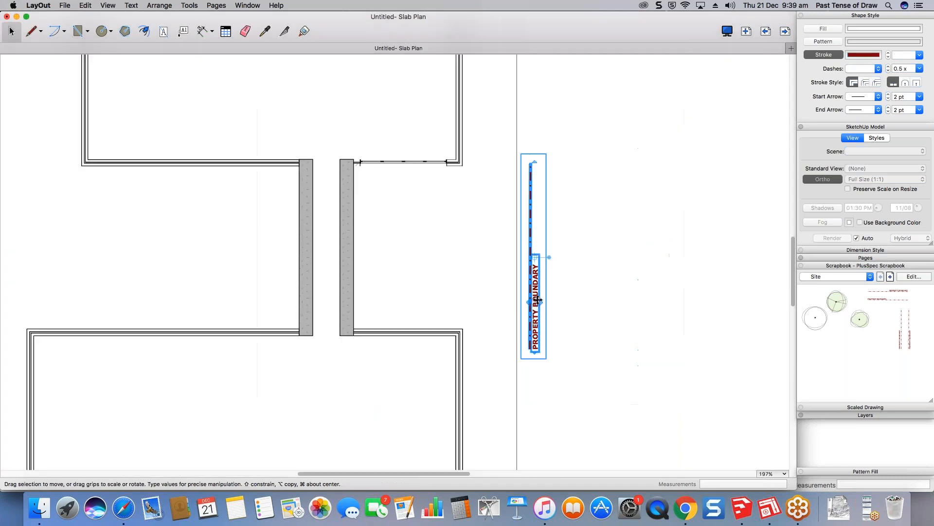
{"action": "left_click_drag", "start_coordinate": [536, 255], "coordinate": [531, 164]}
{"action": "left_click_drag", "start_coordinate": [530, 196], "coordinate": [510, 196]}
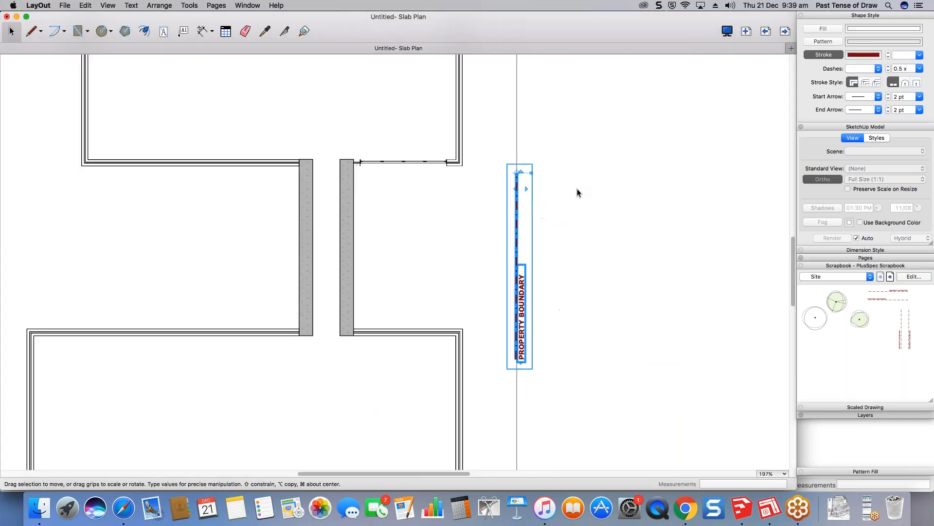
- Move the right-hand boundary symbol to the site's lower corner and extend its dashed line up to the upper corner
{"action": "scroll", "coordinate": [416, 420], "scroll_direction": "down", "scroll_amount": 8}
{"action": "scroll", "coordinate": [417, 414], "scroll_direction": "up", "scroll_amount": 6}
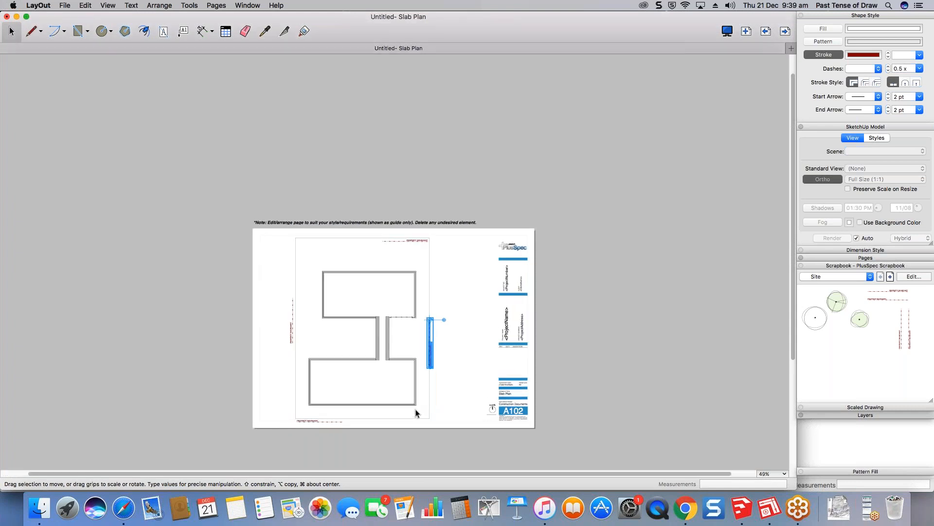
{"action": "left_click_drag", "start_coordinate": [470, 125], "coordinate": [459, 329]}
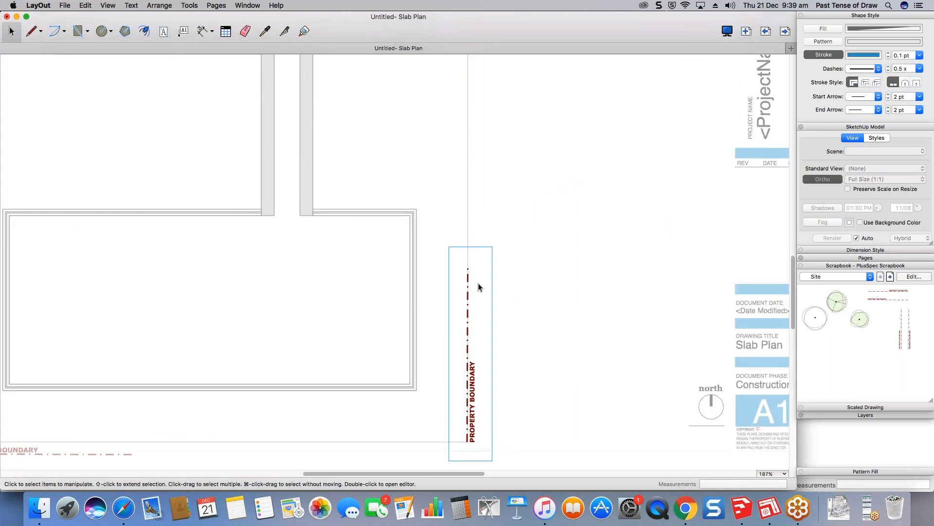
{"action": "scroll", "coordinate": [478, 286], "scroll_direction": "down", "scroll_amount": 8}
{"action": "left_click_drag", "start_coordinate": [431, 285], "coordinate": [430, 176]}
{"action": "scroll", "coordinate": [424, 153], "scroll_direction": "up", "scroll_amount": 6}
{"action": "left_click", "coordinate": [571, 179]}
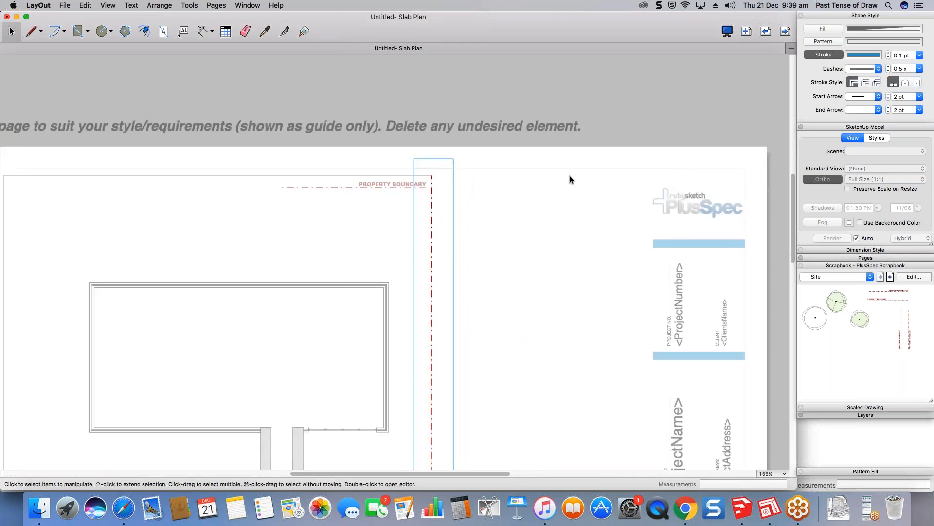
- Delete the upper and left property boundary symbols and shift the full-height one about 26 mm right of the site outline
{"action": "scroll", "coordinate": [571, 180], "scroll_direction": "down", "scroll_amount": 4}
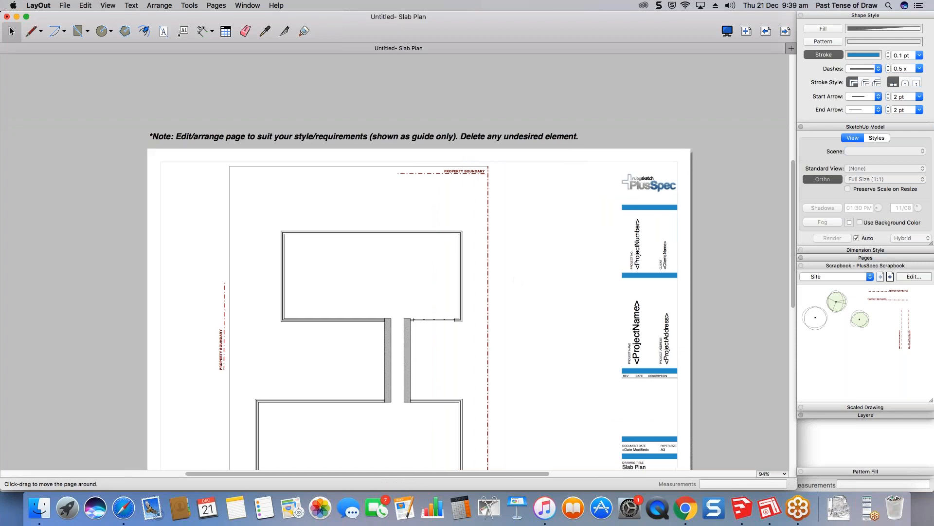
{"action": "left_click", "coordinate": [473, 102]}
{"action": "left_click_drag", "start_coordinate": [480, 103], "coordinate": [481, 101]}
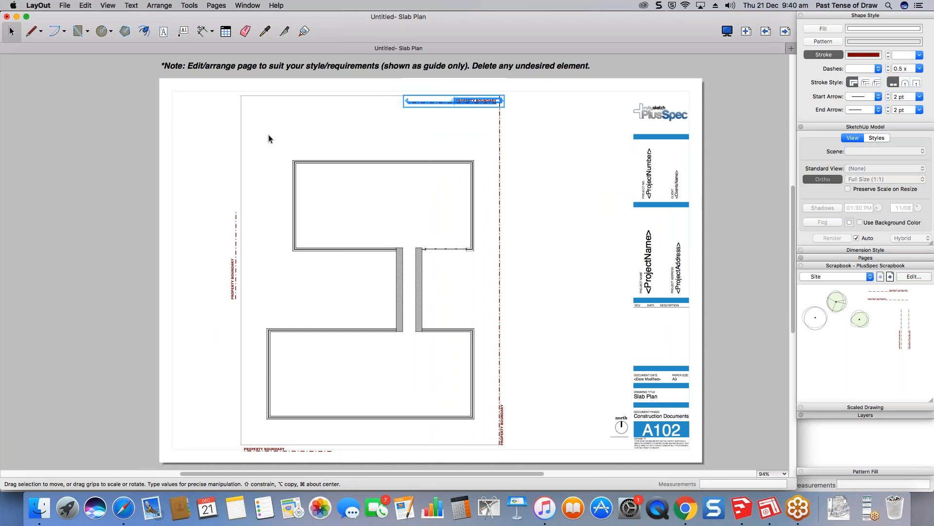
{"action": "key", "text": "Delete"}
{"action": "left_click", "coordinate": [236, 256]}
{"action": "key", "text": "Delete"}
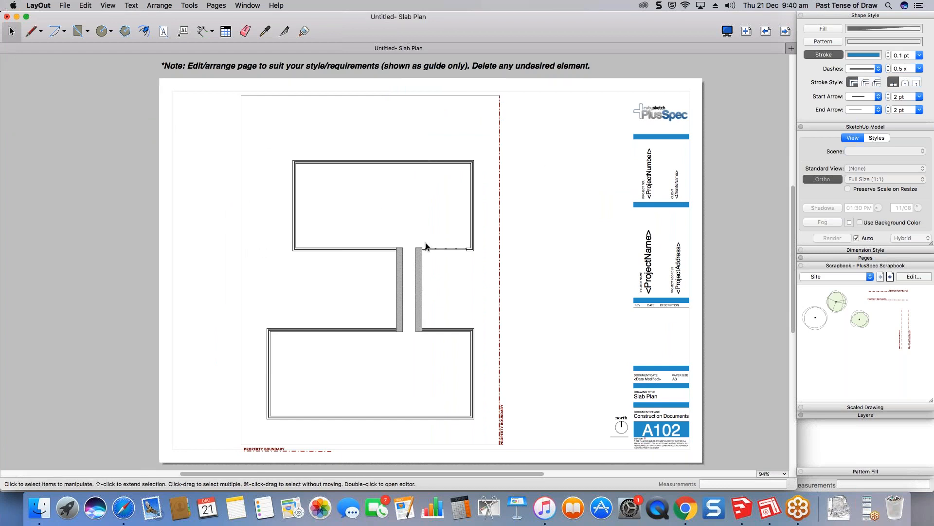
{"action": "left_click", "coordinate": [500, 227]}
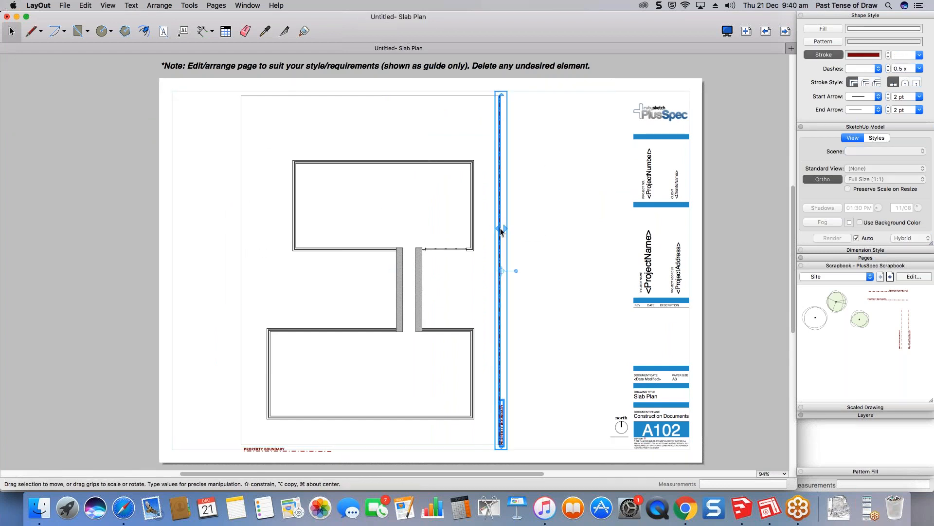
{"action": "left_click_drag", "start_coordinate": [501, 228], "coordinate": [534, 219]}
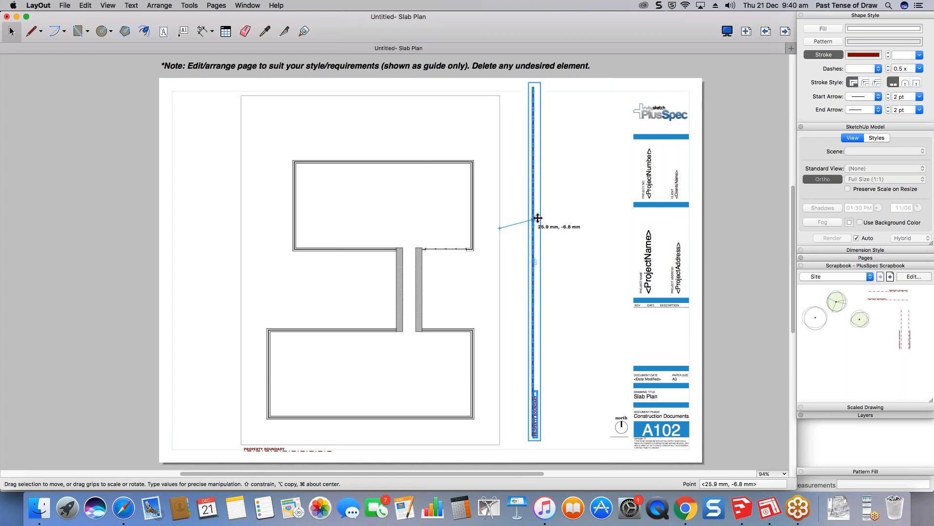
- Make LW the active layer and try to draw a rectangle over the site outline from its lower-right corner
{"action": "left_click", "coordinate": [80, 35]}
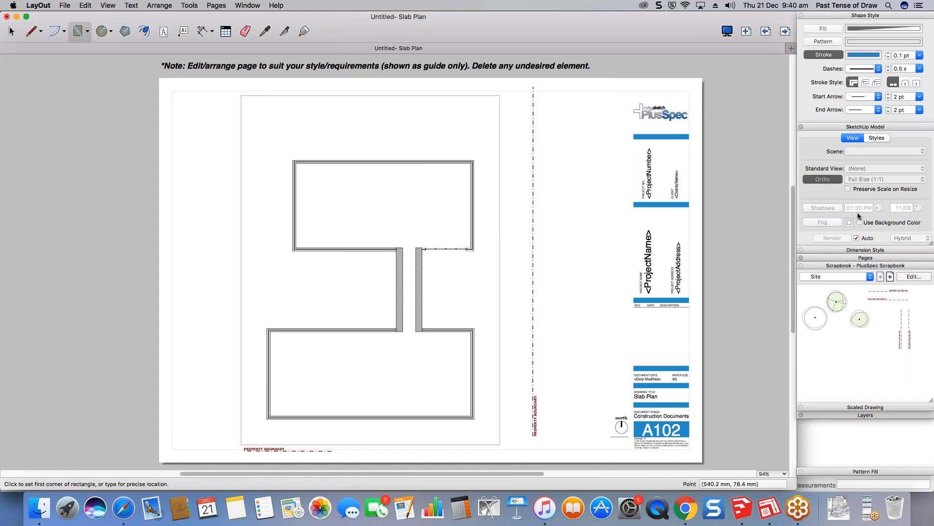
{"action": "left_click", "coordinate": [869, 266]}
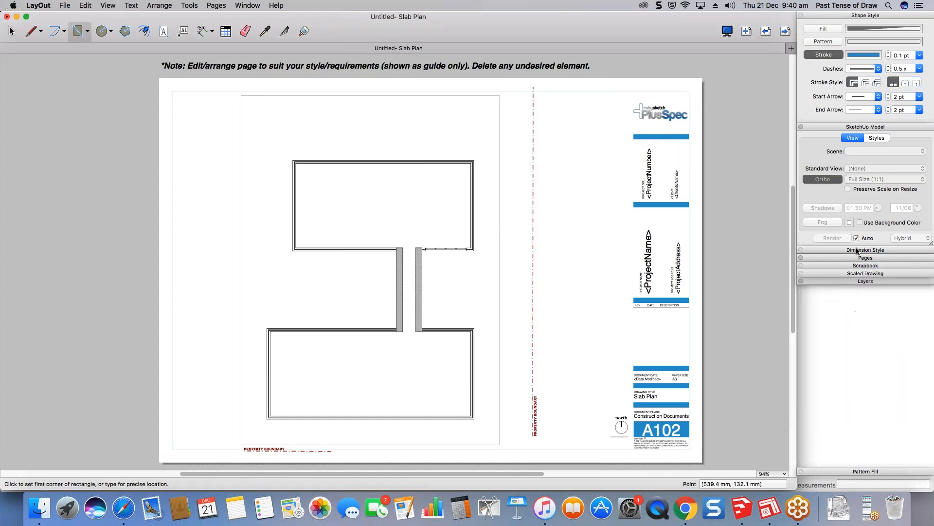
{"action": "left_click", "coordinate": [864, 282]}
{"action": "left_click", "coordinate": [823, 344]}
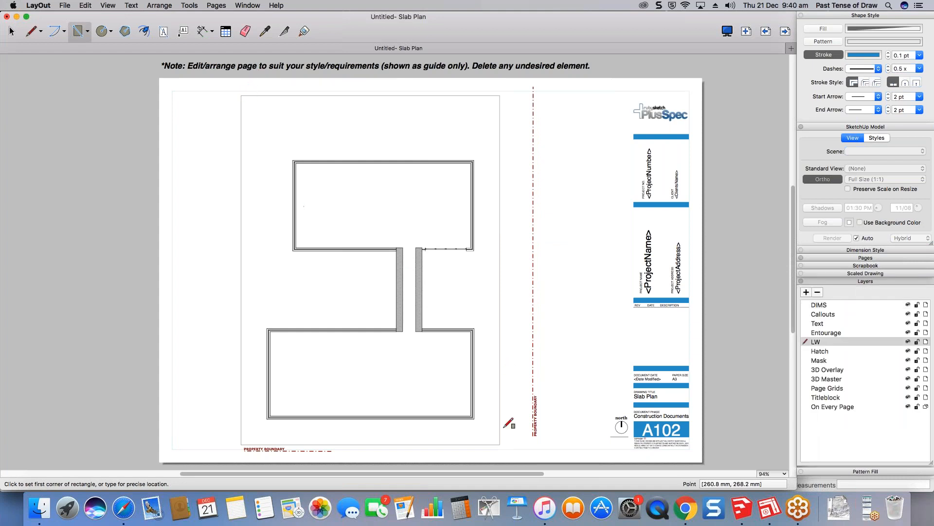
{"action": "left_click", "coordinate": [501, 444]}
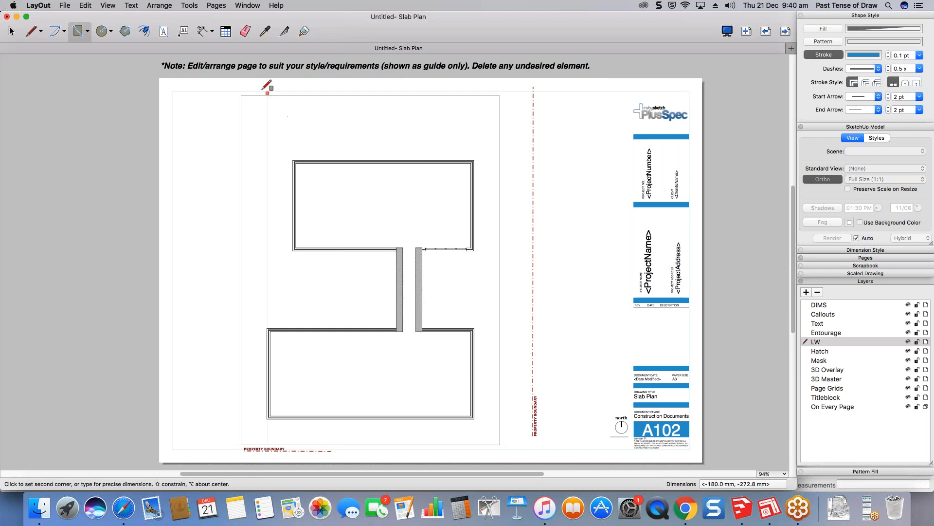
{"action": "key", "text": "space"}
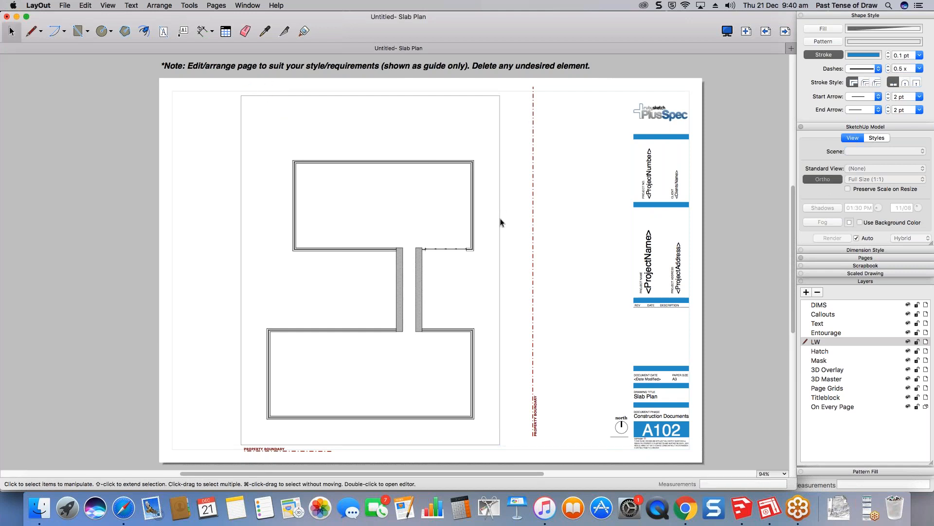
- Draw a tall, narrow rectangle in the blank area left of the page
{"action": "left_click", "coordinate": [534, 188]}
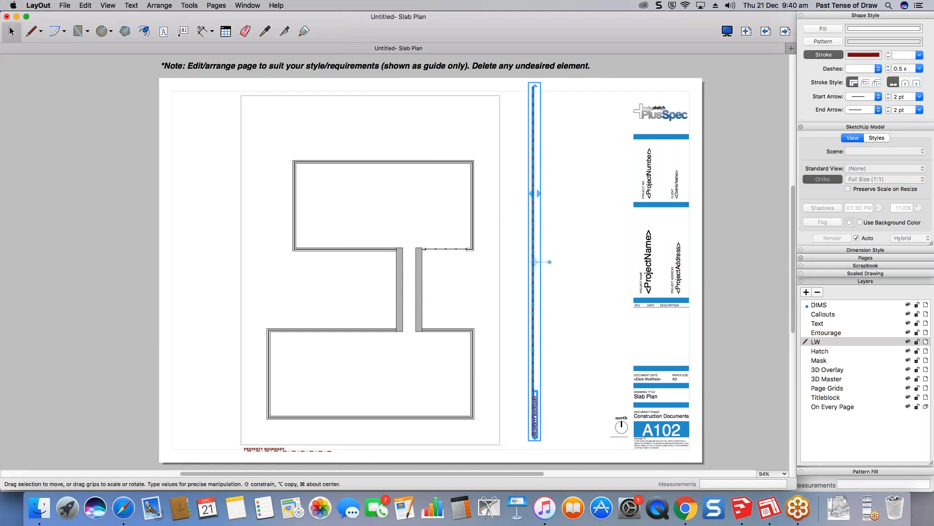
{"action": "left_click", "coordinate": [197, 239]}
{"action": "key", "text": "r"}
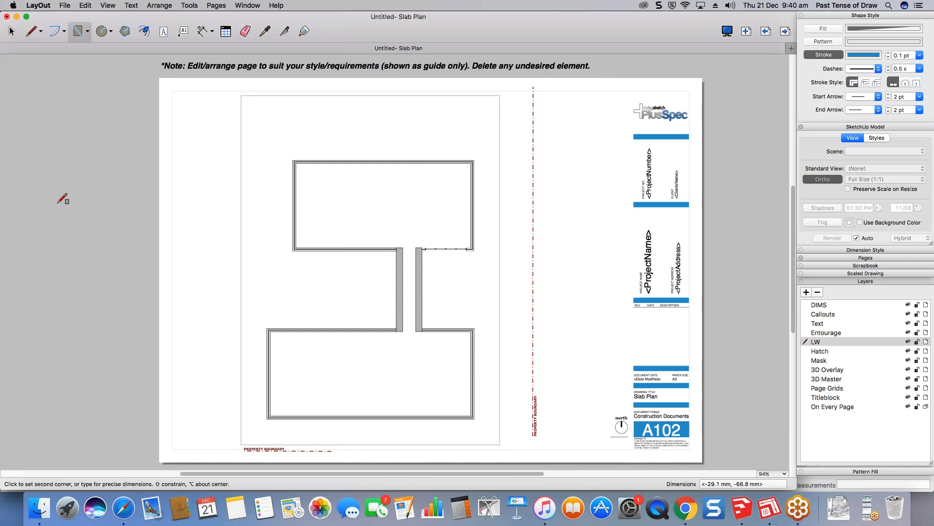
{"action": "key", "text": "space"}
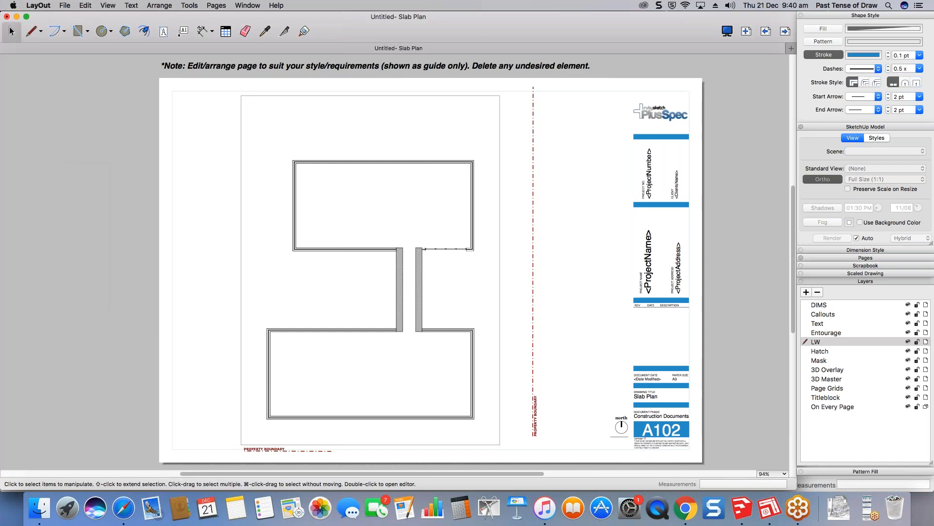
- Sample the property boundary's dash-dot line style and apply it to the new rectangle
{"action": "left_click", "coordinate": [266, 31]}
{"action": "left_click", "coordinate": [533, 162]}
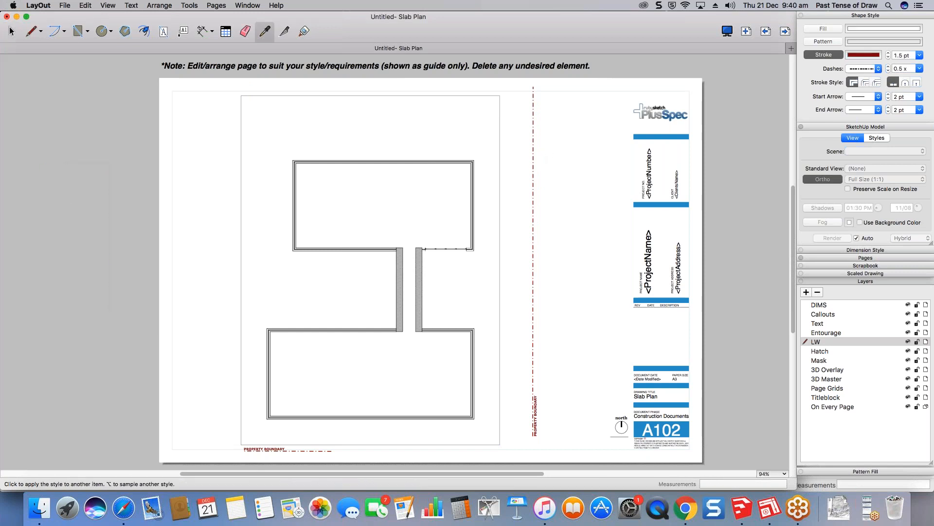
{"action": "left_click", "coordinate": [112, 258]}
{"action": "key", "text": "space"}
- Move the boundary-styled rectangle to the site's upper-left corner and stretch it to match the full site outline
{"action": "left_click_drag", "start_coordinate": [110, 224], "coordinate": [278, 182]}
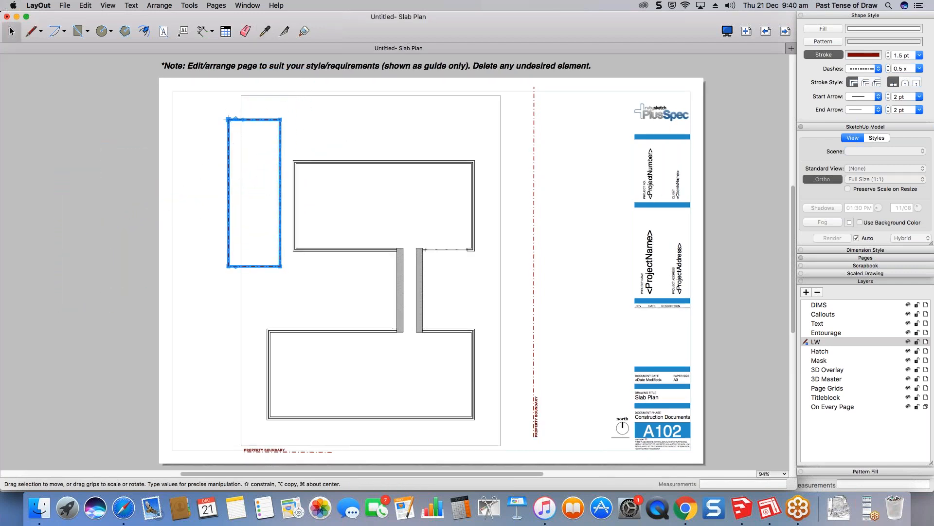
{"action": "scroll", "coordinate": [236, 117], "scroll_direction": "up", "scroll_amount": 5}
{"action": "left_click_drag", "start_coordinate": [323, 140], "coordinate": [356, 60]}
{"action": "scroll", "coordinate": [350, 72], "scroll_direction": "down", "scroll_amount": 10}
{"action": "scroll", "coordinate": [313, 187], "scroll_direction": "up", "scroll_amount": 3}
{"action": "left_click_drag", "start_coordinate": [313, 175], "coordinate": [317, 313]}
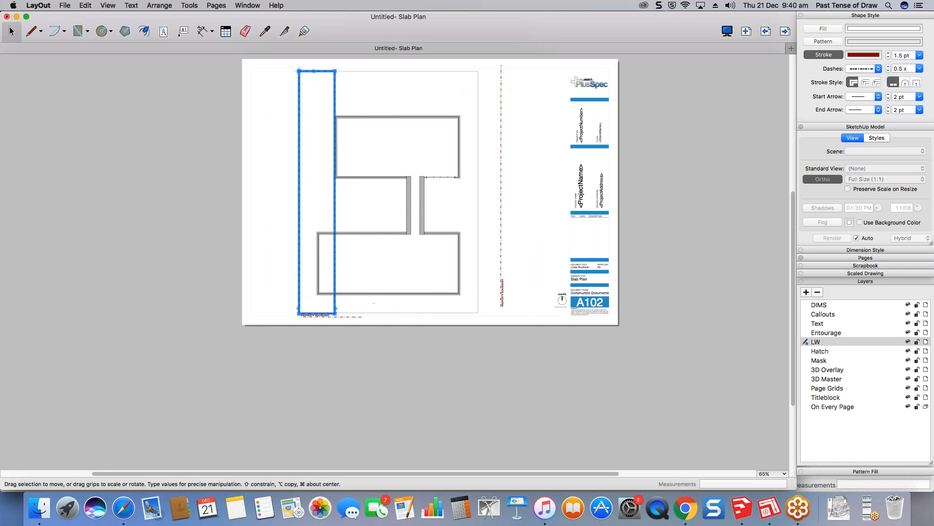
{"action": "left_click_drag", "start_coordinate": [336, 185], "coordinate": [480, 186]}
{"action": "left_click", "coordinate": [503, 87]}
{"action": "scroll", "coordinate": [359, 146], "scroll_direction": "up", "scroll_amount": 2}
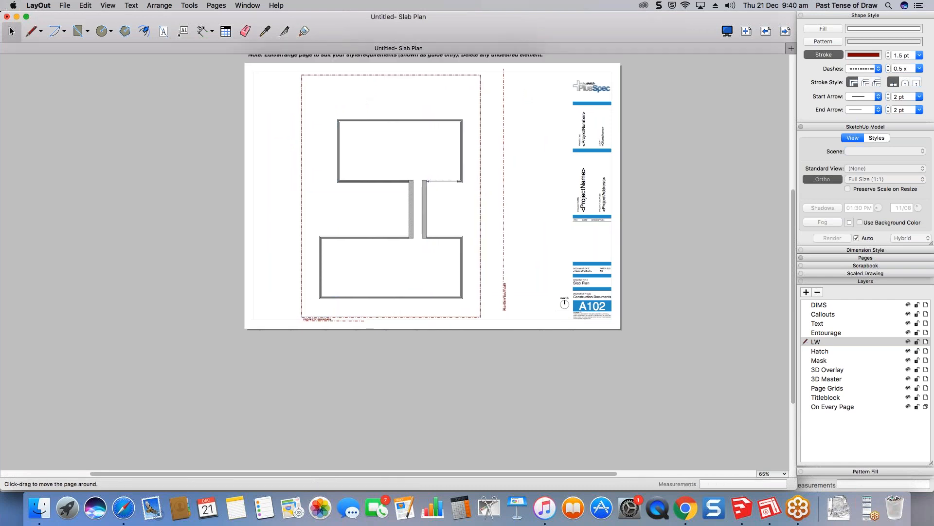
{"action": "scroll", "coordinate": [316, 327], "scroll_direction": "up", "scroll_amount": 6}
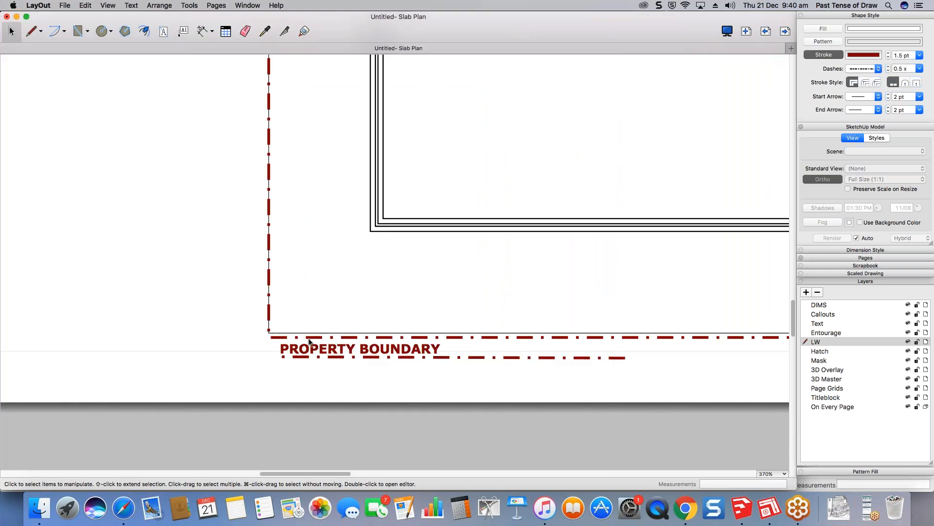
{"action": "double_click", "coordinate": [361, 335]}
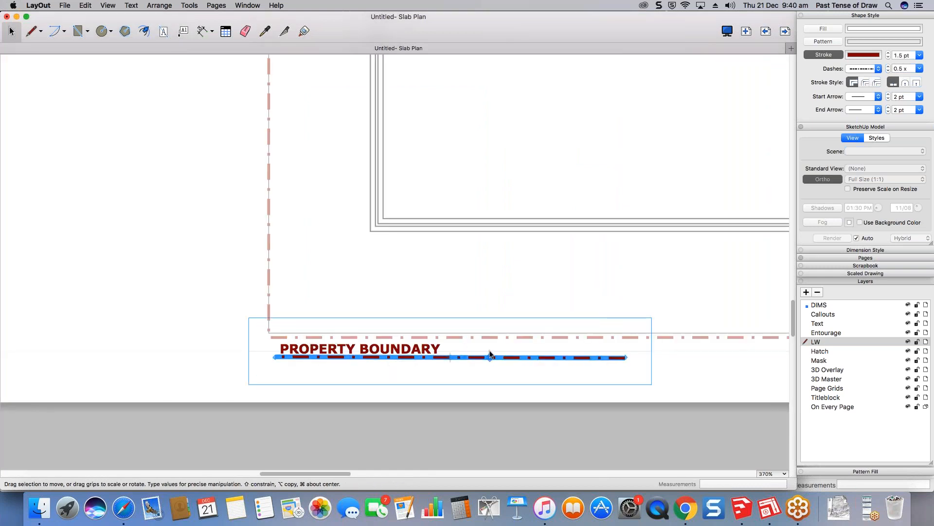
{"action": "key", "text": "Escape"}
{"action": "scroll", "coordinate": [305, 344], "scroll_direction": "down", "scroll_amount": 2}
{"action": "middle_click_drag", "start_coordinate": [305, 344], "coordinate": [154, 362]}
{"action": "scroll", "coordinate": [537, 323], "scroll_direction": "down", "scroll_amount": 6}
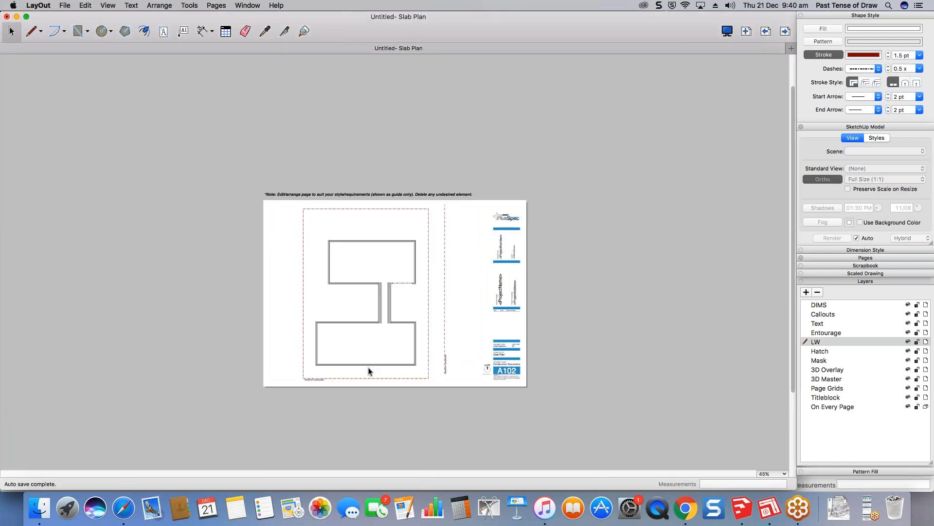
- Delete the two remaining property boundary symbols below and to the right of the site outline
{"action": "scroll", "coordinate": [326, 380], "scroll_direction": "up", "scroll_amount": 2}
{"action": "left_click", "coordinate": [317, 382]}
{"action": "key", "text": "Delete"}
{"action": "left_click_drag", "start_coordinate": [532, 332], "coordinate": [518, 346]}
{"action": "key", "text": "Delete"}
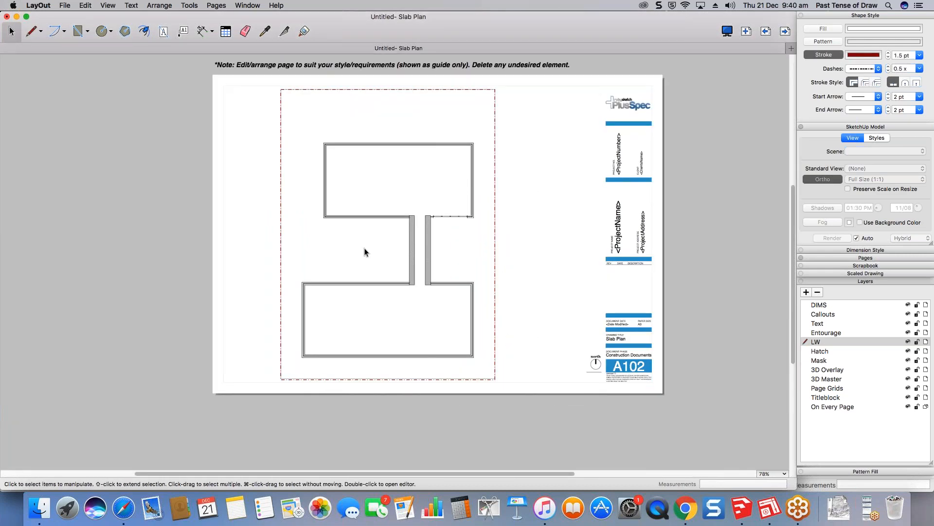
- Place a green tree symbol from the scrapbook's Site collection in the recess left of the building's connecting walls
{"action": "left_click", "coordinate": [869, 281]}
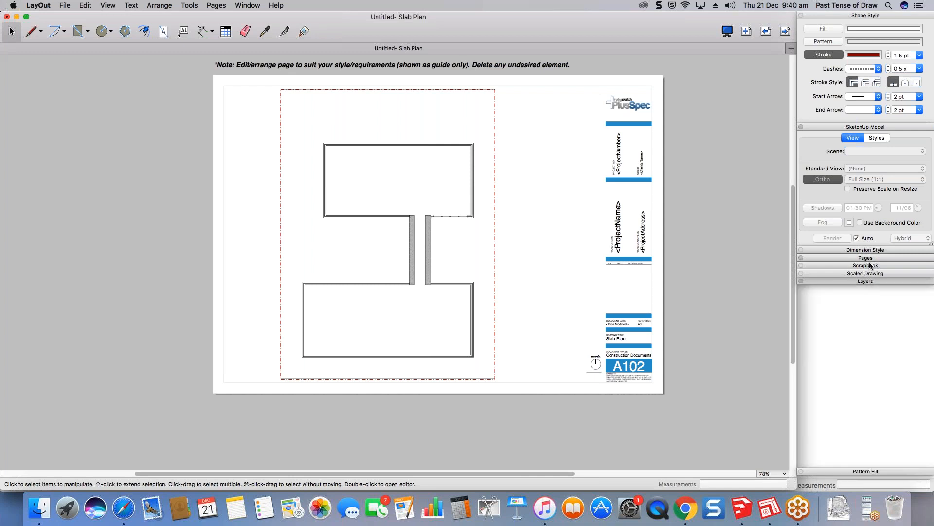
{"action": "left_click", "coordinate": [871, 265]}
{"action": "left_click_drag", "start_coordinate": [841, 304], "coordinate": [354, 246]}
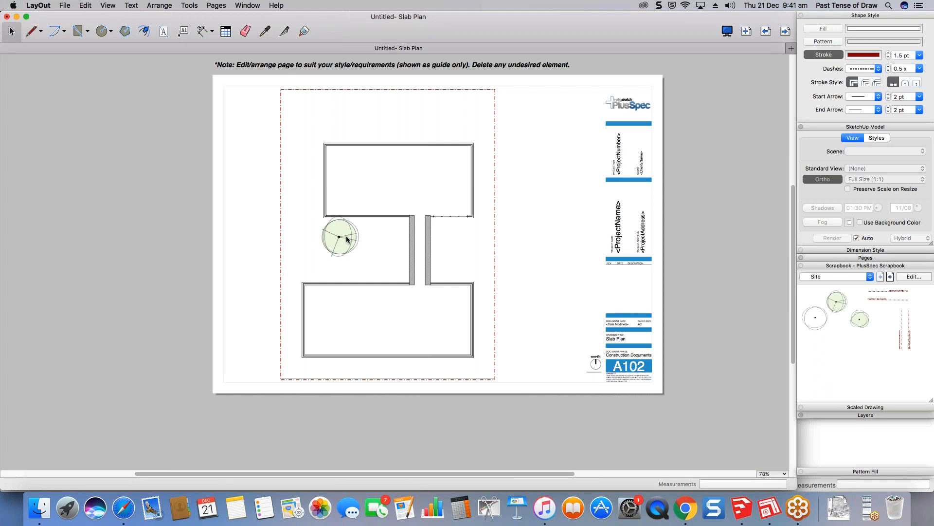
- Add a second large tree left of the connecting walls and a smaller green tree symbol in the recess right of them
{"action": "left_click", "coordinate": [344, 239]}
{"action": "left_click", "coordinate": [394, 262]}
{"action": "left_click_drag", "start_coordinate": [860, 320], "coordinate": [460, 246]}
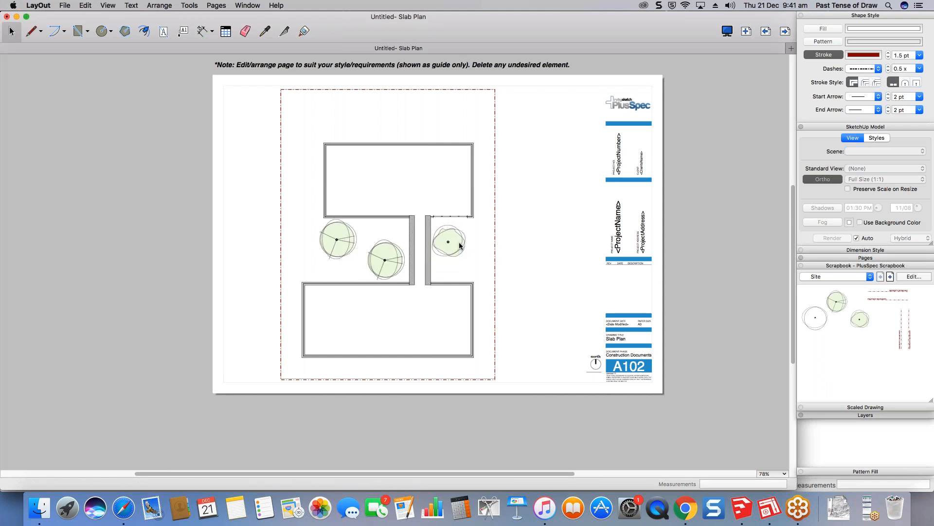
{"action": "left_click", "coordinate": [464, 243]}
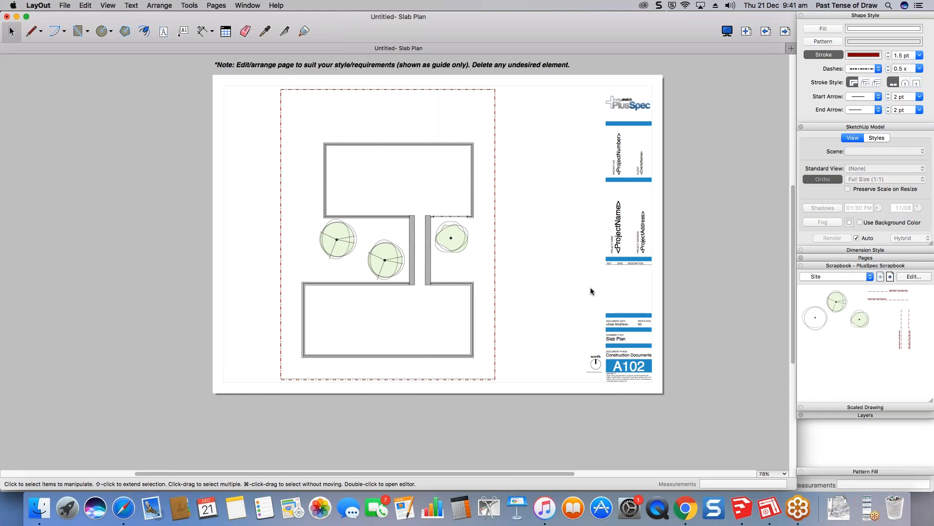
- Enlarge the leftmost tree symbol so it is larger than the tree beside it
{"action": "scroll", "coordinate": [590, 291], "scroll_direction": "left", "scroll_amount": 2}
{"action": "scroll", "coordinate": [590, 291], "scroll_direction": "up", "scroll_amount": 1}
{"action": "left_click", "coordinate": [357, 253]}
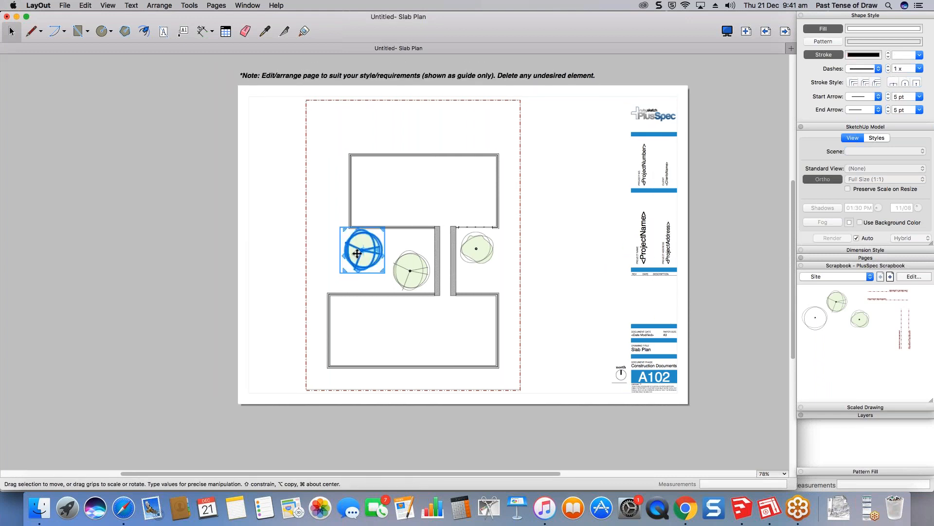
{"action": "scroll", "coordinate": [344, 258], "scroll_direction": "up", "scroll_amount": 3}
{"action": "left_click_drag", "start_coordinate": [340, 280], "coordinate": [322, 283]}
{"action": "left_click", "coordinate": [242, 256]}
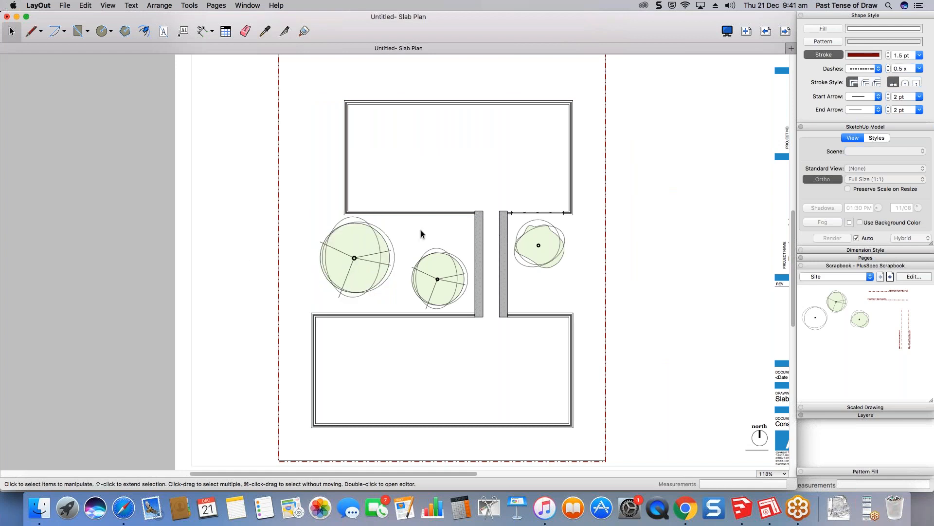
{"action": "middle_click_drag", "start_coordinate": [449, 250], "coordinate": [478, 268]}
{"action": "left_click_drag", "start_coordinate": [400, 254], "coordinate": [398, 254]}
{"action": "left_click", "coordinate": [631, 211]}
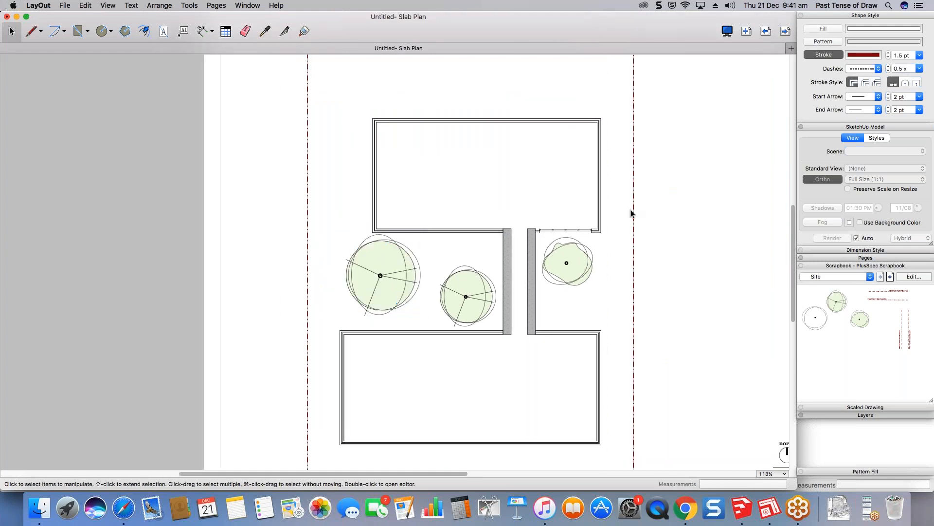
- Make DIMS the active layer for the dimensions
{"action": "scroll", "coordinate": [631, 212], "scroll_direction": "down", "scroll_amount": 1}
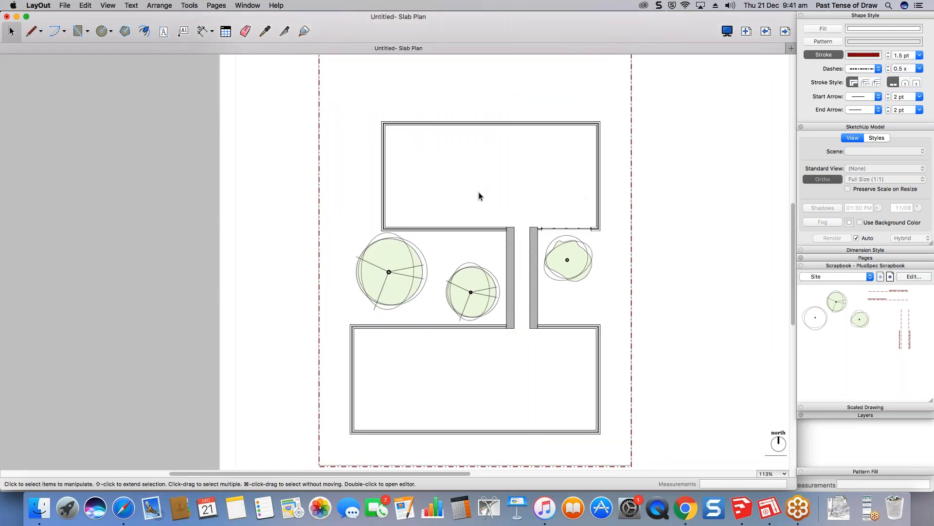
{"action": "scroll", "coordinate": [498, 213], "scroll_direction": "down", "scroll_amount": 3}
{"action": "middle_click_drag", "start_coordinate": [512, 223], "coordinate": [501, 241]}
{"action": "left_click", "coordinate": [870, 265]}
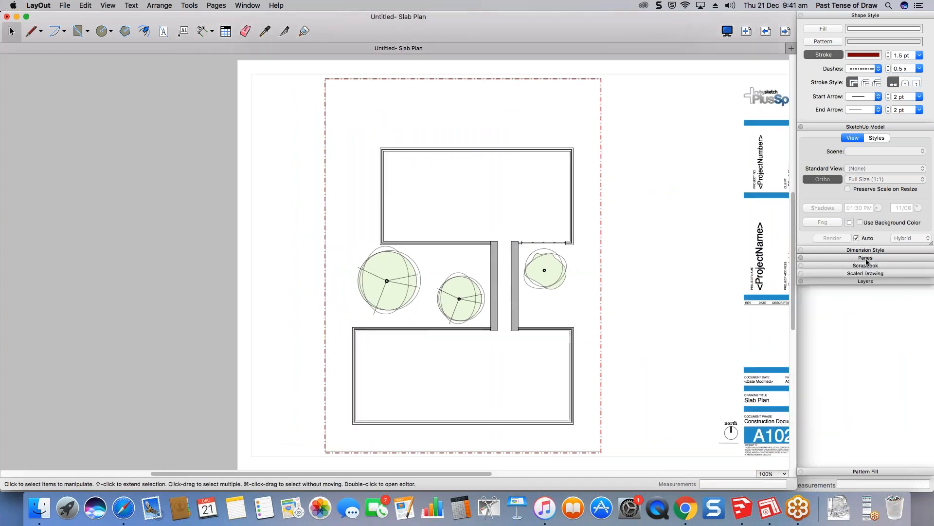
{"action": "left_click", "coordinate": [866, 258]}
{"action": "left_click", "coordinate": [866, 258]}
{"action": "left_click", "coordinate": [860, 282]}
{"action": "left_click", "coordinate": [827, 306]}
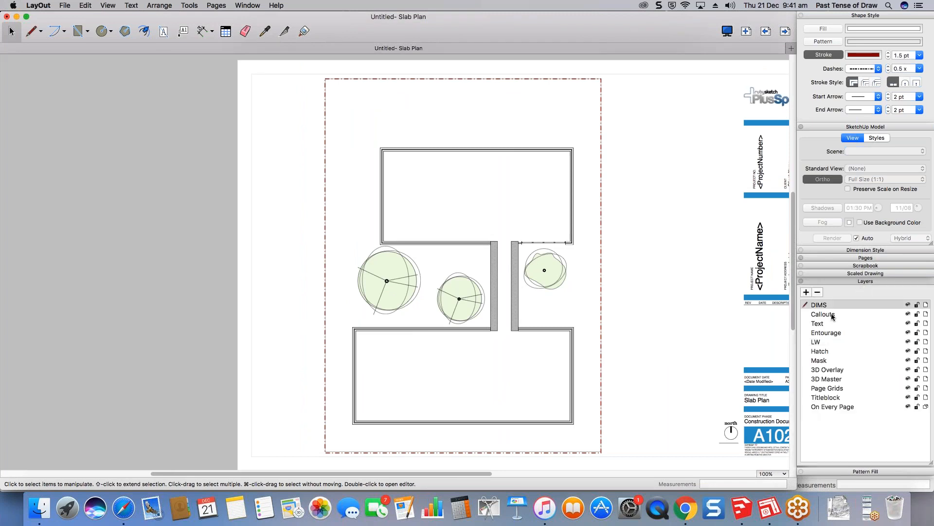
- Dimension the upper building's overall length above its top edge and its depth beside its left edge
{"action": "key", "text": "d"}
{"action": "left_click", "coordinate": [381, 148]}
{"action": "left_click", "coordinate": [573, 148]}
{"action": "left_click", "coordinate": [580, 136]}
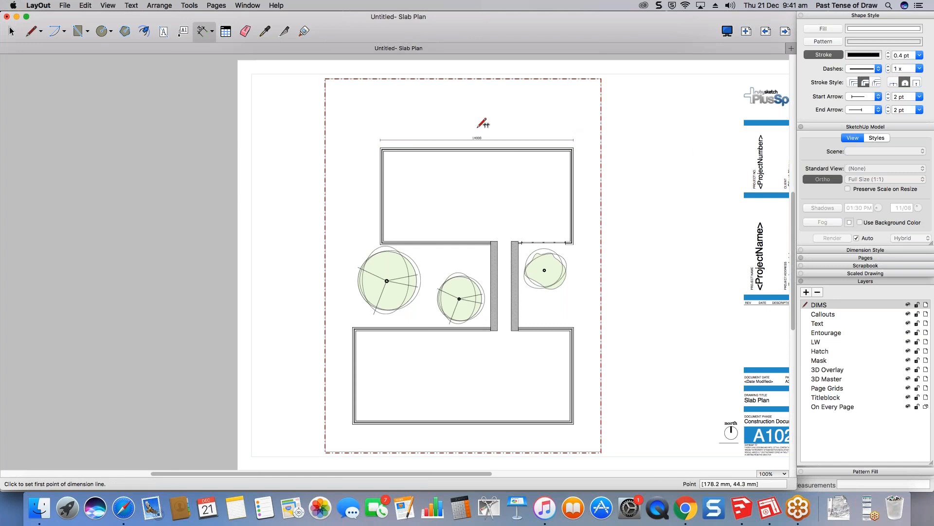
{"action": "scroll", "coordinate": [481, 137], "scroll_direction": "up", "scroll_amount": 2}
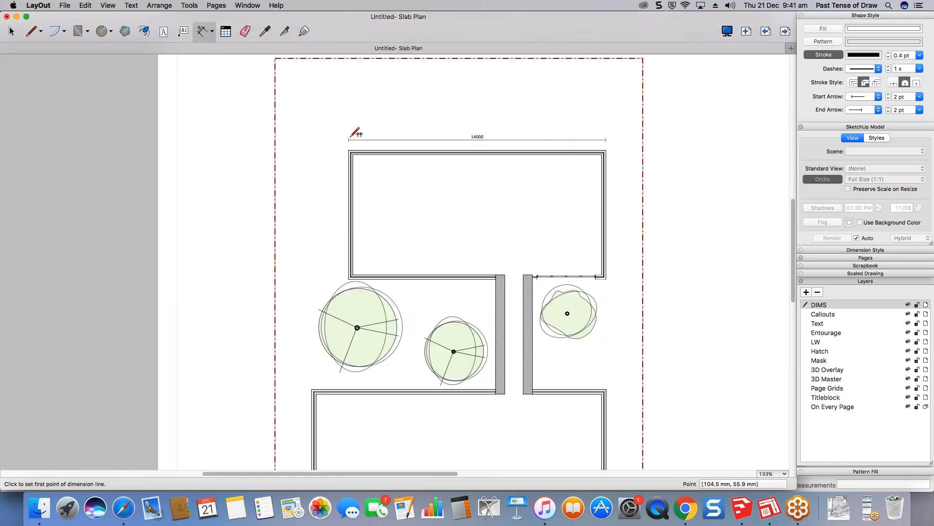
{"action": "left_click", "coordinate": [350, 153]}
{"action": "left_click", "coordinate": [351, 277]}
{"action": "left_click", "coordinate": [339, 271]}
{"action": "key", "text": "space"}
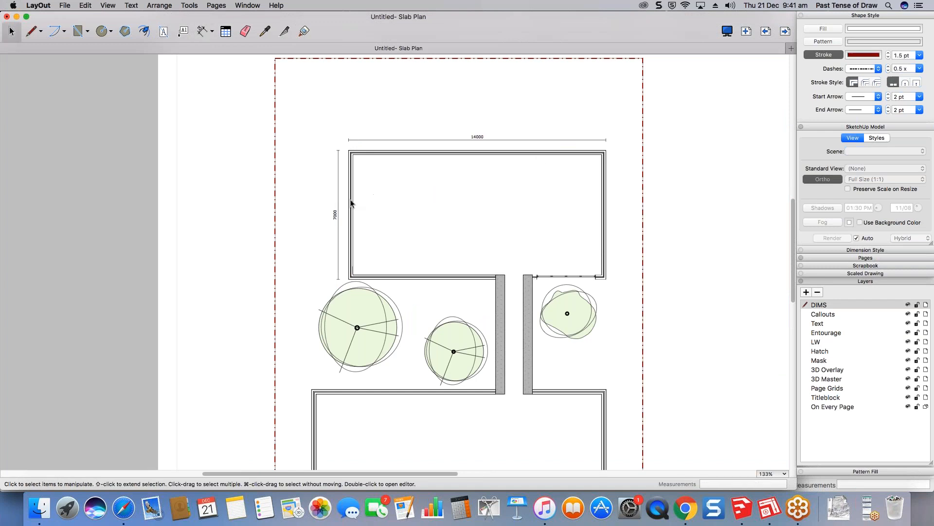
- Examine the line thickness and spacing at the upper building's lower-left wall corner
{"action": "scroll", "coordinate": [339, 212], "scroll_direction": "up", "scroll_amount": 1}
{"action": "scroll", "coordinate": [338, 213], "scroll_direction": "up", "scroll_amount": 5}
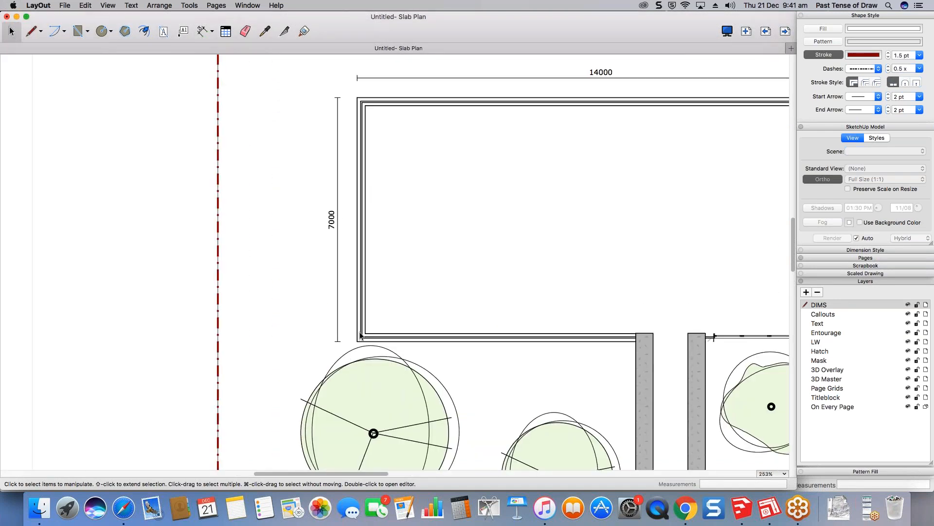
{"action": "scroll", "coordinate": [349, 353], "scroll_direction": "up", "scroll_amount": 1}
{"action": "scroll", "coordinate": [370, 336], "scroll_direction": "up", "scroll_amount": 5}
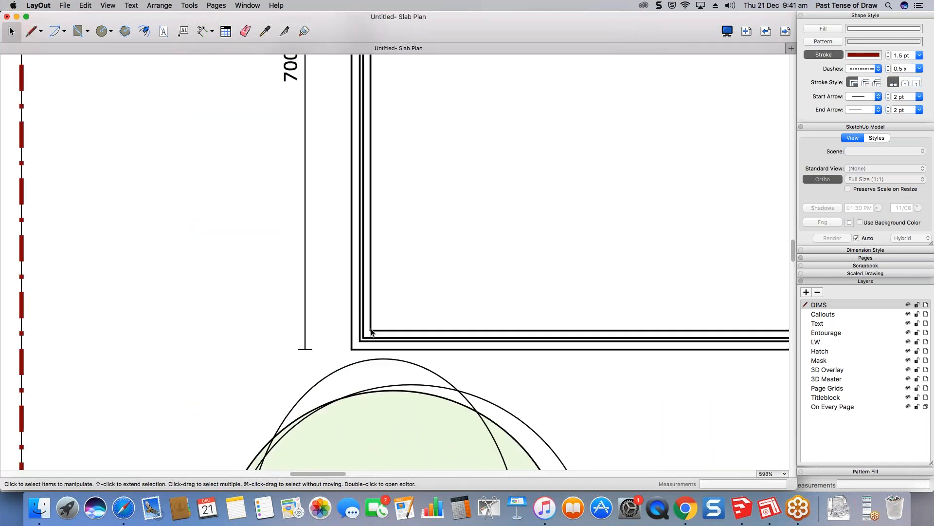
{"action": "scroll", "coordinate": [380, 336], "scroll_direction": "up", "scroll_amount": 10}
{"action": "scroll", "coordinate": [374, 306], "scroll_direction": "down", "scroll_amount": 3}
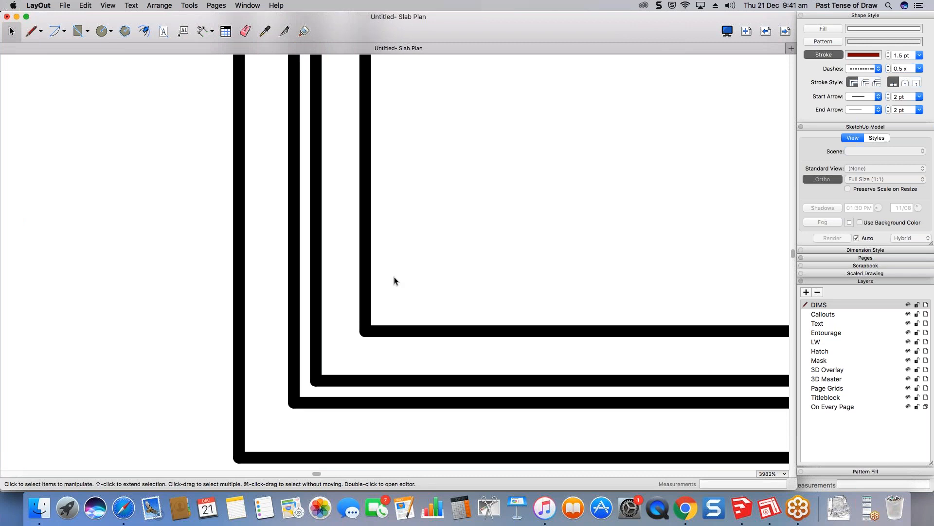
{"action": "scroll", "coordinate": [394, 278], "scroll_direction": "down", "scroll_amount": 1}
{"action": "middle_click_drag", "start_coordinate": [383, 300], "coordinate": [417, 251]}
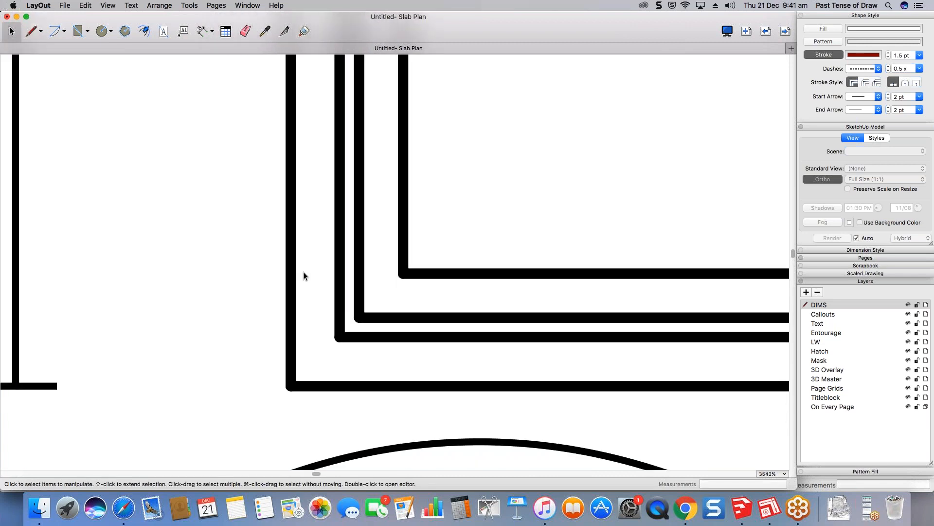
{"action": "left_click", "coordinate": [201, 31]}
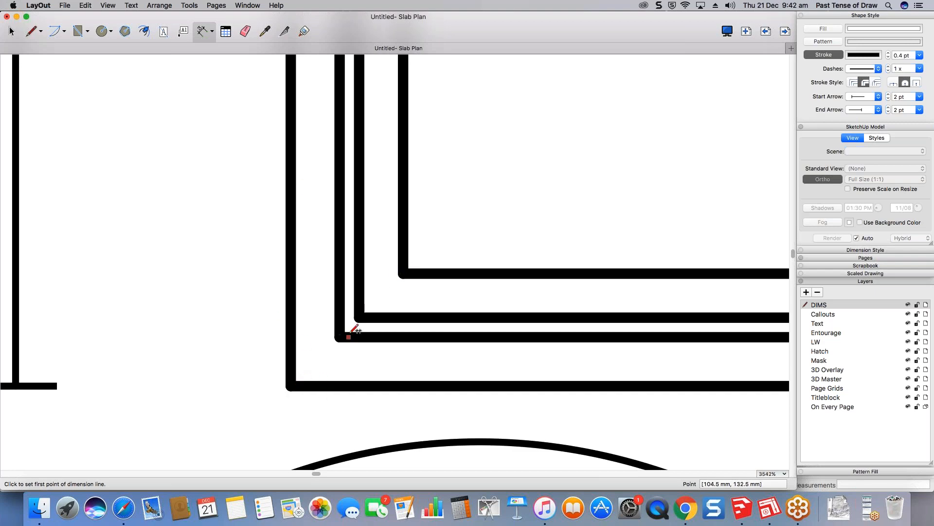
{"action": "key", "text": "space"}
- Set the slab plan model viewport's line weight to 0.30
{"action": "scroll", "coordinate": [356, 285], "scroll_direction": "down", "scroll_amount": 6}
{"action": "scroll", "coordinate": [356, 286], "scroll_direction": "down", "scroll_amount": 10}
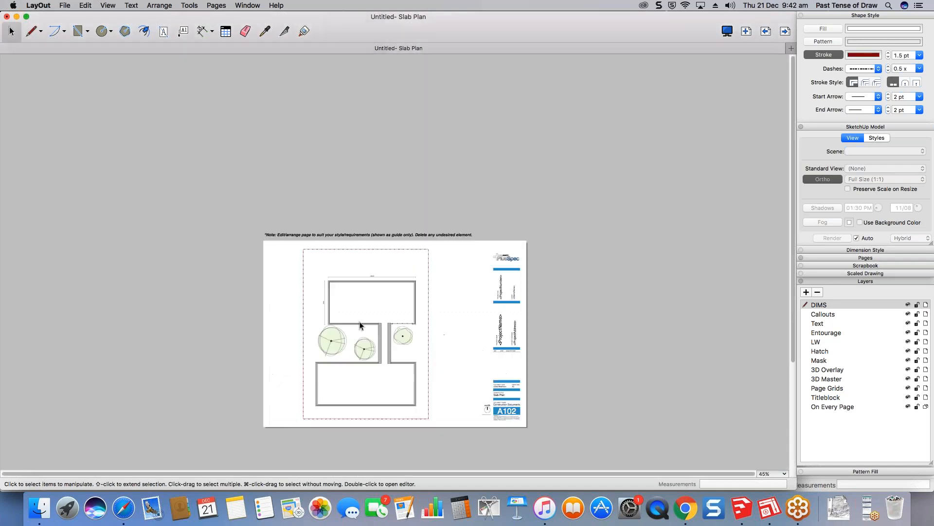
{"action": "left_click", "coordinate": [365, 319]}
{"action": "scroll", "coordinate": [377, 333], "scroll_direction": "up", "scroll_amount": 2}
{"action": "middle_click_drag", "start_coordinate": [377, 333], "coordinate": [407, 297]}
{"action": "left_click", "coordinate": [877, 138]}
{"action": "left_click", "coordinate": [915, 222]}
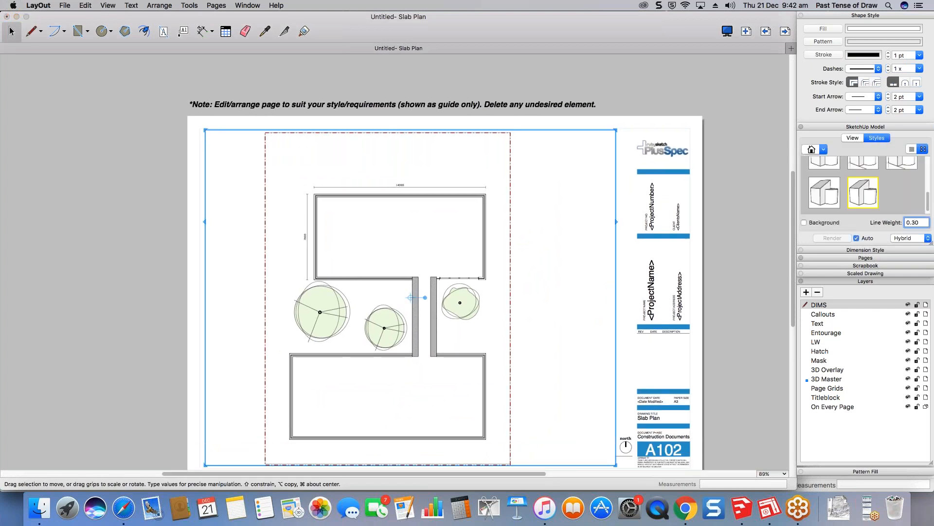
{"action": "key", "text": "Return"}
{"action": "left_click", "coordinate": [162, 304]}
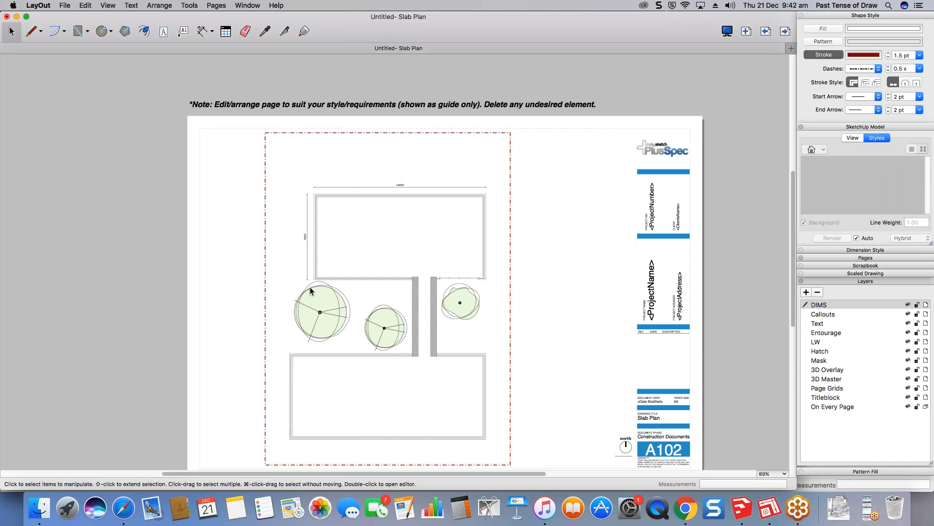
- Dimension the left wall's thickness near the upper building's lower-left corner, with the dimension line placed just above the corner
{"action": "scroll", "coordinate": [310, 291], "scroll_direction": "up", "scroll_amount": 5}
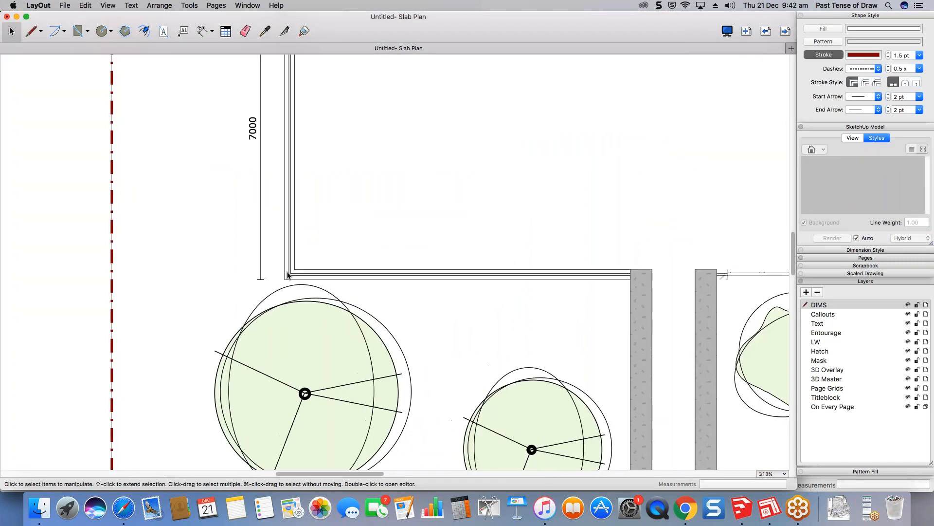
{"action": "scroll", "coordinate": [289, 276], "scroll_direction": "up", "scroll_amount": 8}
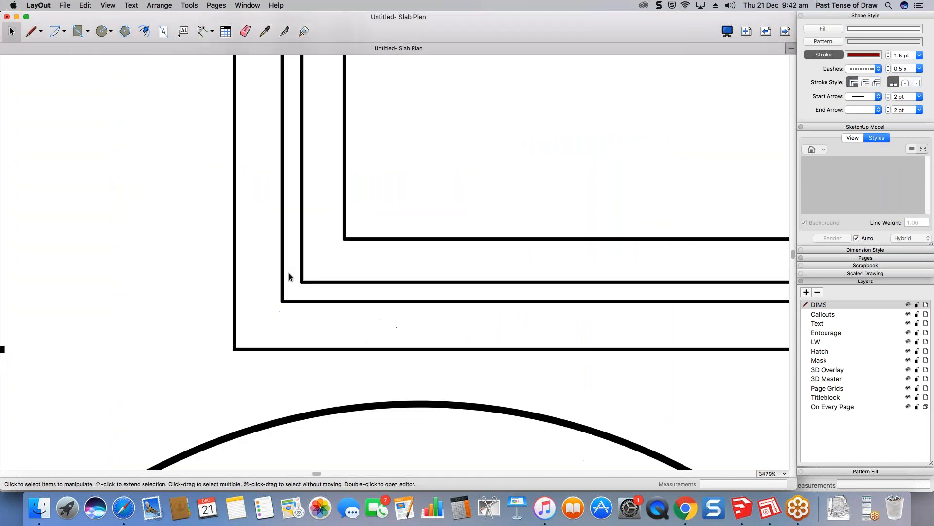
{"action": "scroll", "coordinate": [289, 276], "scroll_direction": "up", "scroll_amount": 1}
{"action": "middle_click_drag", "start_coordinate": [267, 278], "coordinate": [310, 277]}
{"action": "key", "text": "d"}
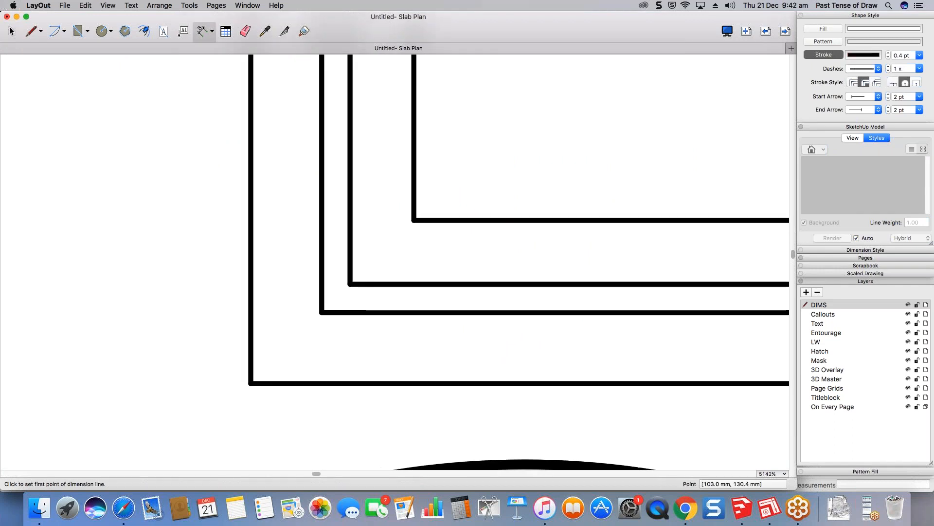
{"action": "left_click", "coordinate": [251, 382]}
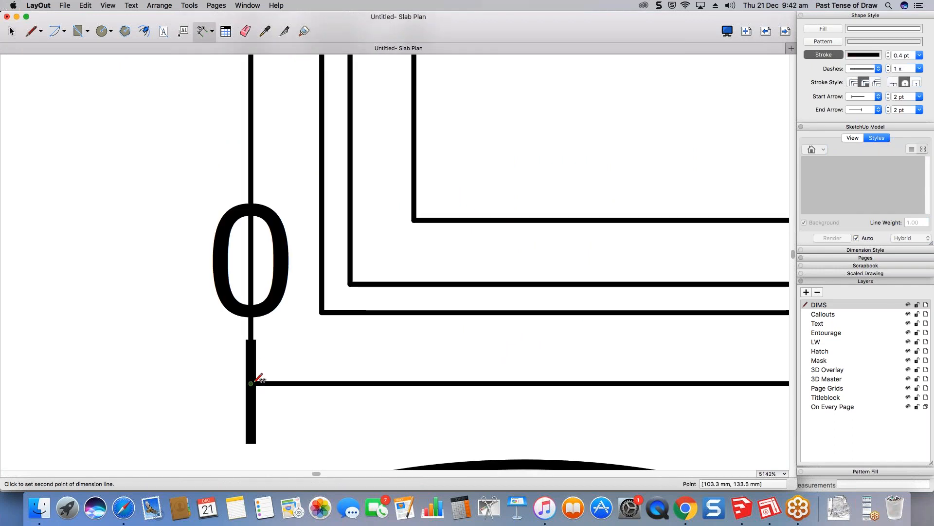
{"action": "left_click", "coordinate": [414, 219]}
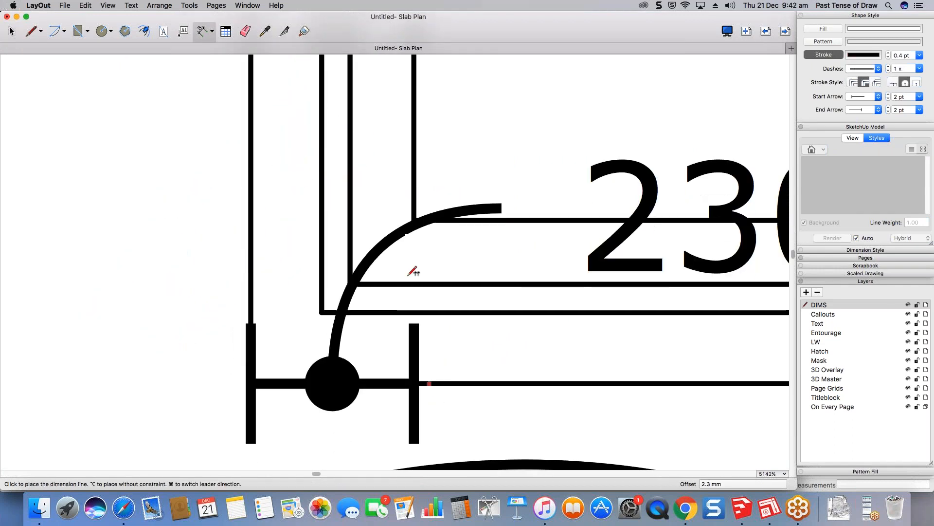
{"action": "scroll", "coordinate": [417, 268], "scroll_direction": "down", "scroll_amount": 10}
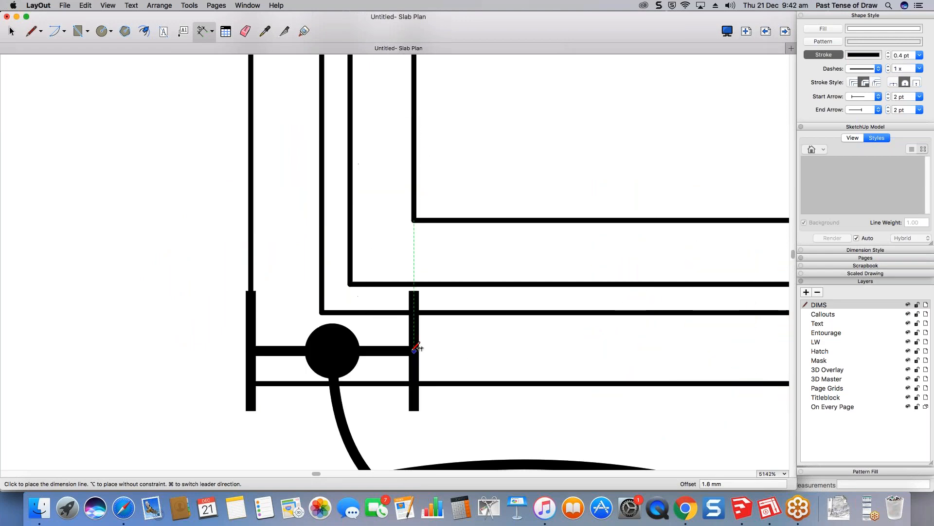
{"action": "scroll", "coordinate": [332, 309], "scroll_direction": "up", "scroll_amount": 5}
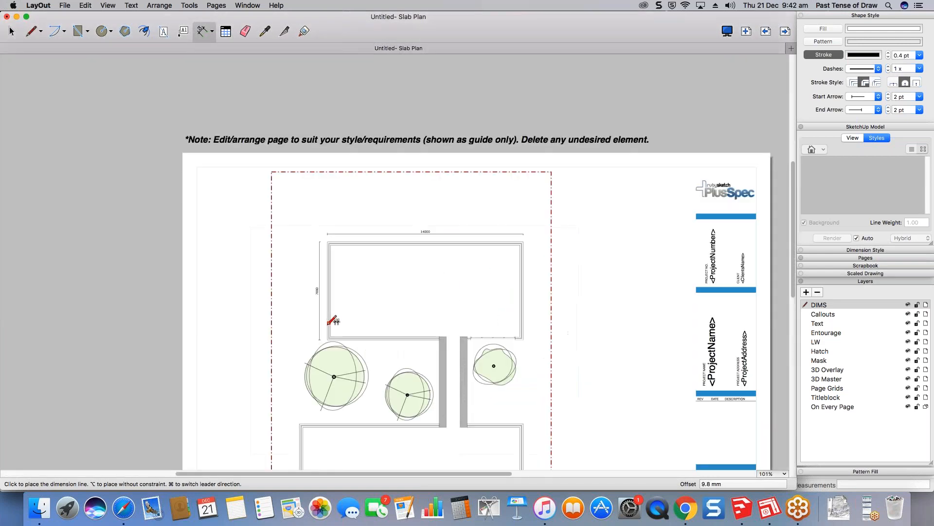
{"action": "scroll", "coordinate": [333, 330], "scroll_direction": "up", "scroll_amount": 5}
{"action": "left_click", "coordinate": [329, 331]}
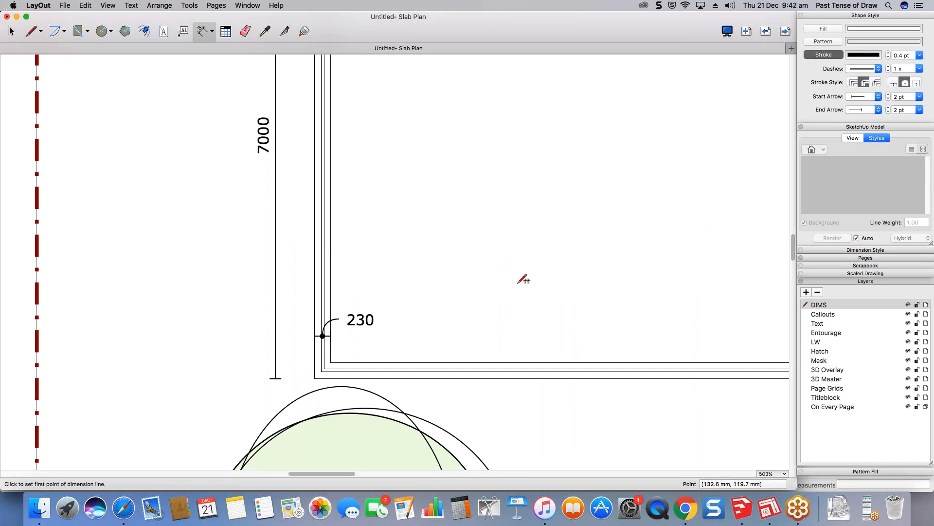
{"action": "scroll", "coordinate": [360, 280], "scroll_direction": "down", "scroll_amount": 10}
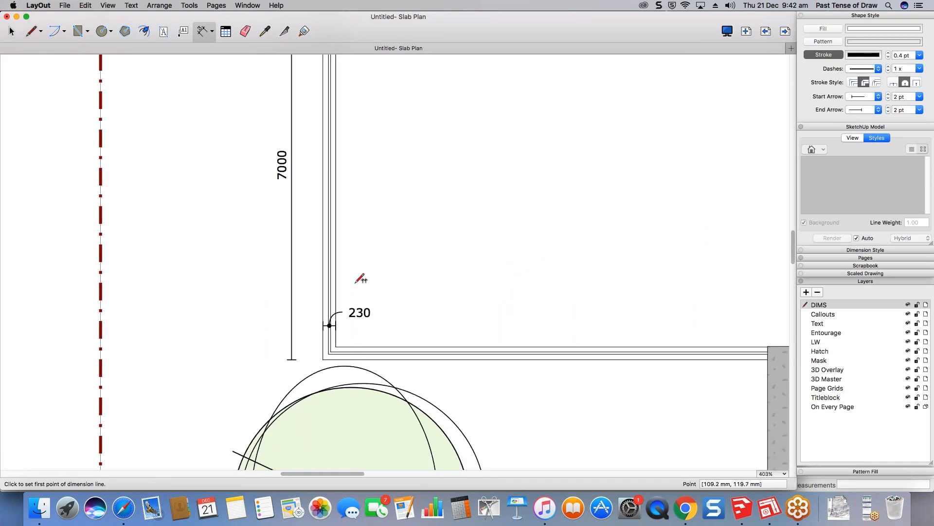
{"action": "scroll", "coordinate": [363, 311], "scroll_direction": "up", "scroll_amount": 5}
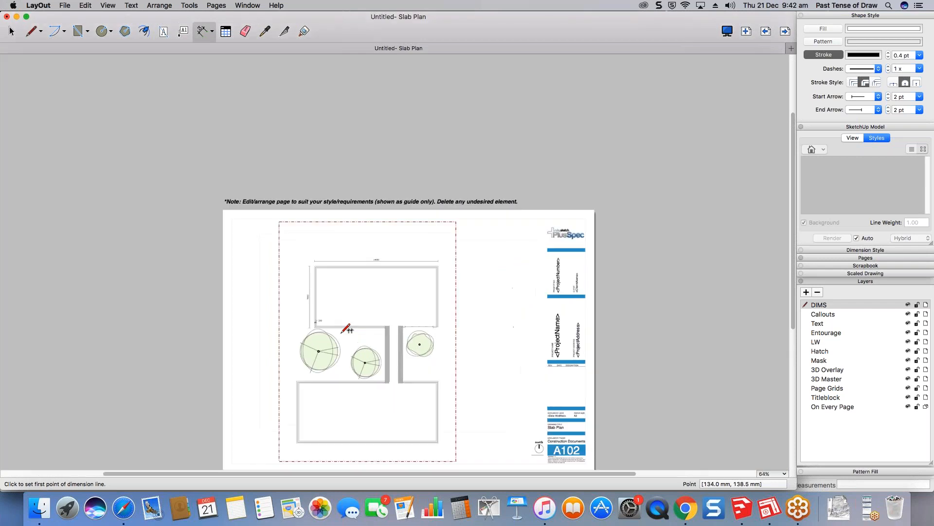
{"action": "key", "text": "space"}
- Draw a short vertical line upward from the upper building's bottom wall, left of the connecting walls
{"action": "scroll", "coordinate": [333, 331], "scroll_direction": "up", "scroll_amount": 3}
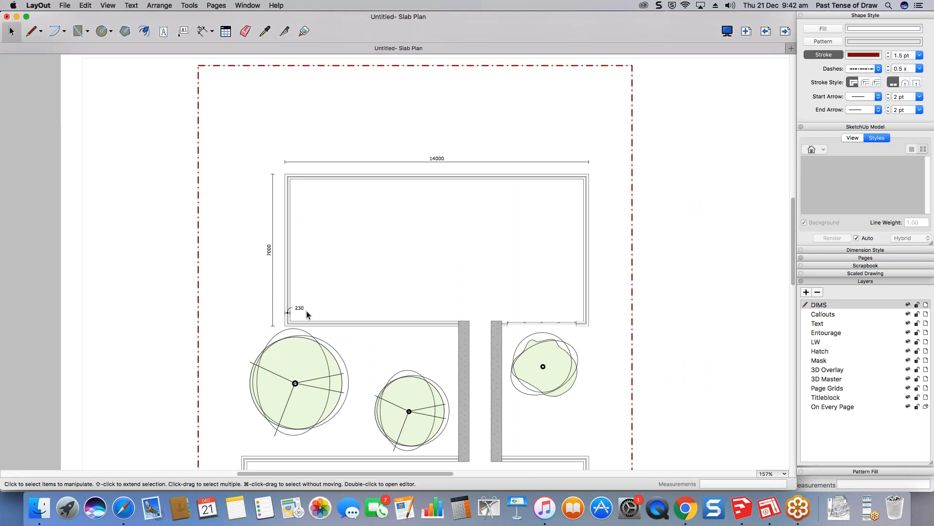
{"action": "left_click", "coordinate": [204, 32]}
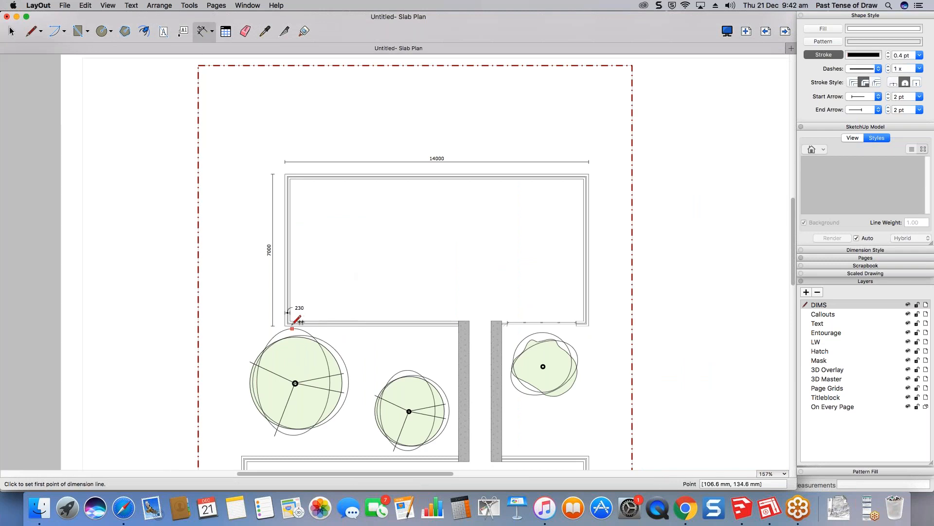
{"action": "left_click", "coordinate": [12, 32]}
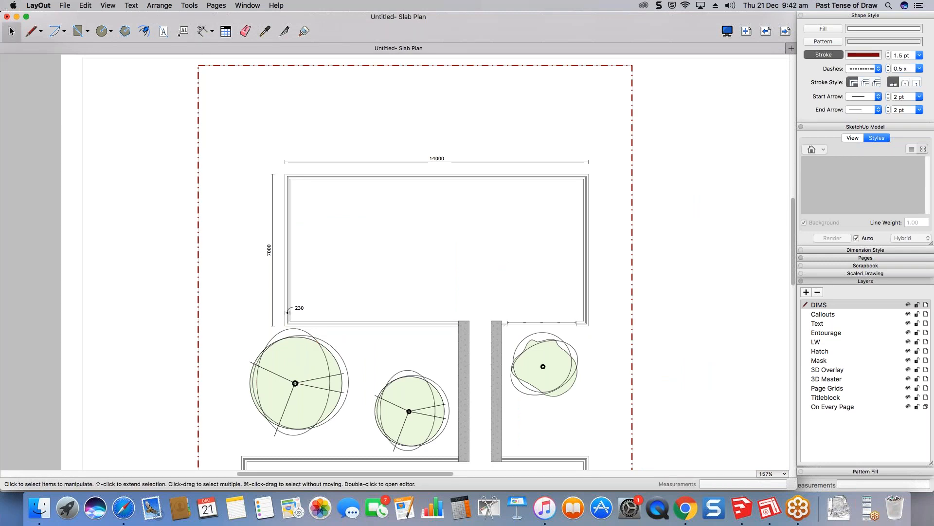
{"action": "key", "text": "l"}
{"action": "left_click", "coordinate": [423, 323]}
{"action": "left_click", "coordinate": [424, 288]}
{"action": "key", "text": "space"}
- Dimension the horizontal distance from the red vertical line's base to the left connecting wall, placing the dimension below the building's bottom wall
{"action": "scroll", "coordinate": [430, 328], "scroll_direction": "up", "scroll_amount": 5}
{"action": "key", "text": "d"}
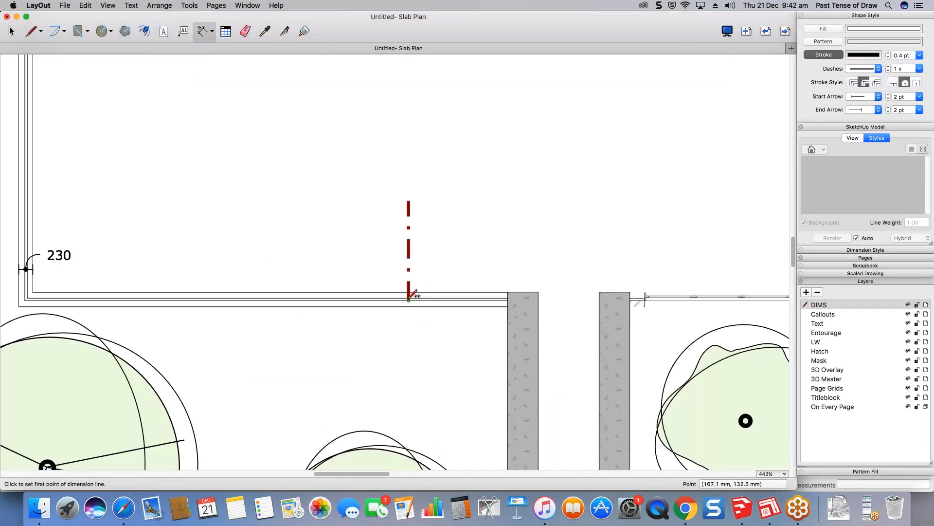
{"action": "left_click", "coordinate": [409, 299]}
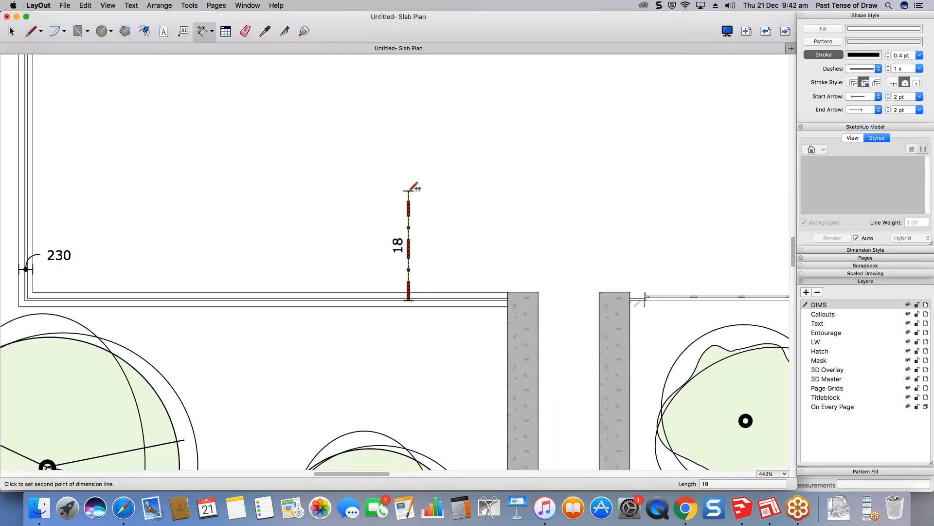
{"action": "left_click", "coordinate": [508, 293]}
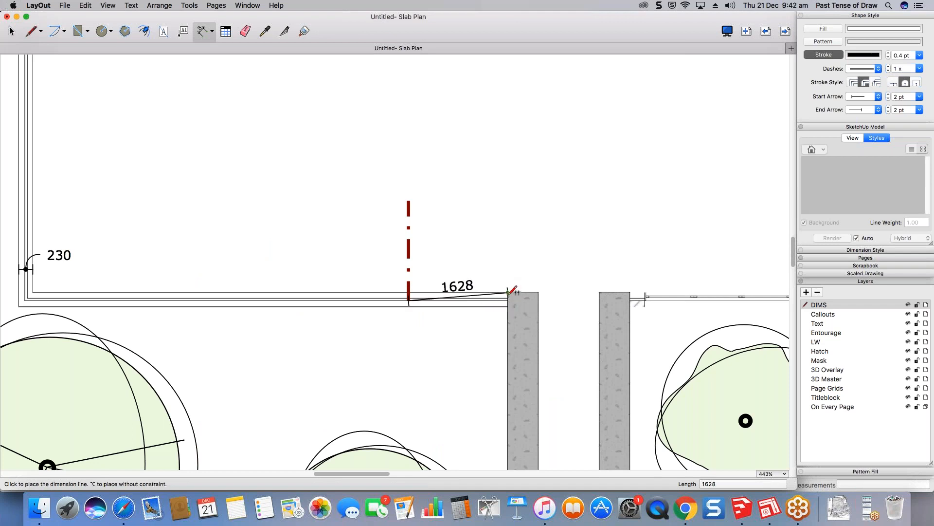
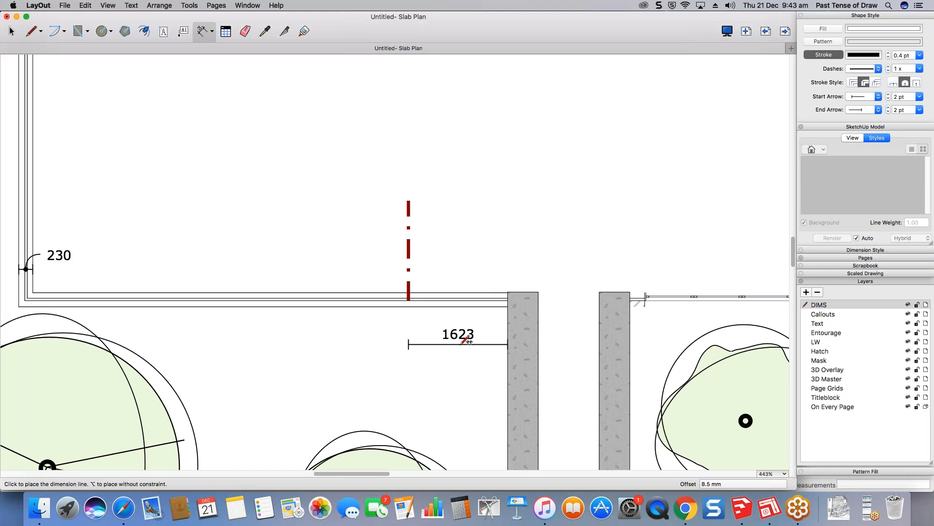
{"action": "left_click", "coordinate": [466, 341]}
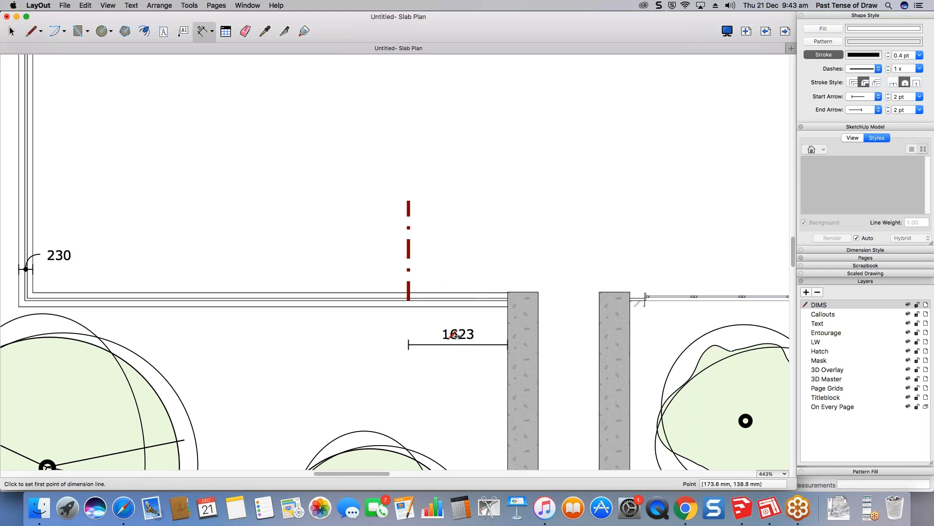
- Delete the dimension below the upper building's bottom wall and the red vertical line beside it
{"action": "scroll", "coordinate": [451, 338], "scroll_direction": "down", "scroll_amount": 2}
{"action": "middle_click_drag", "start_coordinate": [455, 329], "coordinate": [447, 265]}
{"action": "key", "text": "space"}
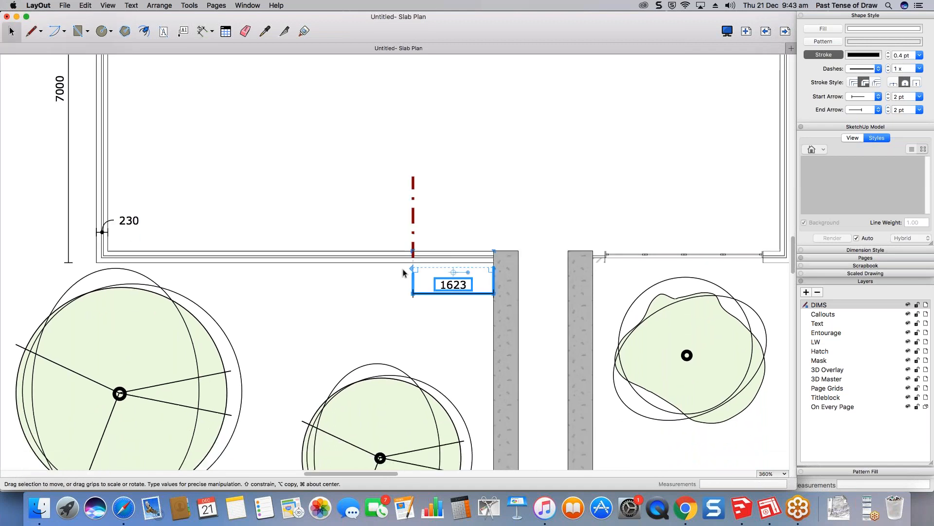
{"action": "key", "text": "Delete"}
{"action": "left_click", "coordinate": [412, 244]}
{"action": "key", "text": "Delete"}
- Draw a rectangle across the upper building's bottom wall, between the large tree and the left connecting wall
{"action": "scroll", "coordinate": [347, 327], "scroll_direction": "down", "scroll_amount": 10}
{"action": "scroll", "coordinate": [346, 327], "scroll_direction": "up", "scroll_amount": 5}
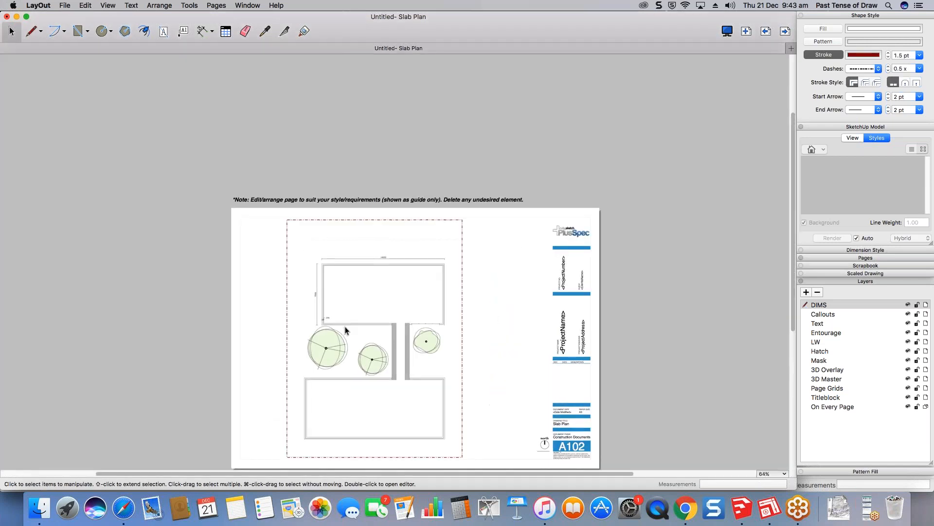
{"action": "middle_click_drag", "start_coordinate": [352, 335], "coordinate": [365, 311]}
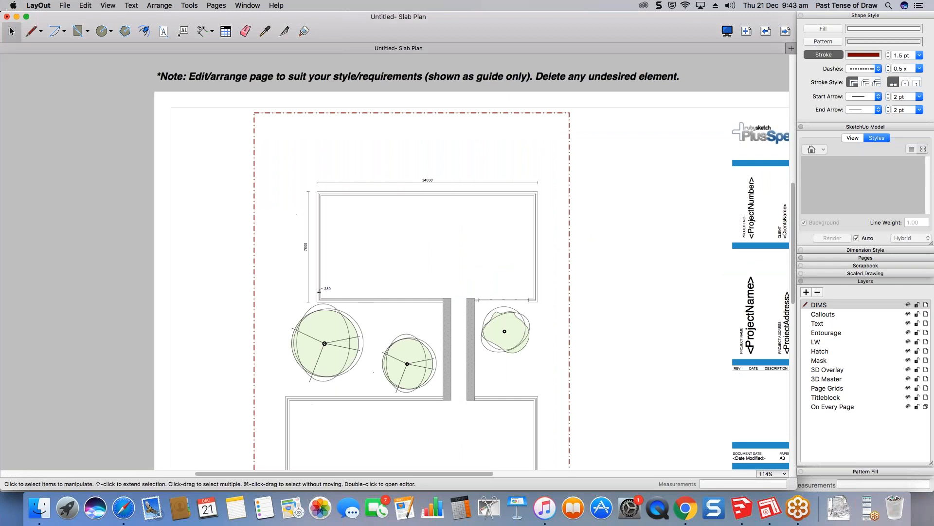
{"action": "scroll", "coordinate": [432, 313], "scroll_direction": "down", "scroll_amount": 3}
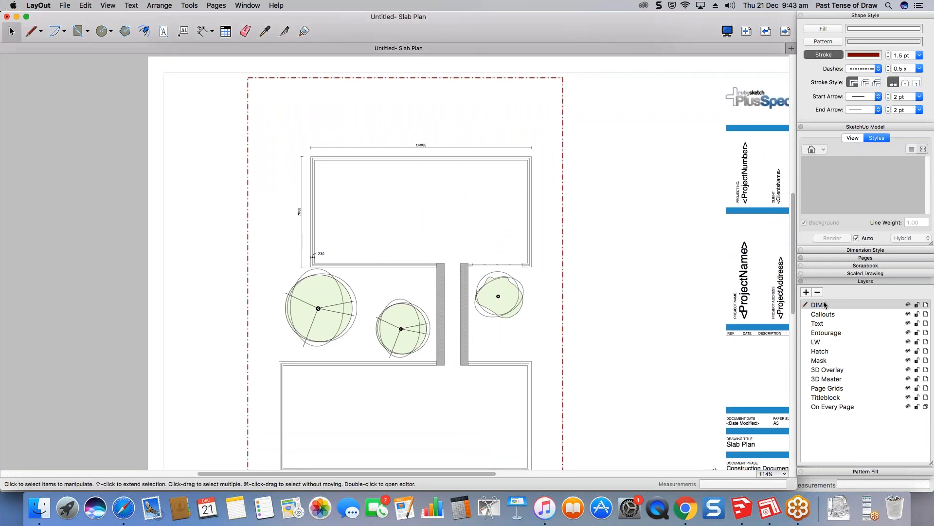
{"action": "middle_click_drag", "start_coordinate": [640, 349], "coordinate": [626, 335]}
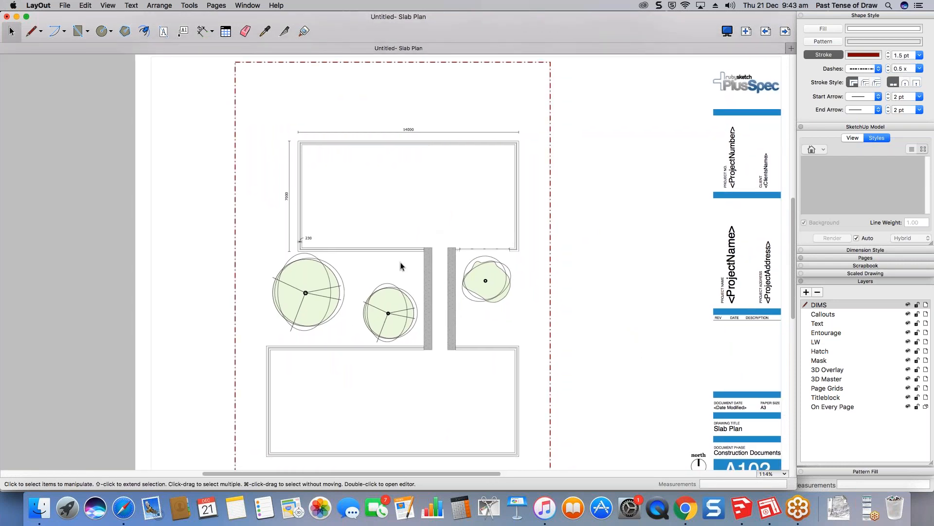
{"action": "key", "text": "r"}
{"action": "left_click_drag", "start_coordinate": [409, 265], "coordinate": [354, 197]}
{"action": "key", "text": "space"}
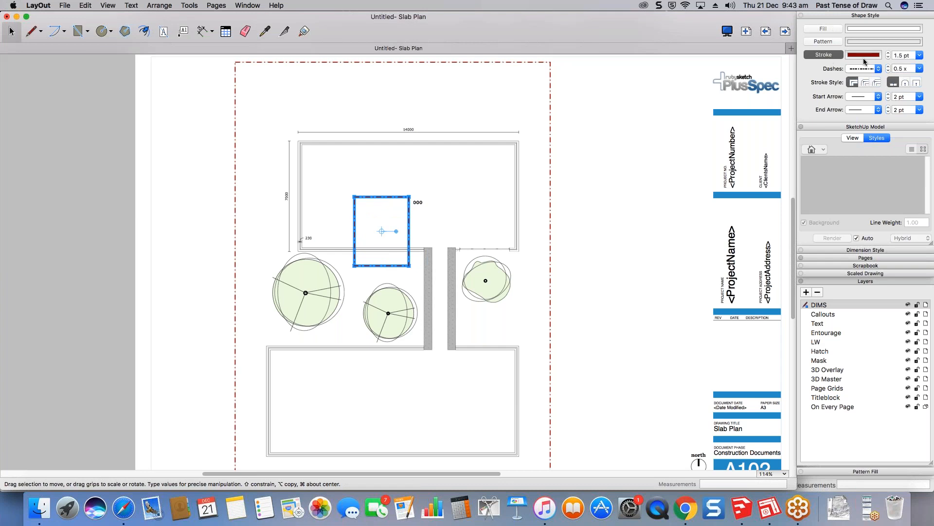
- Give the rectangle a solid Licorice black outline style, switch its white fill on and its stroke off
{"action": "left_click", "coordinate": [874, 68]}
{"action": "left_click", "coordinate": [861, 54]}
{"action": "left_click", "coordinate": [863, 54]}
{"action": "left_click", "coordinate": [5, 156]}
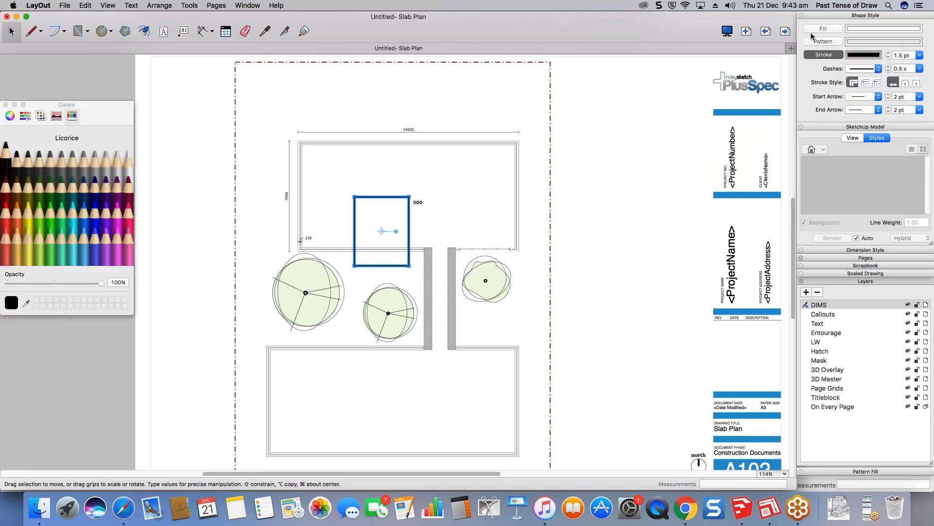
{"action": "left_click", "coordinate": [826, 30]}
{"action": "left_click", "coordinate": [821, 57]}
{"action": "left_click", "coordinate": [625, 166]}
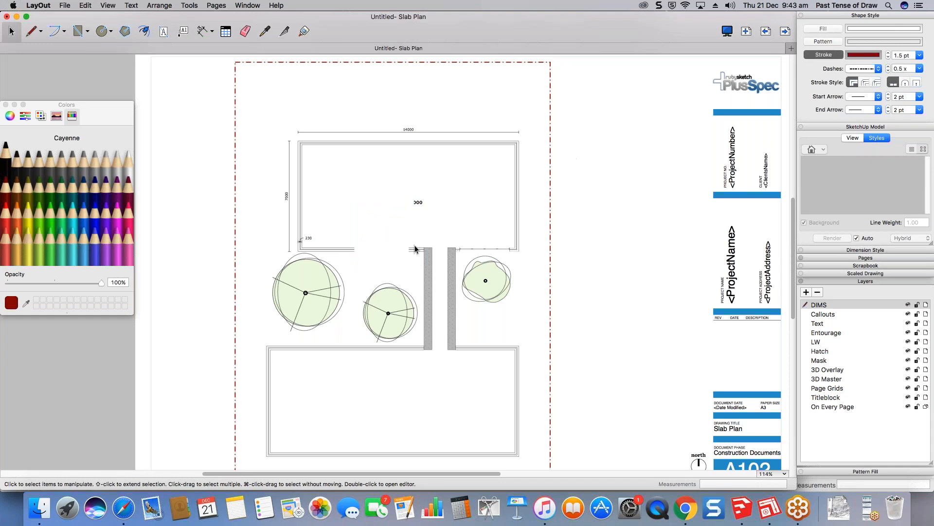
- Move the borderless white rectangle to the Mask layer and deselect it
{"action": "scroll", "coordinate": [370, 238], "scroll_direction": "up", "scroll_amount": 1}
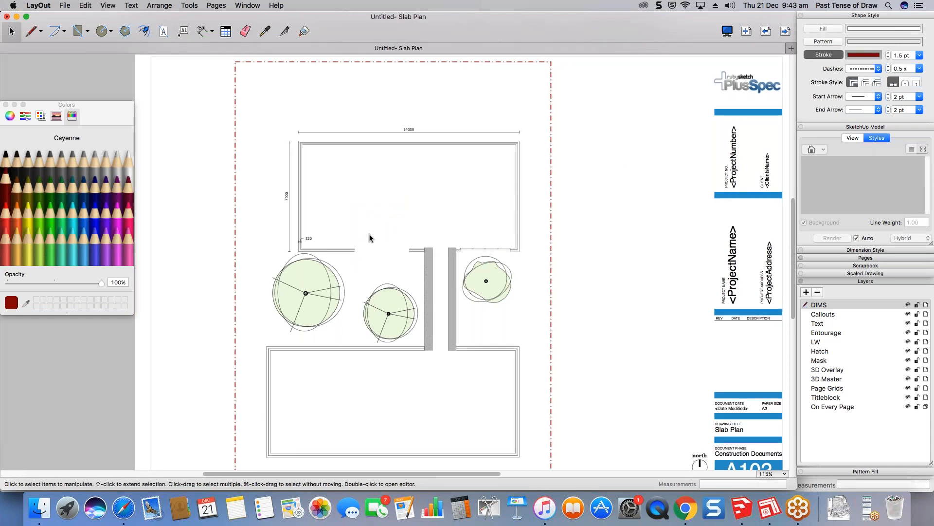
{"action": "scroll", "coordinate": [369, 238], "scroll_direction": "up", "scroll_amount": 2}
{"action": "right_click", "coordinate": [399, 225]}
{"action": "mouse_move", "coordinate": [427, 296]}
{"action": "left_click", "coordinate": [506, 395]}
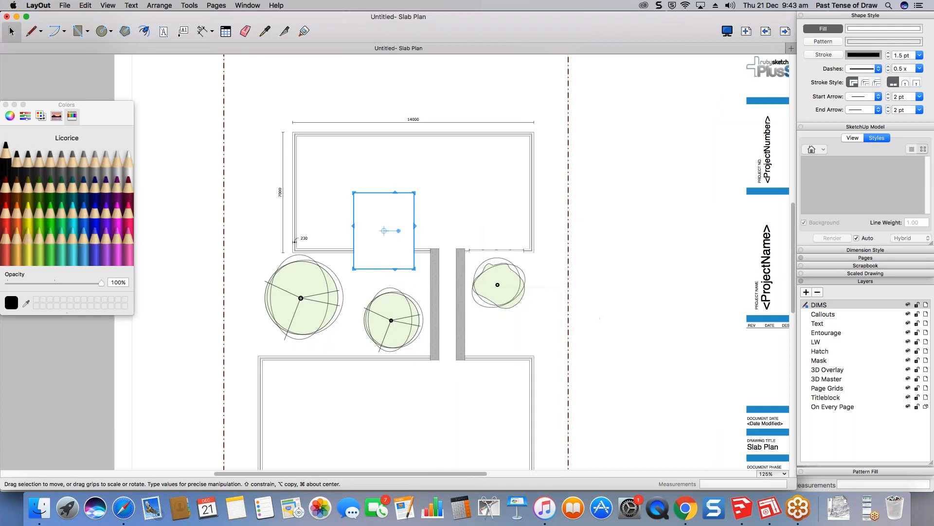
{"action": "left_click", "coordinate": [630, 271]}
{"action": "scroll", "coordinate": [353, 231], "scroll_direction": "up", "scroll_amount": 2}
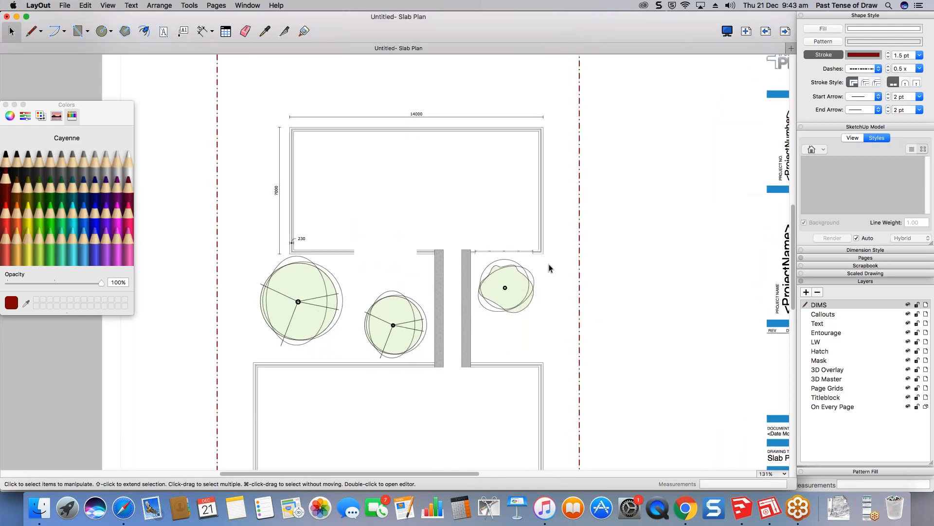
- Toggle the Mask layer's visibility off and on to check its effect on the upper building's bottom wall
{"action": "left_click", "coordinate": [908, 361]}
{"action": "left_click", "coordinate": [908, 361]}
{"action": "left_click", "coordinate": [908, 361]}
{"action": "left_click", "coordinate": [908, 361]}
- Check the upper building's dimensions by selecting each one and toggling the DIMS layer's visibility off and on
{"action": "left_click", "coordinate": [275, 197]}
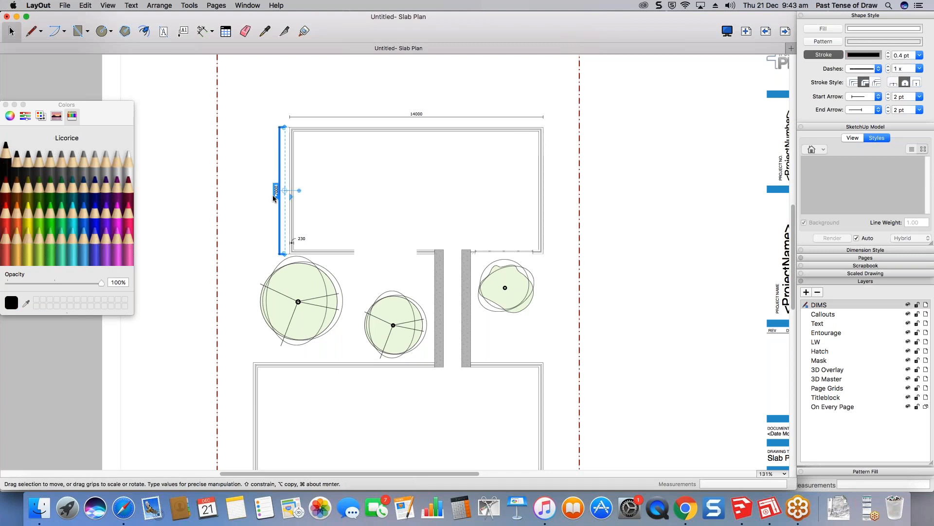
{"action": "left_click", "coordinate": [417, 114]}
{"action": "left_click", "coordinate": [427, 225]}
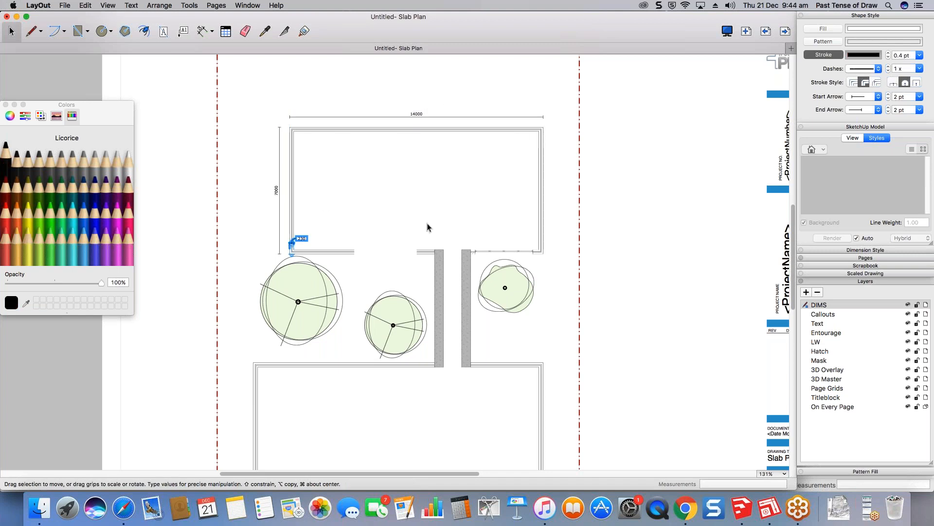
{"action": "left_click", "coordinate": [909, 305]}
{"action": "left_click", "coordinate": [908, 305]}
{"action": "left_click", "coordinate": [908, 305]}
{"action": "left_click", "coordinate": [908, 305]}
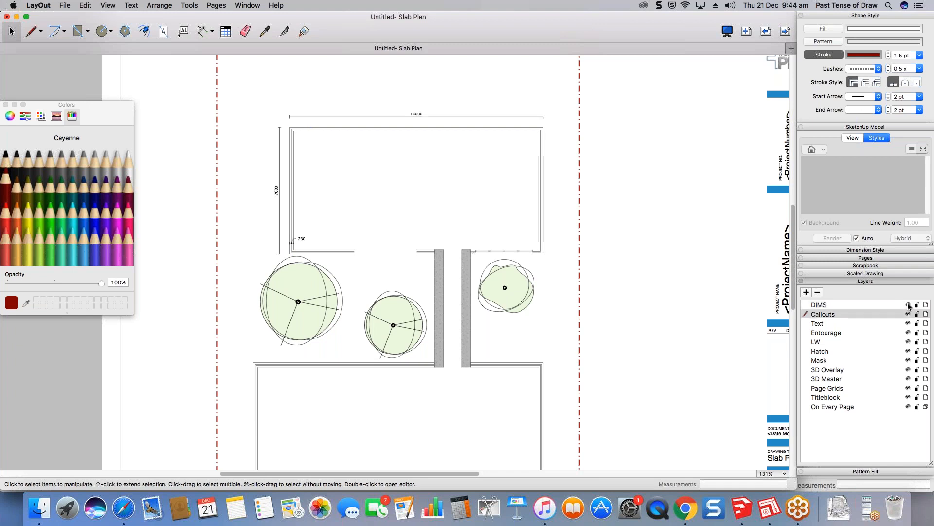
- Set the slab plan model viewport's line weight to 0.30 and deselect the viewport
{"action": "left_click", "coordinate": [545, 167]}
{"action": "left_click", "coordinate": [915, 223]}
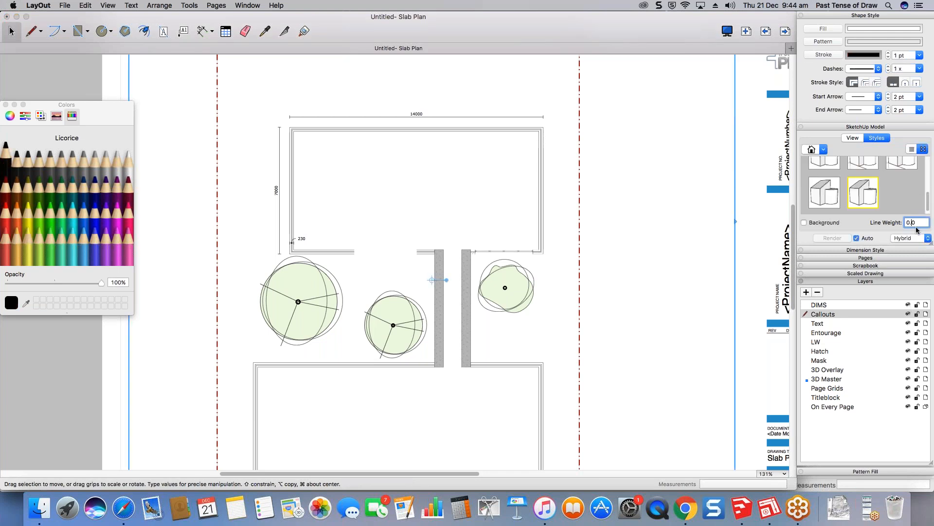
{"action": "key", "text": "Return"}
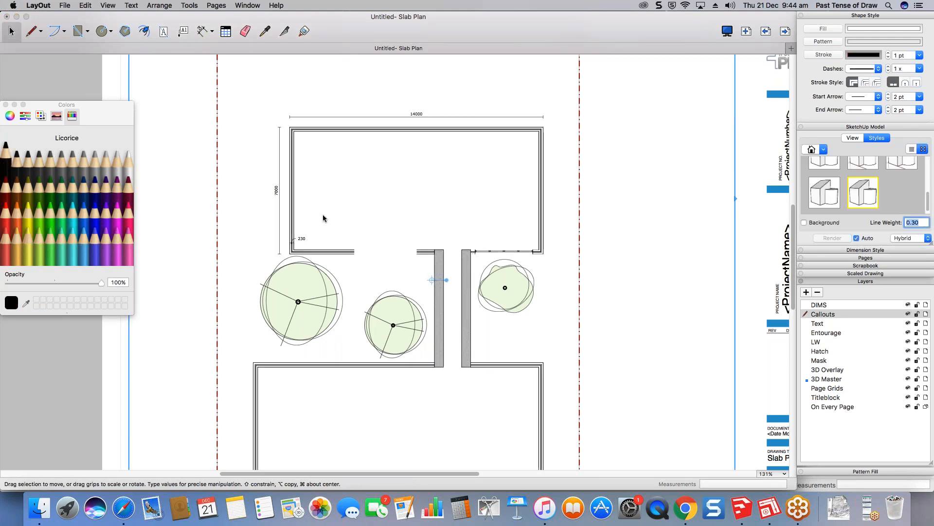
{"action": "left_click", "coordinate": [164, 148]}
{"action": "middle_click_drag", "start_coordinate": [354, 117], "coordinate": [382, 89]}
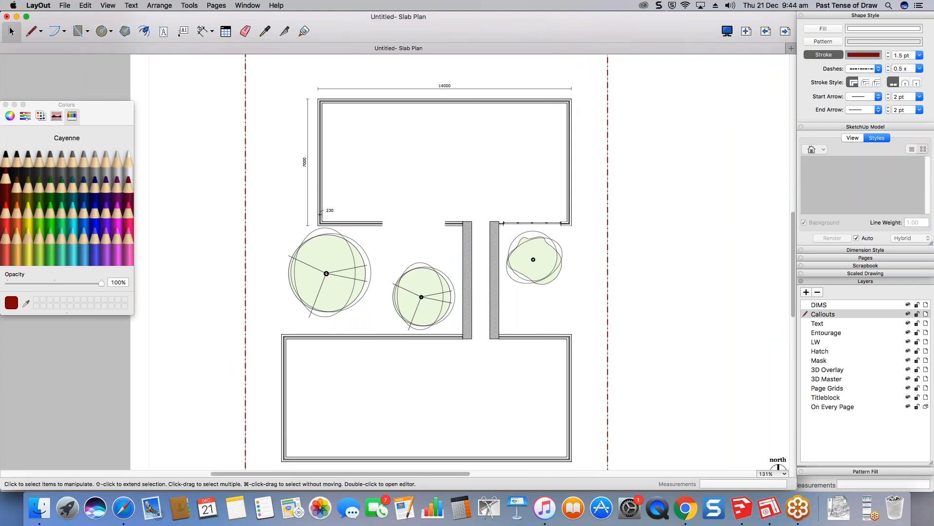
- Make the Text layer the active layer
{"action": "scroll", "coordinate": [475, 115], "scroll_direction": "down", "scroll_amount": 3}
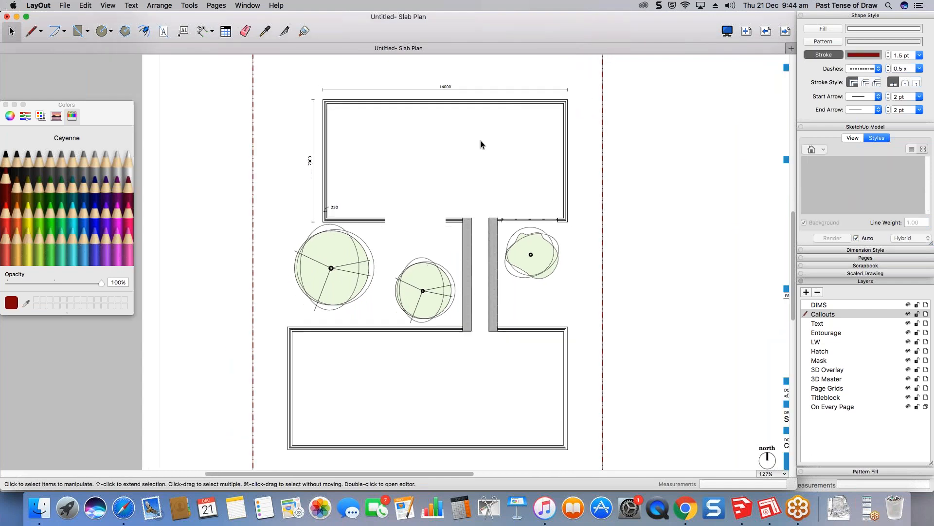
{"action": "scroll", "coordinate": [477, 160], "scroll_direction": "down", "scroll_amount": 1}
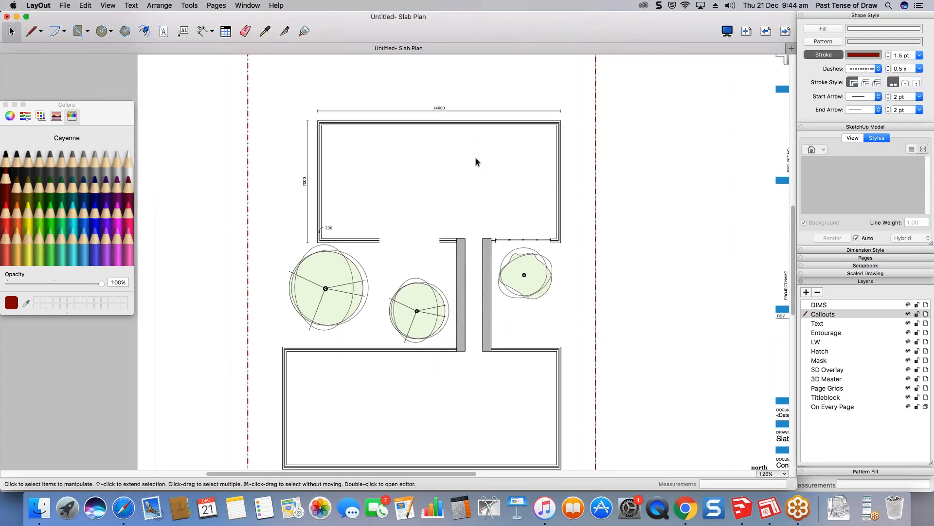
{"action": "scroll", "coordinate": [476, 161], "scroll_direction": "down", "scroll_amount": 1}
{"action": "scroll", "coordinate": [476, 160], "scroll_direction": "down", "scroll_amount": 3}
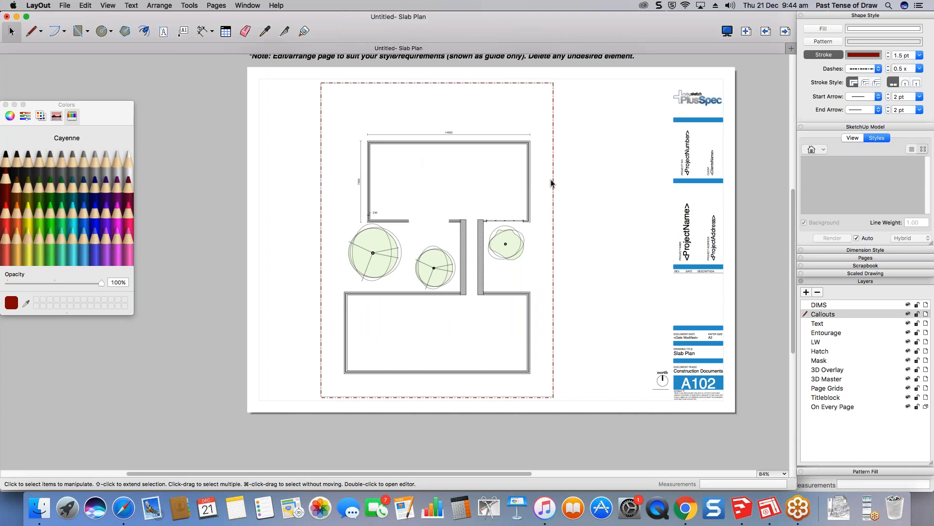
{"action": "left_click", "coordinate": [821, 325]}
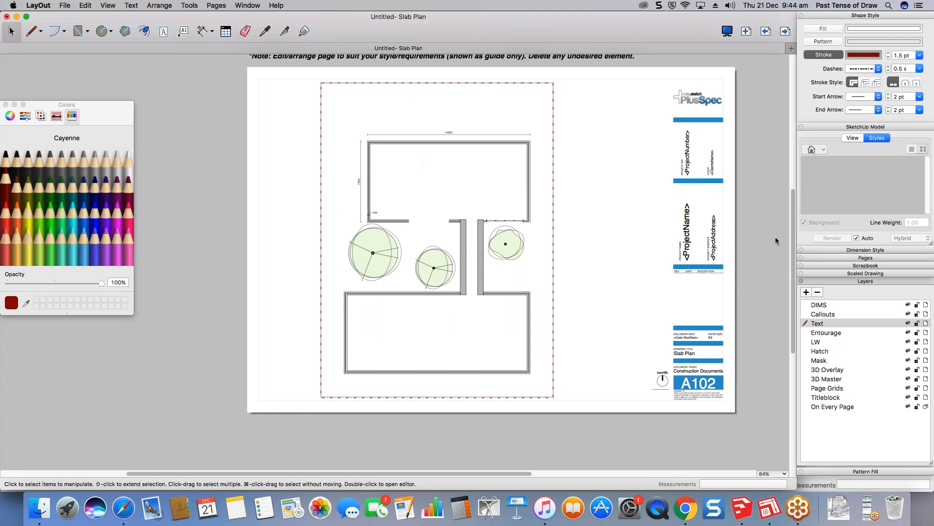
- Try out a free text label inside the upper building, then delete it
{"action": "key", "text": "t"}
{"action": "left_click", "coordinate": [396, 163]}
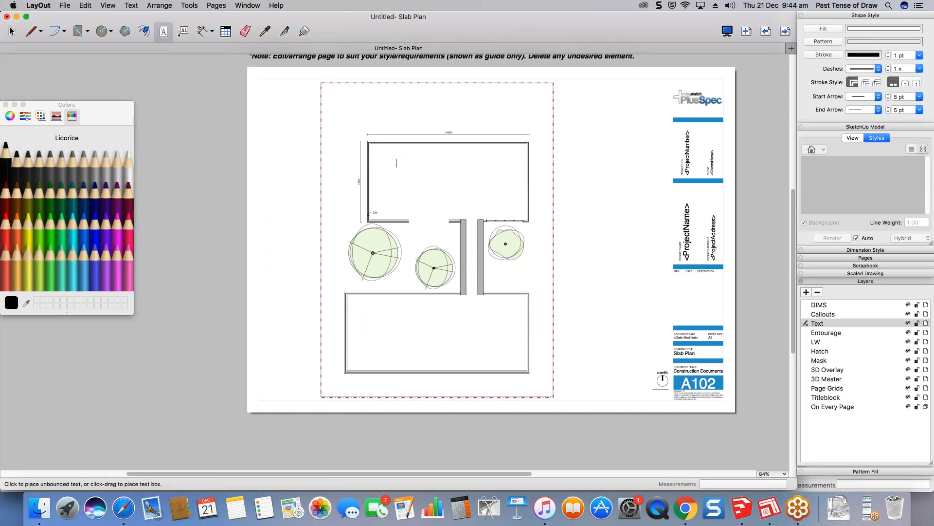
{"action": "type", "text": "Beljdlf ds"}
{"action": "key", "text": "Escape"}
{"action": "key", "text": "Delete"}
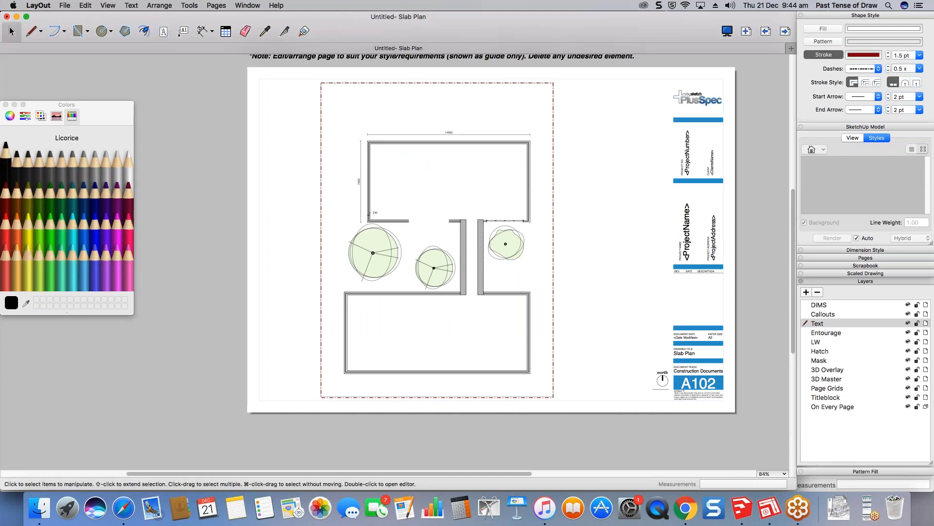
- Try to place the EXAMPLE ROOM title from the PlusSpec Scrapbook's Text page at the upper building's top wall
{"action": "left_click", "coordinate": [857, 282]}
{"action": "left_click", "coordinate": [866, 266]}
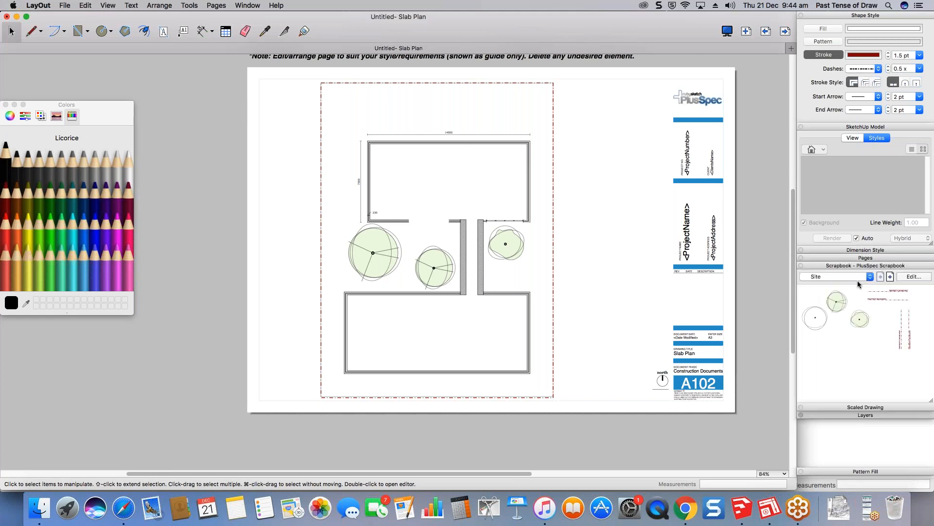
{"action": "left_click", "coordinate": [859, 281]}
{"action": "left_click", "coordinate": [837, 308]}
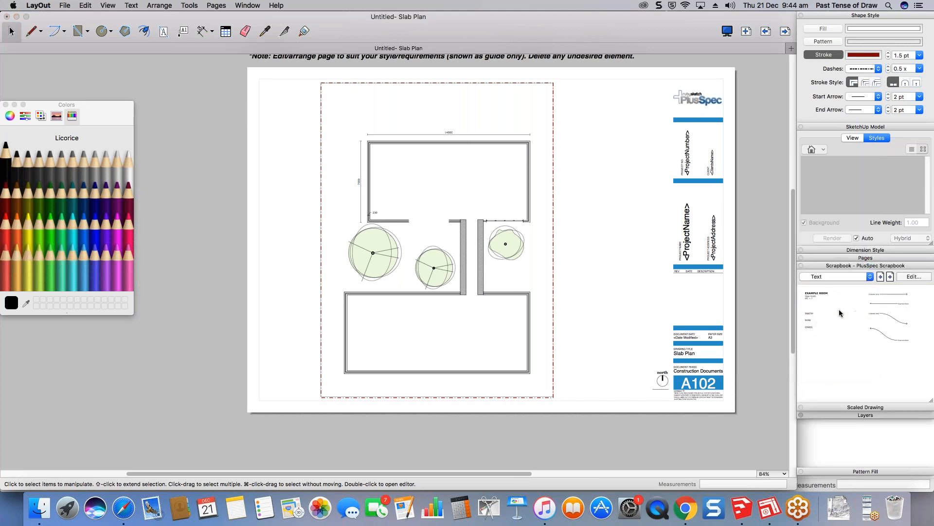
{"action": "left_click_drag", "start_coordinate": [817, 294], "coordinate": [425, 139]}
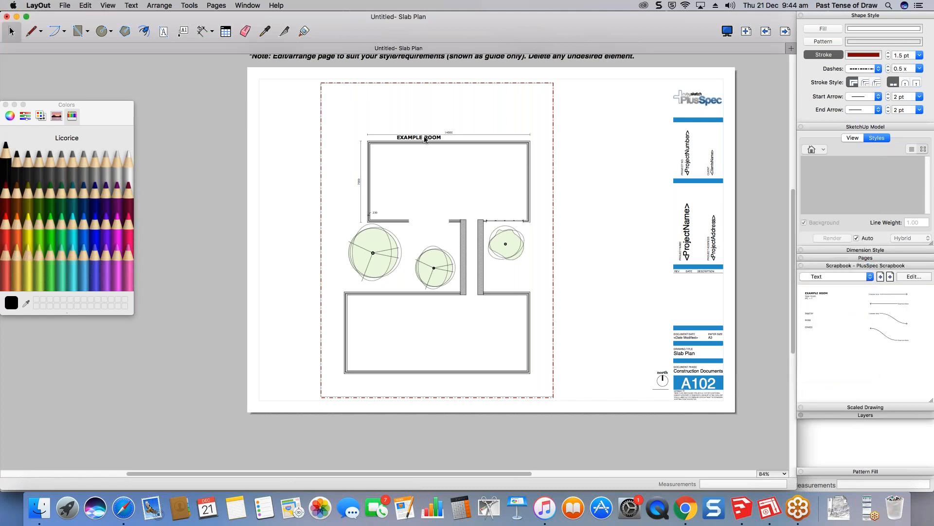
- Place the EXAMPLE ROOM label with floor finish and FFL from the PlusSpec Scrapbook's Plans page inside both the upper and lower buildings
{"action": "left_click", "coordinate": [835, 277]}
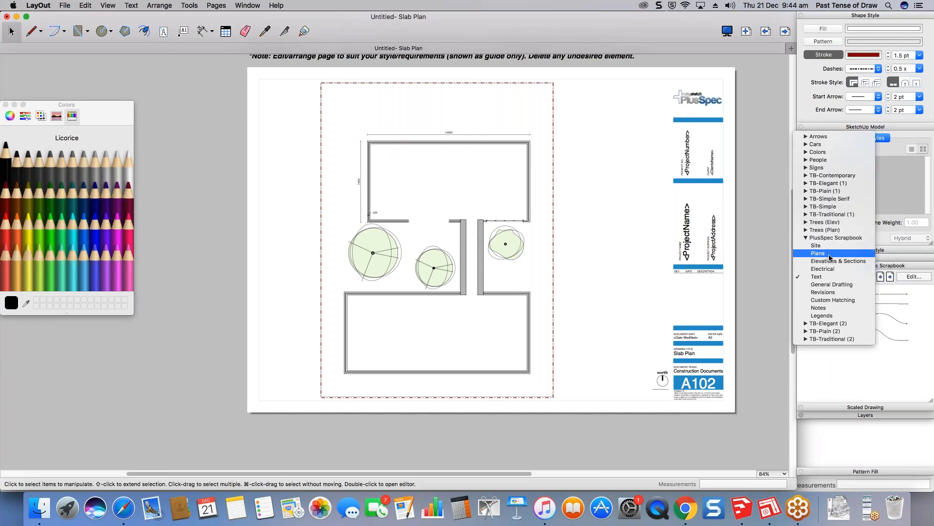
{"action": "left_click", "coordinate": [837, 253]}
{"action": "left_click_drag", "start_coordinate": [839, 326], "coordinate": [431, 170]}
{"action": "left_click", "coordinate": [466, 178]}
{"action": "left_click", "coordinate": [434, 334]}
{"action": "key", "text": "Escape"}
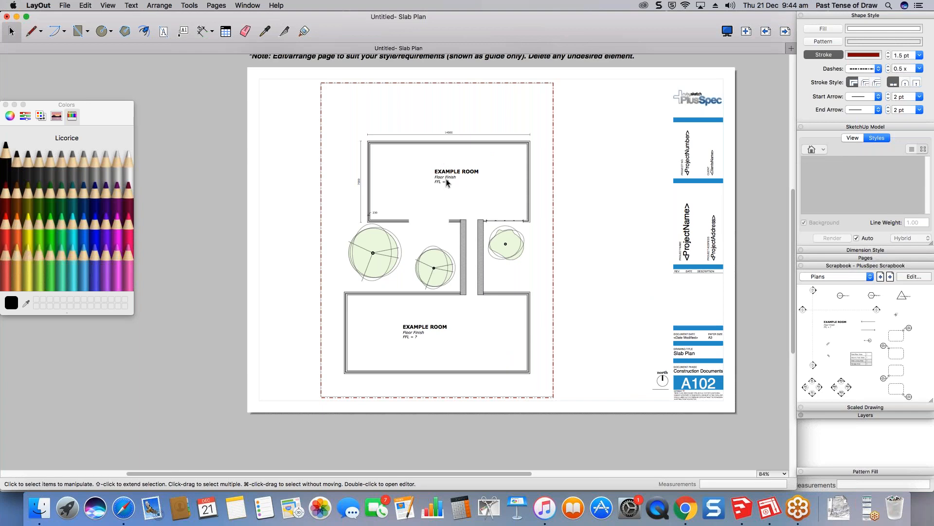
{"action": "scroll", "coordinate": [447, 182], "scroll_direction": "up", "scroll_amount": 5}
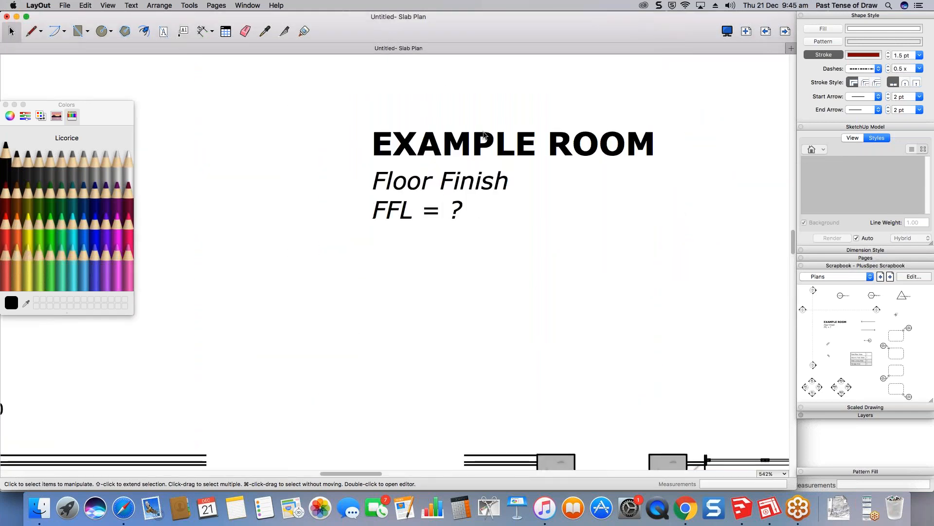
{"action": "scroll", "coordinate": [484, 135], "scroll_direction": "down", "scroll_amount": 2}
{"action": "scroll", "coordinate": [484, 135], "scroll_direction": "down", "scroll_amount": 3}
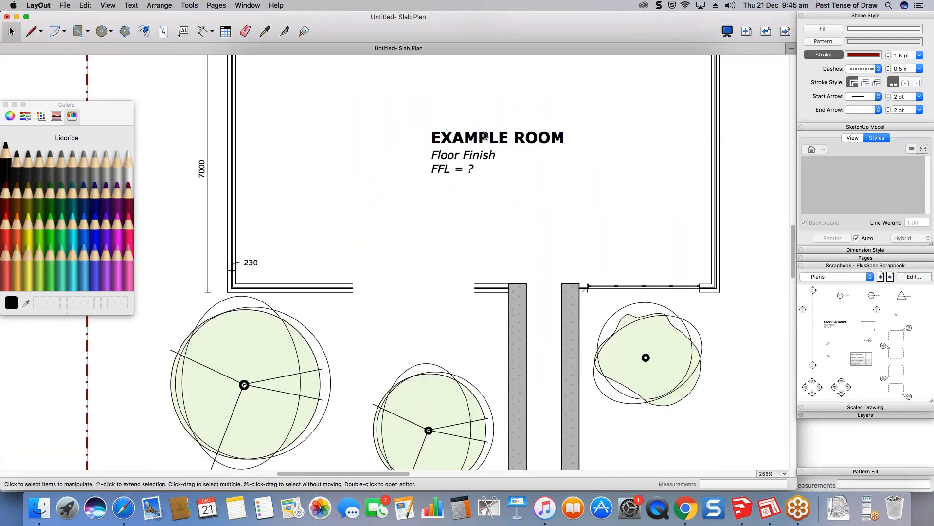
- Switch to the SketchUp model containing the gabled and flat-roofed buildings
{"action": "scroll", "coordinate": [484, 136], "scroll_direction": "down", "scroll_amount": 3}
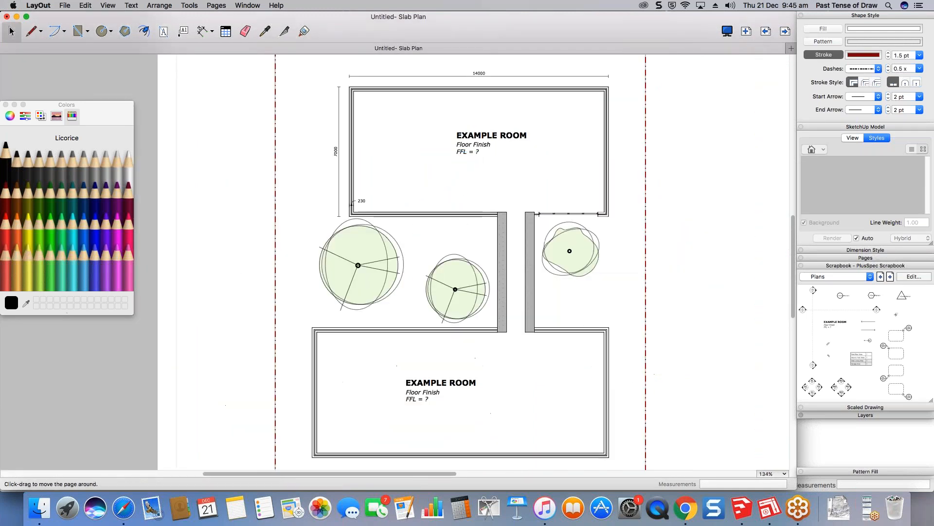
{"action": "middle_click_drag", "start_coordinate": [510, 179], "coordinate": [503, 188]}
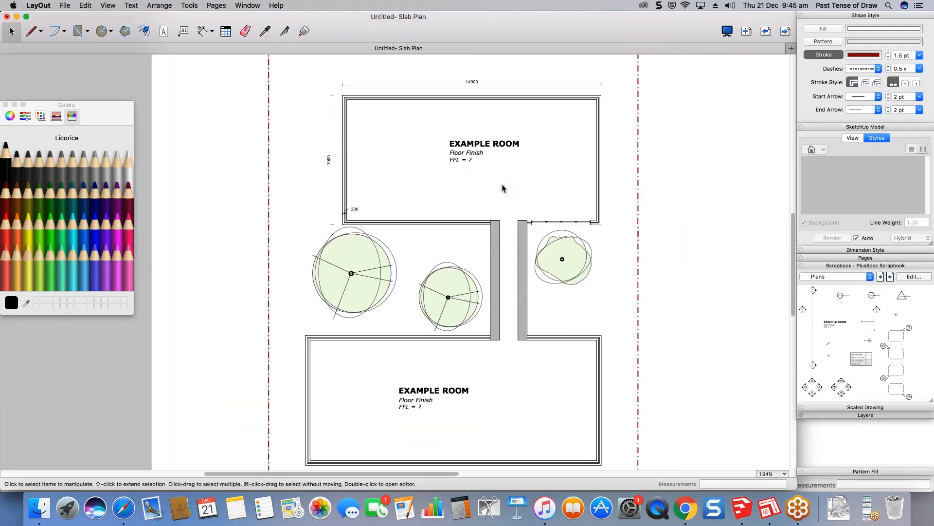
{"action": "scroll", "coordinate": [503, 189], "scroll_direction": "down", "scroll_amount": 2}
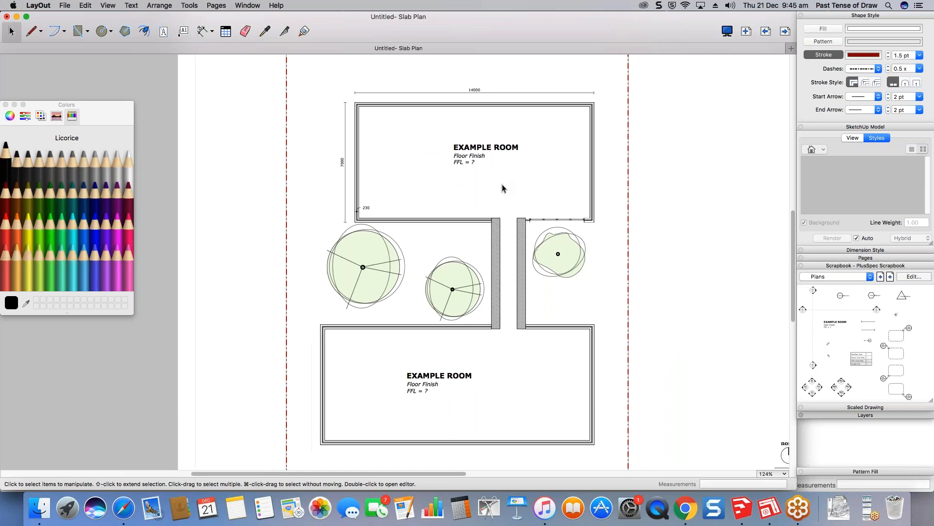
{"action": "scroll", "coordinate": [503, 189], "scroll_direction": "down", "scroll_amount": 1}
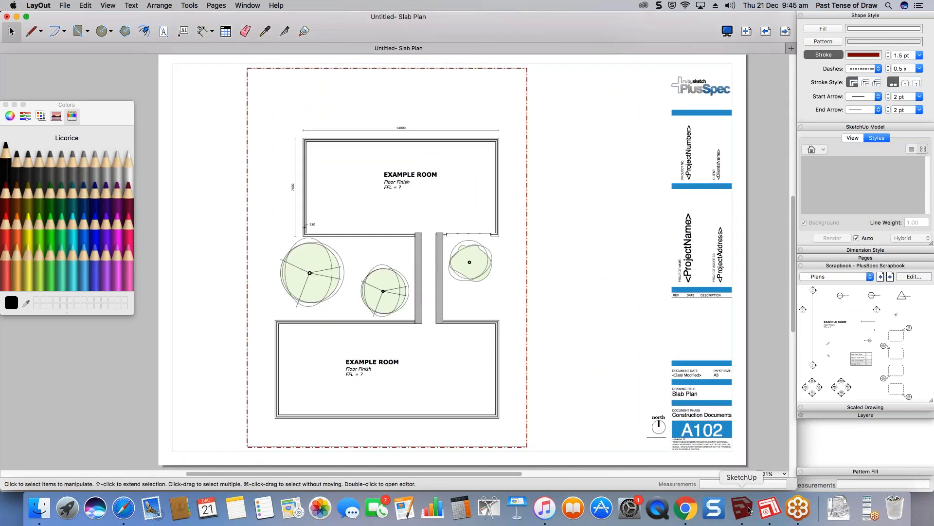
{"action": "left_click", "coordinate": [749, 509]}
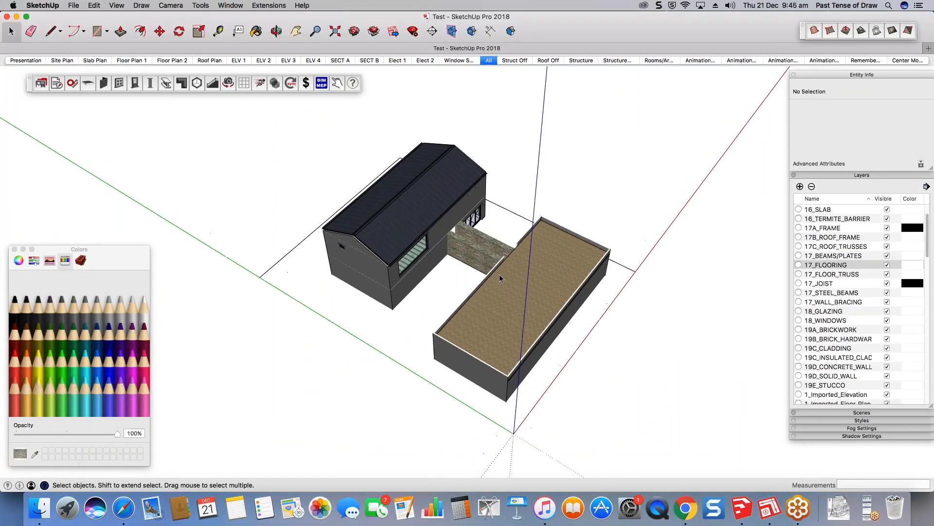
{"action": "middle_click_drag", "start_coordinate": [500, 278], "coordinate": [759, 220]}
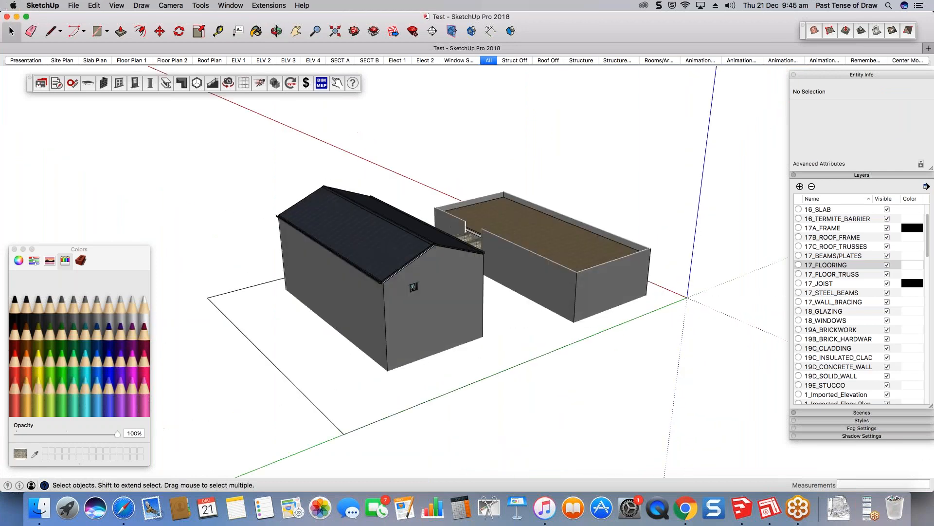
- Try to generate a face at the base of the gabled building's walls
{"action": "right_click", "coordinate": [443, 327]}
{"action": "mouse_move", "coordinate": [491, 463]}
{"action": "mouse_move", "coordinate": [594, 473]}
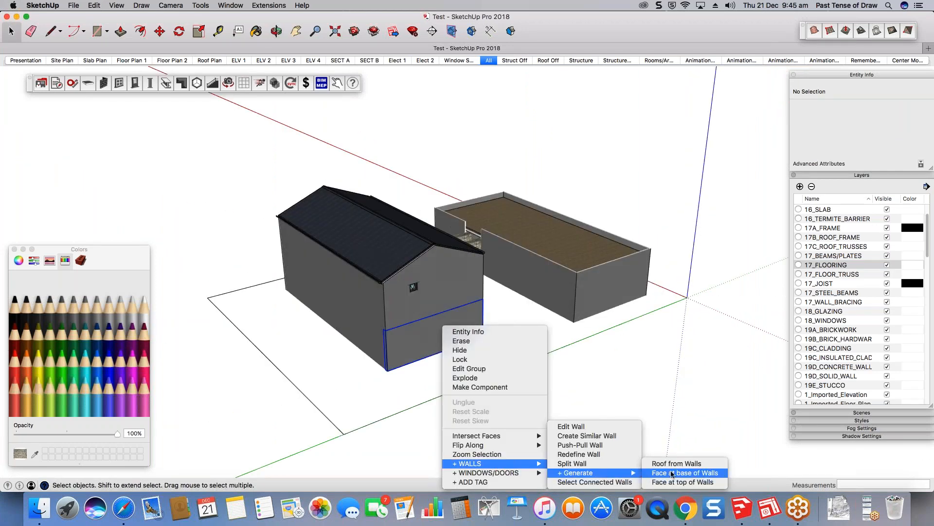
{"action": "left_click", "coordinate": [686, 478]}
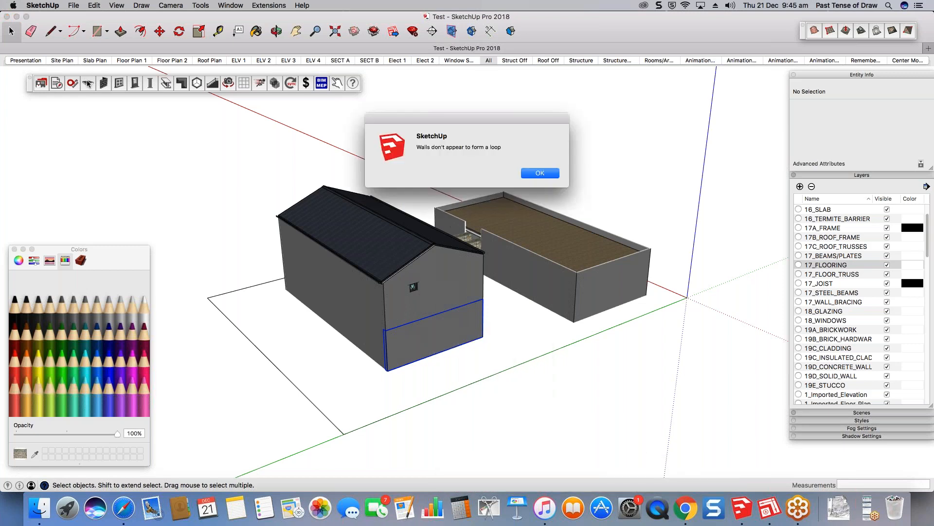
{"action": "left_click", "coordinate": [535, 173]}
- Draw a rectangle across the gabled building's underside, between opposite inner corners of its walls, to form a face
{"action": "middle_click_drag", "start_coordinate": [535, 181], "coordinate": [395, 262]}
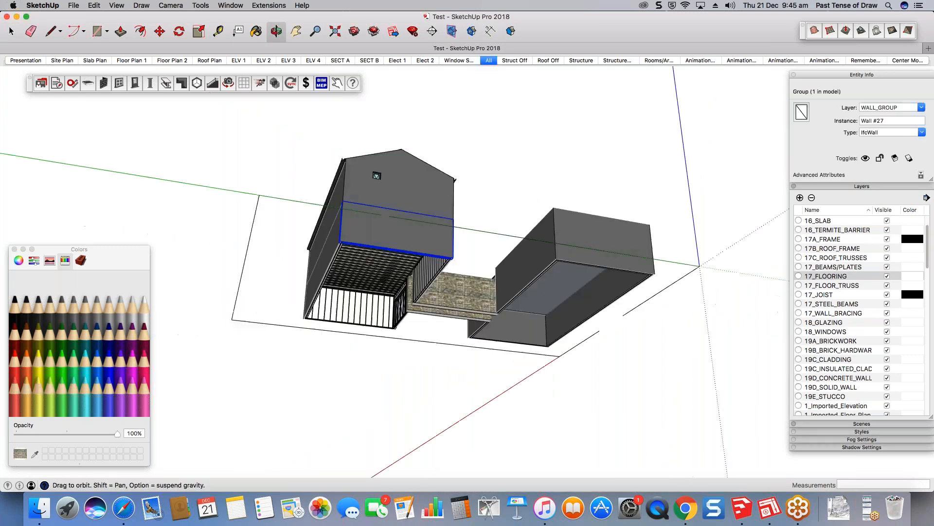
{"action": "scroll", "coordinate": [384, 261], "scroll_direction": "up", "scroll_amount": 3}
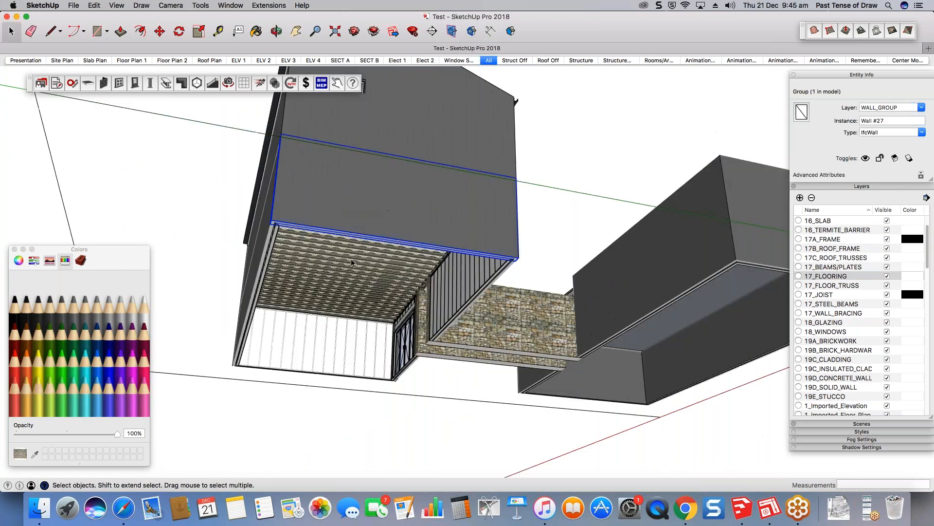
{"action": "middle_click_drag", "start_coordinate": [351, 258], "coordinate": [273, 137]}
{"action": "key", "text": "r"}
{"action": "left_click", "coordinate": [271, 135]}
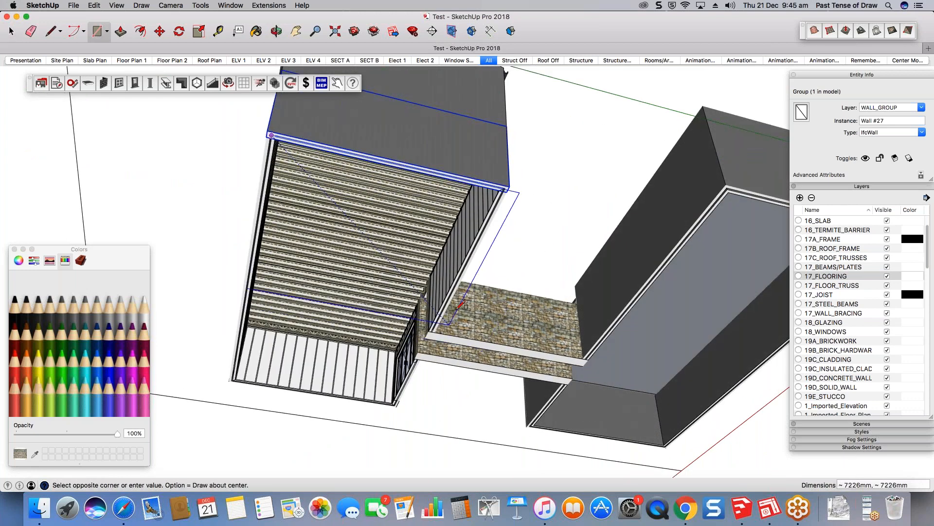
{"action": "scroll", "coordinate": [460, 305], "scroll_direction": "up", "scroll_amount": 5}
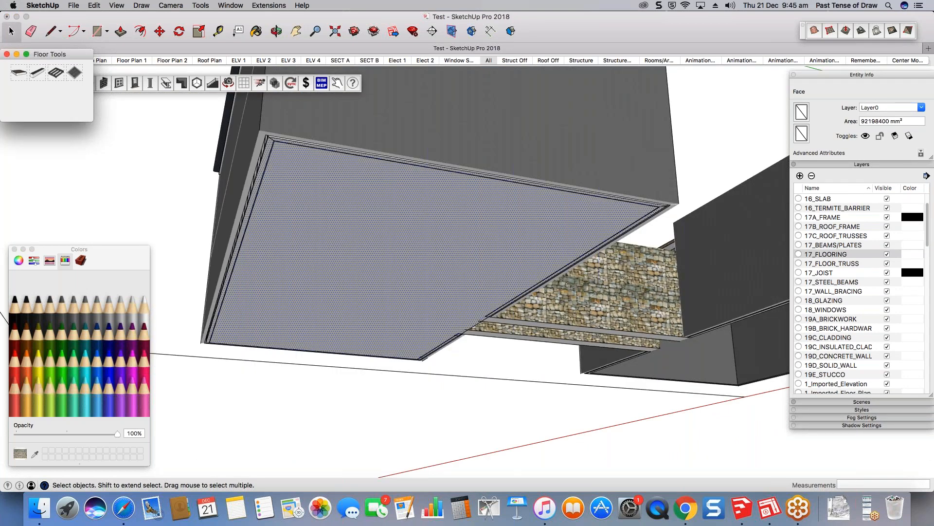
- Create a Ground Floor slab from the gabled building's base face, 100 mm thick, with Thickness Only turned off so footings are included
{"action": "left_click", "coordinate": [19, 73]}
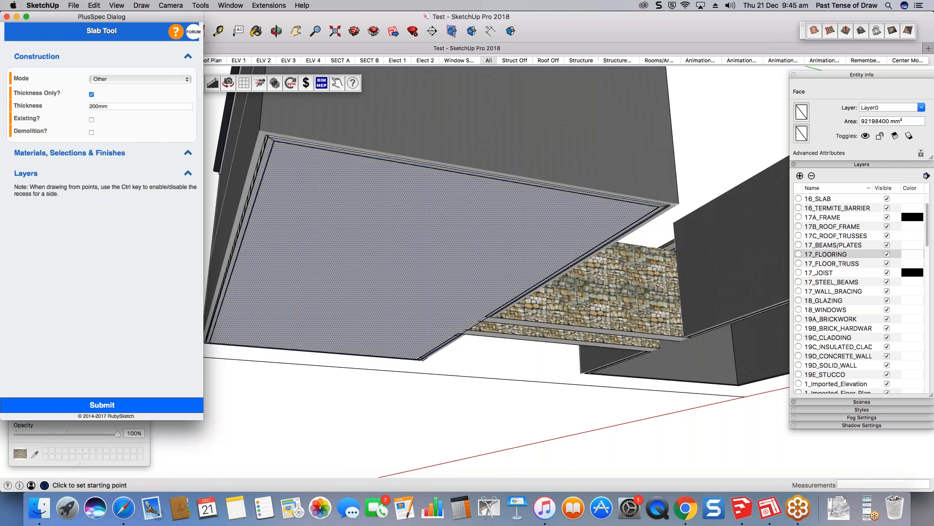
{"action": "left_click_drag", "start_coordinate": [114, 103], "coordinate": [89, 103]}
{"action": "type", "text": "00"}
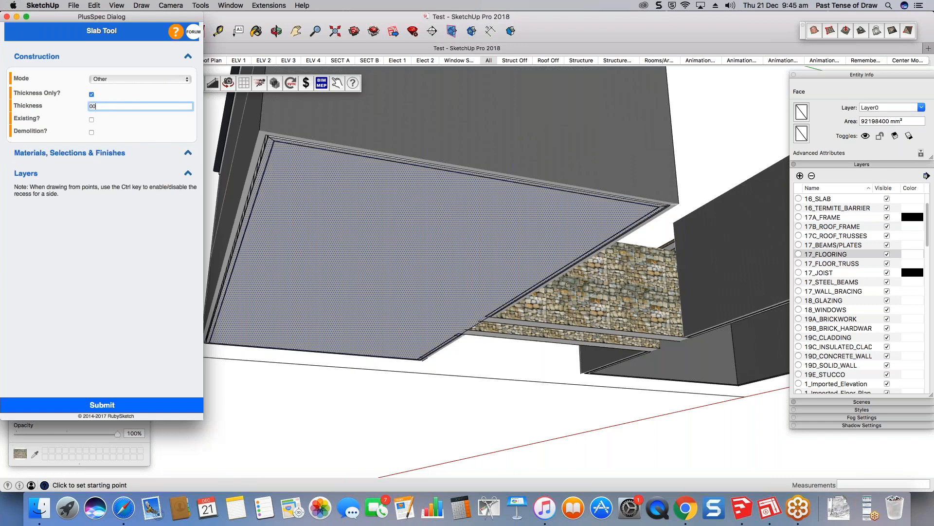
{"action": "key", "text": "BackSpace"}
{"action": "key", "text": "BackSpace"}
{"action": "type", "text": "100"}
{"action": "left_click", "coordinate": [93, 94]}
{"action": "left_click", "coordinate": [92, 95]}
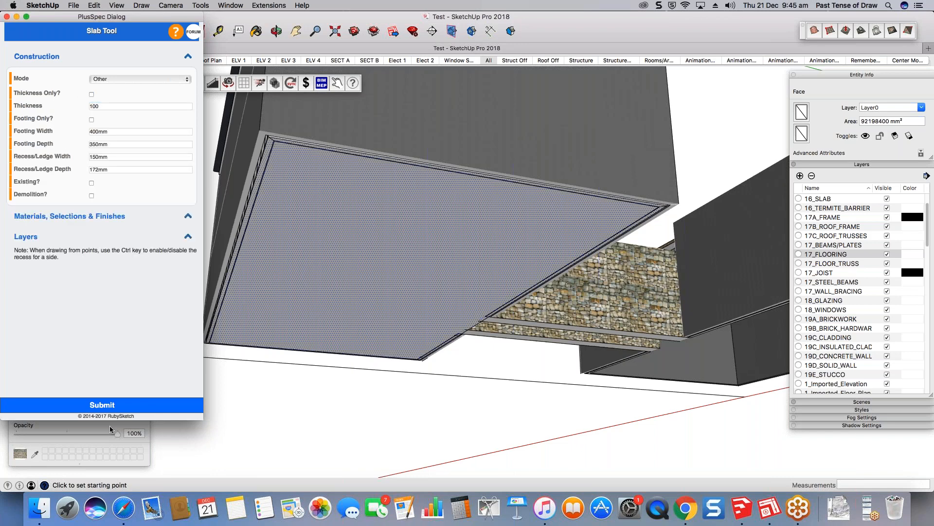
{"action": "left_click", "coordinate": [133, 79]}
{"action": "left_click", "coordinate": [129, 78]}
{"action": "left_click", "coordinate": [100, 404]}
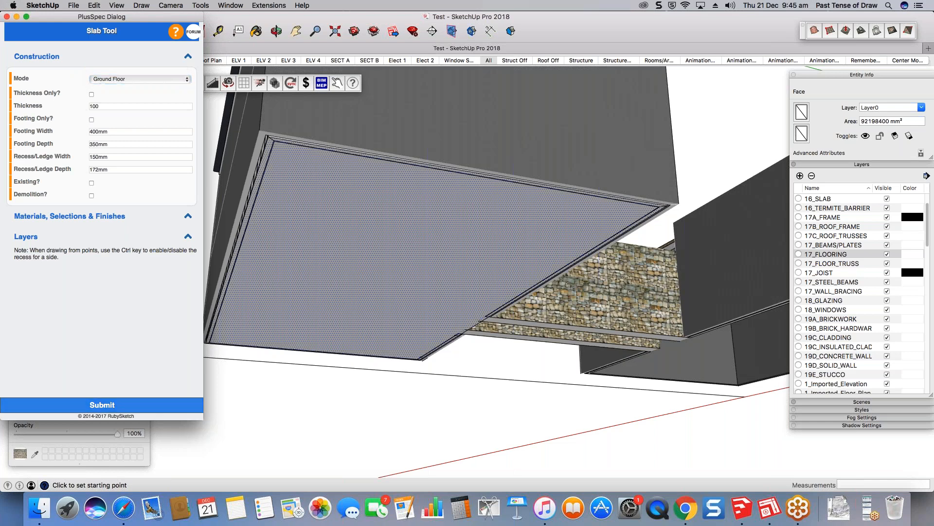
- Try to generate a face at the base of the flat-roofed building's walls
{"action": "middle_click_drag", "start_coordinate": [395, 177], "coordinate": [397, 189]}
{"action": "middle_click_drag", "start_coordinate": [467, 233], "coordinate": [366, 280]}
{"action": "scroll", "coordinate": [374, 267], "scroll_direction": "down", "scroll_amount": 8}
{"action": "scroll", "coordinate": [497, 263], "scroll_direction": "up", "scroll_amount": 5}
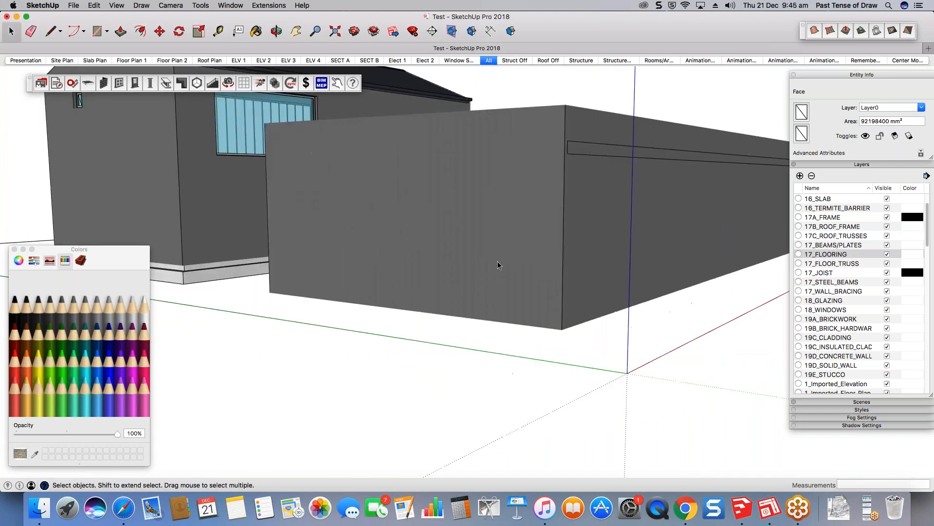
{"action": "middle_click_drag", "start_coordinate": [497, 262], "coordinate": [554, 256]}
{"action": "right_click", "coordinate": [553, 254]}
{"action": "mouse_move", "coordinate": [603, 393]}
{"action": "mouse_move", "coordinate": [694, 438]}
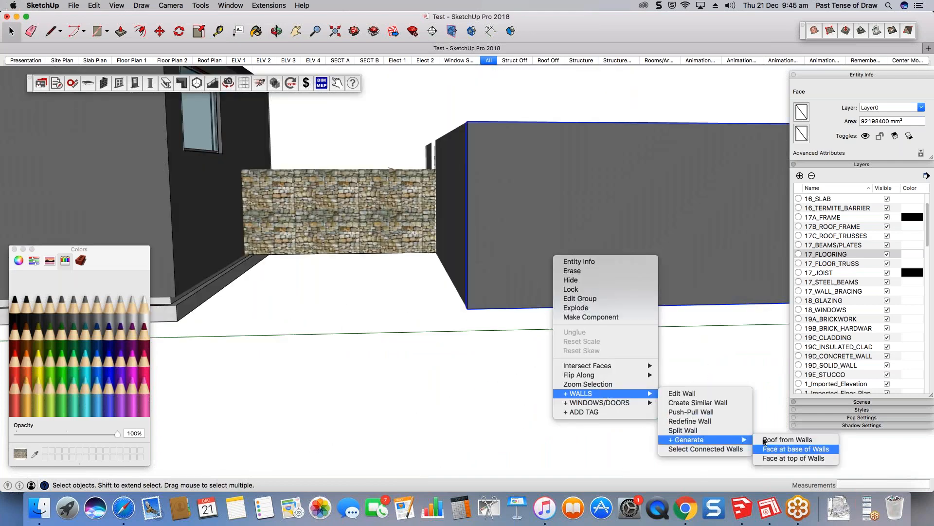
{"action": "left_click", "coordinate": [786, 449]}
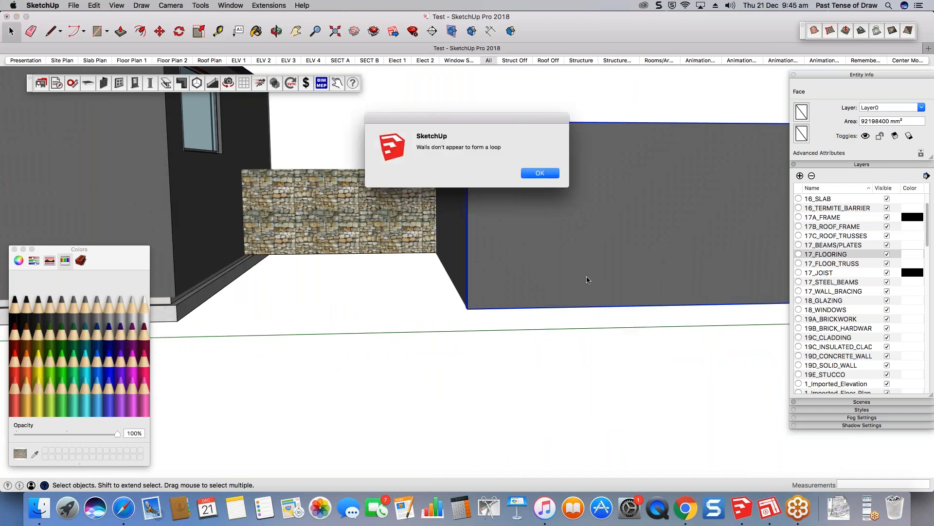
{"action": "left_click", "coordinate": [538, 179]}
- Draw a rectangle of about 15720 by 6720 mm across the flat-roofed building's underside, between its walls
{"action": "middle_click_drag", "start_coordinate": [534, 207], "coordinate": [556, 299]}
{"action": "scroll", "coordinate": [557, 300], "scroll_direction": "down", "scroll_amount": 5}
{"action": "scroll", "coordinate": [527, 224], "scroll_direction": "up", "scroll_amount": 3}
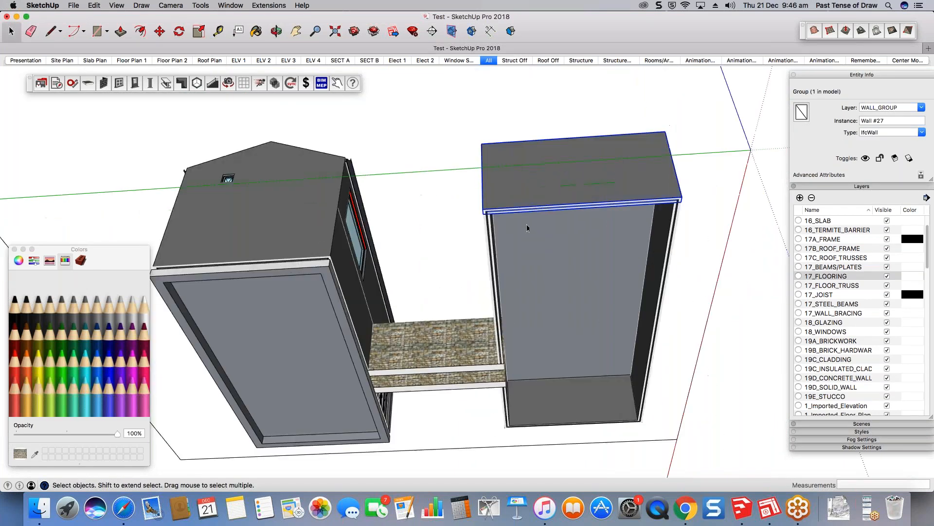
{"action": "scroll", "coordinate": [494, 203], "scroll_direction": "up", "scroll_amount": 2}
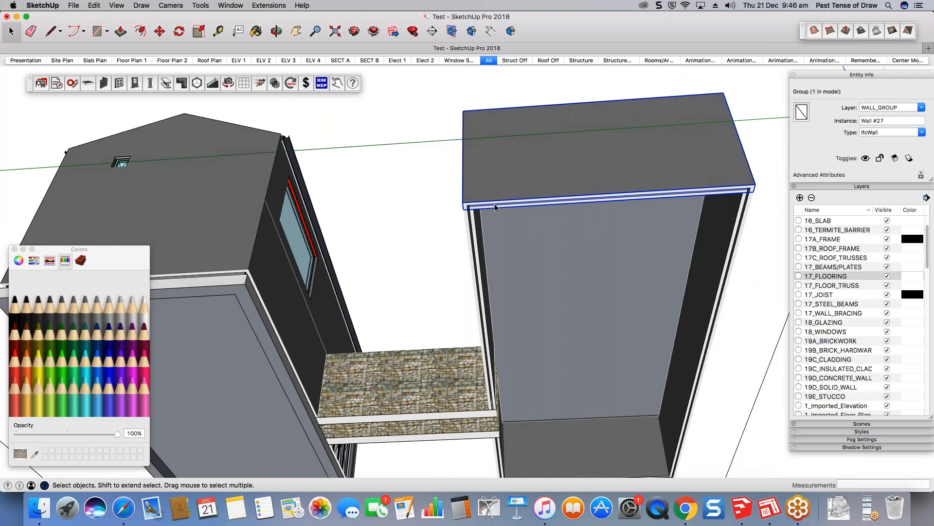
{"action": "scroll", "coordinate": [495, 204], "scroll_direction": "up", "scroll_amount": 2}
{"action": "key", "text": "r"}
{"action": "left_click", "coordinate": [442, 210]}
{"action": "scroll", "coordinate": [443, 183], "scroll_direction": "down", "scroll_amount": 5}
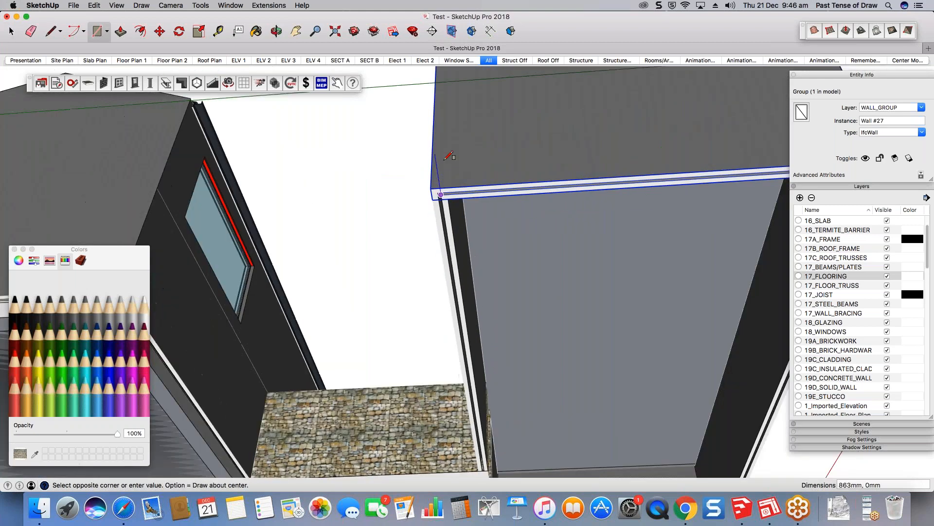
{"action": "scroll", "coordinate": [562, 280], "scroll_direction": "up", "scroll_amount": 6}
{"action": "left_click", "coordinate": [569, 286]}
{"action": "scroll", "coordinate": [600, 301], "scroll_direction": "down", "scroll_amount": 5}
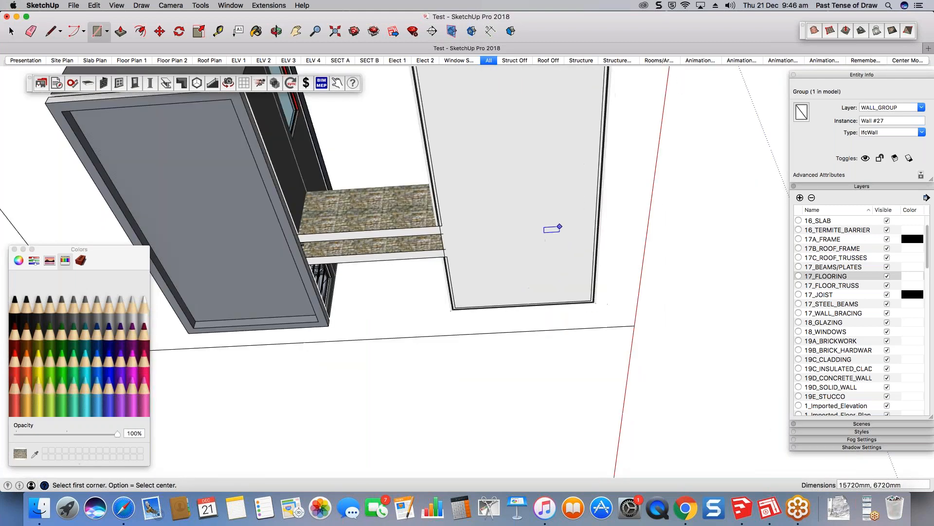
{"action": "middle_click_drag", "start_coordinate": [560, 227], "coordinate": [582, 350]}
- Create a Ground Floor slab with footings from the flat-roofed building's base face, keeping the previous slab settings
{"action": "key", "text": "space"}
{"action": "left_click", "coordinate": [550, 260]}
{"action": "left_click", "coordinate": [88, 83]}
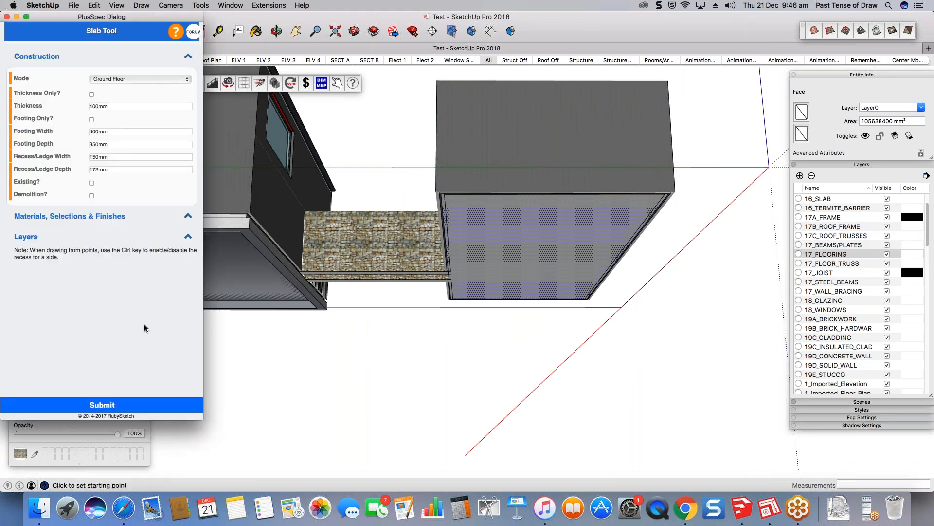
{"action": "left_click", "coordinate": [105, 405]}
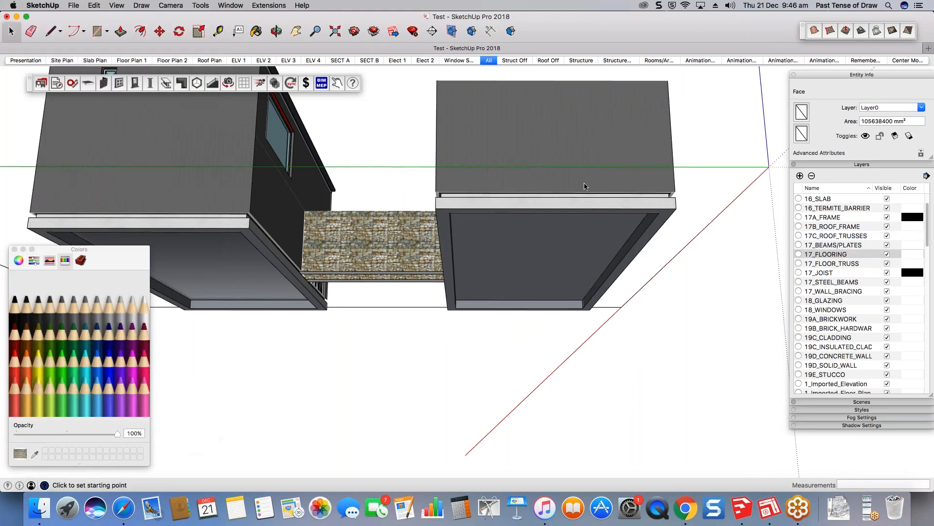
{"action": "middle_click_drag", "start_coordinate": [585, 187], "coordinate": [430, 329]}
{"action": "middle_click_drag", "start_coordinate": [569, 293], "coordinate": [637, 292]}
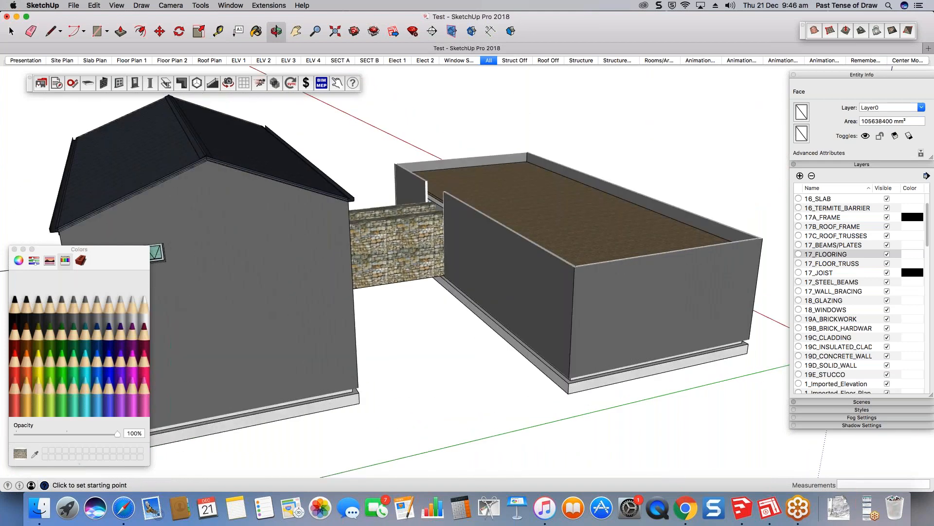
{"action": "scroll", "coordinate": [625, 296], "scroll_direction": "down", "scroll_amount": 3}
{"action": "middle_click_drag", "start_coordinate": [495, 269], "coordinate": [346, 316]}
- Open the Slab Plan scene and delete the leftover base faces lying over the new slabs
{"action": "left_click", "coordinate": [95, 60]}
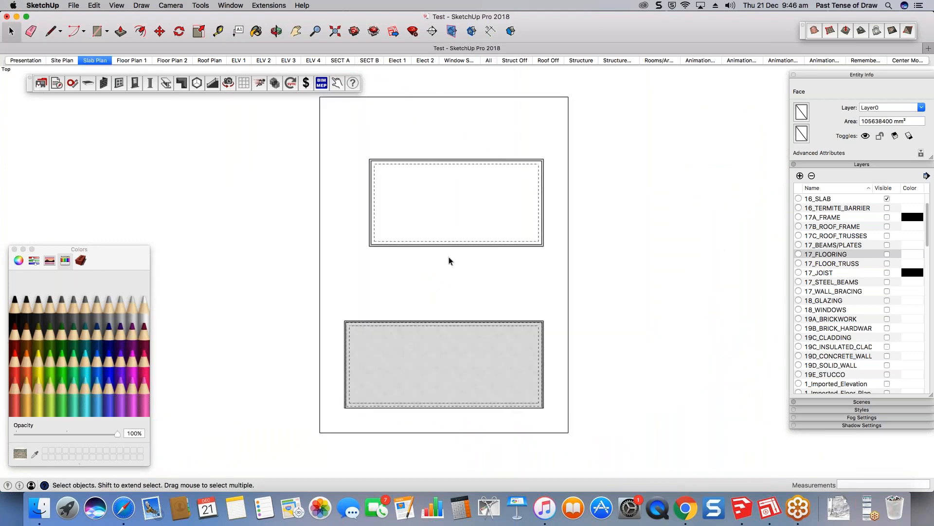
{"action": "middle_click_drag", "start_coordinate": [421, 346], "coordinate": [420, 266]}
{"action": "double_click", "coordinate": [420, 268]}
{"action": "left_click", "coordinate": [463, 271]}
{"action": "left_click", "coordinate": [510, 270]}
{"action": "left_click", "coordinate": [513, 335]}
{"action": "key", "text": "Delete"}
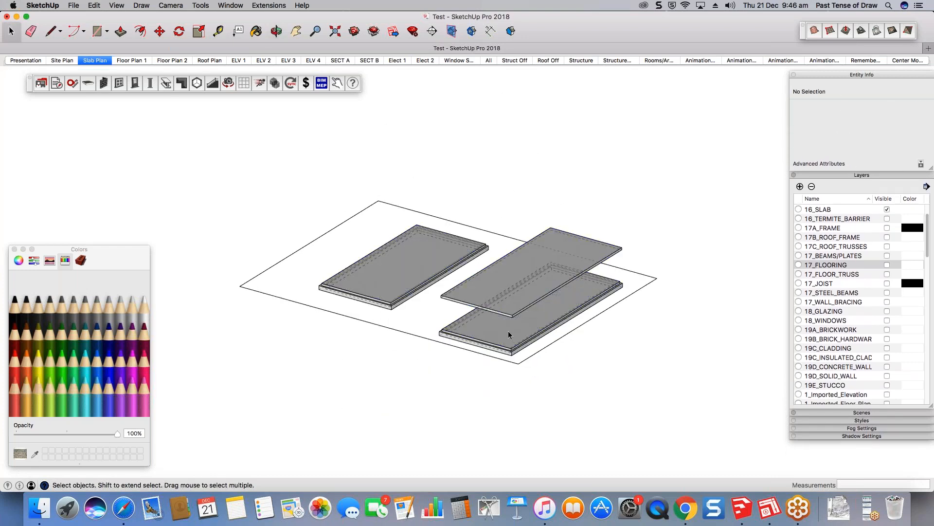
- Restore the Slab Plan scene's view and hide the raised slab covering the flat-roofed building's ground slab
{"action": "scroll", "coordinate": [508, 331], "scroll_direction": "up", "scroll_amount": 3}
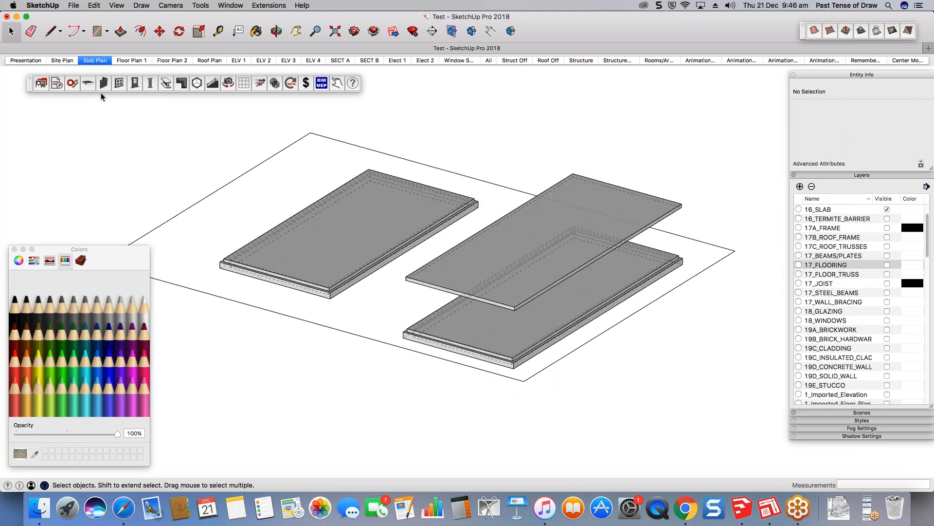
{"action": "left_click", "coordinate": [97, 61]}
{"action": "left_click", "coordinate": [496, 355]}
{"action": "right_click", "coordinate": [493, 356]}
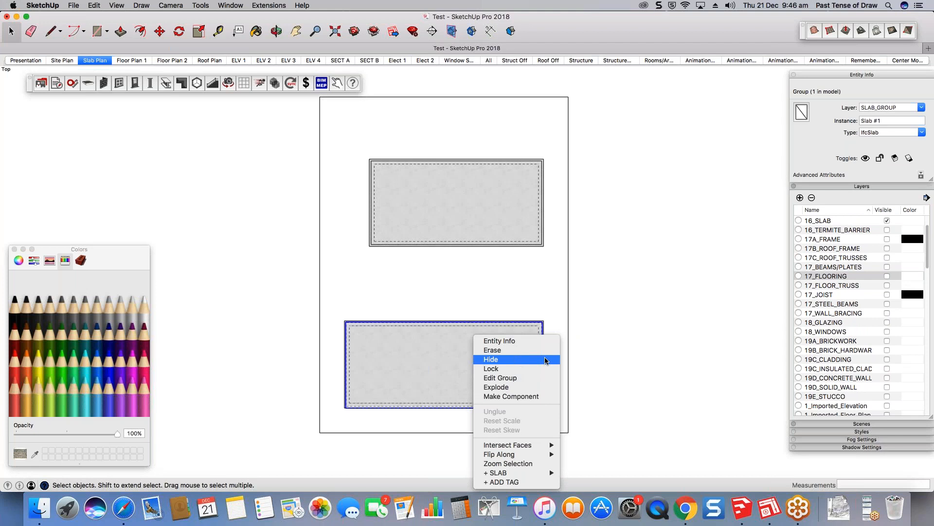
{"action": "left_click", "coordinate": [492, 359]}
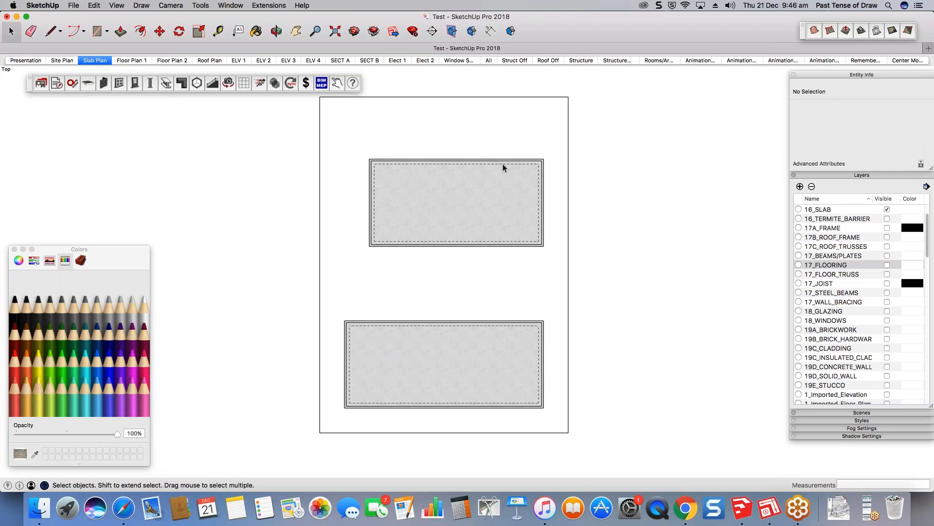
- Enable Hidden Geometry as a saved property for the Floor Plan 1 scene and update the Slab Plan scene
{"action": "middle_click_drag", "start_coordinate": [481, 308], "coordinate": [648, 78]}
{"action": "mouse_move", "coordinate": [461, 242]}
{"action": "middle_mouse_down"}
{"action": "mouse_move", "coordinate": [613, 150]}
{"action": "mouse_move", "coordinate": [580, 184]}
{"action": "middle_mouse_up"}
{"action": "left_click", "coordinate": [86, 63]}
{"action": "right_click", "coordinate": [100, 57]}
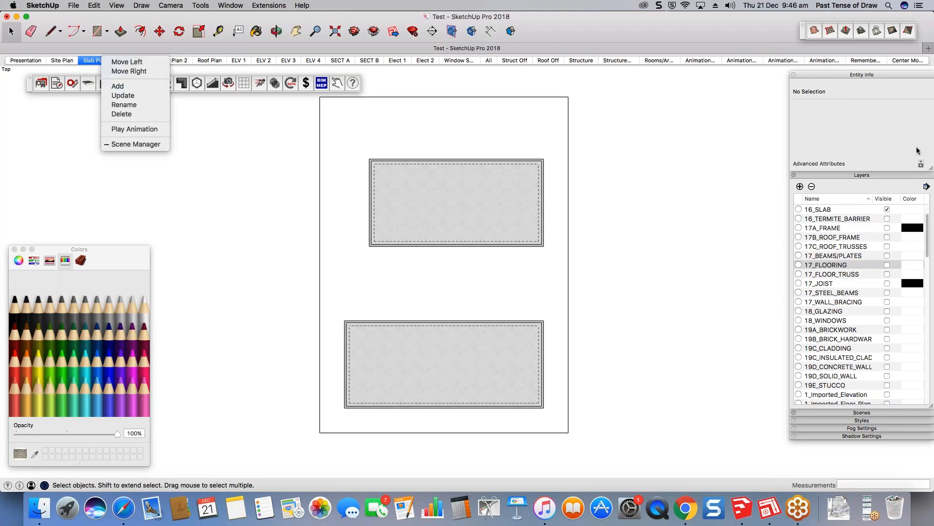
{"action": "left_click", "coordinate": [888, 174]}
{"action": "left_click", "coordinate": [864, 183]}
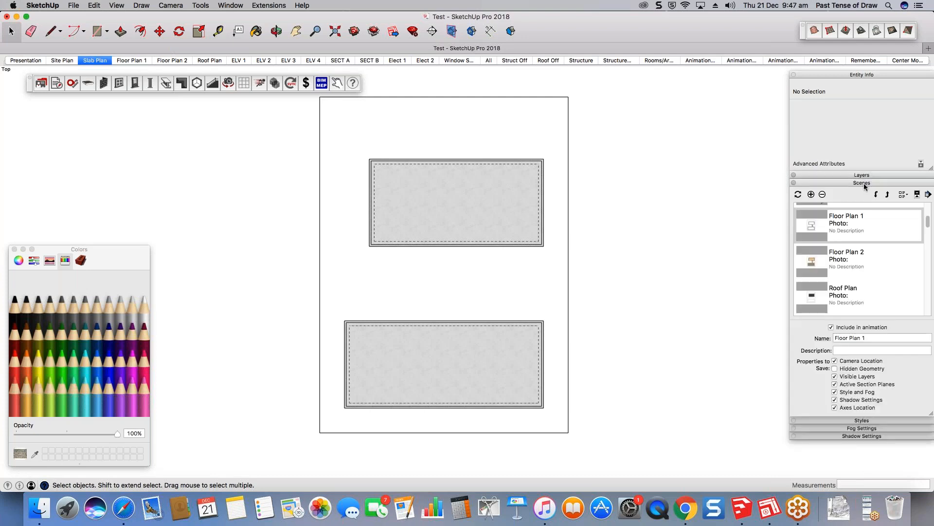
{"action": "left_click", "coordinate": [853, 370]}
{"action": "right_click", "coordinate": [97, 62]}
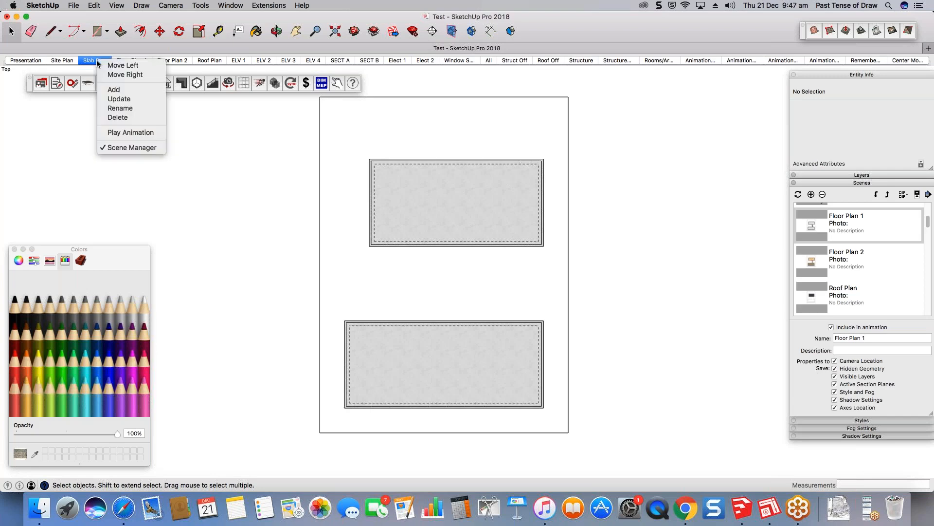
{"action": "left_click", "coordinate": [120, 99]}
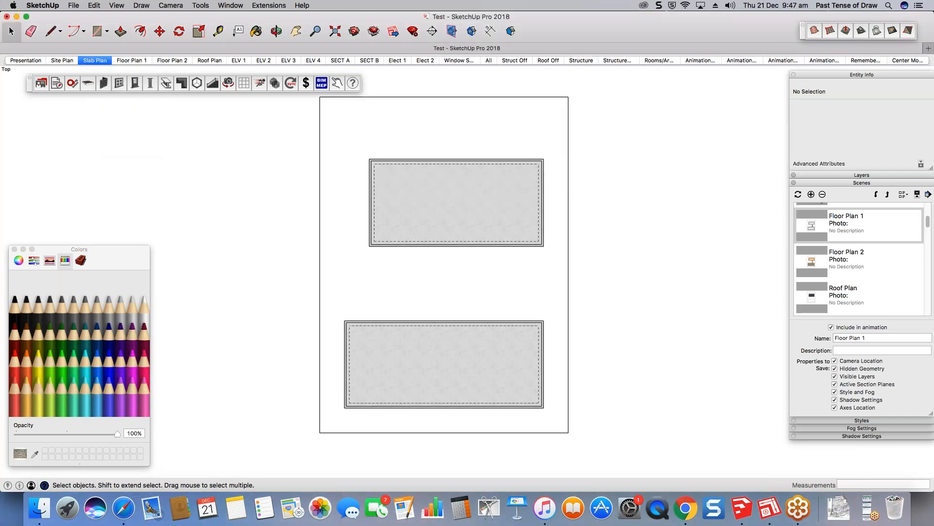
- Open the All scene and enable Hidden Geometry as one of its saved properties
{"action": "middle_click_drag", "start_coordinate": [477, 313], "coordinate": [565, 217]}
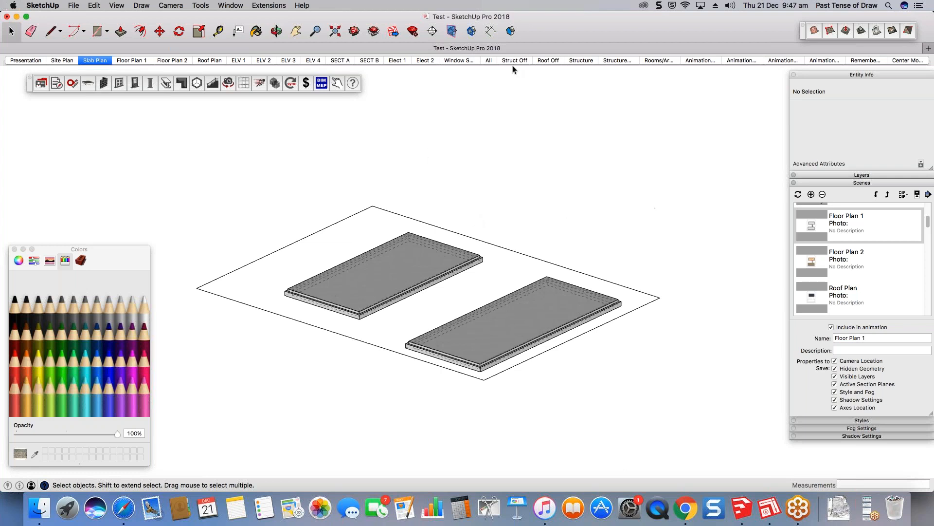
{"action": "left_click", "coordinate": [489, 62]}
{"action": "middle_click_drag", "start_coordinate": [463, 279], "coordinate": [584, 292]}
{"action": "middle_click_drag", "start_coordinate": [433, 224], "coordinate": [470, 239]}
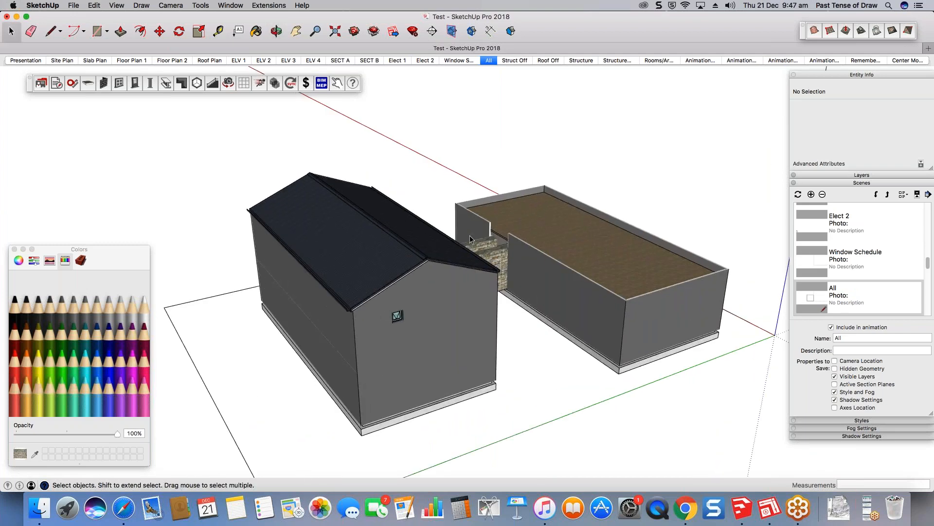
{"action": "scroll", "coordinate": [471, 240], "scroll_direction": "up", "scroll_amount": 8}
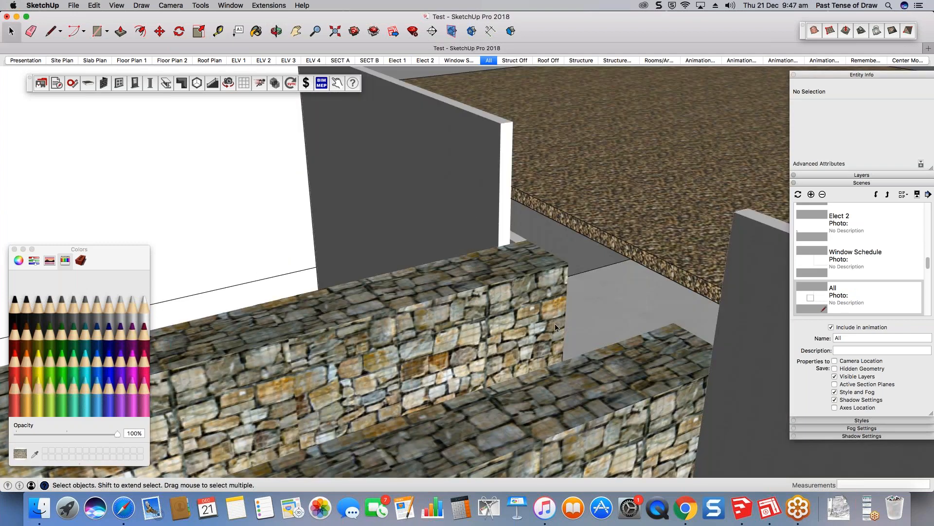
{"action": "scroll", "coordinate": [554, 323], "scroll_direction": "down", "scroll_amount": 8}
{"action": "left_click", "coordinate": [856, 370]}
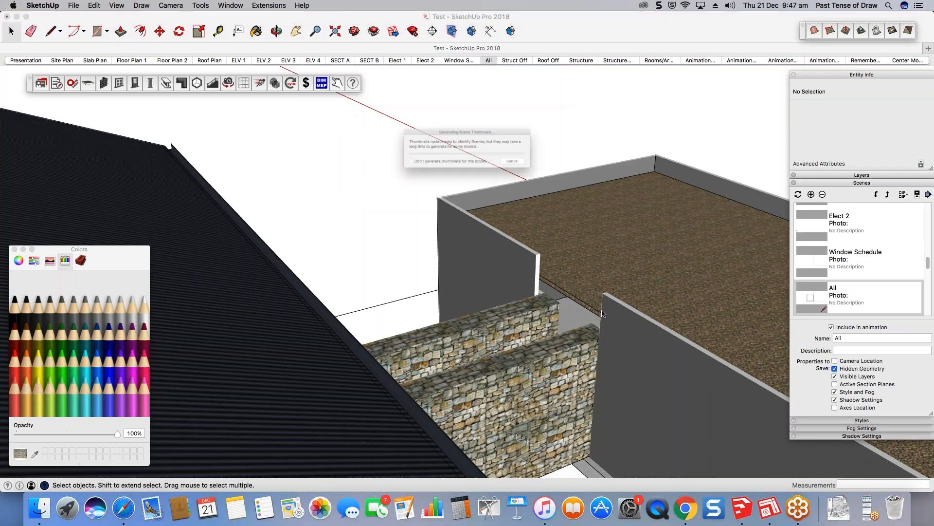
{"action": "left_click", "coordinate": [513, 161]}
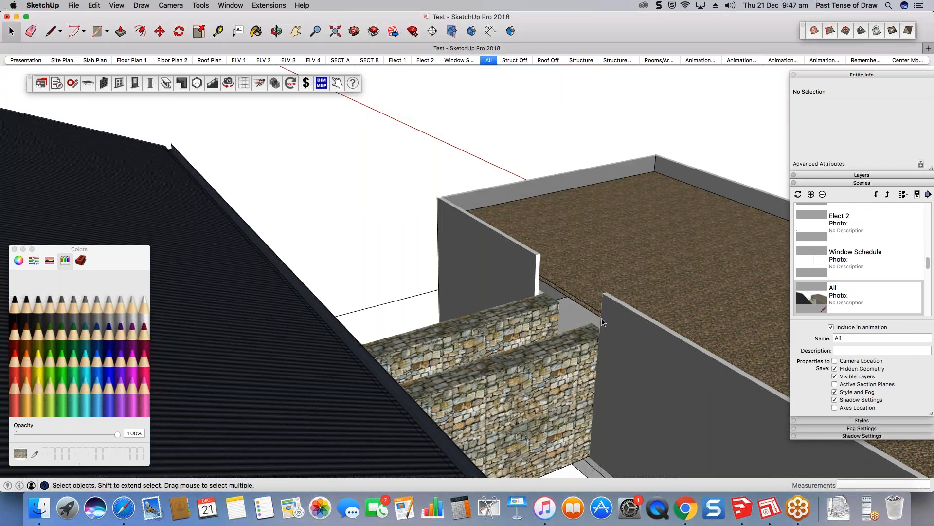
- Display hidden geometry and unhide the raised slab of the flat-roofed building
{"action": "scroll", "coordinate": [560, 312], "scroll_direction": "up", "scroll_amount": 3}
{"action": "scroll", "coordinate": [541, 304], "scroll_direction": "up", "scroll_amount": 1}
{"action": "left_click", "coordinate": [117, 5]}
{"action": "left_click", "coordinate": [141, 56]}
{"action": "right_click", "coordinate": [588, 293]}
{"action": "left_click", "coordinate": [652, 322]}
- Turn off the display of hidden geometry and update the All scene
{"action": "left_click", "coordinate": [116, 6]}
{"action": "left_click", "coordinate": [142, 59]}
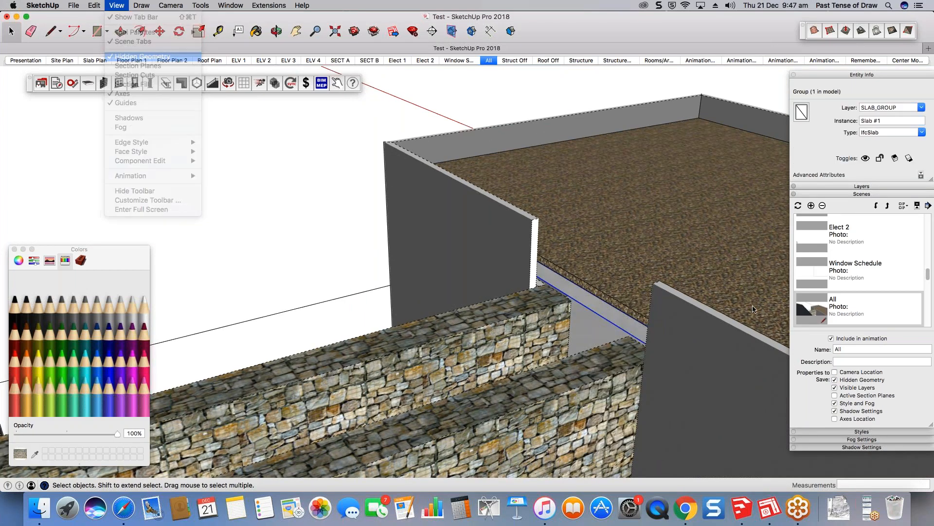
{"action": "right_click", "coordinate": [487, 61]}
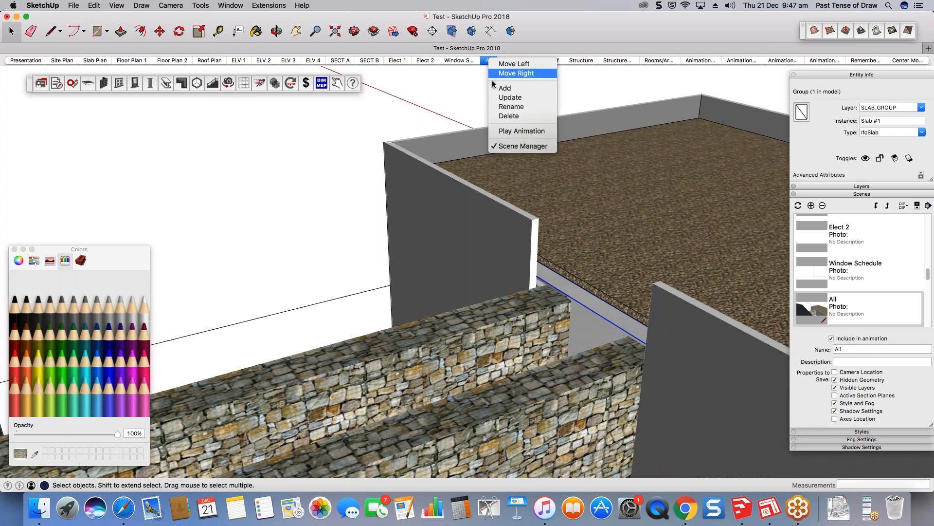
{"action": "left_click", "coordinate": [529, 192]}
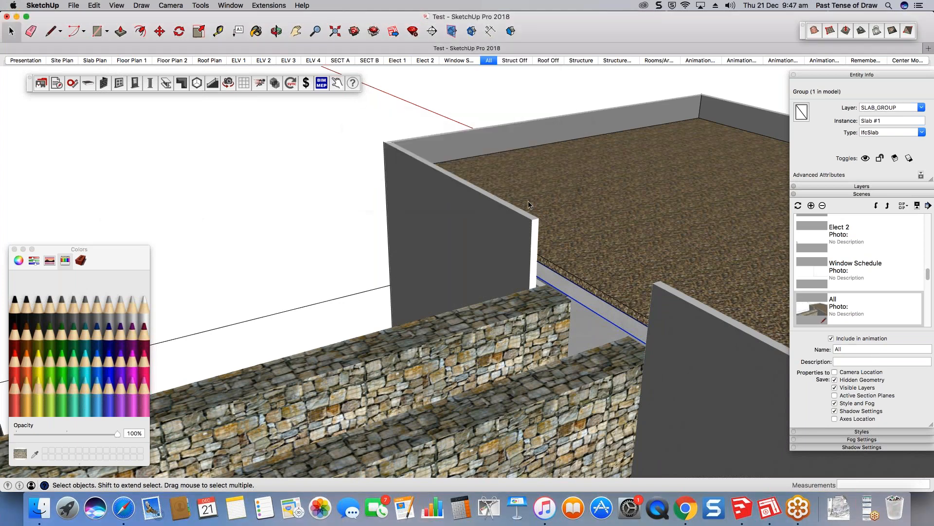
- Check the whole model and the Site Plan and Slab Plan scenes, and save the model
{"action": "scroll", "coordinate": [534, 228], "scroll_direction": "down", "scroll_amount": 4}
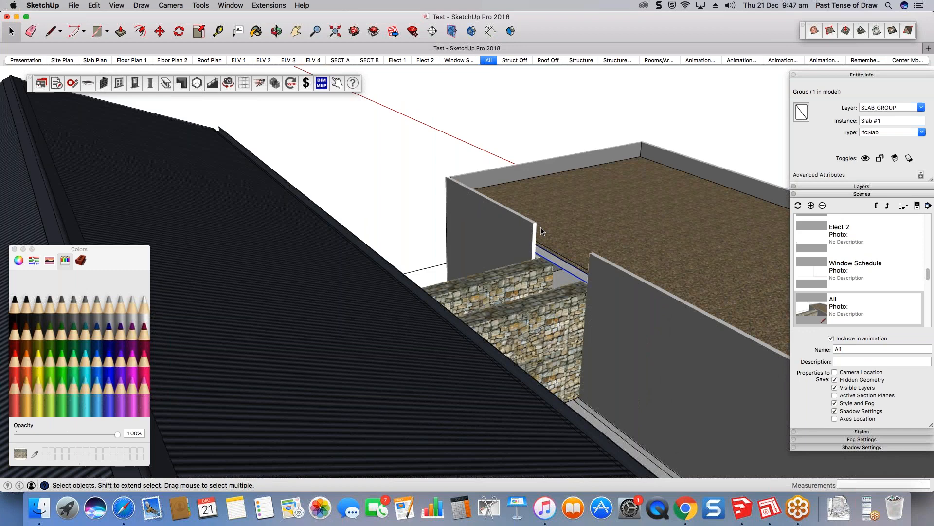
{"action": "middle_click_drag", "start_coordinate": [536, 228], "coordinate": [530, 227]}
{"action": "scroll", "coordinate": [495, 243], "scroll_direction": "down", "scroll_amount": 5}
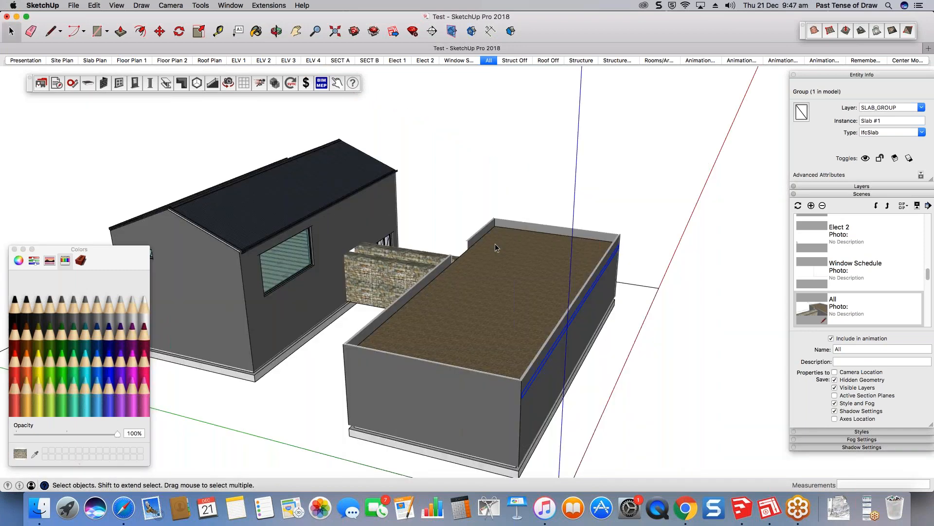
{"action": "middle_click_drag", "start_coordinate": [495, 243], "coordinate": [365, 255]}
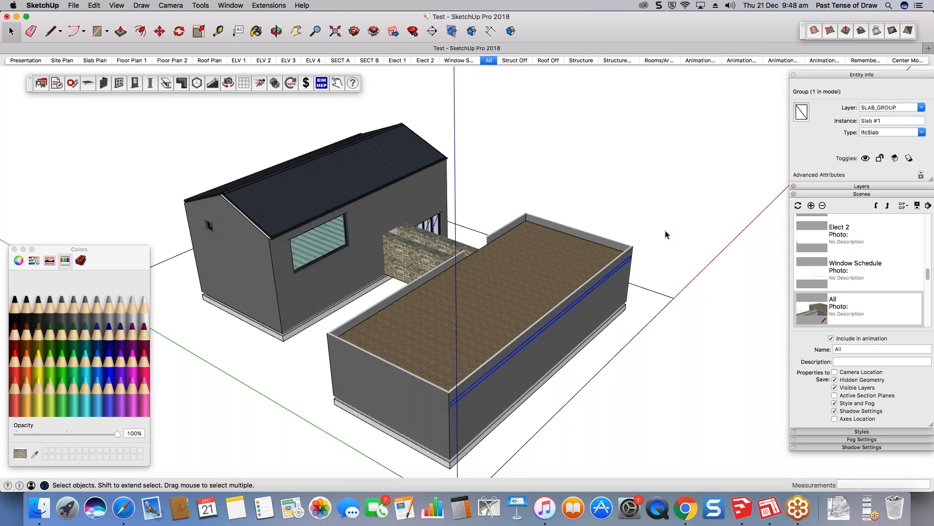
{"action": "left_click", "coordinate": [634, 181]}
{"action": "left_click", "coordinate": [63, 60]}
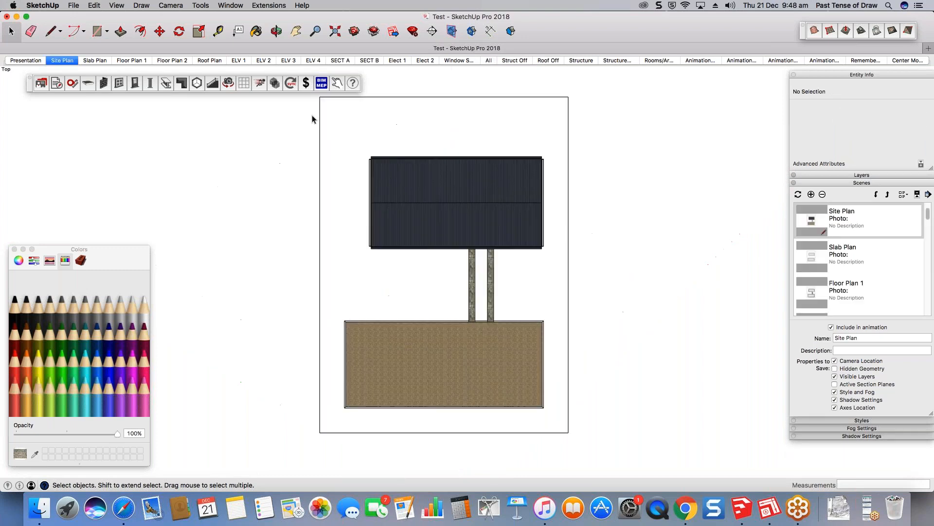
{"action": "key", "text": "Page_Down"}
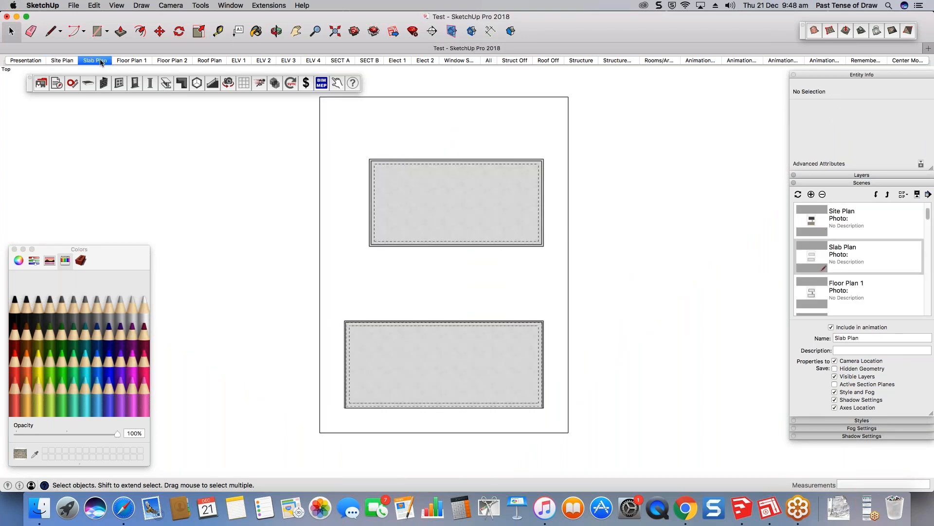
{"action": "left_click", "coordinate": [72, 5]}
{"action": "left_click", "coordinate": [104, 60]}
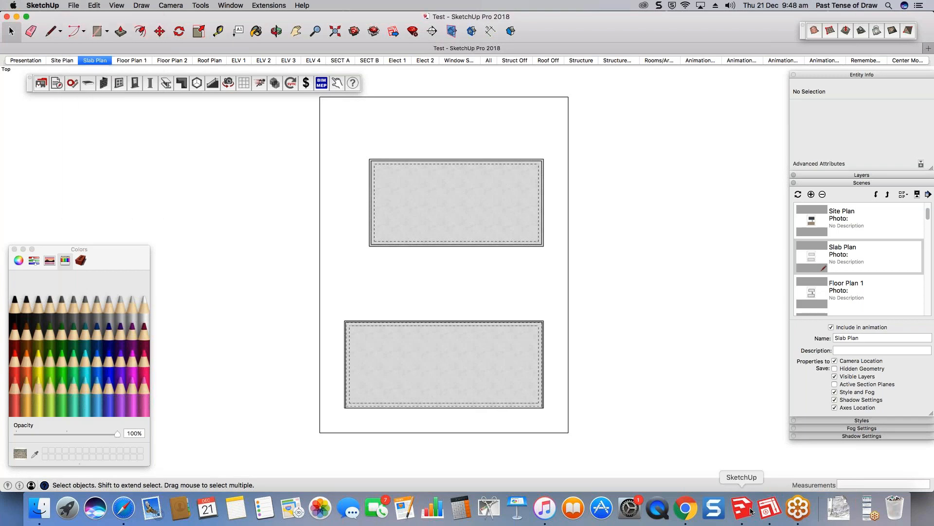
- Switch to LayOut and cut the red boundary, dimensions, room labels and trees from the Slab Plan page, leaving the viewport
{"action": "left_click", "coordinate": [770, 511]}
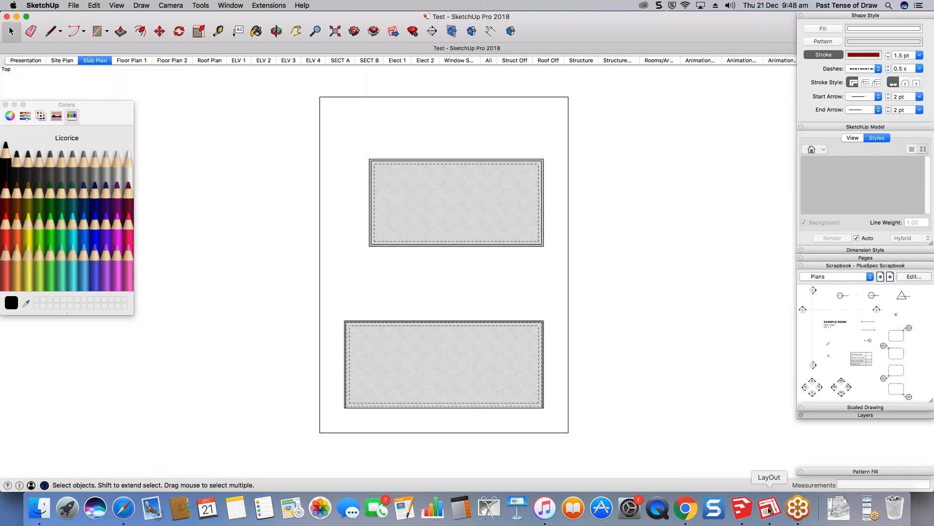
{"action": "left_click", "coordinate": [866, 258]}
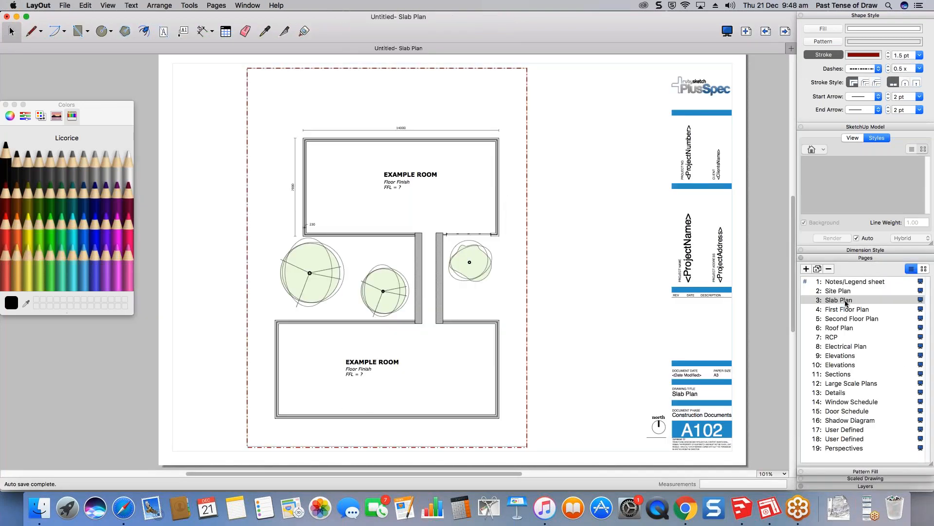
{"action": "left_click", "coordinate": [837, 309]}
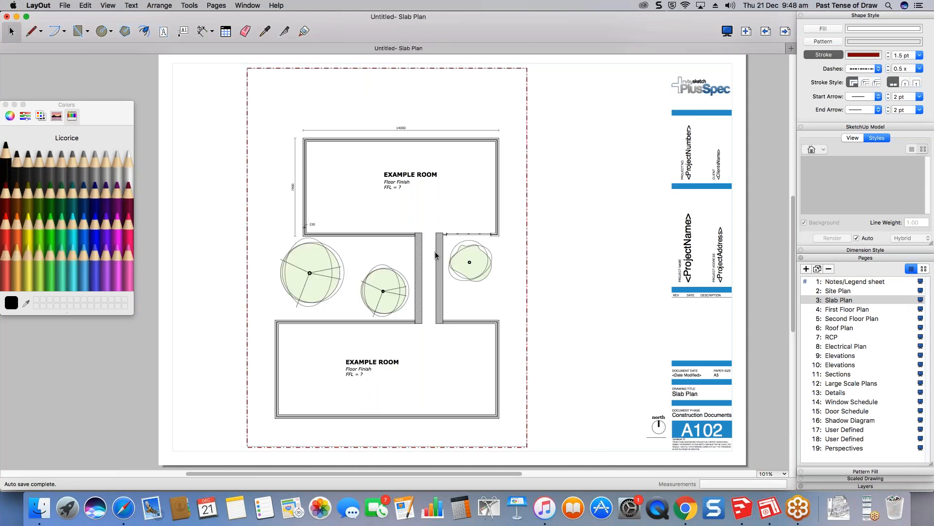
{"action": "scroll", "coordinate": [330, 379], "scroll_direction": "down", "scroll_amount": 5}
{"action": "mouse_move", "coordinate": [292, 441]}
{"action": "left_mouse_down"}
{"action": "mouse_move", "coordinate": [448, 390]}
{"action": "mouse_move", "coordinate": [460, 231]}
{"action": "mouse_move", "coordinate": [446, 250]}
{"action": "left_mouse_up"}
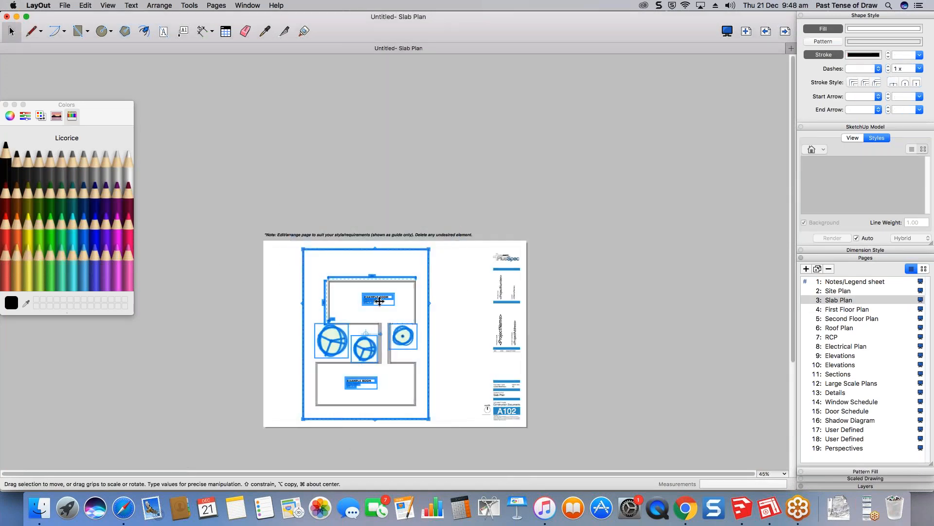
{"action": "left_click", "coordinate": [417, 311]}
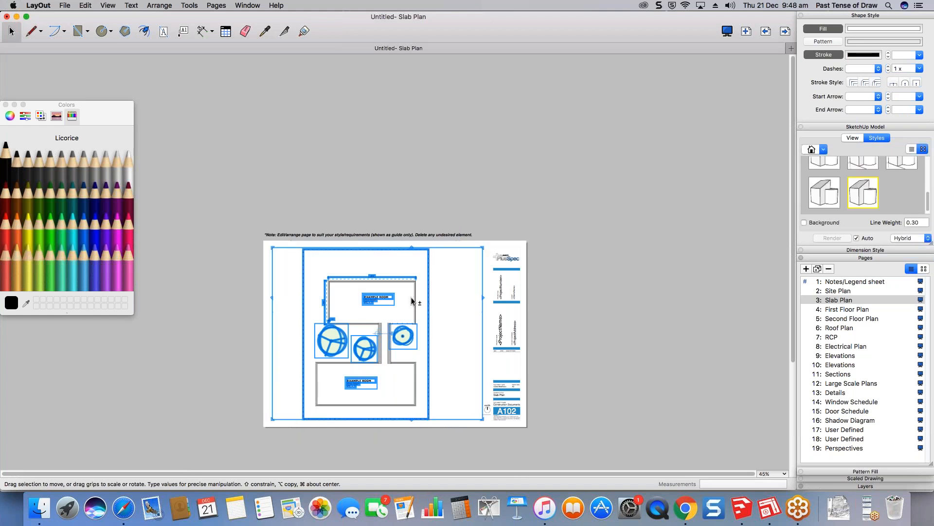
{"action": "left_click", "coordinate": [416, 303], "text": "shift"}
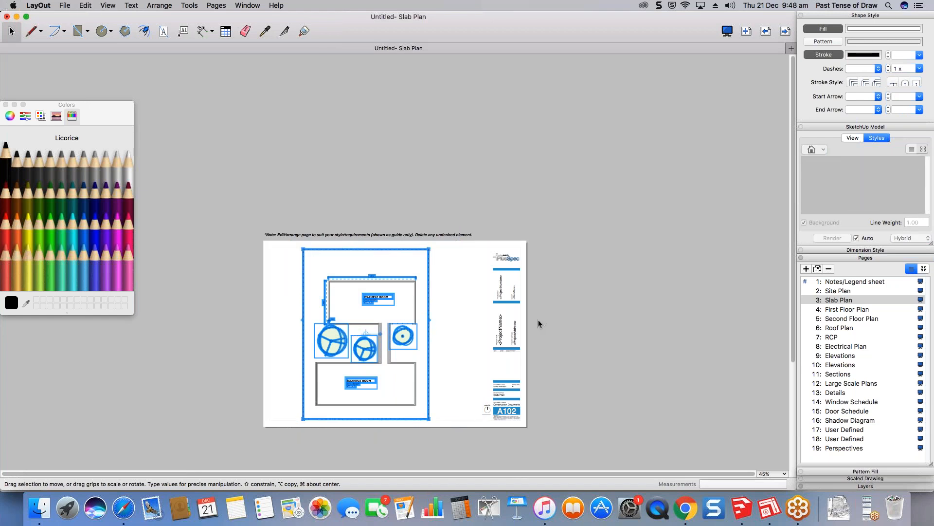
{"action": "key", "text": "super+c"}
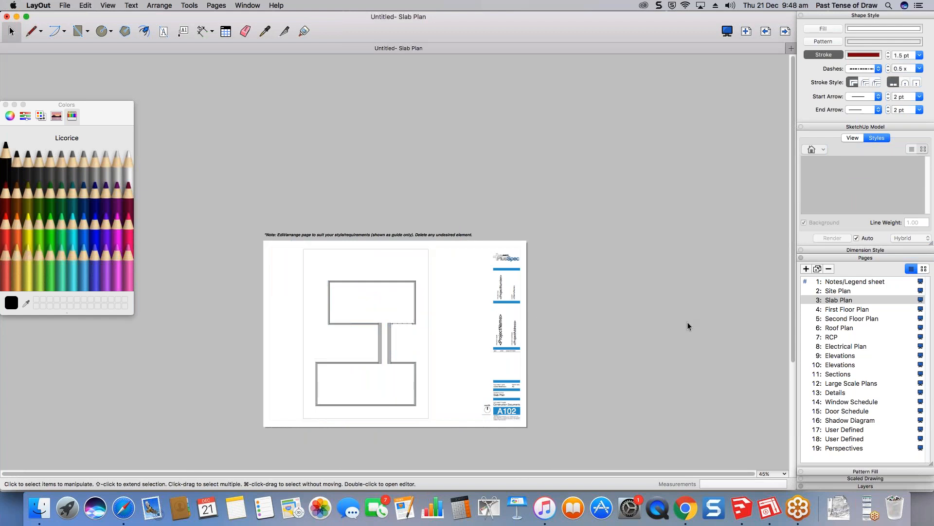
- Paste the cut boundary, dimensions, room labels and trees onto the First Floor Plan page
{"action": "left_click", "coordinate": [837, 310]}
{"action": "scroll", "coordinate": [355, 381], "scroll_direction": "up", "scroll_amount": 5}
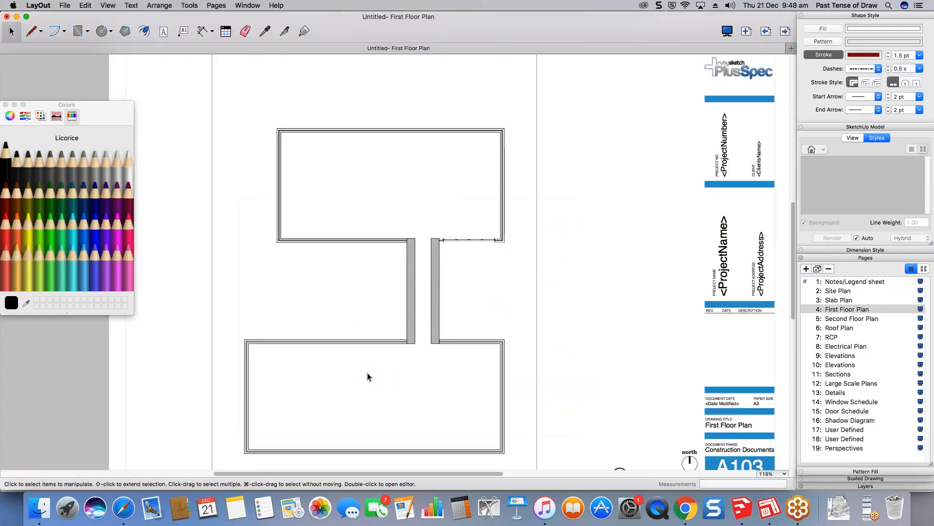
{"action": "middle_click_drag", "start_coordinate": [367, 373], "coordinate": [368, 373]}
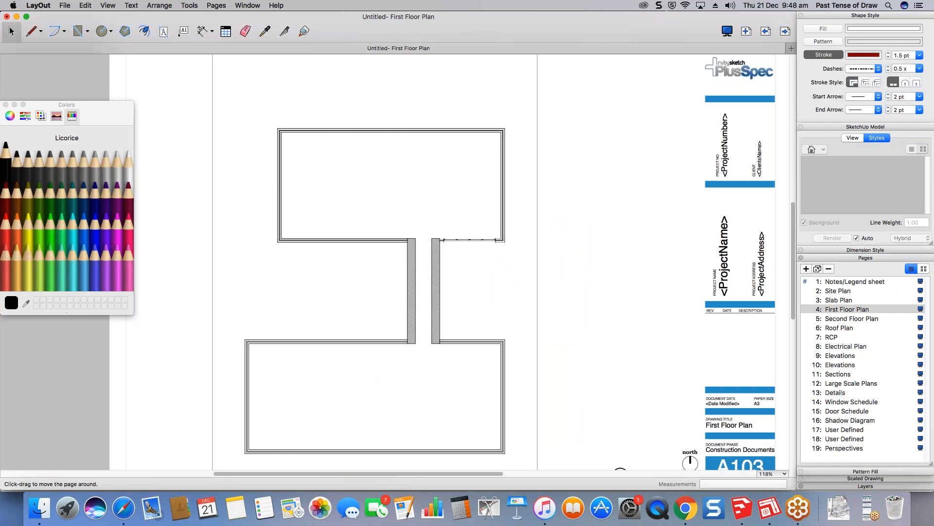
{"action": "scroll", "coordinate": [396, 359], "scroll_direction": "down", "scroll_amount": 3}
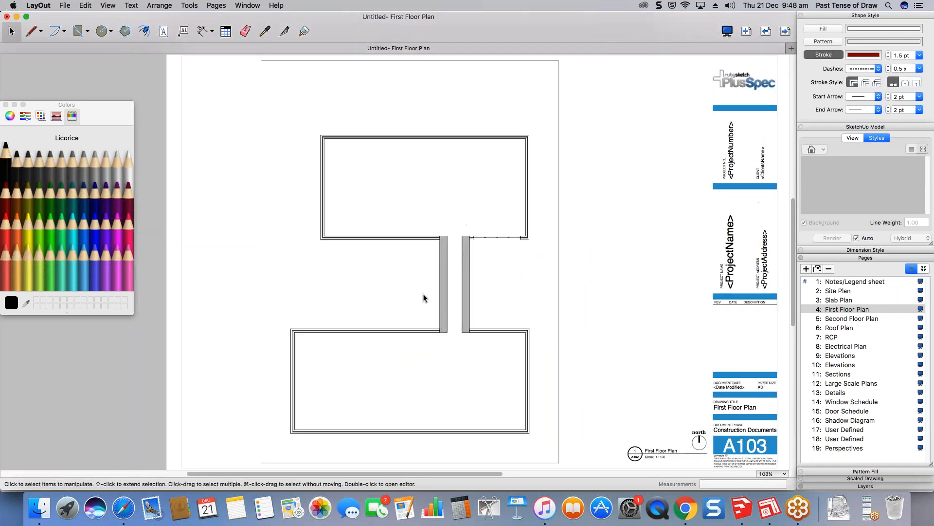
{"action": "key", "text": "super+a"}
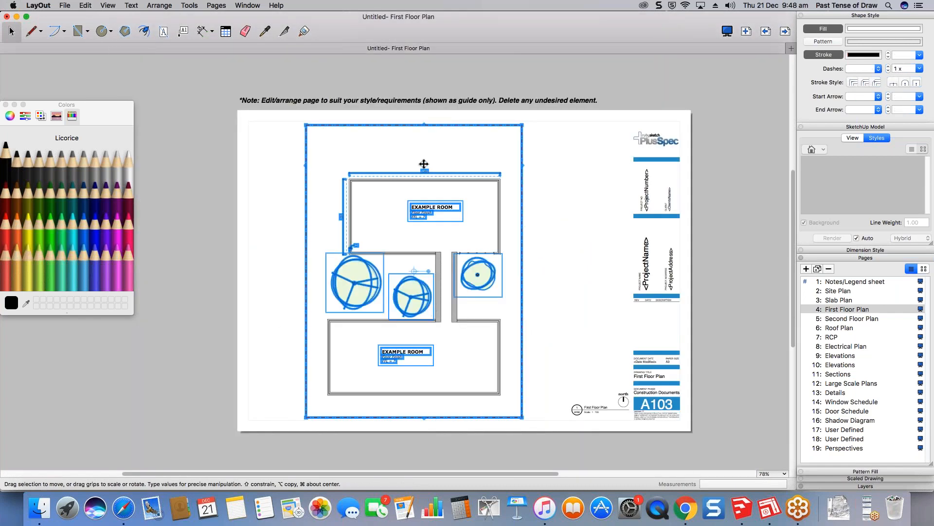
{"action": "left_click", "coordinate": [285, 295]}
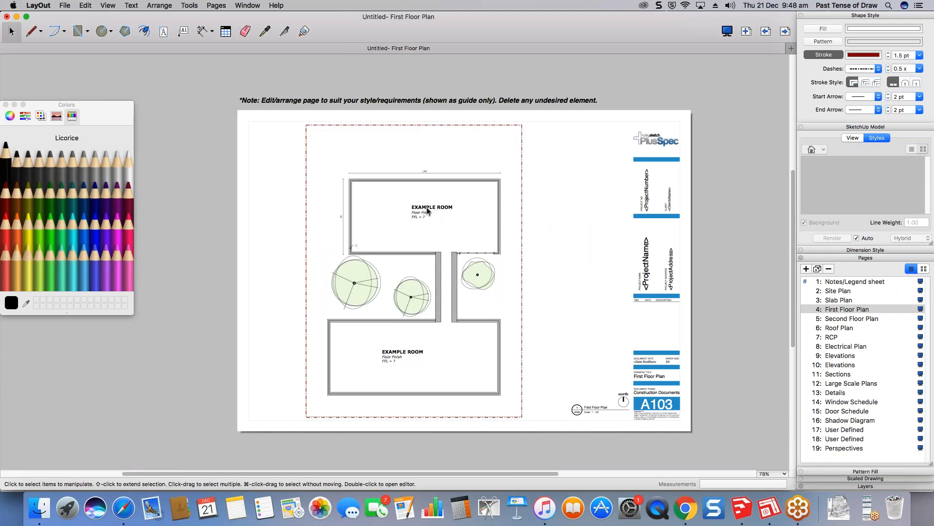
- Set the Slab Plan page's viewport to the Slab Plan scene and update its model reference
{"action": "left_click", "coordinate": [835, 301]}
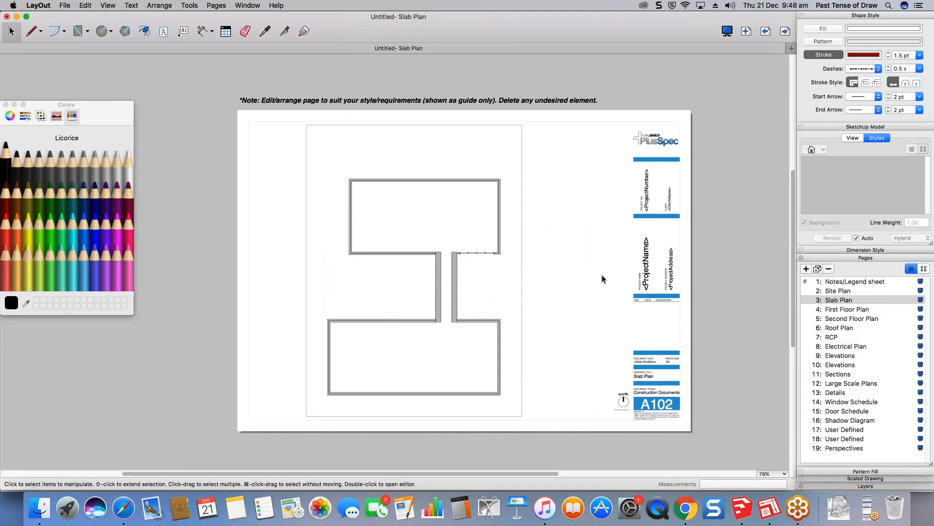
{"action": "left_click", "coordinate": [497, 212]}
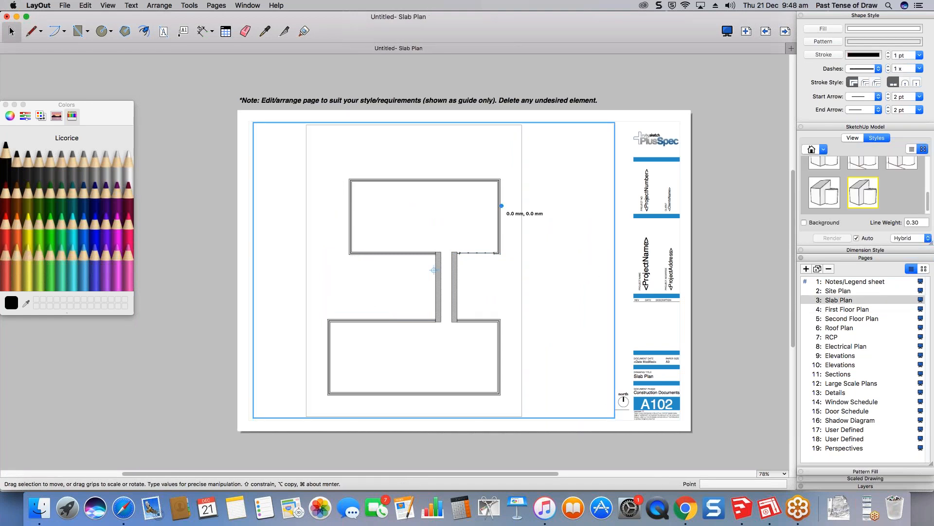
{"action": "left_click", "coordinate": [857, 140]}
{"action": "left_click", "coordinate": [878, 151]}
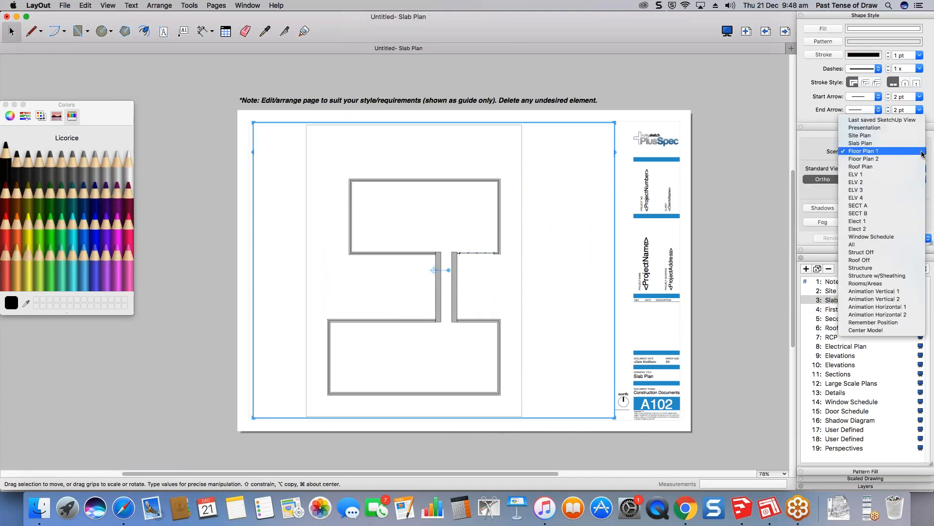
{"action": "left_click", "coordinate": [880, 142]}
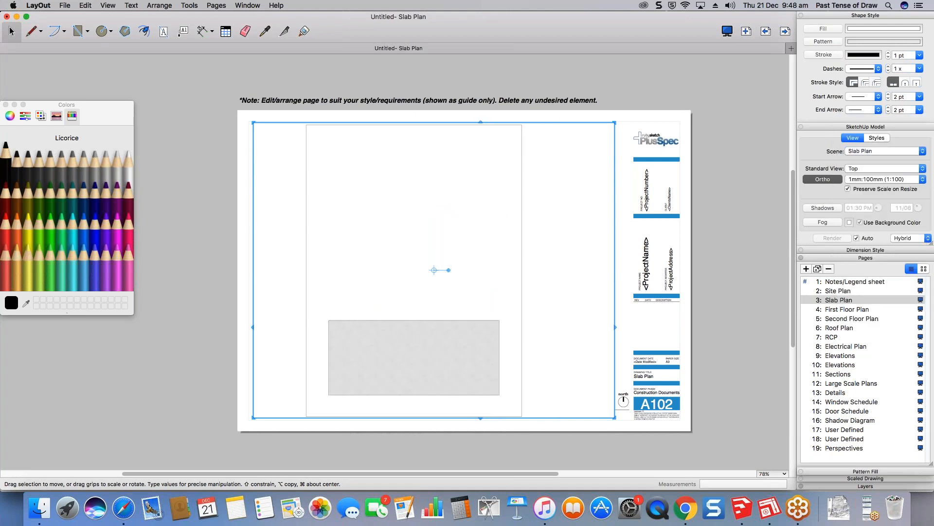
{"action": "right_click", "coordinate": [483, 341]}
{"action": "left_click", "coordinate": [528, 405]}
{"action": "left_click", "coordinate": [215, 238]}
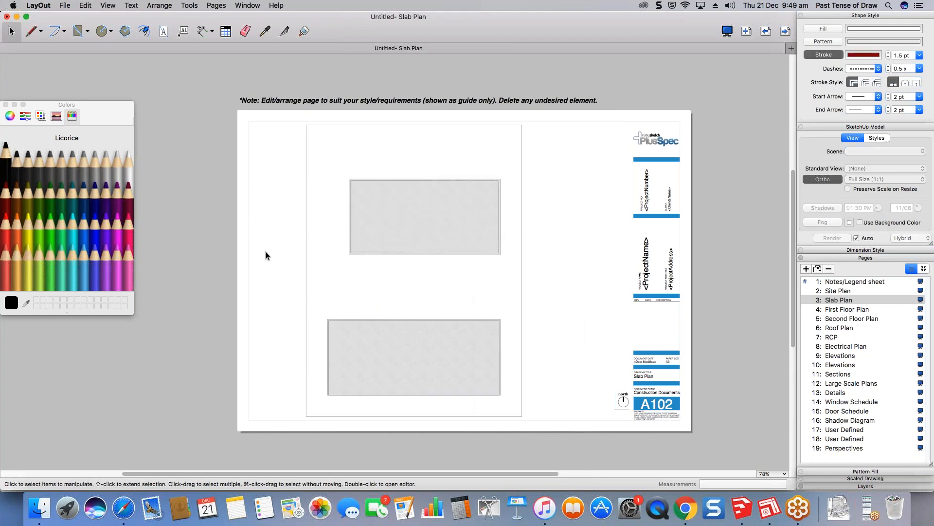
- Set the Slab Plan viewport's rendering to Raster and check the upper slab's linework
{"action": "left_click", "coordinate": [425, 235]}
{"action": "left_click", "coordinate": [913, 238]}
{"action": "left_click", "coordinate": [902, 231]}
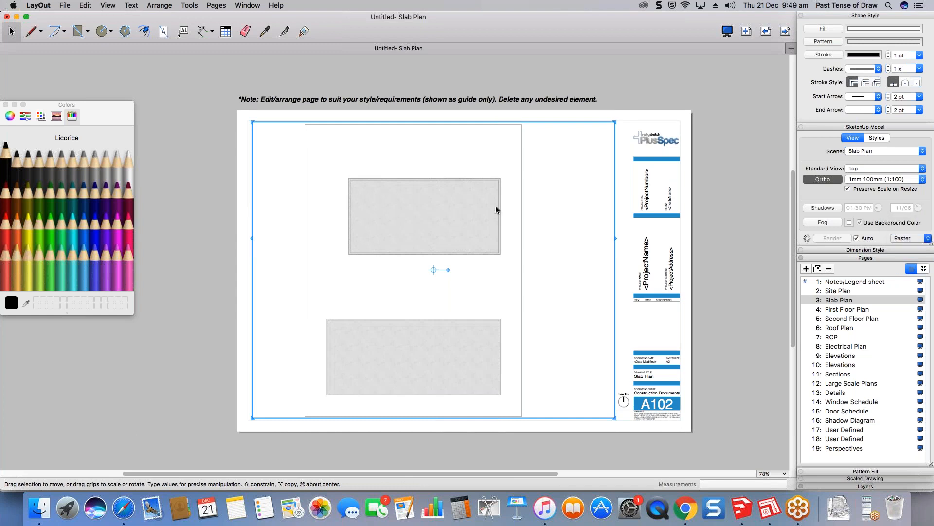
{"action": "left_click", "coordinate": [222, 239]}
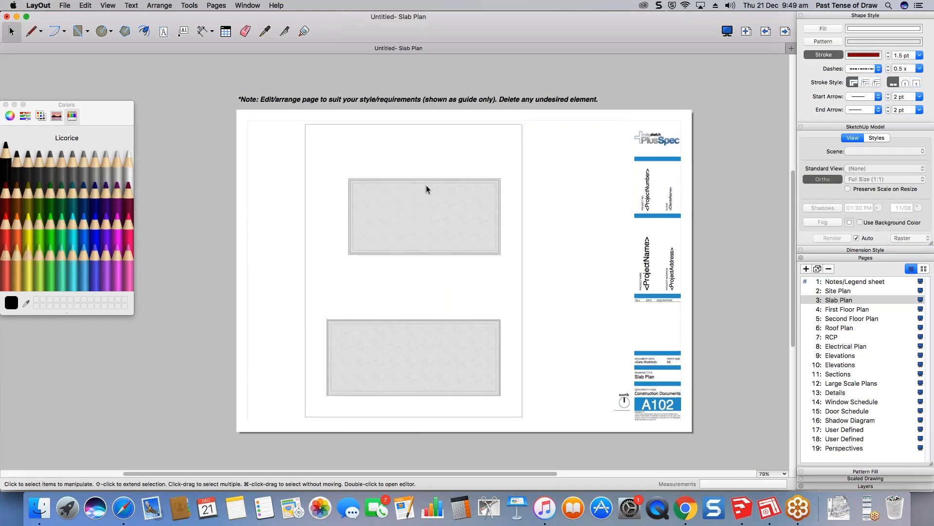
{"action": "scroll", "coordinate": [426, 185], "scroll_direction": "up", "scroll_amount": 4}
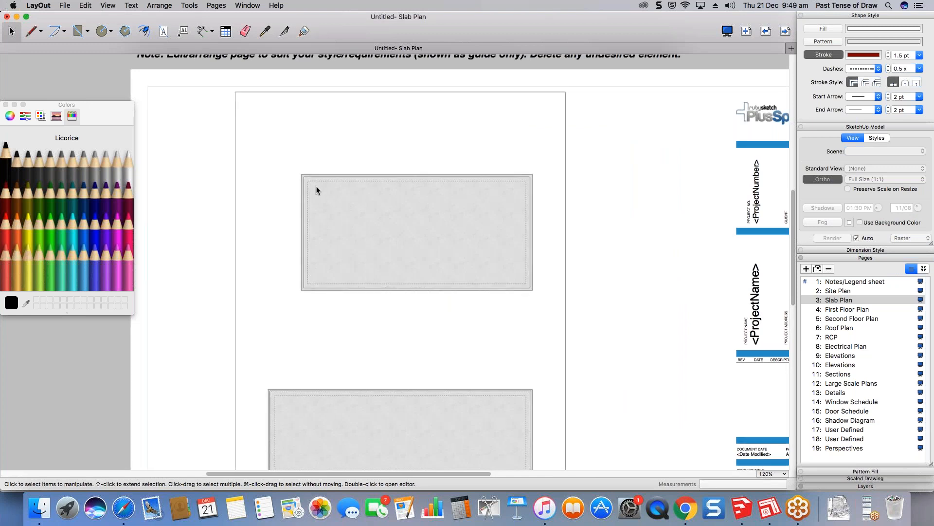
{"action": "scroll", "coordinate": [316, 186], "scroll_direction": "up", "scroll_amount": 3}
{"action": "scroll", "coordinate": [308, 186], "scroll_direction": "up", "scroll_amount": 2}
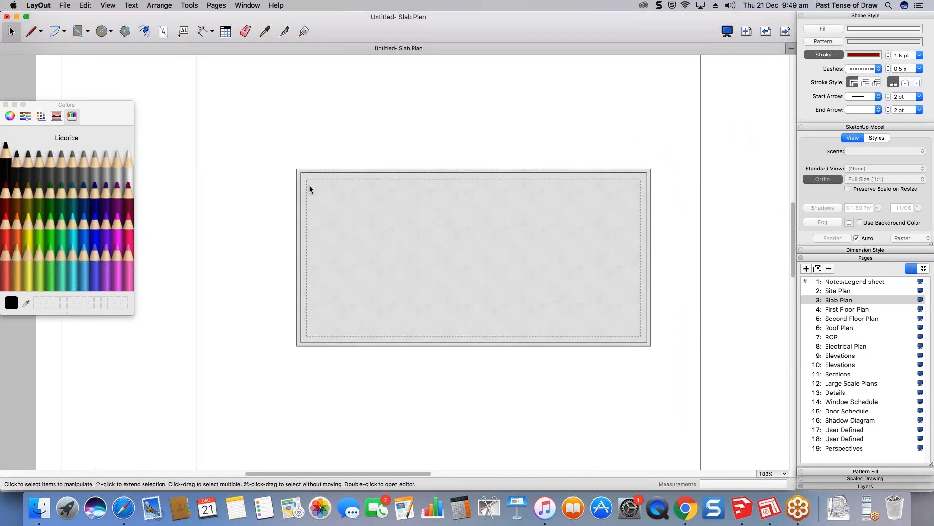
{"action": "scroll", "coordinate": [309, 186], "scroll_direction": "up", "scroll_amount": 2}
{"action": "scroll", "coordinate": [364, 141], "scroll_direction": "up", "scroll_amount": 3}
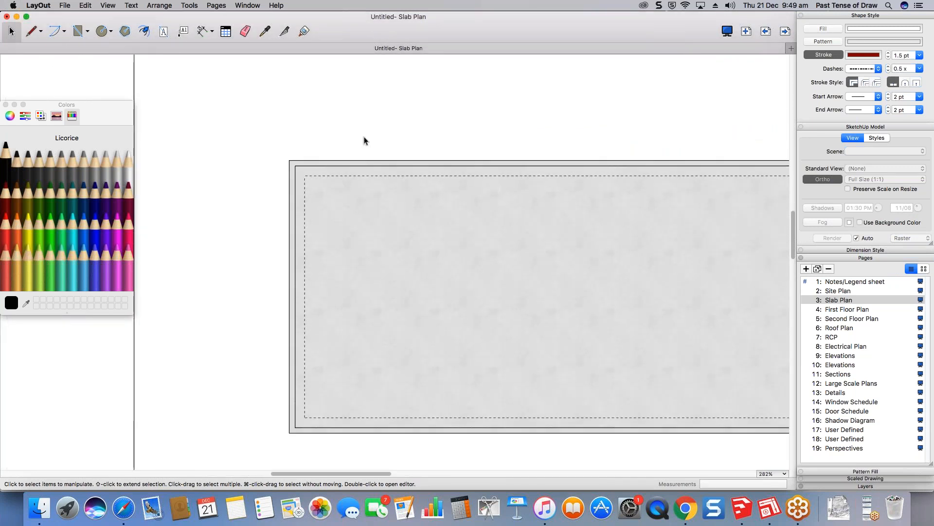
{"action": "scroll", "coordinate": [364, 141], "scroll_direction": "down", "scroll_amount": 3}
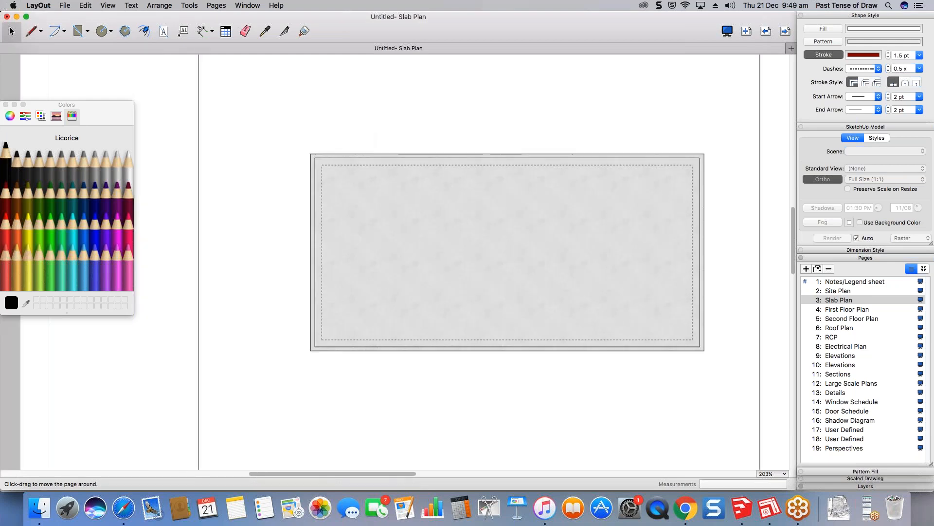
{"action": "scroll", "coordinate": [364, 141], "scroll_direction": "down", "scroll_amount": 4}
{"action": "scroll", "coordinate": [446, 180], "scroll_direction": "down", "scroll_amount": 4}
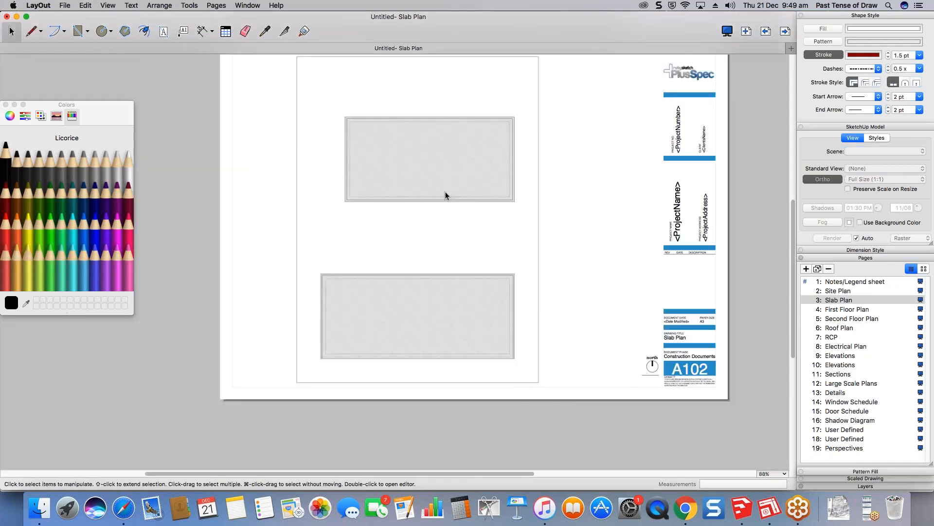
- Copy the red dashed boundary from the First Floor Plan page and paste it onto the Slab Plan page
{"action": "left_click", "coordinate": [847, 310]}
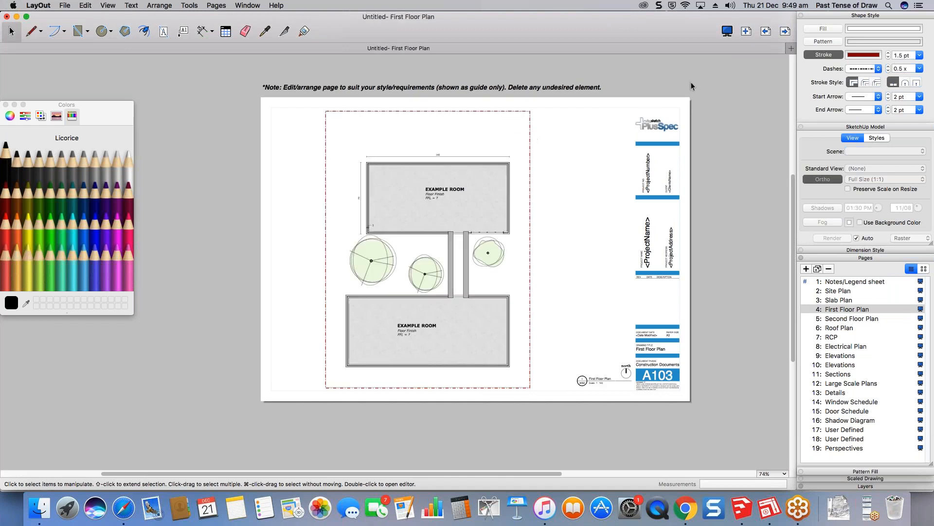
{"action": "left_click", "coordinate": [530, 139]}
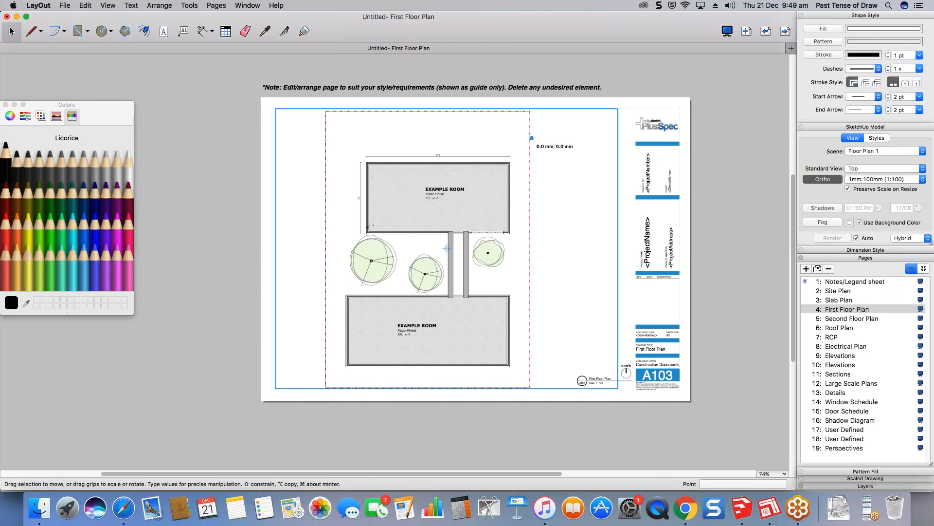
{"action": "left_click", "coordinate": [271, 68]}
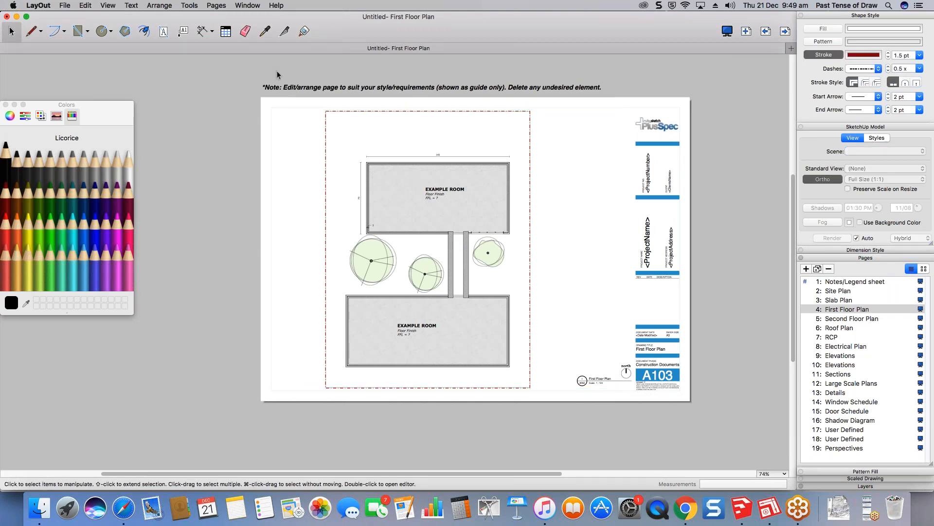
{"action": "left_click", "coordinate": [325, 134]}
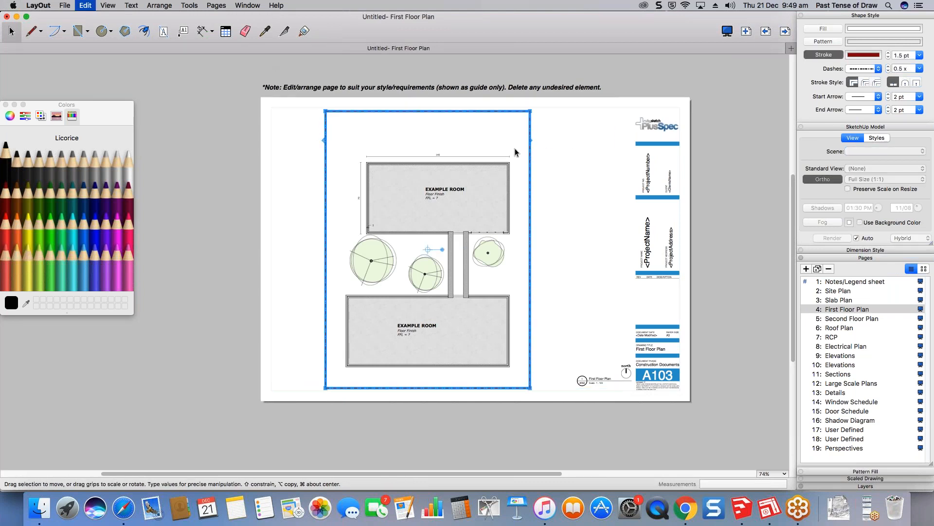
{"action": "left_click", "coordinate": [839, 299]}
{"action": "key", "text": "super+v"}
- Paste the red dashed boundary onto the Second Floor Plan page
{"action": "left_click", "coordinate": [849, 321]}
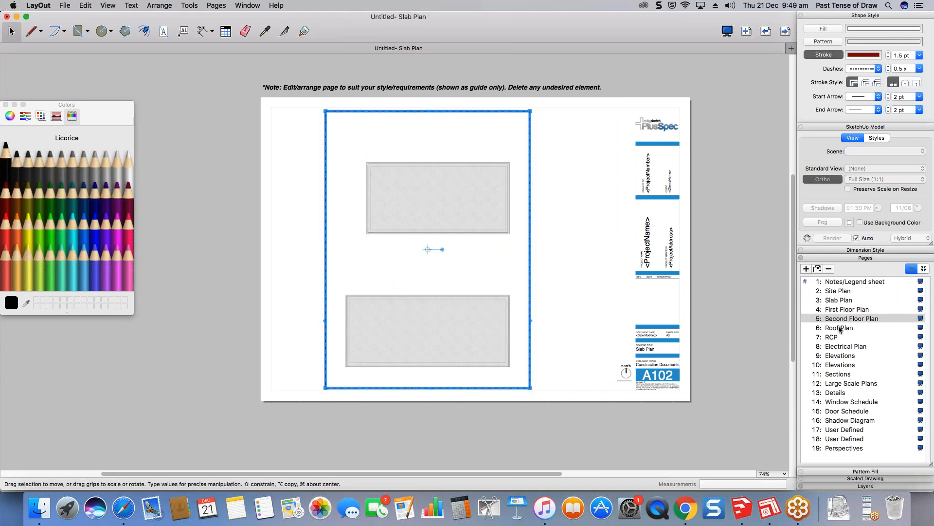
{"action": "key", "text": "super+v"}
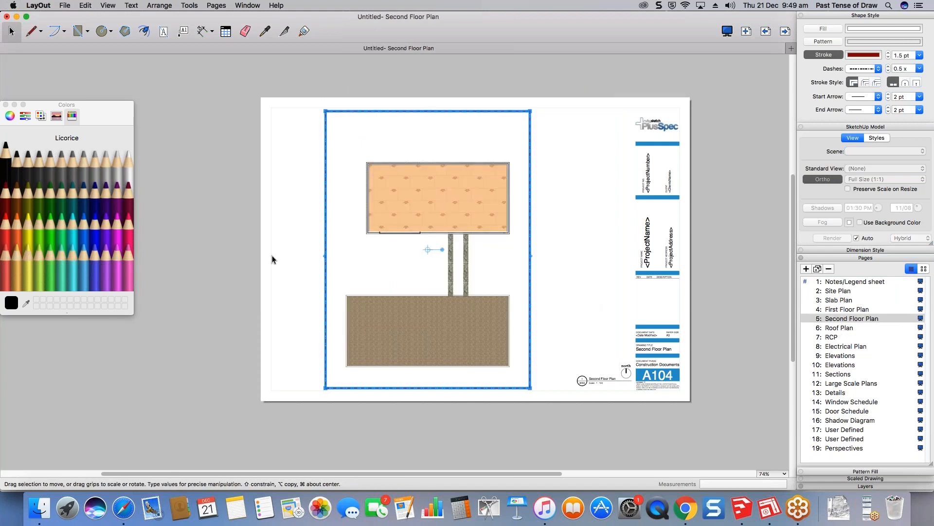
{"action": "left_click", "coordinate": [273, 259]}
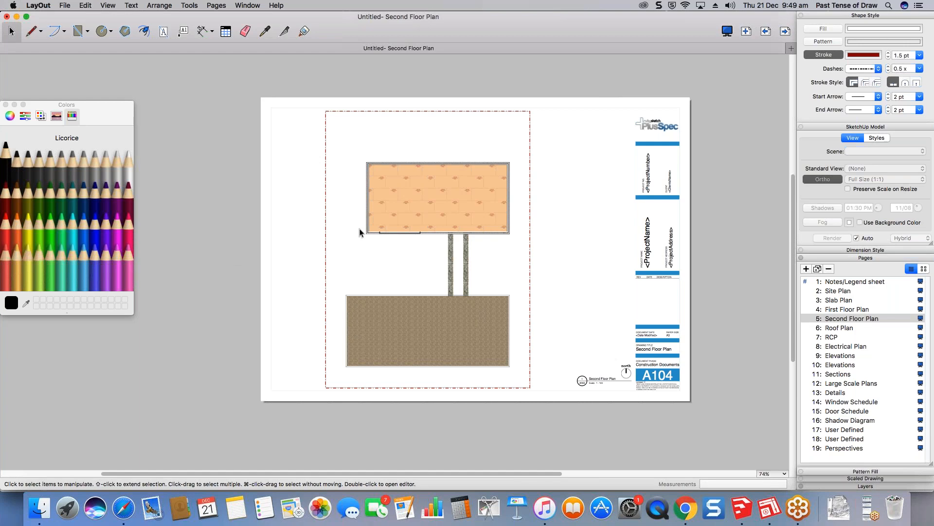
- Pull in all four edges of the Second Floor Plan viewport so it fits inside the red boundary, and check the boundary linework
{"action": "left_click", "coordinate": [410, 181]}
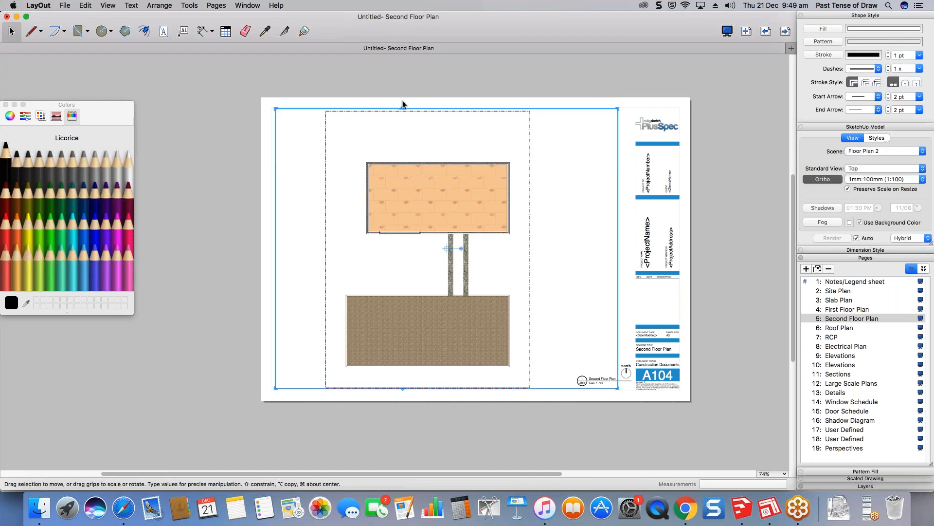
{"action": "left_click_drag", "start_coordinate": [403, 109], "coordinate": [403, 145]}
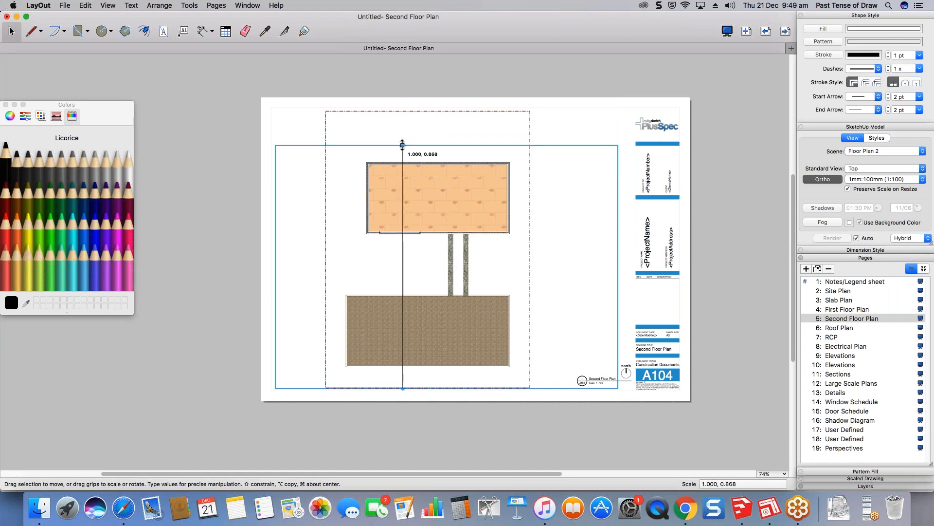
{"action": "left_click_drag", "start_coordinate": [275, 236], "coordinate": [332, 240]}
{"action": "scroll", "coordinate": [531, 191], "scroll_direction": "up", "scroll_amount": 2}
{"action": "scroll", "coordinate": [531, 192], "scroll_direction": "up", "scroll_amount": 10}
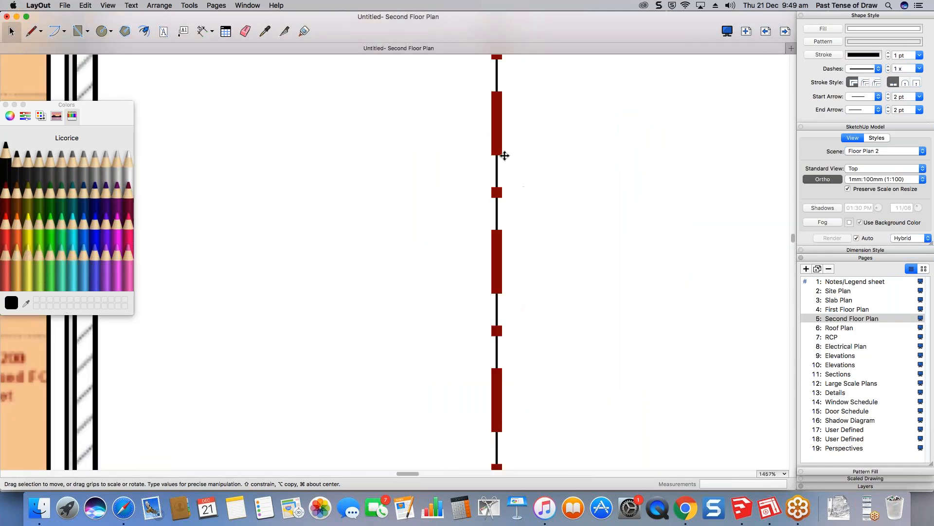
{"action": "scroll", "coordinate": [497, 160], "scroll_direction": "down", "scroll_amount": 3}
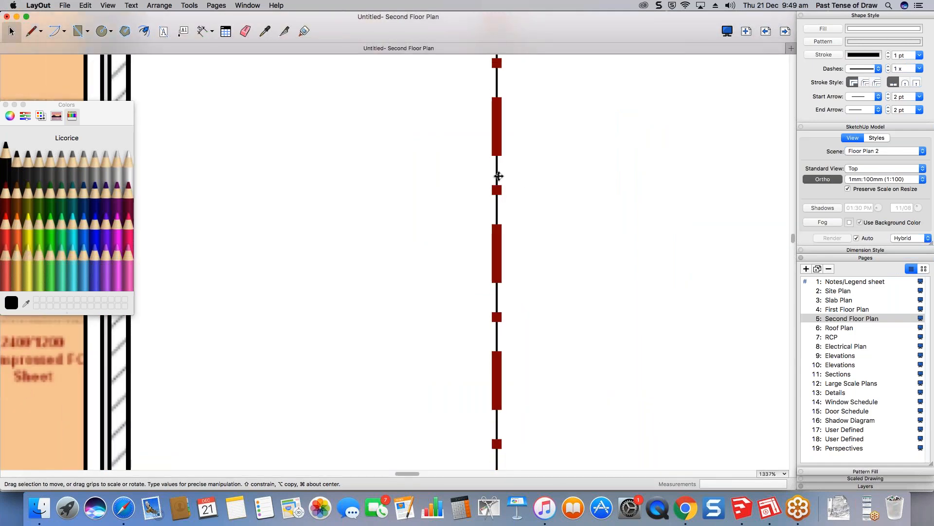
{"action": "scroll", "coordinate": [499, 174], "scroll_direction": "down", "scroll_amount": 5}
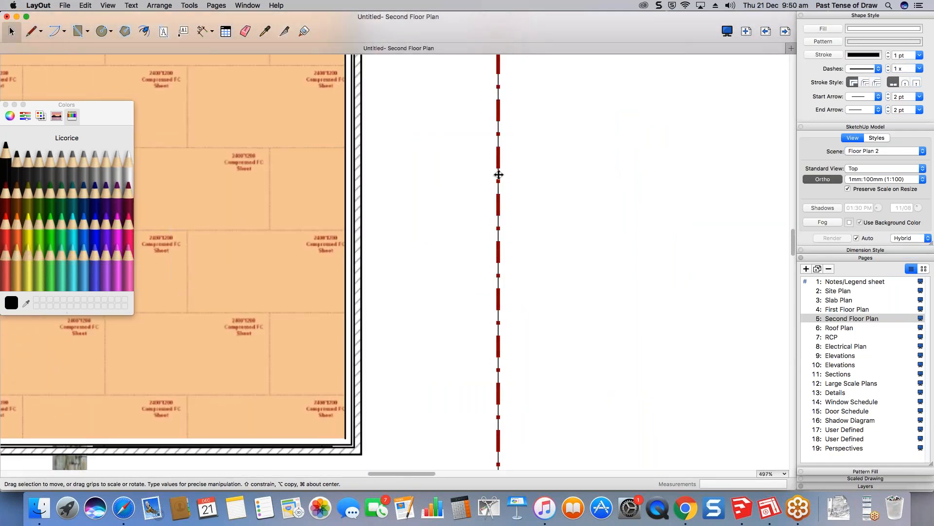
{"action": "scroll", "coordinate": [499, 175], "scroll_direction": "down", "scroll_amount": 5}
{"action": "left_click_drag", "start_coordinate": [592, 196], "coordinate": [493, 195]}
{"action": "left_click_drag", "start_coordinate": [403, 379], "coordinate": [401, 367]}
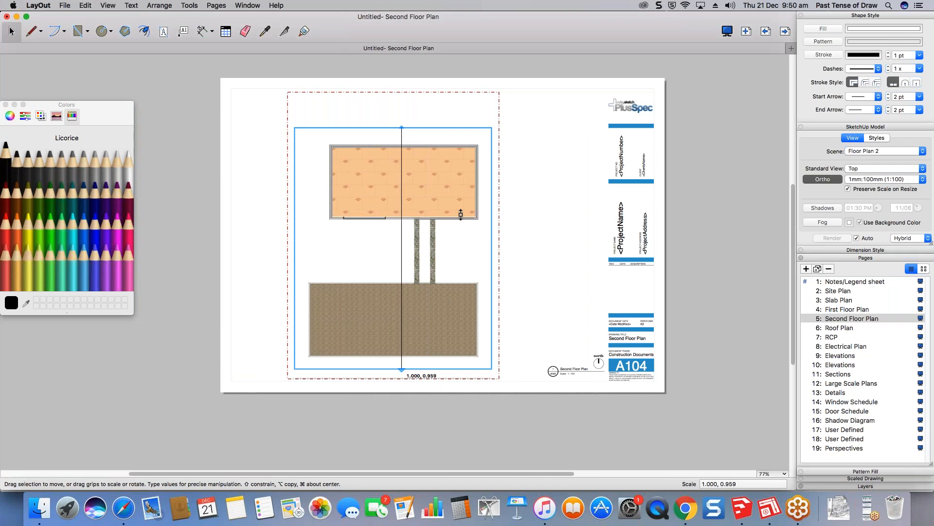
{"action": "left_click", "coordinate": [538, 239]}
{"action": "scroll", "coordinate": [507, 159], "scroll_direction": "up", "scroll_amount": 2}
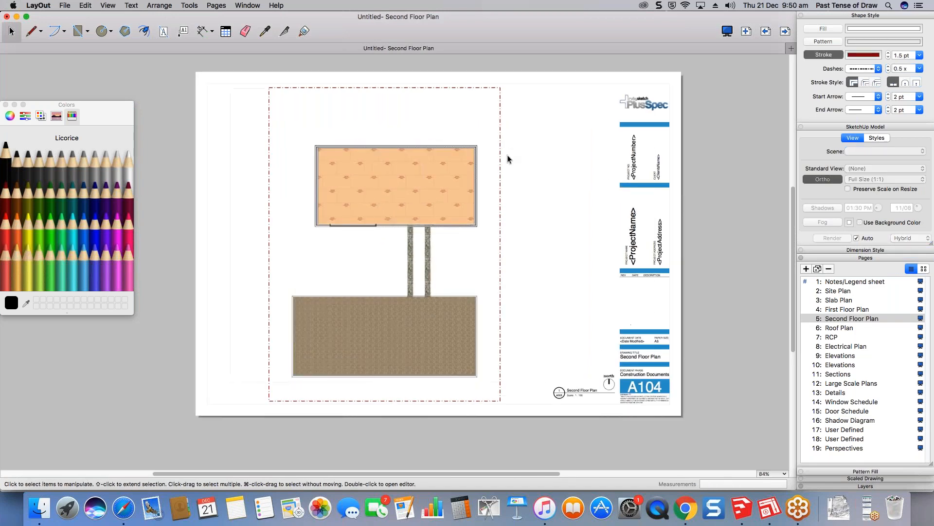
{"action": "scroll", "coordinate": [508, 160], "scroll_direction": "up", "scroll_amount": 3}
{"action": "scroll", "coordinate": [506, 162], "scroll_direction": "up", "scroll_amount": 8}
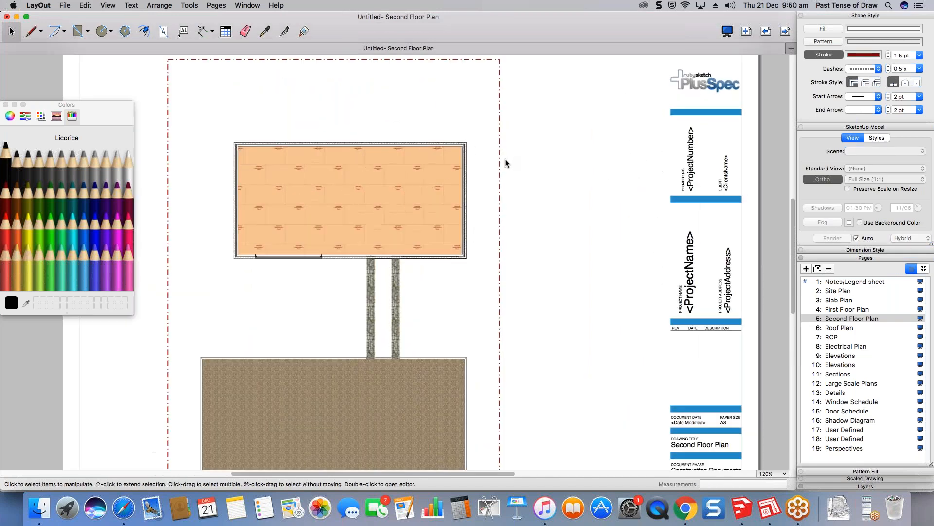
{"action": "scroll", "coordinate": [537, 149], "scroll_direction": "down", "scroll_amount": 5}
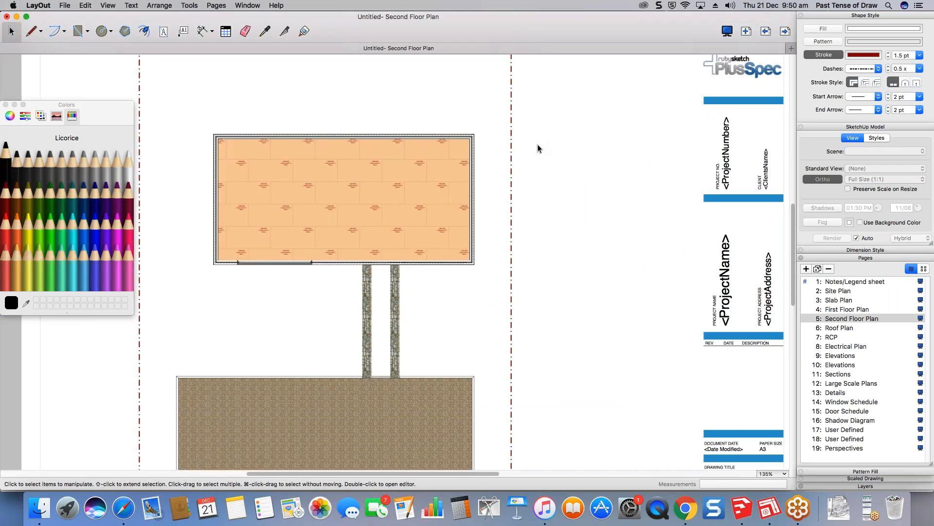
- Move the upper EXAMPLE ROOM label on the First Floor Plan page slightly down and left within its room
{"action": "scroll", "coordinate": [538, 149], "scroll_direction": "down", "scroll_amount": 3}
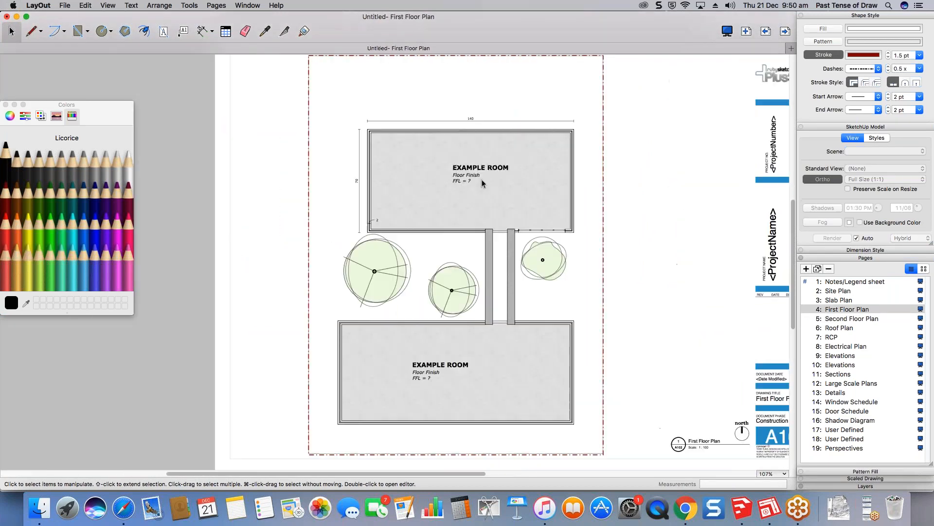
{"action": "left_click_drag", "start_coordinate": [482, 183], "coordinate": [467, 193]}
{"action": "left_click", "coordinate": [524, 242]}
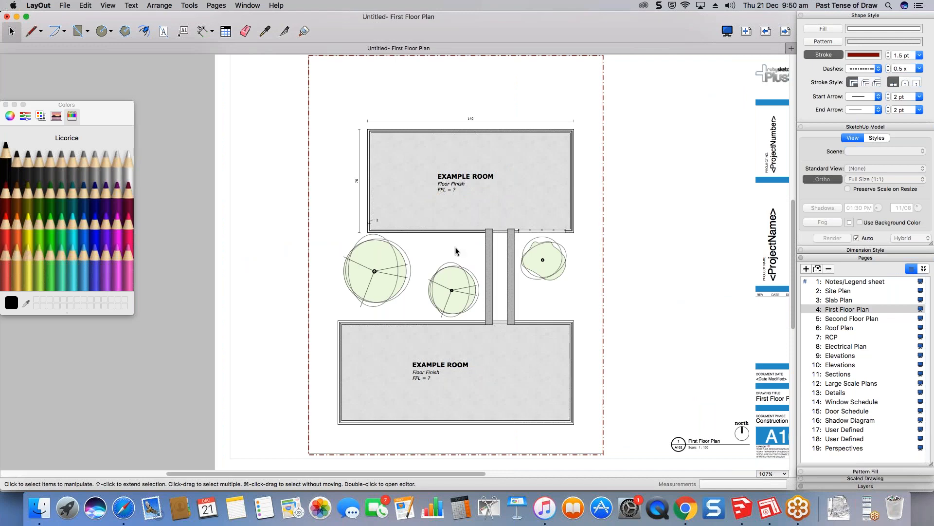
{"action": "scroll", "coordinate": [456, 253], "scroll_direction": "down", "scroll_amount": 1}
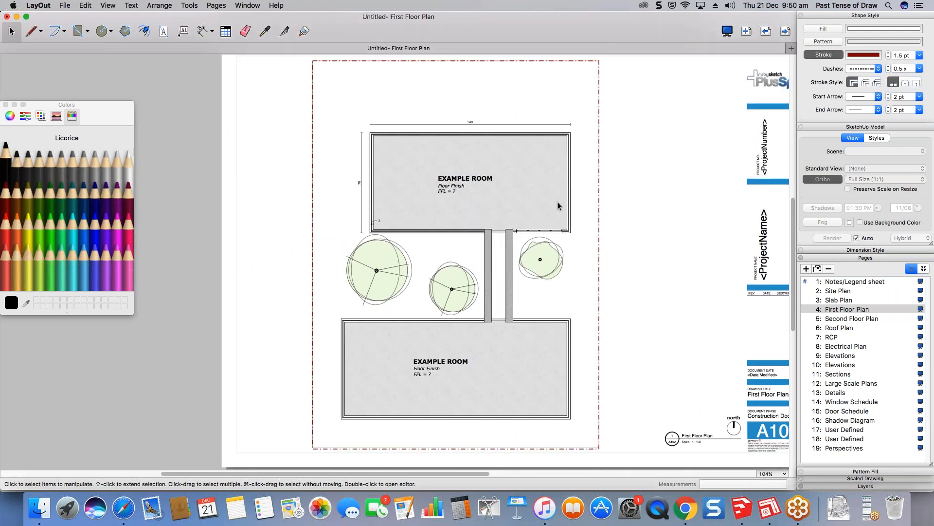
- Switch to SketchUp and hide the SLAB_GROUP layer in the Floor Plan 1 scene
{"action": "left_click", "coordinate": [749, 510]}
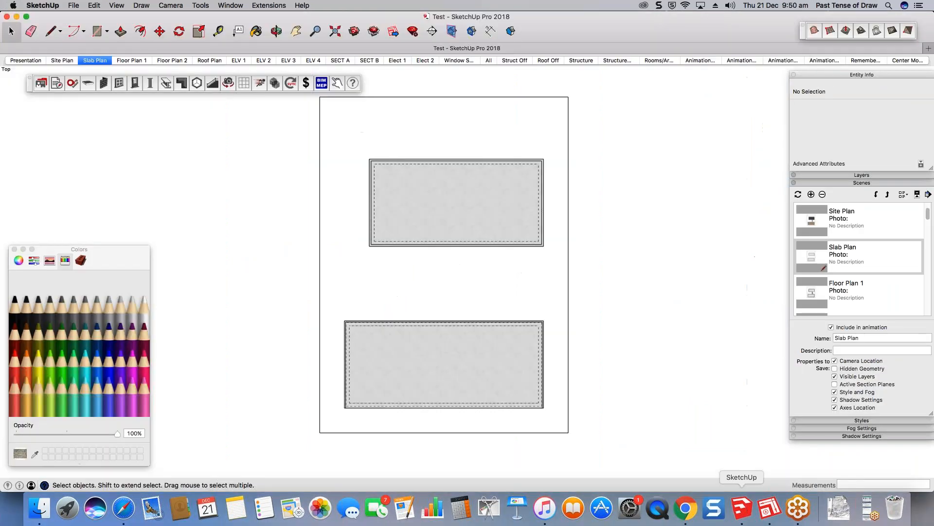
{"action": "left_click", "coordinate": [132, 61]}
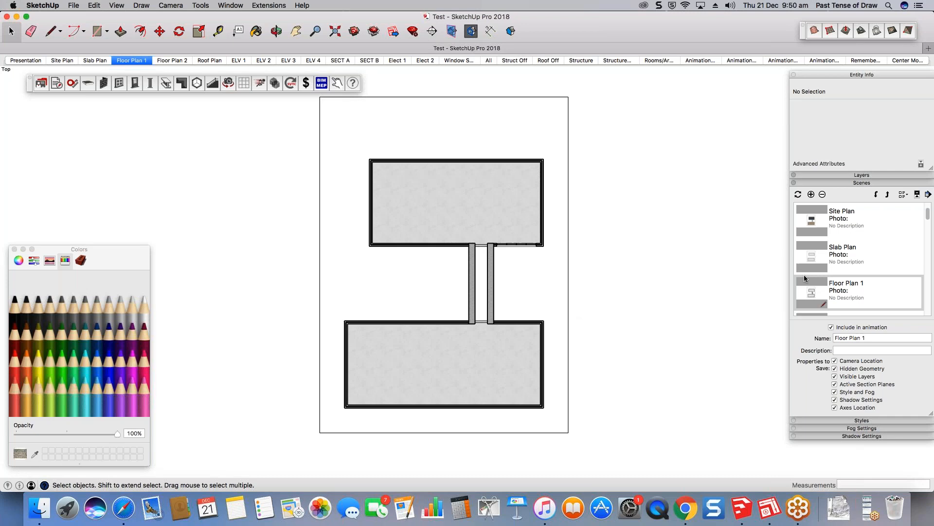
{"action": "left_click", "coordinate": [862, 183]}
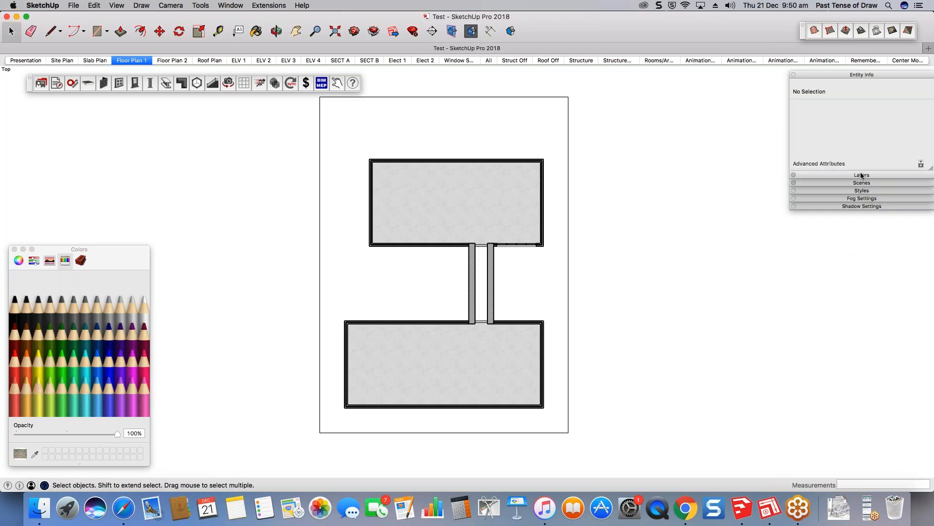
{"action": "left_click", "coordinate": [862, 175]}
{"action": "scroll", "coordinate": [883, 330], "scroll_direction": "down", "scroll_amount": 10}
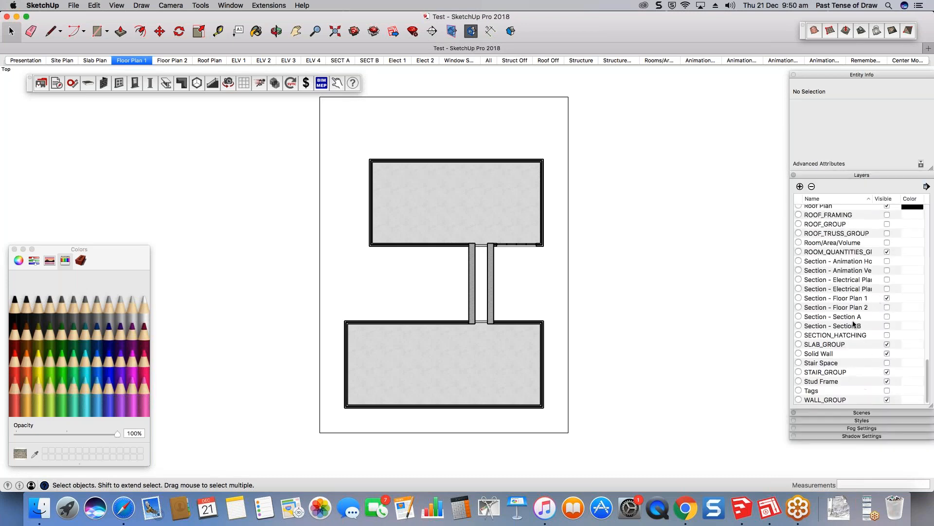
{"action": "left_click", "coordinate": [887, 344]}
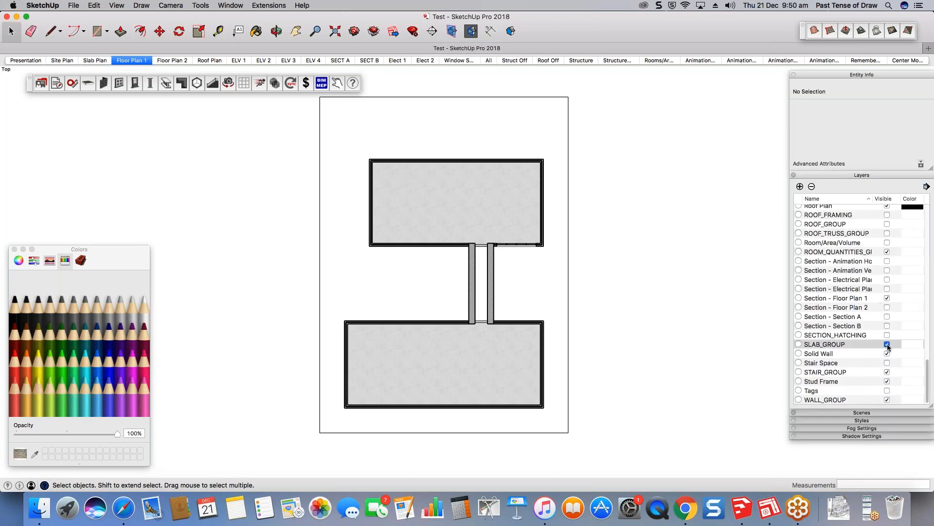
- Update the Floor Plan 1 scene with the current layer visibility and save the model
{"action": "right_click", "coordinate": [127, 58]}
{"action": "left_click", "coordinate": [146, 96]}
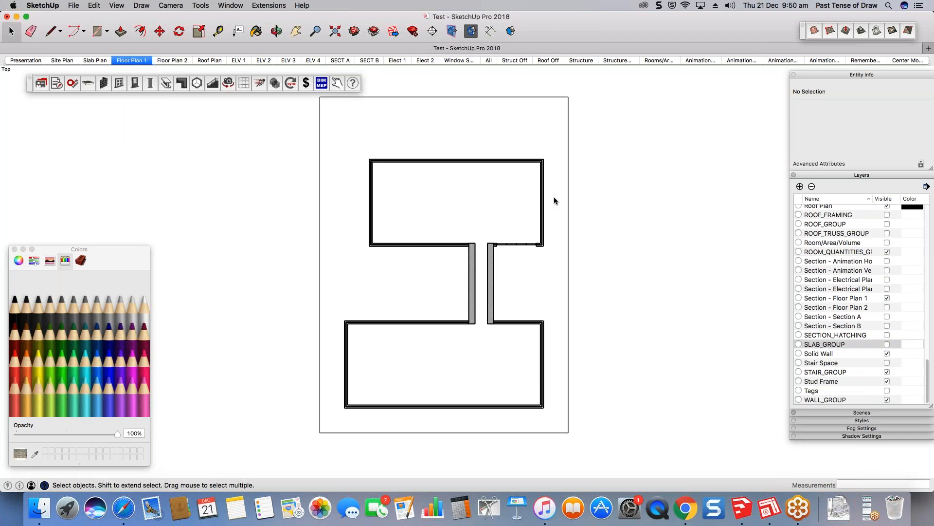
{"action": "left_click", "coordinate": [73, 5]}
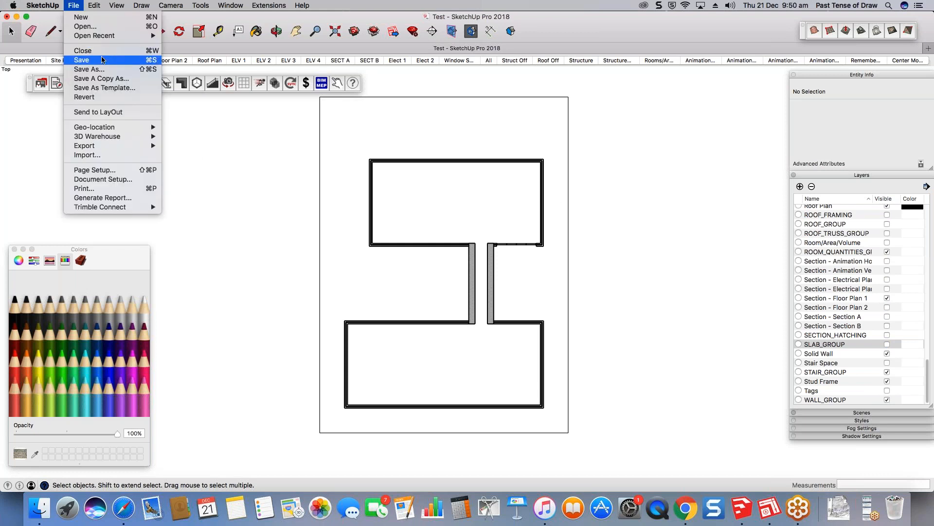
{"action": "left_click", "coordinate": [78, 61]}
- Switch to LayOut and update the model reference of the First Floor Plan page's viewport
{"action": "left_click", "coordinate": [769, 508]}
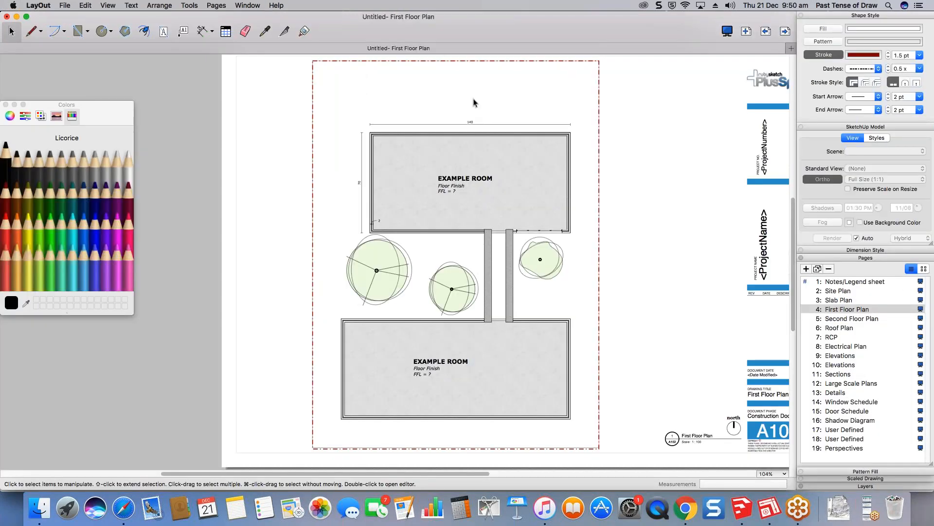
{"action": "left_click", "coordinate": [515, 290]}
{"action": "right_click", "coordinate": [511, 240]}
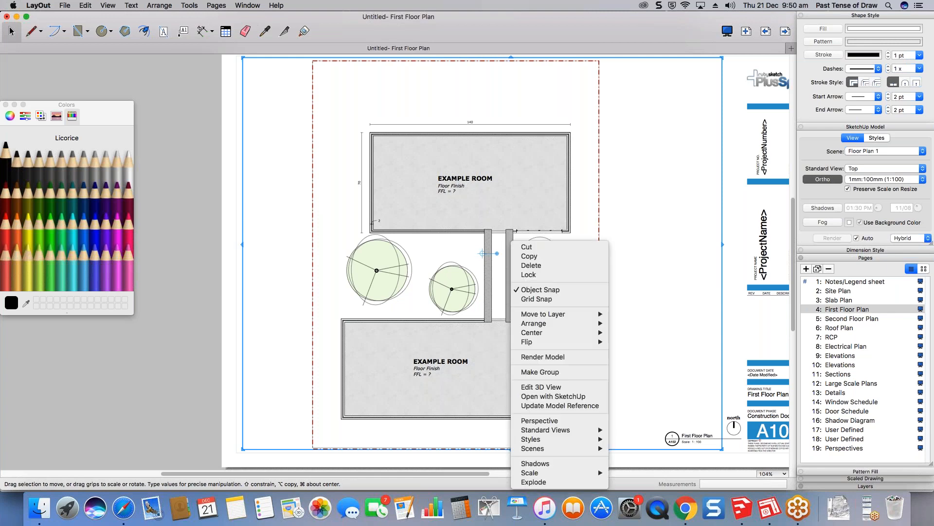
{"action": "left_click", "coordinate": [558, 407]}
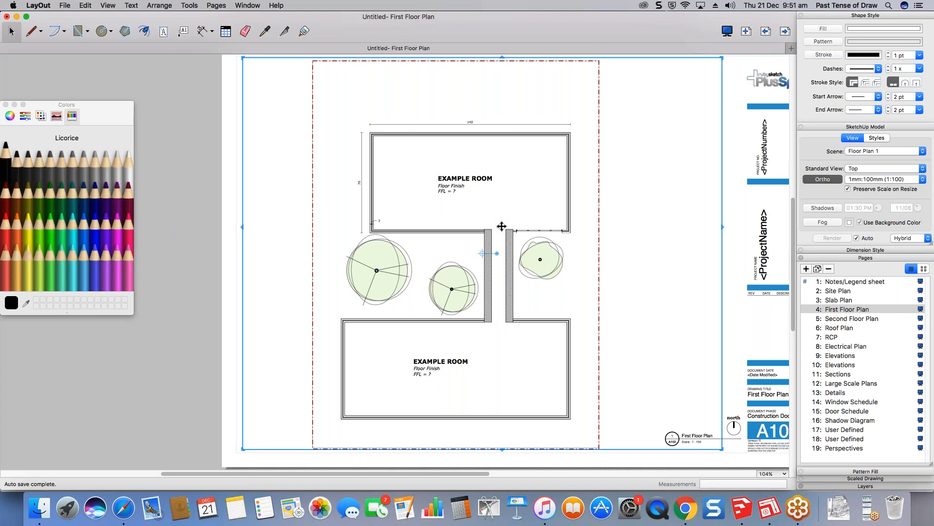
{"action": "right_click", "coordinate": [511, 235]}
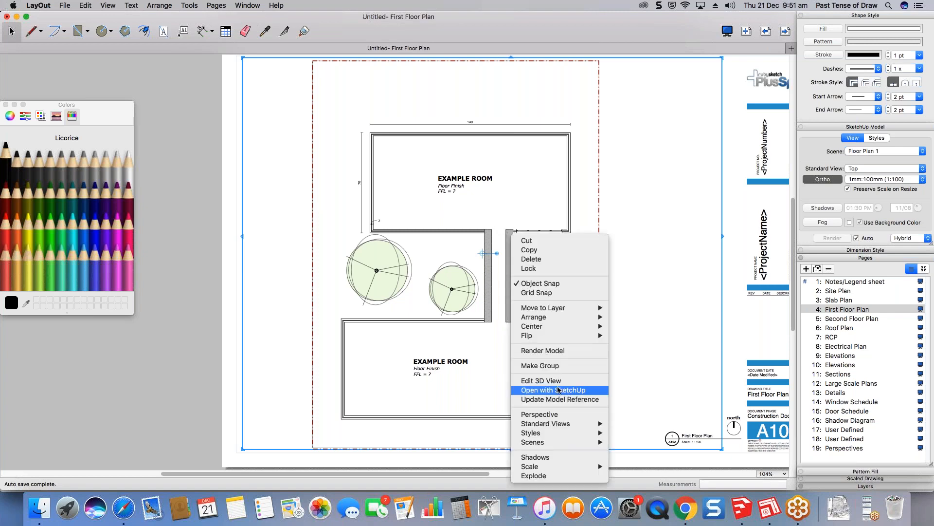
{"action": "left_click", "coordinate": [569, 399]}
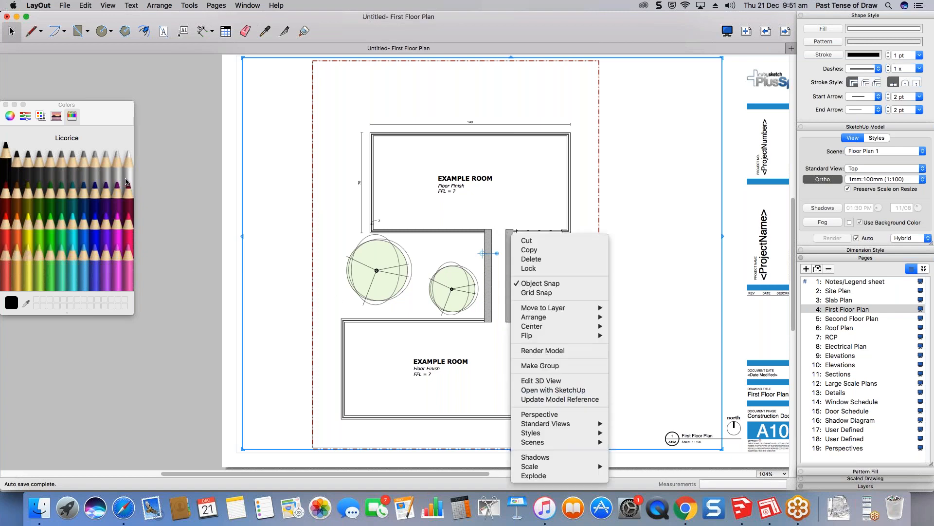
{"action": "left_click", "coordinate": [214, 157]}
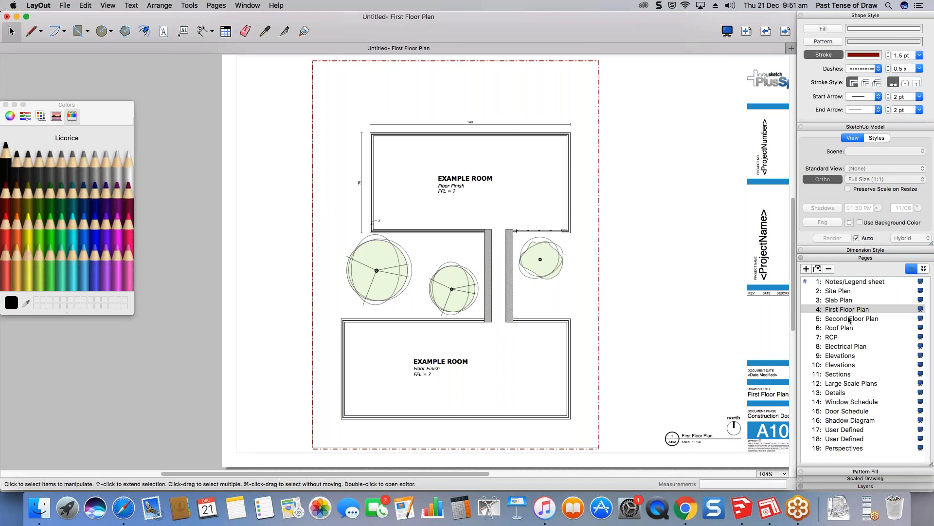
- Place the floor area table from the PlusSpec Plans scrapbook above the First Floor Plan drawing title
{"action": "left_click", "coordinate": [867, 259]}
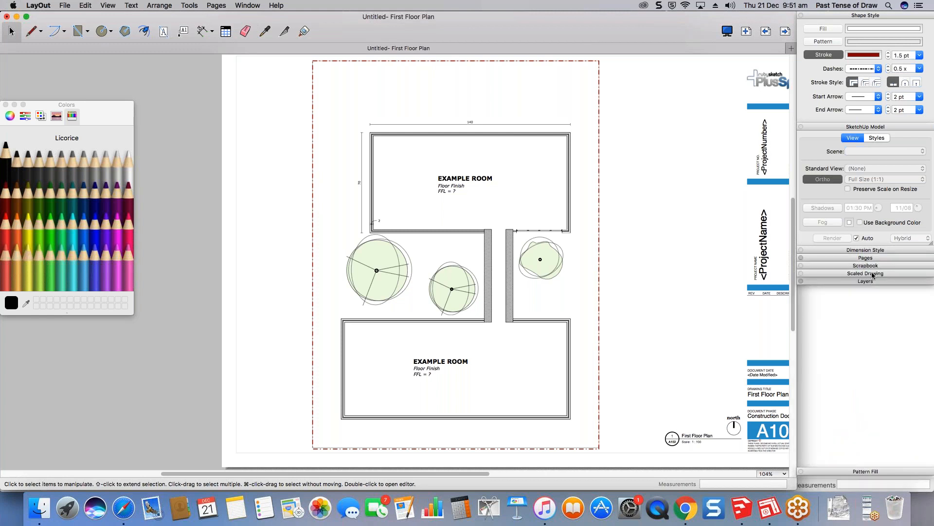
{"action": "left_click", "coordinate": [869, 265]}
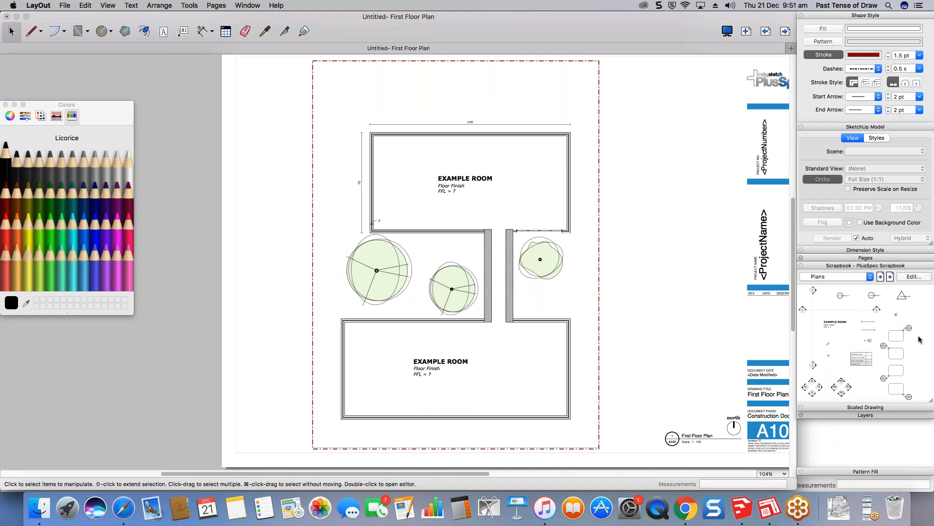
{"action": "left_click_drag", "start_coordinate": [863, 360], "coordinate": [714, 387]}
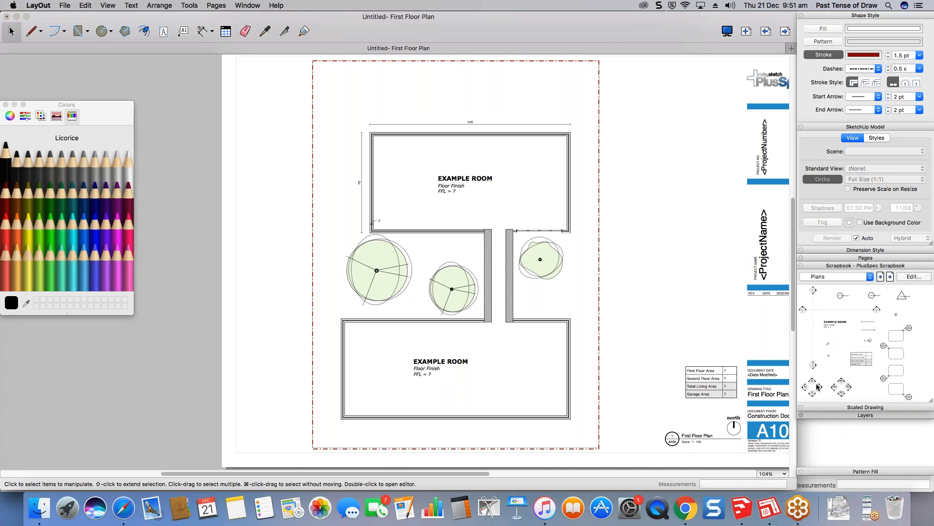
- Add the vertical section marker from the scrapbook across the floor plan and extend its line and end symbol below the lower room
{"action": "mouse_move", "coordinate": [815, 327]}
{"action": "left_mouse_down"}
{"action": "mouse_move", "coordinate": [615, 183]}
{"action": "mouse_move", "coordinate": [418, 188]}
{"action": "left_mouse_up"}
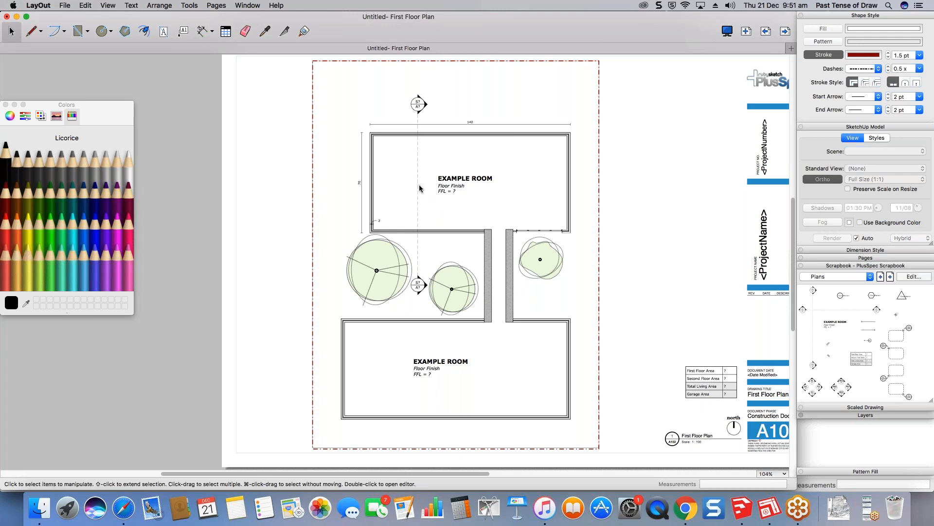
{"action": "left_click", "coordinate": [419, 217]}
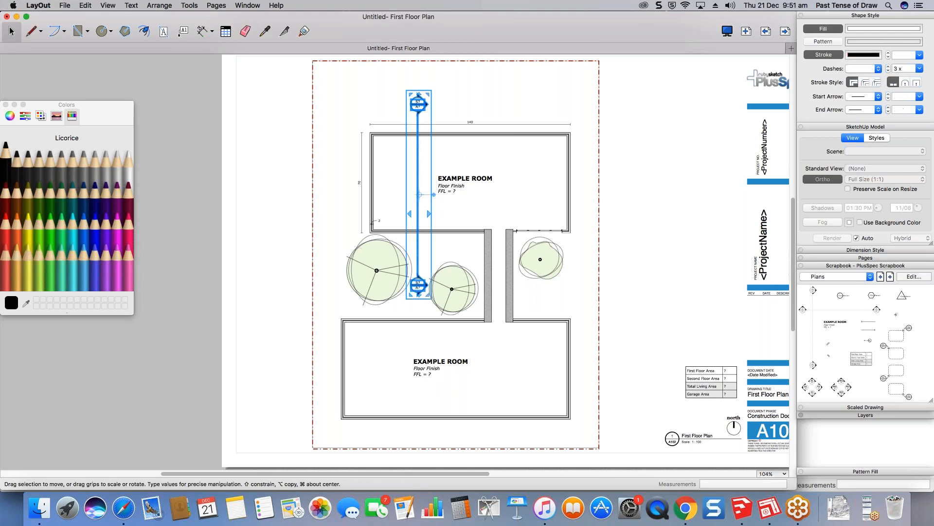
{"action": "double_click", "coordinate": [420, 286]}
{"action": "left_click", "coordinate": [419, 286]}
{"action": "left_click_drag", "start_coordinate": [426, 341], "coordinate": [419, 433]}
{"action": "left_click", "coordinate": [417, 217]}
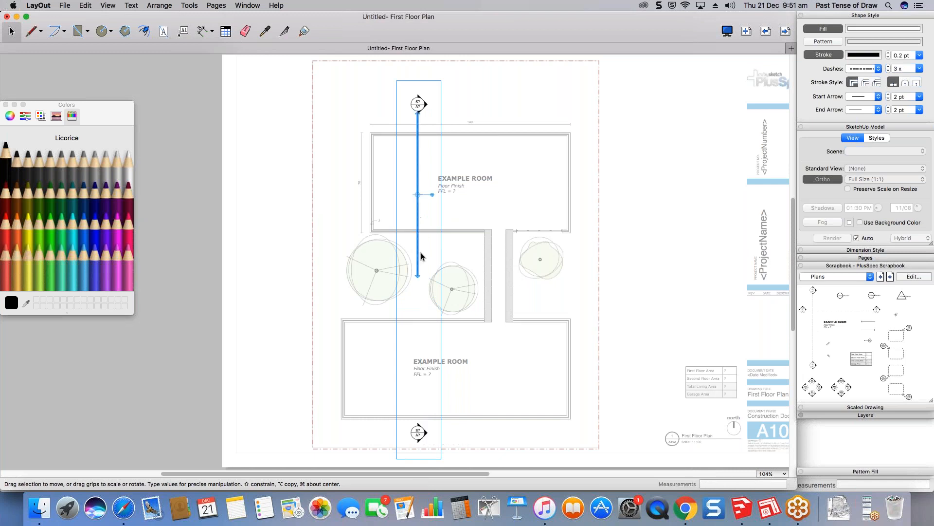
{"action": "left_click_drag", "start_coordinate": [414, 415], "coordinate": [418, 424]}
{"action": "left_click", "coordinate": [649, 322]}
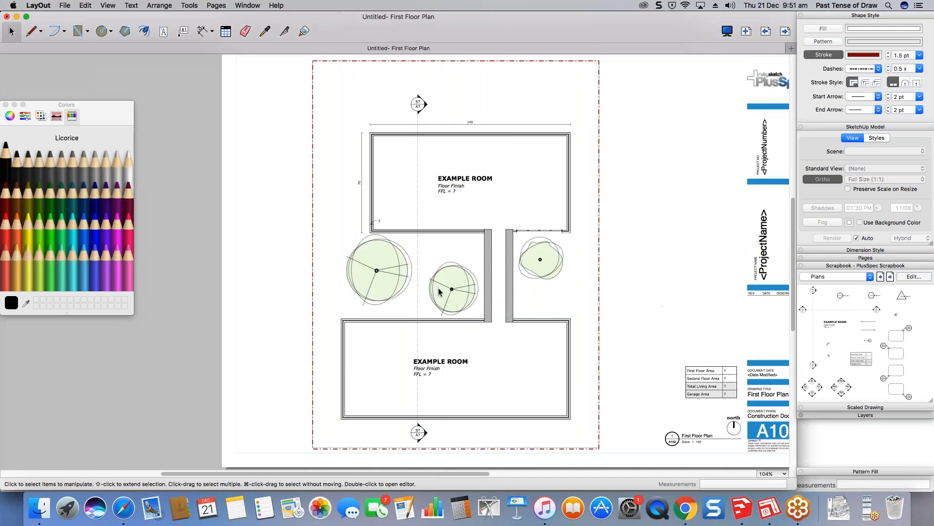
- Add the horizontal section marker through the upper room and extend its end symbol and line beyond the plan's right boundary
{"action": "left_click_drag", "start_coordinate": [834, 310], "coordinate": [426, 203]}
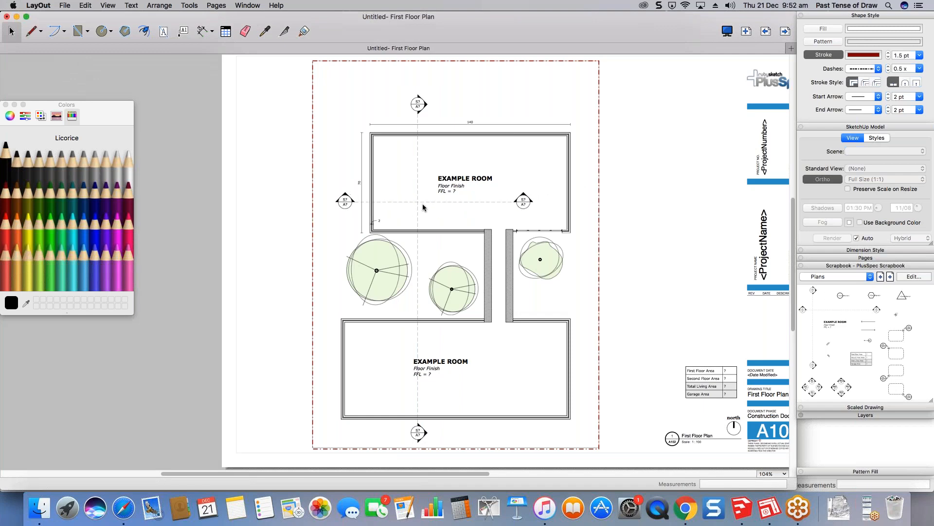
{"action": "left_click", "coordinate": [503, 202]}
{"action": "double_click", "coordinate": [508, 202]}
{"action": "left_click", "coordinate": [510, 202]}
{"action": "left_click_drag", "start_coordinate": [523, 202], "coordinate": [656, 202]}
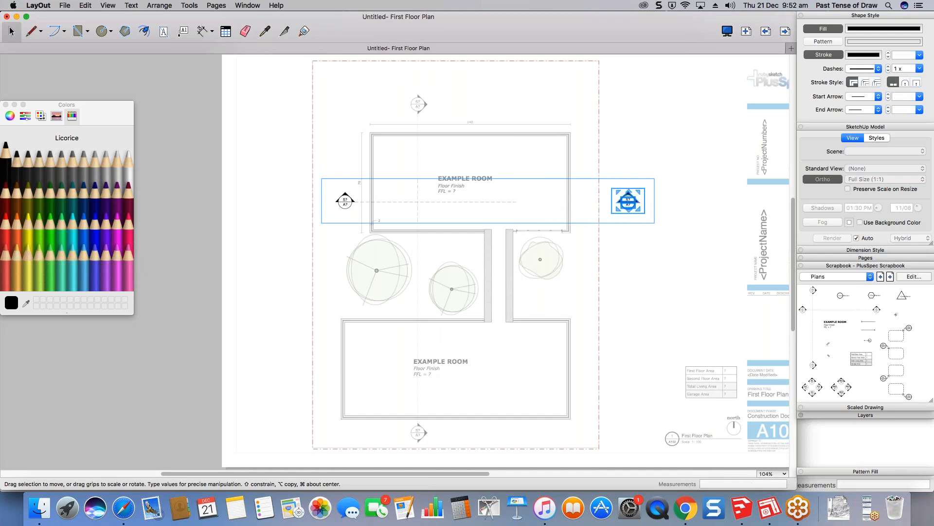
{"action": "left_click", "coordinate": [509, 202]}
{"action": "left_click_drag", "start_coordinate": [517, 202], "coordinate": [620, 202]}
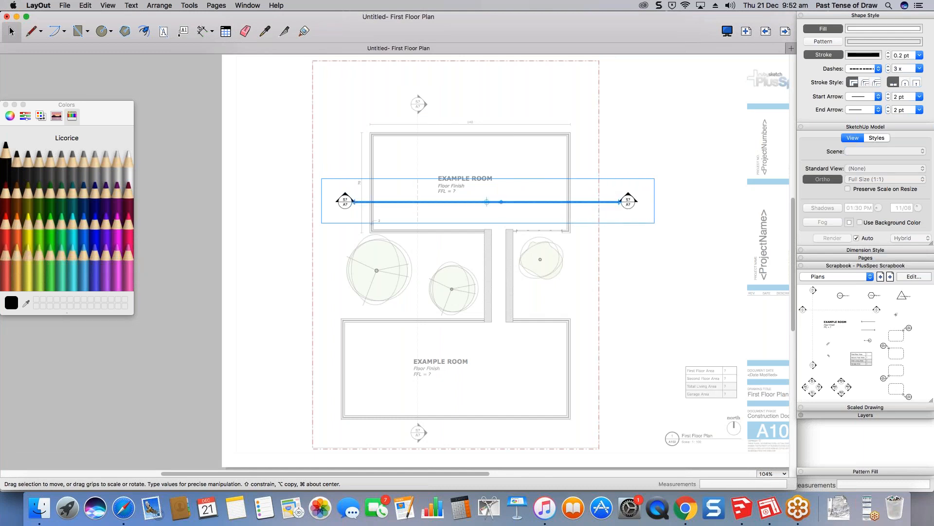
{"action": "left_click", "coordinate": [623, 130]}
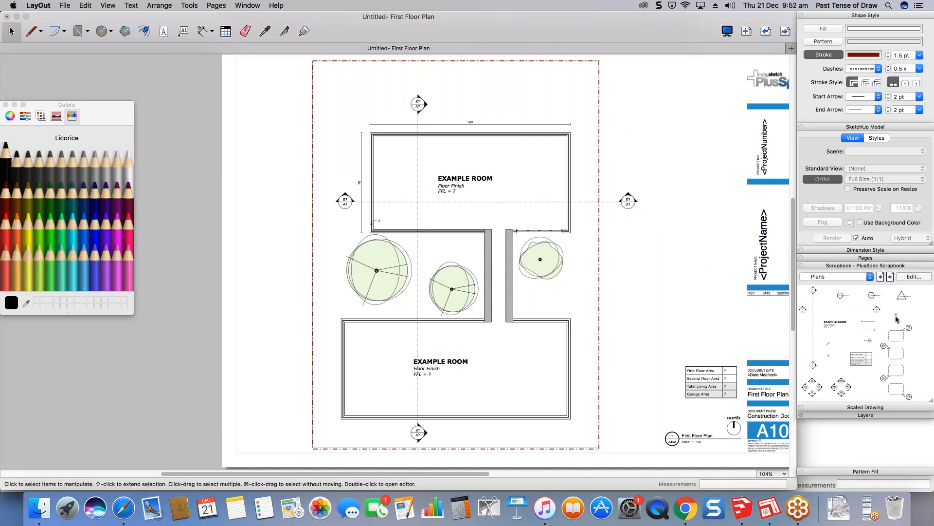
- Place the ?? level marker from the scrapbook between the two grey corridor walls
{"action": "left_click_drag", "start_coordinate": [899, 316], "coordinate": [500, 257]}
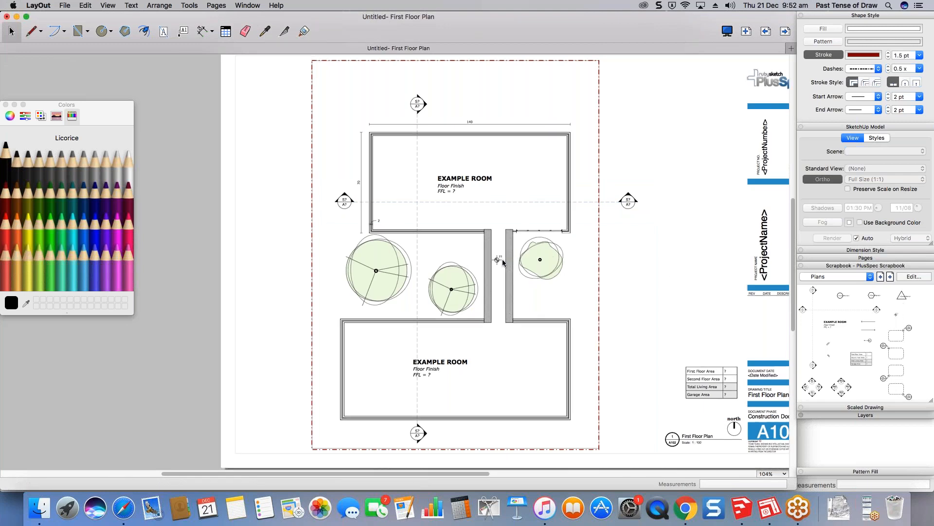
{"action": "scroll", "coordinate": [503, 259], "scroll_direction": "up", "scroll_amount": 5}
{"action": "left_click", "coordinate": [507, 305]}
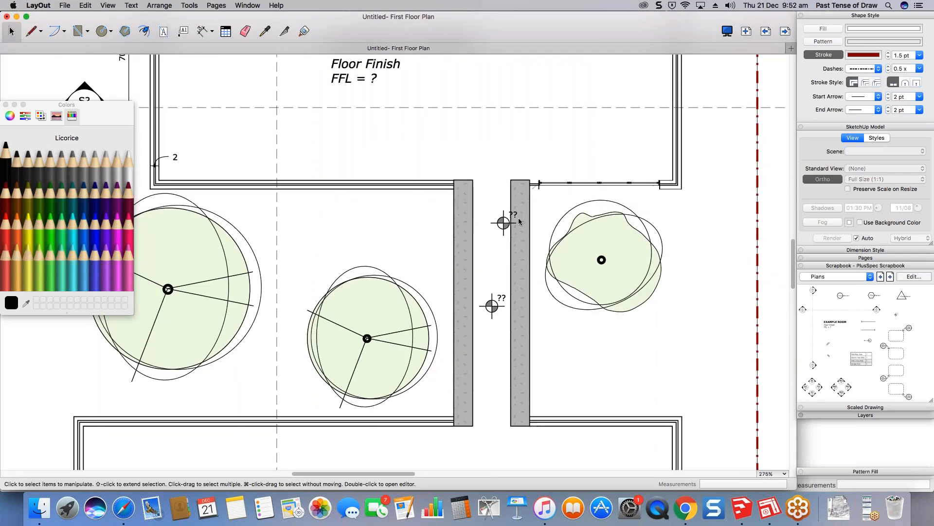
{"action": "scroll", "coordinate": [519, 221], "scroll_direction": "down", "scroll_amount": 3}
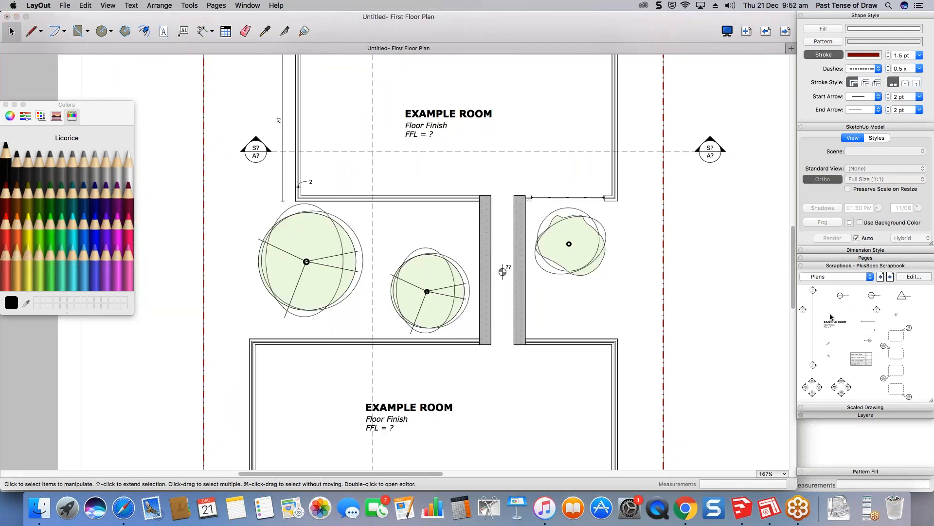
- Place the circular <GroupName> tag from the scrapbook just below the window of the upper room
{"action": "left_click", "coordinate": [842, 296]}
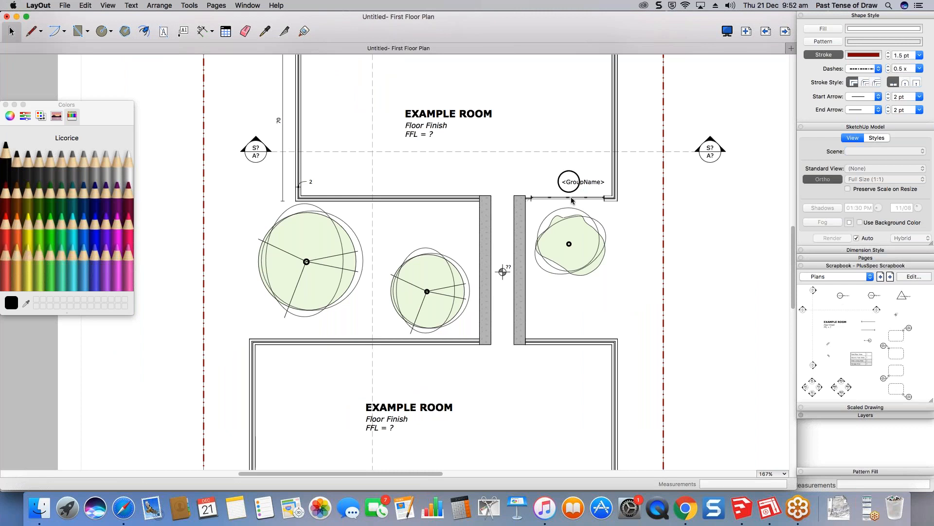
{"action": "left_click", "coordinate": [575, 235]}
{"action": "key", "text": "super+z"}
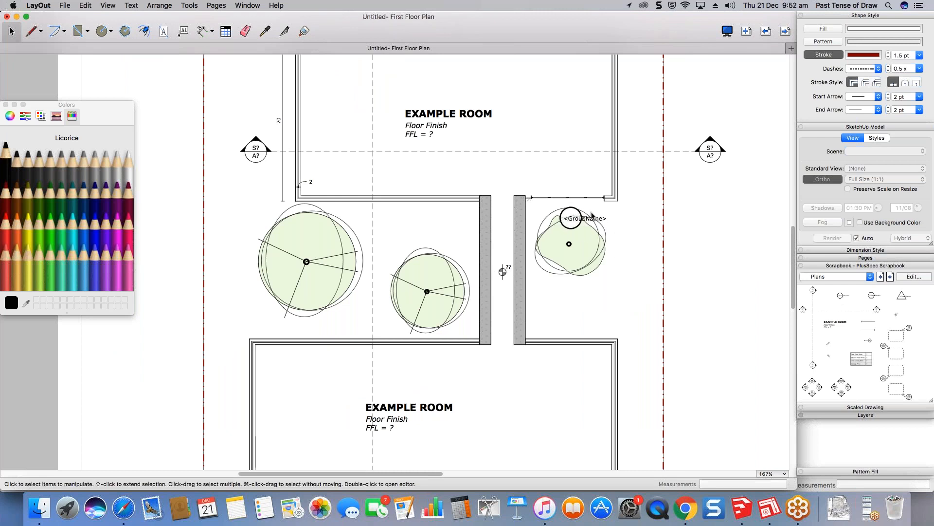
- Open the <GroupName> tag group for editing and move the end of its leader line onto the window's first divider
{"action": "scroll", "coordinate": [589, 215], "scroll_direction": "up", "scroll_amount": 5}
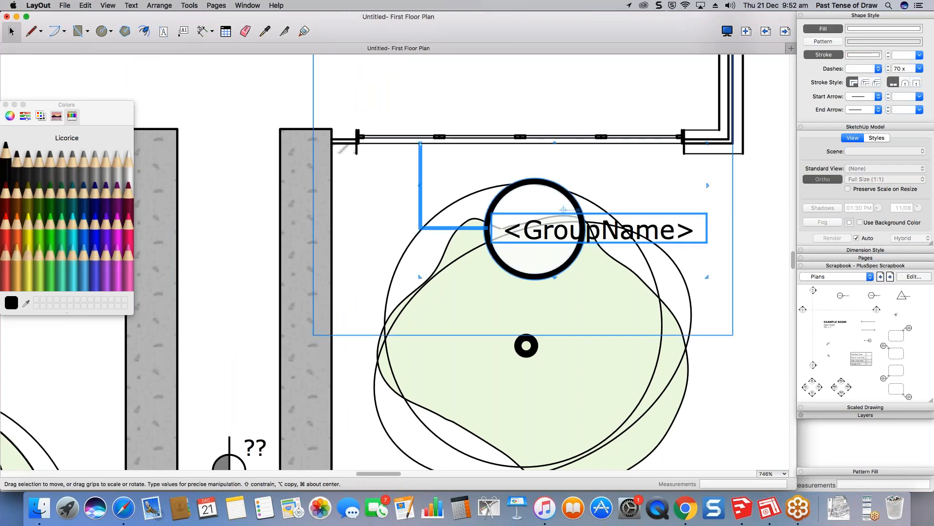
{"action": "double_click", "coordinate": [562, 194]}
{"action": "left_click", "coordinate": [433, 227]}
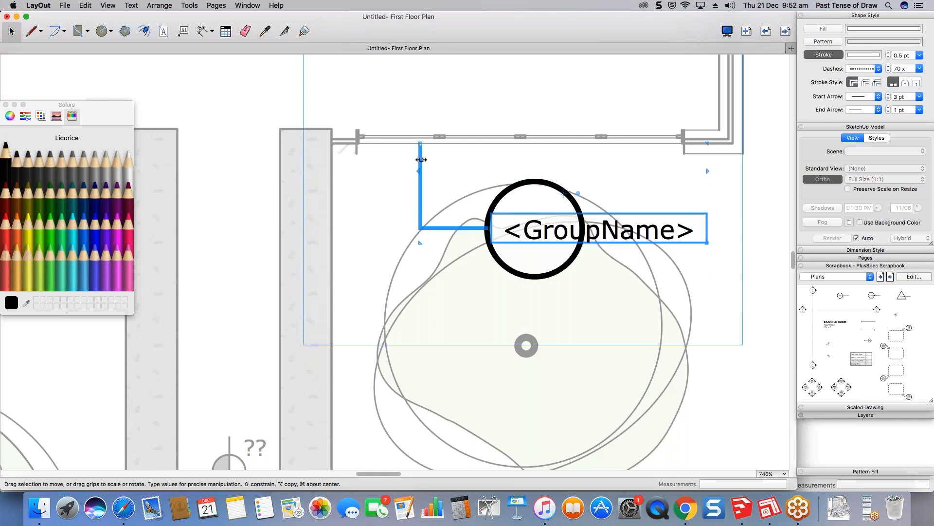
{"action": "left_click_drag", "start_coordinate": [421, 144], "coordinate": [497, 145]}
{"action": "key", "text": "Escape"}
{"action": "double_click", "coordinate": [421, 213]}
{"action": "mouse_move", "coordinate": [421, 142]}
{"action": "left_mouse_down"}
{"action": "mouse_move", "coordinate": [469, 140]}
{"action": "mouse_move", "coordinate": [440, 137]}
{"action": "left_mouse_up"}
{"action": "left_click", "coordinate": [482, 174]}
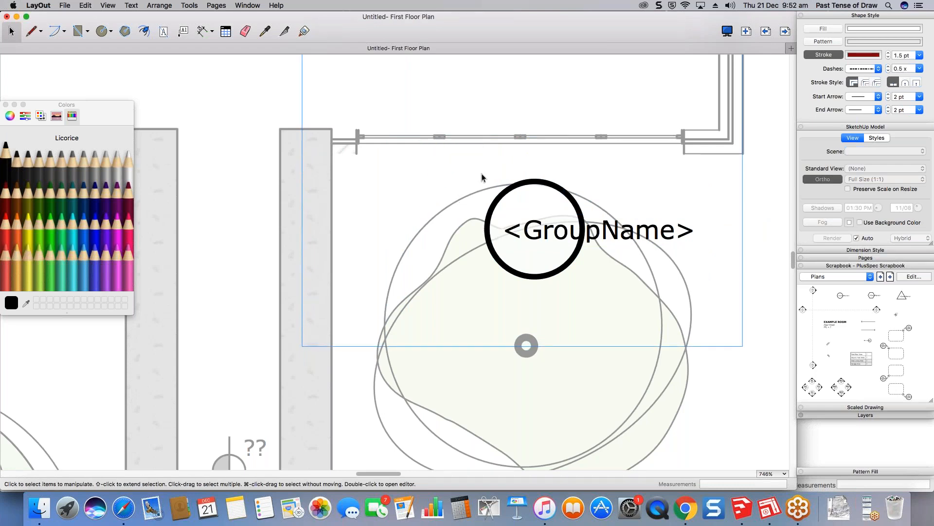
- Shift the <GroupName> tag's leader end left along the window onto its first glass panel and finish editing the tag
{"action": "left_click", "coordinate": [526, 228]}
{"action": "double_click", "coordinate": [436, 155]}
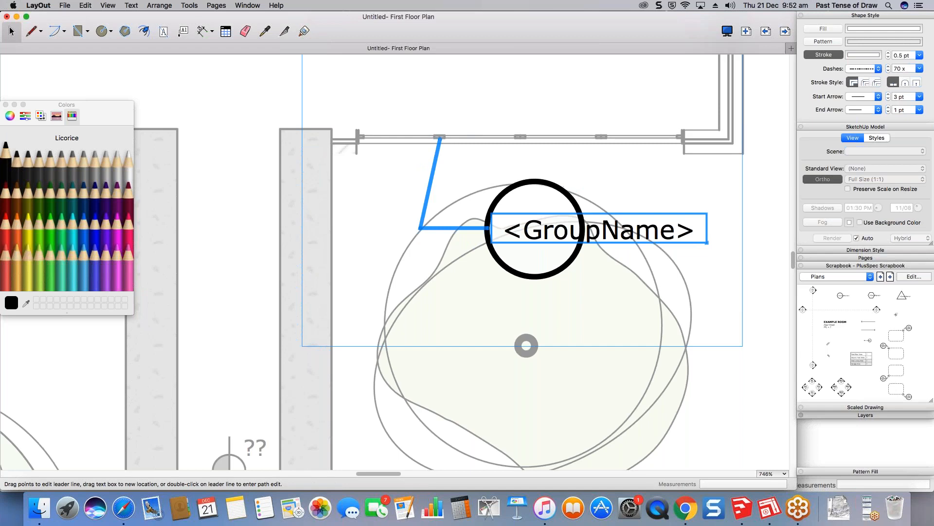
{"action": "mouse_move", "coordinate": [440, 138]}
{"action": "left_mouse_down"}
{"action": "mouse_move", "coordinate": [386, 137]}
{"action": "mouse_move", "coordinate": [415, 138]}
{"action": "left_mouse_up"}
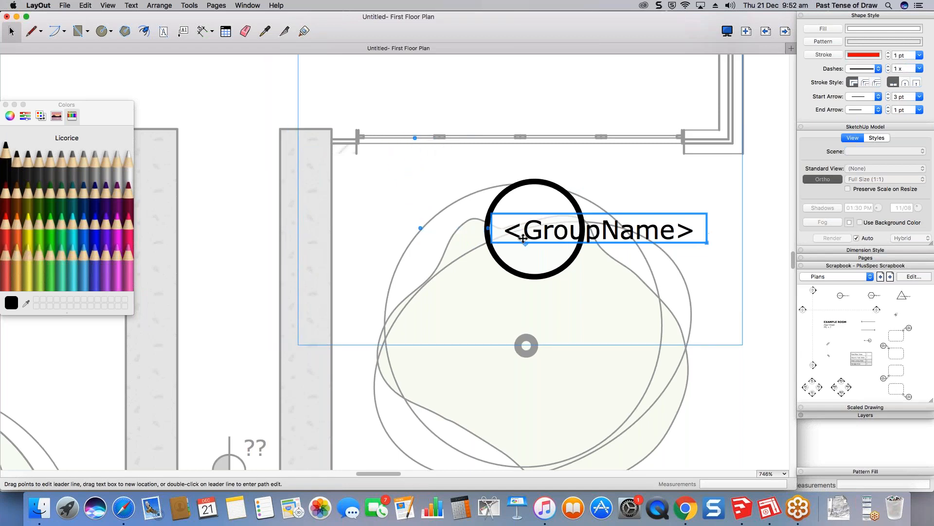
{"action": "key", "text": "Escape"}
{"action": "key", "text": "Escape"}
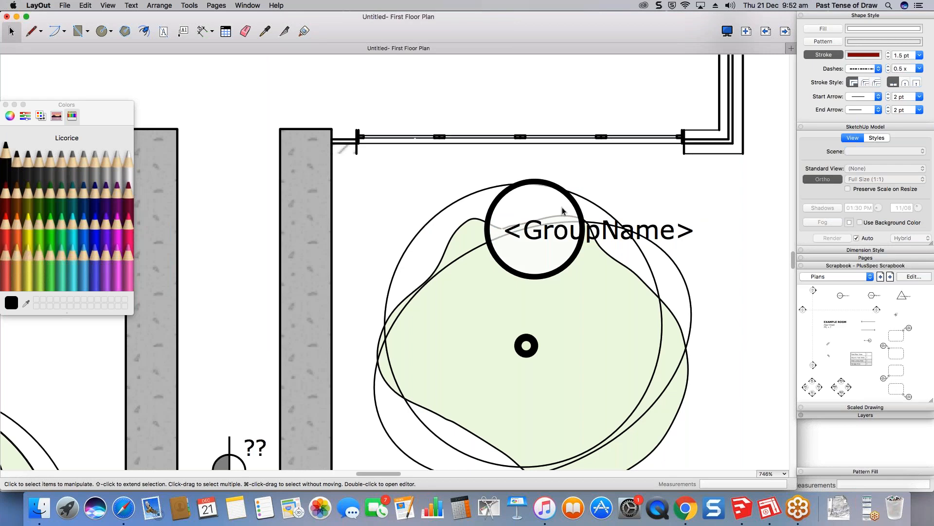
- Switch to the SketchUp model and show the All scene around the bifold door
{"action": "scroll", "coordinate": [562, 211], "scroll_direction": "down", "scroll_amount": 10}
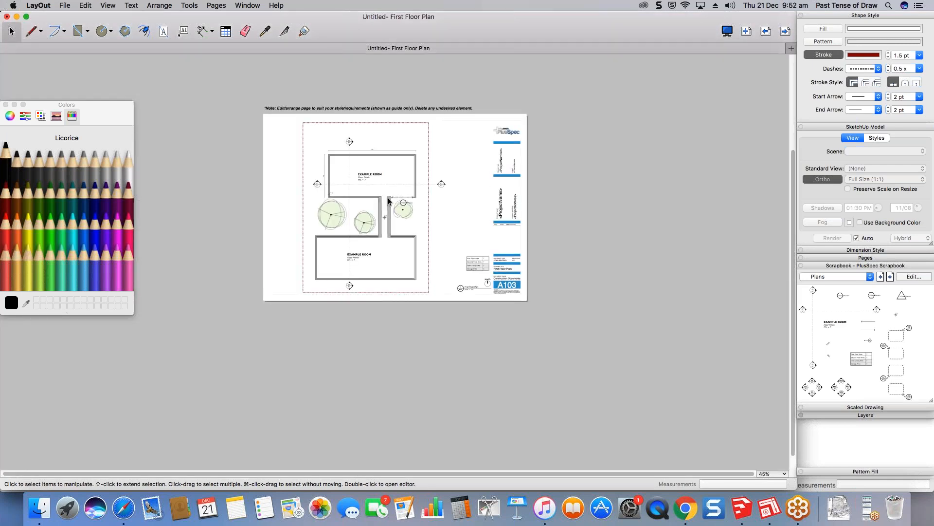
{"action": "scroll", "coordinate": [390, 201], "scroll_direction": "up", "scroll_amount": 10}
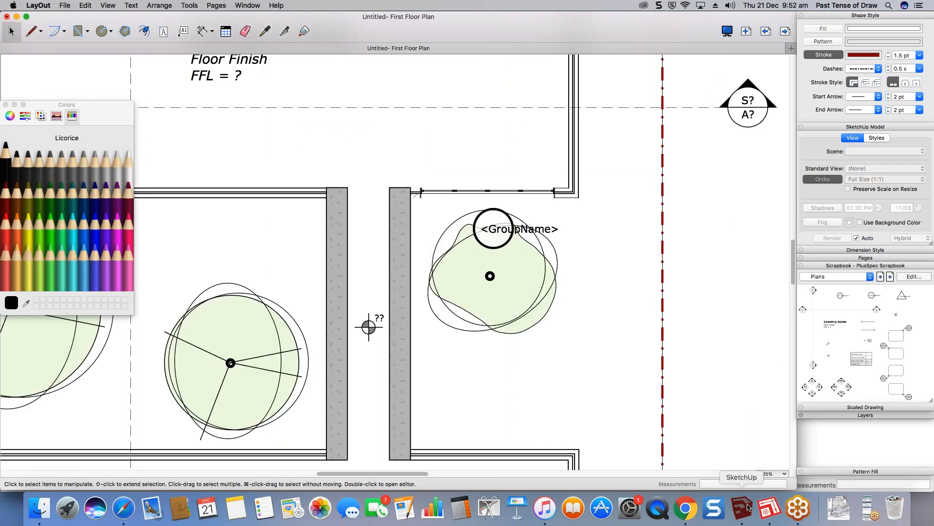
{"action": "left_click", "coordinate": [748, 507]}
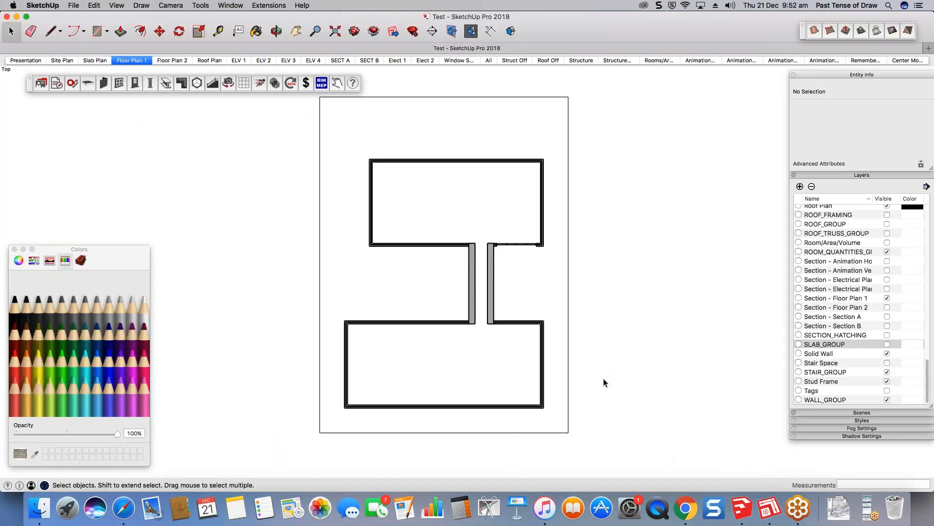
{"action": "left_click", "coordinate": [490, 61]}
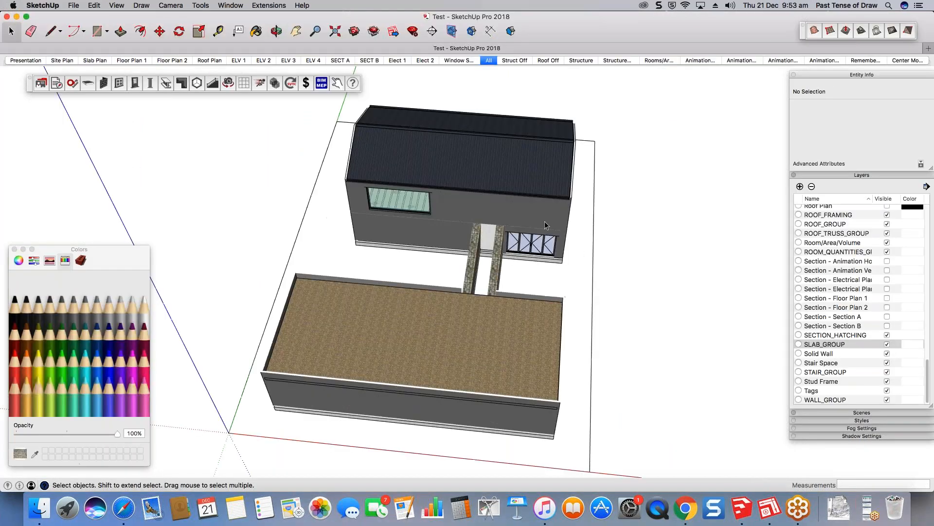
{"action": "scroll", "coordinate": [544, 221], "scroll_direction": "up", "scroll_amount": 4}
{"action": "scroll", "coordinate": [545, 221], "scroll_direction": "up", "scroll_amount": 1}
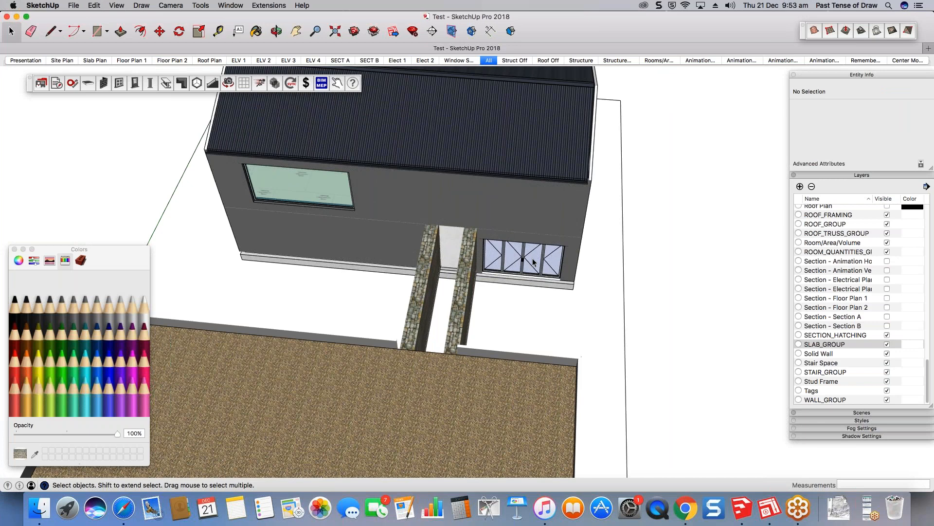
- Select the double bifold door component nested in the wall and set its instance name to D1
{"action": "double_click", "coordinate": [533, 262]}
{"action": "double_click", "coordinate": [533, 263]}
{"action": "scroll", "coordinate": [567, 251], "scroll_direction": "up", "scroll_amount": 3}
{"action": "left_click", "coordinate": [540, 263]}
{"action": "left_click", "coordinate": [881, 122]}
{"action": "type", "text": "D1"}
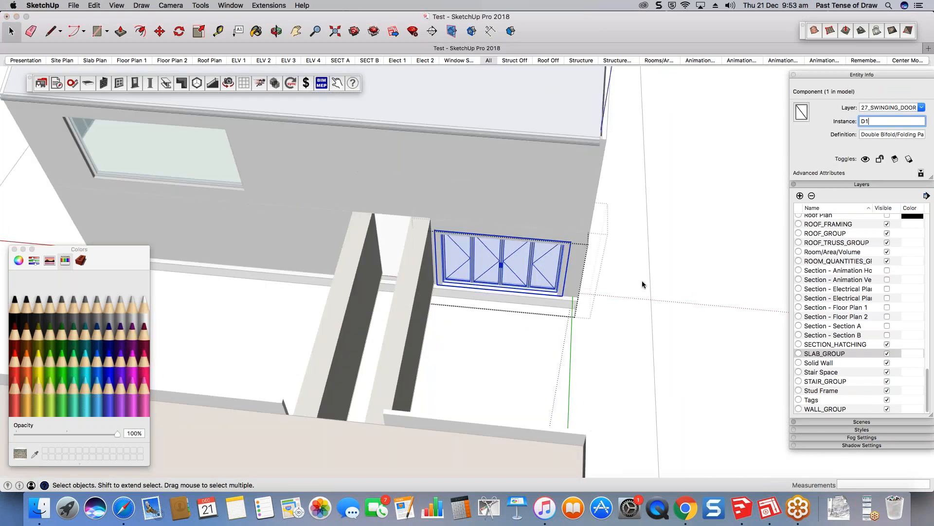
{"action": "left_click", "coordinate": [680, 270]}
{"action": "left_click", "coordinate": [680, 270]}
- Save the SketchUp model, then return to LayOut and update the floor plan viewport's model reference
{"action": "left_click", "coordinate": [74, 6]}
{"action": "left_click", "coordinate": [81, 61]}
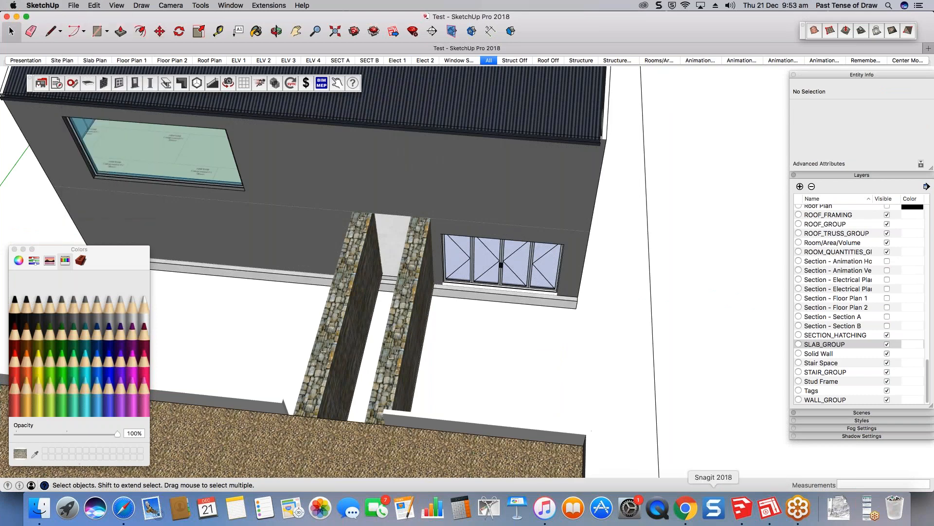
{"action": "left_click", "coordinate": [769, 507]}
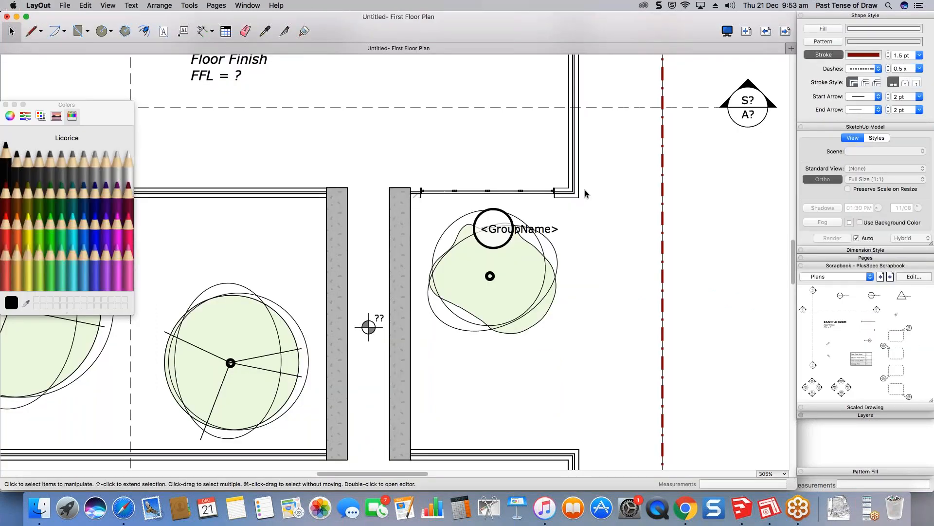
{"action": "right_click", "coordinate": [571, 184]}
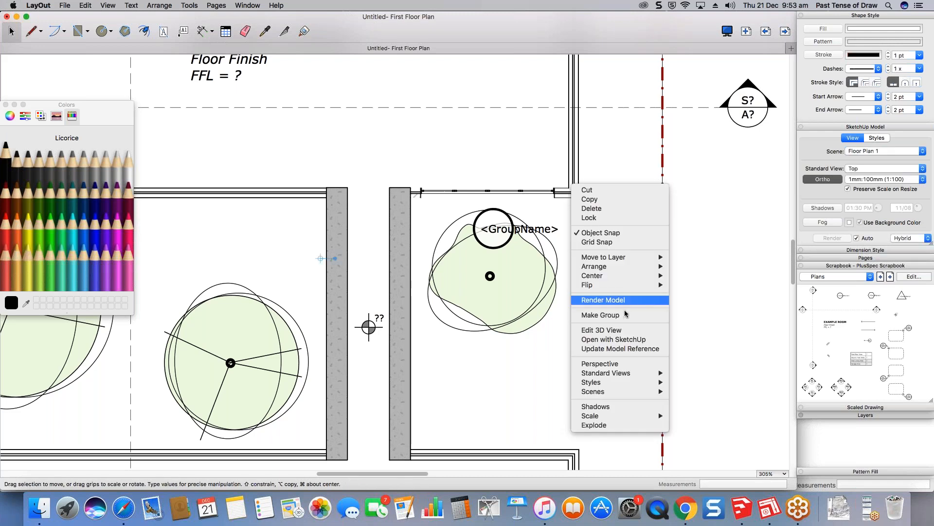
{"action": "key", "text": "Return"}
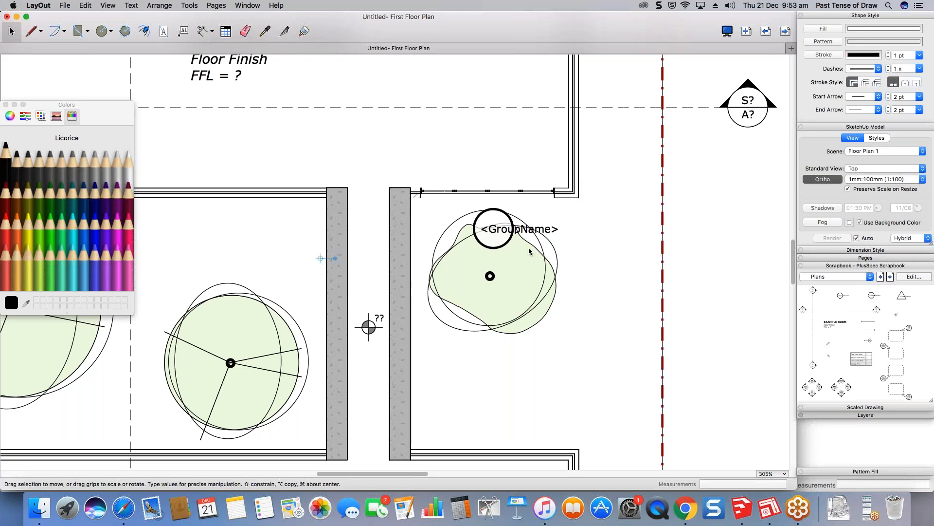
{"action": "left_click", "coordinate": [715, 252]}
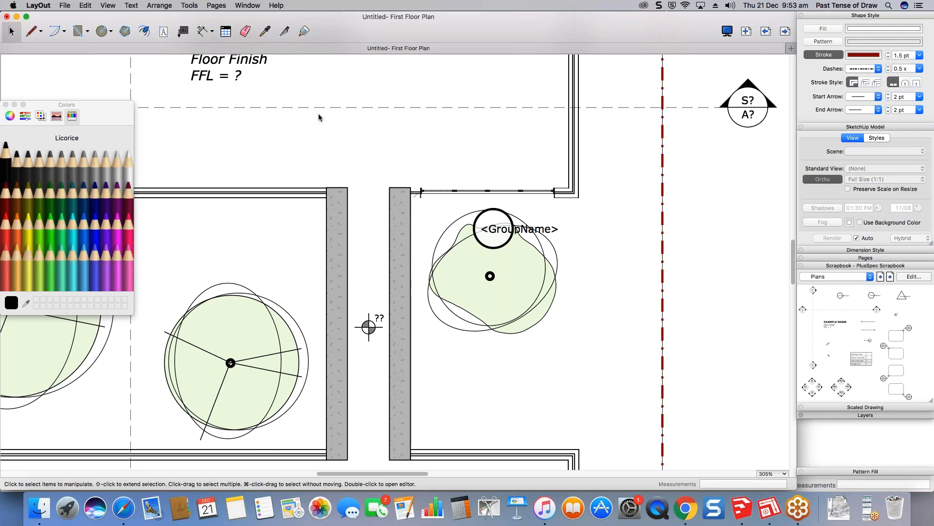
- Label the bifold door with a leader running outside the plan, using the component instance name of the D1 entity
{"action": "left_click", "coordinate": [518, 192]}
{"action": "left_click", "coordinate": [708, 271]}
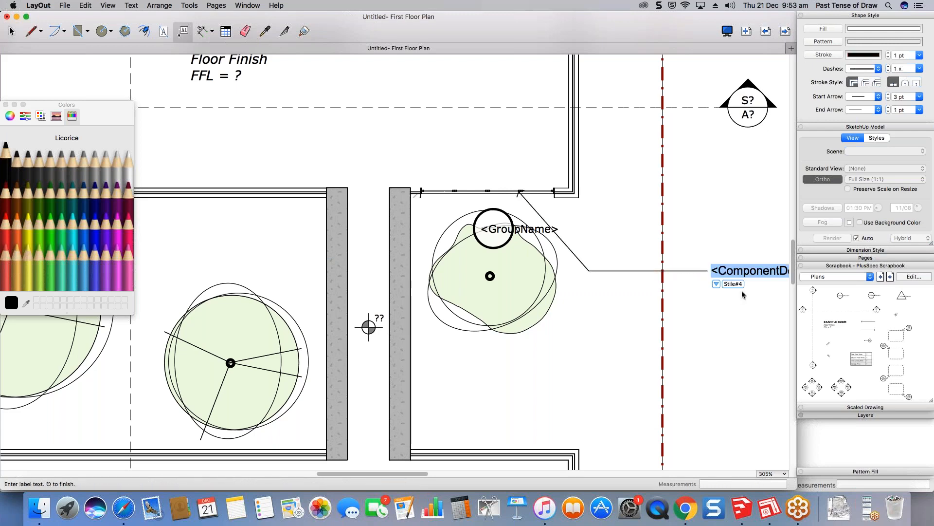
{"action": "left_click", "coordinate": [717, 284]}
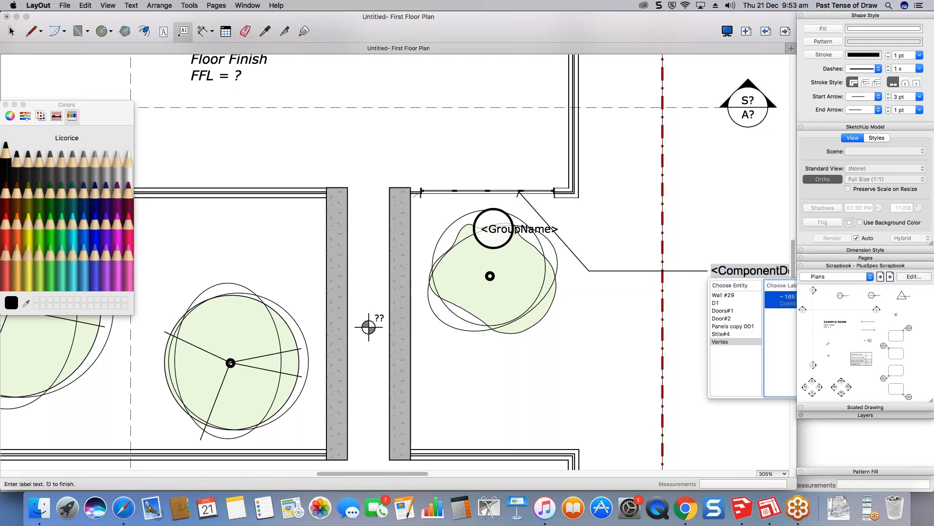
{"action": "left_click", "coordinate": [721, 303]}
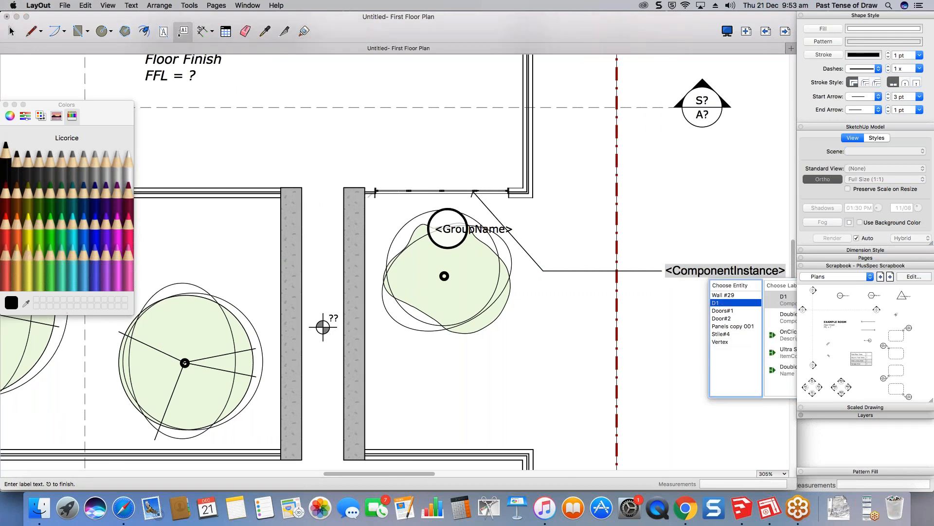
{"action": "left_click", "coordinate": [784, 299]}
{"action": "left_click", "coordinate": [726, 219]}
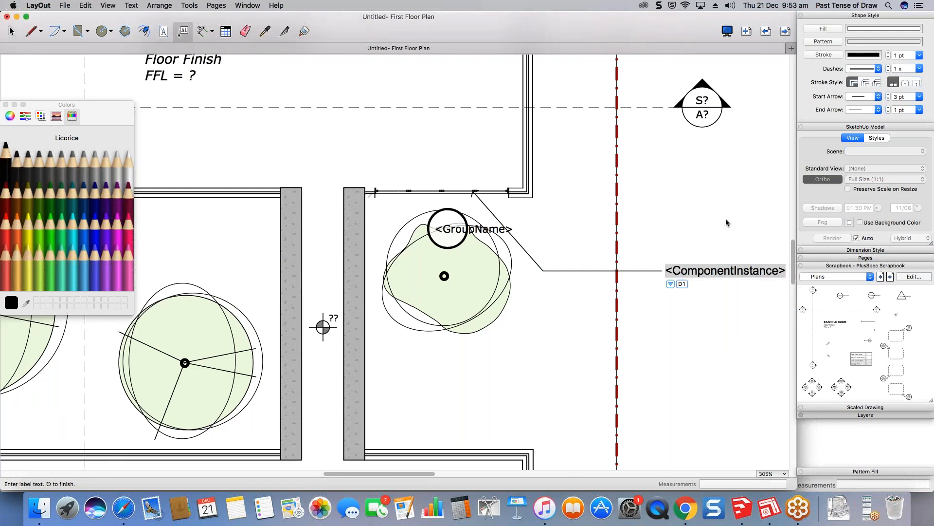
{"action": "key", "text": "Escape"}
{"action": "key", "text": "space"}
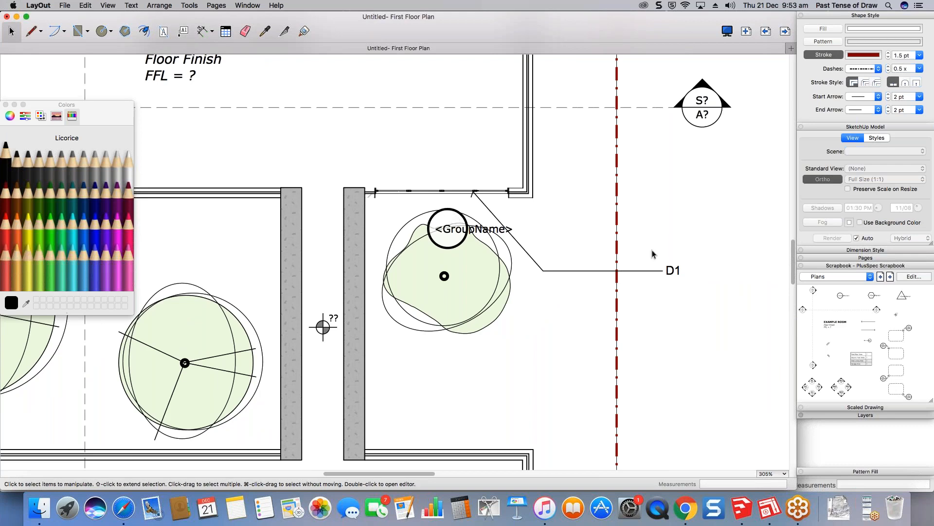
- Place a hexagonal group-name tag beside the upper room's left wall
{"action": "scroll", "coordinate": [652, 254], "scroll_direction": "down", "scroll_amount": 4}
{"action": "middle_click_drag", "start_coordinate": [523, 246], "coordinate": [623, 261]}
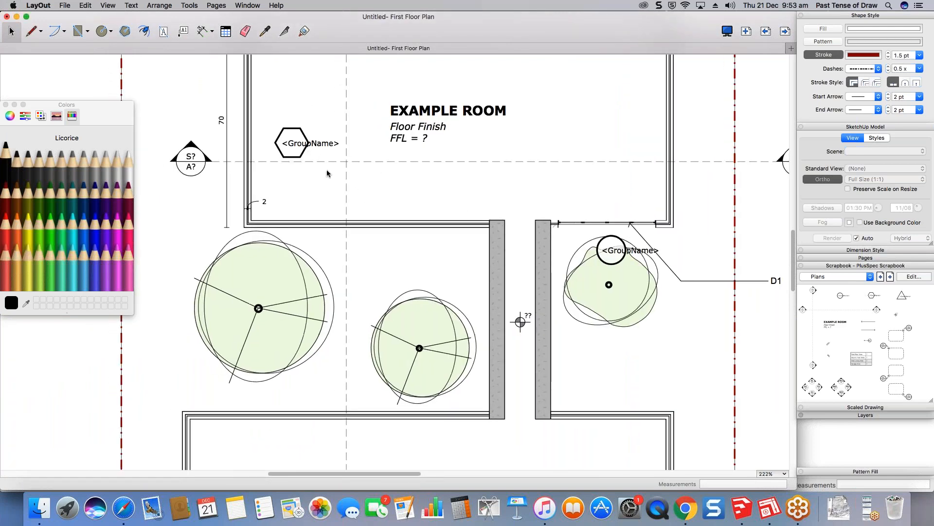
{"action": "left_click", "coordinate": [280, 135]}
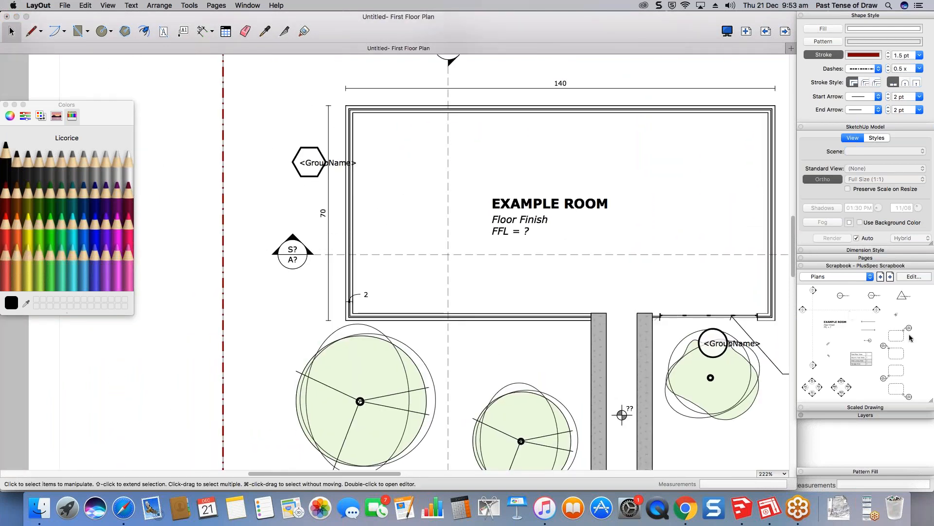
- Place a dashed-box detail callout from the Plans scrapbook at the upper room's top-right corner
{"action": "left_click", "coordinate": [903, 337]}
{"action": "mouse_move", "coordinate": [670, 173]}
{"action": "middle_mouse_down"}
{"action": "mouse_move", "coordinate": [574, 194]}
{"action": "mouse_move", "coordinate": [544, 188]}
{"action": "middle_mouse_up"}
{"action": "left_click", "coordinate": [687, 122]}
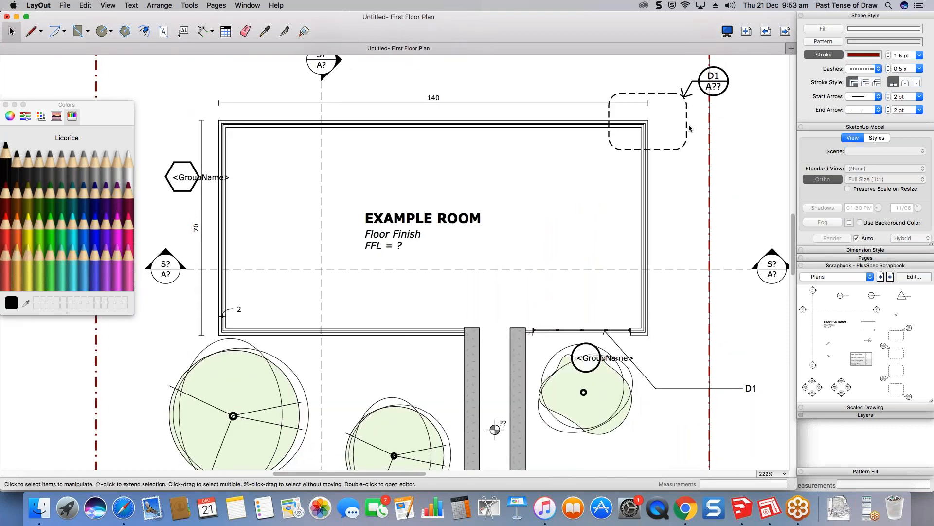
- Edit the detail callout group and stretch its dashed box down past the upper room's lower wall
{"action": "scroll", "coordinate": [356, 321], "scroll_direction": "down", "scroll_amount": 7}
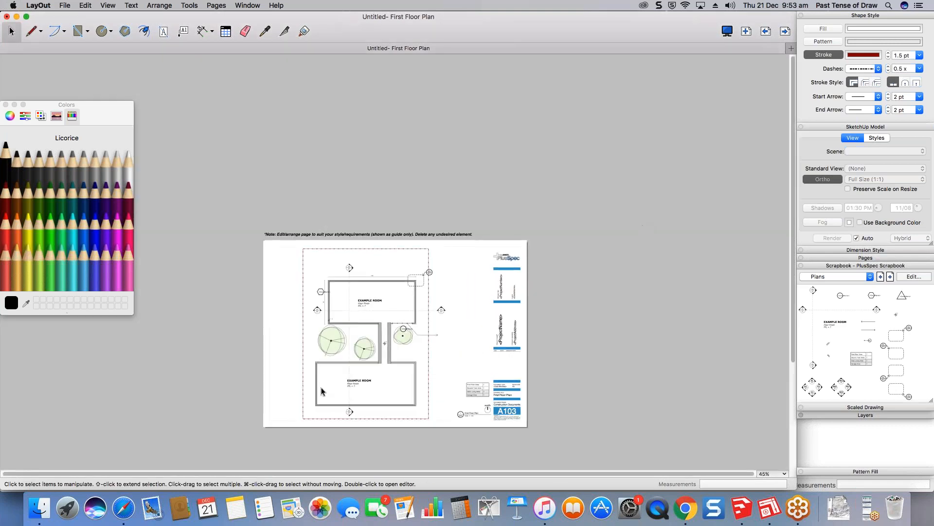
{"action": "scroll", "coordinate": [321, 390], "scroll_direction": "up", "scroll_amount": 2}
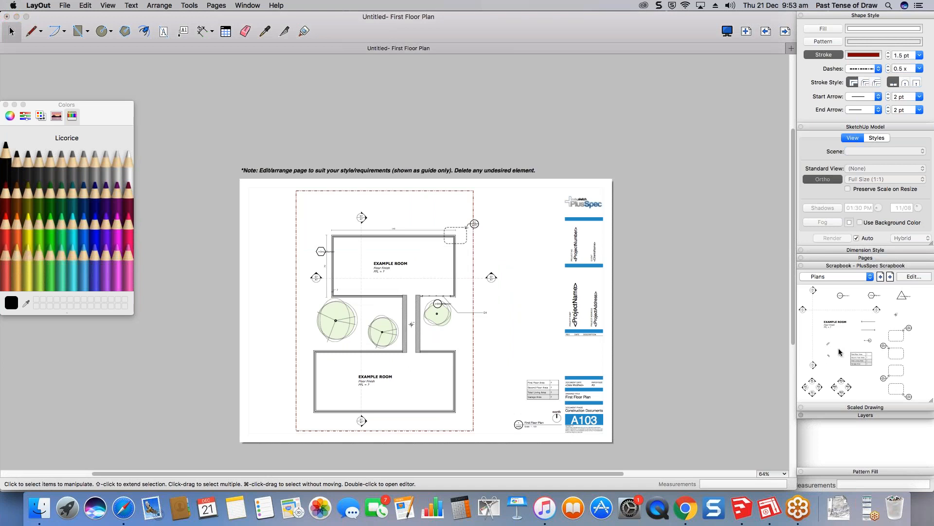
{"action": "middle_click_drag", "start_coordinate": [492, 366], "coordinate": [548, 357]}
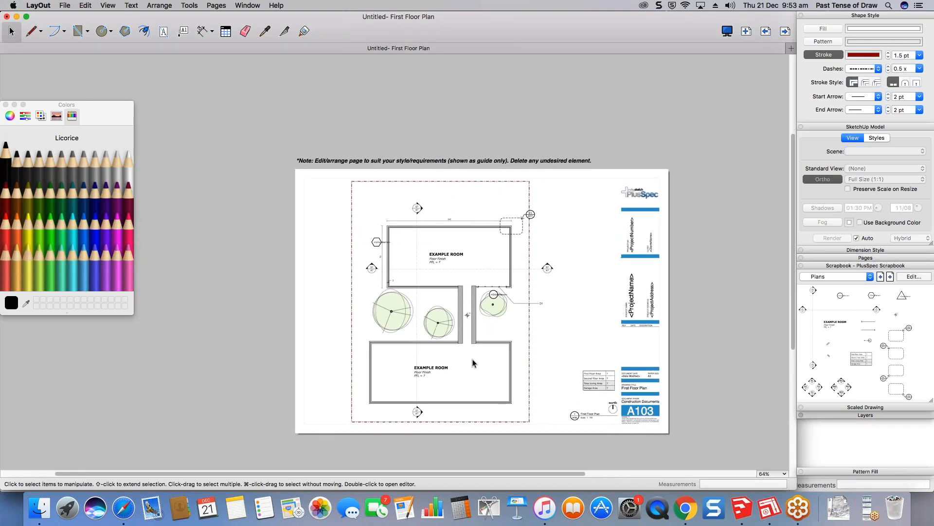
{"action": "scroll", "coordinate": [473, 363], "scroll_direction": "up", "scroll_amount": 2}
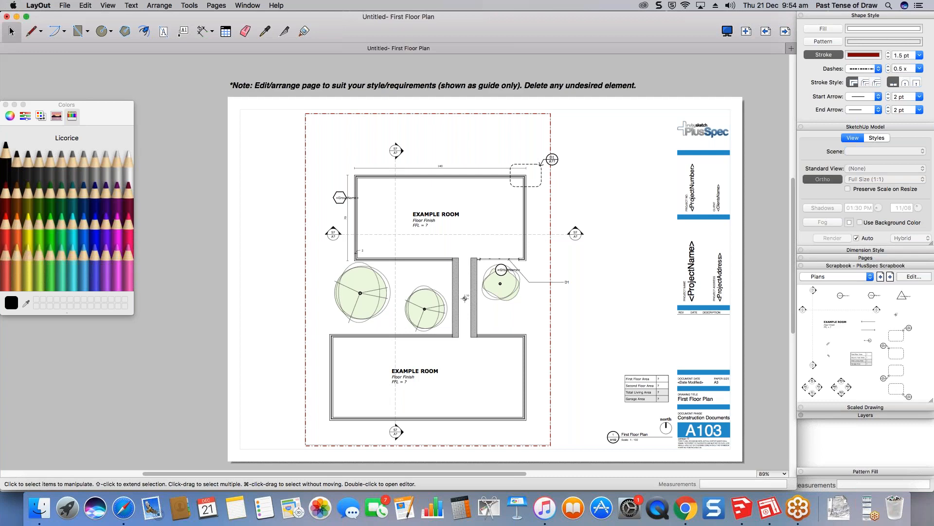
{"action": "left_click", "coordinate": [539, 183]}
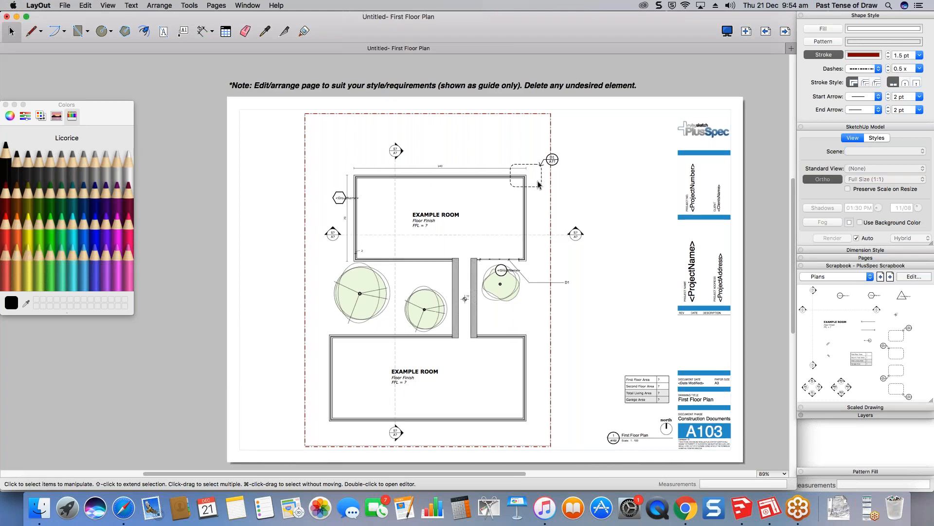
{"action": "scroll", "coordinate": [496, 176], "scroll_direction": "up", "scroll_amount": 3}
{"action": "double_click", "coordinate": [528, 190]}
{"action": "left_click", "coordinate": [527, 190]}
{"action": "left_click_drag", "start_coordinate": [524, 194], "coordinate": [526, 321]}
{"action": "left_click", "coordinate": [660, 229]}
- Narrow the callout's dashed box around the upper room's right wall by moving its left edge inward
{"action": "left_click", "coordinate": [494, 210]}
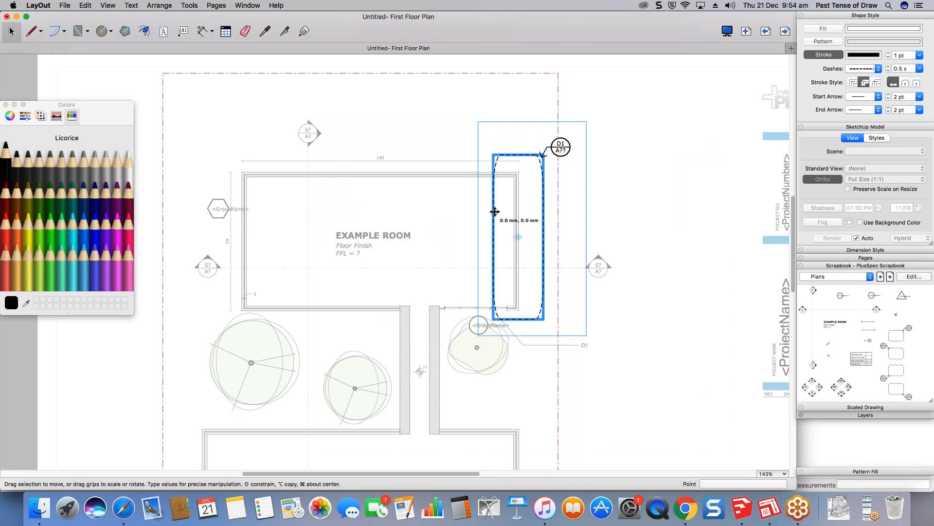
{"action": "left_click_drag", "start_coordinate": [493, 213], "coordinate": [504, 213]}
{"action": "left_click", "coordinate": [528, 159]}
{"action": "left_click", "coordinate": [528, 155]}
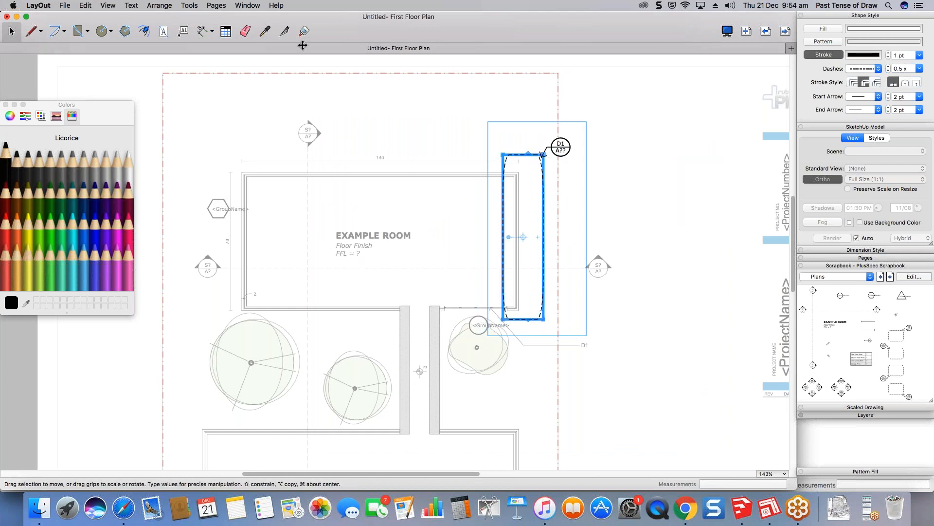
{"action": "left_click", "coordinate": [88, 31]}
{"action": "left_click", "coordinate": [116, 47]}
{"action": "key", "text": "space"}
- Set the dashed box's stroke corner style to mitred and leave the callout group
{"action": "left_click", "coordinate": [543, 195]}
{"action": "left_click", "coordinate": [854, 83]}
{"action": "left_click", "coordinate": [626, 179]}
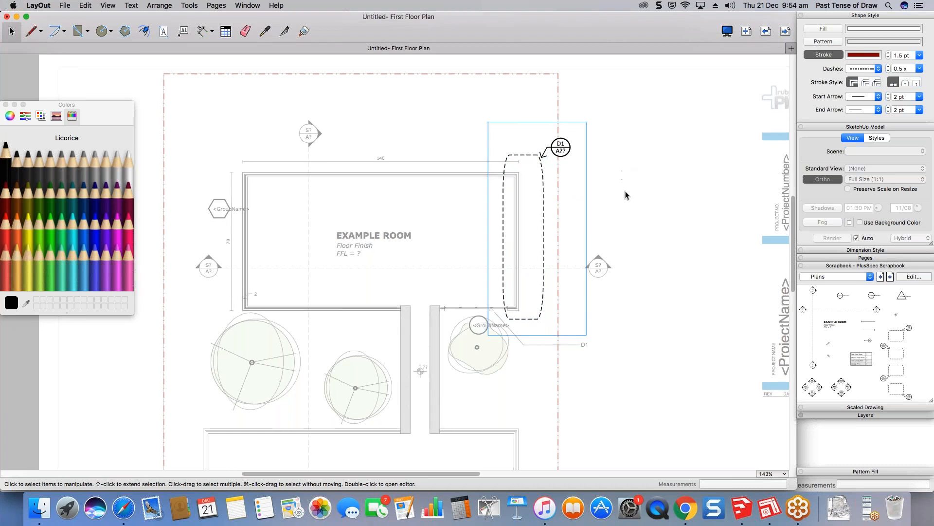
{"action": "scroll", "coordinate": [626, 195], "scroll_direction": "down", "scroll_amount": 5}
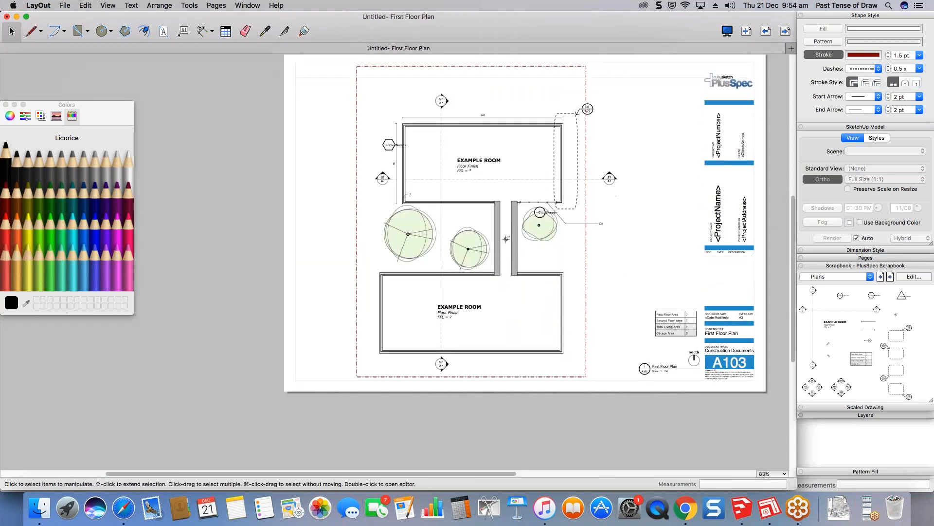
{"action": "middle_click_drag", "start_coordinate": [603, 241], "coordinate": [593, 260]}
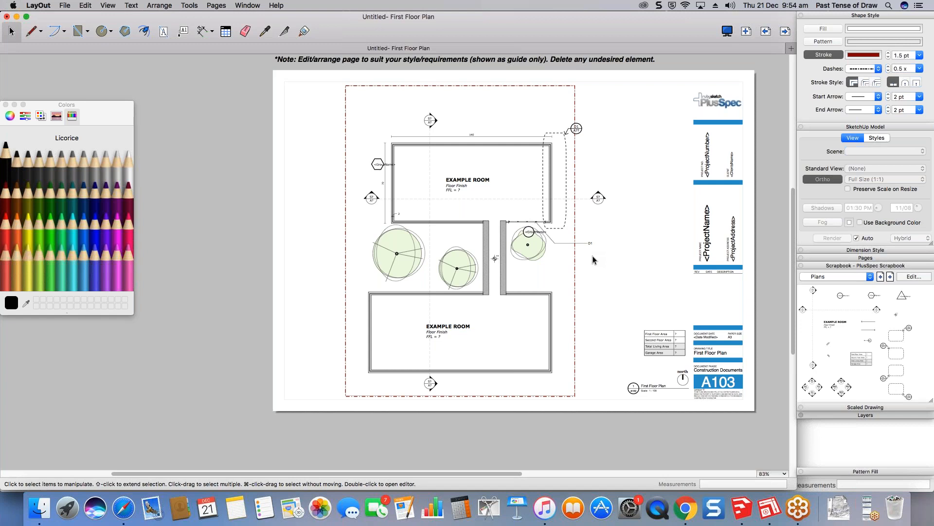
- Look through the Second Floor Plan and Roof Plan pages, then go back to the Second Floor Plan
{"action": "left_click", "coordinate": [847, 266]}
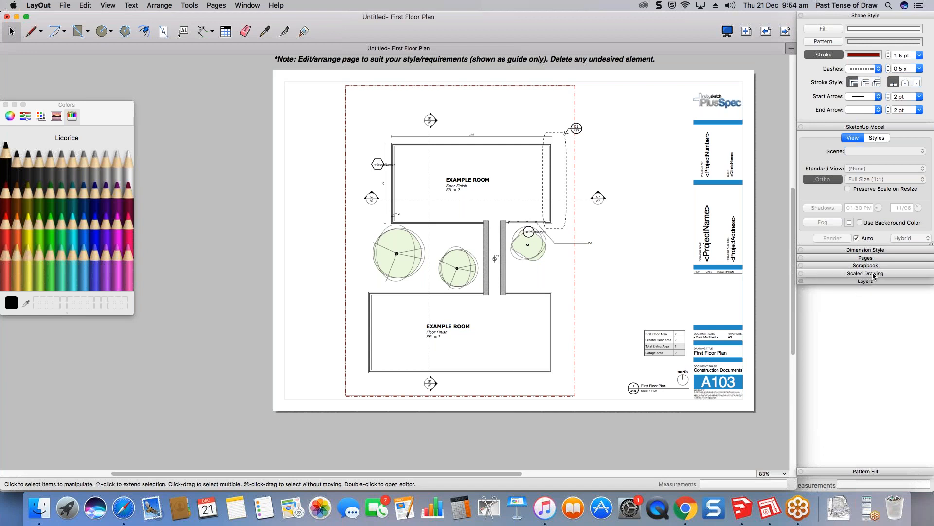
{"action": "left_click", "coordinate": [866, 259]}
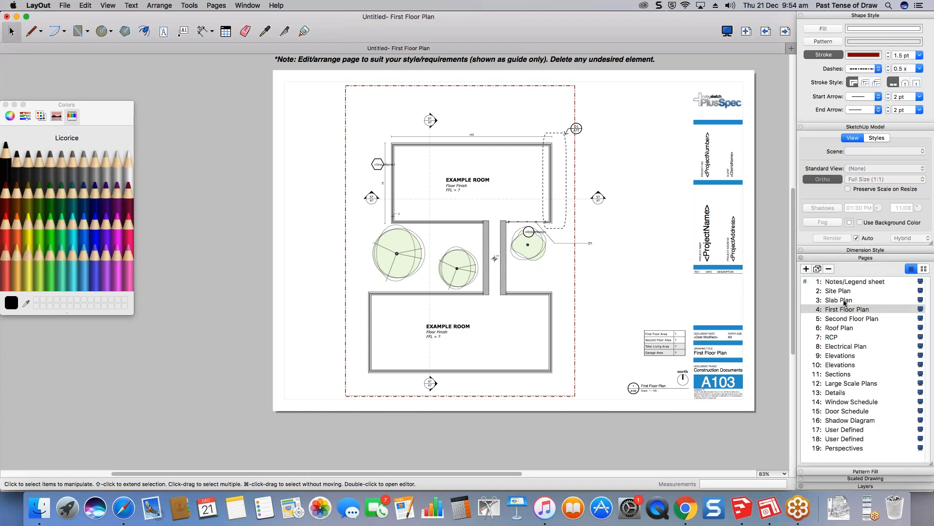
{"action": "left_click", "coordinate": [847, 318]}
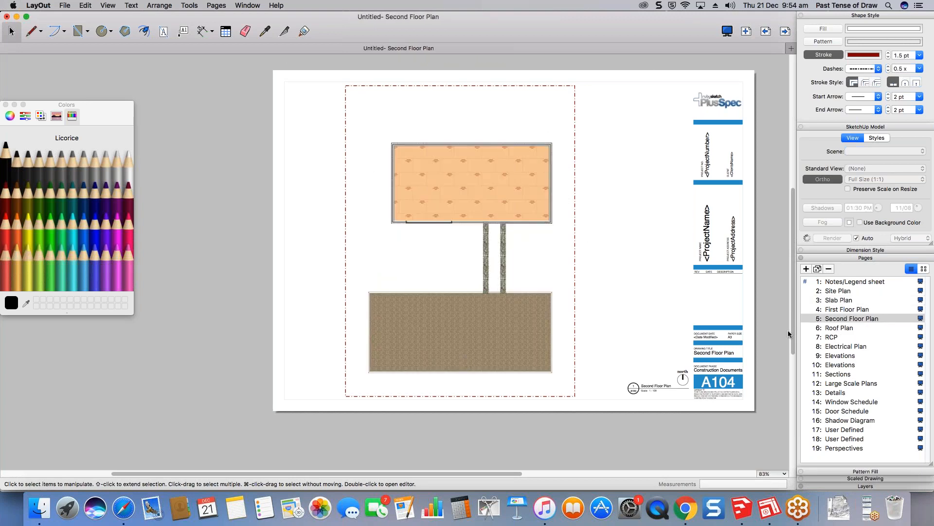
{"action": "left_click", "coordinate": [828, 327]}
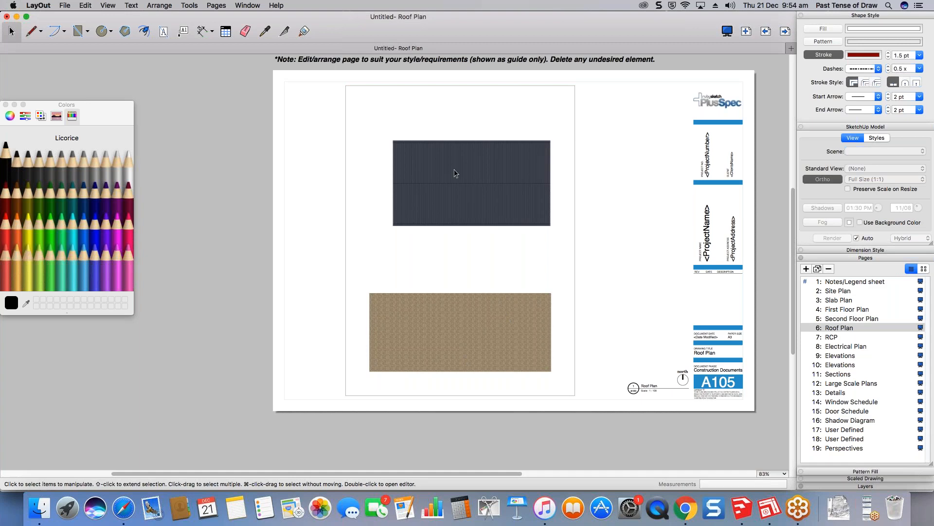
{"action": "key", "text": "Page_Up"}
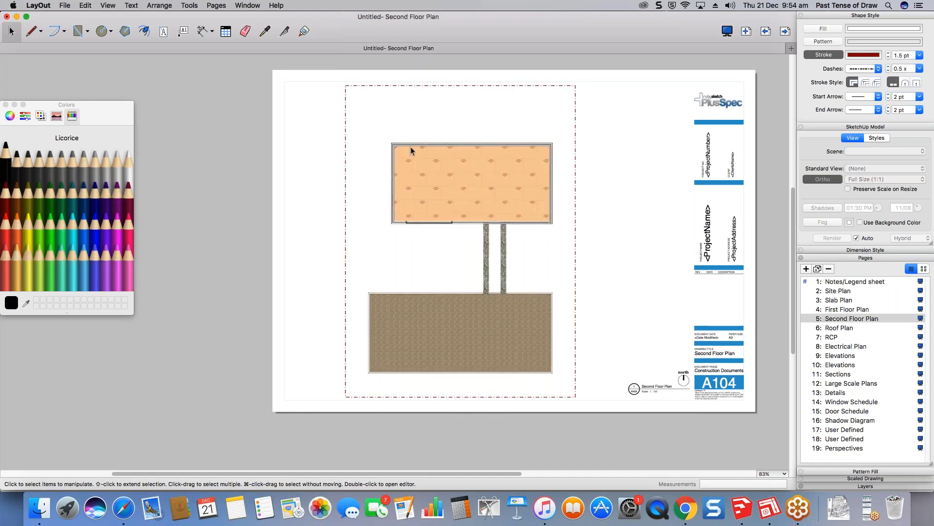
- Make LW the active layer and set the stroke colour to Licorice black
{"action": "scroll", "coordinate": [410, 147], "scroll_direction": "up", "scroll_amount": 5}
{"action": "left_click", "coordinate": [870, 281]}
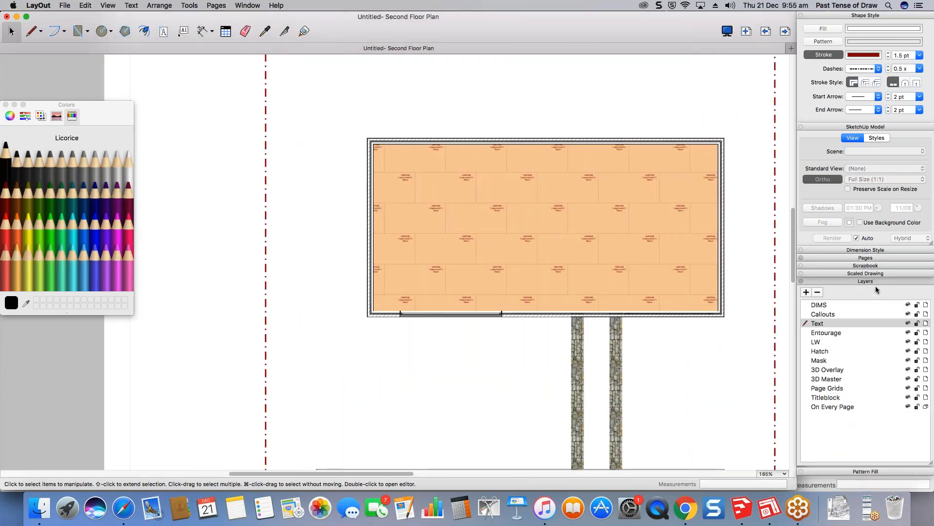
{"action": "left_click", "coordinate": [830, 342]}
{"action": "left_click", "coordinate": [873, 55]}
{"action": "left_click", "coordinate": [6, 164]}
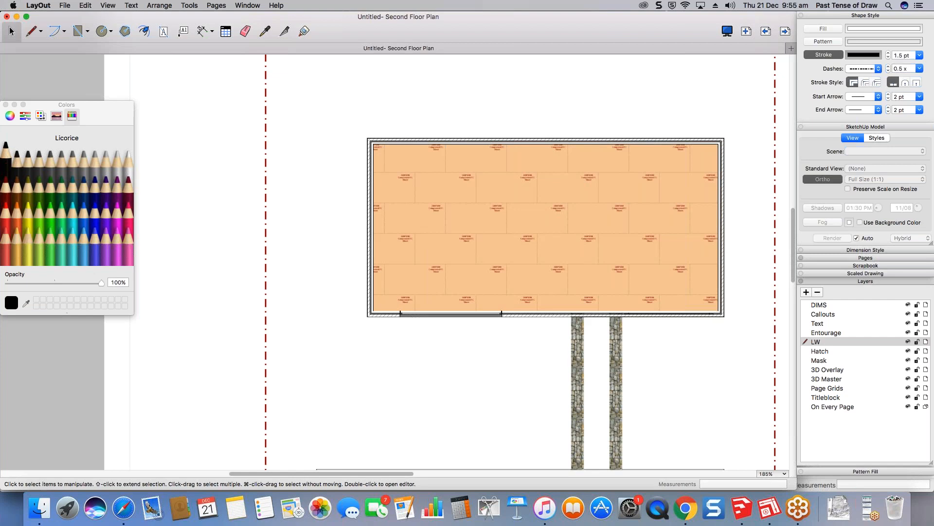
- Set the stroke's dash scale to 0.25 x and its width to 0.8 pt
{"action": "left_click", "coordinate": [878, 69]}
{"action": "left_click", "coordinate": [869, 57]}
{"action": "left_click", "coordinate": [920, 69]}
{"action": "scroll", "coordinate": [905, 87], "scroll_direction": "up", "scroll_amount": 1}
{"action": "left_click", "coordinate": [905, 79]}
{"action": "left_click", "coordinate": [919, 57]}
{"action": "left_click", "coordinate": [904, 99]}
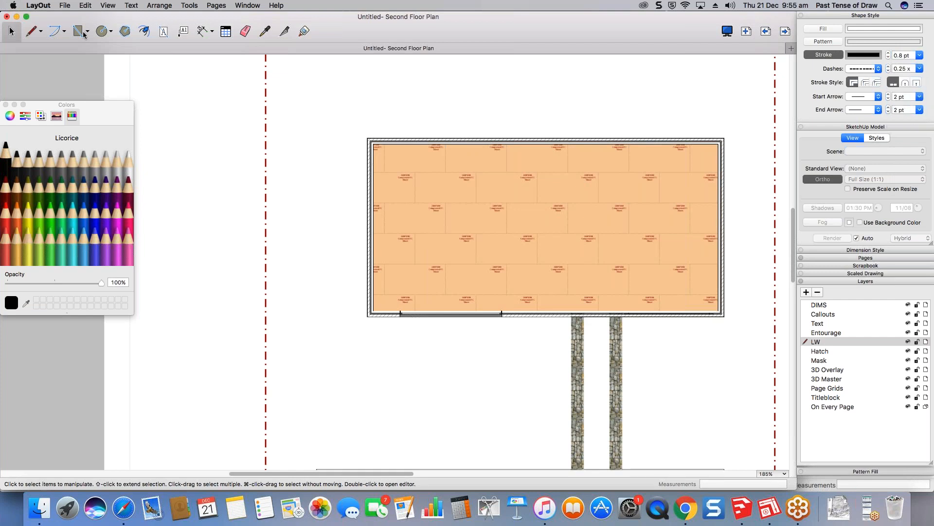
- Draw a dashed rectangle along the upper room's wall line on the Second Floor Plan
{"action": "key", "text": "r"}
{"action": "left_click", "coordinate": [372, 141]}
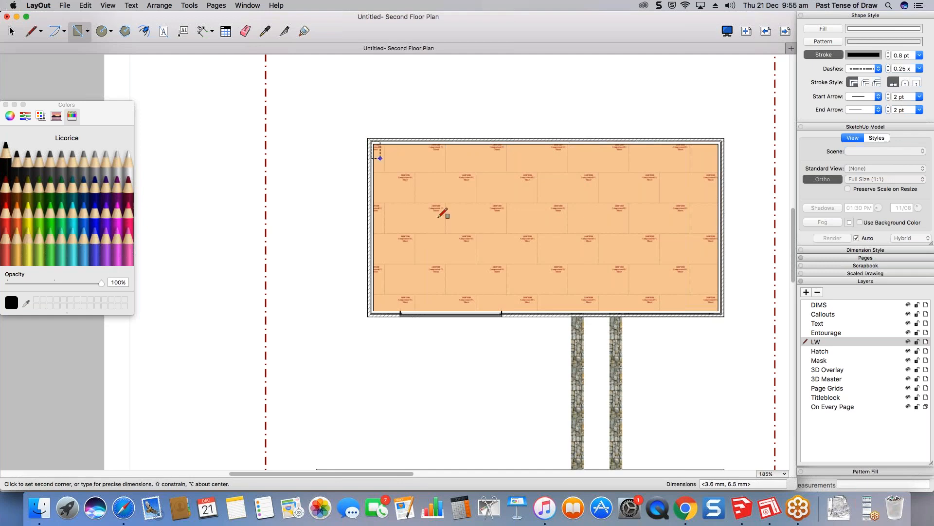
{"action": "scroll", "coordinate": [729, 307], "scroll_direction": "up", "scroll_amount": 3}
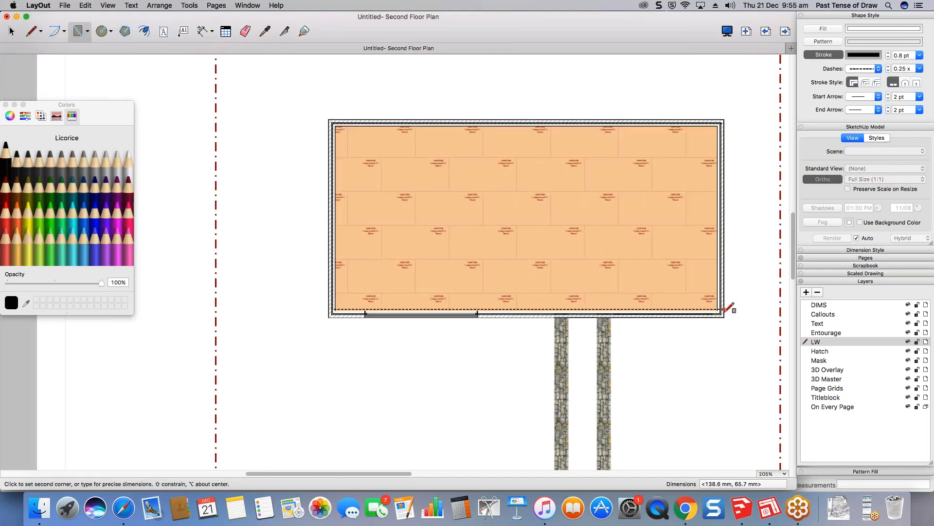
{"action": "key", "text": "space"}
- Cut the dashed wall rectangle from the Second Floor Plan and paste it in place over the upper roof on the Roof Plan page
{"action": "left_click", "coordinate": [720, 300]}
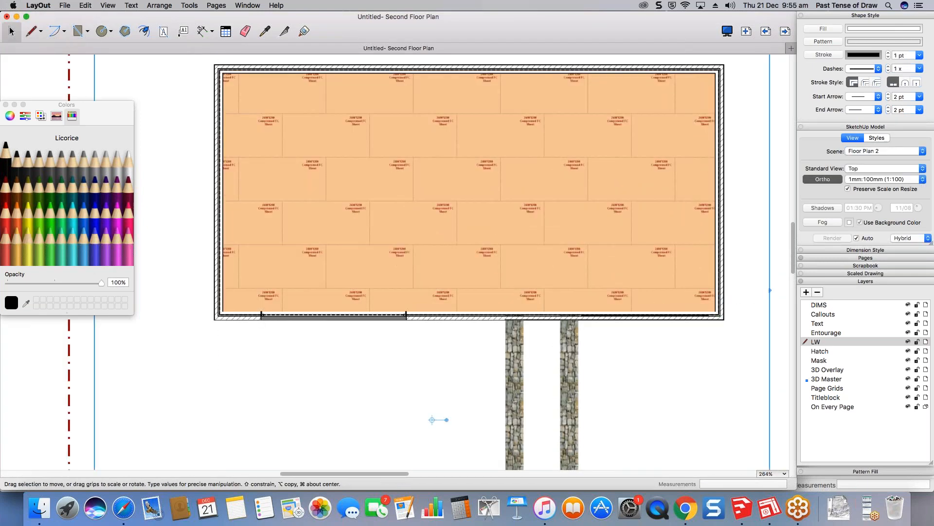
{"action": "left_click", "coordinate": [720, 292]}
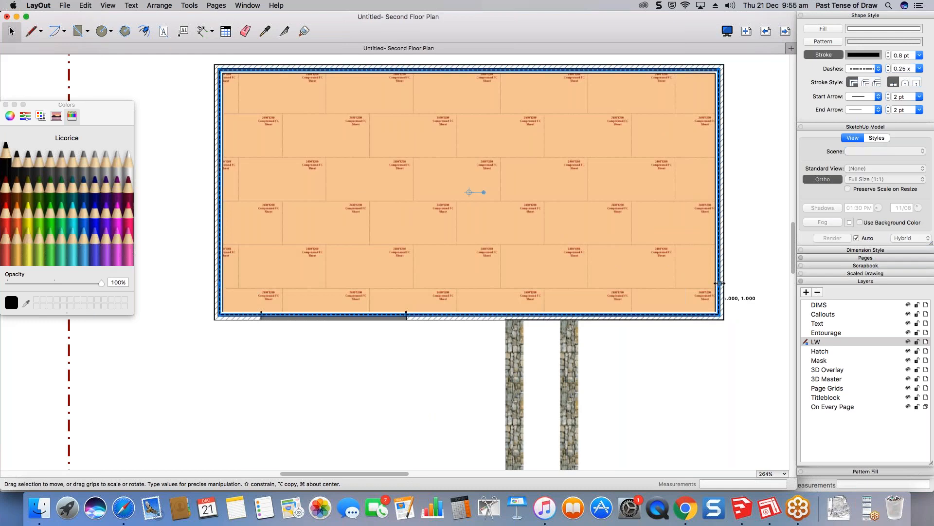
{"action": "key", "text": "Delete"}
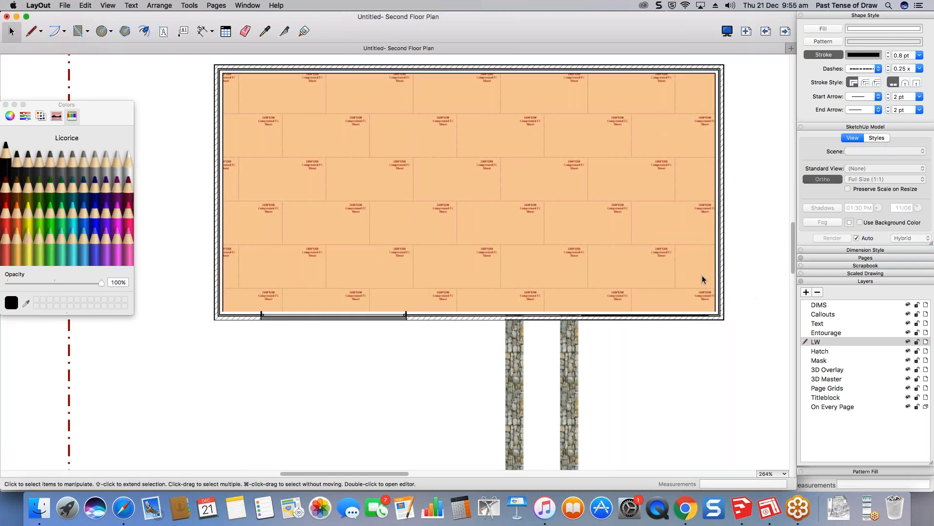
{"action": "left_click", "coordinate": [864, 258]}
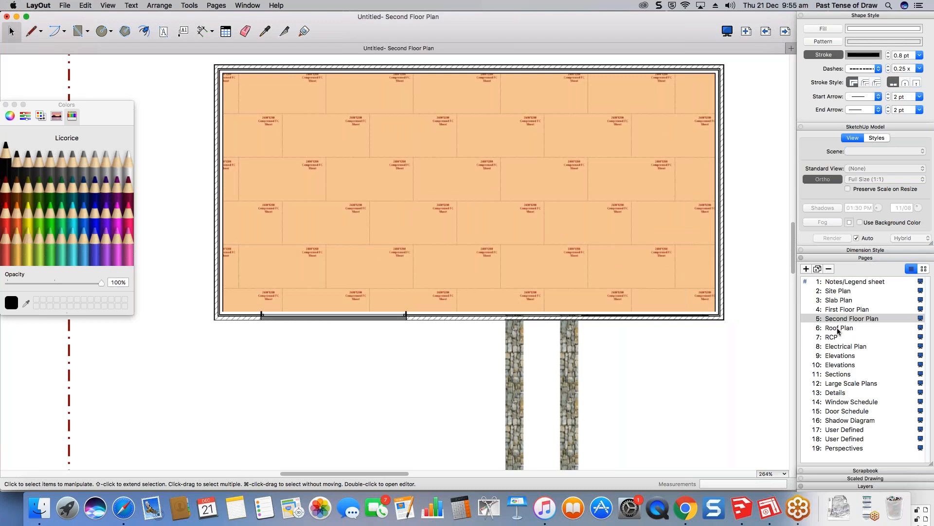
{"action": "left_click", "coordinate": [839, 329]}
{"action": "left_click", "coordinate": [547, 273]}
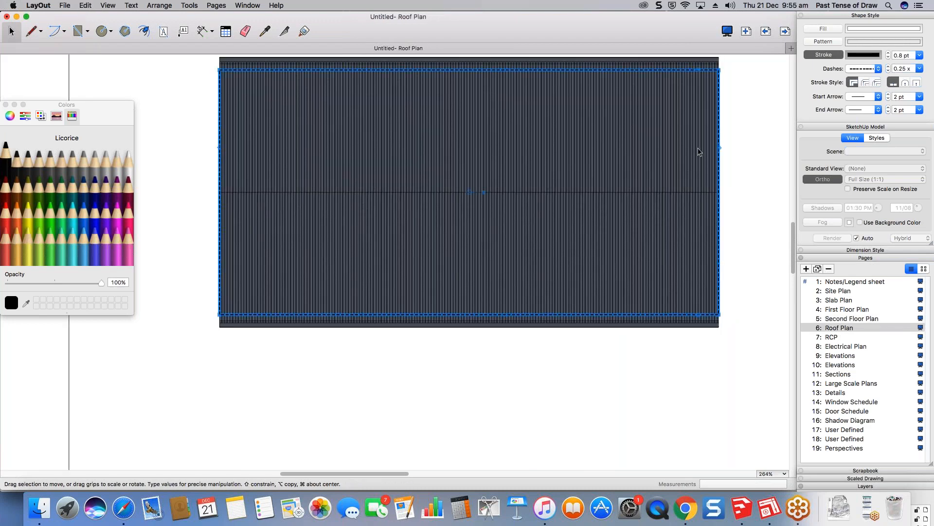
- Change the dashed rectangle's stroke colour to Snow on the Roof Plan and deselect it
{"action": "scroll", "coordinate": [700, 153], "scroll_direction": "down", "scroll_amount": 1}
{"action": "left_click", "coordinate": [864, 56]}
{"action": "left_click", "coordinate": [864, 56]}
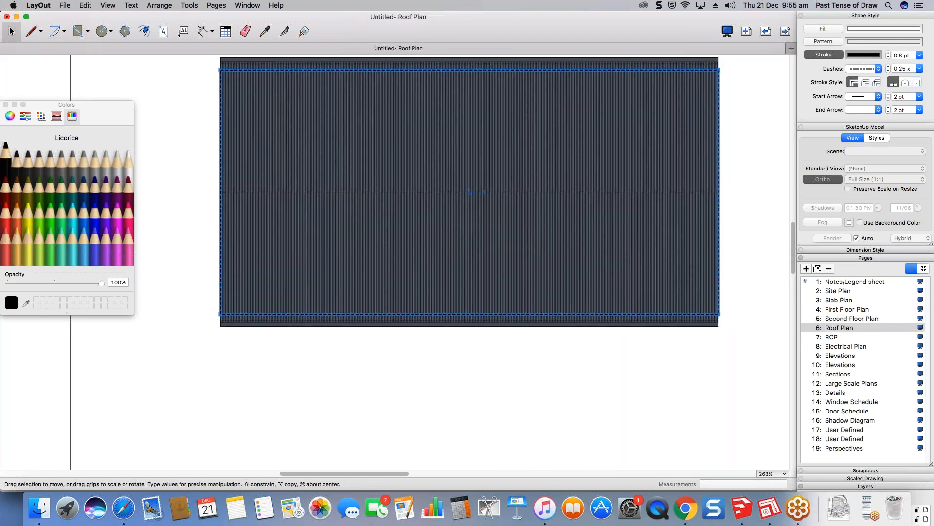
{"action": "left_click", "coordinate": [127, 165]}
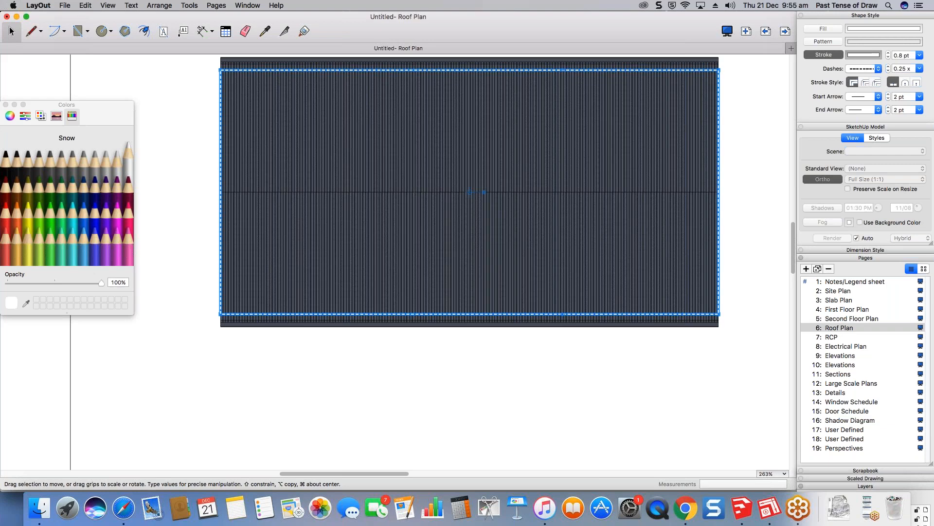
{"action": "left_click", "coordinate": [336, 236]}
{"action": "scroll", "coordinate": [336, 237], "scroll_direction": "down", "scroll_amount": 1}
{"action": "scroll", "coordinate": [337, 233], "scroll_direction": "down", "scroll_amount": 1}
{"action": "scroll", "coordinate": [370, 237], "scroll_direction": "down", "scroll_amount": 1}
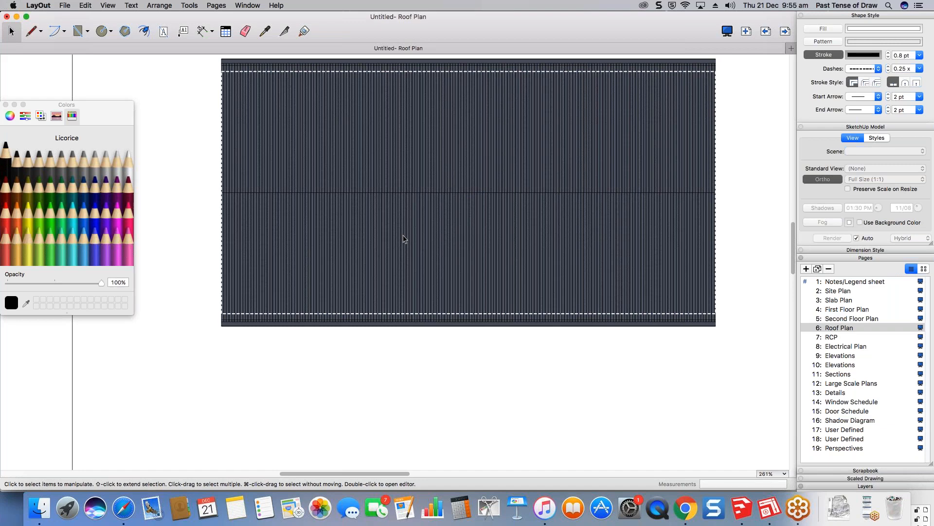
{"action": "scroll", "coordinate": [467, 141], "scroll_direction": "down", "scroll_amount": 10}
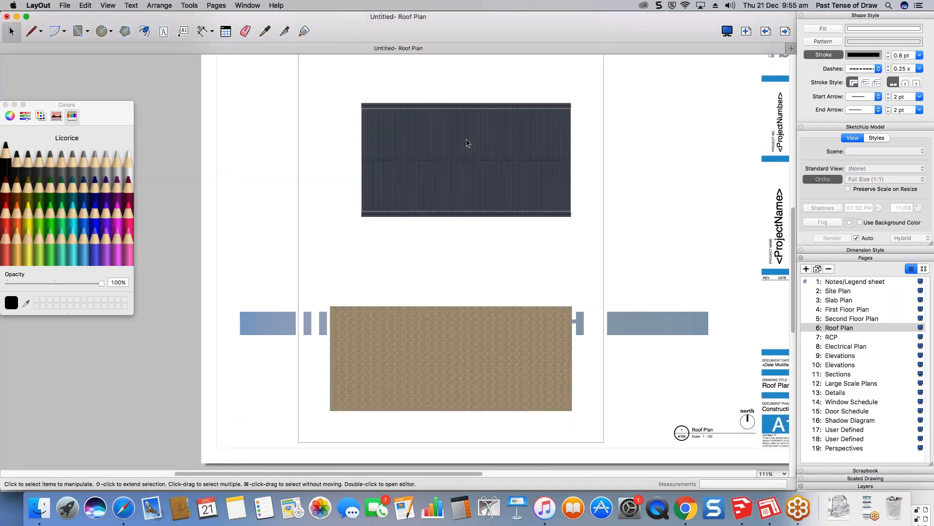
{"action": "scroll", "coordinate": [467, 142], "scroll_direction": "up", "scroll_amount": 2}
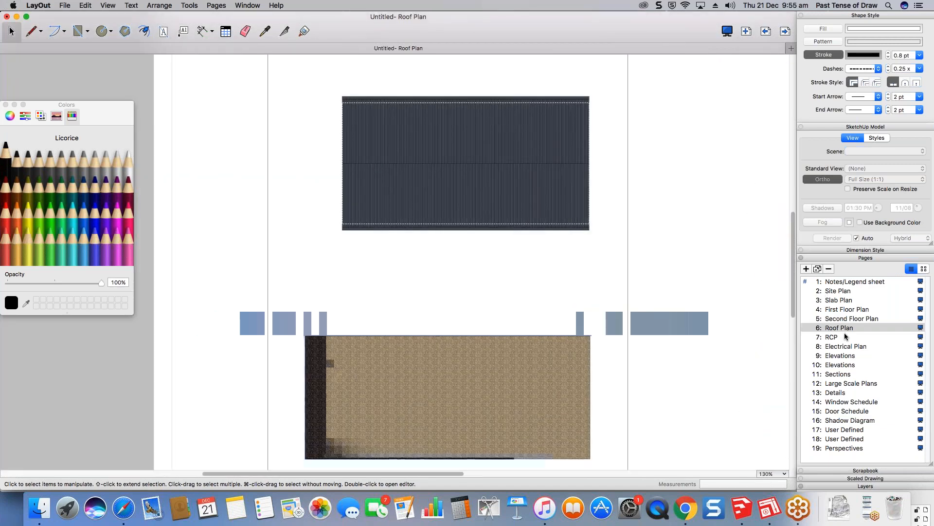
- Place the square revision cloud from the PlusSpec Revisions scrapbook over the upper roof's top-left corner
{"action": "left_click", "coordinate": [848, 256]}
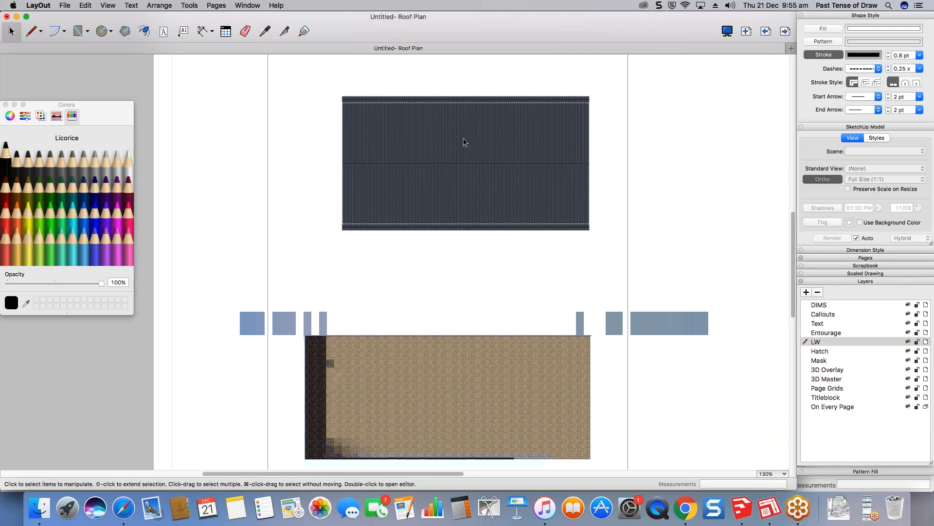
{"action": "left_click", "coordinate": [860, 281]}
{"action": "left_click", "coordinate": [871, 265]}
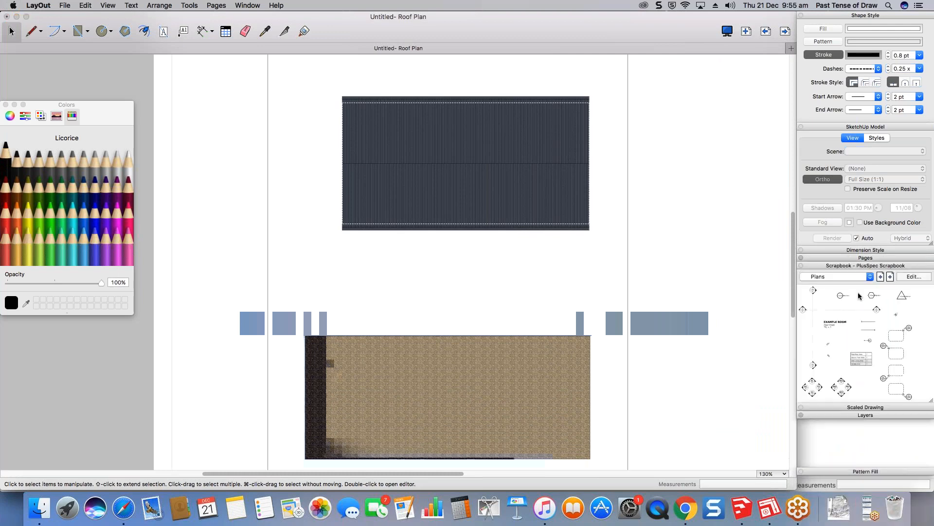
{"action": "left_click", "coordinate": [857, 280]}
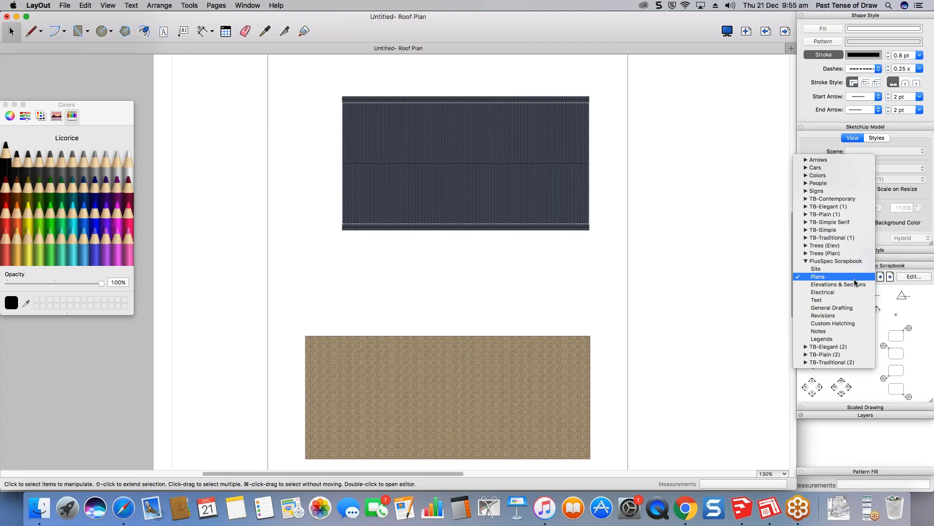
{"action": "left_click", "coordinate": [845, 315]}
{"action": "left_click_drag", "start_coordinate": [821, 306], "coordinate": [340, 104]}
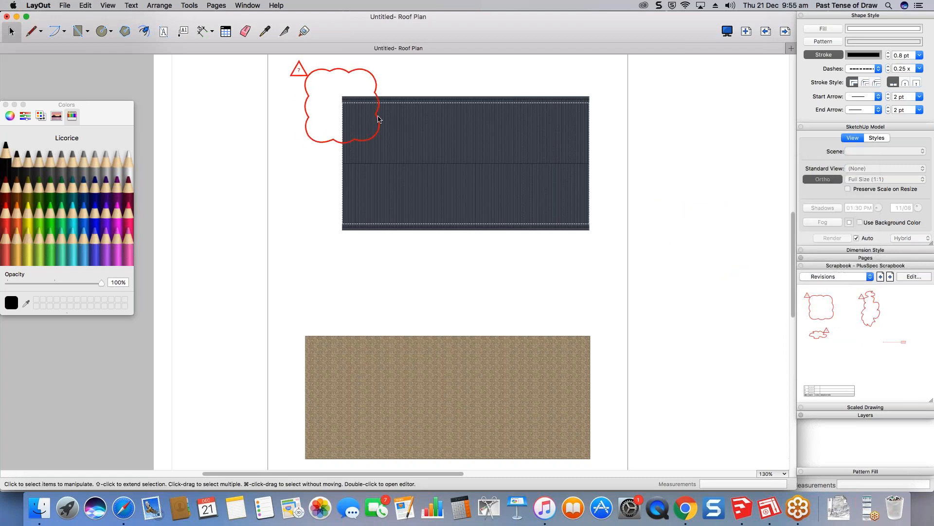
- Place the revision table from the scrapbook beside the Roof Plan's title block, above the north arrow
{"action": "left_click_drag", "start_coordinate": [829, 390], "coordinate": [522, 309]}
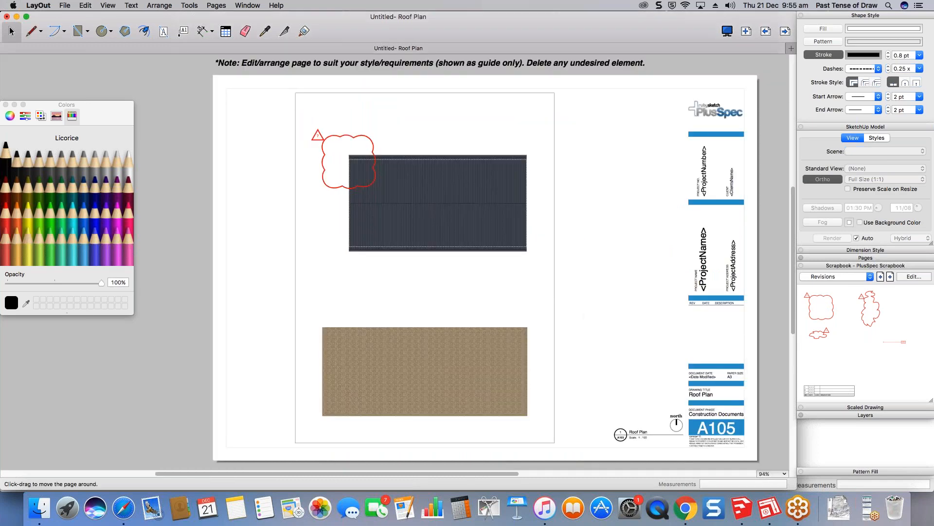
{"action": "middle_click_drag", "start_coordinate": [665, 390], "coordinate": [621, 390]}
{"action": "left_click", "coordinate": [621, 390]}
{"action": "key", "text": "Escape"}
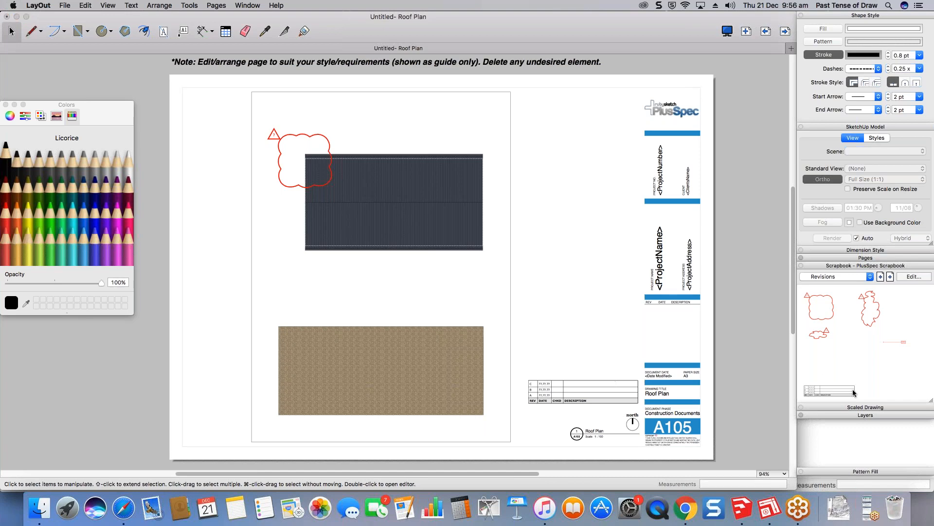
- Return to the First Floor Plan page and examine the wall tag and other annotations around the upper room
{"action": "left_click", "coordinate": [855, 258]}
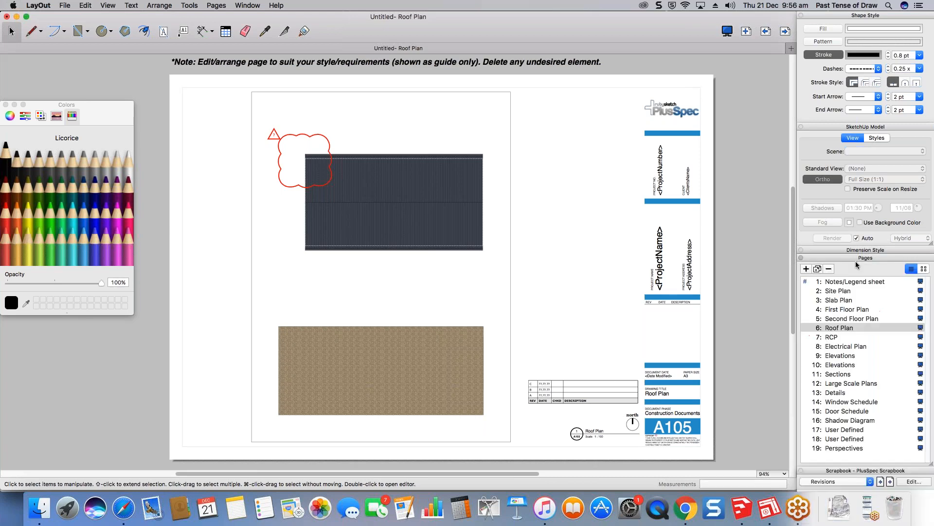
{"action": "left_click", "coordinate": [844, 310]}
{"action": "middle_click_drag", "start_coordinate": [417, 253], "coordinate": [454, 245]}
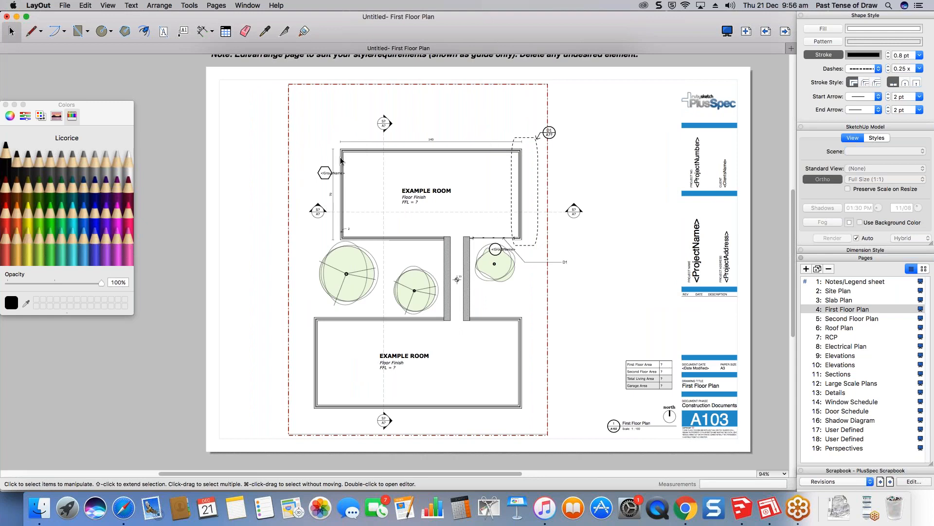
{"action": "scroll", "coordinate": [342, 160], "scroll_direction": "up", "scroll_amount": 10}
{"action": "scroll", "coordinate": [400, 167], "scroll_direction": "down", "scroll_amount": 5}
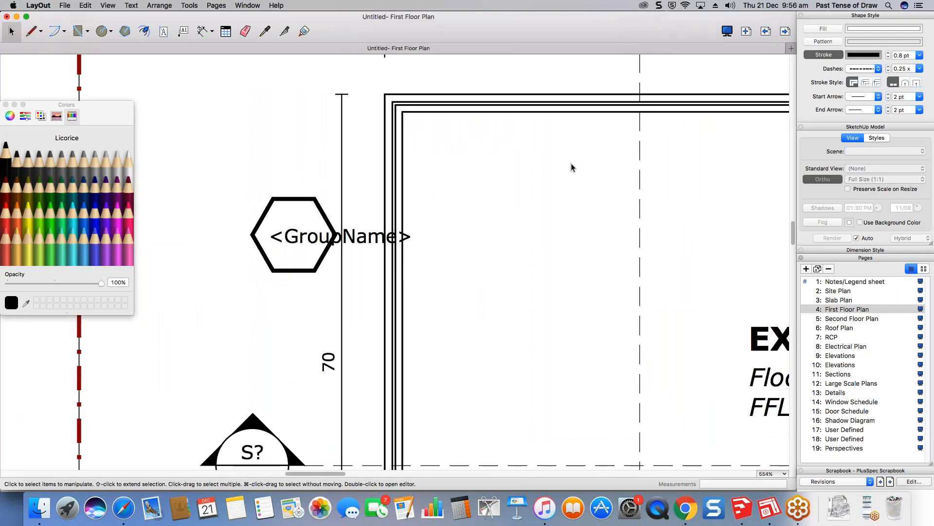
{"action": "scroll", "coordinate": [572, 167], "scroll_direction": "down", "scroll_amount": 5}
{"action": "left_click_drag", "start_coordinate": [440, 180], "coordinate": [408, 189]}
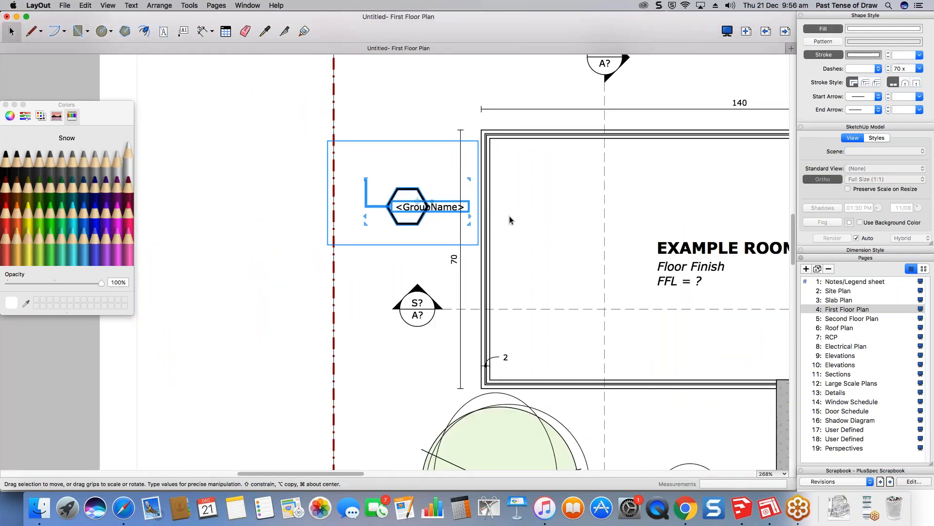
{"action": "scroll", "coordinate": [510, 220], "scroll_direction": "down", "scroll_amount": 2}
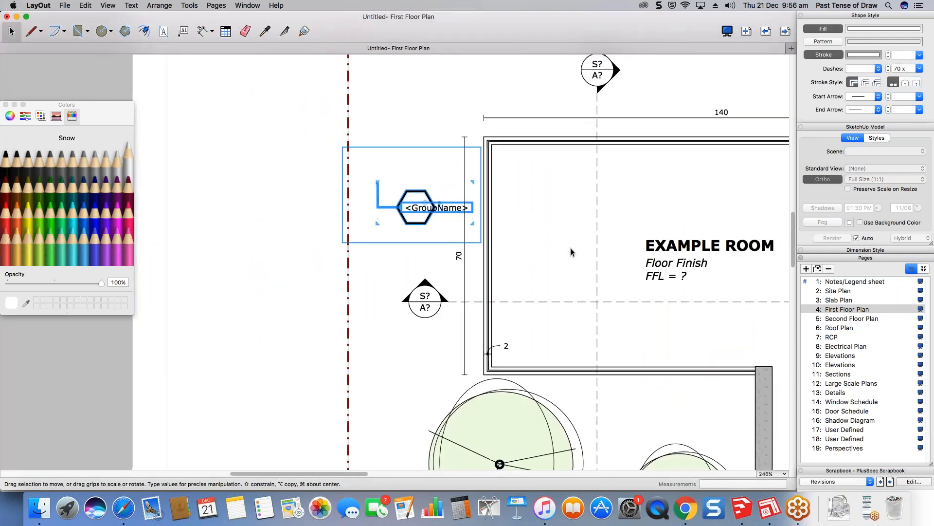
{"action": "middle_click_drag", "start_coordinate": [598, 264], "coordinate": [590, 260]}
{"action": "scroll", "coordinate": [533, 286], "scroll_direction": "down", "scroll_amount": 6}
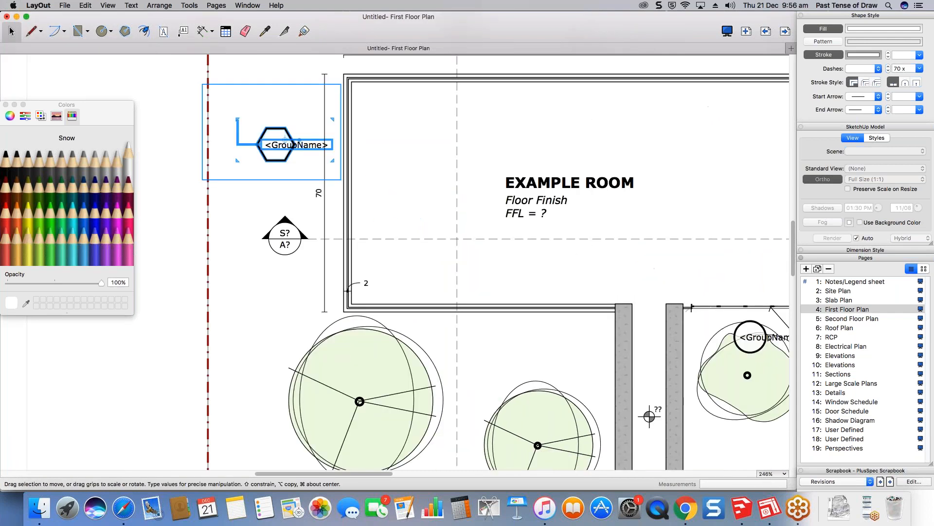
{"action": "scroll", "coordinate": [533, 285], "scroll_direction": "down", "scroll_amount": 3}
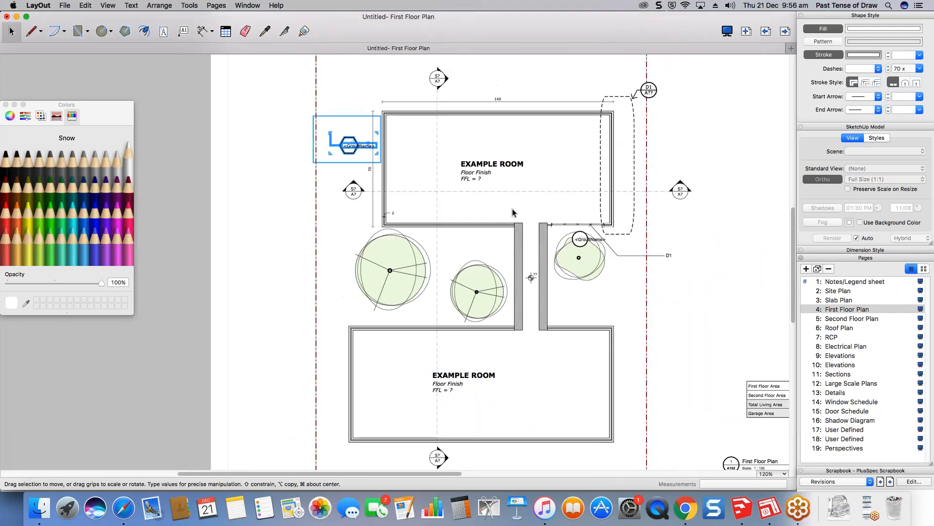
{"action": "middle_click_drag", "start_coordinate": [576, 229], "coordinate": [557, 238]}
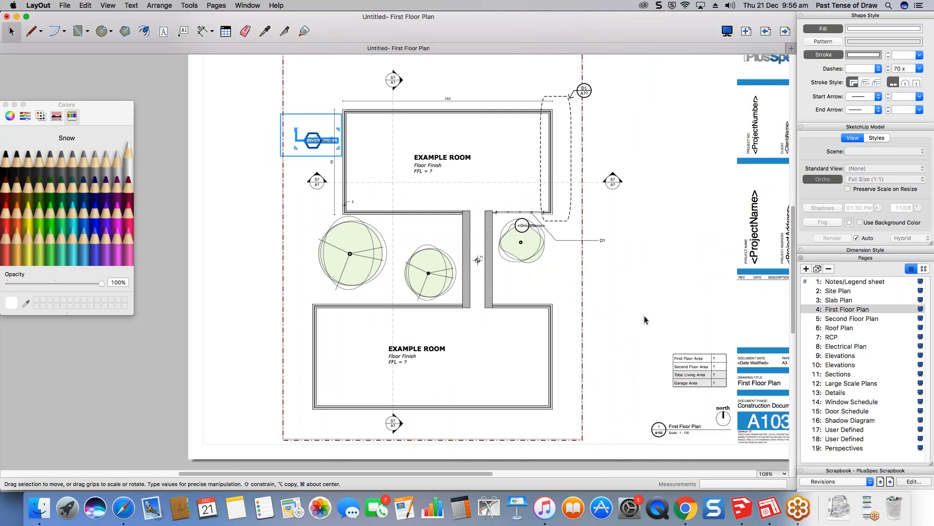
- Delete the D1 leader label from the opening in the upper room's lower wall
{"action": "middle_click_drag", "start_coordinate": [644, 320], "coordinate": [623, 323]}
{"action": "middle_click_drag", "start_coordinate": [526, 215], "coordinate": [488, 223]}
{"action": "left_click", "coordinate": [488, 223]}
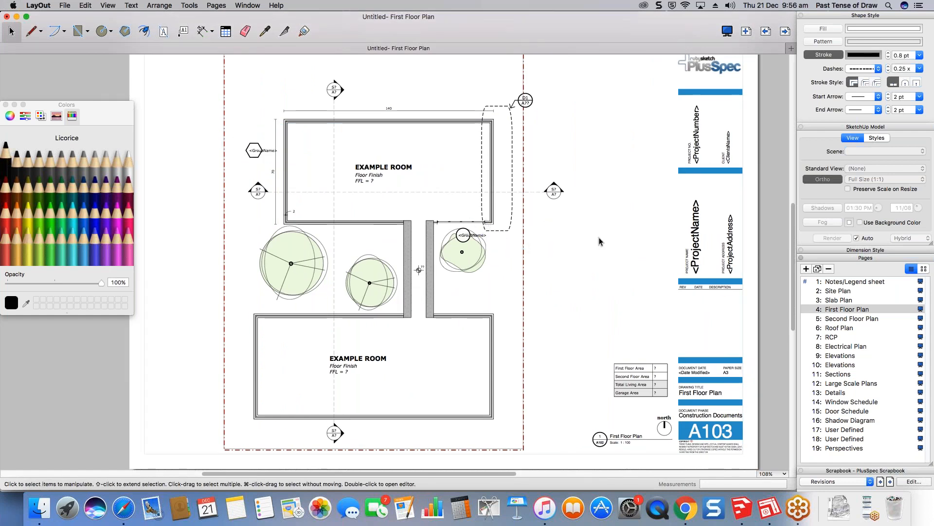
{"action": "middle_click_drag", "start_coordinate": [649, 226], "coordinate": [595, 225]}
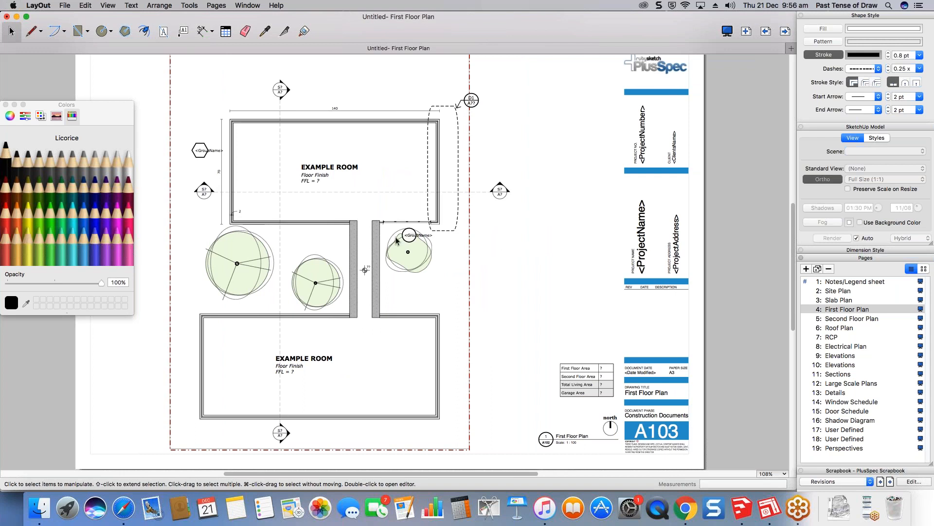
- Start a new scaled drawing on the First Floor Plan page and look through the available scales
{"action": "left_click", "coordinate": [868, 259]}
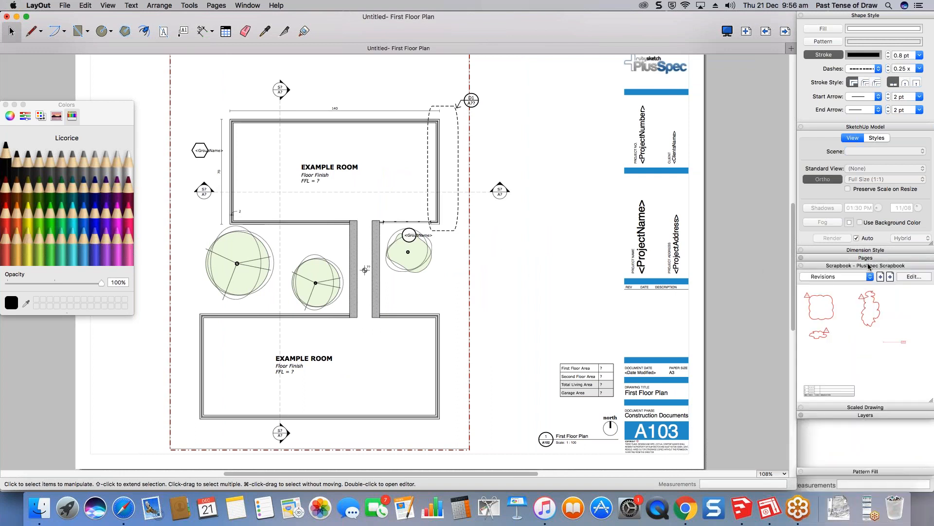
{"action": "left_click", "coordinate": [866, 266]}
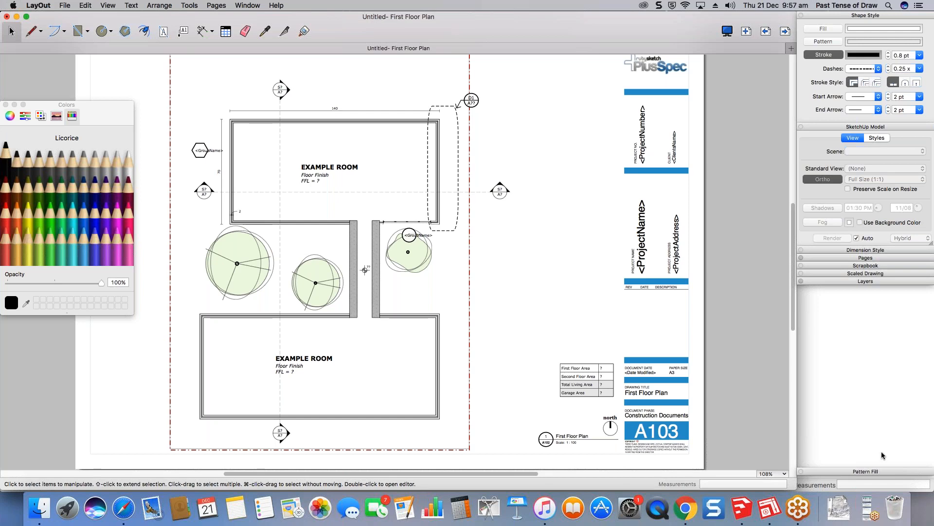
{"action": "left_click", "coordinate": [880, 274]}
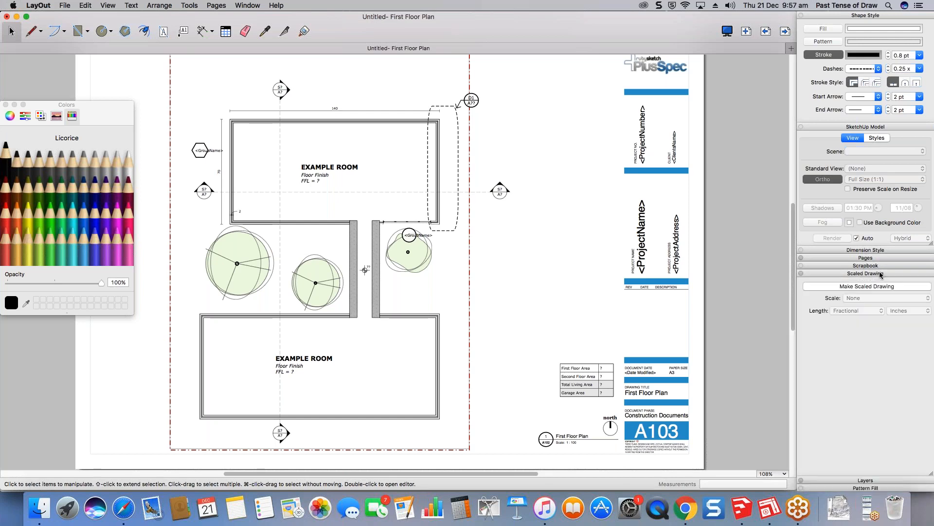
{"action": "left_click", "coordinate": [844, 287]}
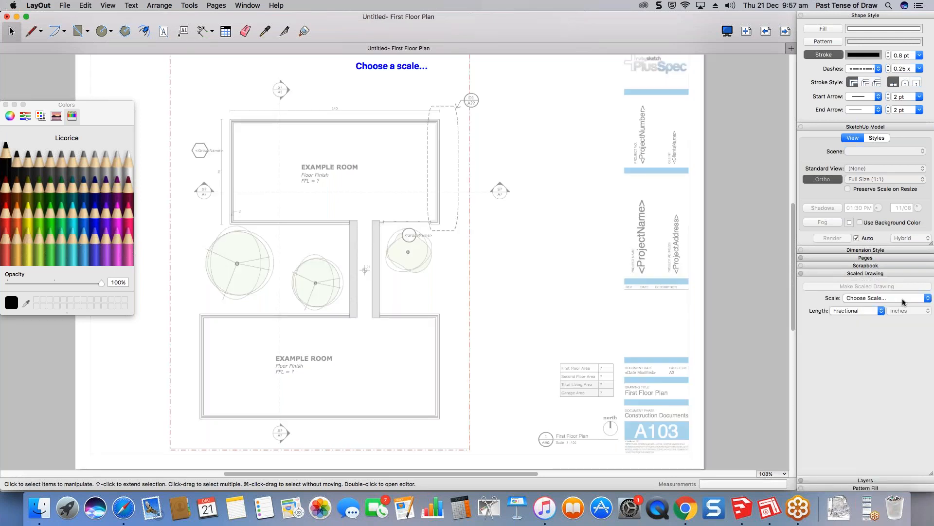
{"action": "left_click", "coordinate": [903, 299]}
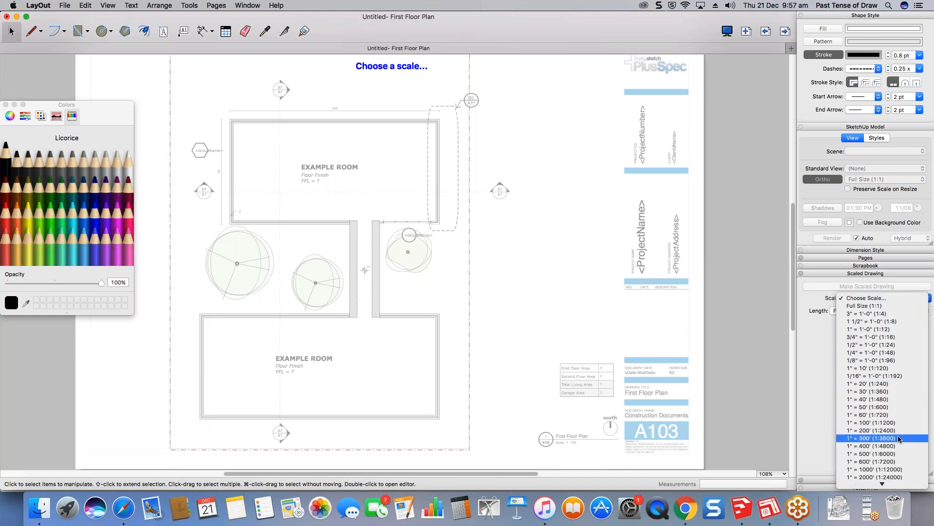
{"action": "scroll", "coordinate": [899, 438], "scroll_direction": "down", "scroll_amount": 3}
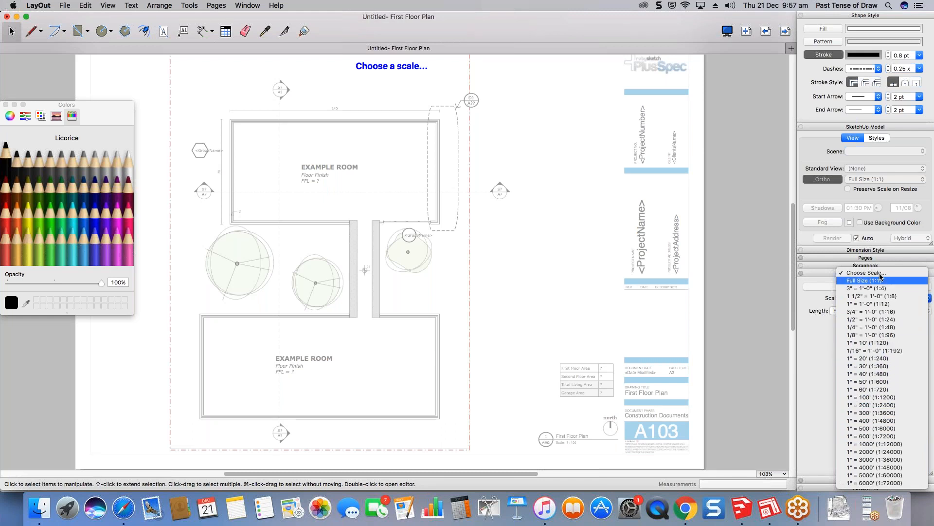
{"action": "left_click", "coordinate": [817, 298]}
- Set the scaled drawing's length units to decimal millimetres and its scale to 1mm:100mm (1:100)
{"action": "left_click", "coordinate": [865, 313]}
{"action": "left_click", "coordinate": [841, 287]}
{"action": "left_click", "coordinate": [903, 307]}
{"action": "left_click", "coordinate": [909, 326]}
{"action": "left_click", "coordinate": [916, 298]}
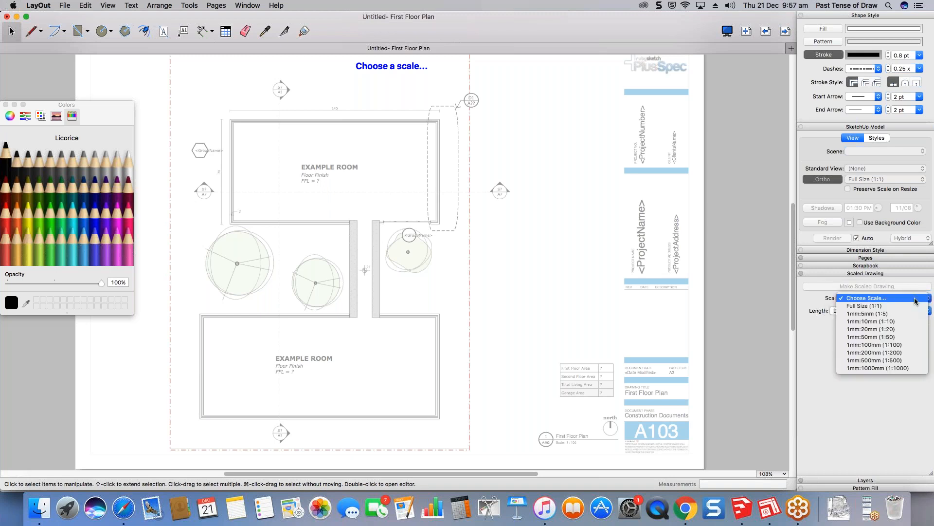
{"action": "left_click", "coordinate": [898, 344]}
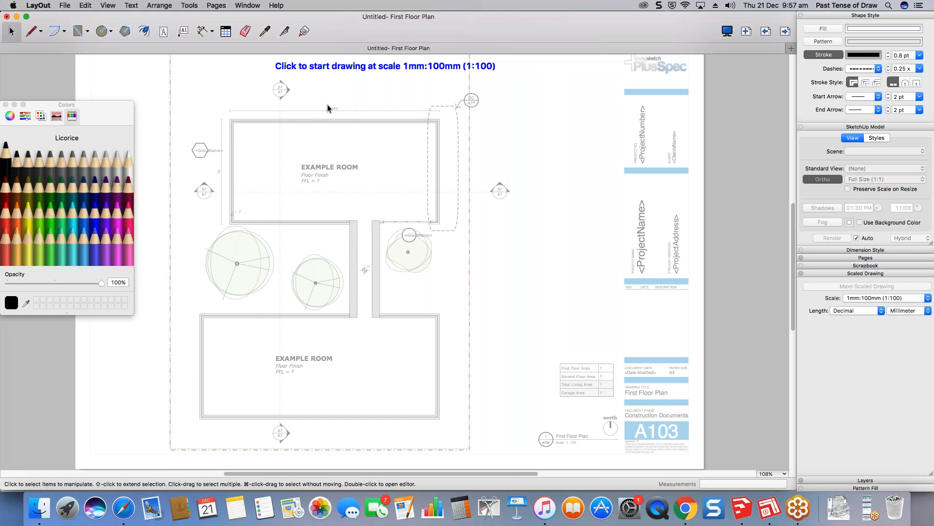
- Draw a 3 m horizontal line with a solid stroke in the empty area beside the building, outside the red boundary
{"action": "left_click", "coordinate": [30, 32]}
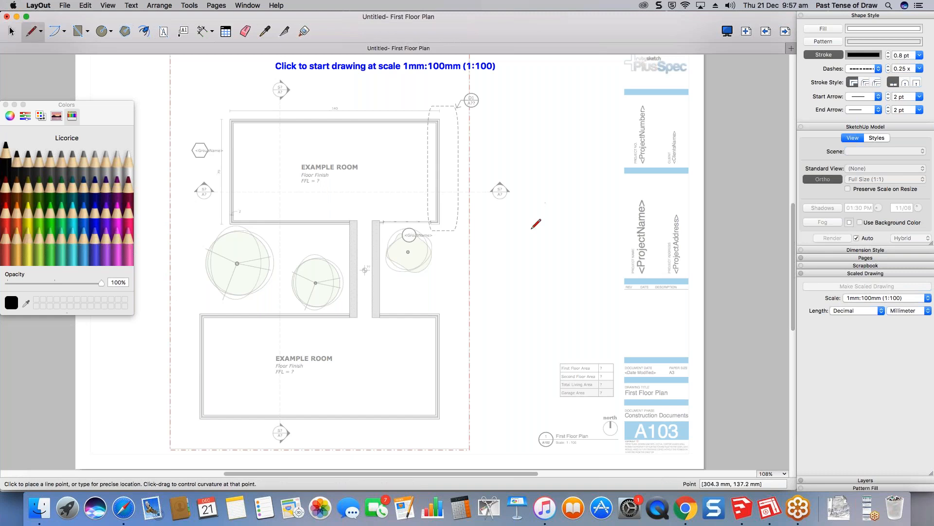
{"action": "scroll", "coordinate": [534, 226], "scroll_direction": "up", "scroll_amount": 5}
{"action": "left_click", "coordinate": [506, 225]}
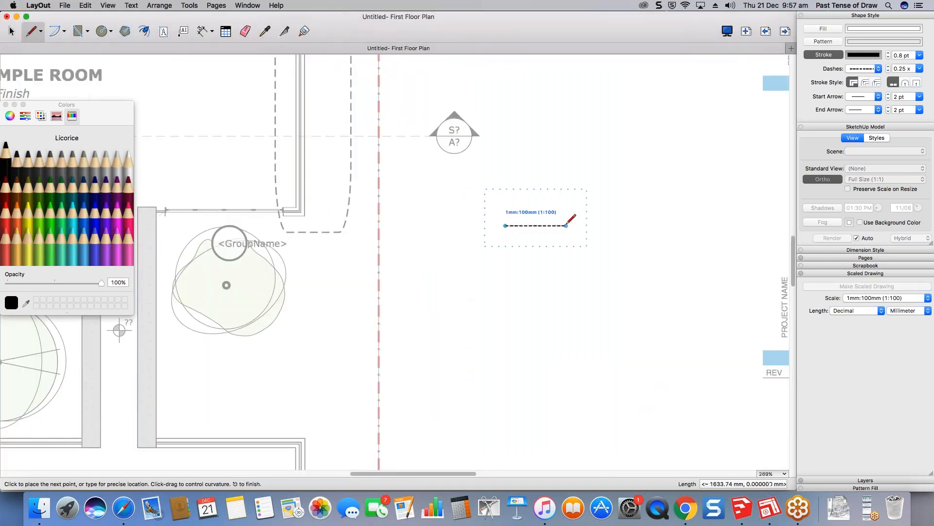
{"action": "left_click", "coordinate": [876, 68]}
{"action": "left_click", "coordinate": [870, 59]}
{"action": "type", "text": "3m"}
{"action": "key", "text": "Return"}
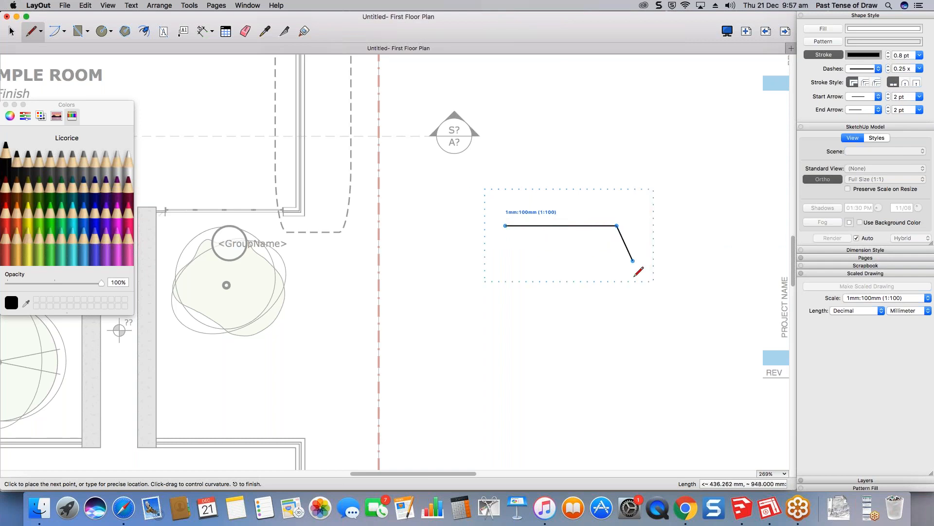
- Continue the outline 2 m downward and 500 mm back, close it with freehand edges, and finish the scaled drawing
{"action": "type", "text": "2m"}
{"action": "key", "text": "Return"}
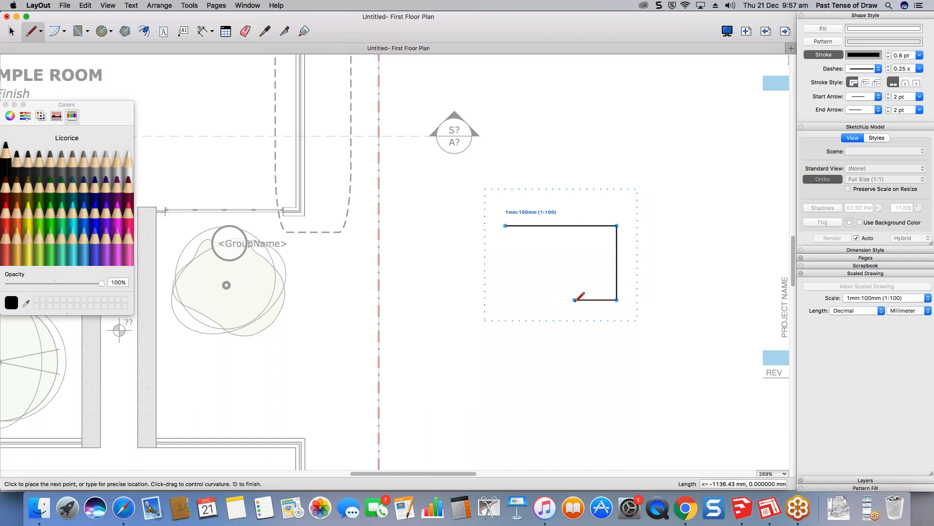
{"action": "type", "text": "500"}
{"action": "key", "text": "Return"}
{"action": "left_click", "coordinate": [598, 258]}
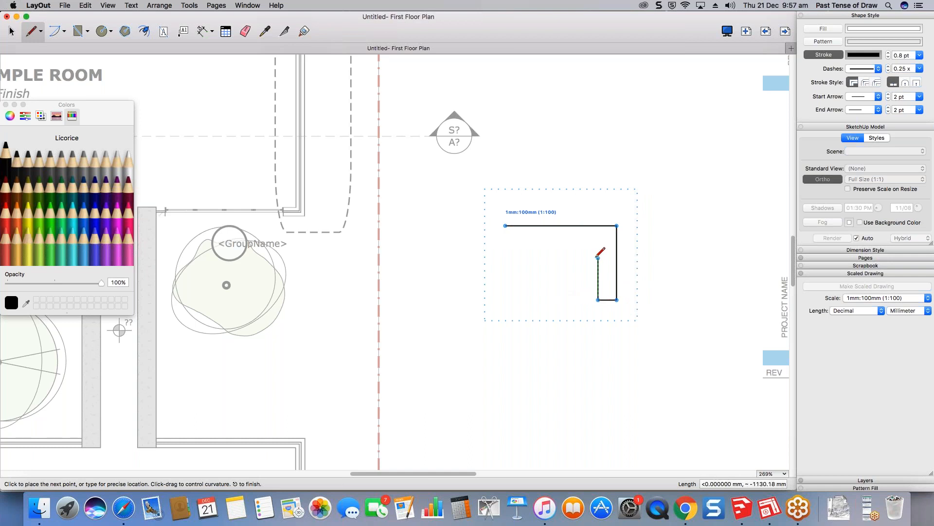
{"action": "left_click", "coordinate": [531, 287]}
{"action": "left_click", "coordinate": [505, 225]}
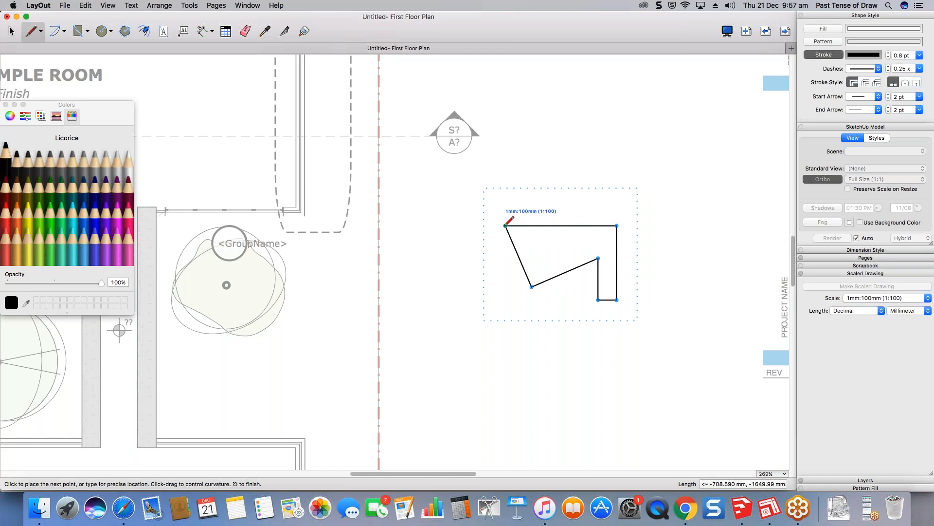
{"action": "key", "text": "space"}
{"action": "left_click", "coordinate": [671, 210]}
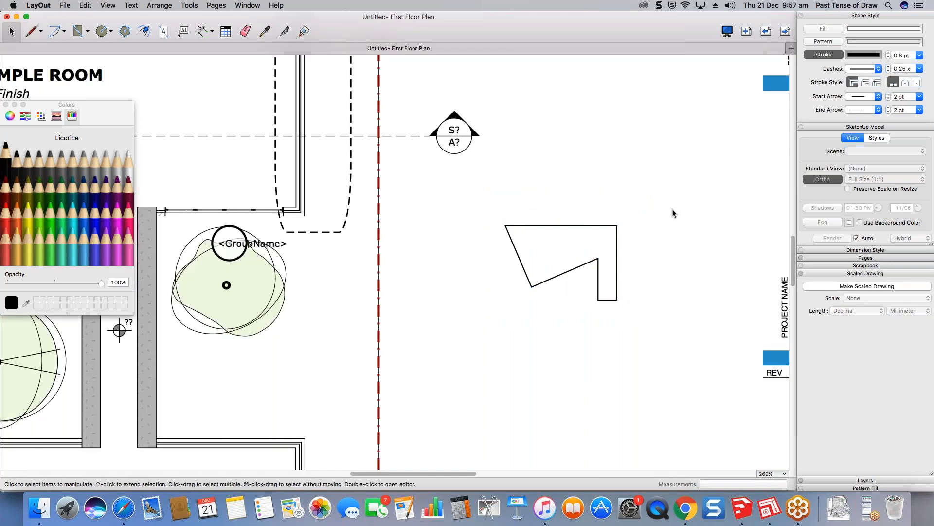
- Move the scaled shape inside the red boundary, above the upper example room
{"action": "scroll", "coordinate": [672, 212], "scroll_direction": "down", "scroll_amount": 2}
{"action": "scroll", "coordinate": [670, 213], "scroll_direction": "down", "scroll_amount": 10}
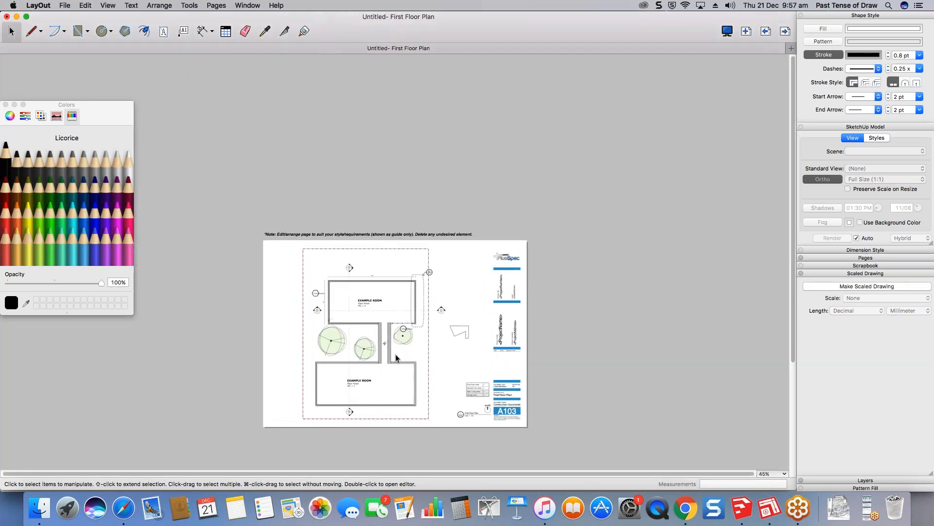
{"action": "scroll", "coordinate": [396, 357], "scroll_direction": "up", "scroll_amount": 2}
{"action": "left_click", "coordinate": [575, 281]}
{"action": "left_click_drag", "start_coordinate": [575, 280], "coordinate": [482, 182]}
{"action": "left_click", "coordinate": [489, 191]}
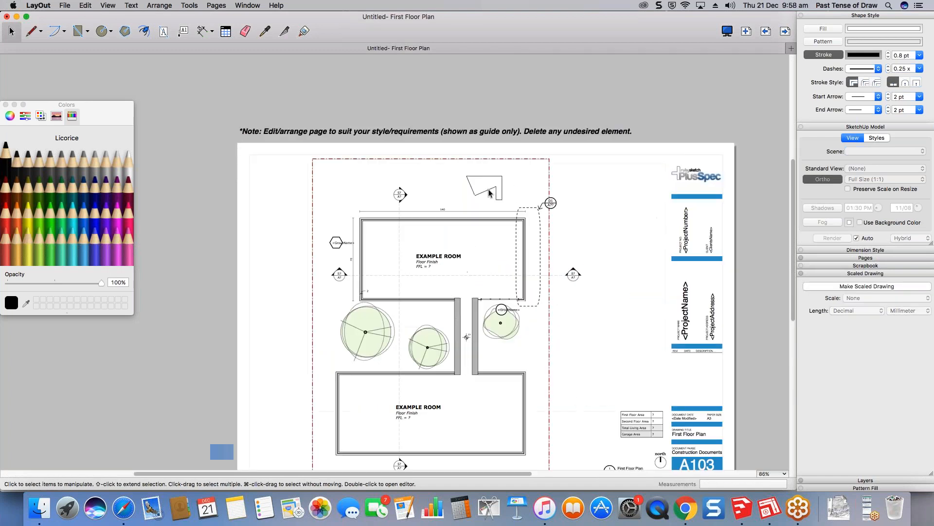
- Make DIMS the current drawing layer
{"action": "scroll", "coordinate": [489, 191], "scroll_direction": "up", "scroll_amount": 5}
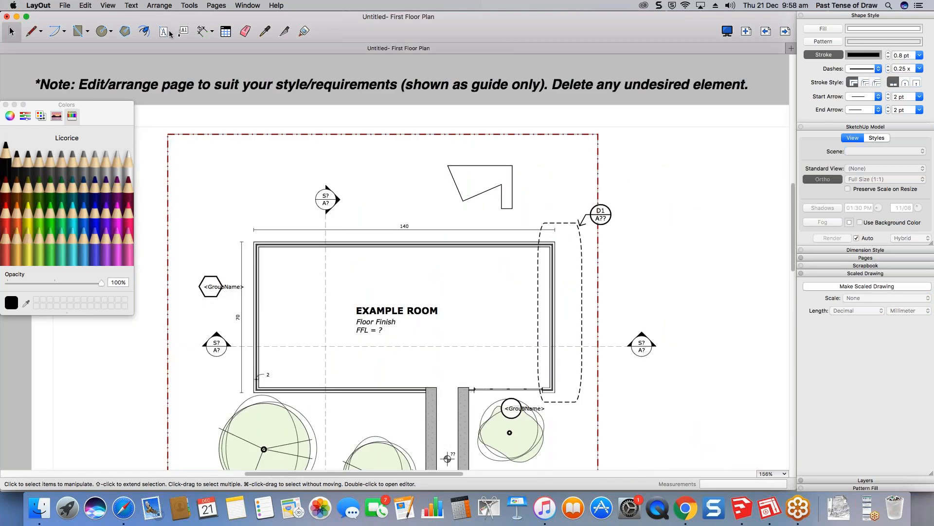
{"action": "left_click", "coordinate": [866, 274]}
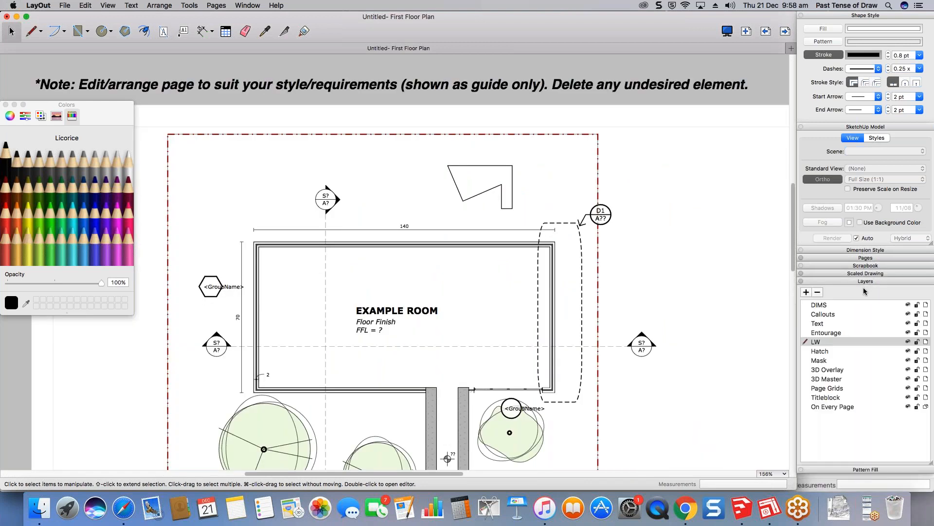
{"action": "left_click", "coordinate": [816, 304]}
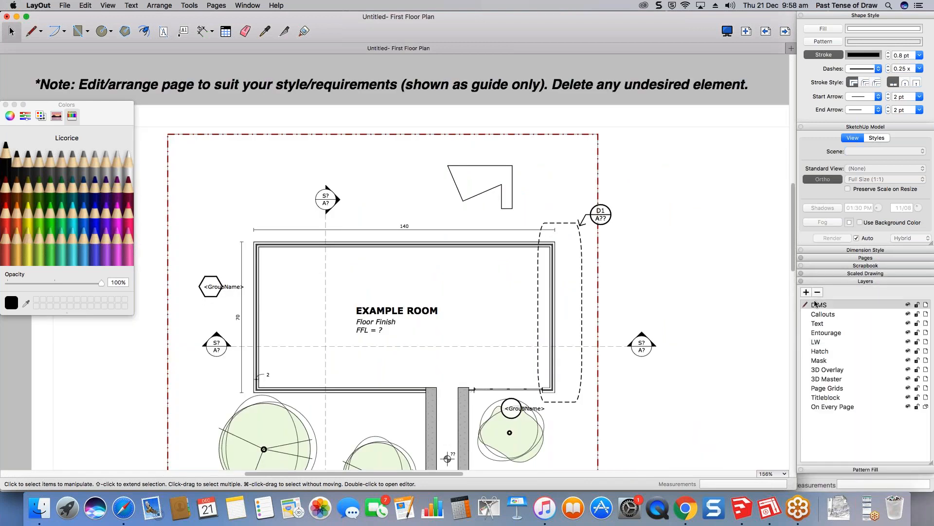
- Dimension the horizontal top edge of the scaled shape, placing the dimension line above it
{"action": "left_click", "coordinate": [202, 31]}
{"action": "left_click", "coordinate": [448, 165]}
{"action": "left_click", "coordinate": [512, 165]}
{"action": "left_click", "coordinate": [518, 150]}
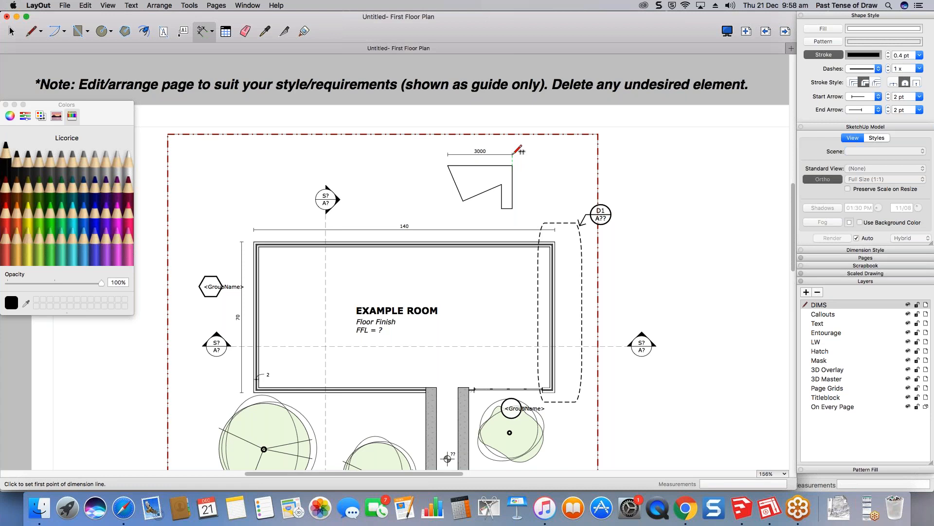
{"action": "key", "text": "space"}
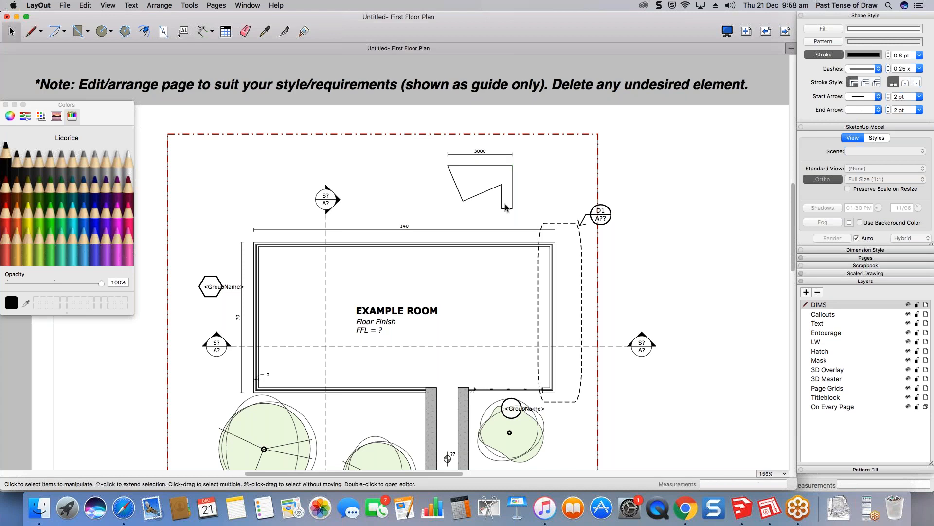
- Delete the dimension and the scaled shape above the upper example room
{"action": "middle_click_drag", "start_coordinate": [505, 205], "coordinate": [506, 204]}
{"action": "middle_click_drag", "start_coordinate": [486, 156], "coordinate": [497, 128]}
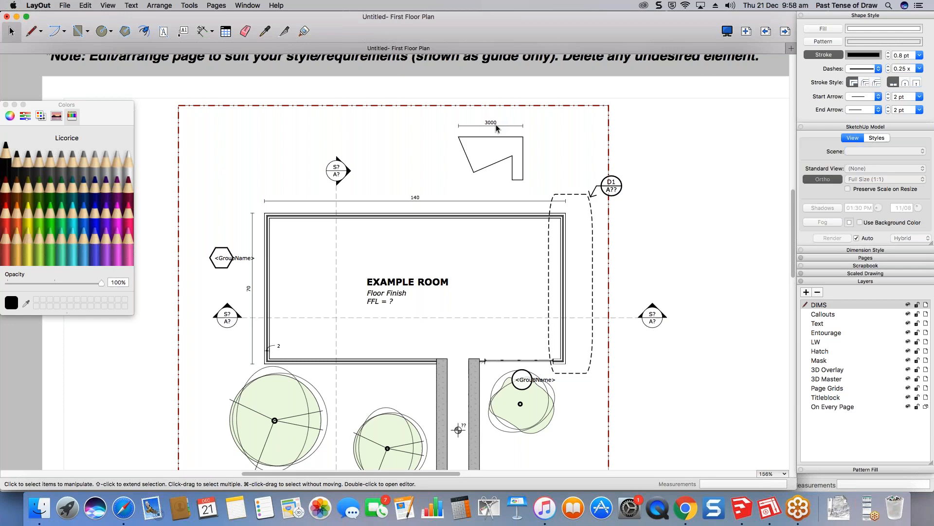
{"action": "left_click", "coordinate": [496, 126]}
{"action": "key", "text": "Delete"}
{"action": "left_click", "coordinate": [501, 161]}
{"action": "key", "text": "Delete"}
{"action": "middle_click_drag", "start_coordinate": [510, 295], "coordinate": [522, 207]}
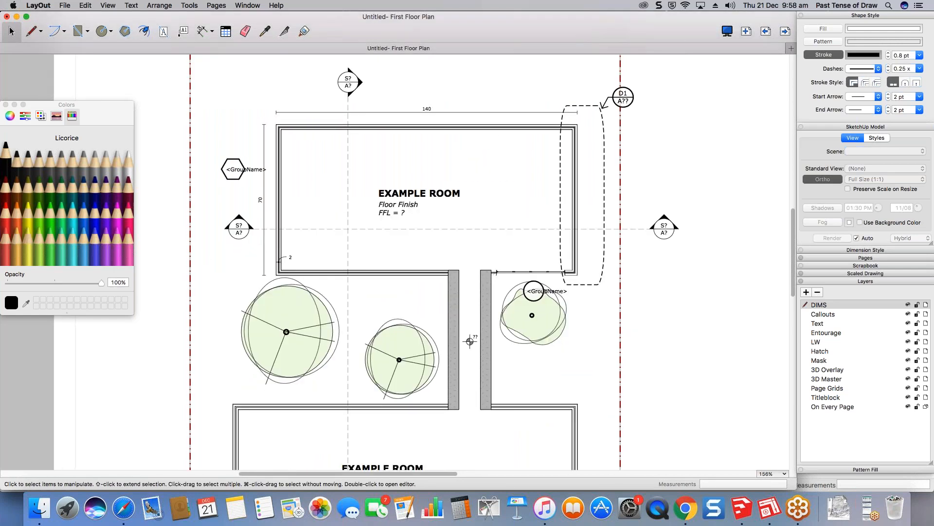
{"action": "scroll", "coordinate": [537, 227], "scroll_direction": "down", "scroll_amount": 5}
{"action": "scroll", "coordinate": [536, 225], "scroll_direction": "up", "scroll_amount": 3}
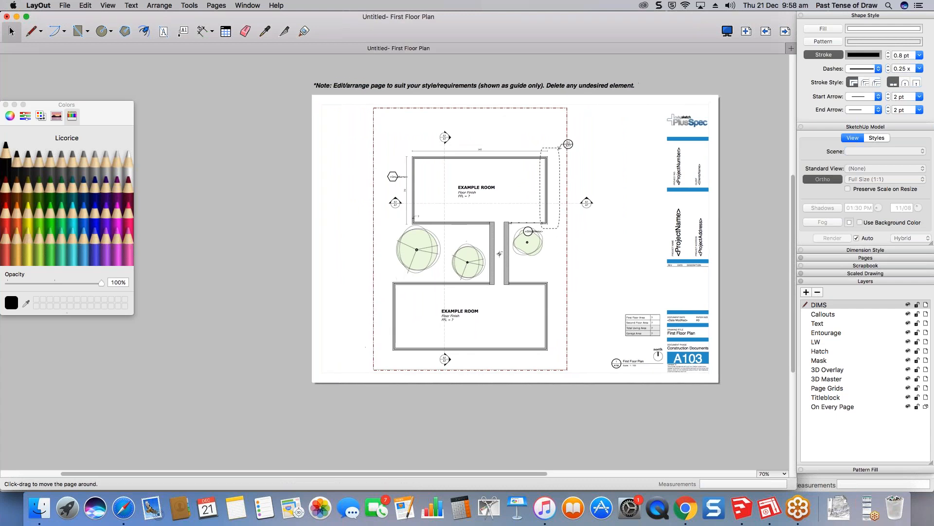
{"action": "scroll", "coordinate": [519, 229], "scroll_direction": "up", "scroll_amount": 1}
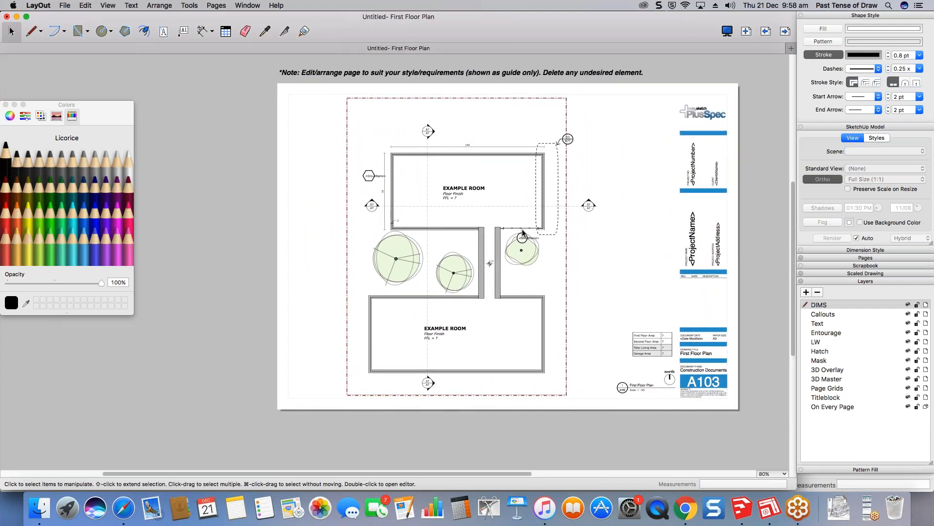
{"action": "left_click", "coordinate": [871, 509]}
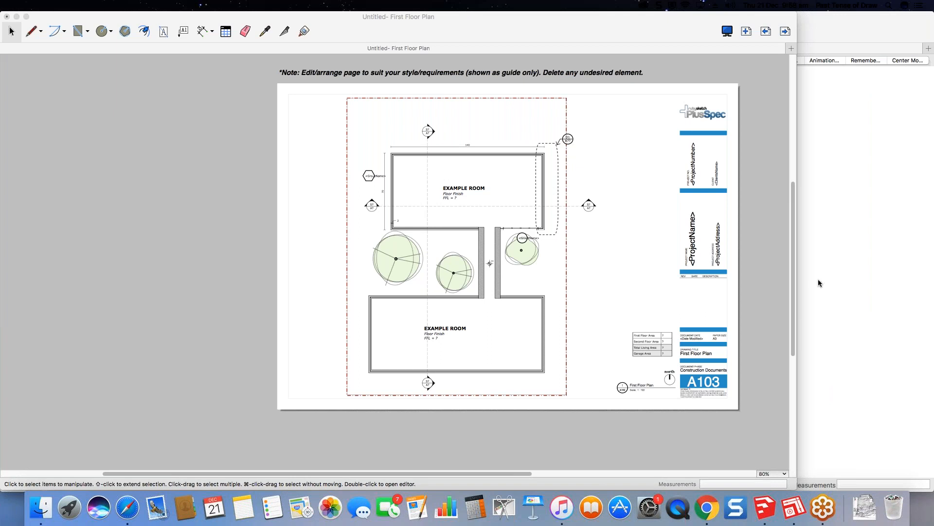
{"action": "left_click", "coordinate": [296, 237]}
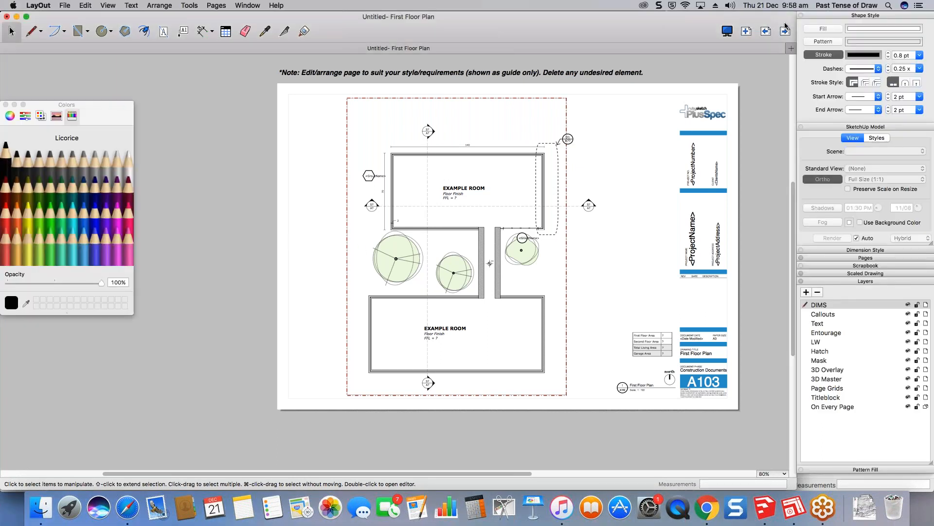
{"action": "key", "text": "h"}
{"action": "left_click_drag", "start_coordinate": [599, 180], "coordinate": [579, 189]}
{"action": "key", "text": "space"}
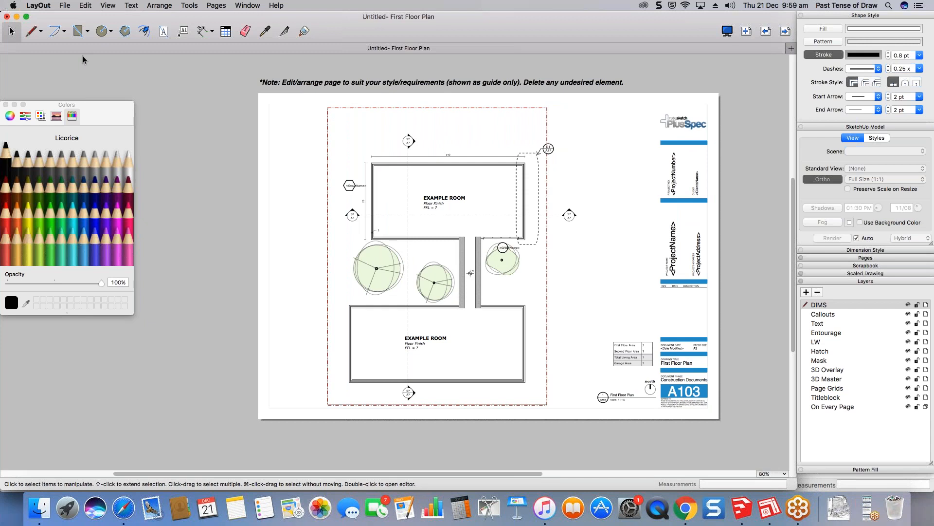
- Delete the window guide and the edit/arrange note above the sheet from the Electrical Plan page
{"action": "left_click", "coordinate": [856, 282]}
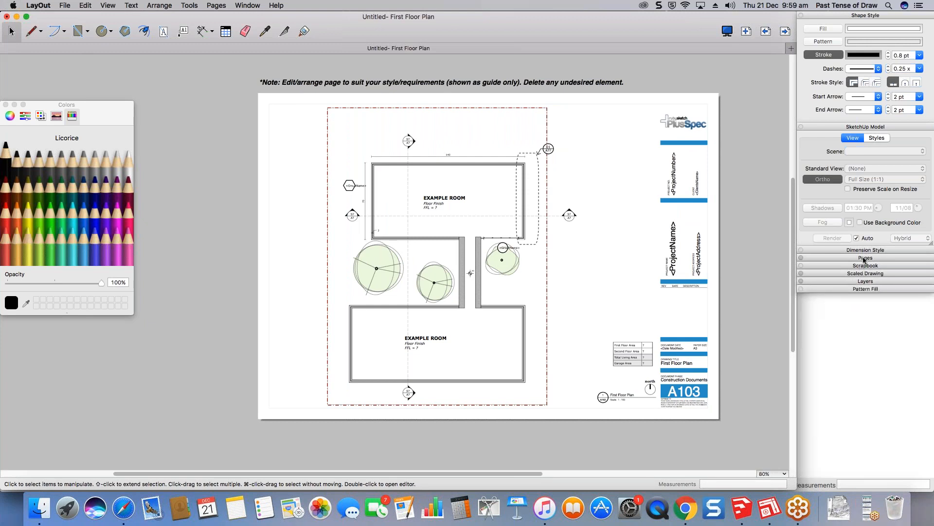
{"action": "left_click", "coordinate": [864, 258]}
{"action": "left_click", "coordinate": [846, 346]}
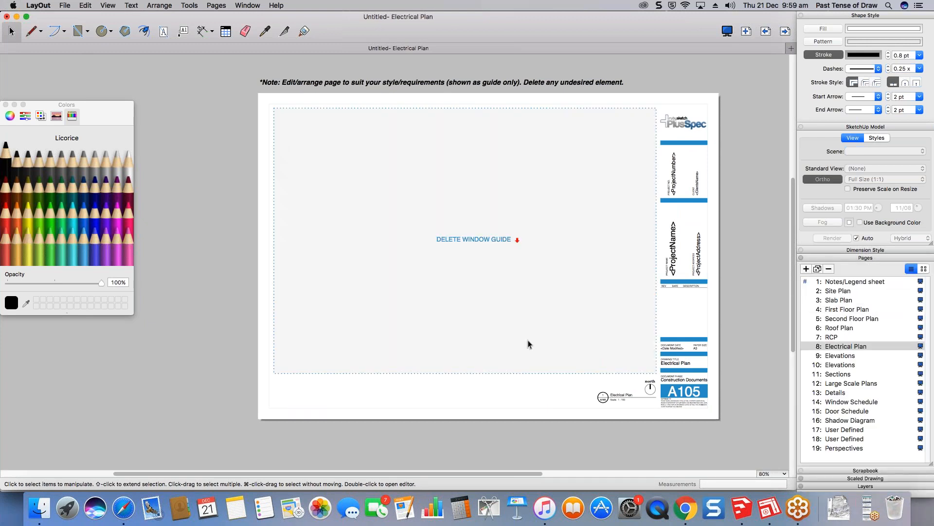
{"action": "left_click_drag", "start_coordinate": [560, 390], "coordinate": [450, 219]}
{"action": "key", "text": "Delete"}
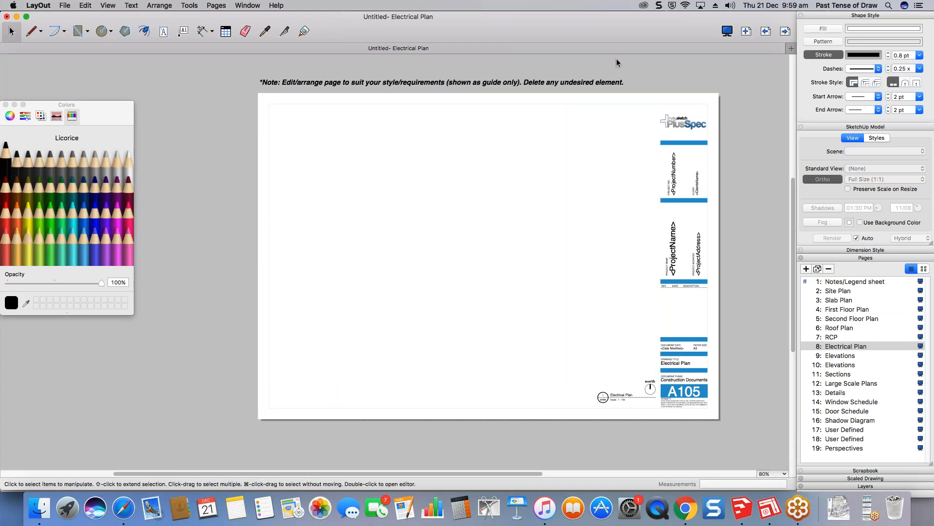
{"action": "left_click", "coordinate": [483, 86]}
{"action": "key", "text": "Delete"}
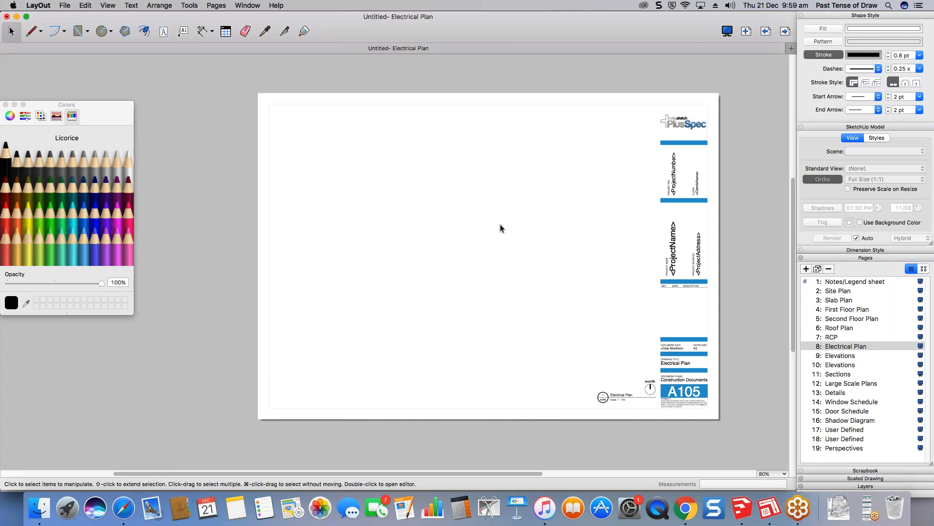
{"action": "left_click", "coordinate": [65, 5]}
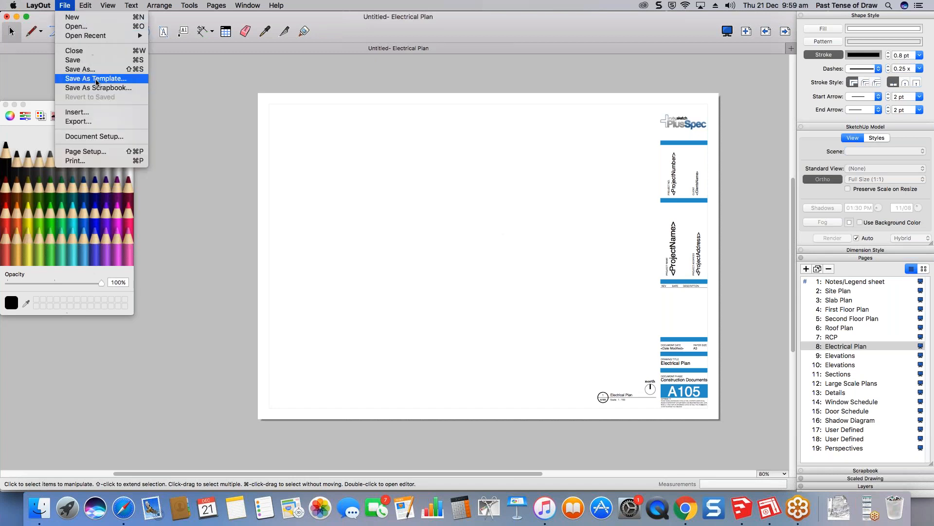
{"action": "left_click", "coordinate": [378, 145]}
{"action": "left_click", "coordinate": [41, 6]}
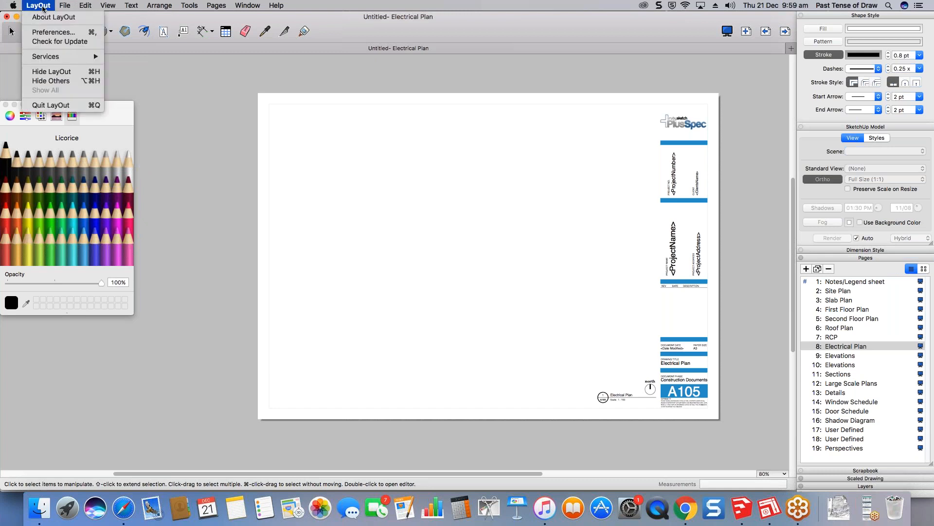
{"action": "left_click", "coordinate": [249, 91]}
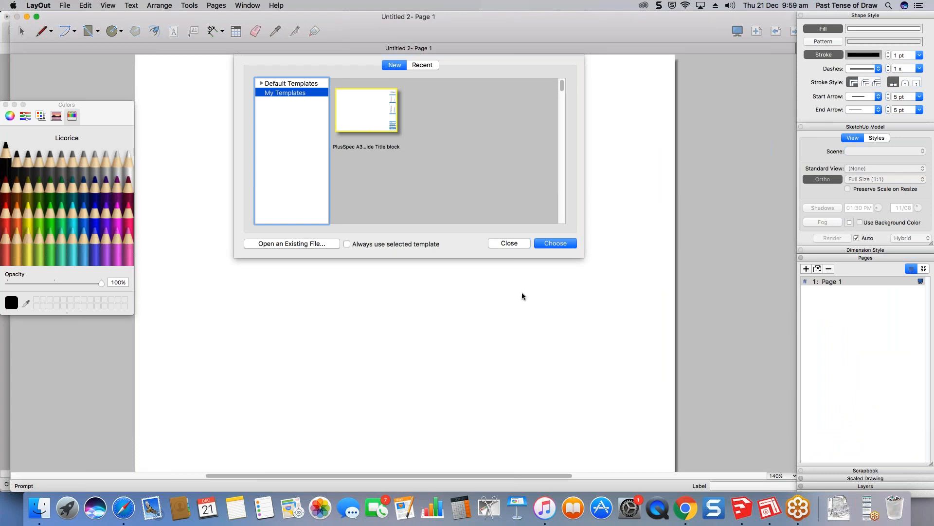
{"action": "left_click", "coordinate": [508, 243]}
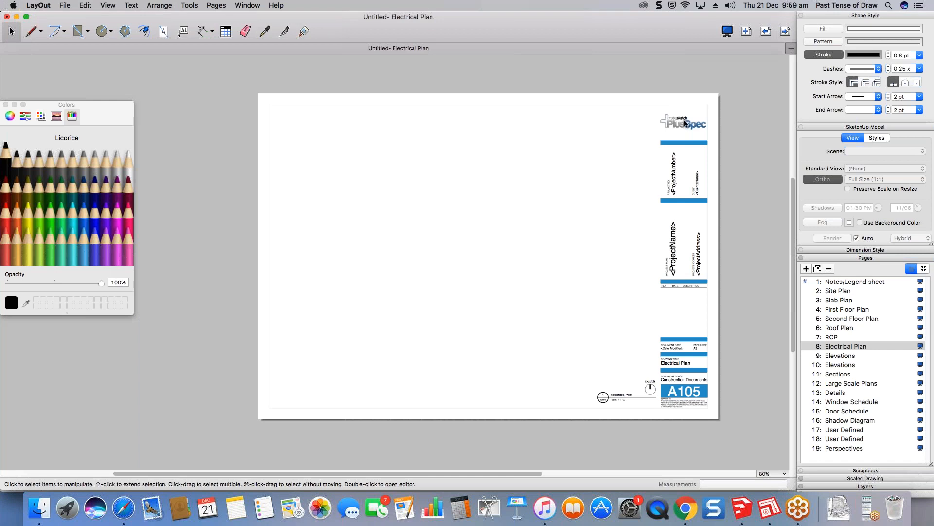
{"action": "middle_click_drag", "start_coordinate": [570, 289], "coordinate": [533, 291]}
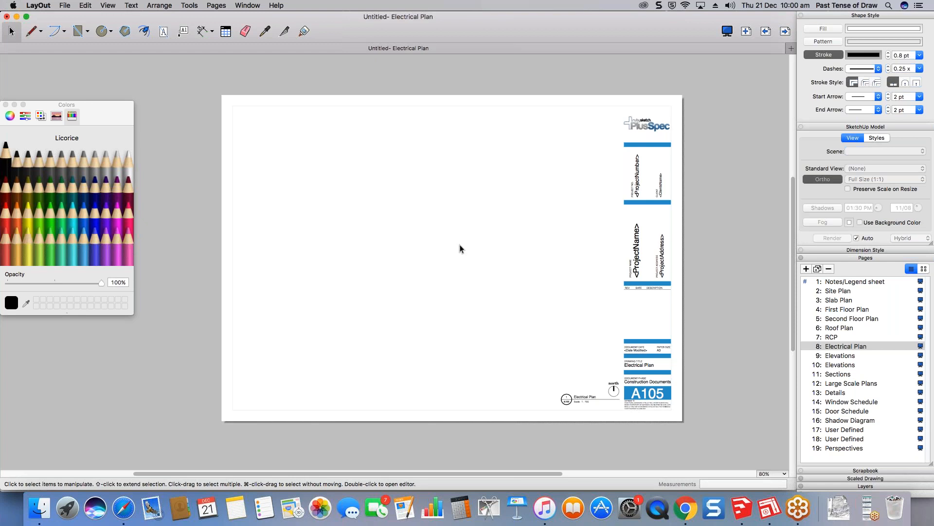
- Show the Site page of the PlusSpec Scrapbook and review the list of available scrapbook categories
{"action": "left_click", "coordinate": [863, 258]}
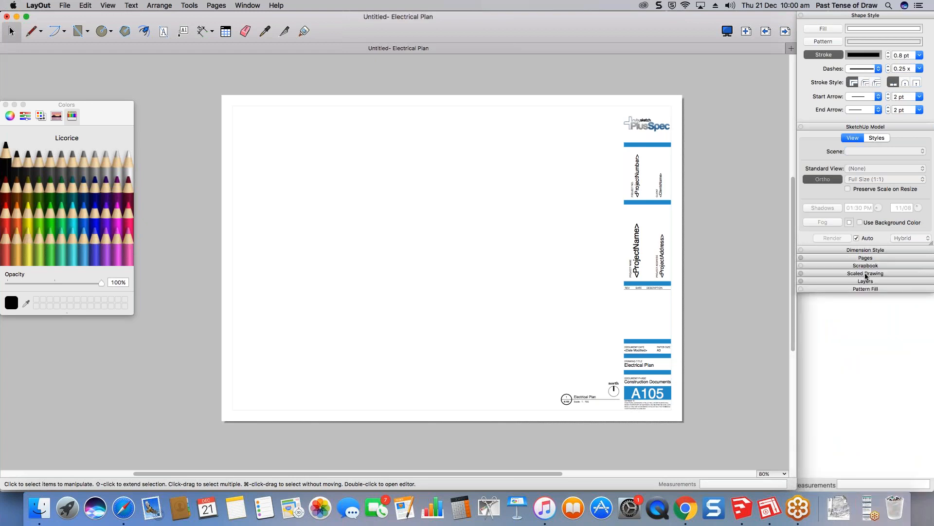
{"action": "left_click", "coordinate": [865, 265]}
{"action": "left_click", "coordinate": [876, 278]}
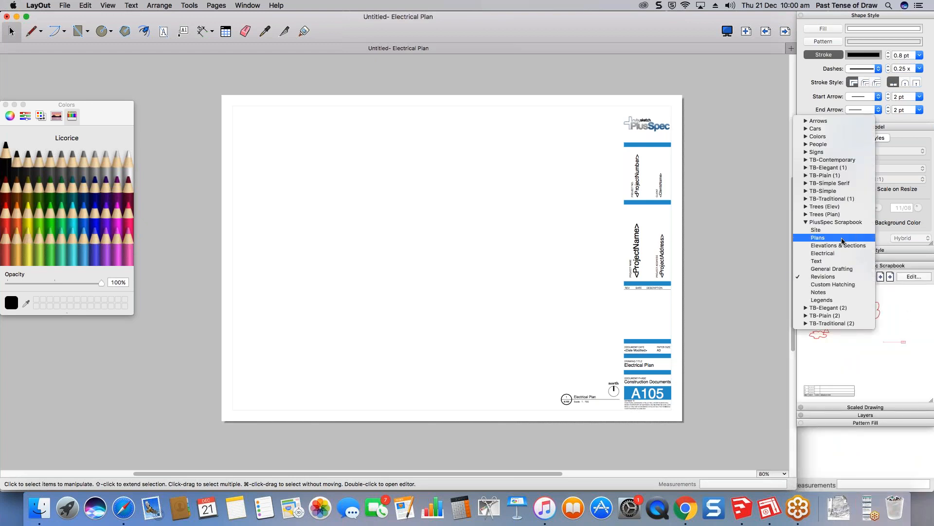
{"action": "left_click", "coordinate": [841, 233]}
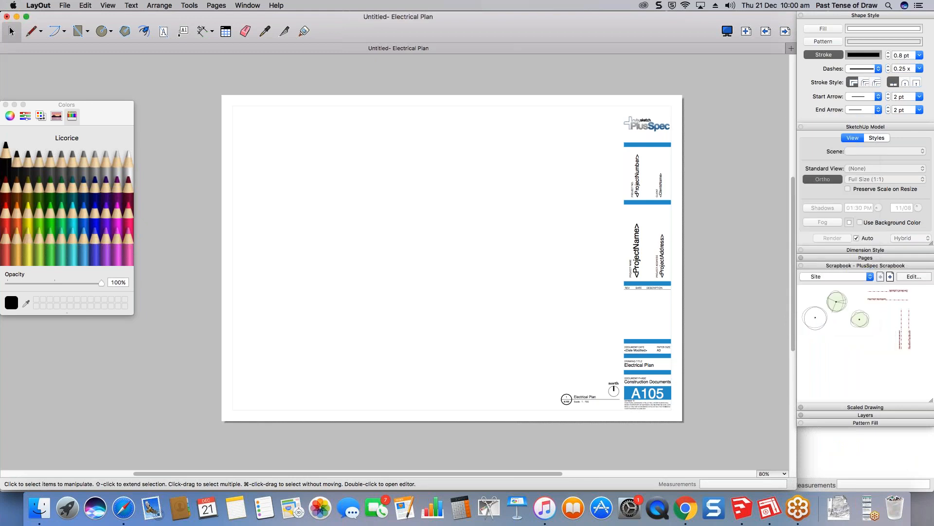
{"action": "left_click", "coordinate": [65, 5]}
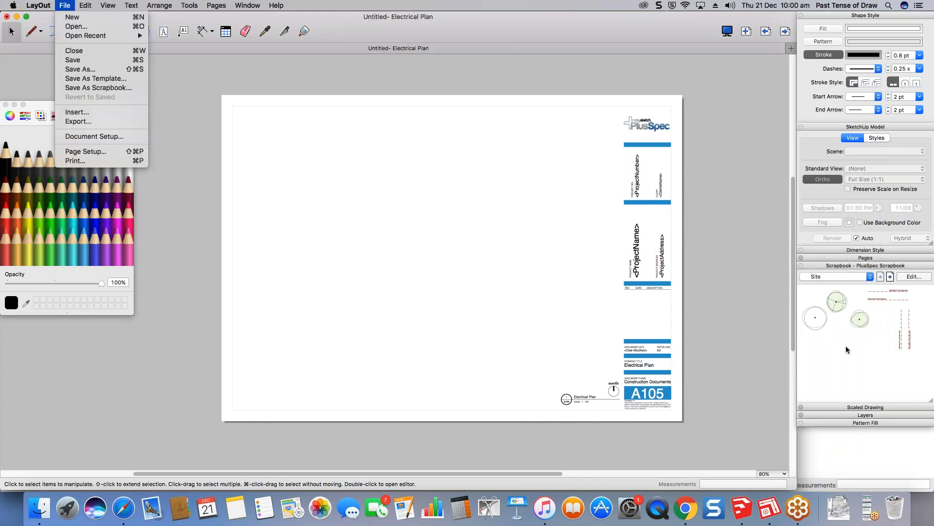
{"action": "left_click", "coordinate": [866, 265]}
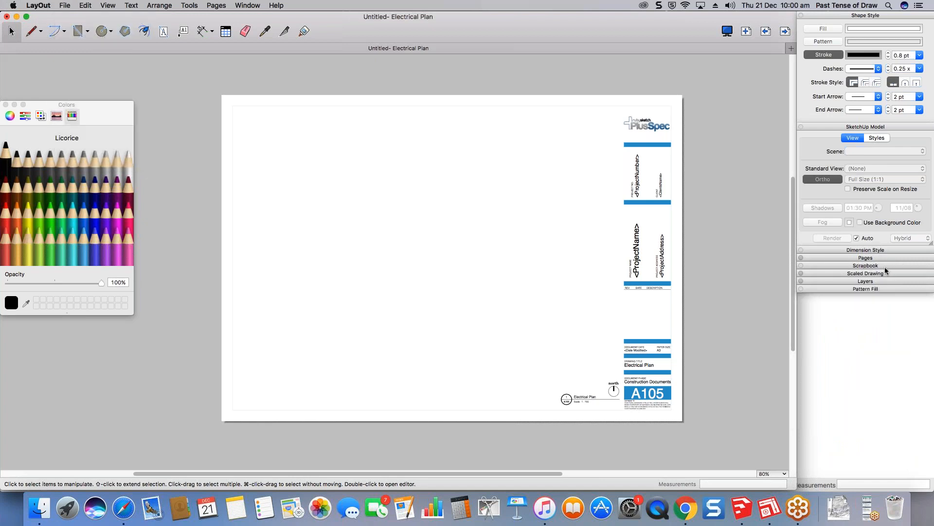
{"action": "left_click", "coordinate": [866, 266]}
{"action": "left_click", "coordinate": [834, 269]}
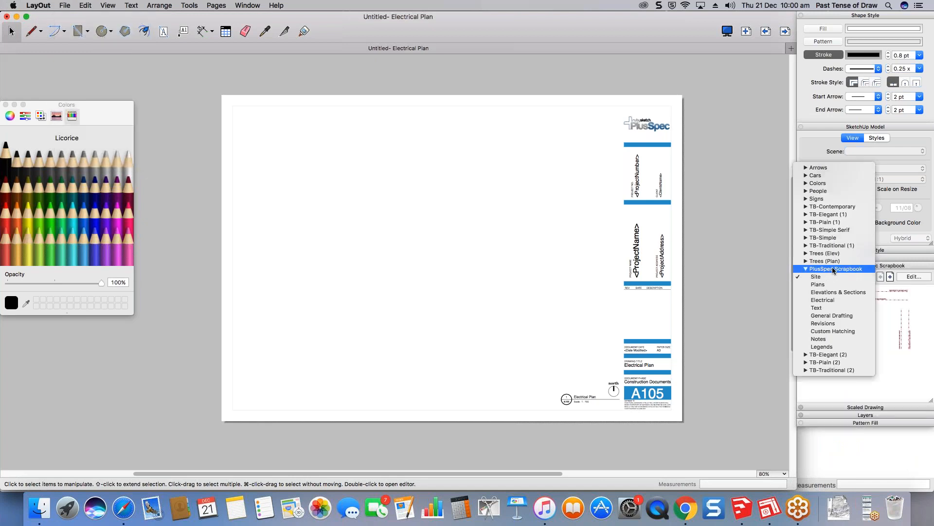
{"action": "left_click", "coordinate": [521, 289]}
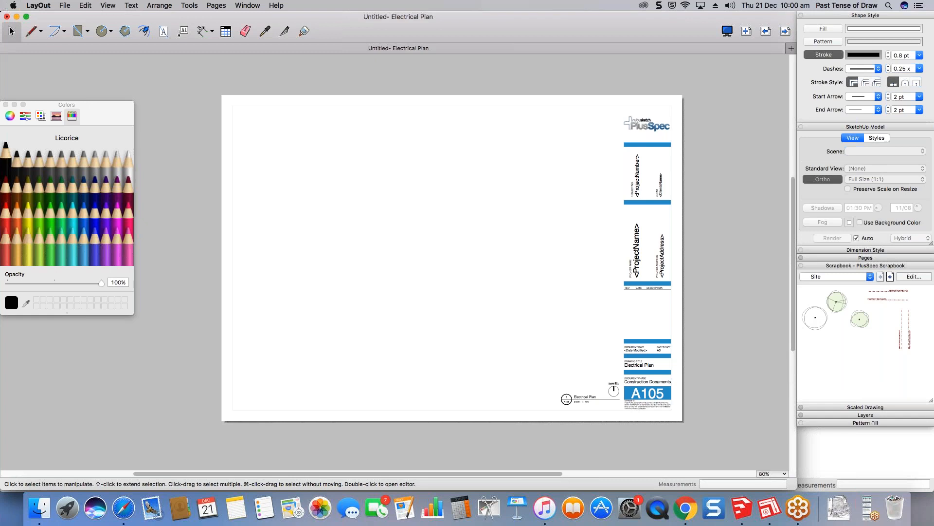
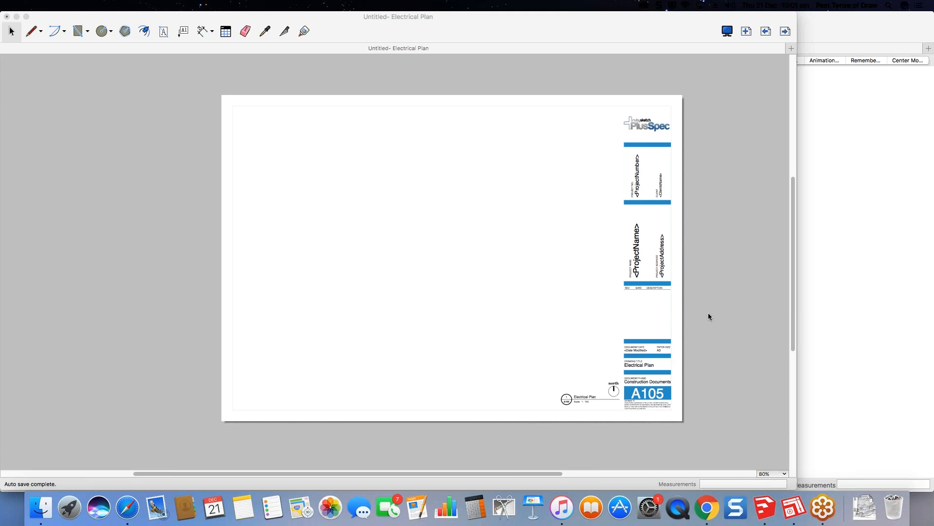
- Switch to SketchUp and examine the edge and modeling settings of the house model's All style
{"action": "left_click", "coordinate": [773, 509]}
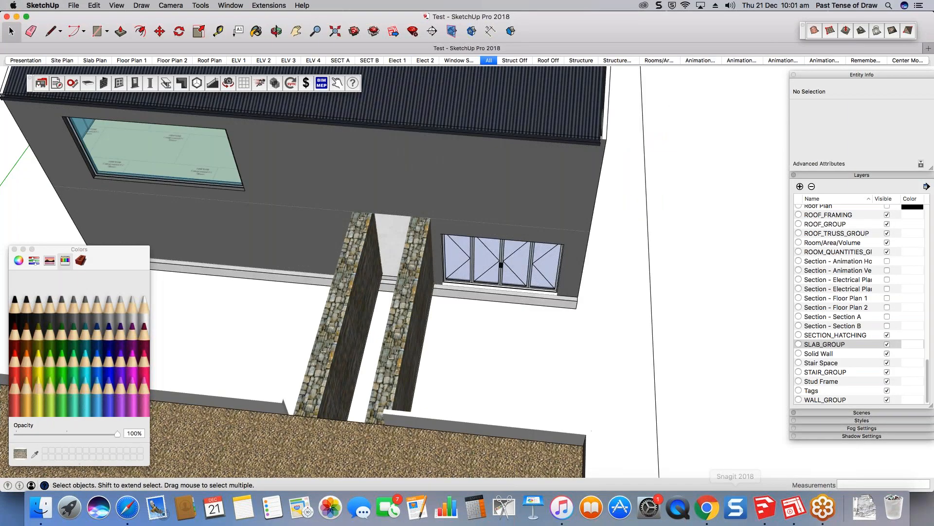
{"action": "middle_click_drag", "start_coordinate": [501, 216], "coordinate": [511, 221]}
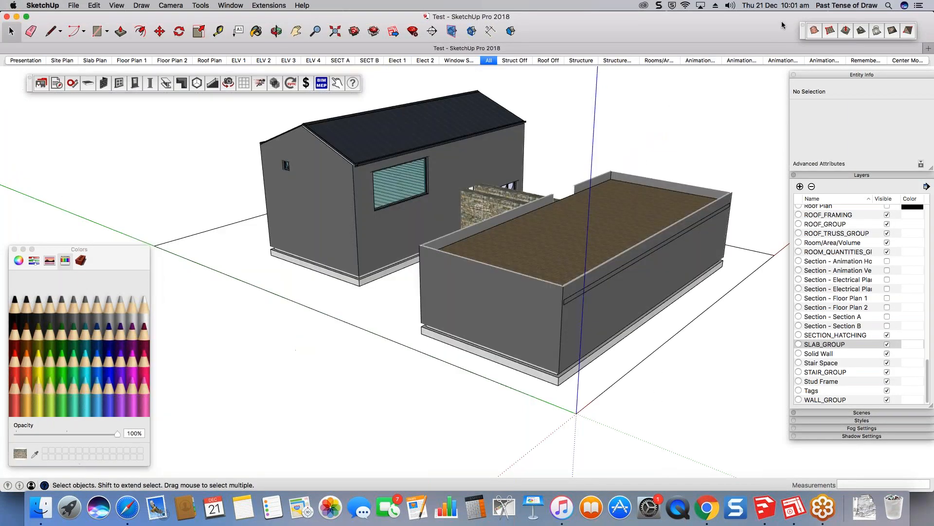
{"action": "left_click", "coordinate": [783, 25]}
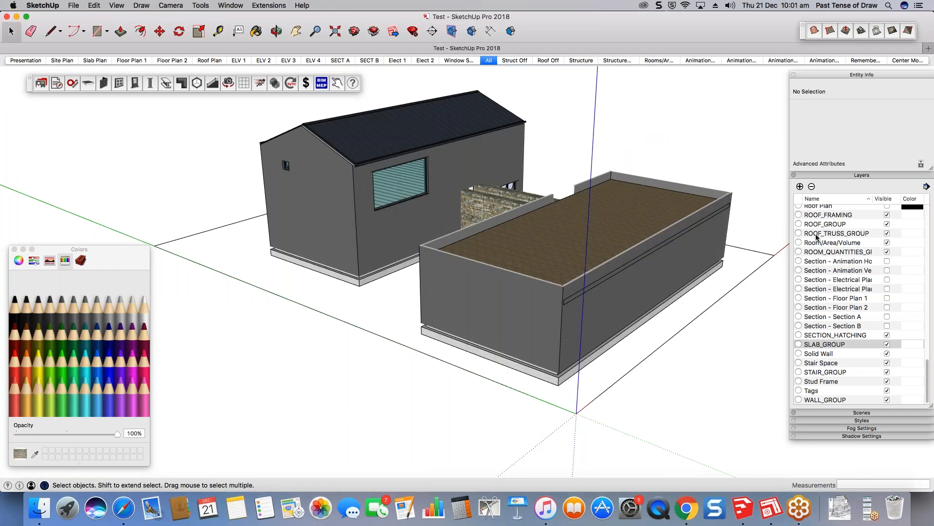
{"action": "middle_click_drag", "start_coordinate": [647, 151], "coordinate": [647, 151]}
{"action": "middle_click_drag", "start_coordinate": [647, 273], "coordinate": [574, 291]}
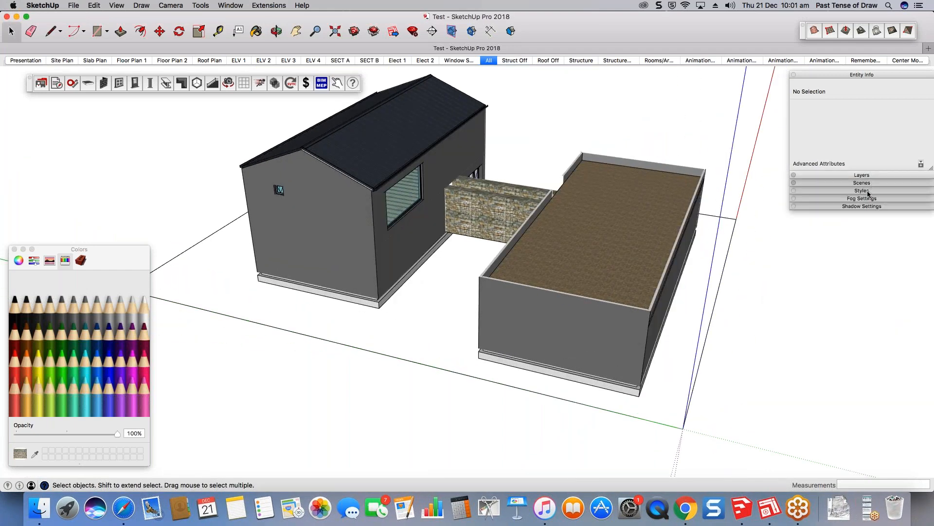
{"action": "left_click", "coordinate": [869, 192]}
{"action": "left_click", "coordinate": [865, 242]}
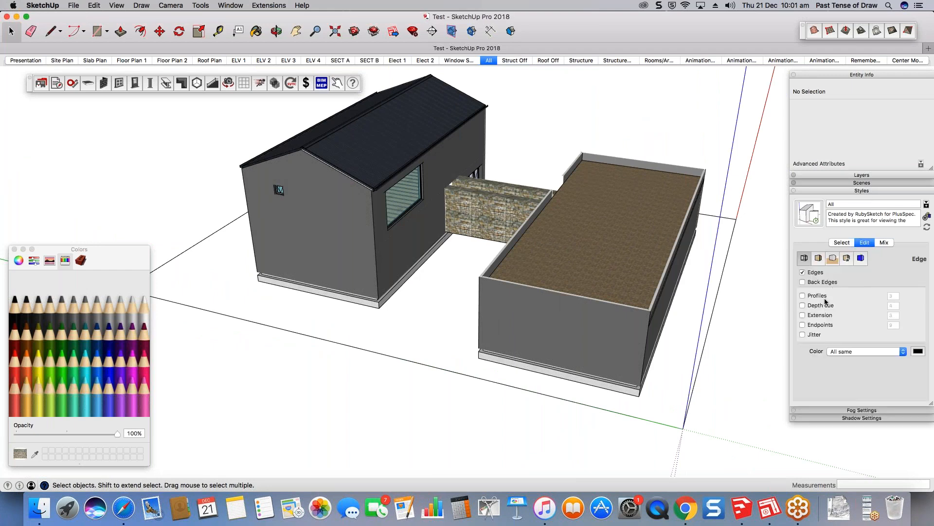
{"action": "left_click", "coordinate": [860, 259]}
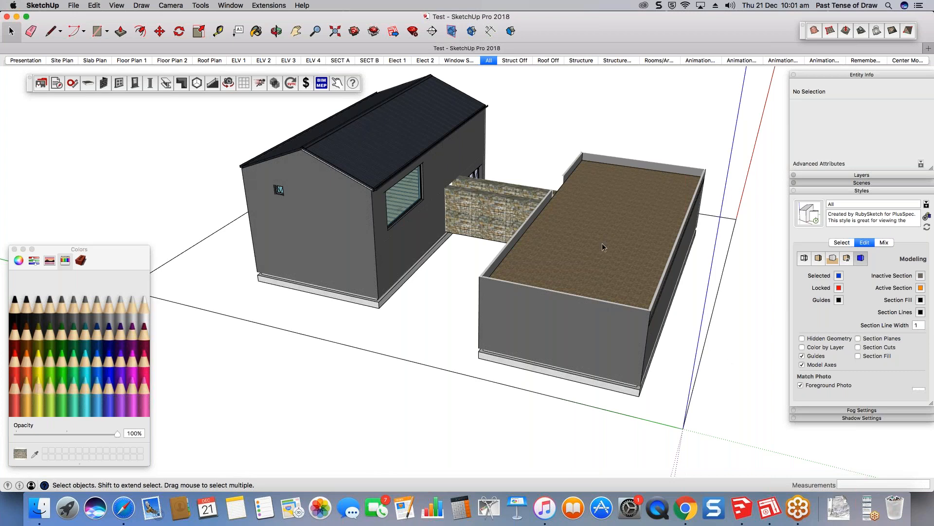
- Show the Floor Plan 1 scene and inspect the wall layer lines of the upper building close up
{"action": "left_click", "coordinate": [131, 60]}
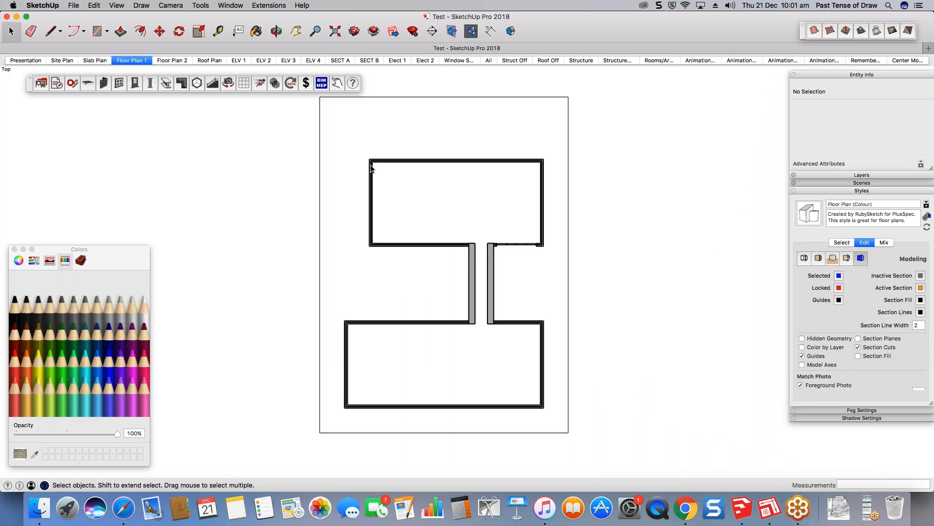
{"action": "scroll", "coordinate": [377, 184], "scroll_direction": "up", "scroll_amount": 10}
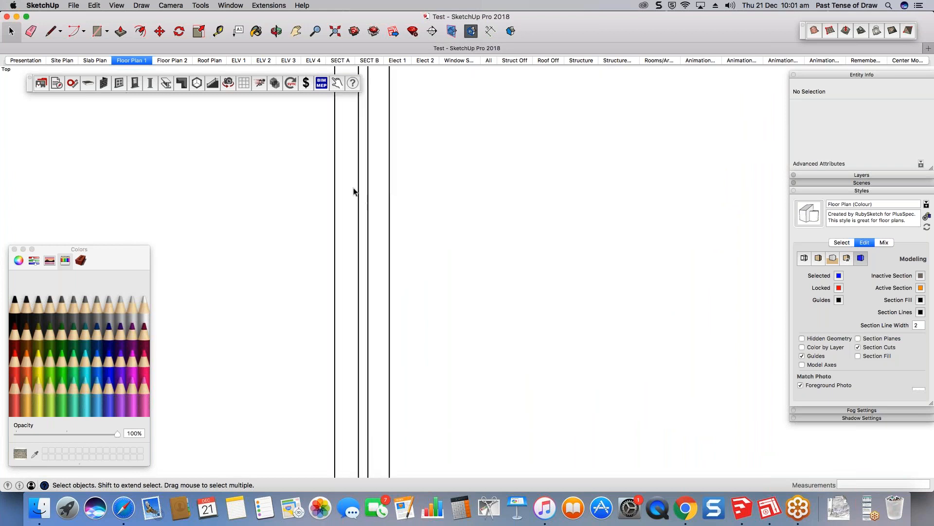
{"action": "scroll", "coordinate": [376, 112], "scroll_direction": "down", "scroll_amount": 2}
{"action": "scroll", "coordinate": [376, 232], "scroll_direction": "down", "scroll_amount": 5}
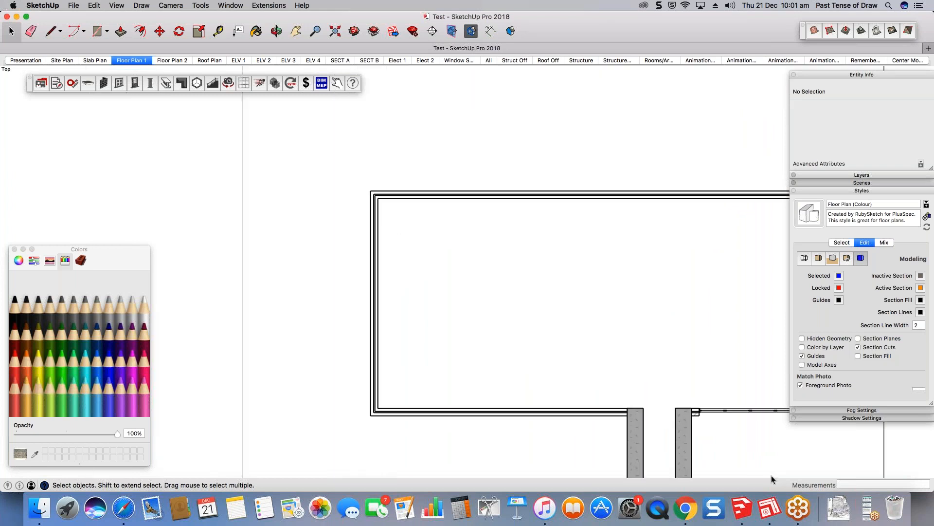
- Switch back to LayOut and open the First Floor Plan page at the upper-left wall corner of the upper example room
{"action": "left_click", "coordinate": [770, 508]}
{"action": "left_click", "coordinate": [863, 265]}
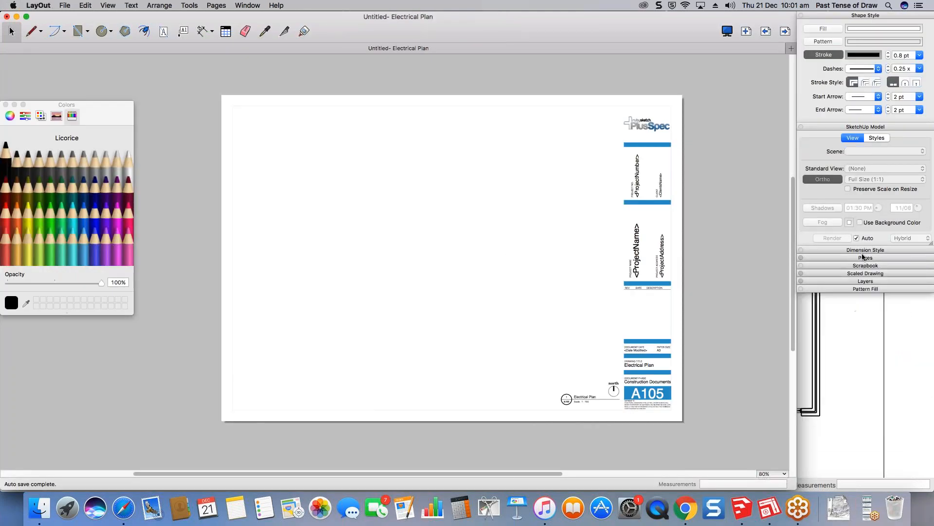
{"action": "left_click", "coordinate": [866, 258]}
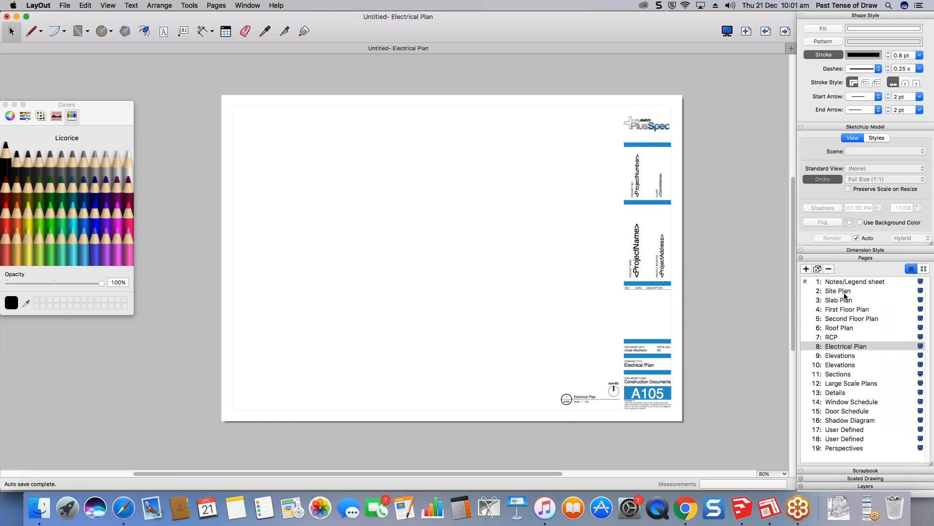
{"action": "left_click", "coordinate": [842, 300]}
{"action": "left_click", "coordinate": [841, 310]}
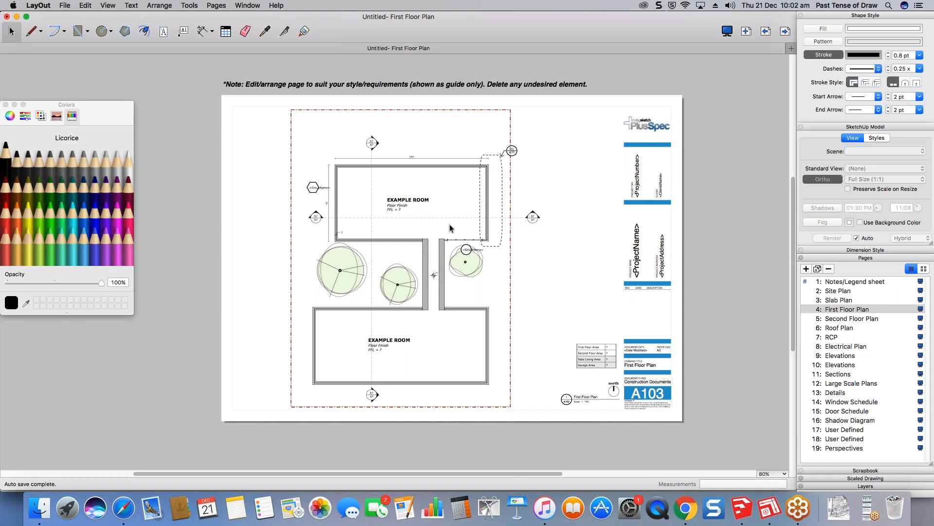
{"action": "scroll", "coordinate": [329, 167], "scroll_direction": "up", "scroll_amount": 2}
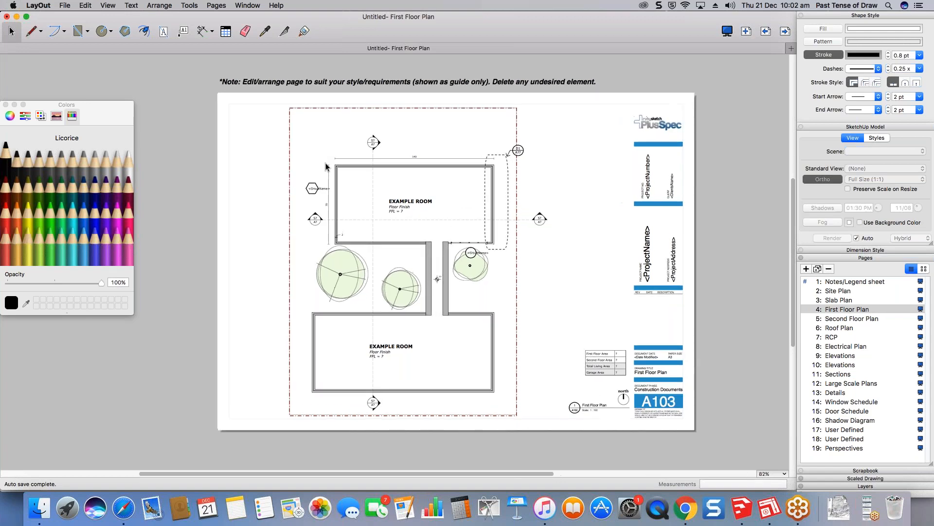
{"action": "scroll", "coordinate": [327, 168], "scroll_direction": "up", "scroll_amount": 5}
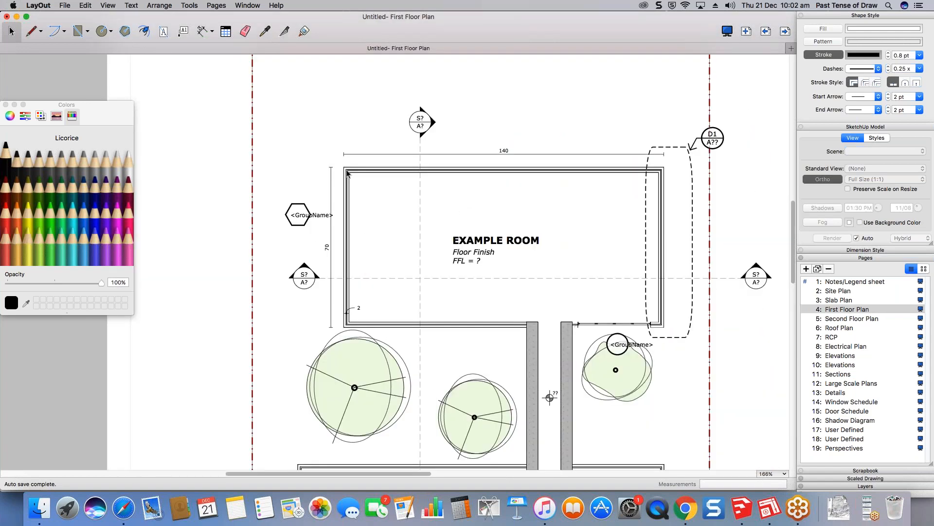
{"action": "scroll", "coordinate": [348, 173], "scroll_direction": "up", "scroll_amount": 5}
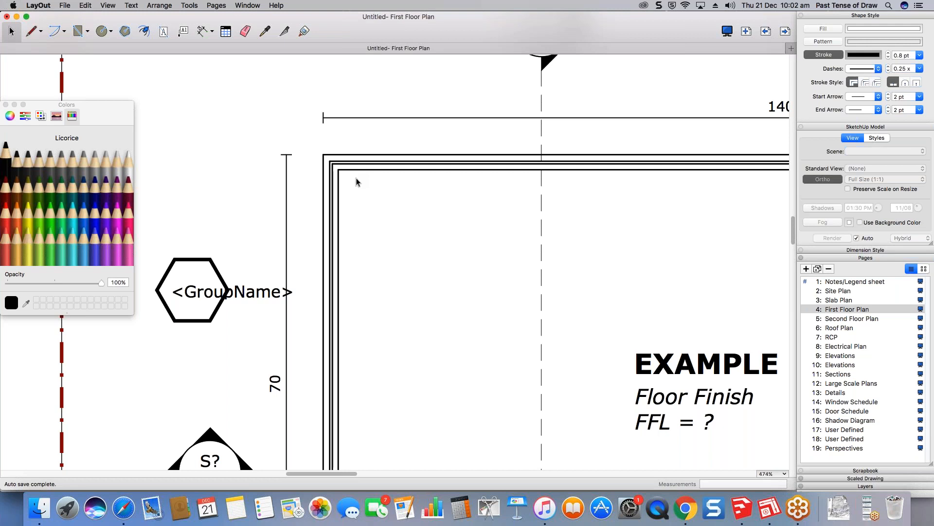
{"action": "scroll", "coordinate": [589, 236], "scroll_direction": "right", "scroll_amount": 2}
{"action": "scroll", "coordinate": [589, 236], "scroll_direction": "down", "scroll_amount": 1}
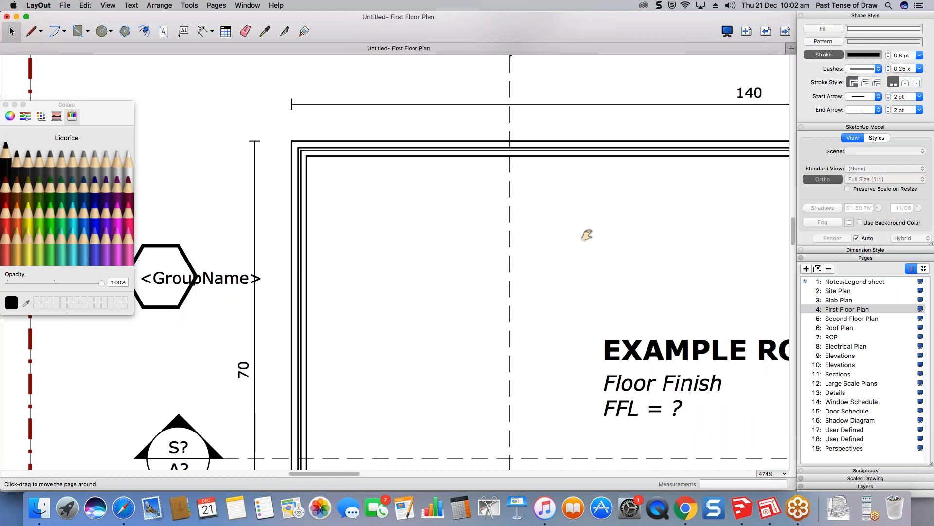
- Set the line weight of the Floor Plan 1 model viewport to 0.20
{"action": "left_click", "coordinate": [340, 160]}
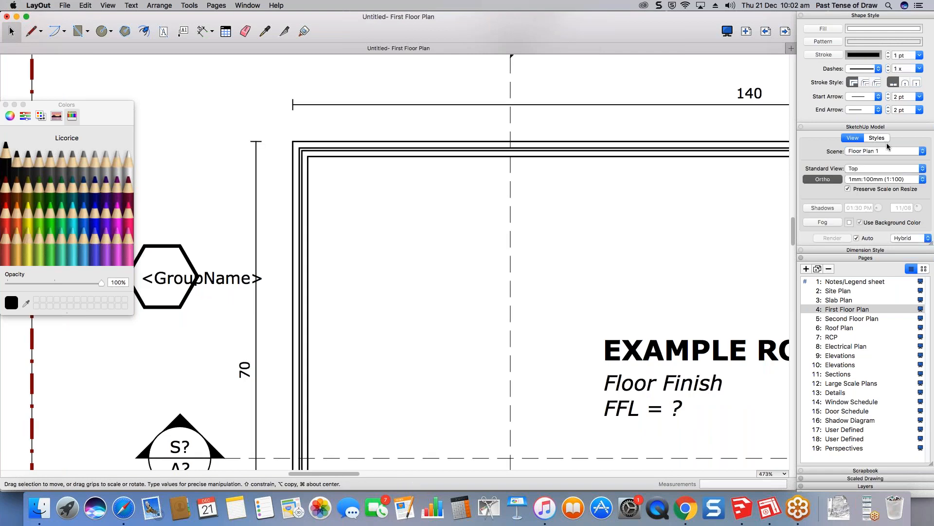
{"action": "left_click", "coordinate": [876, 138]}
{"action": "left_click", "coordinate": [915, 223]}
{"action": "type", "text": "2"}
{"action": "key", "text": "Return"}
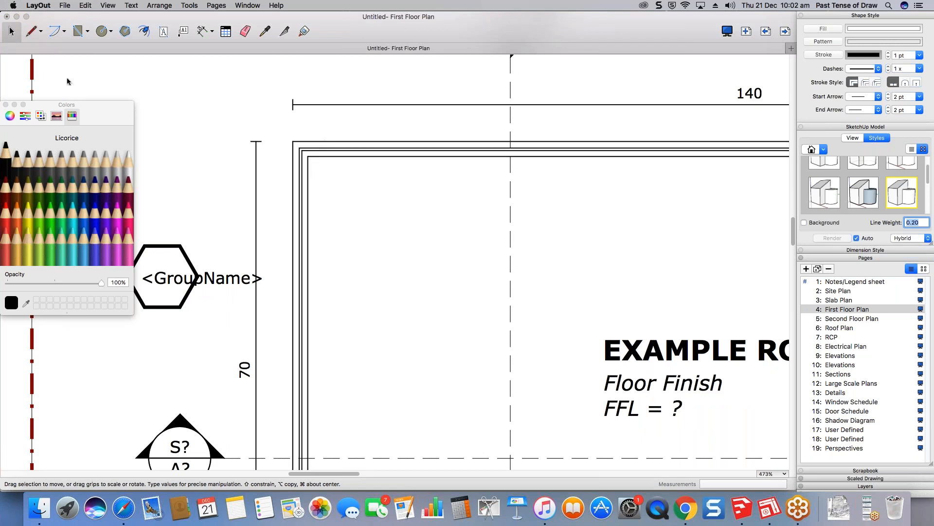
- Start the Line tool and make LW the current drawing layer
{"action": "left_click", "coordinate": [33, 31]}
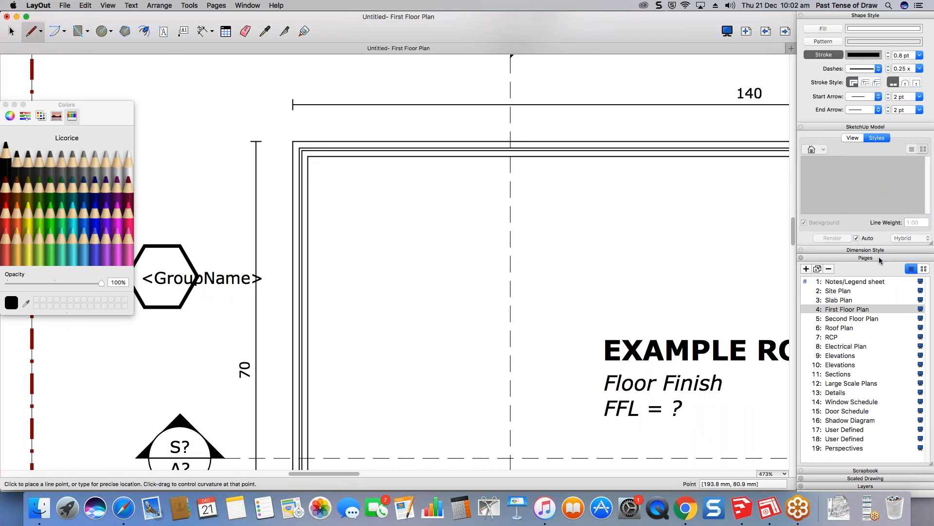
{"action": "left_click", "coordinate": [855, 137]}
{"action": "left_click", "coordinate": [862, 258]}
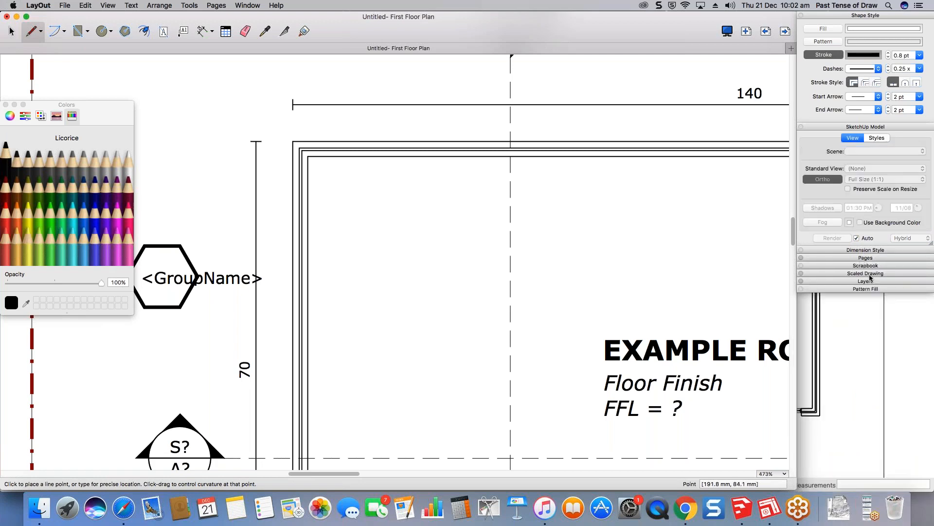
{"action": "left_click", "coordinate": [870, 281]}
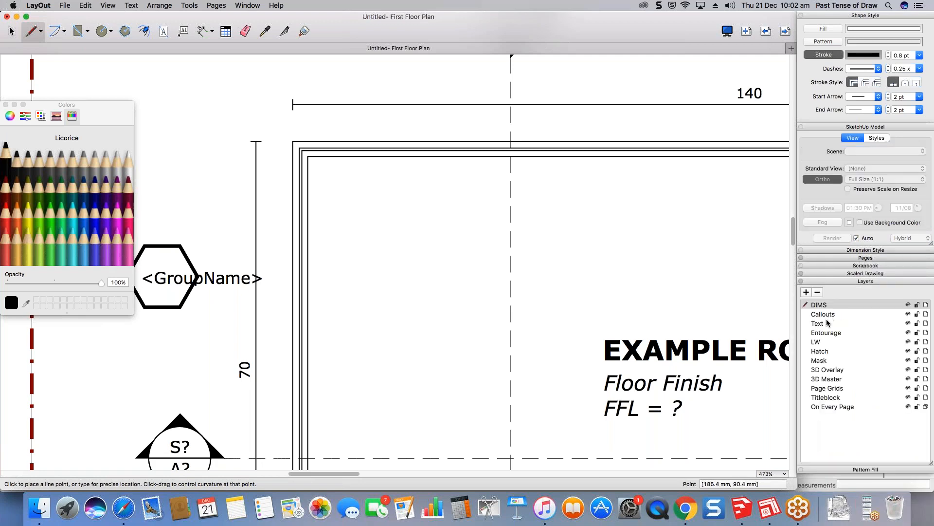
{"action": "left_click", "coordinate": [819, 343]}
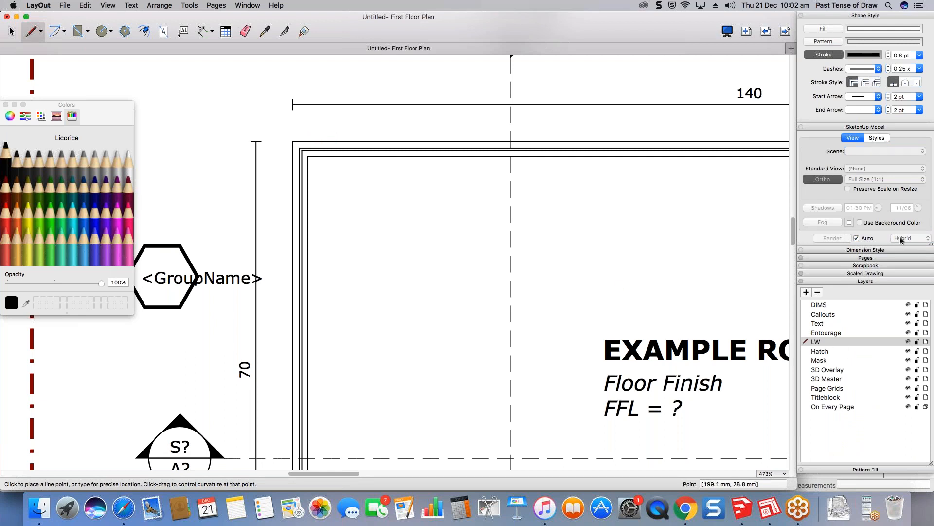
- Trace the upper example room's outer wall face with a 1 pt line along its top and right walls, around the wall end at the door opening
{"action": "left_click", "coordinate": [919, 56]}
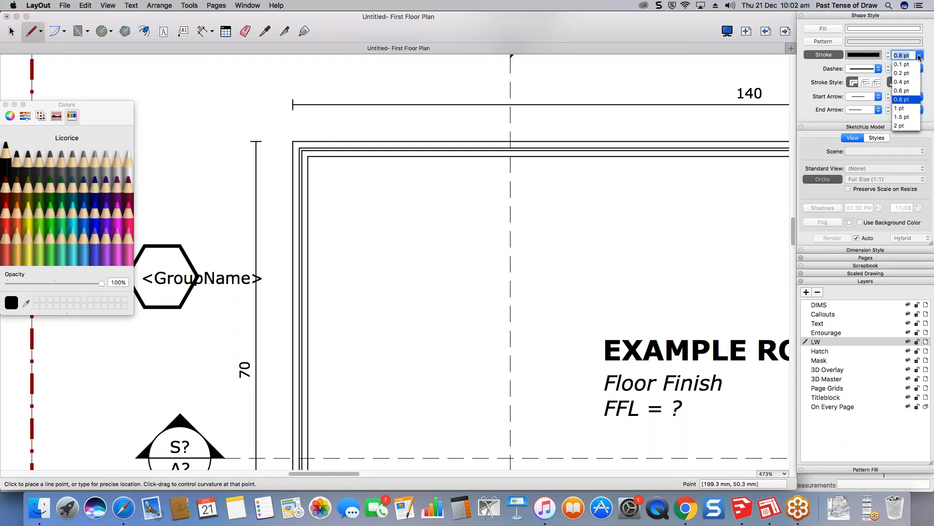
{"action": "left_click", "coordinate": [908, 106]}
{"action": "left_click", "coordinate": [293, 142]}
{"action": "scroll", "coordinate": [698, 129], "scroll_direction": "right", "scroll_amount": 15}
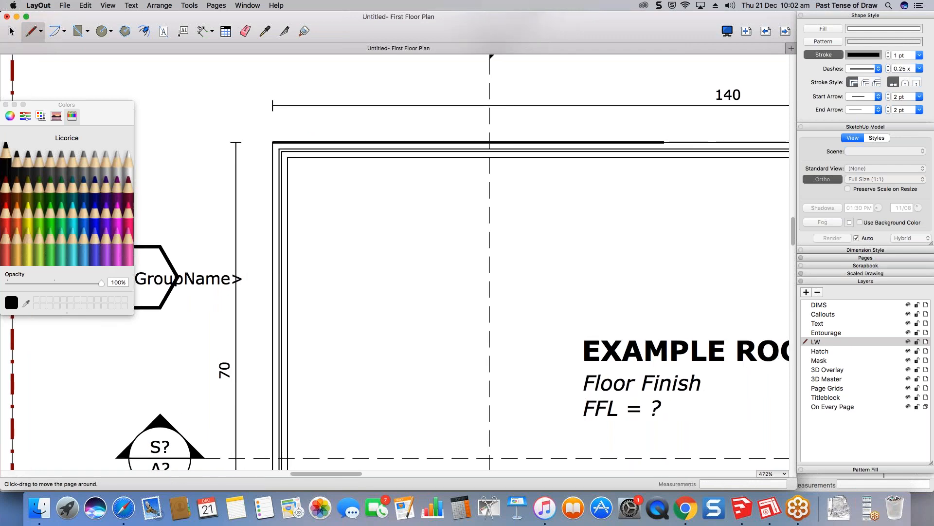
{"action": "left_click", "coordinate": [597, 141]}
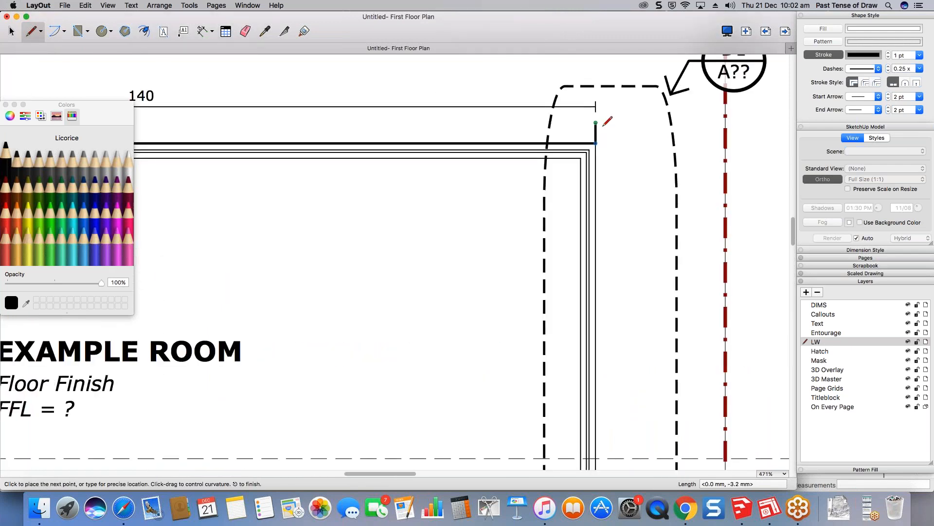
{"action": "scroll", "coordinate": [597, 139], "scroll_direction": "down", "scroll_amount": 10}
{"action": "scroll", "coordinate": [405, 319], "scroll_direction": "up", "scroll_amount": 10}
{"action": "left_click", "coordinate": [531, 373]}
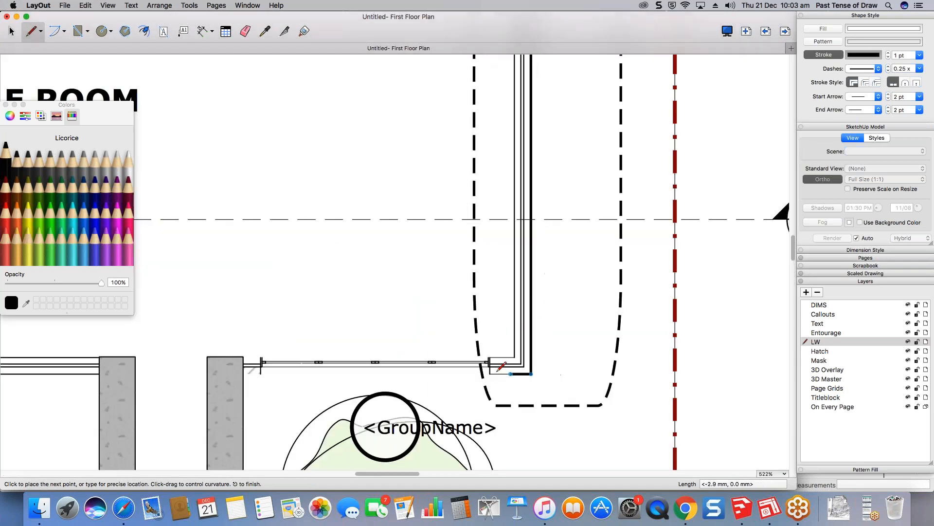
{"action": "left_click", "coordinate": [490, 374]}
{"action": "scroll", "coordinate": [491, 370], "scroll_direction": "up", "scroll_amount": 5}
{"action": "left_click", "coordinate": [488, 357]}
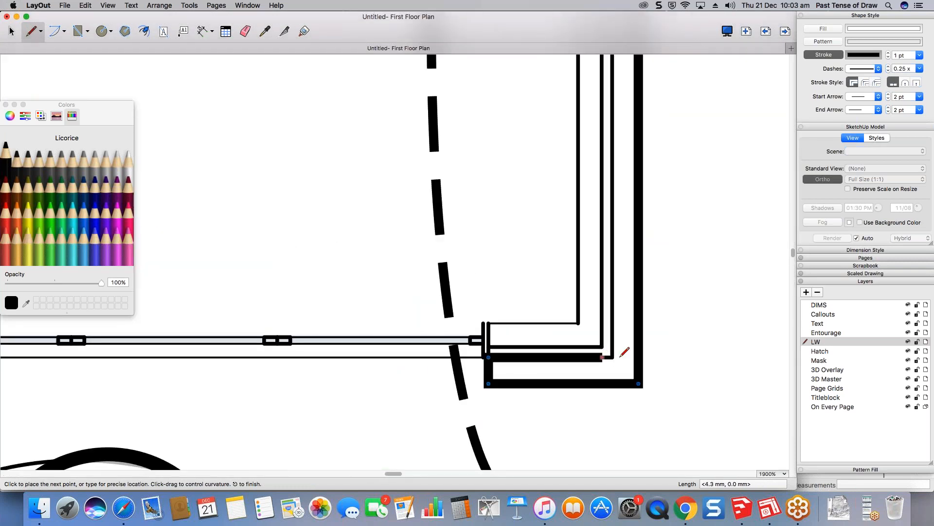
- Continue the trace back along the outer skin's inner edge to the passage wall and close it along the outer face at the upper-left corner
{"action": "scroll", "coordinate": [614, 360], "scroll_direction": "down", "scroll_amount": 12}
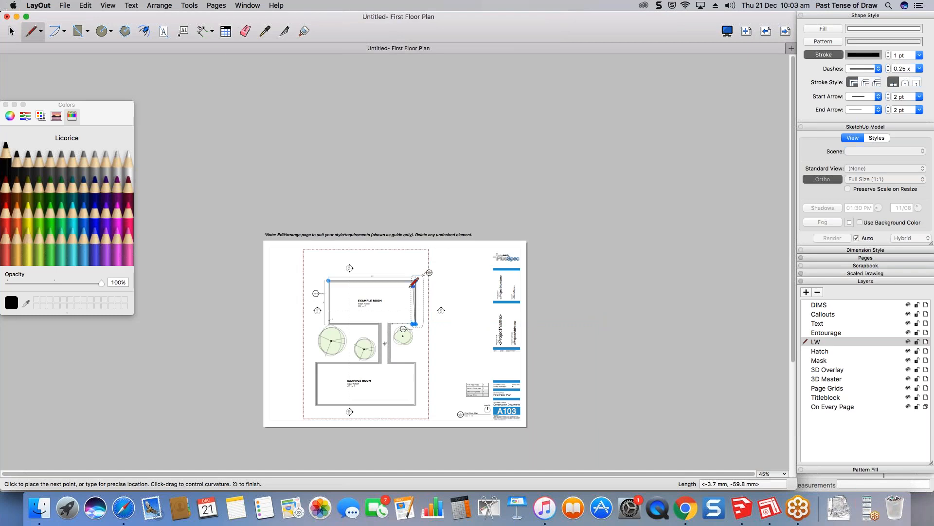
{"action": "scroll", "coordinate": [412, 285], "scroll_direction": "up", "scroll_amount": 8}
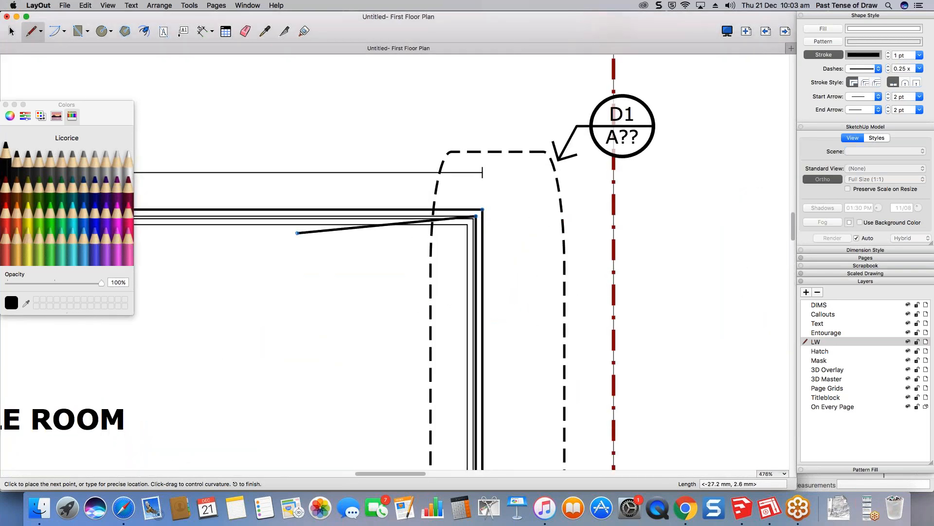
{"action": "scroll", "coordinate": [220, 191], "scroll_direction": "left", "scroll_amount": 10}
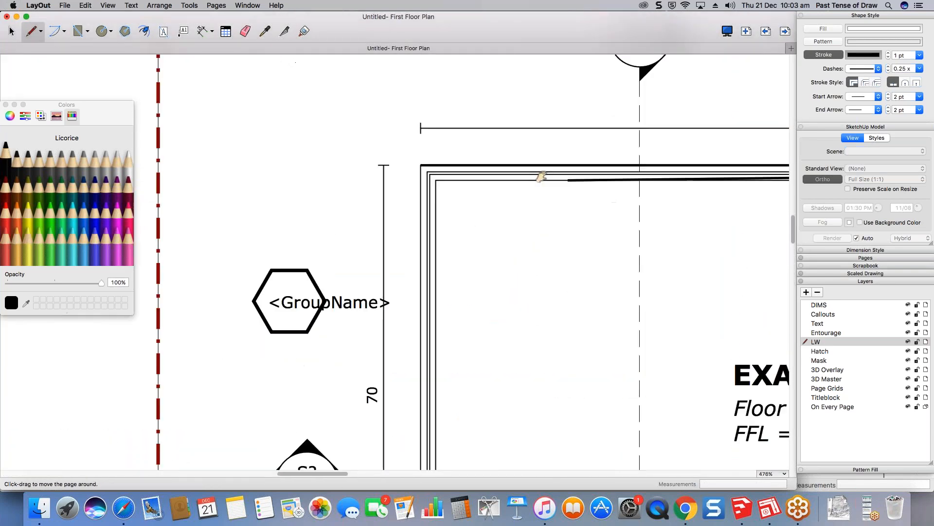
{"action": "left_click", "coordinate": [421, 171]}
{"action": "scroll", "coordinate": [431, 297], "scroll_direction": "down", "scroll_amount": 5}
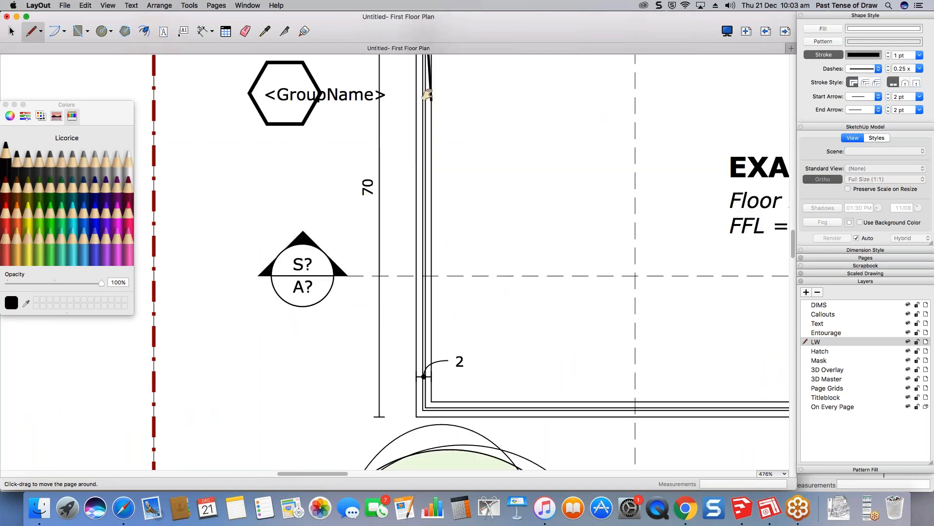
{"action": "left_click", "coordinate": [424, 385]}
{"action": "middle_click_drag", "start_coordinate": [679, 354], "coordinate": [304, 271]}
{"action": "middle_click_drag", "start_coordinate": [249, 283], "coordinate": [699, 287]}
{"action": "middle_click_drag", "start_coordinate": [500, 112], "coordinate": [457, 383]}
{"action": "left_click", "coordinate": [449, 125]}
{"action": "key", "text": "space"}
- Inspect the traced outline at the upper-left corner, make Entourage the current layer, and toggle the LW layer's visibility off and on
{"action": "middle_click_drag", "start_coordinate": [492, 156], "coordinate": [389, 181]}
{"action": "scroll", "coordinate": [355, 158], "scroll_direction": "up", "scroll_amount": 5}
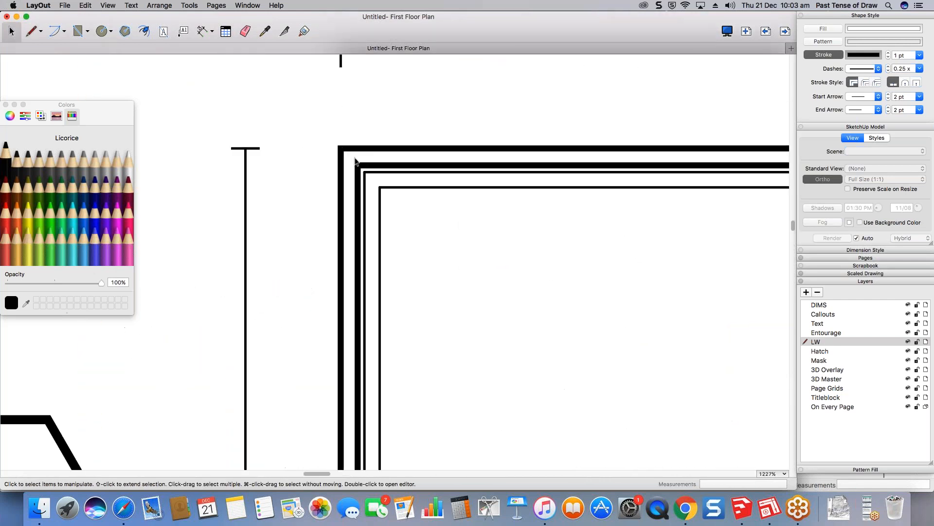
{"action": "scroll", "coordinate": [355, 158], "scroll_direction": "down", "scroll_amount": 4}
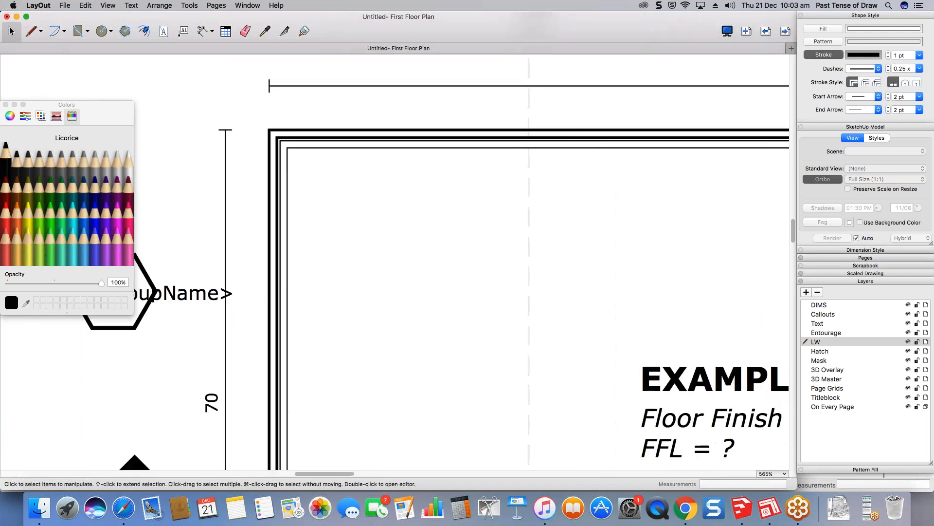
{"action": "scroll", "coordinate": [433, 153], "scroll_direction": "down", "scroll_amount": 3}
{"action": "middle_click_drag", "start_coordinate": [333, 171], "coordinate": [325, 144]}
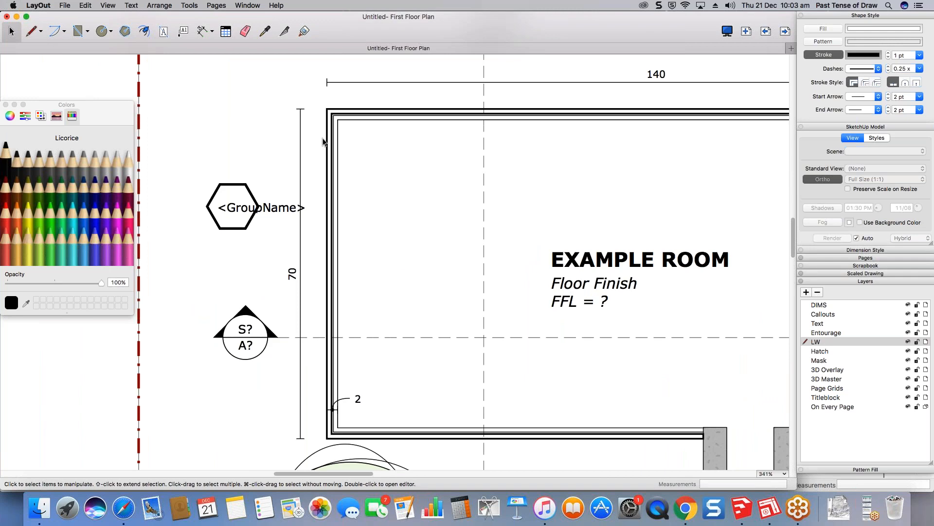
{"action": "left_click", "coordinate": [909, 342]}
{"action": "left_click", "coordinate": [909, 341]}
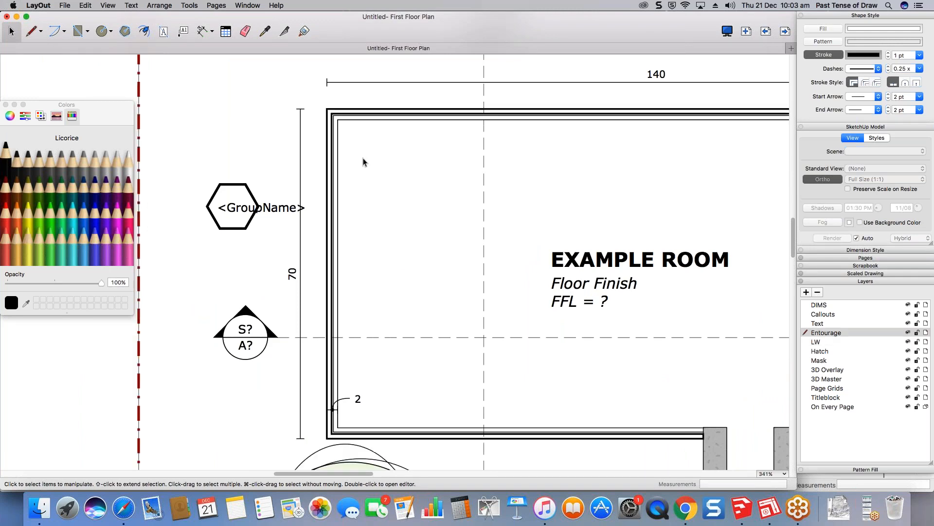
- Try shifting the left segments of the traced wall outline outward from the model wall, and undo the moves
{"action": "left_click", "coordinate": [328, 158]}
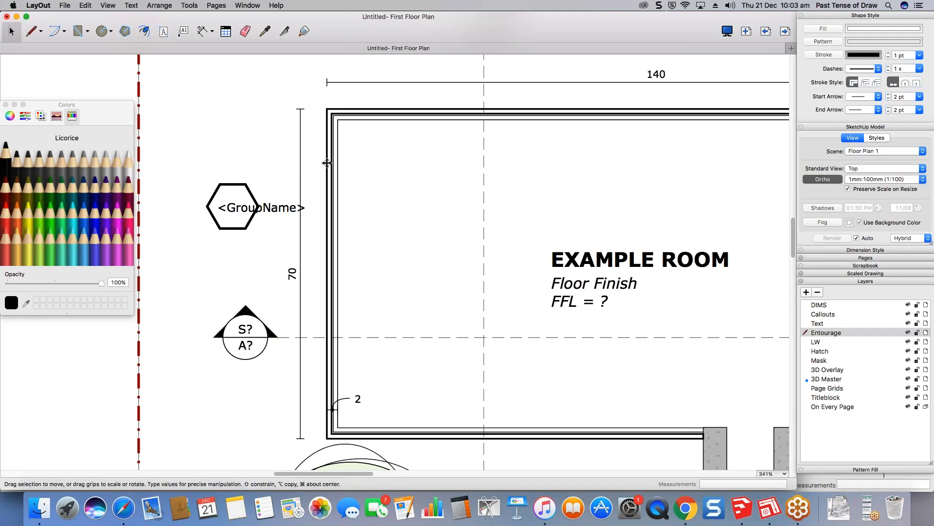
{"action": "double_click", "coordinate": [327, 167]}
{"action": "left_click", "coordinate": [327, 169]}
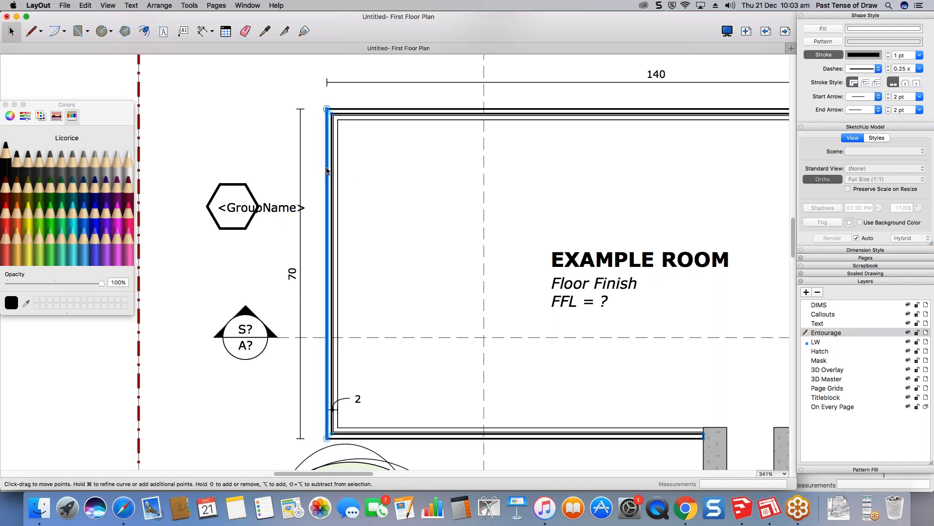
{"action": "left_click_drag", "start_coordinate": [328, 171], "coordinate": [321, 141]}
{"action": "left_click", "coordinate": [328, 141]}
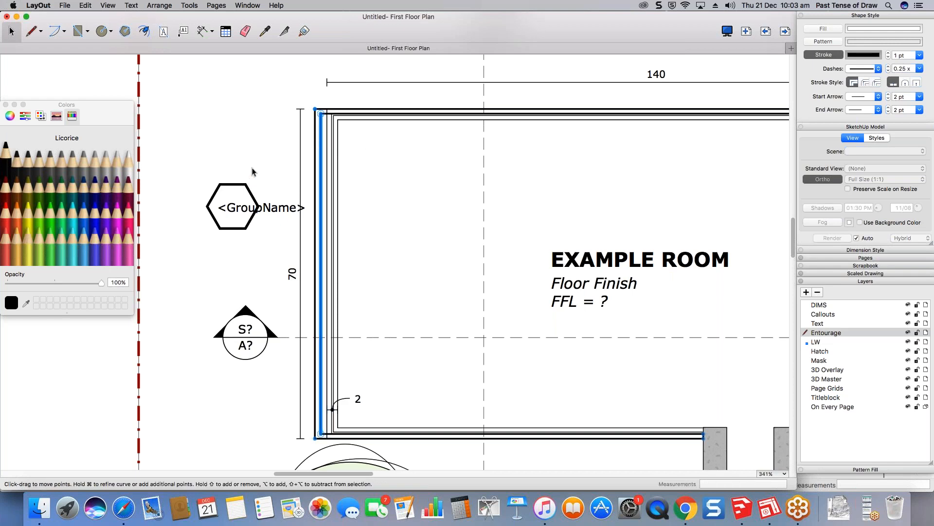
{"action": "key", "text": "super+z"}
{"action": "key", "text": "super+z"}
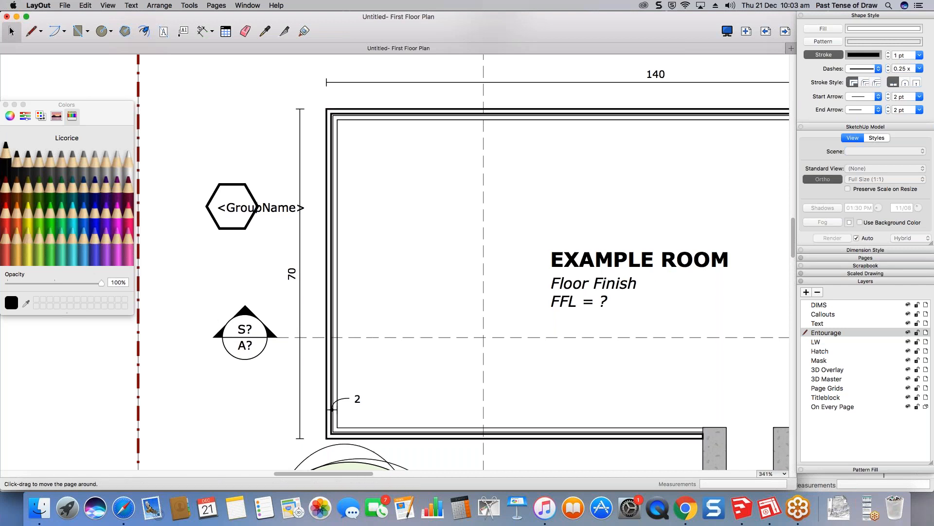
- Draw a rectangle over each of the two grey passage walls between the upper and lower example rooms
{"action": "scroll", "coordinate": [500, 203], "scroll_direction": "right", "scroll_amount": 3}
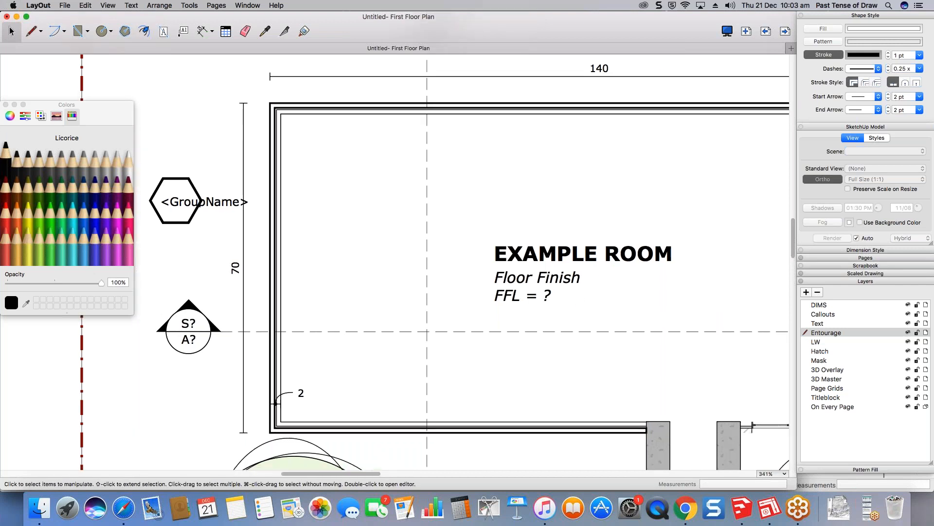
{"action": "scroll", "coordinate": [457, 171], "scroll_direction": "down", "scroll_amount": 2}
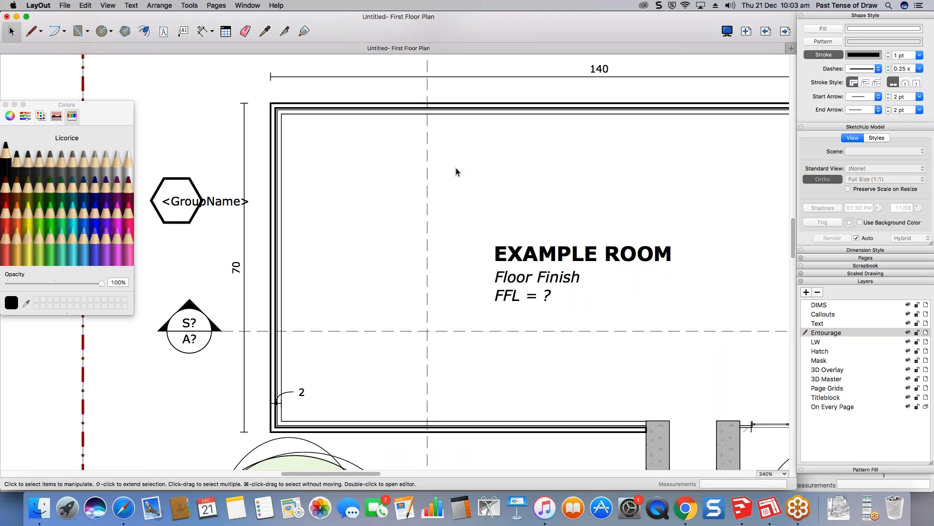
{"action": "scroll", "coordinate": [457, 172], "scroll_direction": "down", "scroll_amount": 1}
{"action": "middle_click_drag", "start_coordinate": [547, 223], "coordinate": [501, 204]}
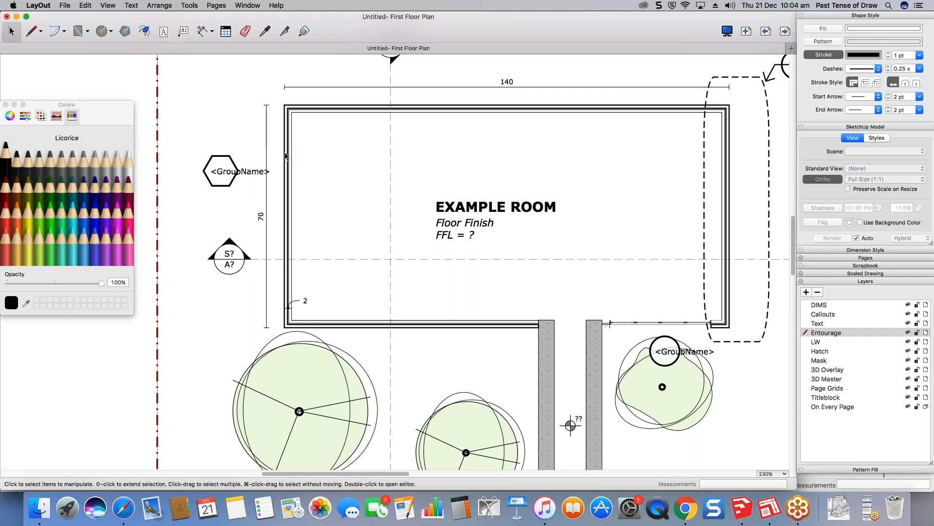
{"action": "middle_click_drag", "start_coordinate": [559, 309], "coordinate": [490, 205]}
{"action": "key", "text": "r"}
{"action": "left_click", "coordinate": [461, 179]}
{"action": "left_click", "coordinate": [478, 385]}
{"action": "left_click", "coordinate": [509, 179]}
{"action": "left_click", "coordinate": [525, 385]}
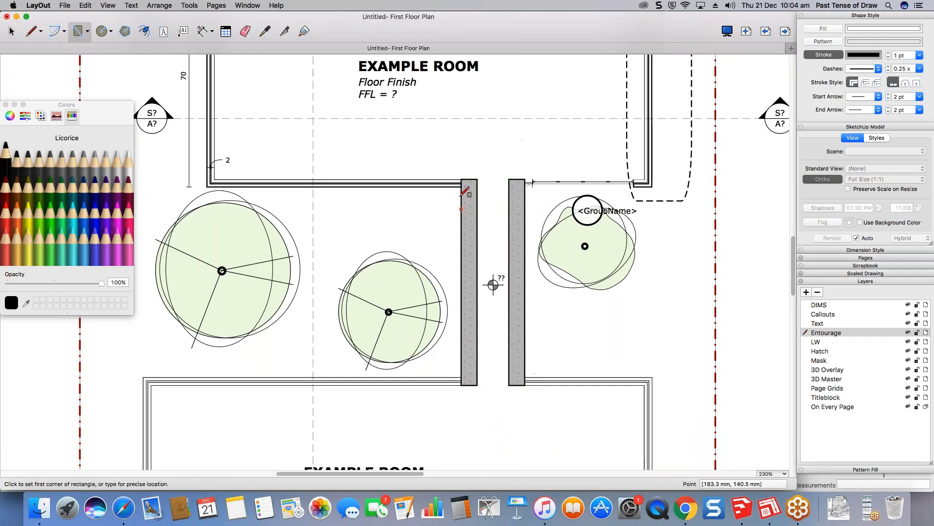
- Select the rectangle over the left passage wall, check its outline, and turn on its fill and pattern
{"action": "scroll", "coordinate": [493, 285], "scroll_direction": "up", "scroll_amount": 1}
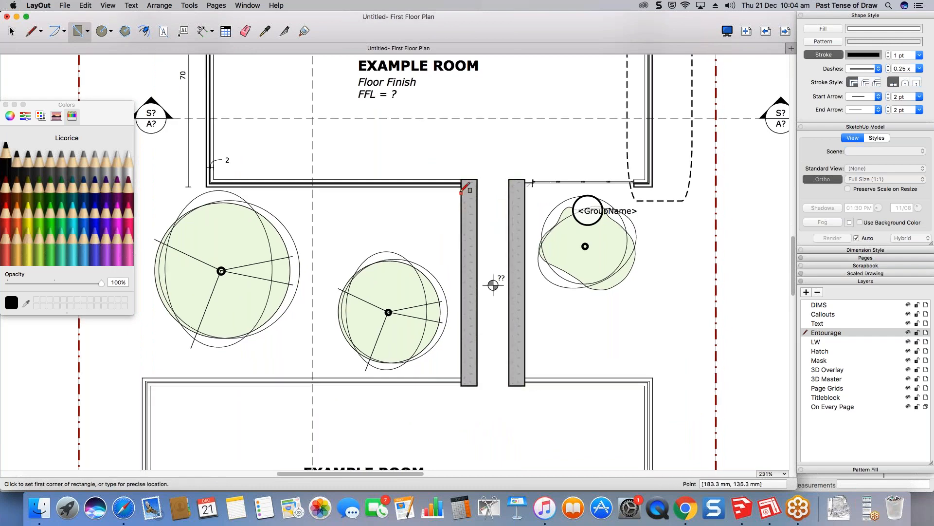
{"action": "scroll", "coordinate": [461, 193], "scroll_direction": "up", "scroll_amount": 5}
{"action": "scroll", "coordinate": [476, 167], "scroll_direction": "up", "scroll_amount": 5}
{"action": "key", "text": "space"}
{"action": "left_click", "coordinate": [508, 154]}
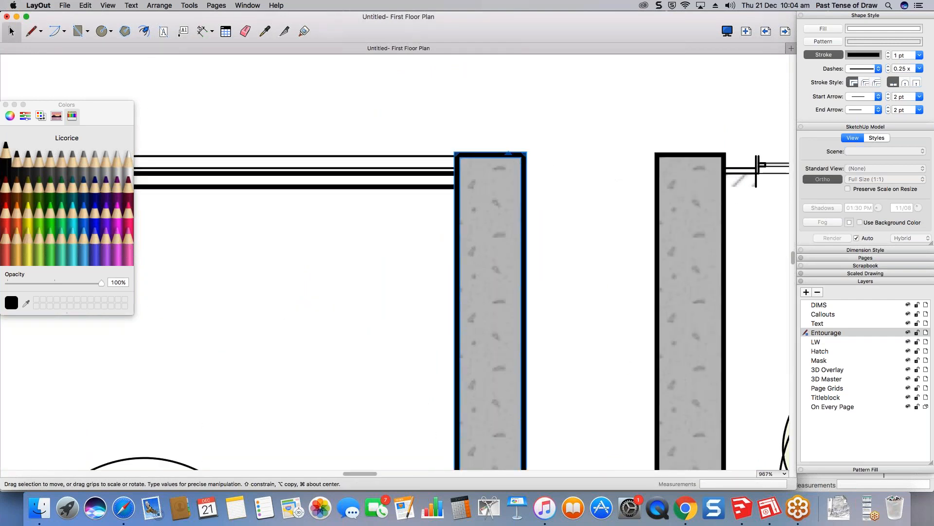
{"action": "scroll", "coordinate": [515, 155], "scroll_direction": "down", "scroll_amount": 3}
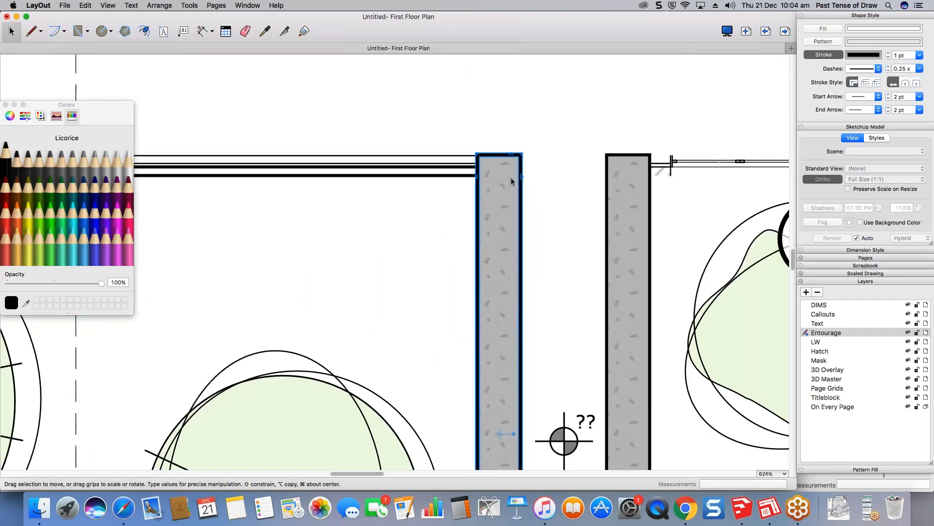
{"action": "scroll", "coordinate": [511, 177], "scroll_direction": "down", "scroll_amount": 3}
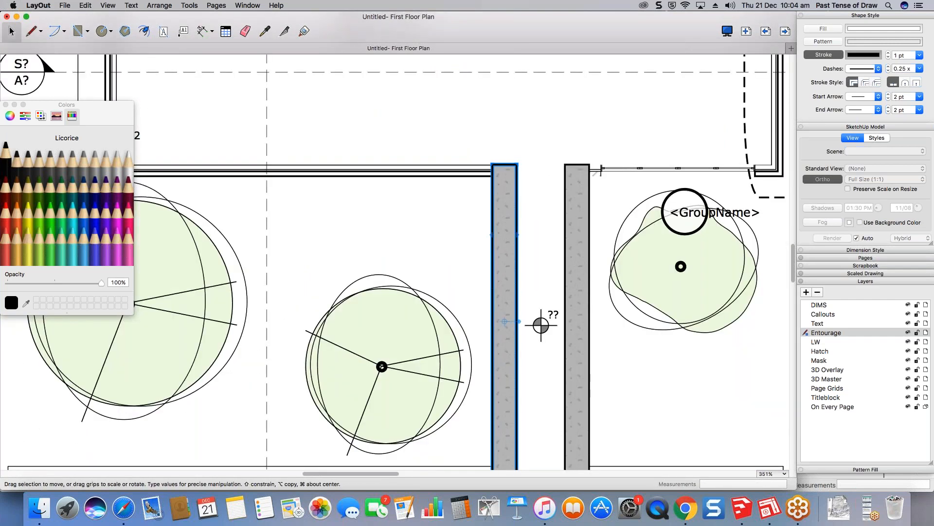
{"action": "middle_click_drag", "start_coordinate": [511, 177], "coordinate": [516, 174]}
{"action": "middle_click_drag", "start_coordinate": [511, 318], "coordinate": [595, 279]}
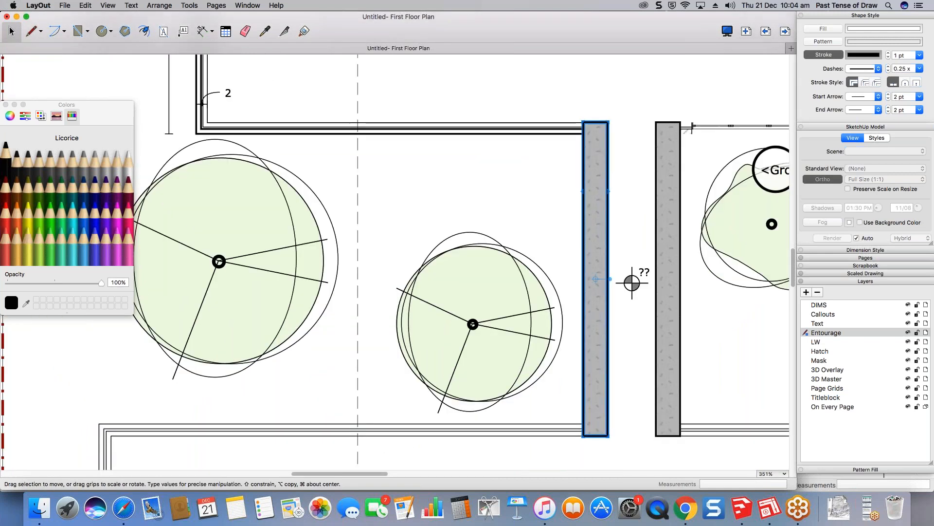
{"action": "scroll", "coordinate": [435, 189], "scroll_direction": "down", "scroll_amount": 5}
{"action": "scroll", "coordinate": [479, 186], "scroll_direction": "up", "scroll_amount": 6}
{"action": "scroll", "coordinate": [474, 184], "scroll_direction": "down", "scroll_amount": 1}
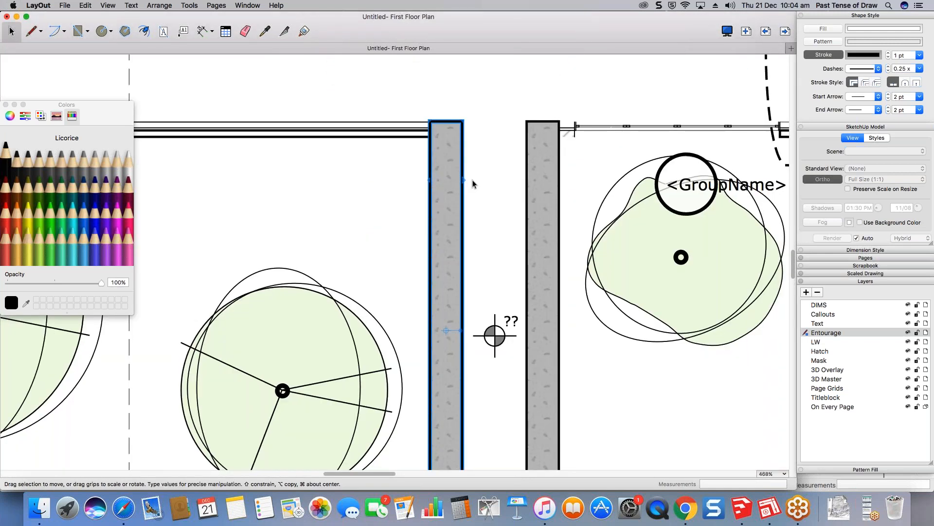
{"action": "scroll", "coordinate": [473, 184], "scroll_direction": "down", "scroll_amount": 3}
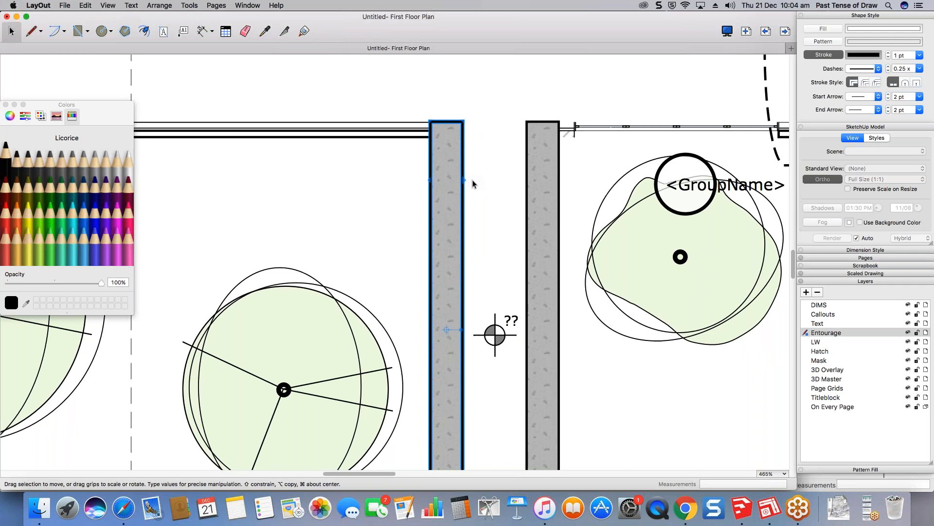
{"action": "scroll", "coordinate": [467, 179], "scroll_direction": "down", "scroll_amount": 5}
{"action": "left_click", "coordinate": [824, 29]}
{"action": "left_click", "coordinate": [823, 41]}
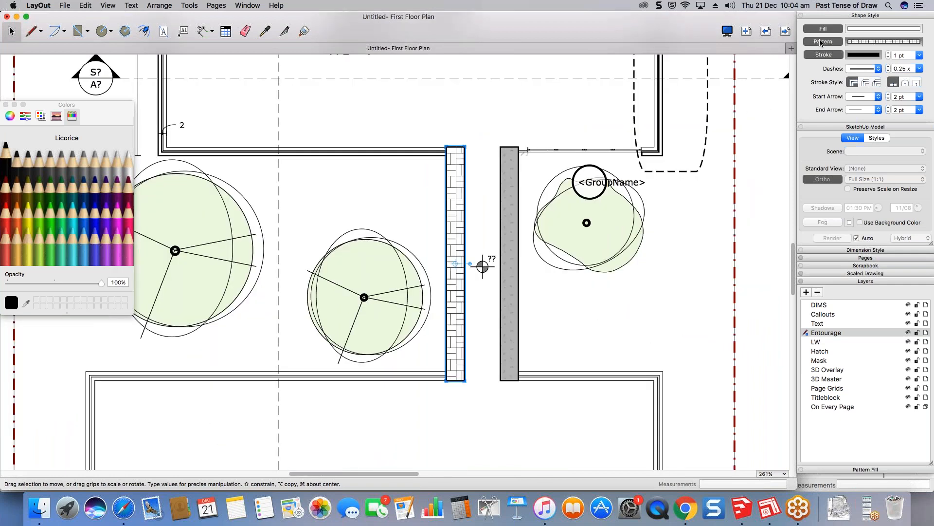
- Apply the Adobe Rammed Earth pattern from the Material Symbols collection to the left passage wall's rectangle
{"action": "left_click", "coordinate": [890, 43]}
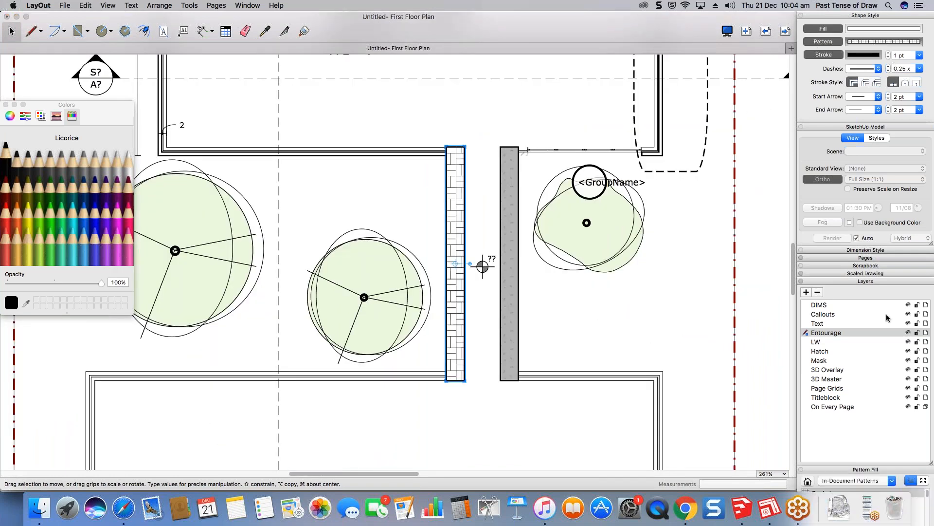
{"action": "left_click", "coordinate": [878, 281]}
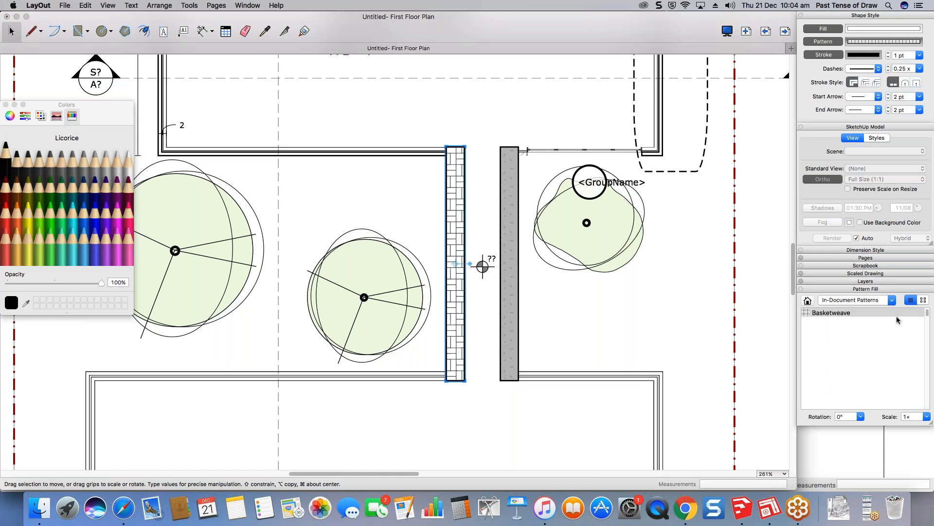
{"action": "left_click", "coordinate": [881, 301]}
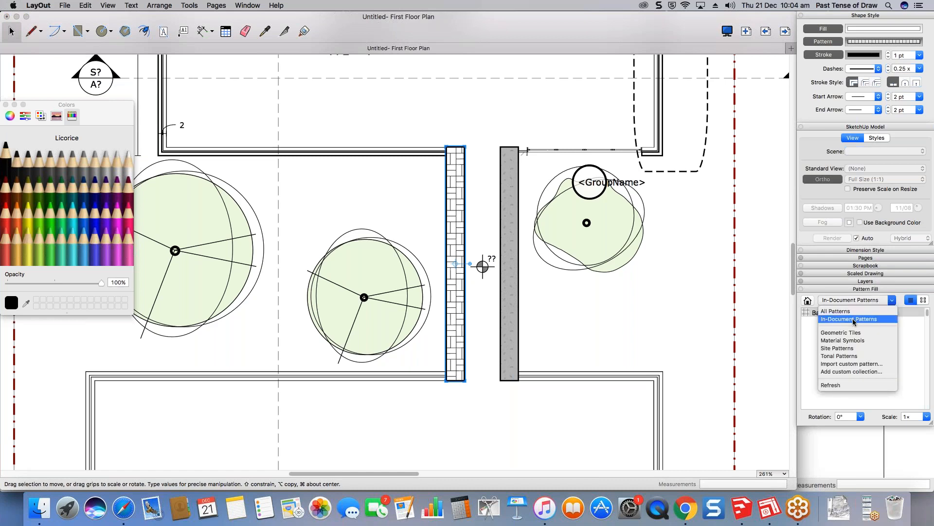
{"action": "left_click", "coordinate": [849, 340]}
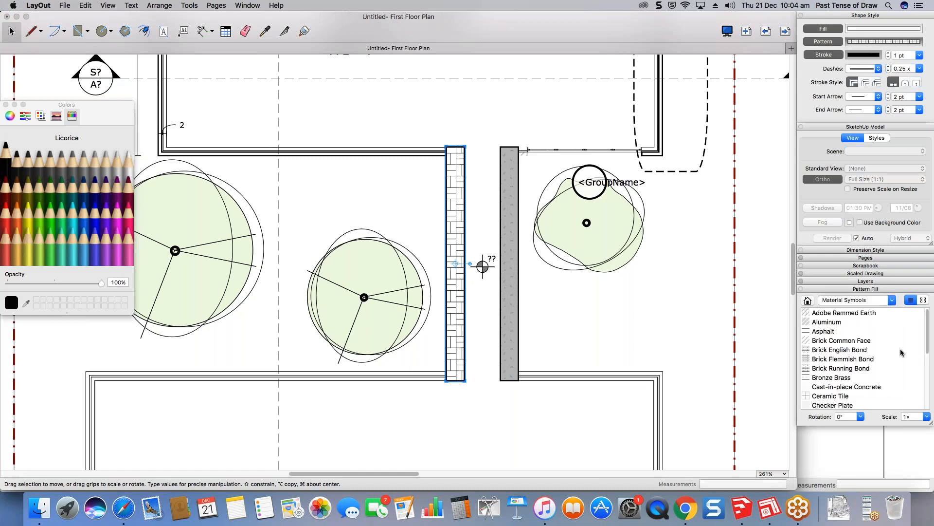
{"action": "left_click", "coordinate": [840, 315]}
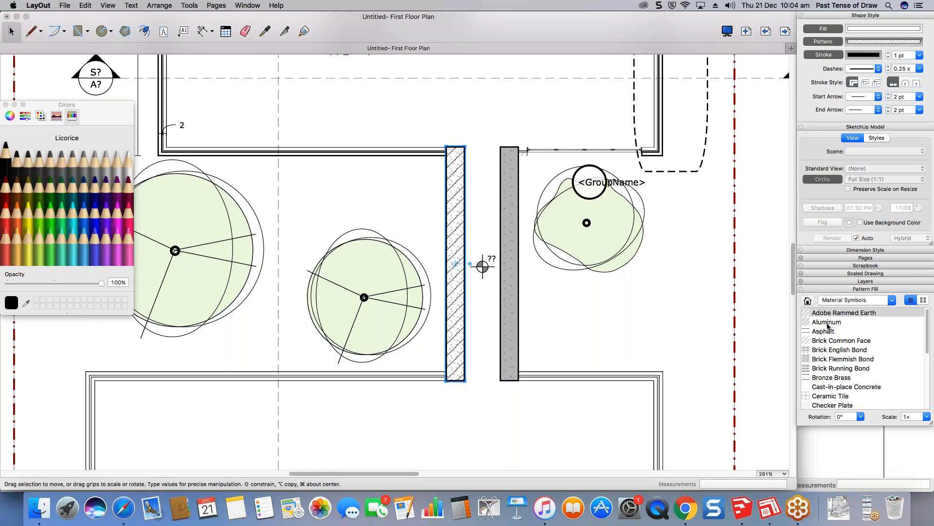
{"action": "left_click", "coordinate": [659, 260]}
{"action": "left_click", "coordinate": [502, 140]}
{"action": "left_click", "coordinate": [459, 162]}
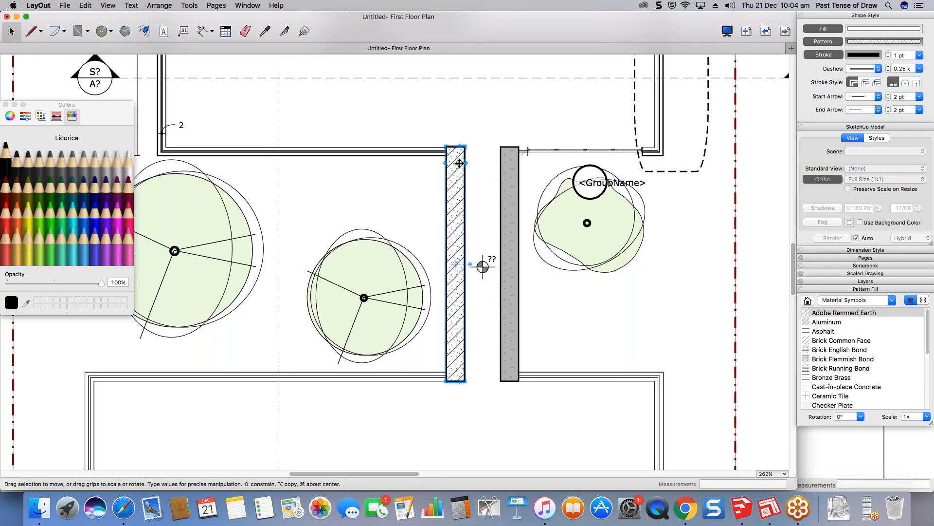
- Copy the Adobe Rammed Earth rectangle from the left passage wall onto the right passage wall
{"action": "scroll", "coordinate": [458, 162], "scroll_direction": "up", "scroll_amount": 1}
{"action": "left_click_drag", "start_coordinate": [451, 161], "coordinate": [510, 159], "text": "alt"}
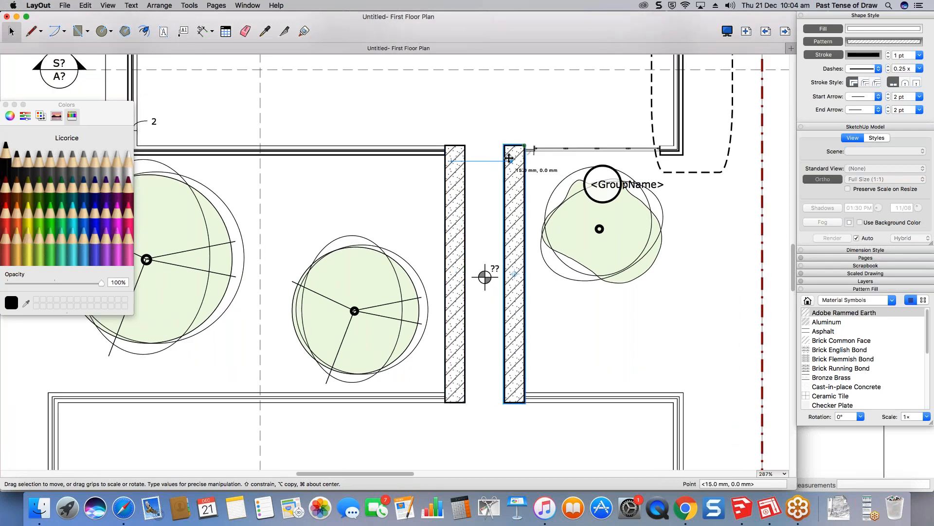
{"action": "left_click", "coordinate": [546, 307]}
{"action": "middle_click_drag", "start_coordinate": [536, 229], "coordinate": [538, 229]}
{"action": "middle_click_drag", "start_coordinate": [522, 198], "coordinate": [570, 201]}
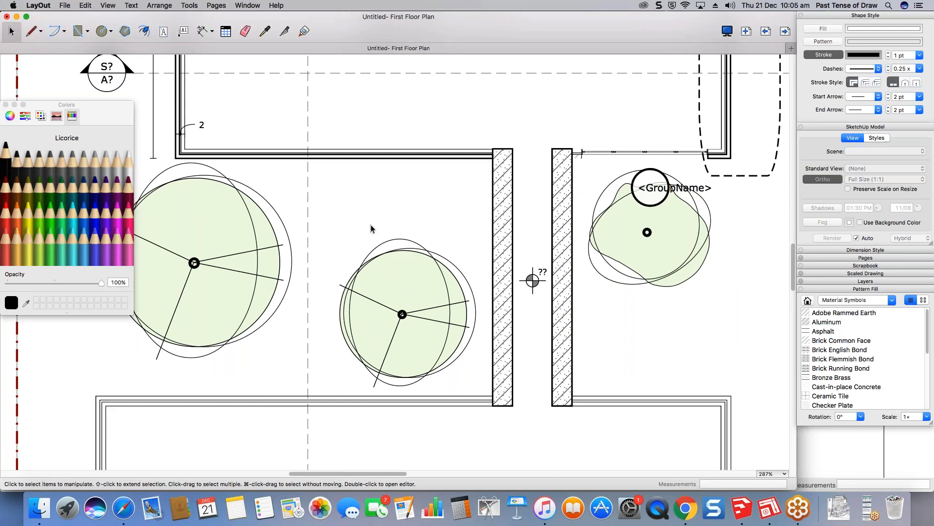
{"action": "scroll", "coordinate": [482, 248], "scroll_direction": "down", "scroll_amount": 3}
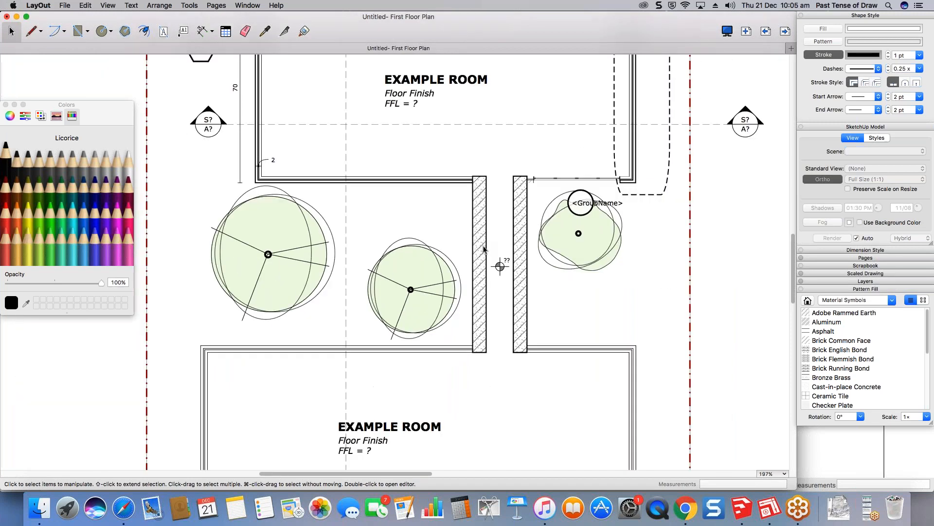
{"action": "scroll", "coordinate": [485, 249], "scroll_direction": "down", "scroll_amount": 5}
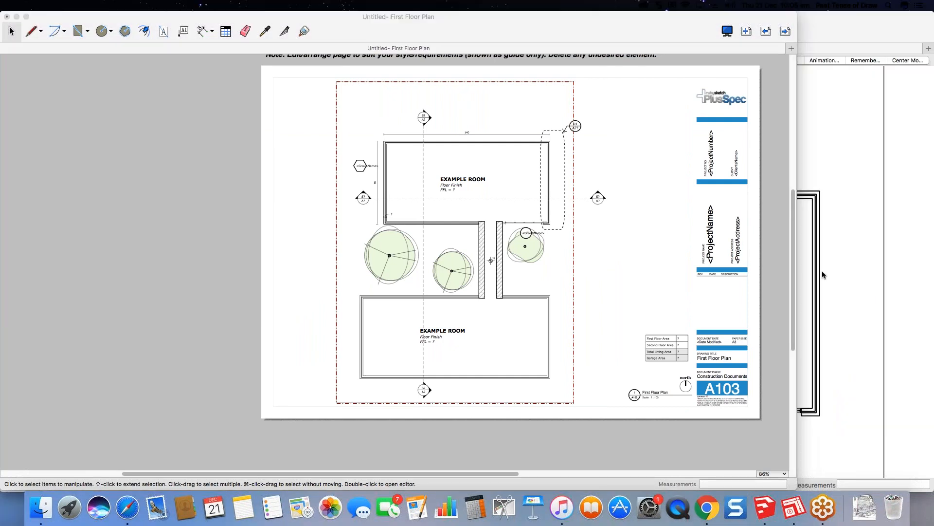
- Show the document's page list and open the Details page
{"action": "left_click", "coordinate": [699, 246]}
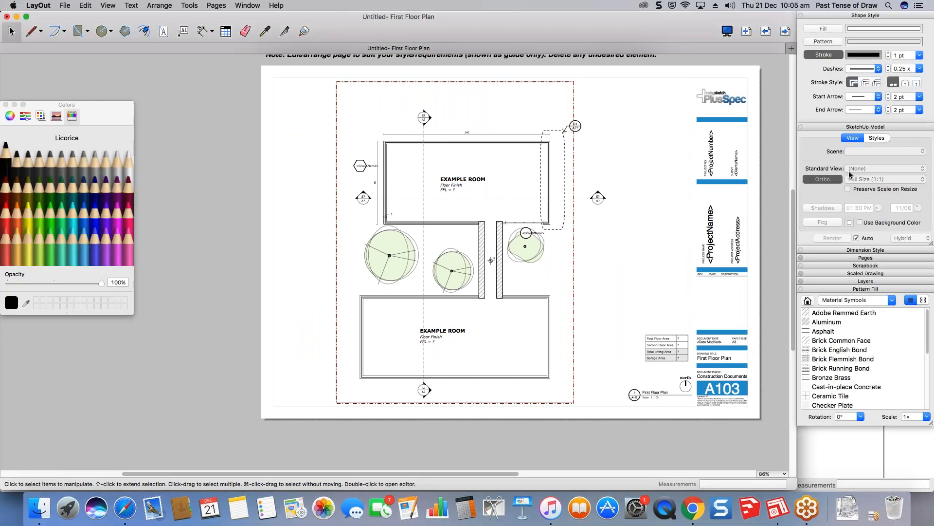
{"action": "left_click", "coordinate": [861, 289]}
{"action": "left_click", "coordinate": [865, 258]}
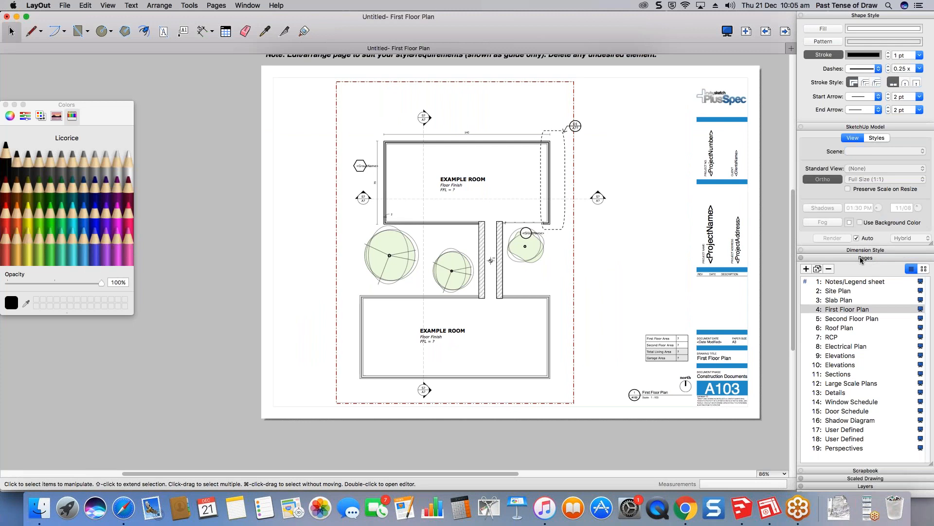
{"action": "left_click", "coordinate": [826, 392]}
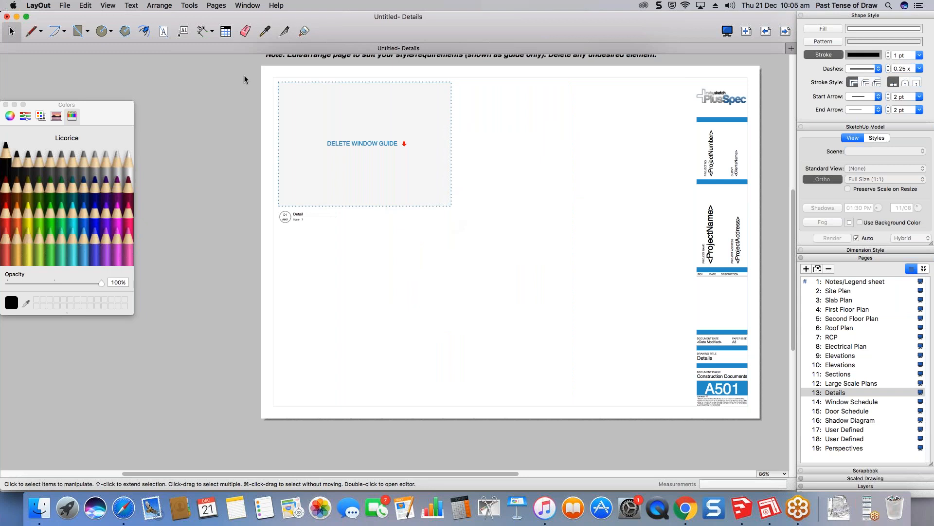
{"action": "left_click", "coordinate": [31, 31]}
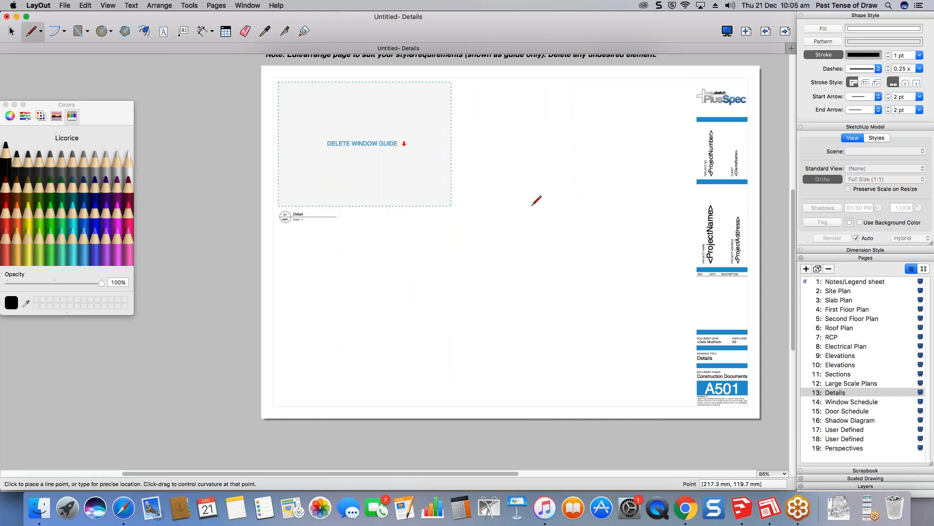
{"action": "scroll", "coordinate": [550, 201], "scroll_direction": "up", "scroll_amount": 2}
{"action": "scroll", "coordinate": [550, 201], "scroll_direction": "right", "scroll_amount": 2}
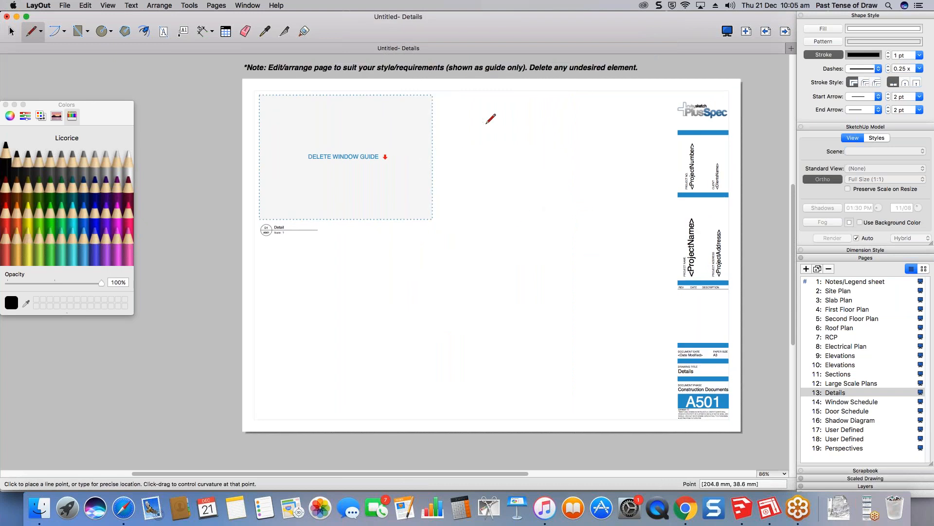
{"action": "key", "text": "space"}
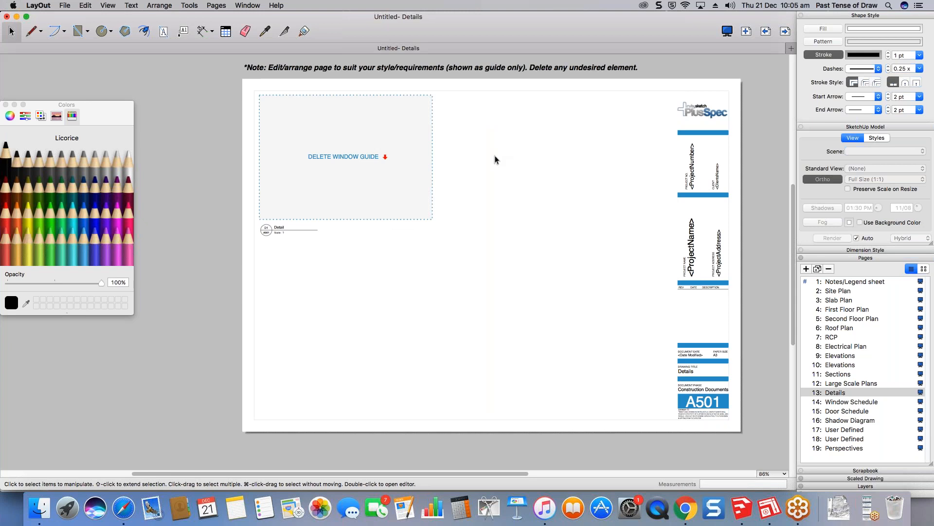
{"action": "left_click", "coordinate": [65, 5]}
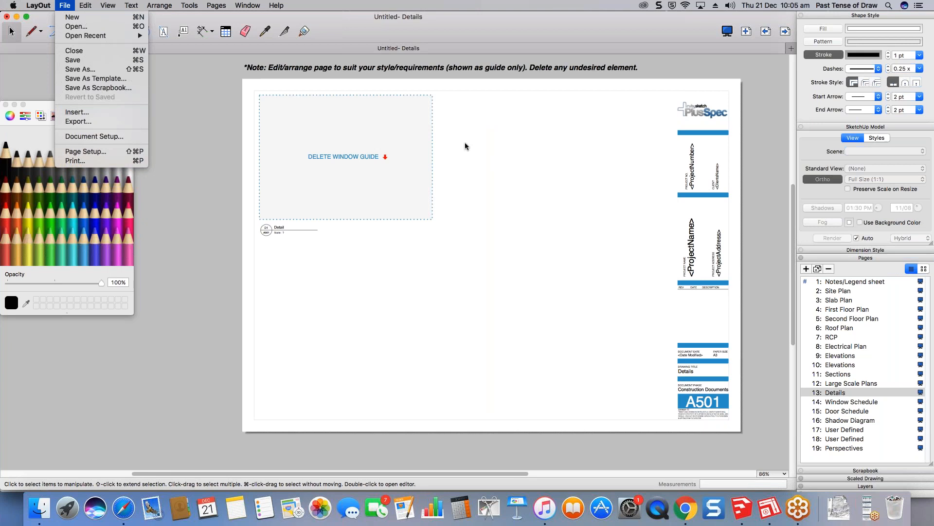
{"action": "left_click", "coordinate": [530, 182]}
{"action": "key", "text": "l"}
{"action": "key", "text": "space"}
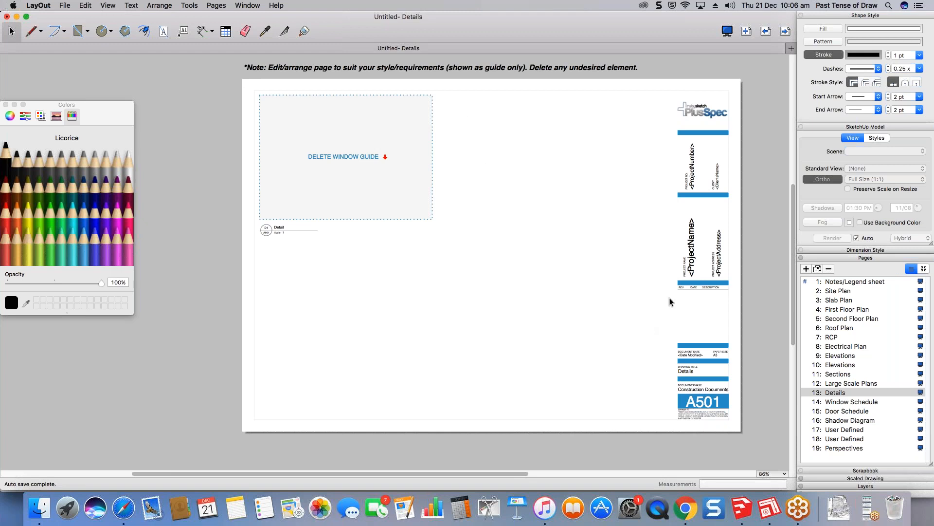
- Try placing a copy of the Detail title near the bottom of the sheet, and delete it
{"action": "left_click", "coordinate": [282, 229]}
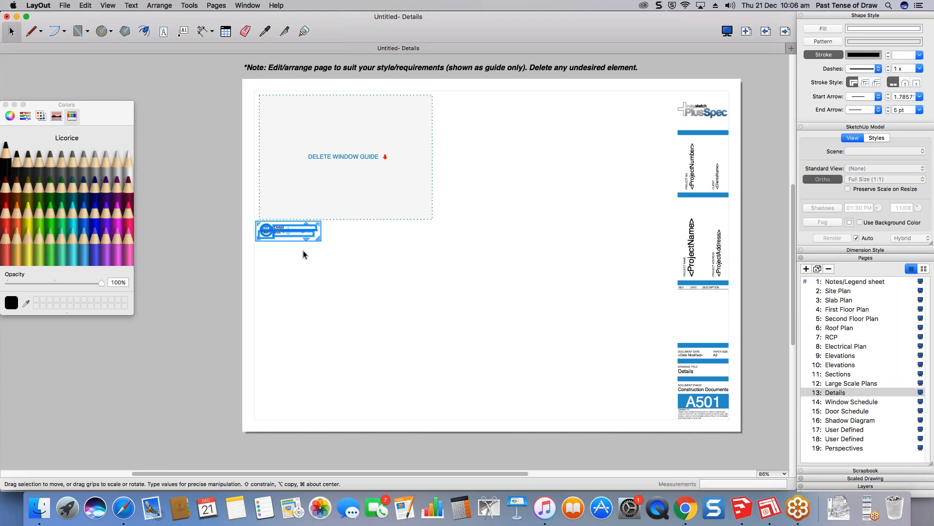
{"action": "left_click_drag", "start_coordinate": [295, 231], "coordinate": [299, 404]}
{"action": "left_click_drag", "start_coordinate": [478, 129], "coordinate": [326, 187]}
{"action": "left_click_drag", "start_coordinate": [350, 327], "coordinate": [249, 419]}
{"action": "key", "text": "Delete"}
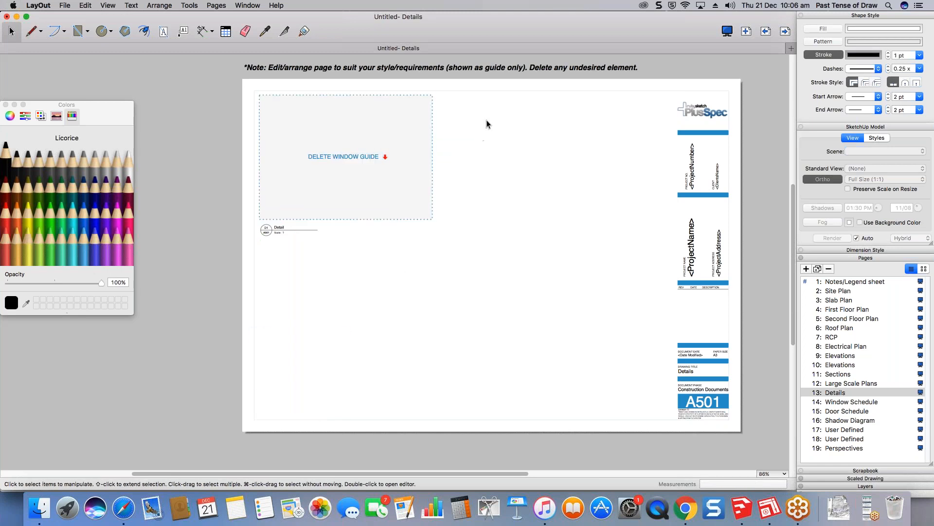
- Copy the window guide and its Detail title below, and copy both to the right as a two-by-two layout
{"action": "left_click_drag", "start_coordinate": [486, 122], "coordinate": [280, 281]}
{"action": "left_click_drag", "start_coordinate": [307, 184], "coordinate": [304, 354]}
{"action": "left_click_drag", "start_coordinate": [529, 134], "coordinate": [267, 402]}
{"action": "left_click_drag", "start_coordinate": [293, 359], "coordinate": [490, 361]}
{"action": "key", "text": "Delete"}
{"action": "left_click_drag", "start_coordinate": [474, 116], "coordinate": [294, 402]}
{"action": "left_click_drag", "start_coordinate": [335, 350], "coordinate": [541, 350]}
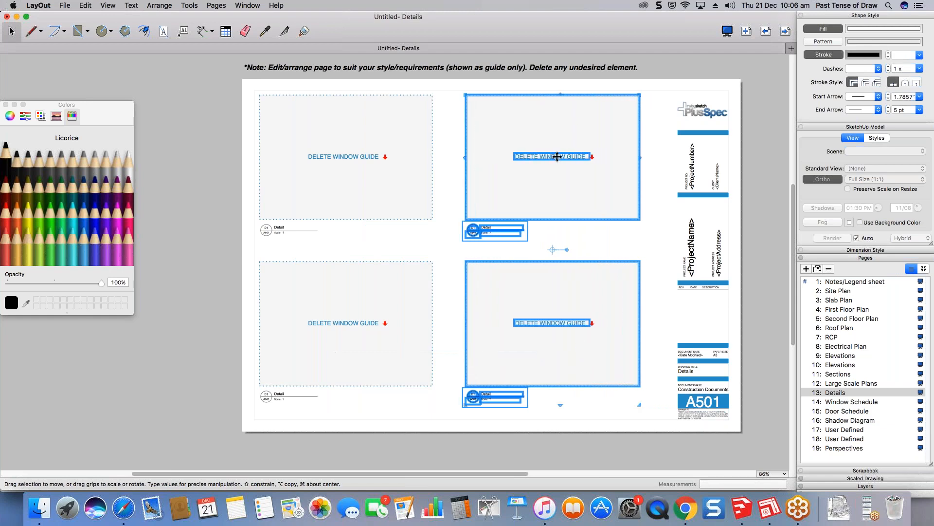
- Delete the two window guides and Detail titles in the right column of the sheet
{"action": "left_click", "coordinate": [251, 196]}
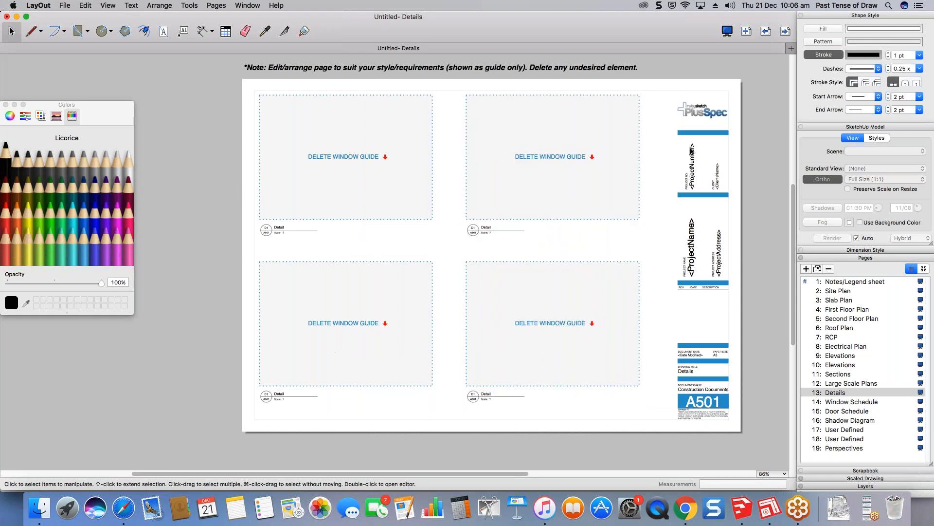
{"action": "left_click_drag", "start_coordinate": [655, 121], "coordinate": [530, 354]}
{"action": "key", "text": "Delete"}
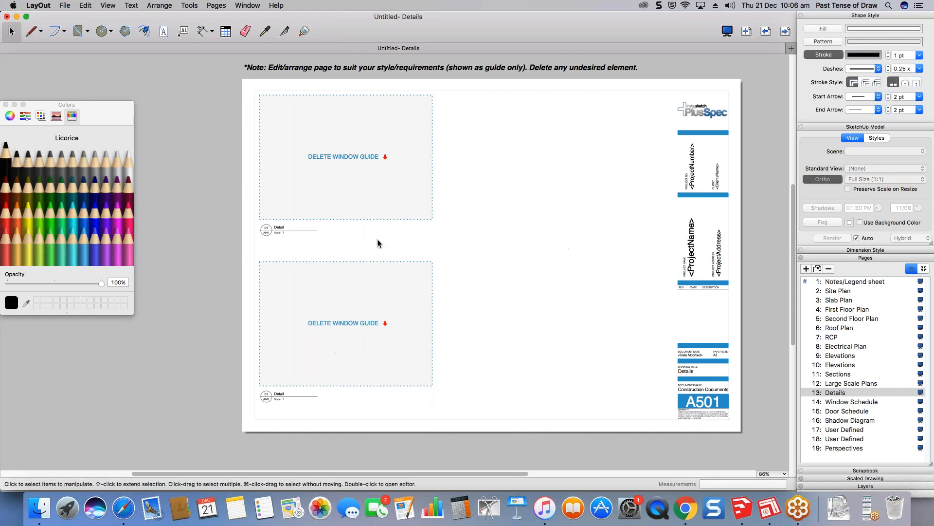
- Try clearing the upper window guide and shifting its title, undo those changes, and delete the lower guide with its title
{"action": "left_click_drag", "start_coordinate": [445, 152], "coordinate": [366, 190]}
{"action": "key", "text": "Delete"}
{"action": "left_click_drag", "start_coordinate": [500, 311], "coordinate": [306, 404]}
{"action": "key", "text": "Delete"}
{"action": "left_click_drag", "start_coordinate": [302, 232], "coordinate": [289, 161]}
{"action": "key", "text": "super+z"}
{"action": "left_click", "coordinate": [418, 148]}
{"action": "left_click", "coordinate": [284, 167]}
{"action": "left_click", "coordinate": [316, 128]}
{"action": "key", "text": "super+z"}
{"action": "key", "text": "super+z"}
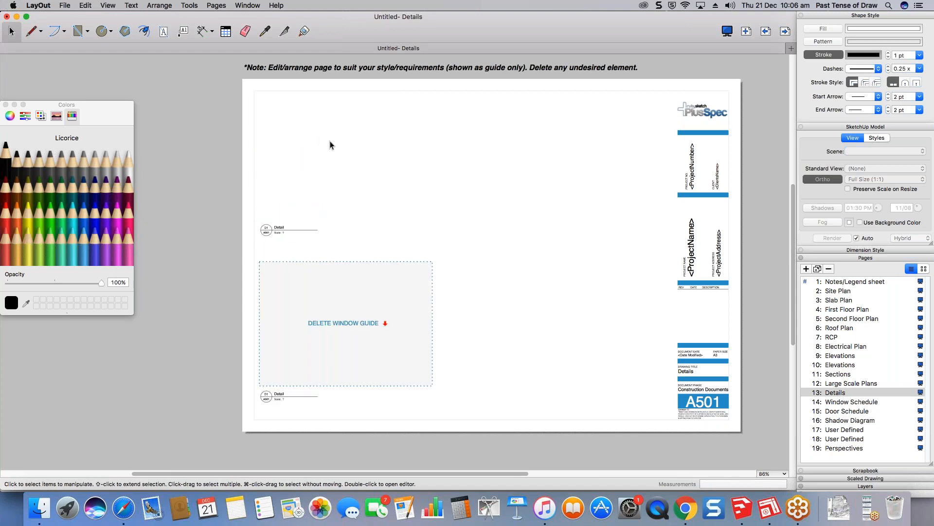
{"action": "left_click_drag", "start_coordinate": [545, 259], "coordinate": [255, 422]}
{"action": "key", "text": "Delete"}
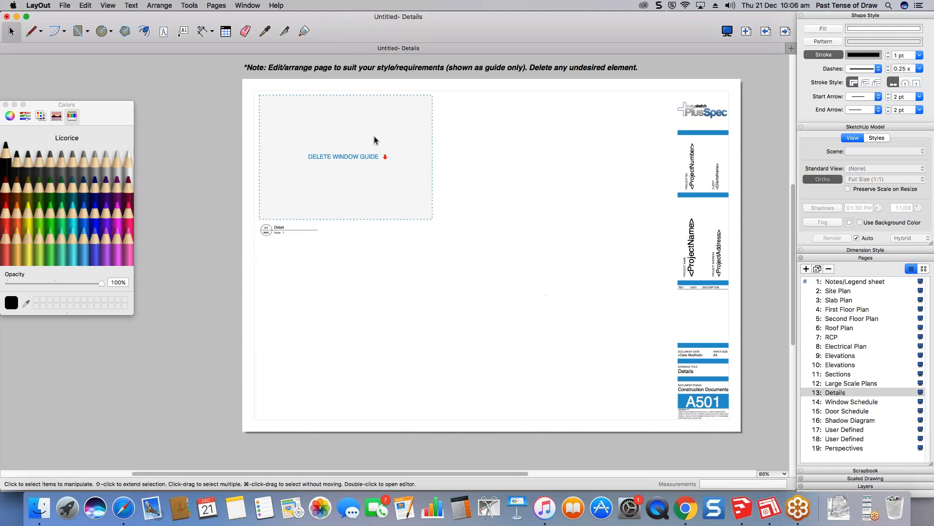
- Shrink the window guide frame to about half its width and height, and delete its guide text
{"action": "left_click", "coordinate": [431, 150]}
{"action": "left_click_drag", "start_coordinate": [402, 149], "coordinate": [339, 151]}
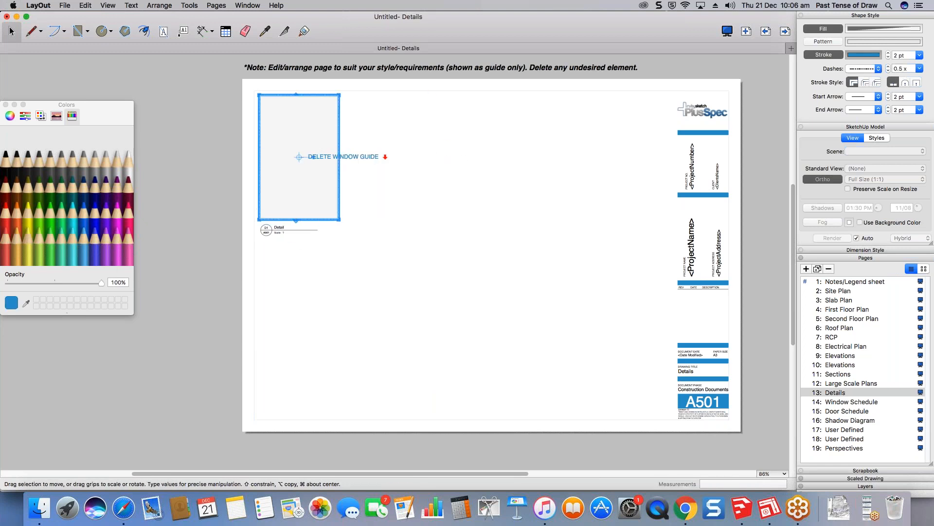
{"action": "left_click_drag", "start_coordinate": [301, 219], "coordinate": [301, 161]}
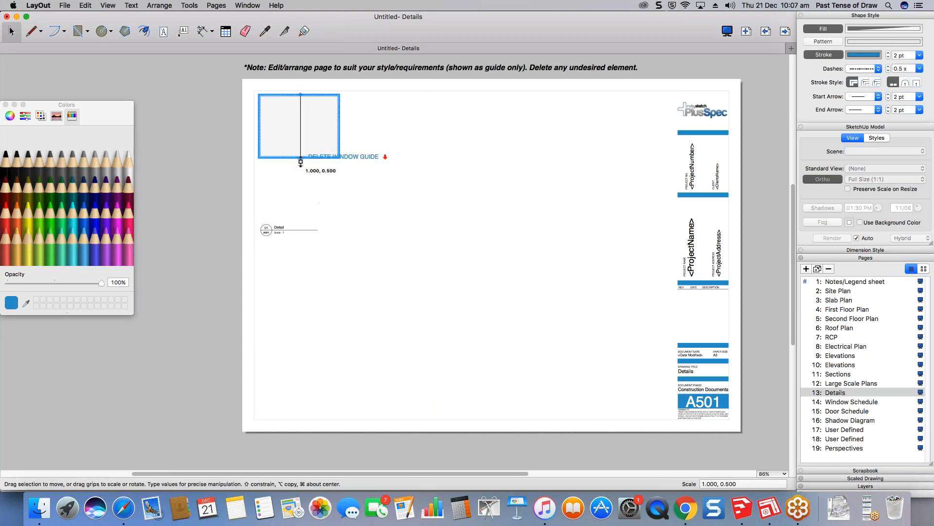
{"action": "left_click", "coordinate": [375, 155]}
{"action": "key", "text": "Delete"}
- Move the Detail title up directly beneath the reduced guide frame
{"action": "left_click", "coordinate": [292, 233]}
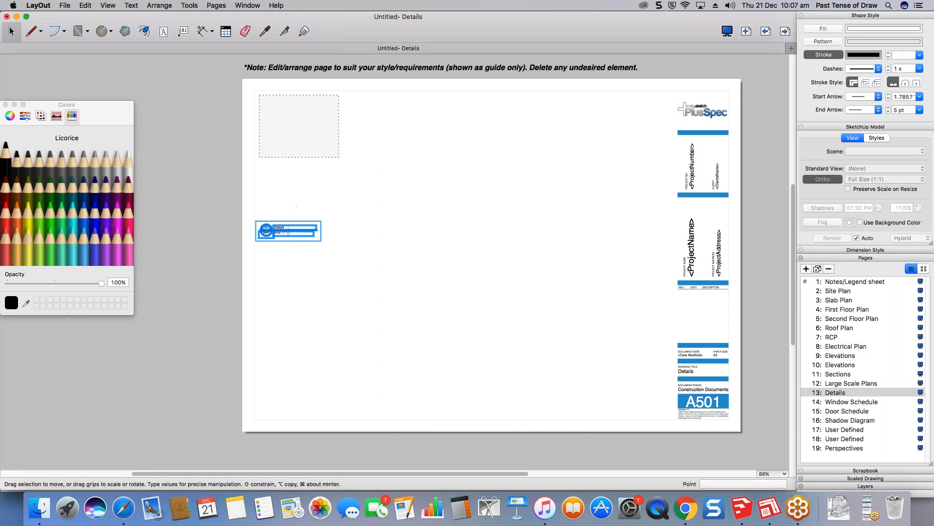
{"action": "left_click_drag", "start_coordinate": [296, 232], "coordinate": [296, 172]}
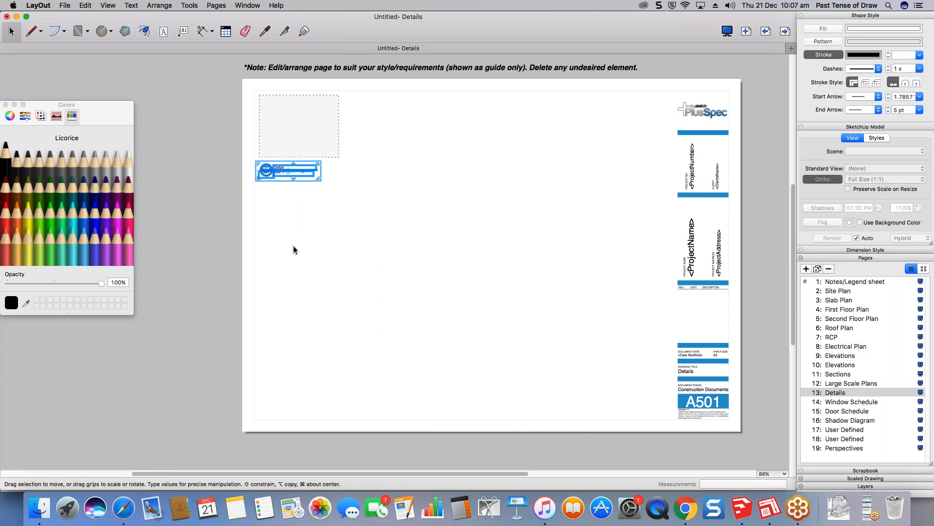
{"action": "left_click", "coordinate": [378, 173]}
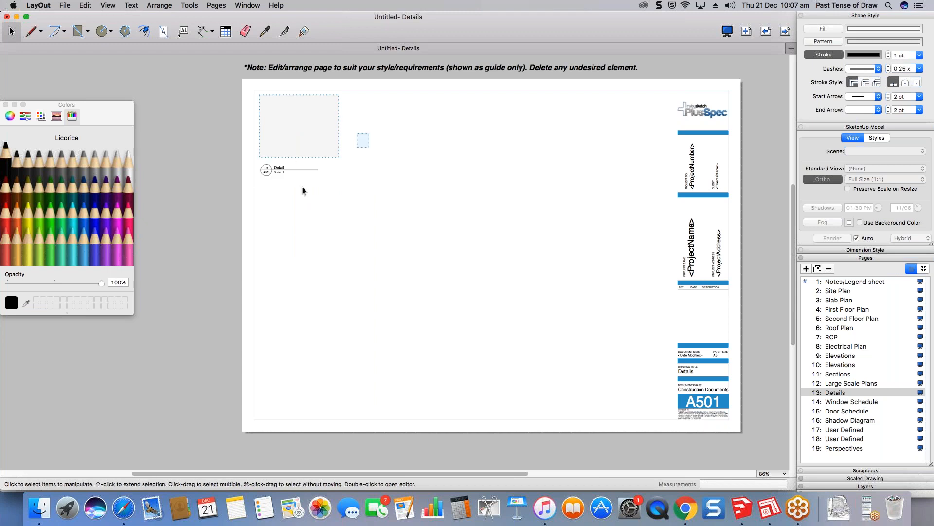
- Copy the frame and Detail title twice down the left column, and nudge the middle copy down to even the spacing
{"action": "left_click", "coordinate": [312, 145]}
{"action": "left_click_drag", "start_coordinate": [290, 113], "coordinate": [310, 349]}
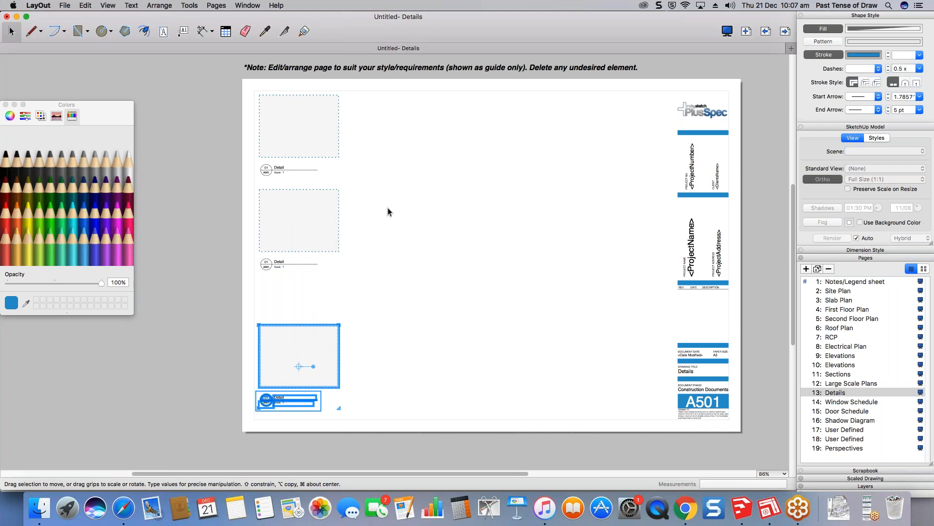
{"action": "left_click_drag", "start_coordinate": [388, 208], "coordinate": [285, 285]}
{"action": "key", "text": "Down"}
{"action": "key", "text": "Down"}
{"action": "key", "text": "Down"}
{"action": "key", "text": "Down"}
{"action": "key", "text": "Down"}
{"action": "key", "text": "Down"}
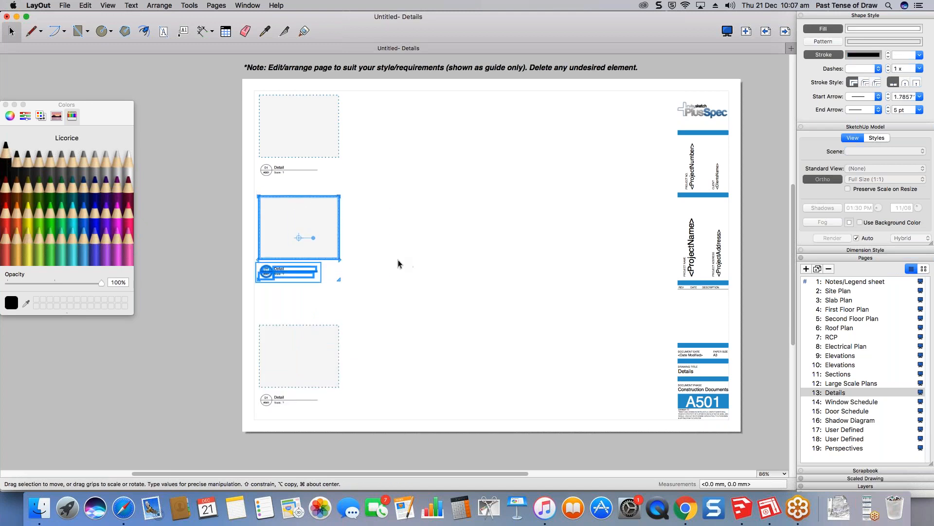
{"action": "key", "text": "Down"}
{"action": "key", "text": "Down"}
{"action": "key", "text": "Down"}
{"action": "key", "text": "Down"}
{"action": "left_click", "coordinate": [403, 157]}
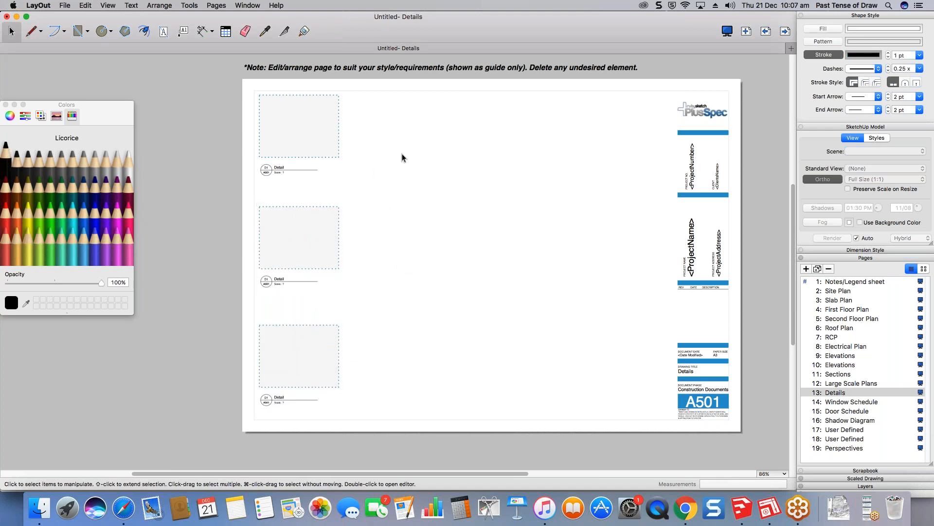
- Copy the column of three detail frames and titles across the sheet to form a three-by-three grid
{"action": "left_click_drag", "start_coordinate": [362, 221], "coordinate": [284, 402]}
{"action": "left_click_drag", "start_coordinate": [317, 233], "coordinate": [614, 232], "text": "alt"}
{"action": "left_click_drag", "start_coordinate": [521, 87], "coordinate": [436, 379]}
{"action": "left_click", "coordinate": [362, 185]}
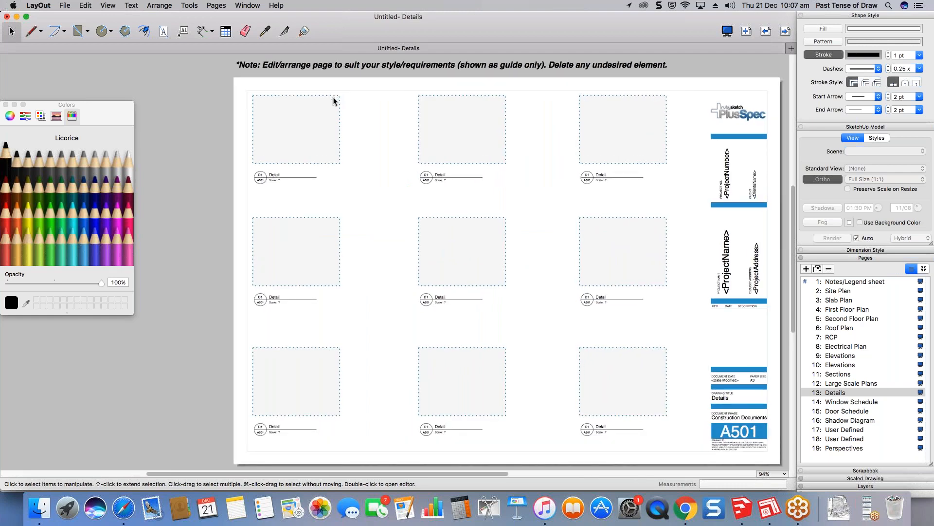
- Add two leader labels to the upper-left detail frame, reading "fgdfgdf" and "dfdfdsdfdx"
{"action": "scroll", "coordinate": [332, 96], "scroll_direction": "up", "scroll_amount": 2}
{"action": "middle_click_drag", "start_coordinate": [309, 107], "coordinate": [348, 135]}
{"action": "scroll", "coordinate": [341, 143], "scroll_direction": "up", "scroll_amount": 4}
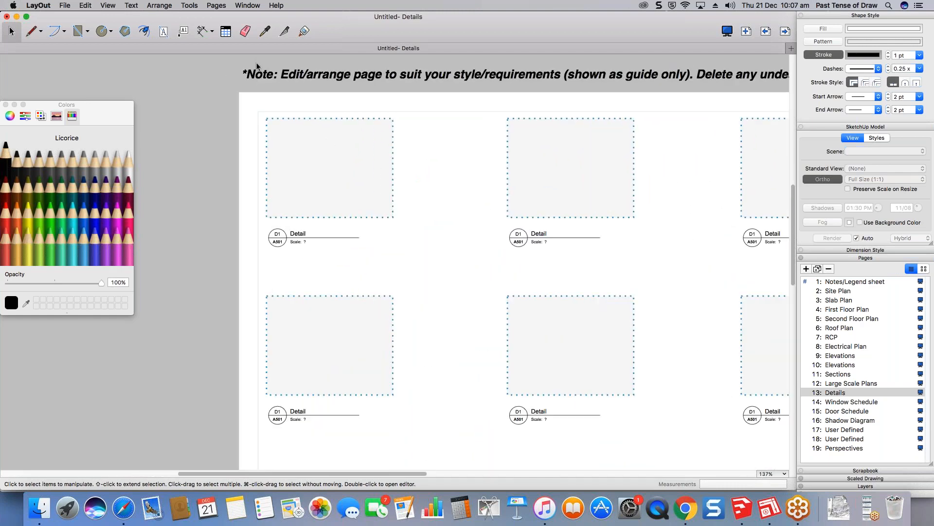
{"action": "left_click", "coordinate": [183, 31]}
{"action": "left_click", "coordinate": [331, 141]}
{"action": "left_click", "coordinate": [416, 163]}
{"action": "type", "text": "fgdfgdf"}
{"action": "left_click", "coordinate": [346, 167]}
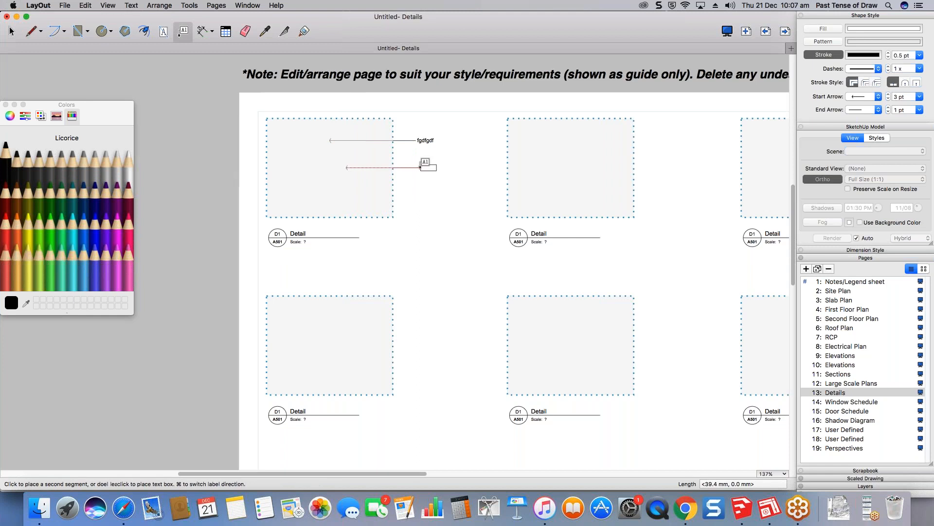
{"action": "left_click", "coordinate": [415, 168]}
{"action": "left_click", "coordinate": [414, 198]}
{"action": "type", "text": "dfdfdsdfdx"}
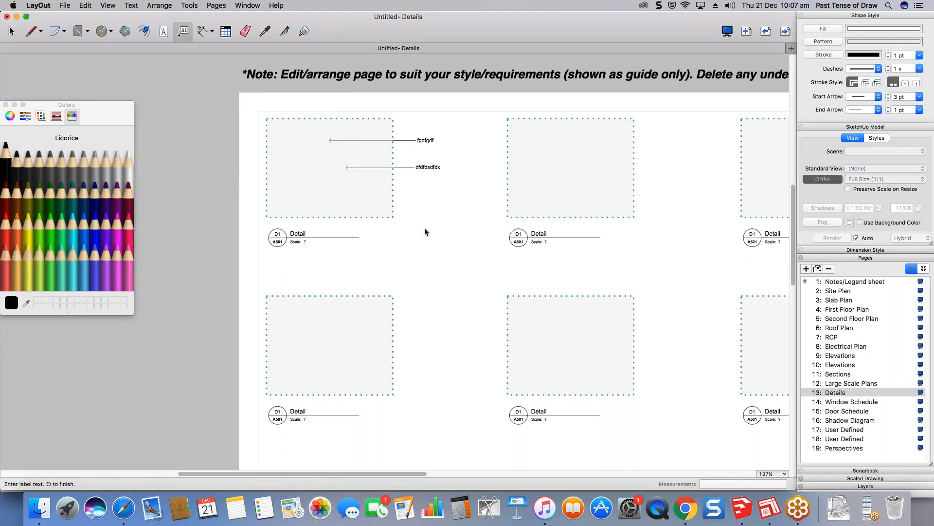
{"action": "key", "text": "Escape"}
- Select both leader labels and align them to the left
{"action": "left_click_drag", "start_coordinate": [446, 161], "coordinate": [435, 170]}
{"action": "right_click", "coordinate": [435, 171]}
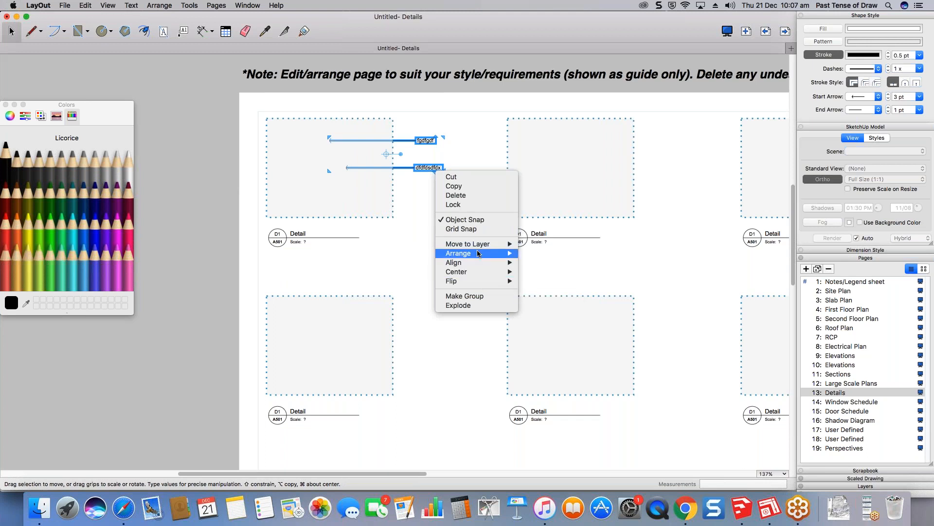
{"action": "mouse_move", "coordinate": [477, 253]}
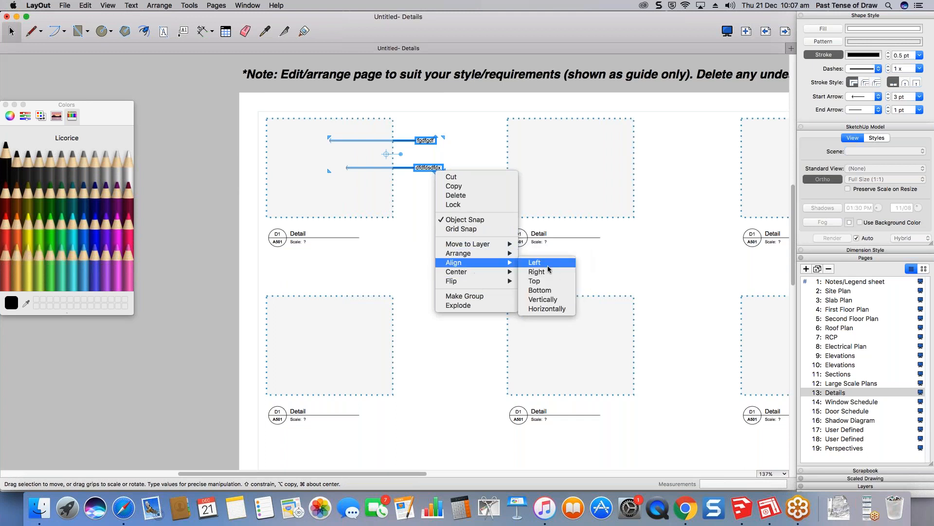
{"action": "left_click", "coordinate": [549, 265]}
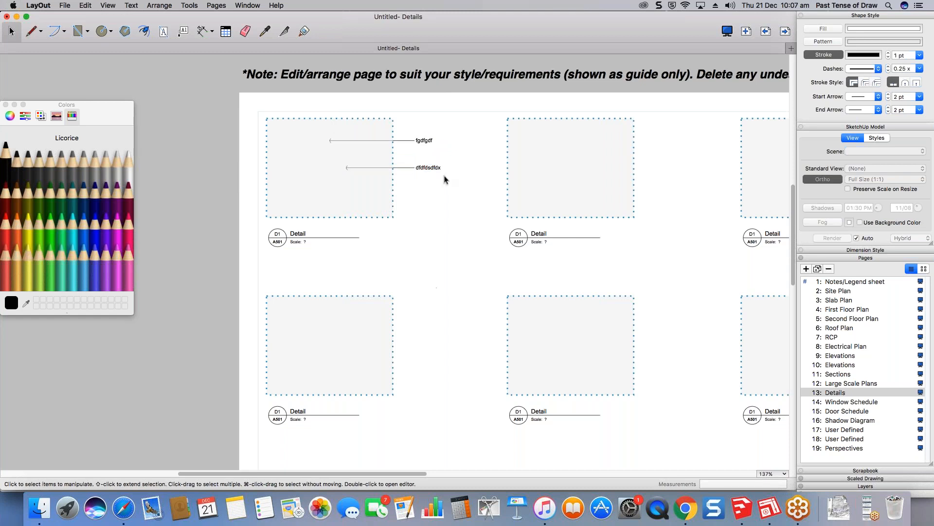
- Move the two leader labels in the upper-left detail cell to the Text layer
{"action": "right_click", "coordinate": [426, 166]}
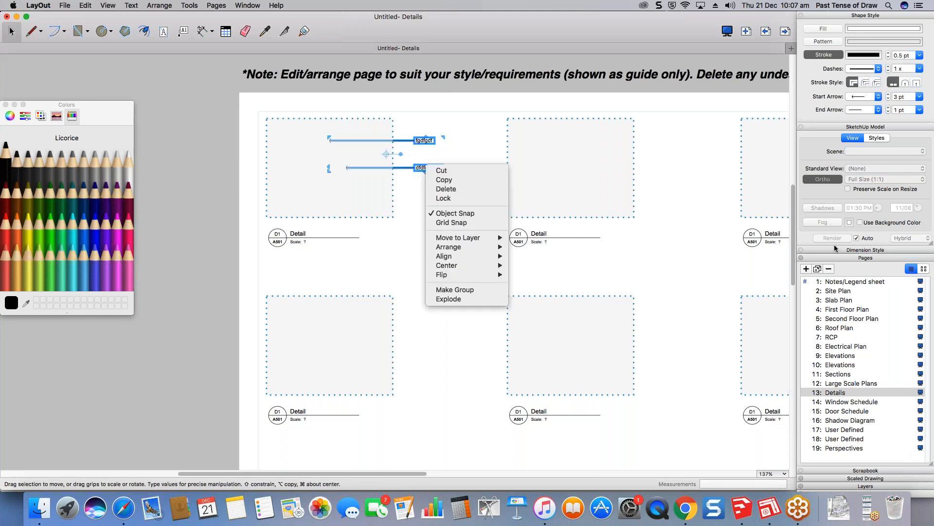
{"action": "left_click", "coordinate": [845, 258]}
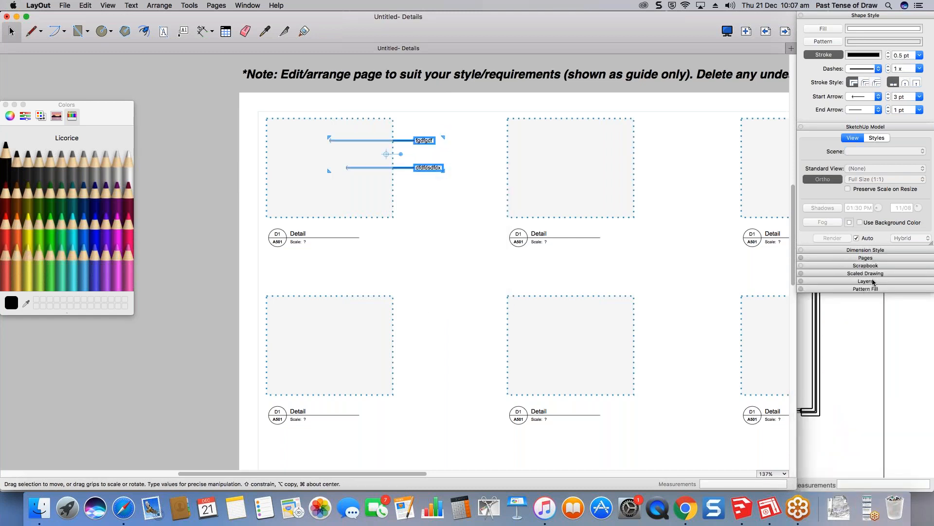
{"action": "left_click", "coordinate": [872, 281]}
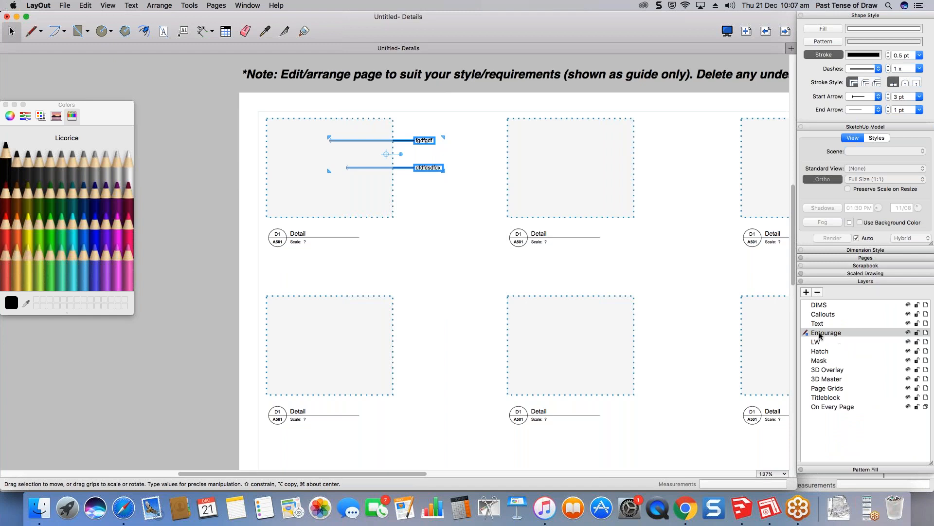
{"action": "right_click", "coordinate": [428, 140]}
{"action": "mouse_move", "coordinate": [474, 214]}
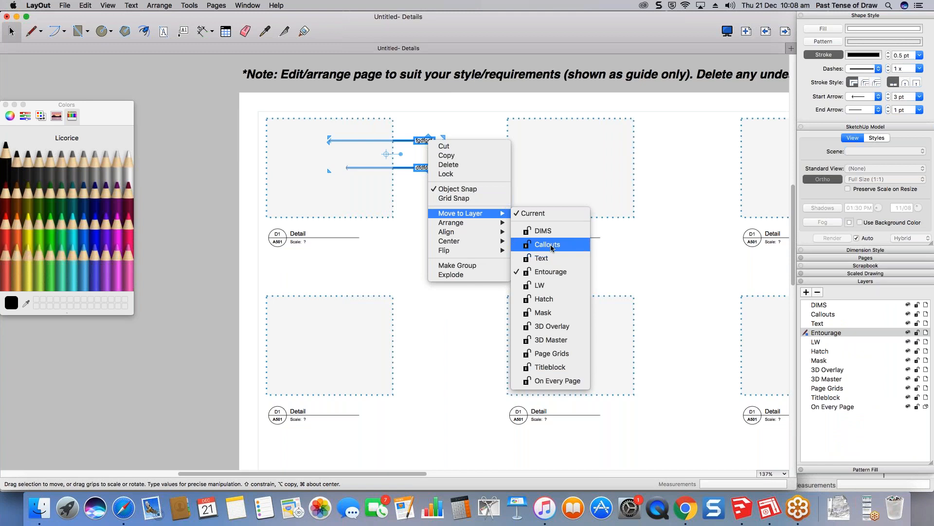
{"action": "left_click", "coordinate": [541, 258]}
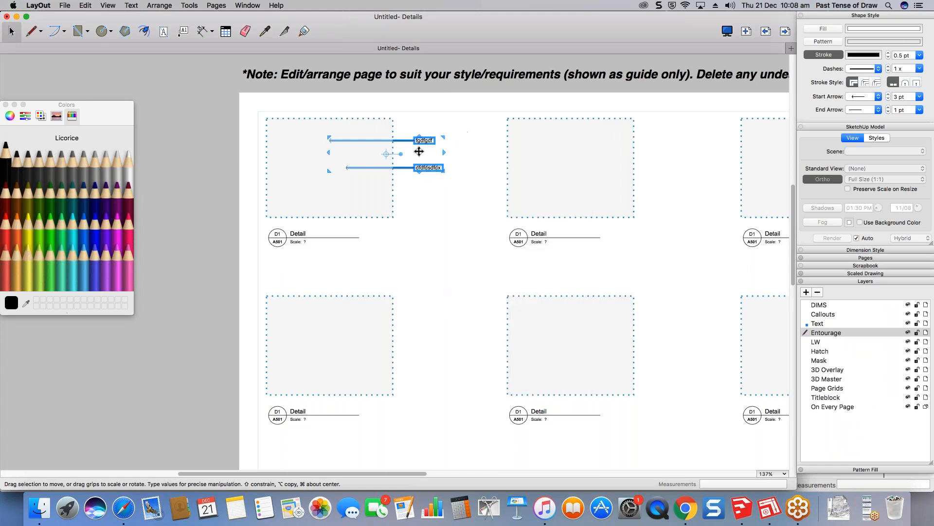
- Delete the upper-left detail frame while keeping its leader labels and Detail title
{"action": "left_click", "coordinate": [333, 177]}
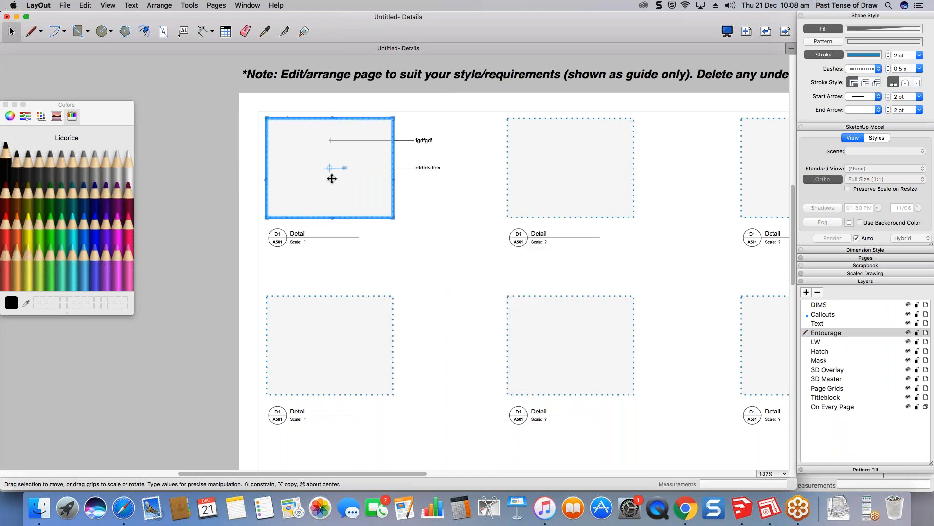
{"action": "key", "text": "Delete"}
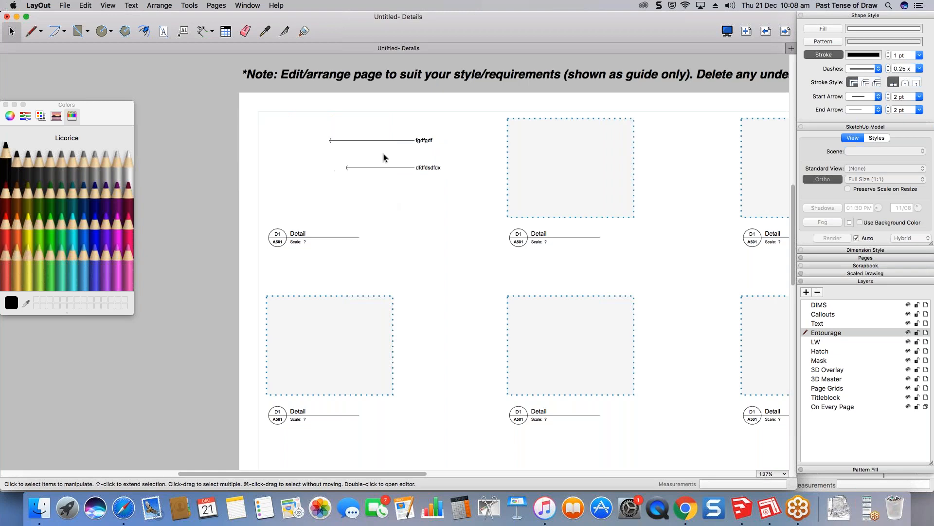
{"action": "scroll", "coordinate": [355, 163], "scroll_direction": "down", "scroll_amount": 5}
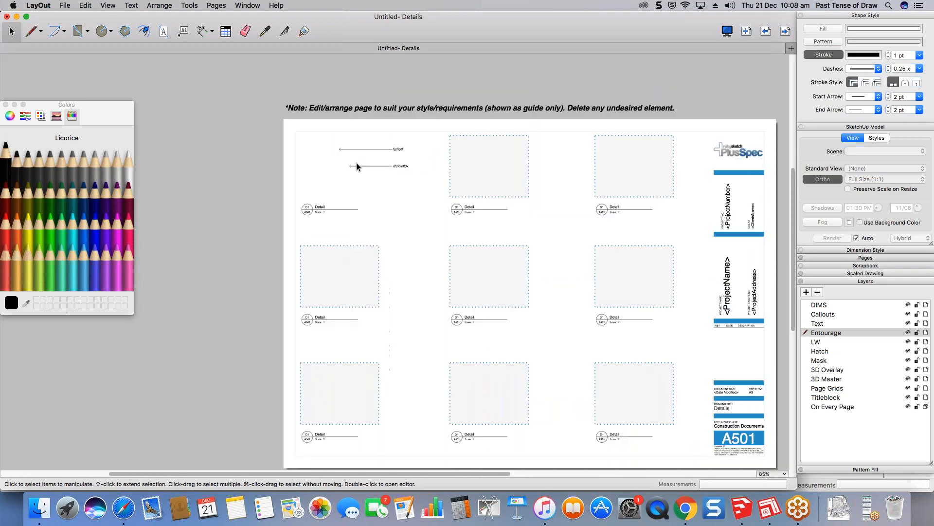
{"action": "scroll", "coordinate": [336, 402], "scroll_direction": "up", "scroll_amount": 6}
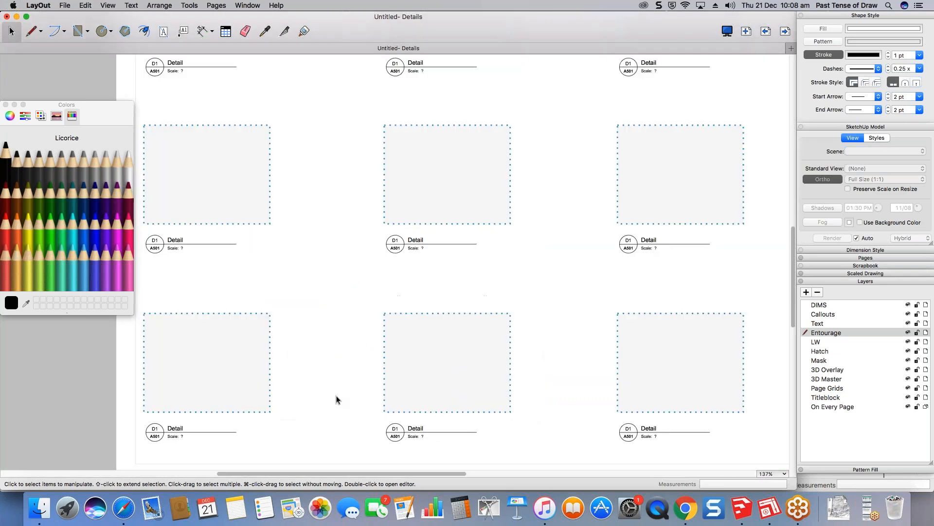
{"action": "scroll", "coordinate": [364, 355], "scroll_direction": "down", "scroll_amount": 6}
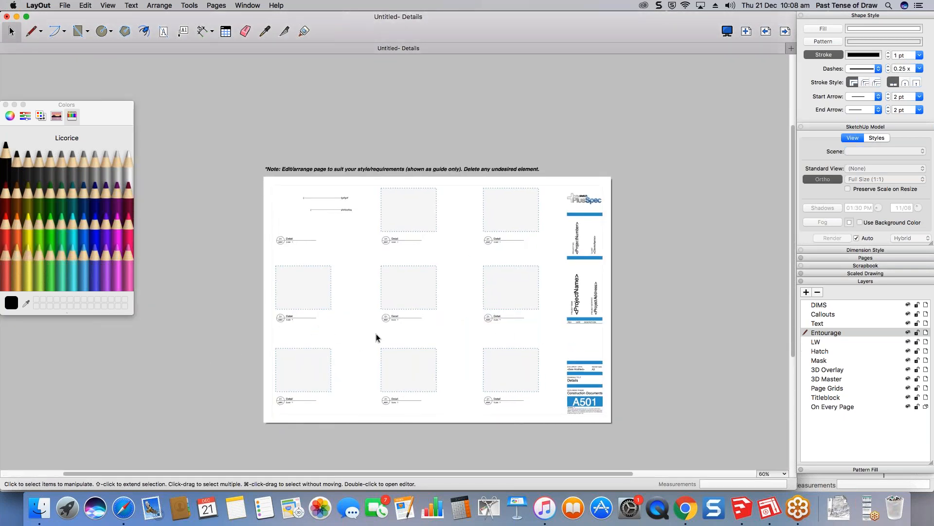
- Change the number in the top-middle detail's title marker to D2
{"action": "scroll", "coordinate": [379, 337], "scroll_direction": "up", "scroll_amount": 1}
{"action": "scroll", "coordinate": [255, 228], "scroll_direction": "up", "scroll_amount": 8}
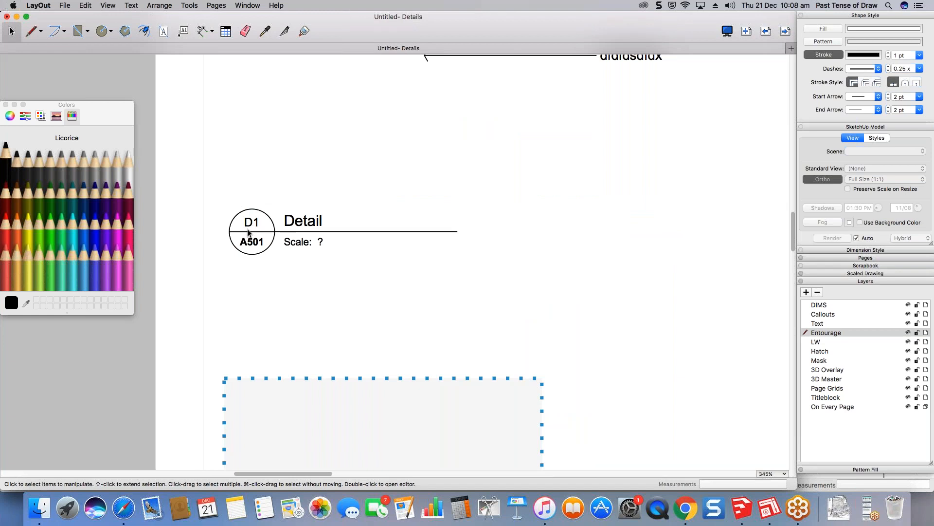
{"action": "scroll", "coordinate": [248, 233], "scroll_direction": "left", "scroll_amount": 5}
{"action": "scroll", "coordinate": [475, 228], "scroll_direction": "up", "scroll_amount": 10}
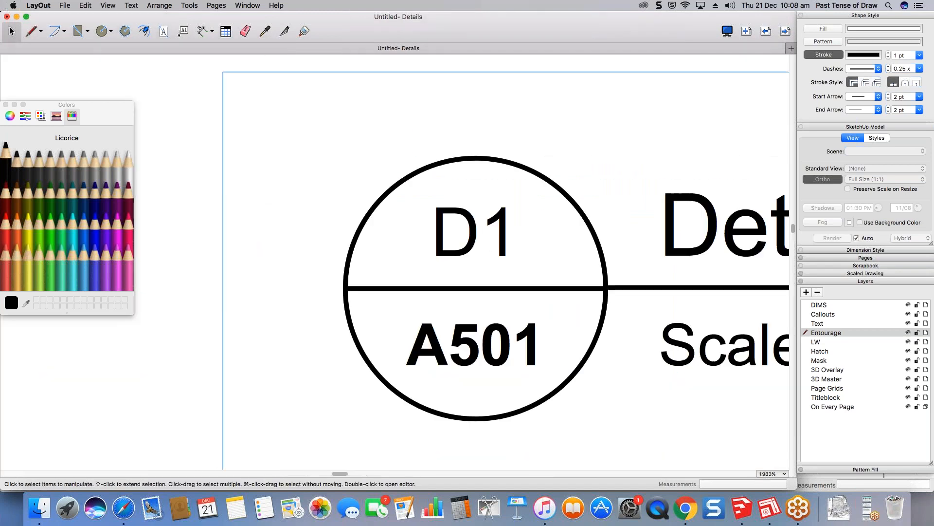
{"action": "double_click", "coordinate": [502, 225]}
{"action": "left_click", "coordinate": [506, 220]}
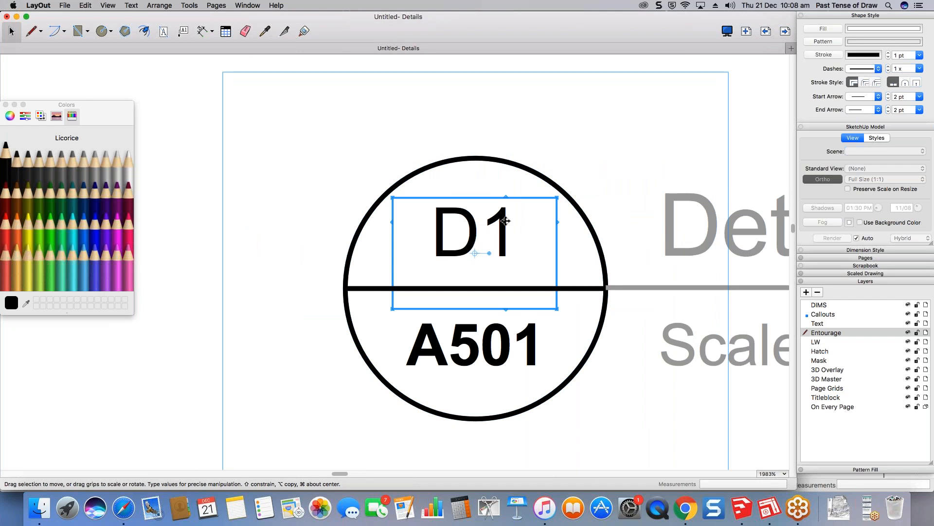
{"action": "double_click", "coordinate": [506, 220]}
{"action": "left_click", "coordinate": [505, 228]}
{"action": "key", "text": "BackSpace"}
{"action": "type", "text": "2"}
{"action": "key", "text": "Escape"}
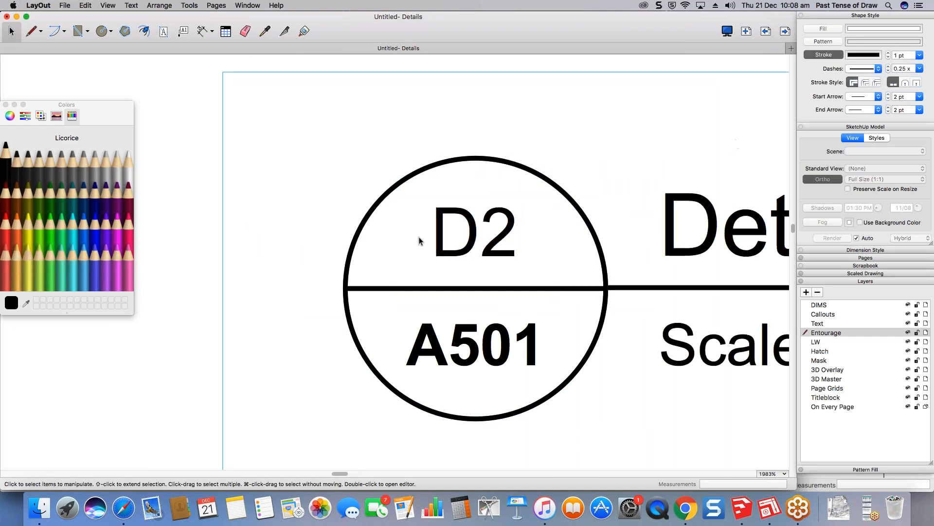
- Change the number in the top-right detail's title marker to D3
{"action": "scroll", "coordinate": [419, 243], "scroll_direction": "down", "scroll_amount": 2}
{"action": "scroll", "coordinate": [419, 243], "scroll_direction": "down", "scroll_amount": 5}
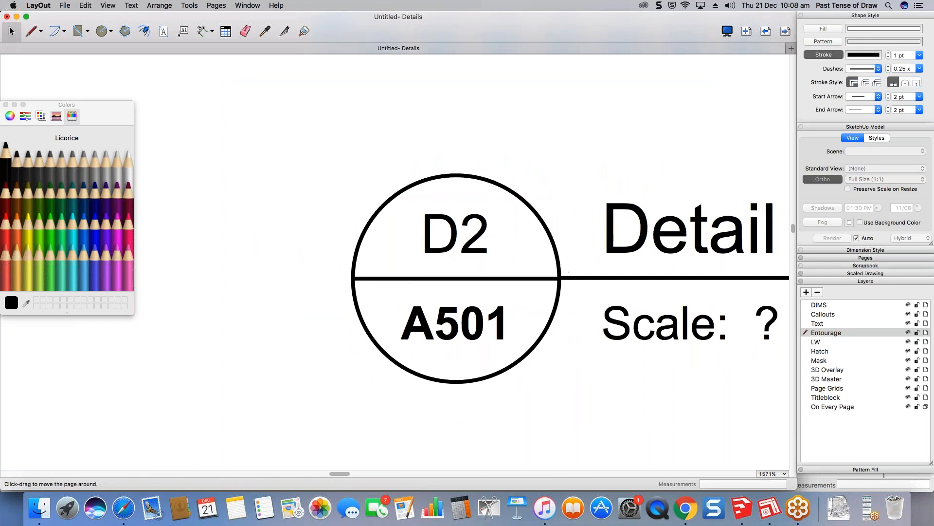
{"action": "scroll", "coordinate": [612, 285], "scroll_direction": "right", "scroll_amount": 6}
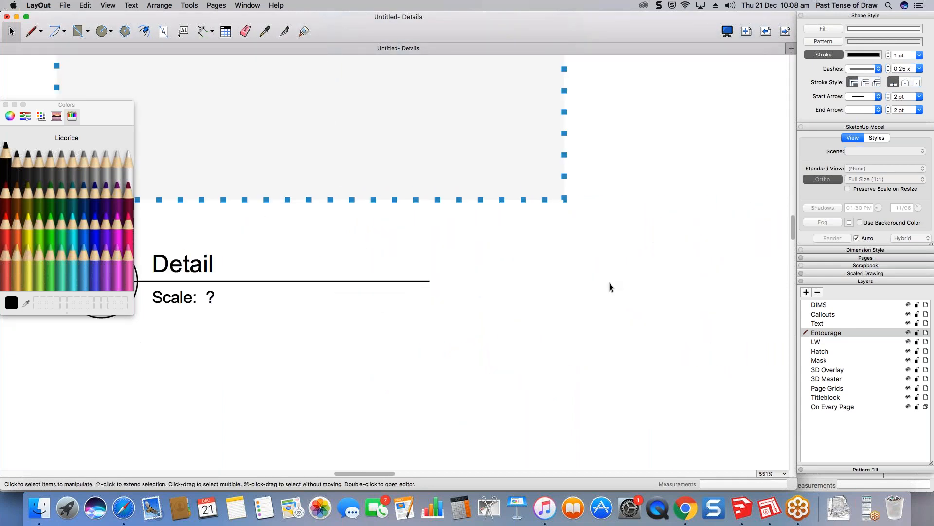
{"action": "scroll", "coordinate": [424, 291], "scroll_direction": "down", "scroll_amount": 5}
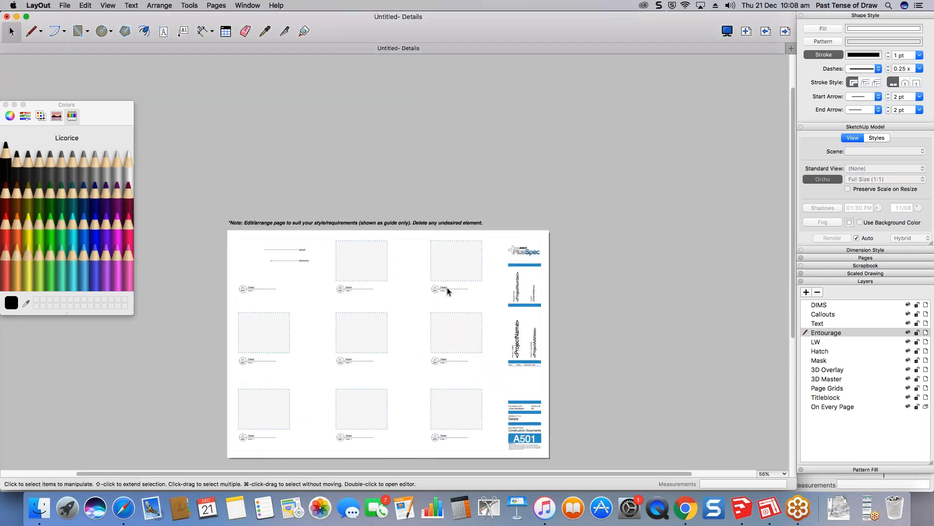
{"action": "scroll", "coordinate": [432, 289], "scroll_direction": "up", "scroll_amount": 12}
{"action": "double_click", "coordinate": [489, 275]}
{"action": "double_click", "coordinate": [488, 275]}
{"action": "double_click", "coordinate": [490, 283]}
{"action": "type", "text": "D3"}
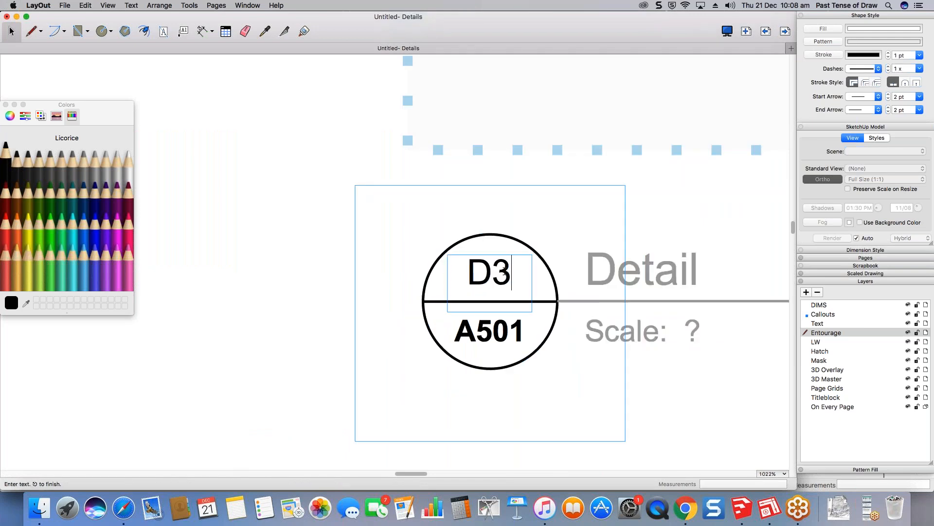
{"action": "key", "text": "Escape"}
{"action": "scroll", "coordinate": [538, 282], "scroll_direction": "down", "scroll_amount": 12}
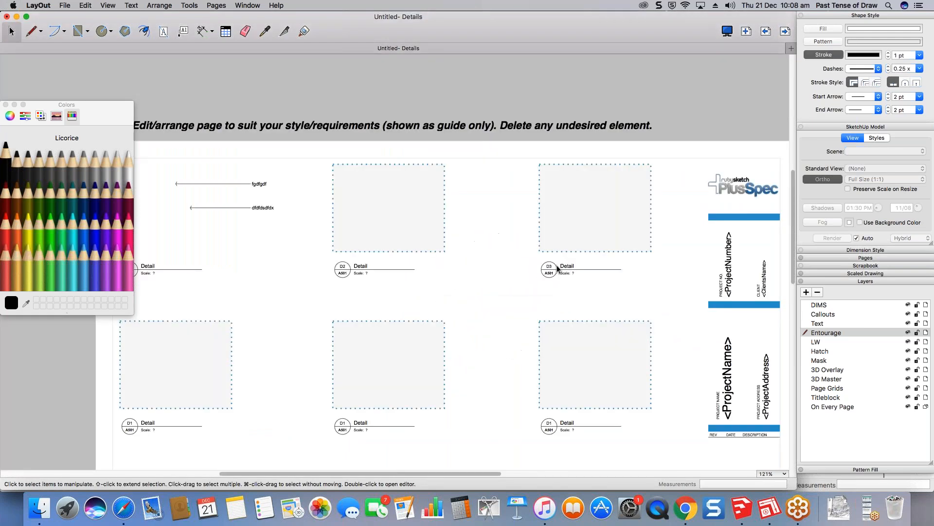
{"action": "scroll", "coordinate": [558, 268], "scroll_direction": "down", "scroll_amount": 2}
{"action": "scroll", "coordinate": [557, 268], "scroll_direction": "left", "scroll_amount": 1}
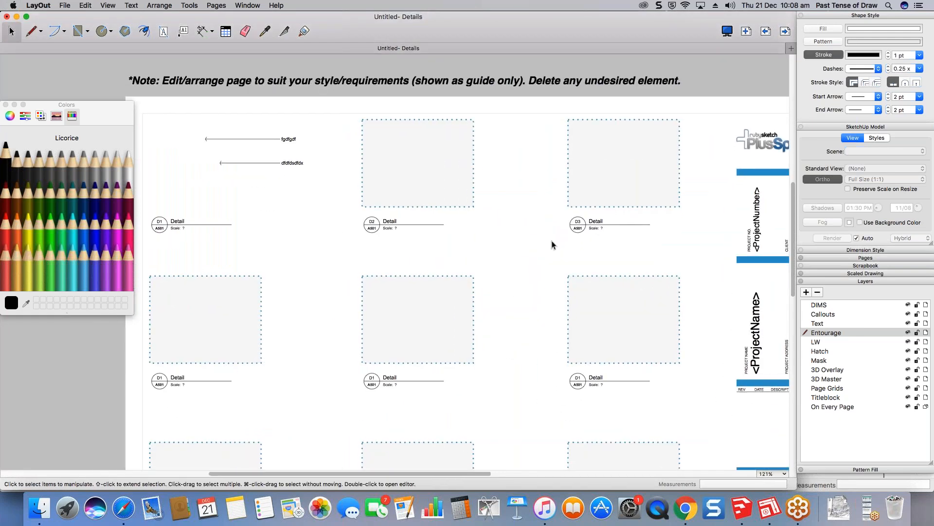
{"action": "scroll", "coordinate": [552, 244], "scroll_direction": "down", "scroll_amount": 1}
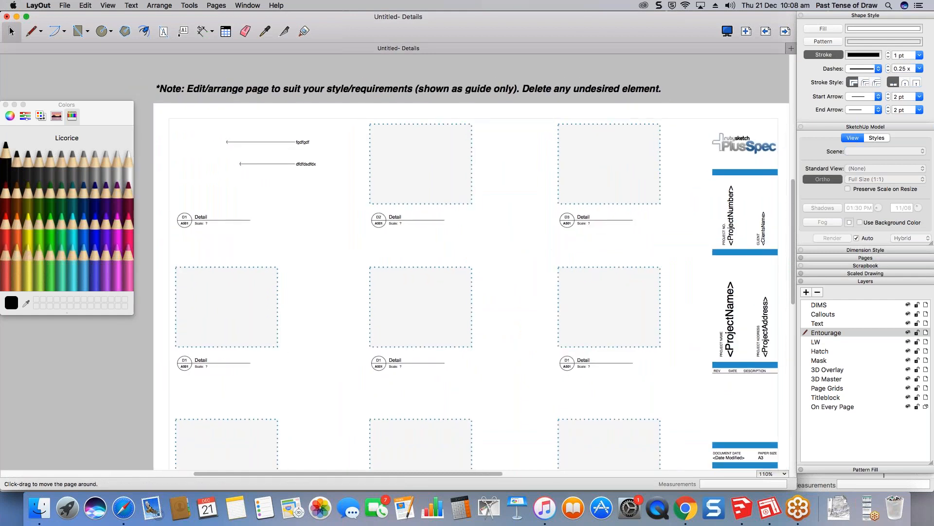
{"action": "middle_click_drag", "start_coordinate": [552, 244], "coordinate": [534, 218]}
{"action": "left_click", "coordinate": [867, 508]}
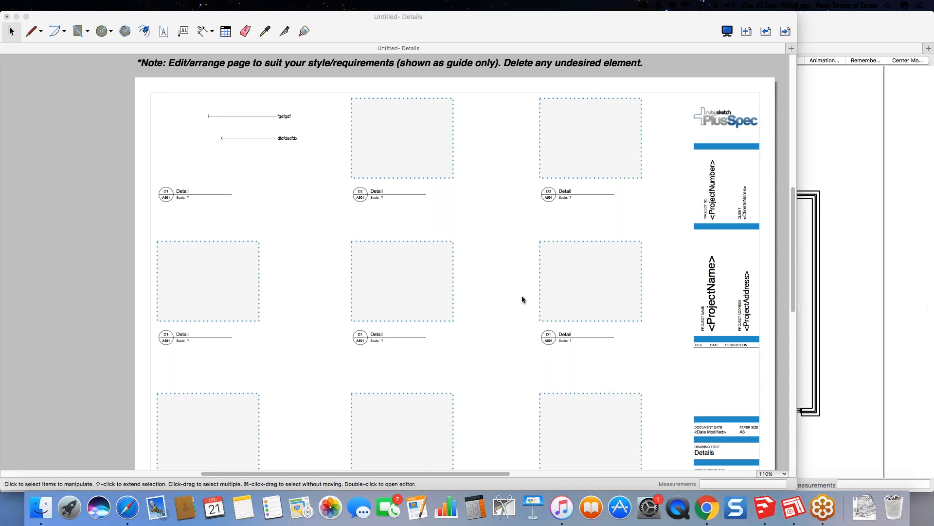
{"action": "scroll", "coordinate": [521, 276], "scroll_direction": "down", "scroll_amount": 3}
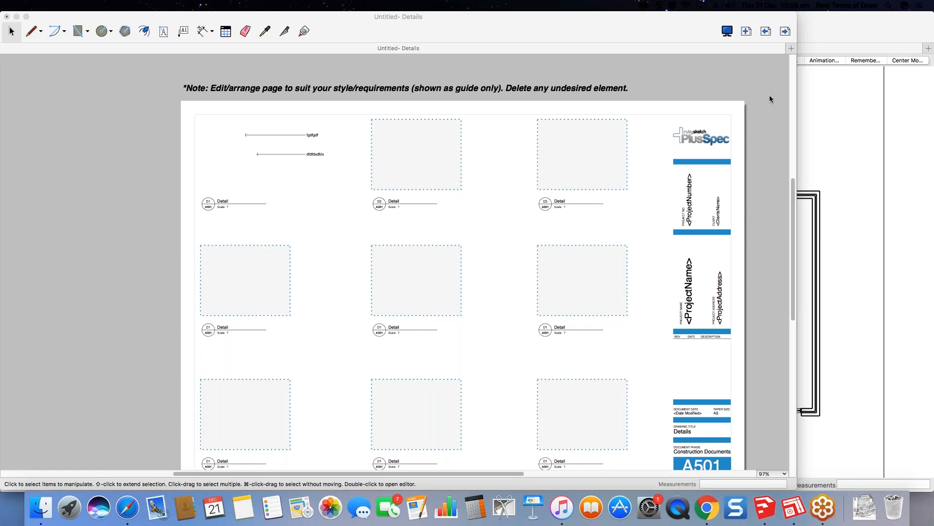
- Switch to the Test model in SketchUp and activate the All scene to show the whole house
{"action": "left_click", "coordinate": [764, 511]}
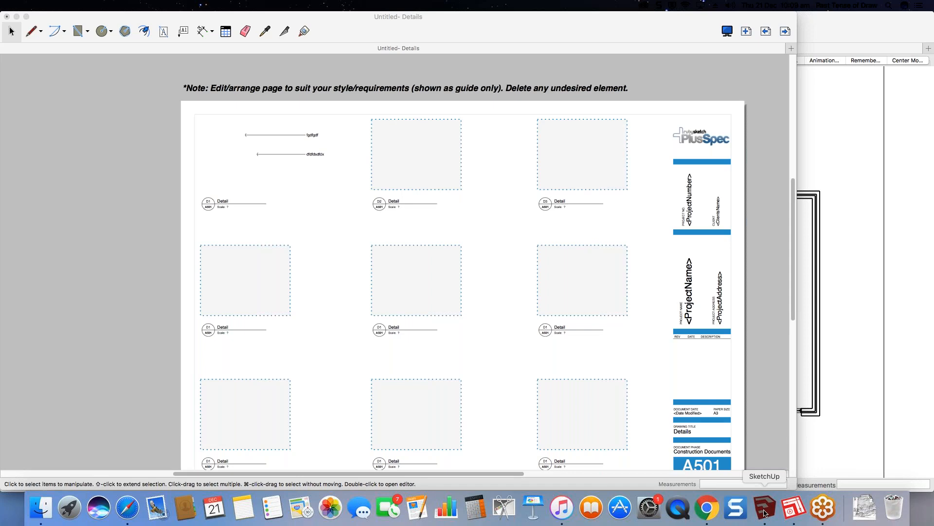
{"action": "scroll", "coordinate": [476, 249], "scroll_direction": "down", "scroll_amount": 5}
{"action": "middle_click_drag", "start_coordinate": [516, 294], "coordinate": [564, 234]}
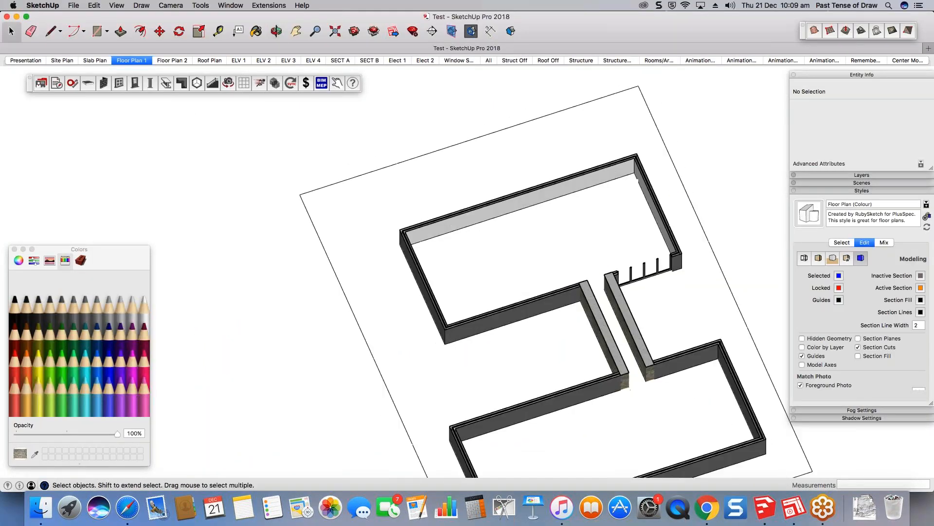
{"action": "left_click", "coordinate": [489, 61]}
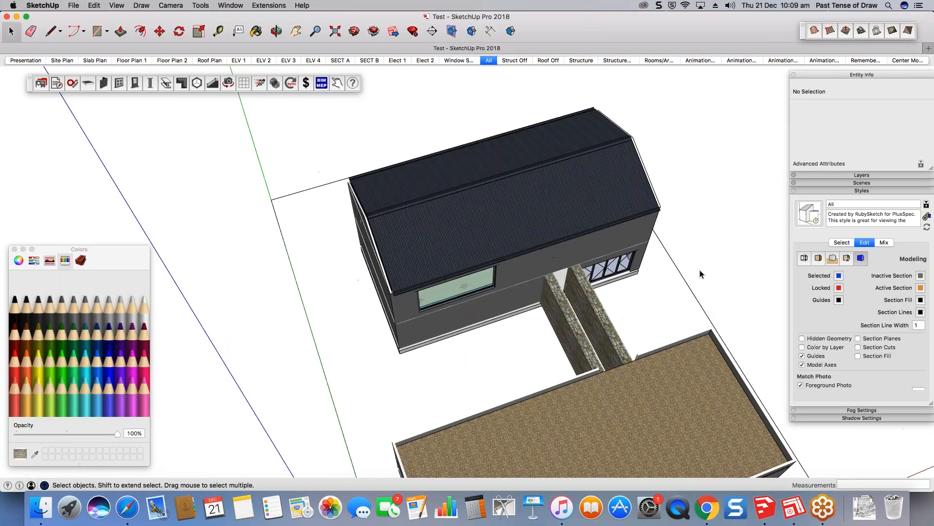
{"action": "middle_click_drag", "start_coordinate": [399, 291], "coordinate": [407, 290]}
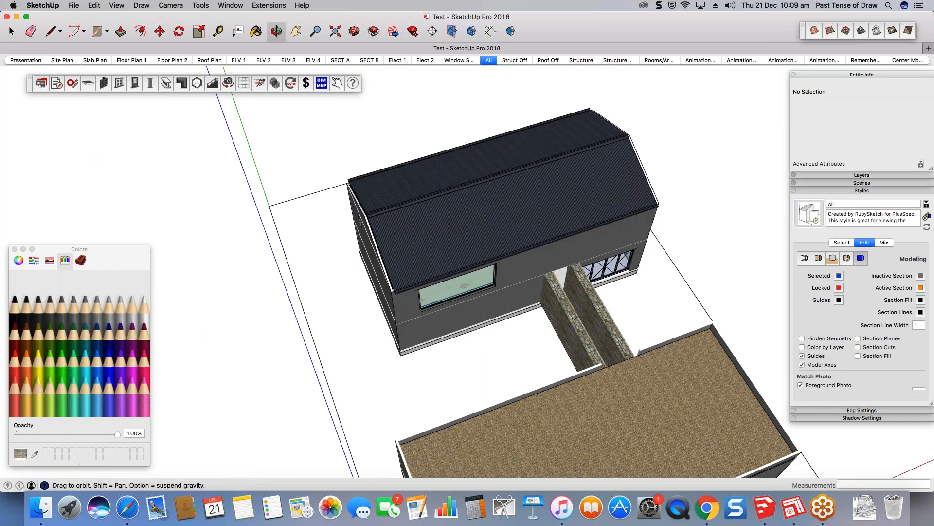
- Examine the large upper-wall window's nested components and their definition names, and exit the groups
{"action": "middle_click_drag", "start_coordinate": [407, 290], "coordinate": [475, 271]}
{"action": "scroll", "coordinate": [476, 272], "scroll_direction": "up", "scroll_amount": 4}
{"action": "double_click", "coordinate": [474, 275]}
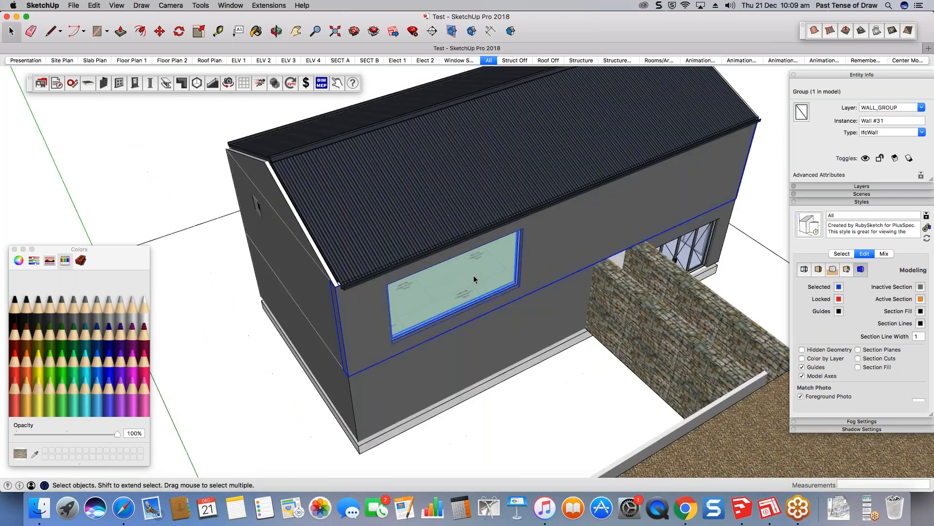
{"action": "double_click", "coordinate": [474, 275]}
{"action": "left_click", "coordinate": [474, 276]}
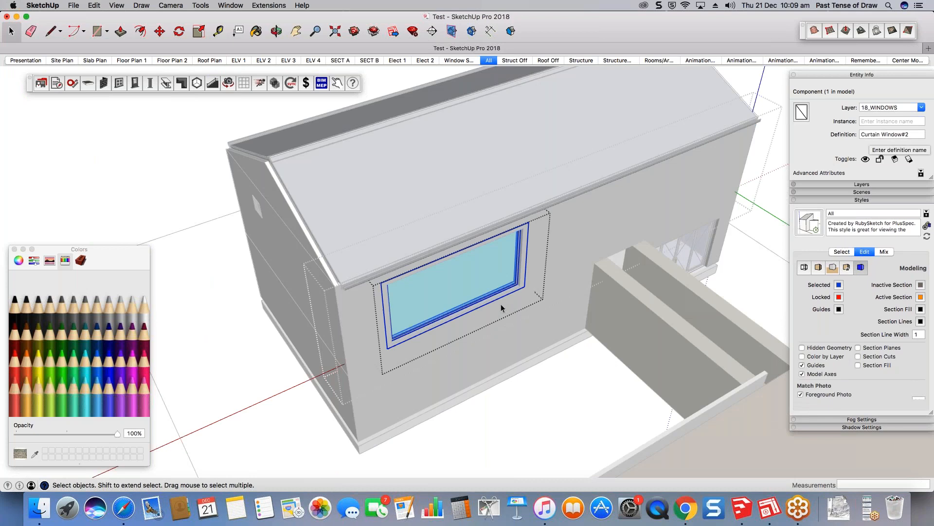
{"action": "double_click", "coordinate": [498, 271]}
{"action": "left_click", "coordinate": [498, 270]}
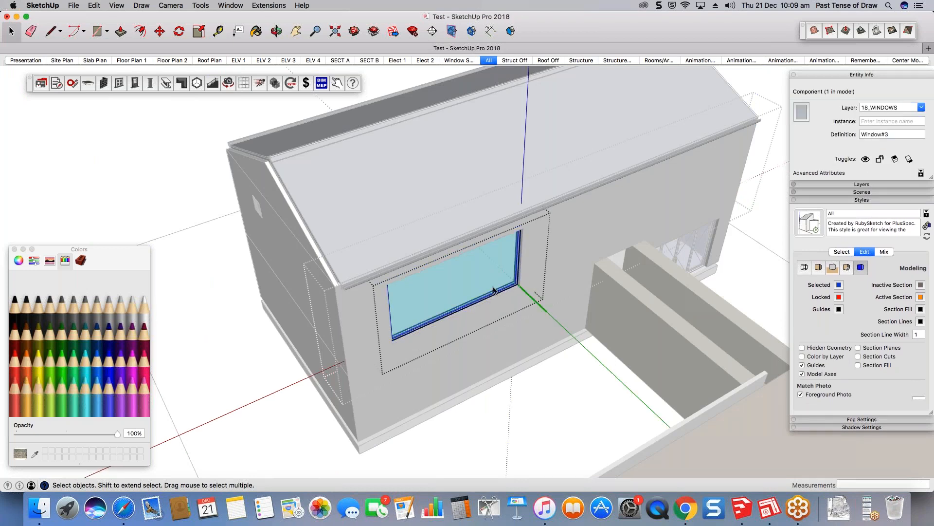
{"action": "key", "text": "Escape"}
{"action": "key", "text": "Escape"}
{"action": "key", "text": "Escape"}
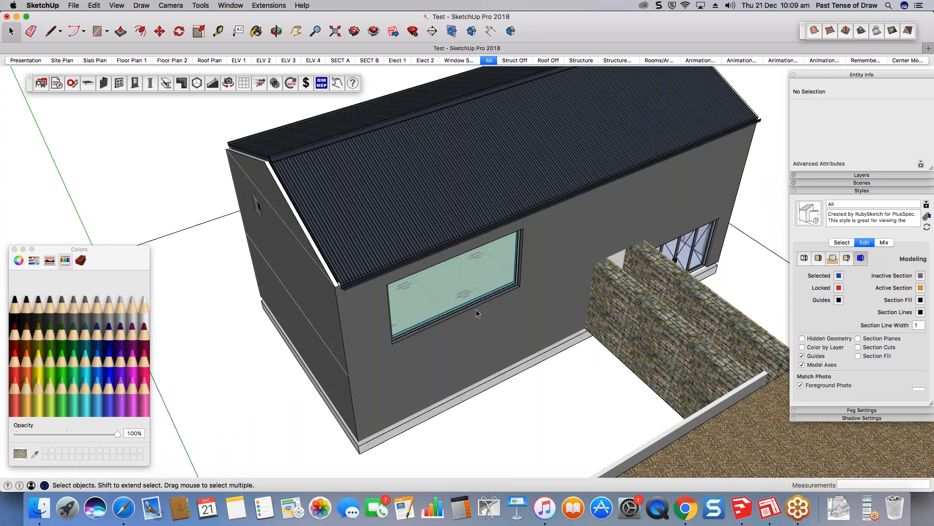
- Open the upper wall's nested groups, rename the large window's inner component definition to W1, and leave the component
{"action": "middle_click_drag", "start_coordinate": [476, 308], "coordinate": [524, 253]}
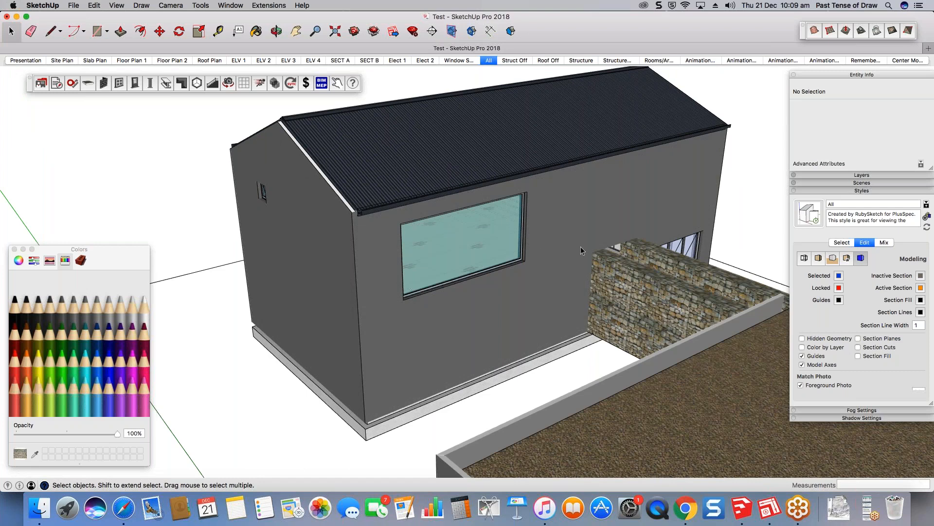
{"action": "middle_click_drag", "start_coordinate": [551, 183], "coordinate": [628, 154]}
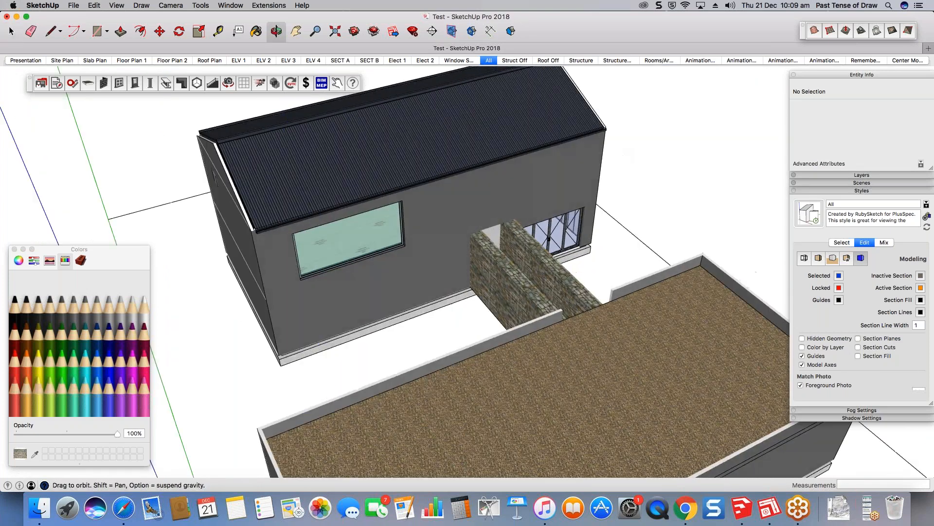
{"action": "middle_click_drag", "start_coordinate": [440, 301], "coordinate": [621, 233]}
{"action": "middle_click_drag", "start_coordinate": [340, 318], "coordinate": [39, 316]}
{"action": "double_click", "coordinate": [450, 212]}
{"action": "double_click", "coordinate": [451, 214]}
{"action": "left_click", "coordinate": [450, 214]}
{"action": "left_click_drag", "start_coordinate": [897, 135], "coordinate": [825, 136]}
{"action": "type", "text": "W3"}
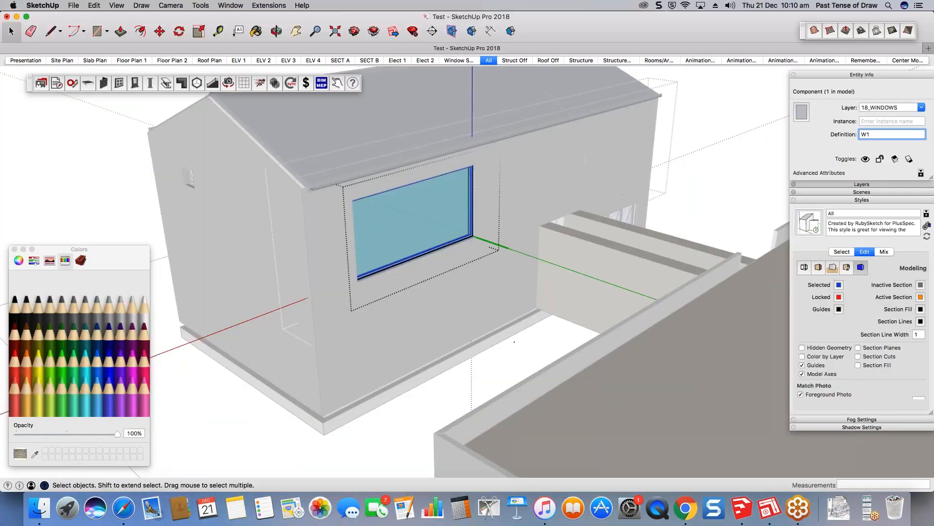
{"action": "left_click", "coordinate": [188, 186]}
{"action": "left_click", "coordinate": [188, 186]}
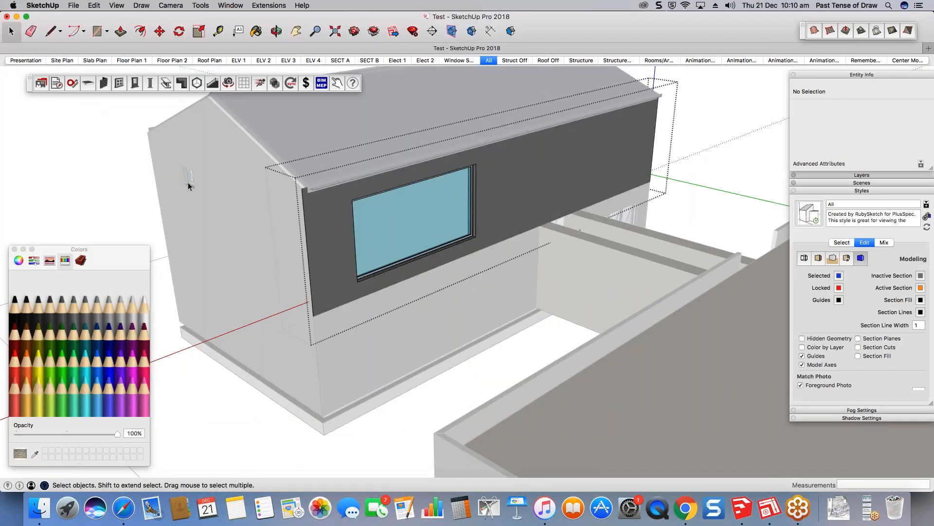
- Open the nested groups around the small gable-wall window and rename its inner component definition to W2
{"action": "left_click", "coordinate": [188, 186]}
{"action": "middle_click_drag", "start_coordinate": [188, 186], "coordinate": [332, 215]}
{"action": "double_click", "coordinate": [332, 215]}
{"action": "double_click", "coordinate": [332, 215]}
{"action": "double_click", "coordinate": [330, 217]}
{"action": "left_click", "coordinate": [330, 216]}
{"action": "left_click", "coordinate": [910, 135]}
{"action": "triple_click", "coordinate": [910, 135]}
{"action": "type", "text": "W"}
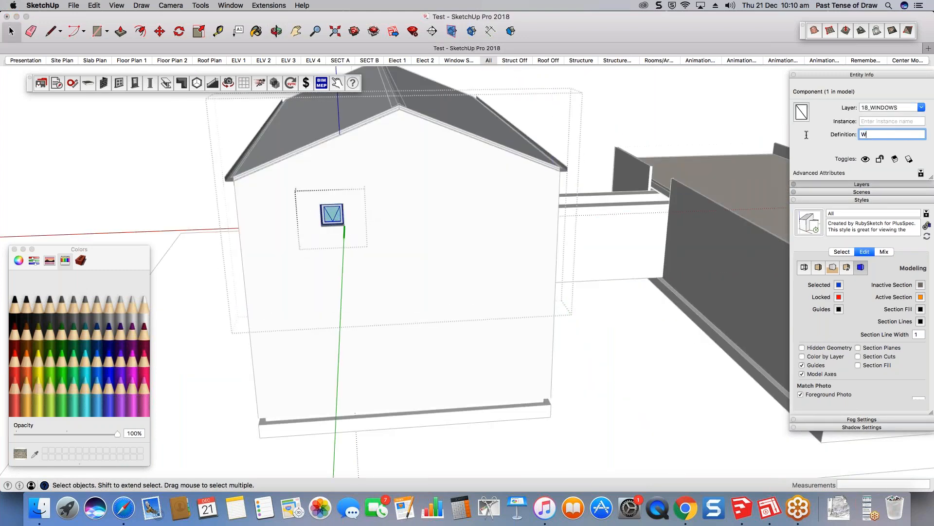
{"action": "type", "text": "2"}
{"action": "left_click", "coordinate": [597, 331]}
- Name the group instance enclosing the small gable window "W2 example" and exit the open groups
{"action": "left_click", "coordinate": [343, 216]}
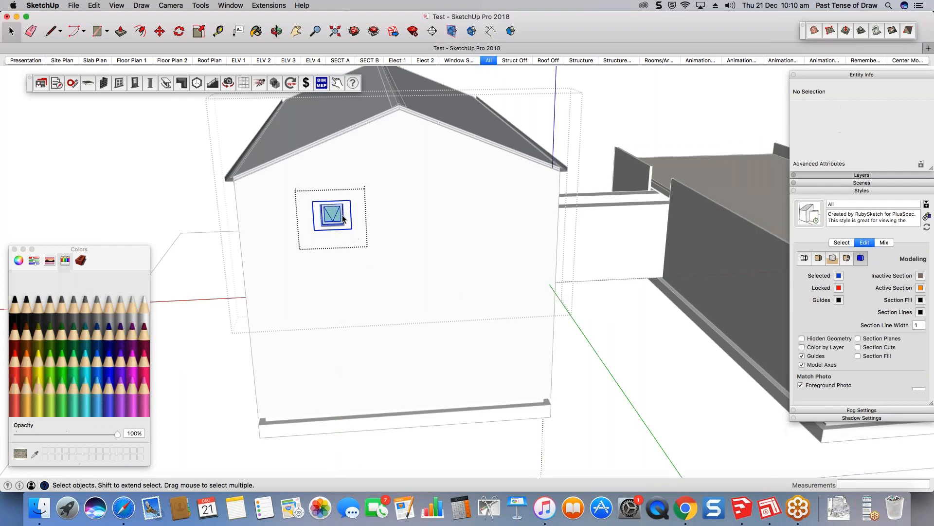
{"action": "key", "text": "Escape"}
{"action": "key", "text": "Escape"}
{"action": "double_click", "coordinate": [336, 217]}
{"action": "left_click", "coordinate": [333, 216]}
{"action": "left_click", "coordinate": [875, 121]}
{"action": "type", "text": "@"}
{"action": "key", "text": "BackSpace"}
{"action": "type", "text": "W2 example"}
{"action": "left_click", "coordinate": [618, 301]}
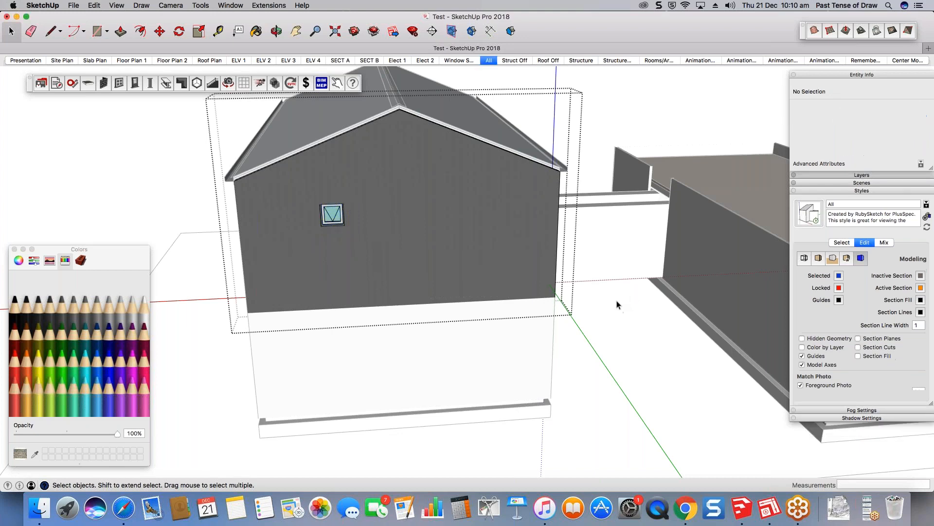
{"action": "left_click", "coordinate": [617, 301]}
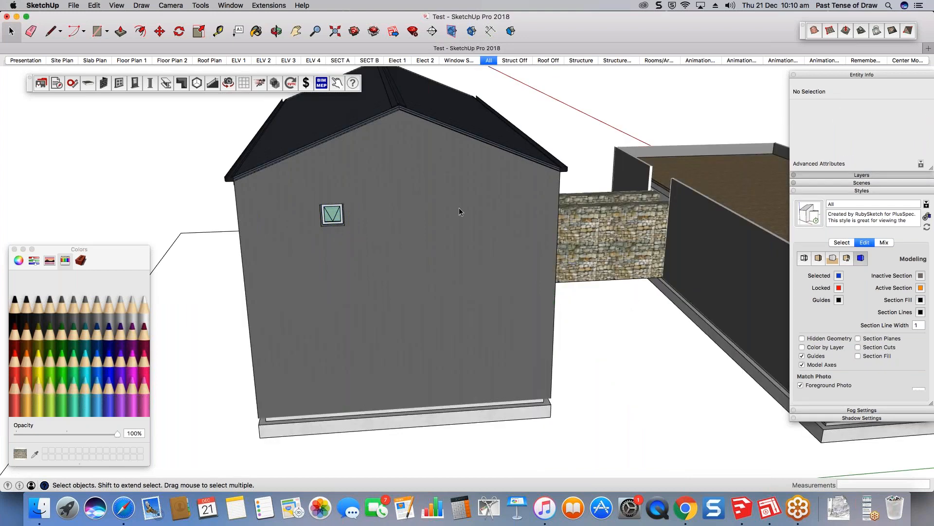
- Reopen the small gable window level by level to check its group and component names, and exit all groups
{"action": "middle_click_drag", "start_coordinate": [459, 208], "coordinate": [417, 195]}
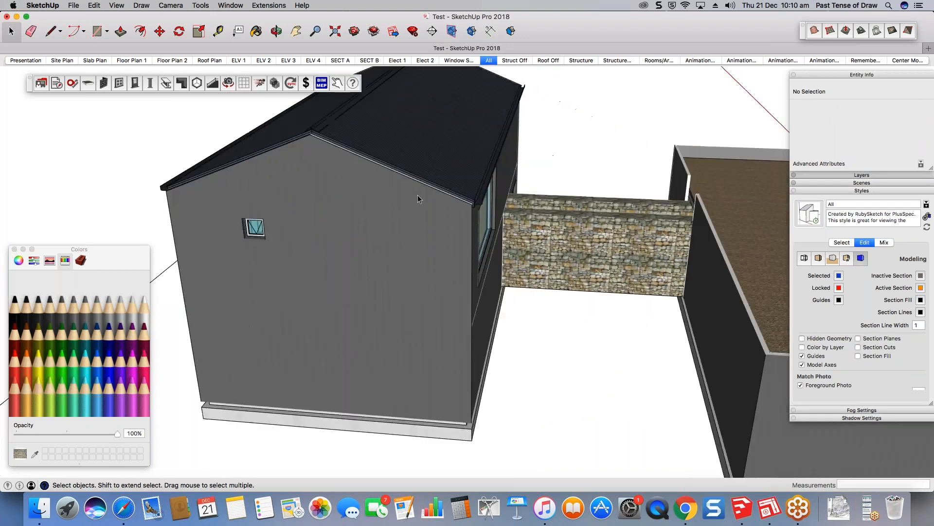
{"action": "double_click", "coordinate": [253, 229]}
{"action": "left_click", "coordinate": [255, 227]}
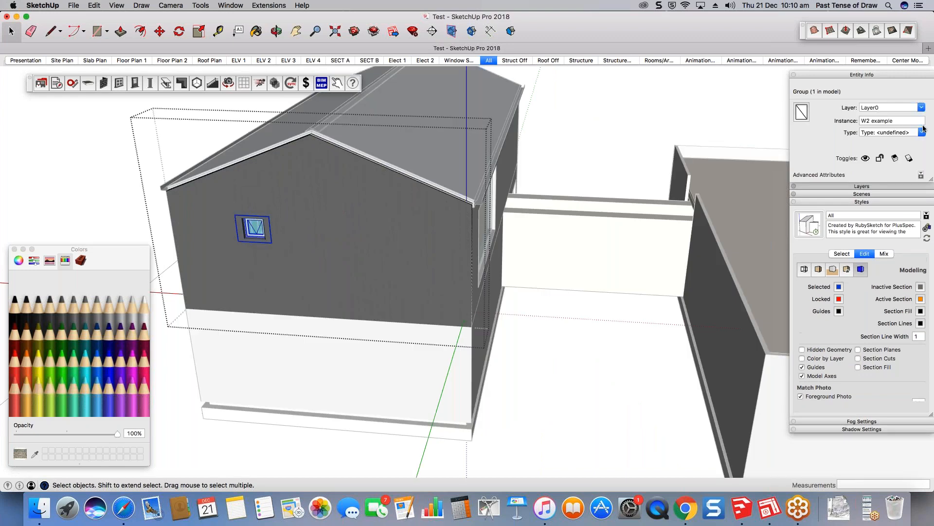
{"action": "double_click", "coordinate": [258, 226]}
{"action": "left_click", "coordinate": [258, 229]}
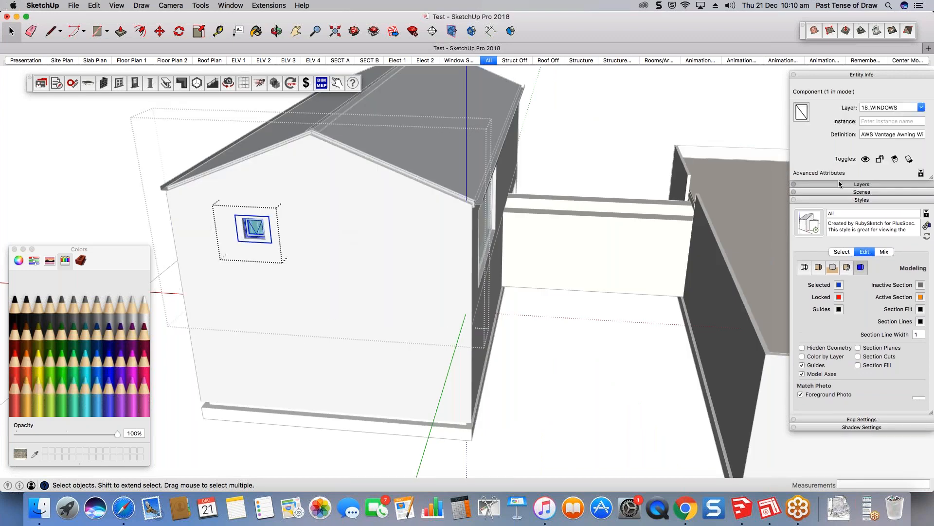
{"action": "double_click", "coordinate": [258, 230]}
{"action": "left_click", "coordinate": [258, 230]}
{"action": "left_click", "coordinate": [637, 336]}
{"action": "left_click", "coordinate": [637, 336]}
{"action": "left_click", "coordinate": [638, 337]}
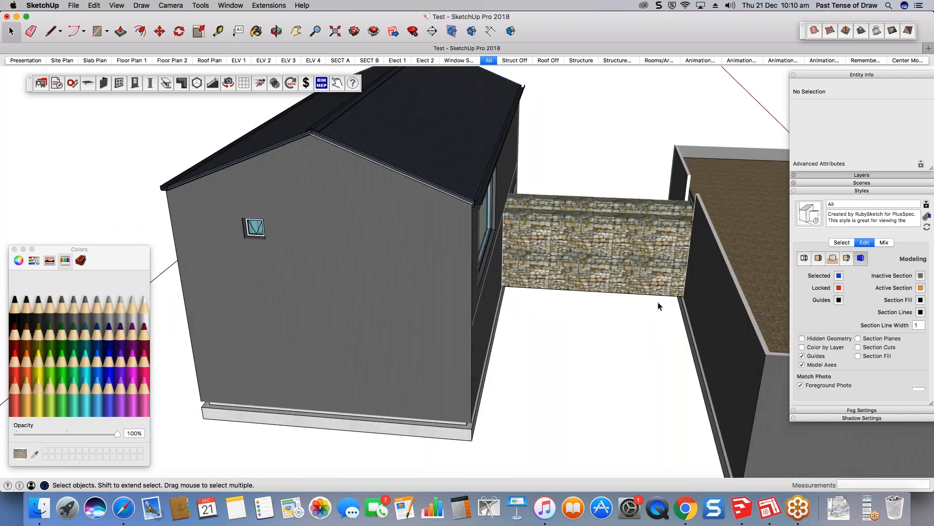
- View the whole building, save the model, and switch to the LayOut document
{"action": "middle_click_drag", "start_coordinate": [658, 302], "coordinate": [584, 312]}
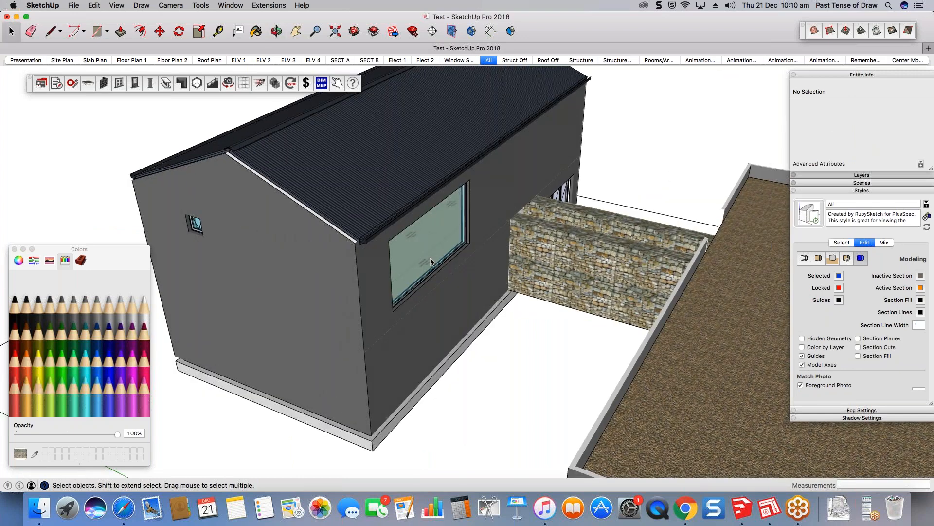
{"action": "scroll", "coordinate": [430, 258], "scroll_direction": "down", "scroll_amount": 5}
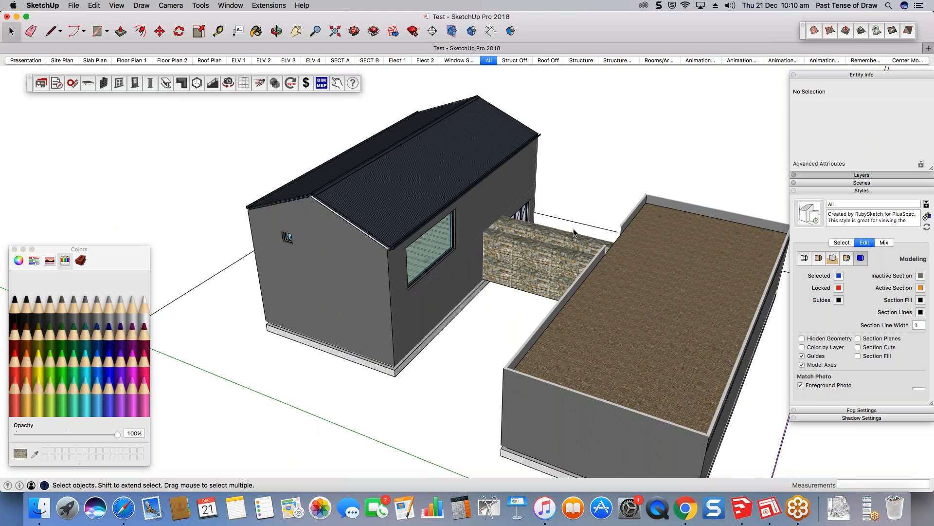
{"action": "scroll", "coordinate": [377, 206], "scroll_direction": "down", "scroll_amount": 2}
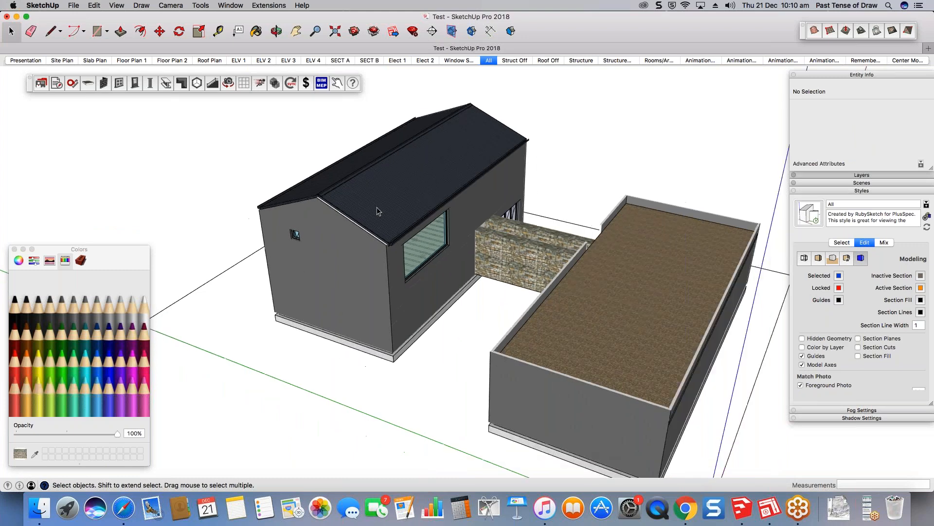
{"action": "mouse_move", "coordinate": [376, 206]}
{"action": "middle_mouse_down"}
{"action": "mouse_move", "coordinate": [491, 234]}
{"action": "mouse_move", "coordinate": [460, 232]}
{"action": "middle_mouse_up"}
{"action": "left_click", "coordinate": [74, 6]}
{"action": "left_click", "coordinate": [88, 59]}
{"action": "left_click", "coordinate": [748, 510]}
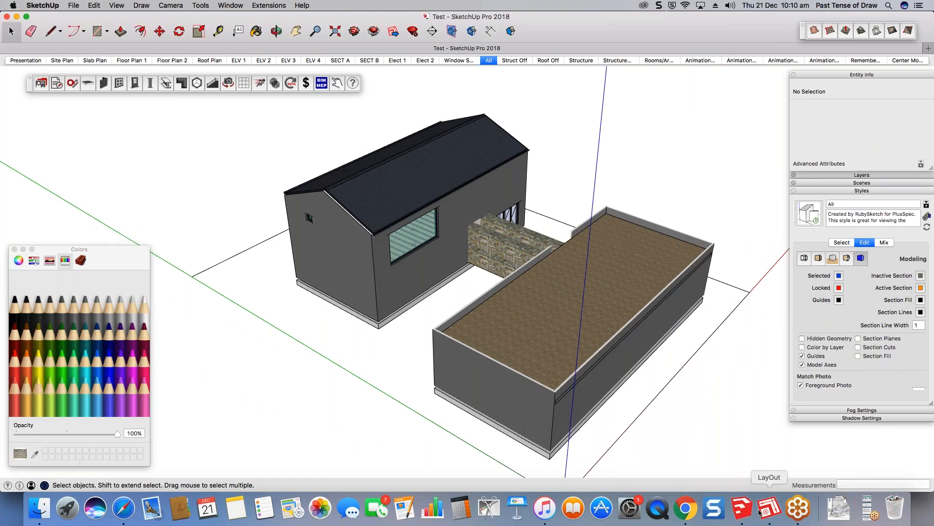
{"action": "left_click", "coordinate": [767, 514]}
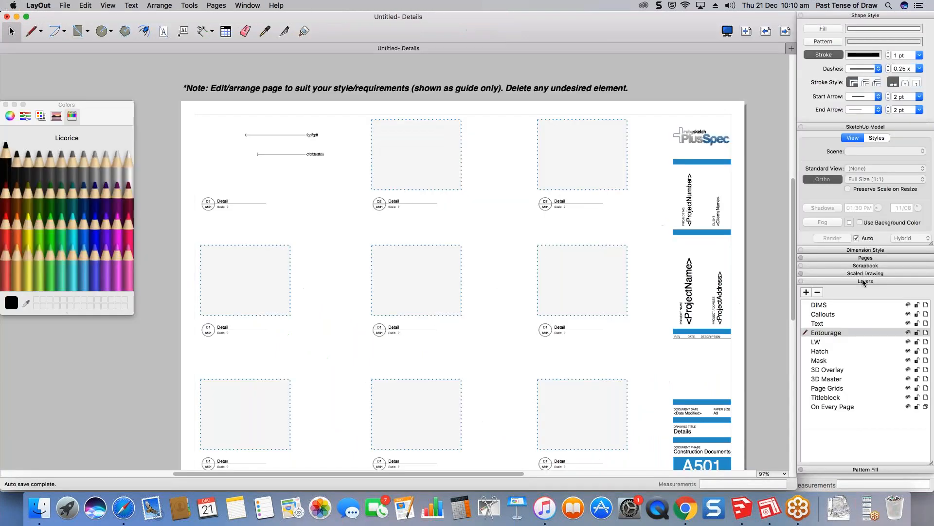
- Open the First Floor Plan page and update the model reference of its plan viewport
{"action": "left_click", "coordinate": [849, 300]}
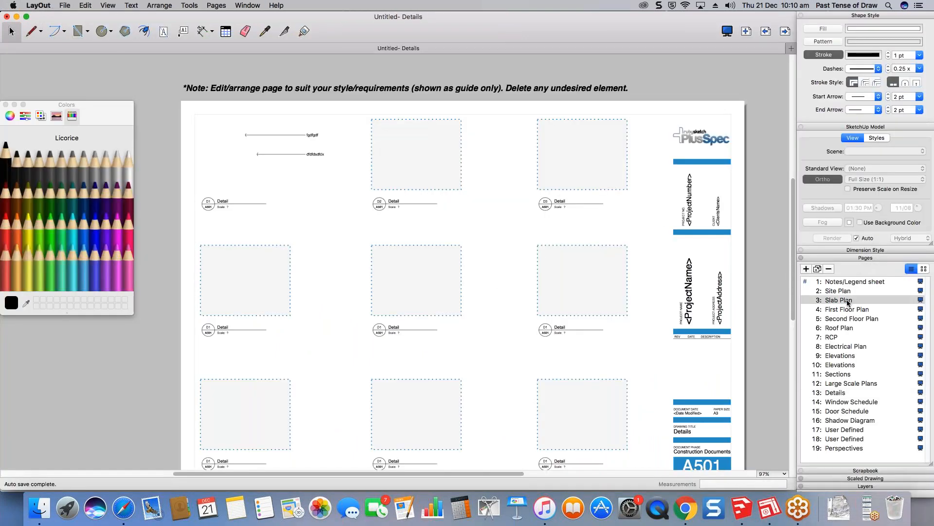
{"action": "left_click", "coordinate": [851, 309]}
{"action": "right_click", "coordinate": [459, 185]}
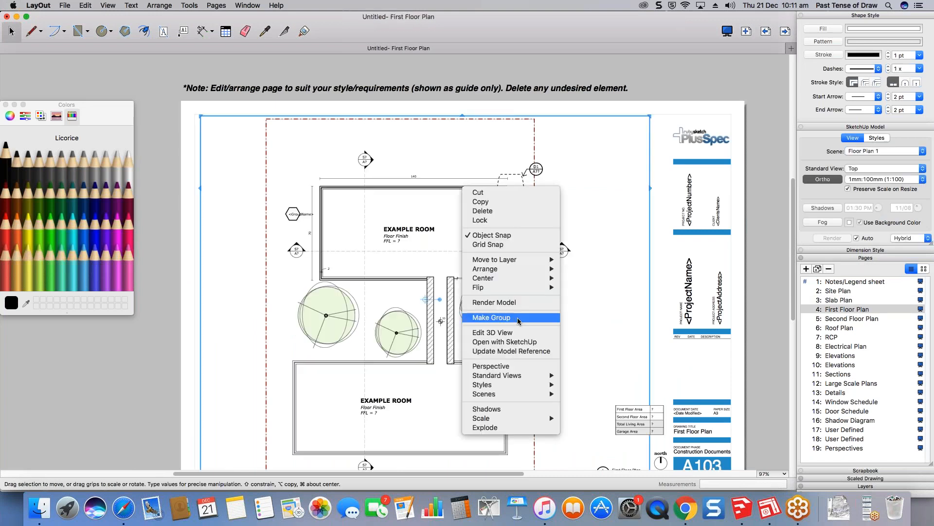
{"action": "left_click", "coordinate": [380, 205]}
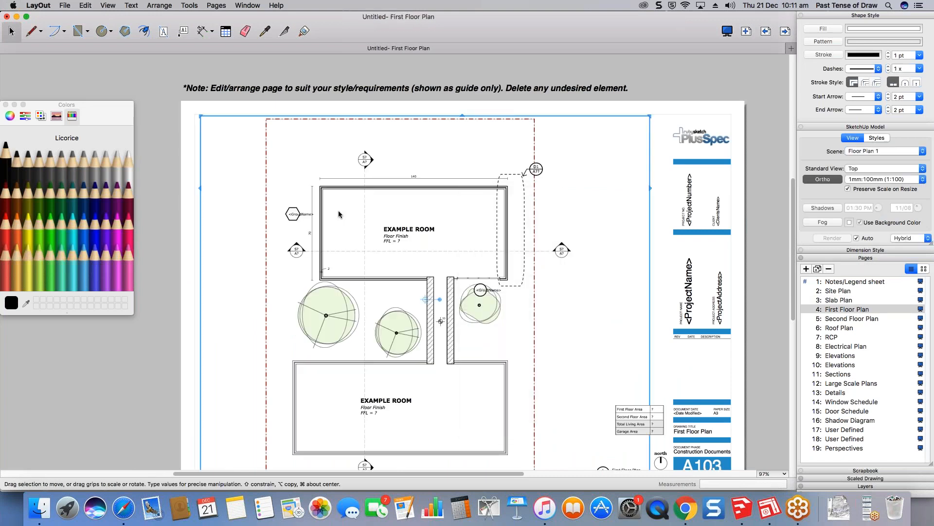
- On the Second Floor Plan page, label the wall at the large window opening with its group name, Wall #31
{"action": "left_click", "coordinate": [851, 319]}
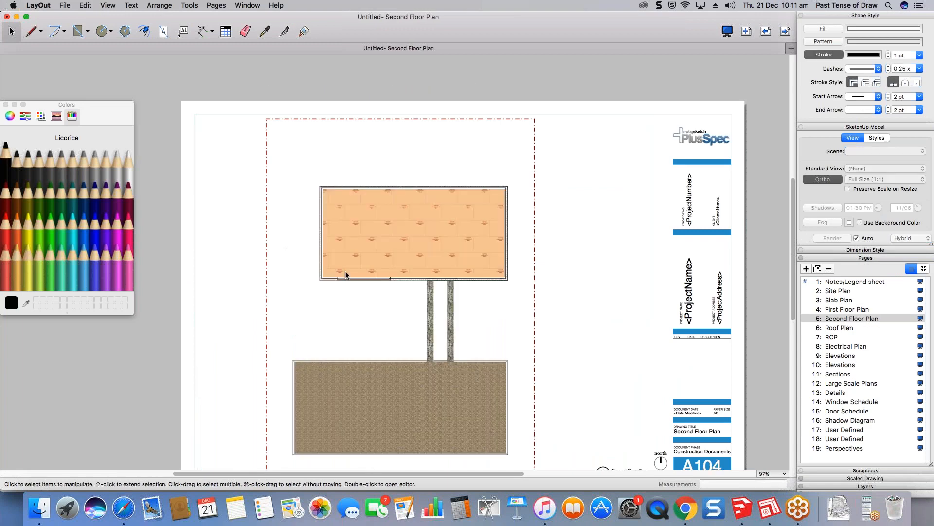
{"action": "scroll", "coordinate": [343, 301], "scroll_direction": "up", "scroll_amount": 5}
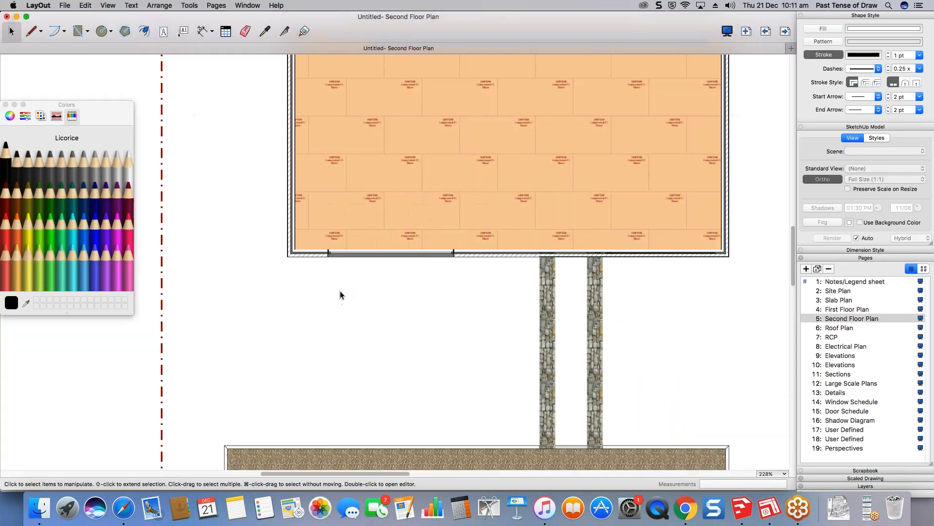
{"action": "left_click", "coordinate": [183, 30]}
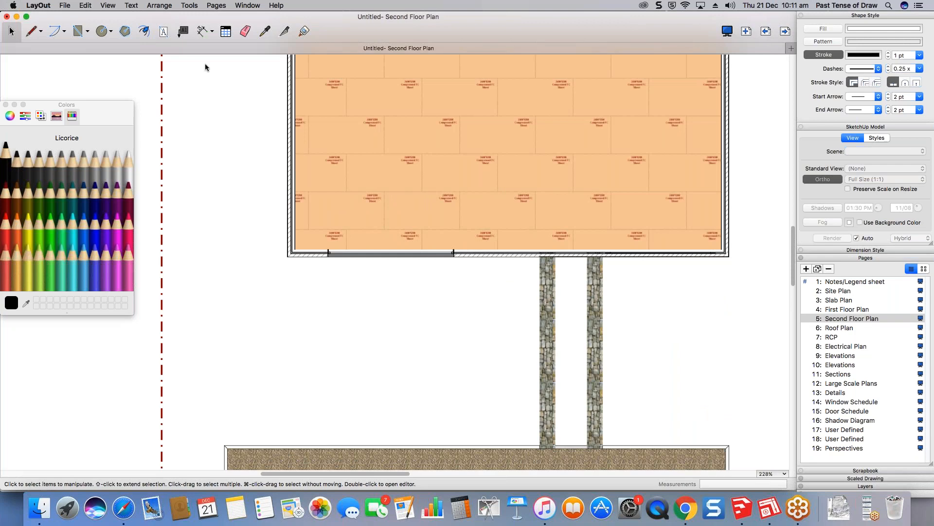
{"action": "left_click", "coordinate": [374, 254]}
{"action": "left_click", "coordinate": [255, 286]}
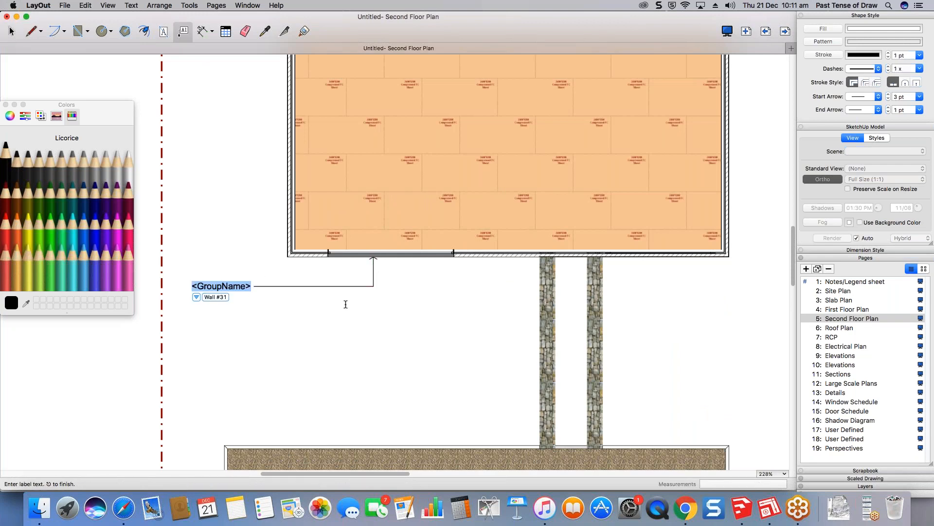
{"action": "left_click", "coordinate": [195, 297]}
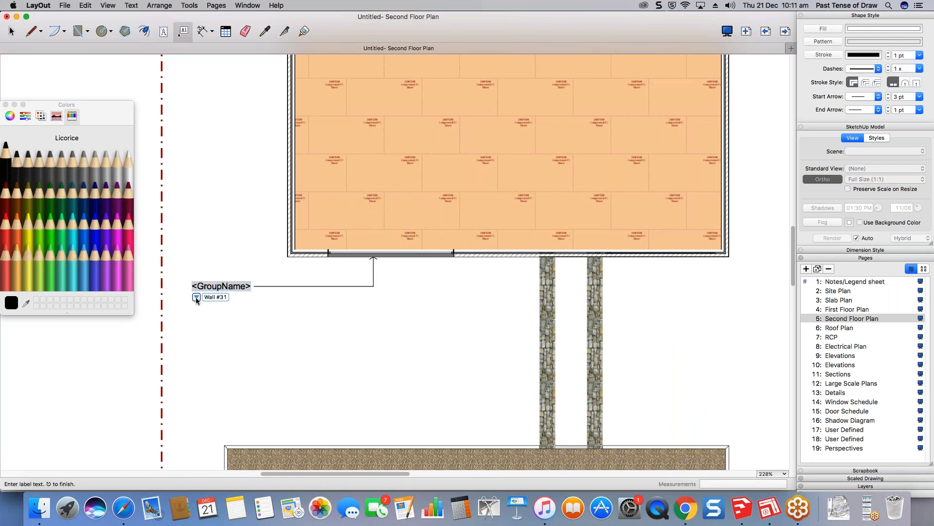
{"action": "left_click", "coordinate": [424, 289]}
{"action": "left_click", "coordinate": [448, 303]}
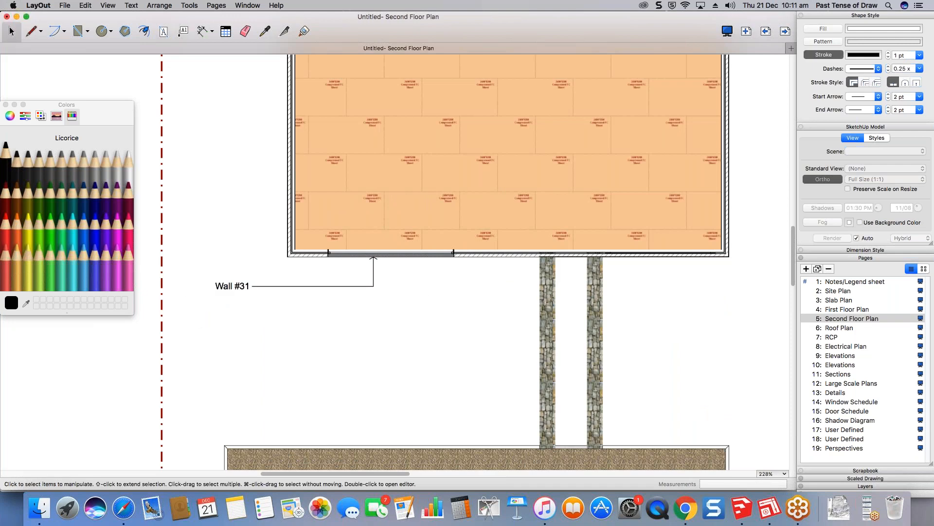
- Place a second label with a curved leader on the large window, beside the Wall #31 label
{"action": "right_click", "coordinate": [413, 252]}
{"action": "left_click", "coordinate": [375, 265]}
{"action": "left_click", "coordinate": [184, 32]}
{"action": "left_click", "coordinate": [405, 251]}
{"action": "left_click_drag", "start_coordinate": [406, 251], "coordinate": [416, 287]}
{"action": "left_click", "coordinate": [408, 320]}
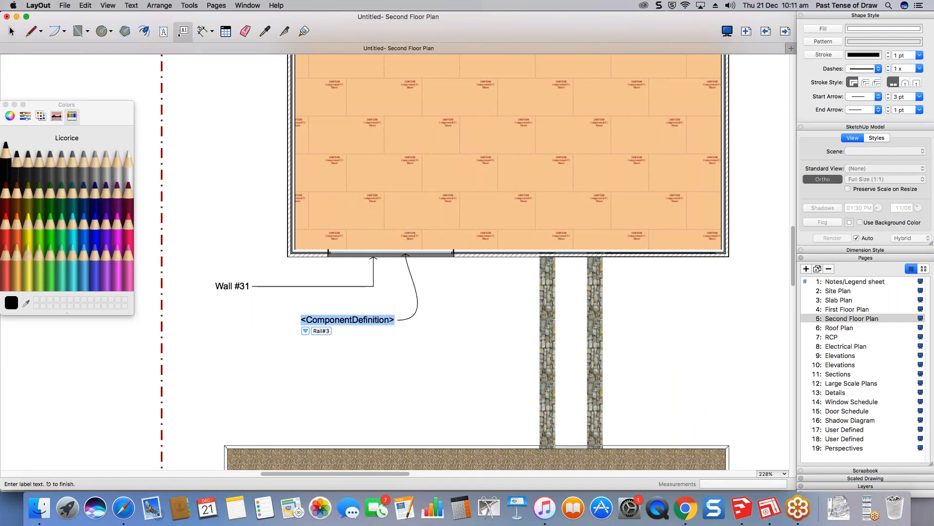
- Set the curved label's text to the W1 component definition and finish the label
{"action": "left_click", "coordinate": [305, 330]}
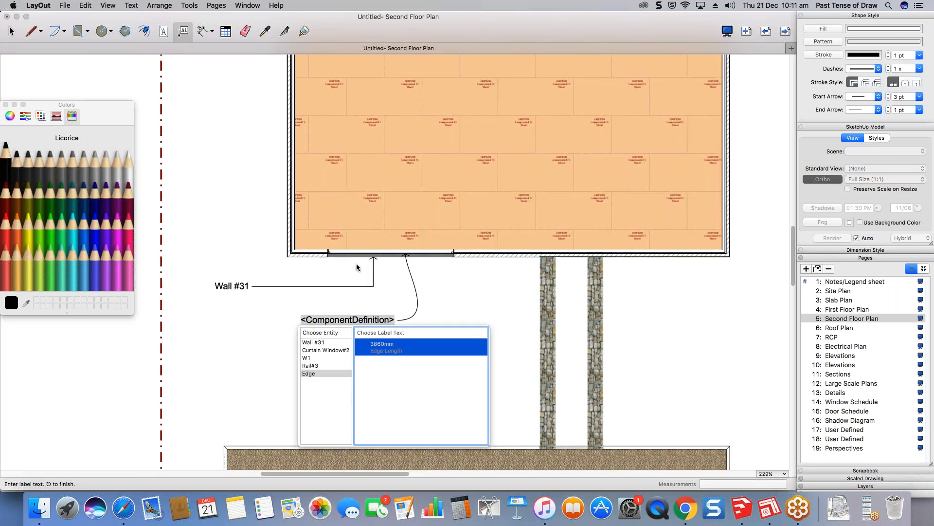
{"action": "scroll", "coordinate": [362, 265], "scroll_direction": "up", "scroll_amount": 6}
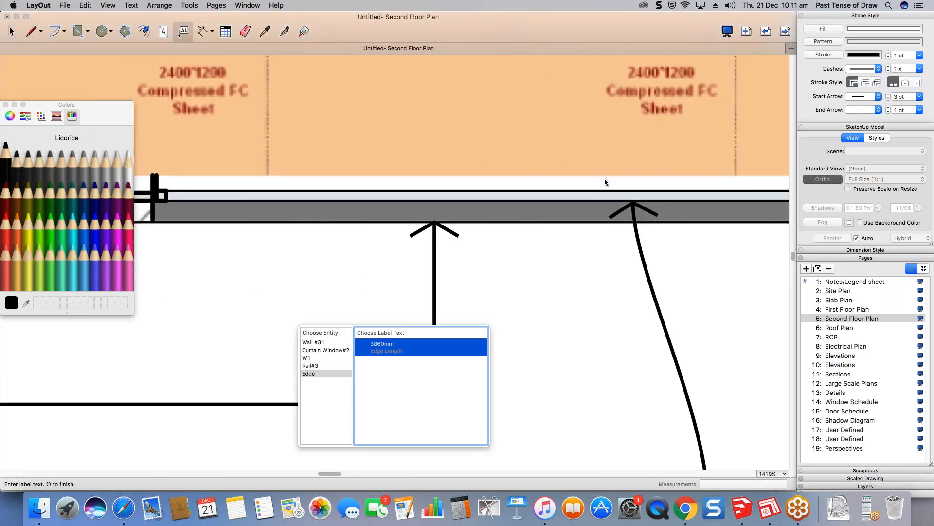
{"action": "scroll", "coordinate": [606, 183], "scroll_direction": "down", "scroll_amount": 10}
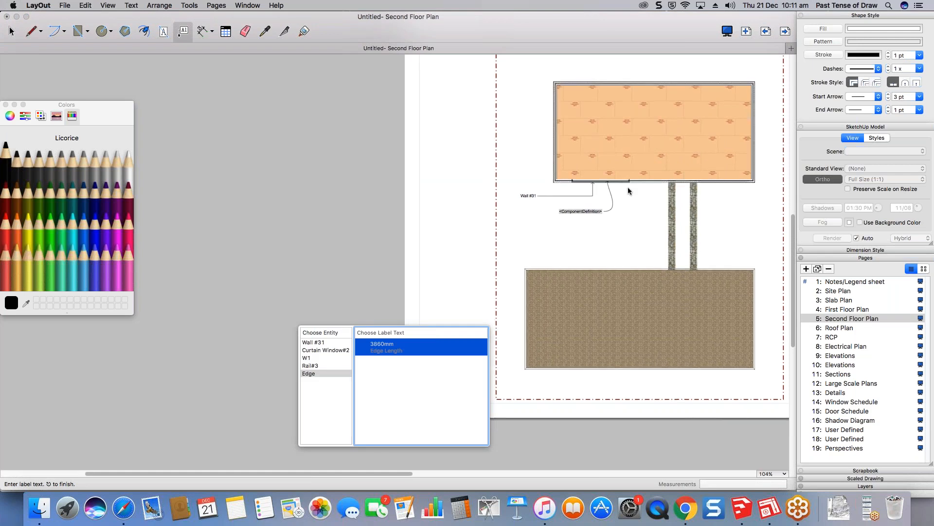
{"action": "scroll", "coordinate": [627, 187], "scroll_direction": "up", "scroll_amount": 4}
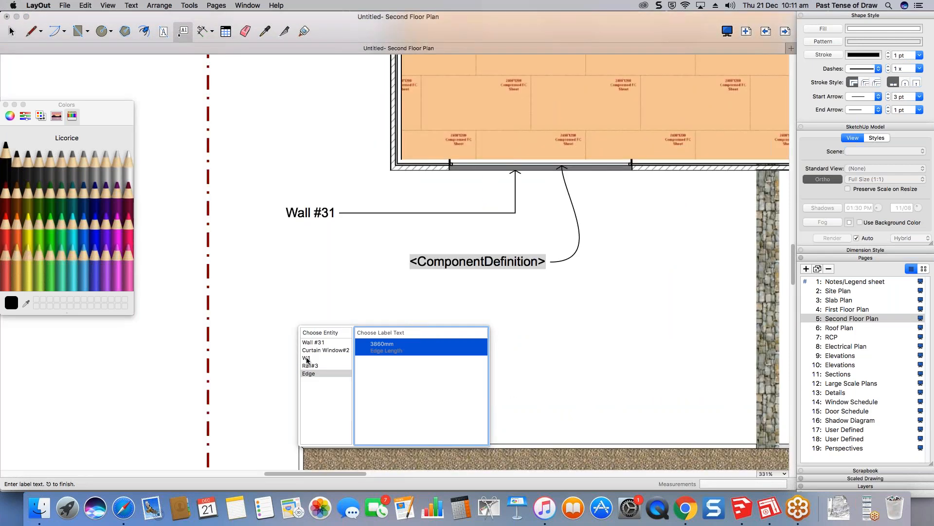
{"action": "left_click", "coordinate": [306, 358]}
{"action": "left_click", "coordinate": [583, 337]}
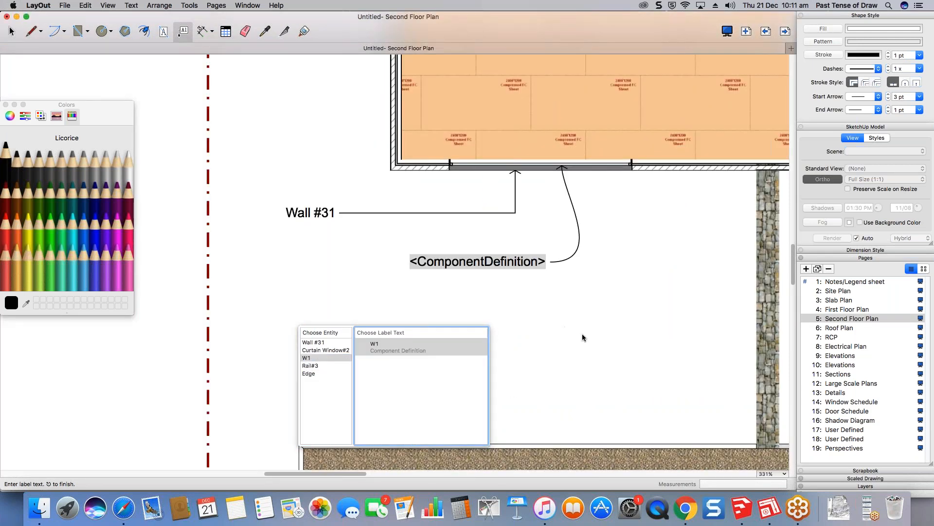
{"action": "left_click", "coordinate": [490, 327]}
{"action": "key", "text": "space"}
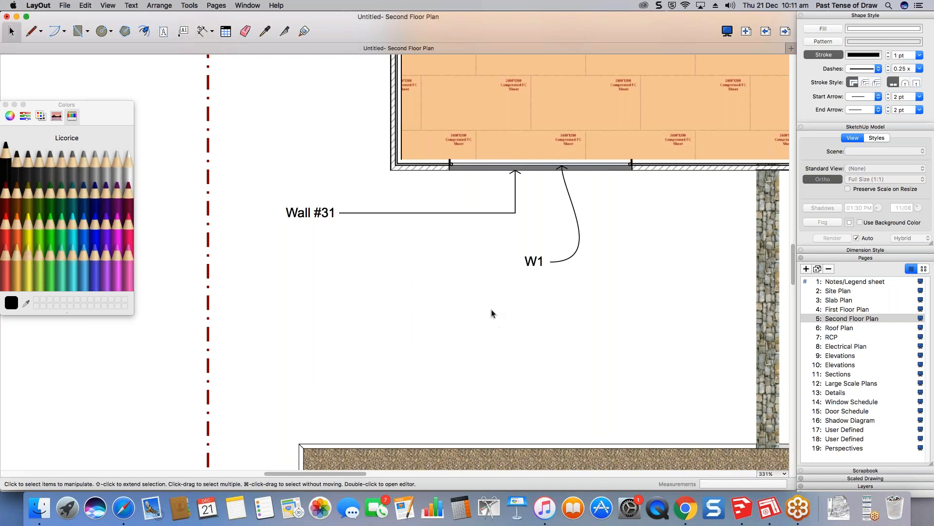
- Switch back to the Test model in SketchUp, activate the Floor Plan 2 scene, and view the sectioned building in 3D
{"action": "scroll", "coordinate": [492, 314], "scroll_direction": "down", "scroll_amount": 5}
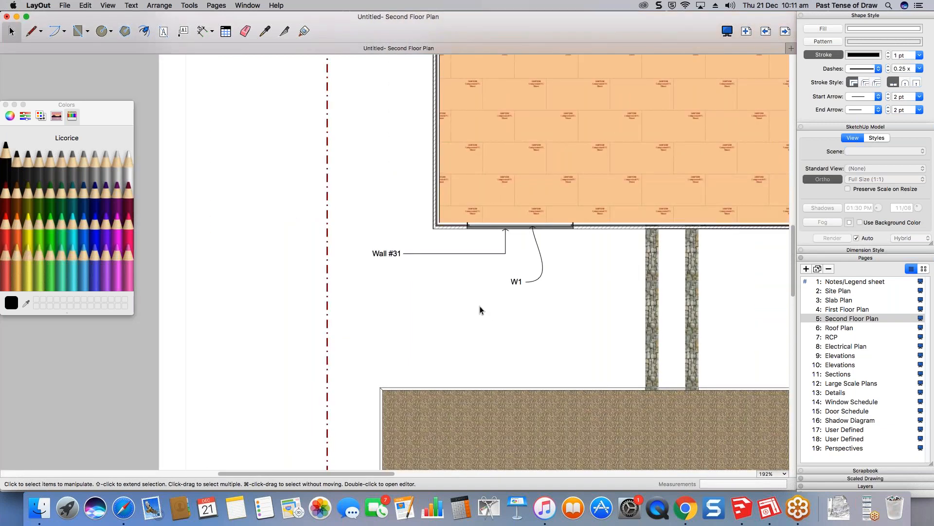
{"action": "middle_click_drag", "start_coordinate": [479, 310], "coordinate": [575, 282]}
{"action": "middle_click_drag", "start_coordinate": [306, 366], "coordinate": [435, 339]}
{"action": "scroll", "coordinate": [435, 338], "scroll_direction": "down", "scroll_amount": 1}
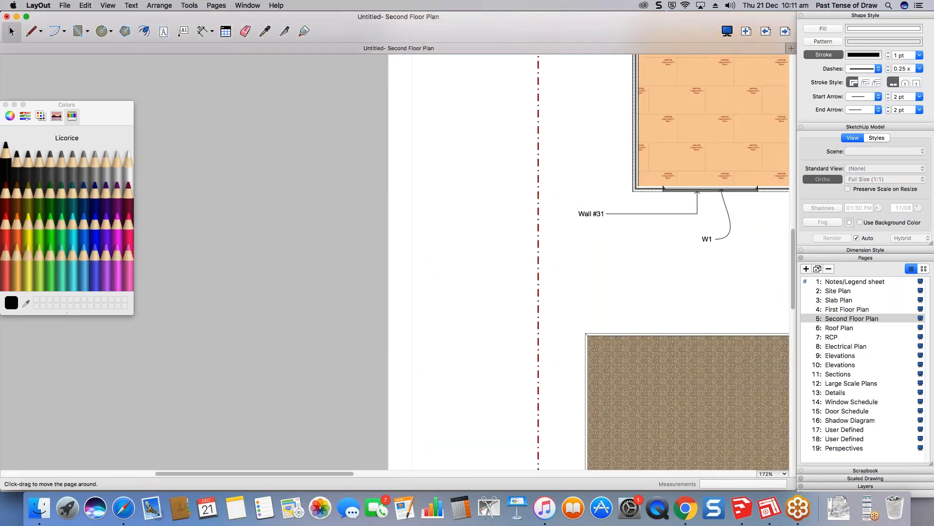
{"action": "middle_click_drag", "start_coordinate": [443, 187], "coordinate": [337, 193]}
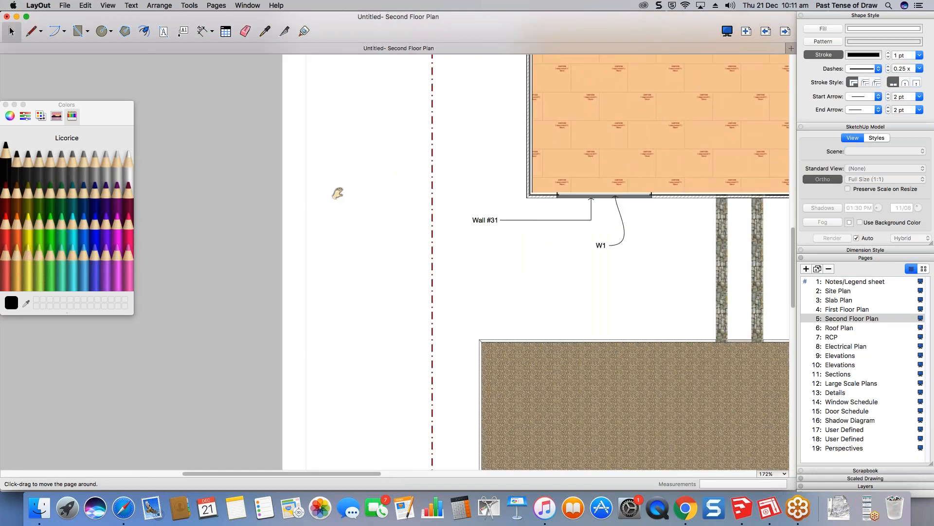
{"action": "scroll", "coordinate": [338, 193], "scroll_direction": "down", "scroll_amount": 3}
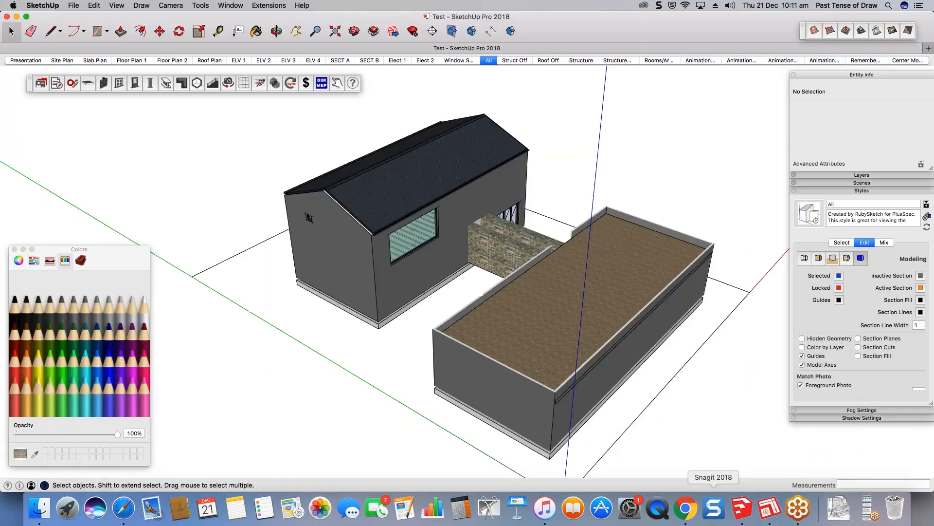
{"action": "left_click", "coordinate": [176, 59]}
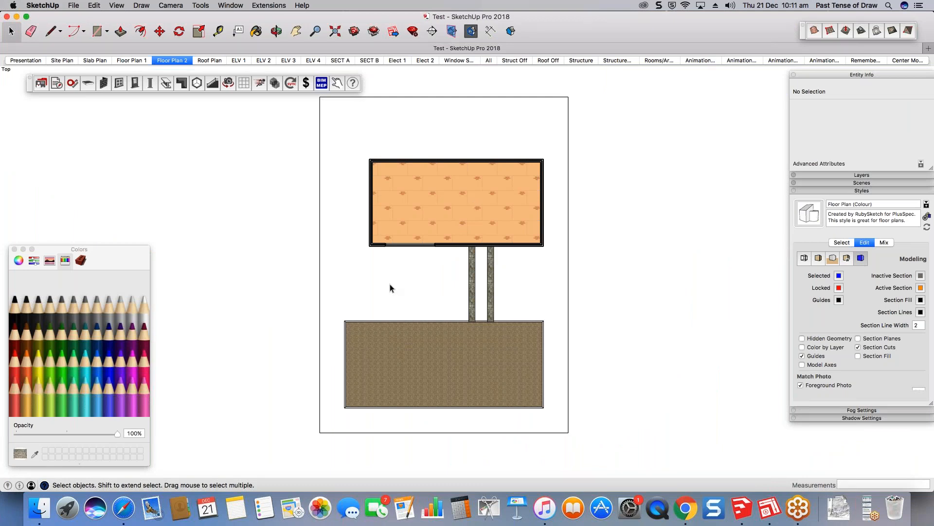
{"action": "middle_click_drag", "start_coordinate": [390, 285], "coordinate": [546, 117]}
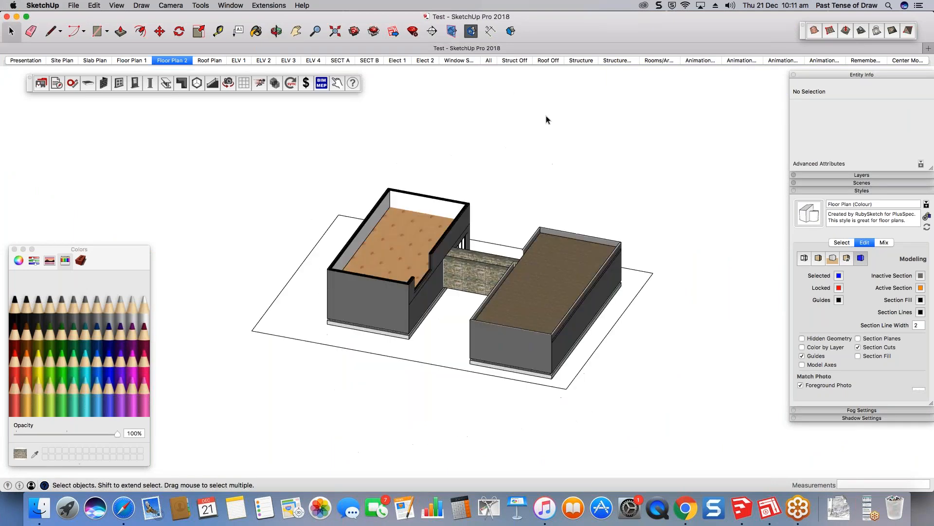
- Display the section planes and raise the Floor Plan 2 section plane about 271 mm so it cuts the small window
{"action": "left_click", "coordinate": [453, 32]}
{"action": "left_click", "coordinate": [494, 195]}
{"action": "key", "text": "m"}
{"action": "left_click", "coordinate": [494, 192]}
{"action": "left_click", "coordinate": [492, 190]}
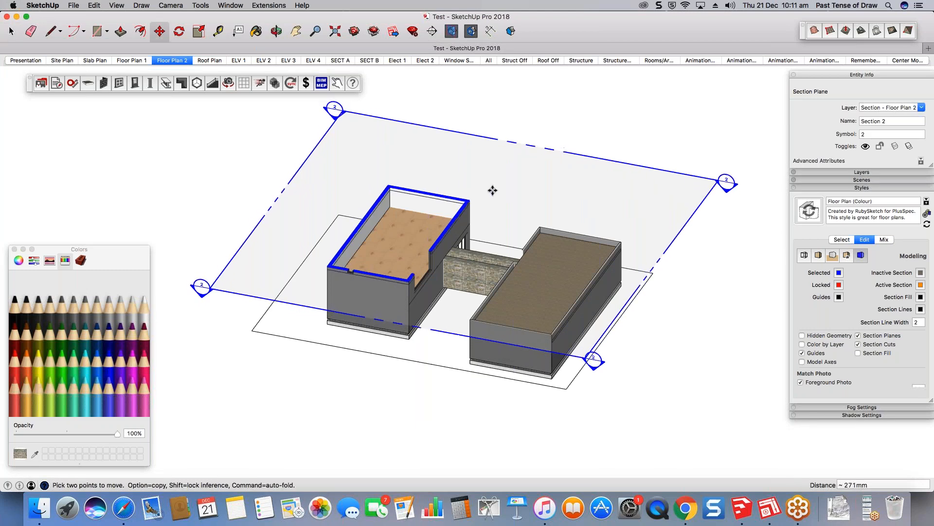
{"action": "key", "text": "space"}
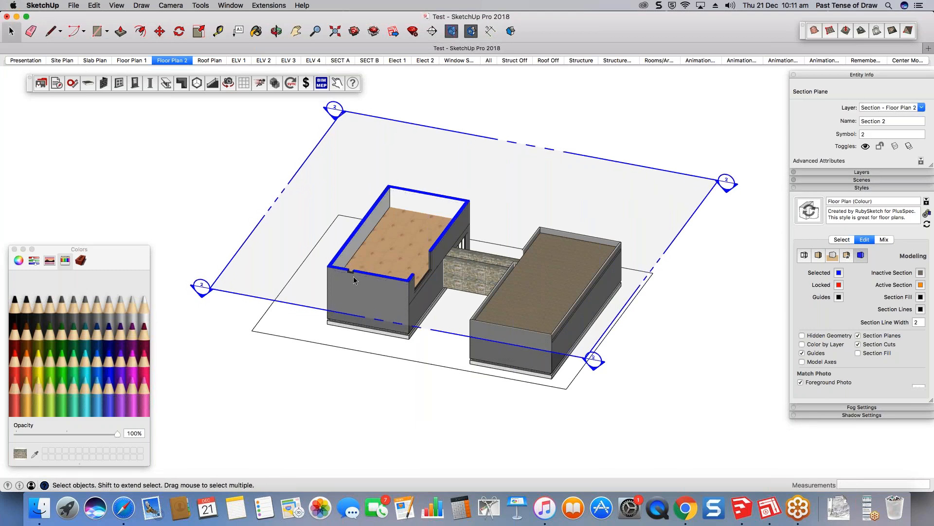
- Inspect the cut at the small window and turn on visibility of the Hidden on Plan layer
{"action": "scroll", "coordinate": [354, 280], "scroll_direction": "up", "scroll_amount": 5}
{"action": "scroll", "coordinate": [353, 271], "scroll_direction": "up", "scroll_amount": 2}
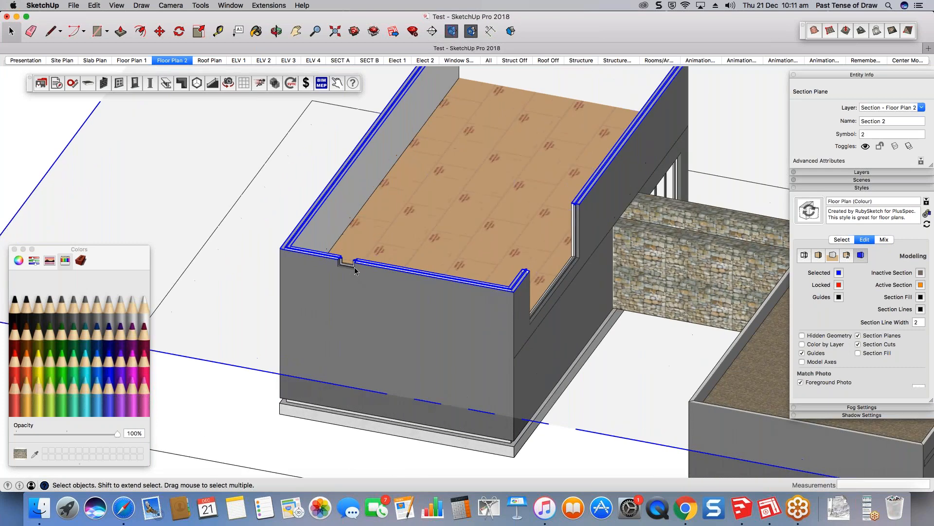
{"action": "scroll", "coordinate": [354, 267], "scroll_direction": "up", "scroll_amount": 3}
{"action": "scroll", "coordinate": [355, 270], "scroll_direction": "down", "scroll_amount": 4}
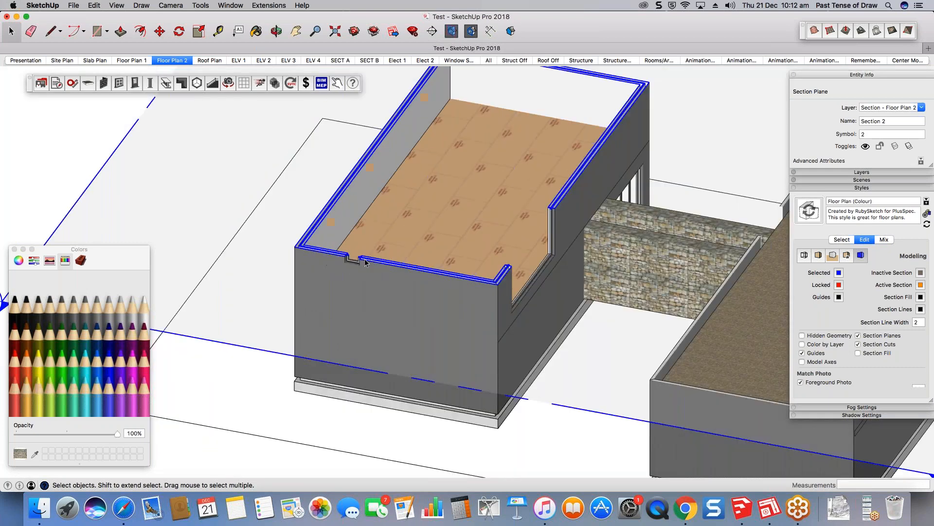
{"action": "scroll", "coordinate": [365, 262], "scroll_direction": "down", "scroll_amount": 3}
{"action": "left_click", "coordinate": [859, 189]}
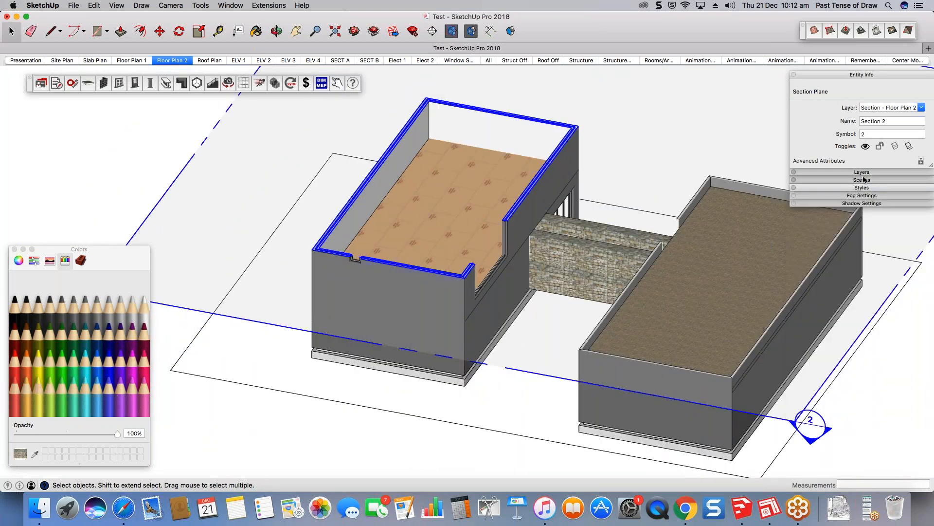
{"action": "left_click", "coordinate": [862, 171]}
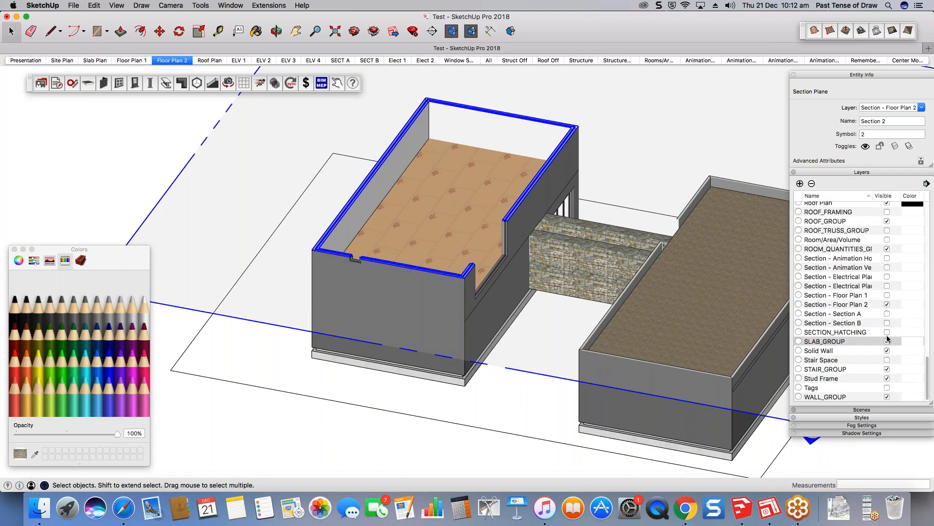
{"action": "scroll", "coordinate": [882, 292], "scroll_direction": "up", "scroll_amount": 5}
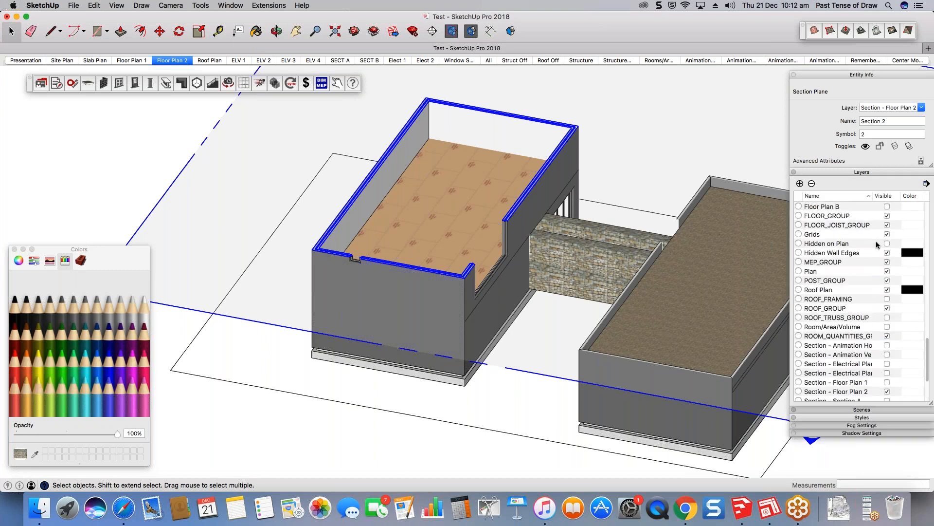
{"action": "left_click", "coordinate": [886, 244]}
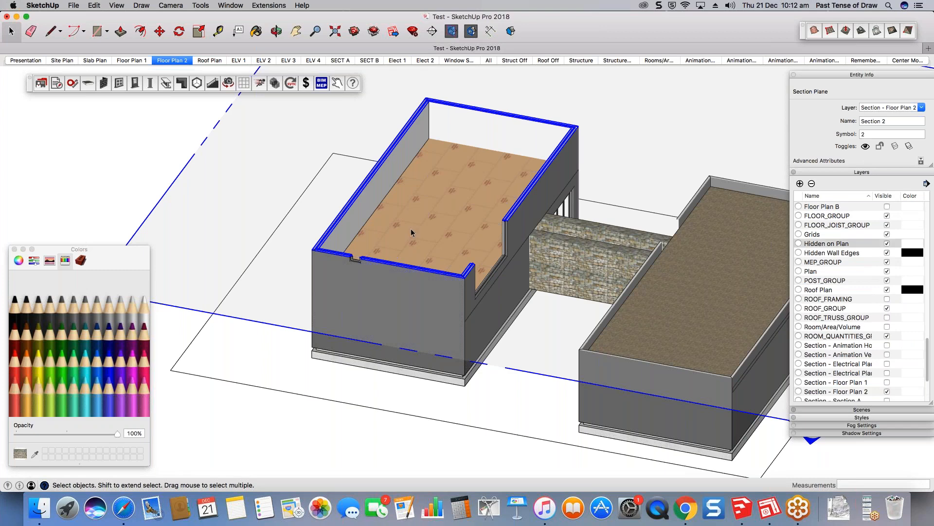
- Try lowering the section plane about 169 mm and examine the cut around the small window
{"action": "key", "text": "m"}
{"action": "left_click", "coordinate": [279, 202]}
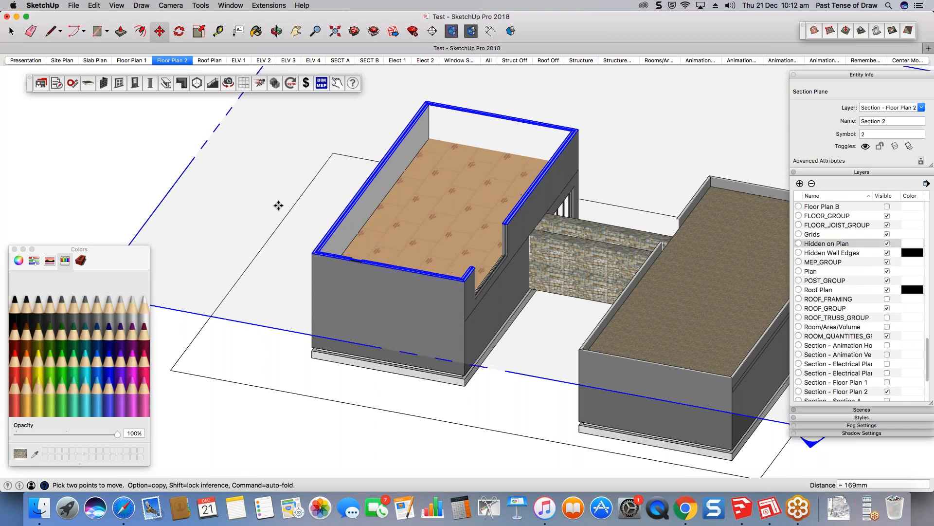
{"action": "scroll", "coordinate": [307, 225], "scroll_direction": "up", "scroll_amount": 2}
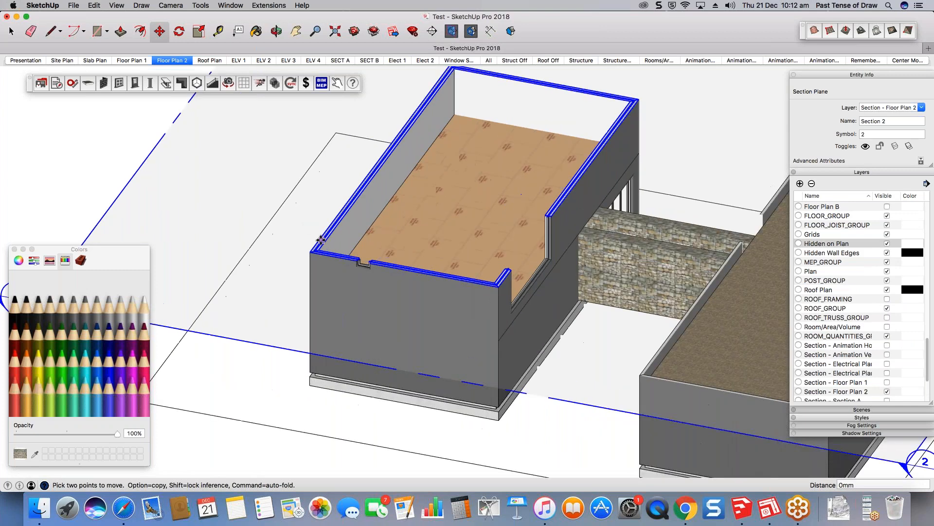
{"action": "scroll", "coordinate": [321, 239], "scroll_direction": "up", "scroll_amount": 2}
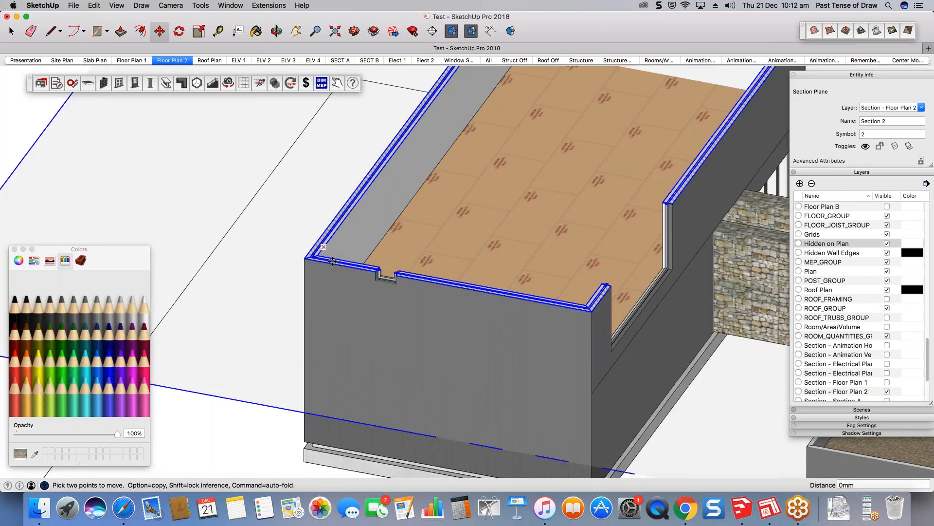
{"action": "scroll", "coordinate": [332, 262], "scroll_direction": "up", "scroll_amount": 2}
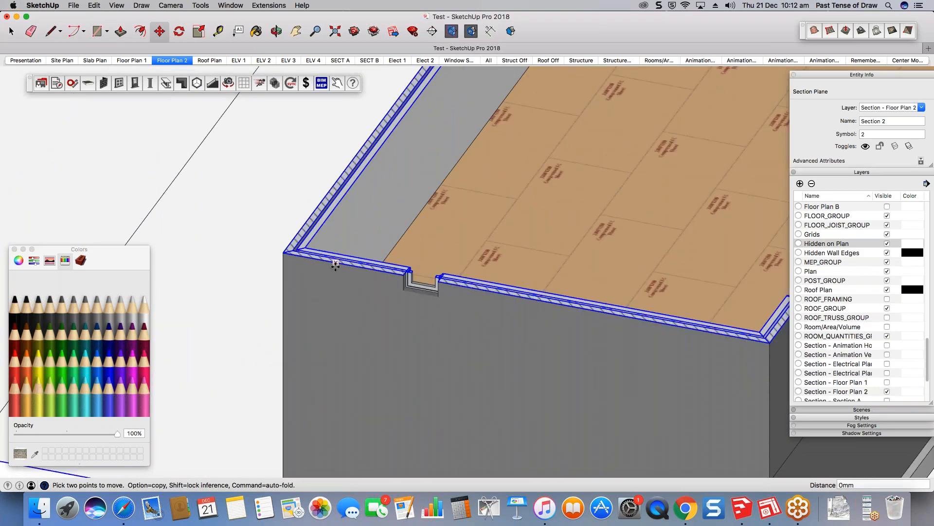
{"action": "scroll", "coordinate": [422, 283], "scroll_direction": "up", "scroll_amount": 1}
{"action": "middle_click_drag", "start_coordinate": [430, 294], "coordinate": [392, 317]}
{"action": "key", "text": "space"}
- Reactivate the Floor Plan 2 scene, check the small window in plan, save the model and switch to LayOut
{"action": "left_click", "coordinate": [176, 64]}
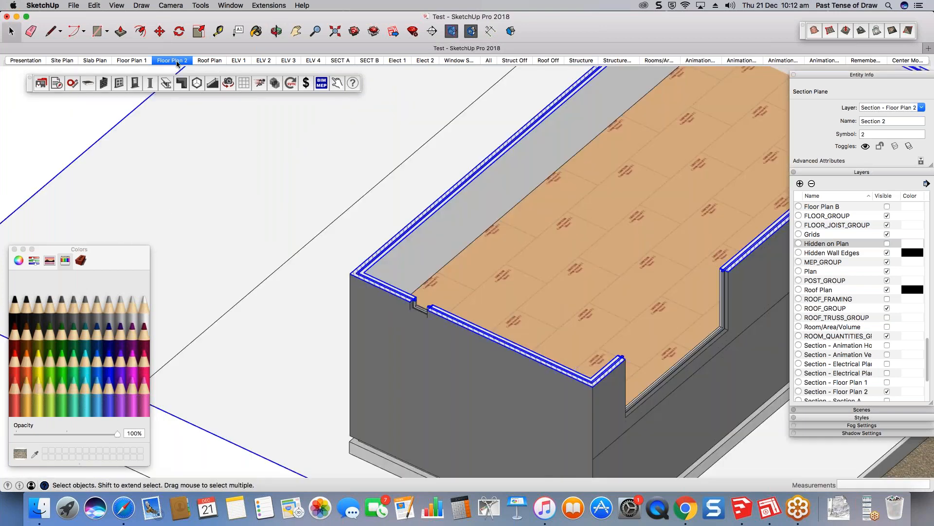
{"action": "scroll", "coordinate": [372, 183], "scroll_direction": "up", "scroll_amount": 4}
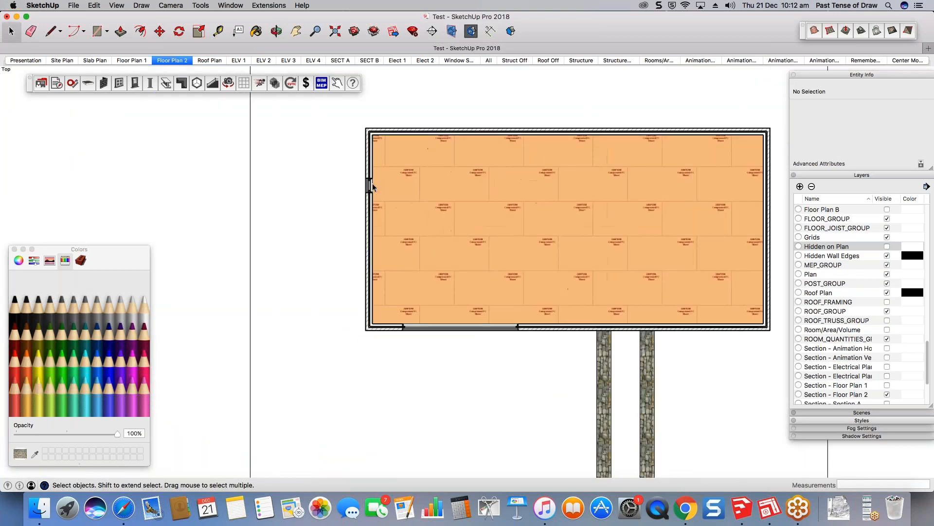
{"action": "scroll", "coordinate": [353, 179], "scroll_direction": "down", "scroll_amount": 3}
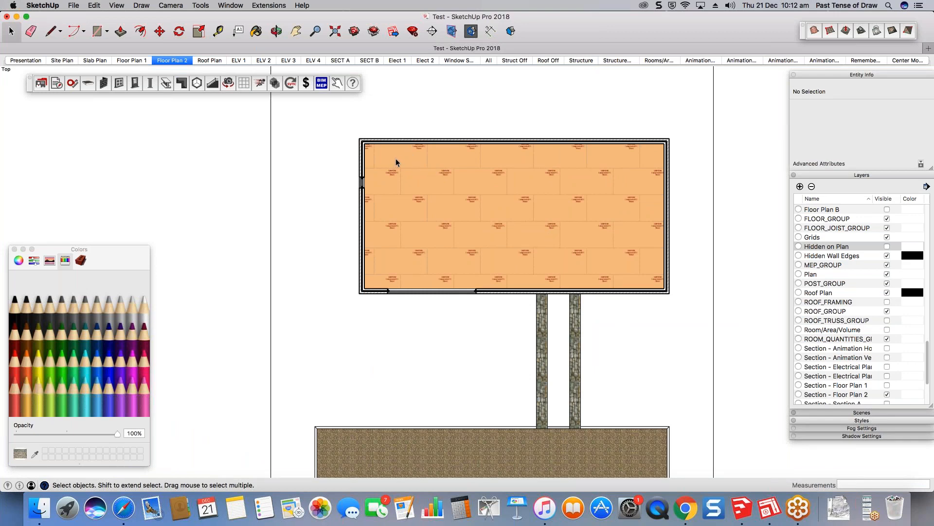
{"action": "scroll", "coordinate": [395, 159], "scroll_direction": "down", "scroll_amount": 3}
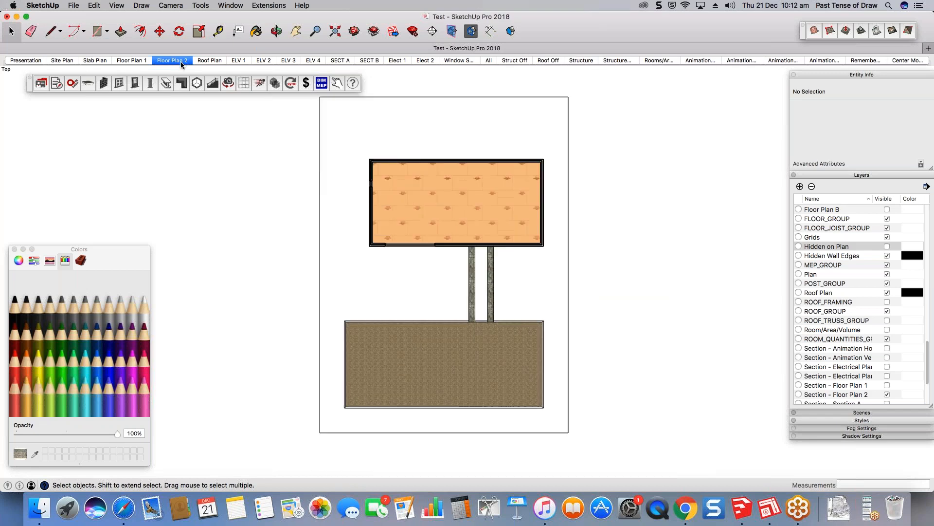
{"action": "left_click", "coordinate": [73, 6]}
{"action": "left_click", "coordinate": [85, 60]}
{"action": "left_click", "coordinate": [766, 507]}
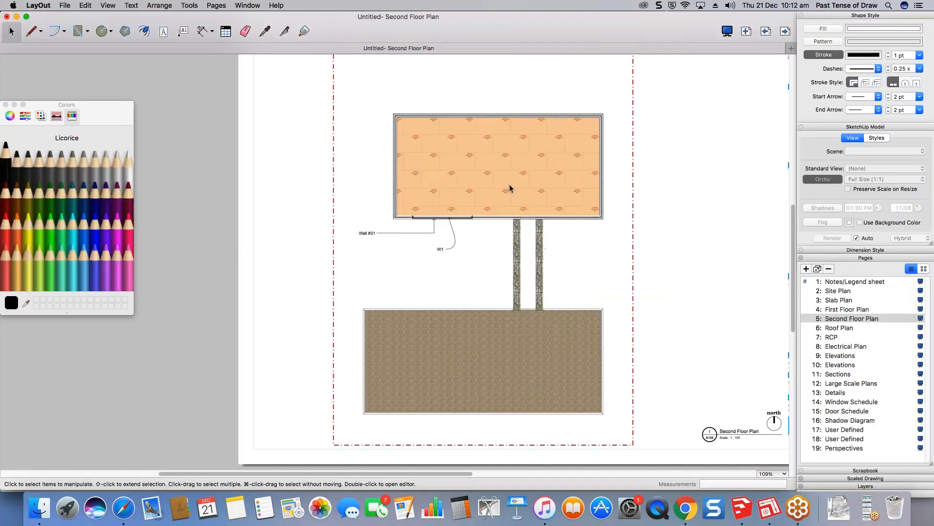
- Update the model reference of the Second Floor Plan viewport and deselect it
{"action": "right_click", "coordinate": [510, 180]}
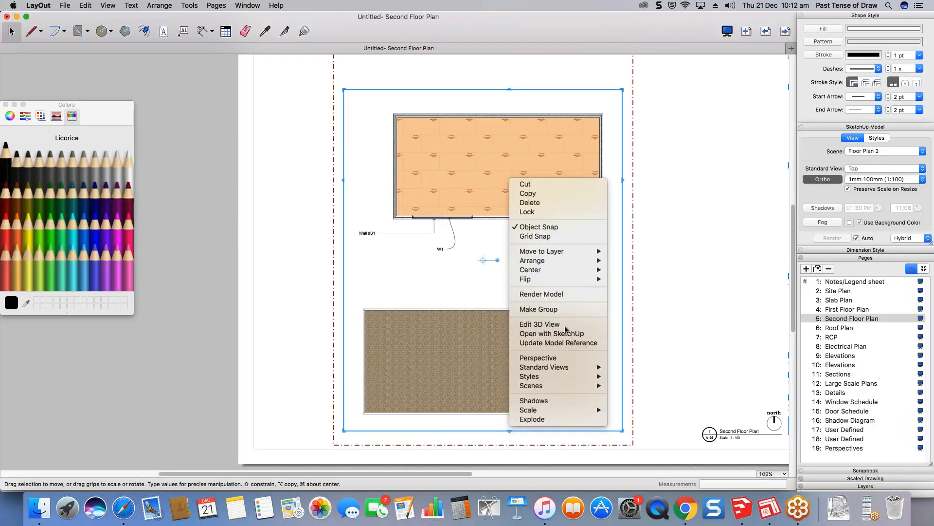
{"action": "left_click", "coordinate": [459, 165]}
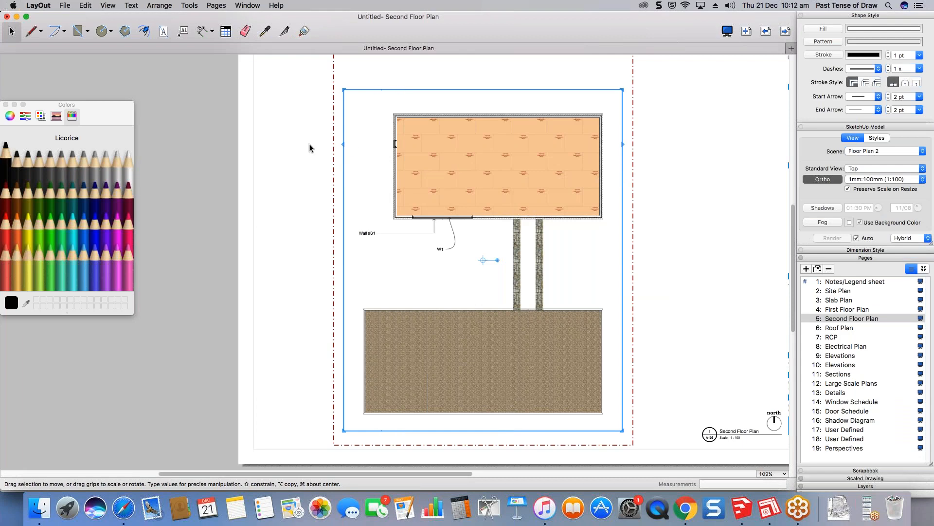
{"action": "left_click", "coordinate": [300, 156]}
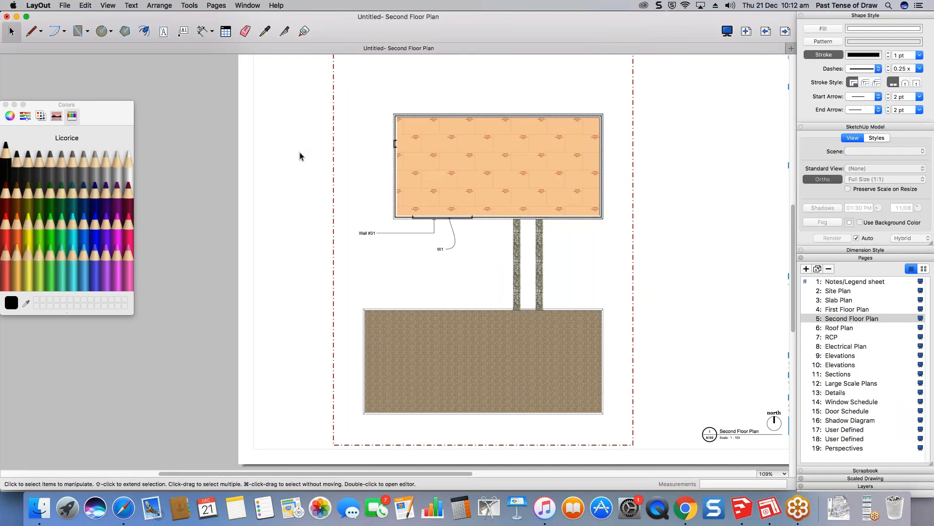
- Place a label with a straight horizontal leader from the small window to the blank space outside the plan
{"action": "left_click", "coordinate": [183, 31]}
{"action": "scroll", "coordinate": [372, 96], "scroll_direction": "up", "scroll_amount": 3}
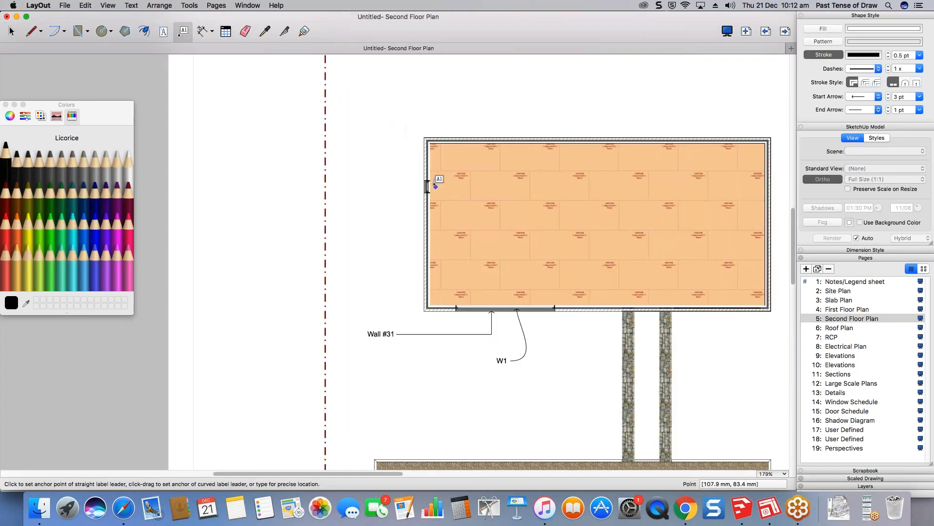
{"action": "left_click", "coordinate": [434, 185]}
{"action": "scroll", "coordinate": [524, 157], "scroll_direction": "up", "scroll_amount": 3}
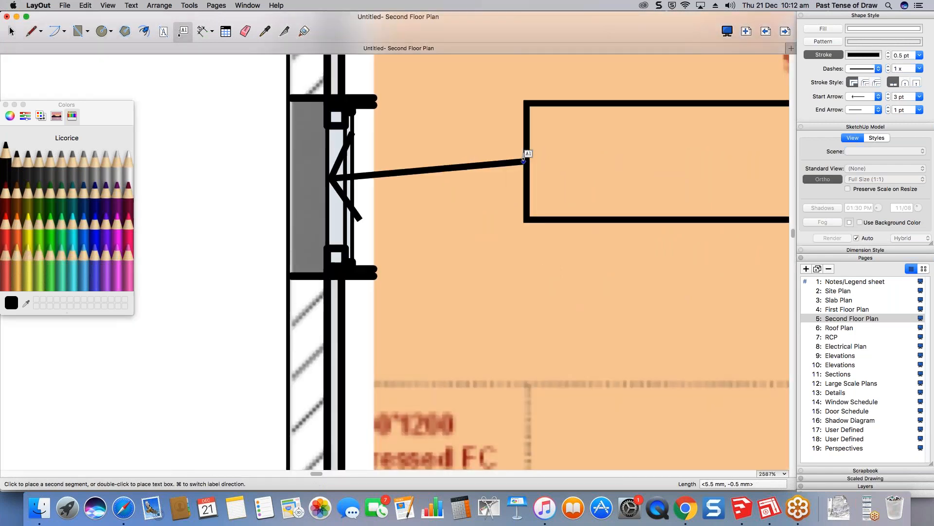
{"action": "scroll", "coordinate": [524, 157], "scroll_direction": "down", "scroll_amount": 8}
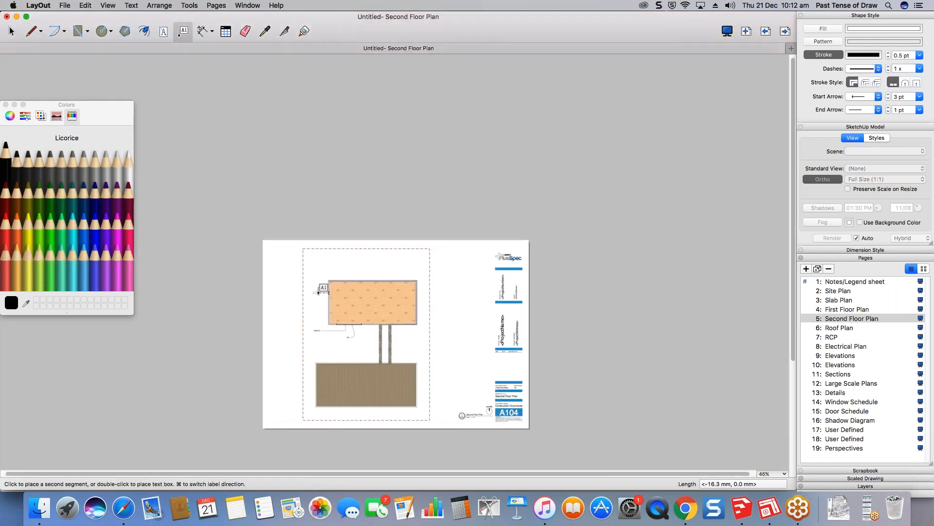
{"action": "scroll", "coordinate": [319, 295], "scroll_direction": "up", "scroll_amount": 5}
{"action": "double_click", "coordinate": [323, 285]}
- Set the small window label's text to the W2 example group name and finish the label
{"action": "left_click", "coordinate": [239, 296]}
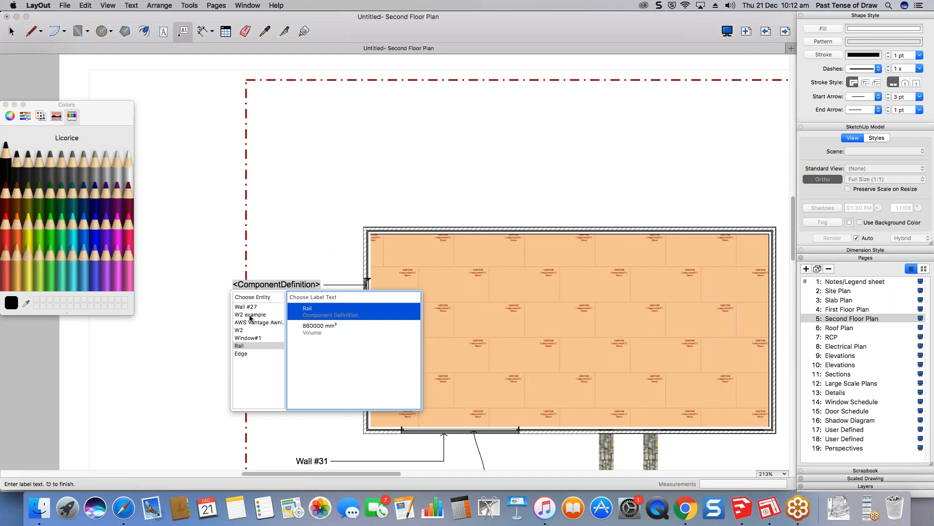
{"action": "left_click", "coordinate": [257, 314]}
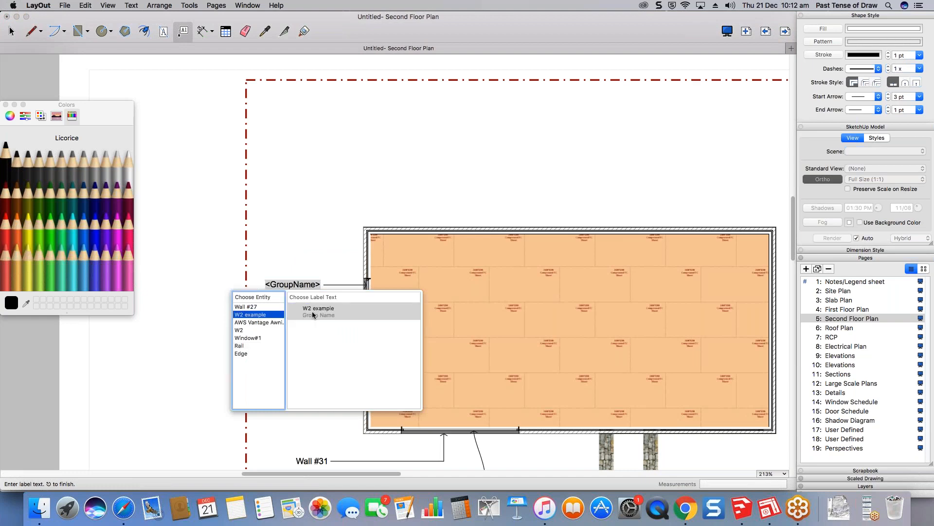
{"action": "left_click", "coordinate": [329, 223]}
{"action": "left_click", "coordinate": [330, 224]}
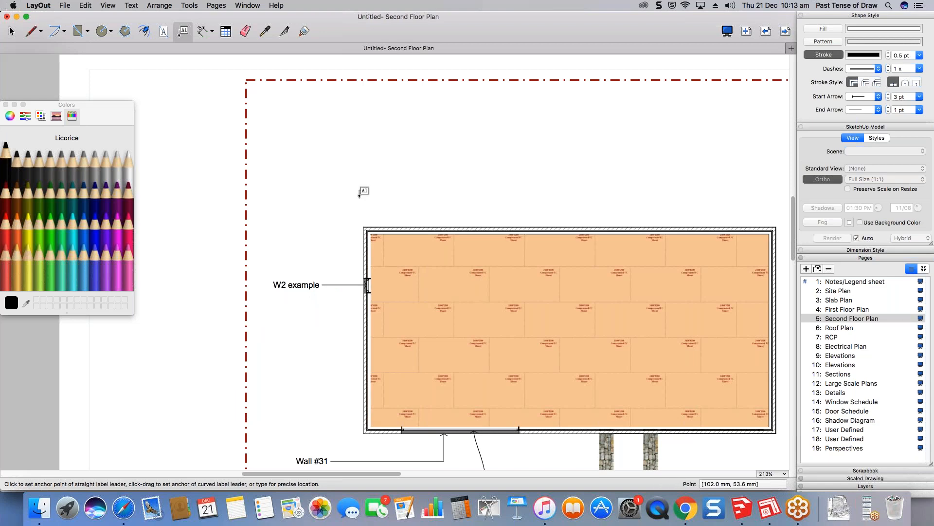
{"action": "scroll", "coordinate": [359, 197], "scroll_direction": "down", "scroll_amount": 5}
{"action": "key", "text": "space"}
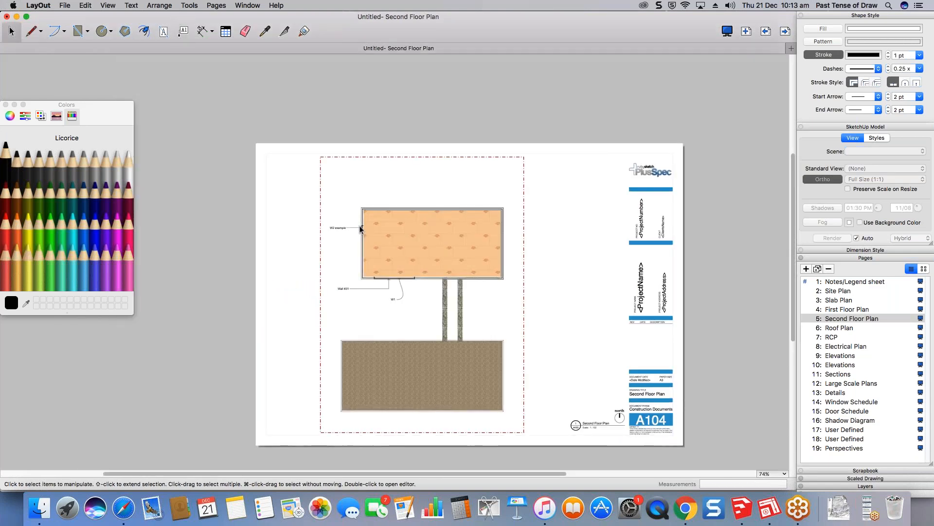
{"action": "scroll", "coordinate": [360, 228], "scroll_direction": "up", "scroll_amount": 1}
{"action": "scroll", "coordinate": [393, 278], "scroll_direction": "up", "scroll_amount": 5}
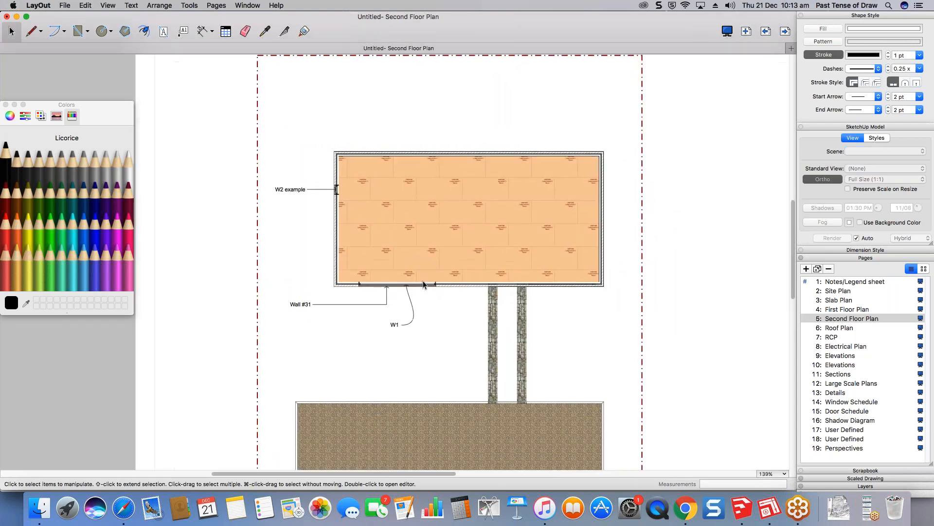
{"action": "middle_click_drag", "start_coordinate": [423, 285], "coordinate": [448, 176]}
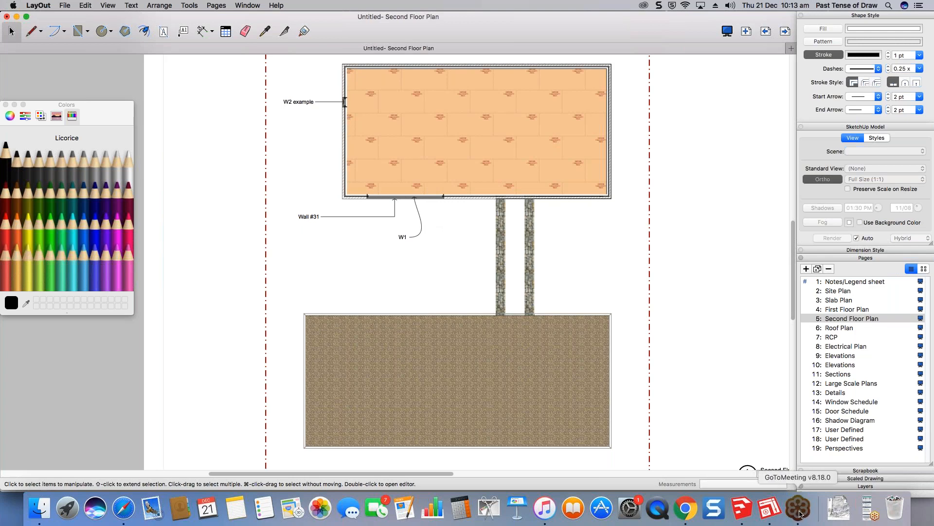
{"action": "left_click", "coordinate": [869, 507]}
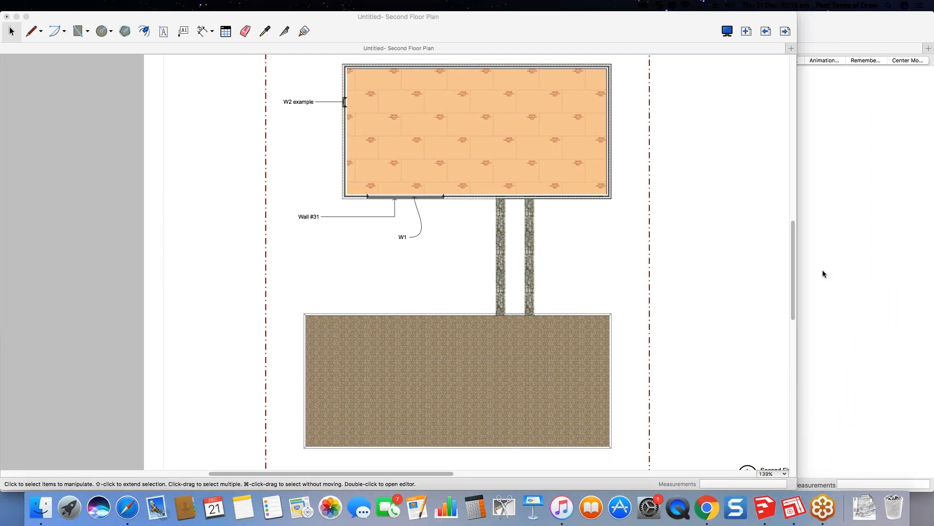
{"action": "left_click", "coordinate": [817, 318]}
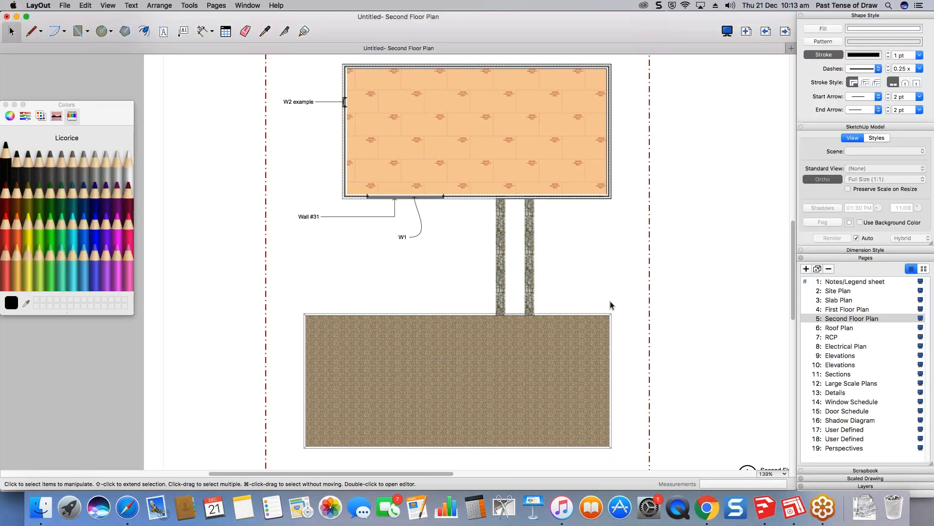
- Draw an irregular freehand loop in the blank area between the floor plan and the title block
{"action": "scroll", "coordinate": [605, 302], "scroll_direction": "down", "scroll_amount": 2}
{"action": "mouse_move", "coordinate": [650, 298]}
{"action": "middle_mouse_down"}
{"action": "mouse_move", "coordinate": [526, 294]}
{"action": "mouse_move", "coordinate": [589, 323]}
{"action": "middle_mouse_up"}
{"action": "key", "text": "f"}
{"action": "middle_click_drag", "start_coordinate": [296, 142], "coordinate": [292, 142]}
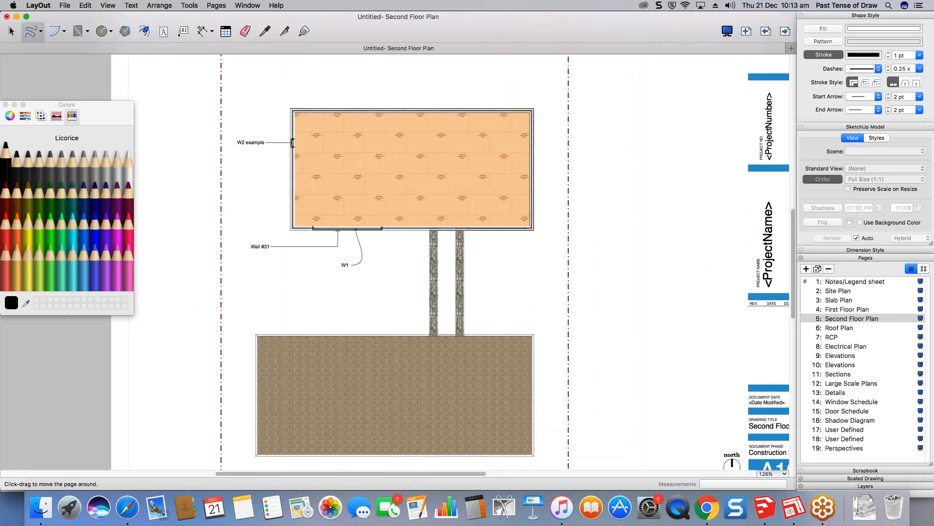
{"action": "middle_click_drag", "start_coordinate": [652, 202], "coordinate": [521, 221]}
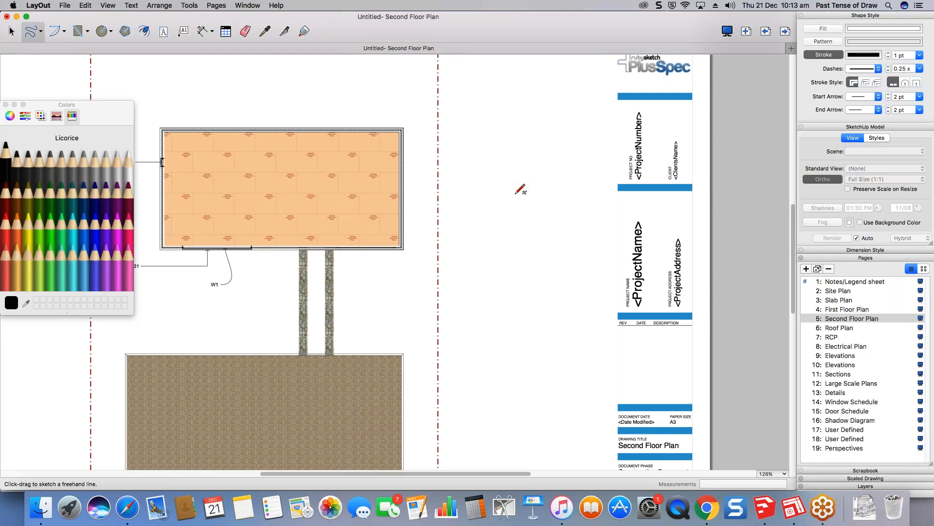
{"action": "mouse_move", "coordinate": [496, 193]}
{"action": "left_mouse_down"}
{"action": "mouse_move", "coordinate": [558, 198]}
{"action": "mouse_move", "coordinate": [566, 307]}
{"action": "mouse_move", "coordinate": [476, 284]}
{"action": "mouse_move", "coordinate": [471, 181]}
{"action": "mouse_move", "coordinate": [506, 109]}
{"action": "mouse_move", "coordinate": [539, 161]}
{"action": "mouse_move", "coordinate": [500, 170]}
{"action": "mouse_move", "coordinate": [493, 192]}
{"action": "left_mouse_up"}
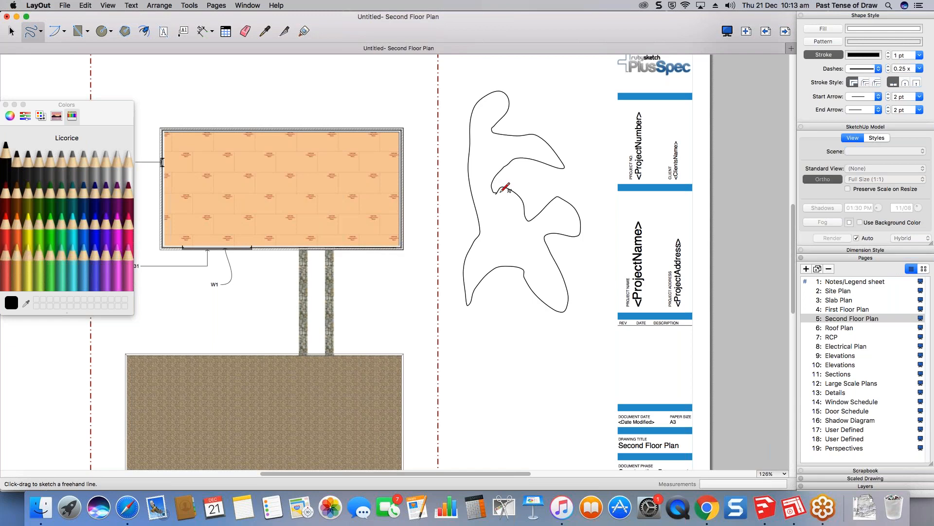
{"action": "key", "text": "space"}
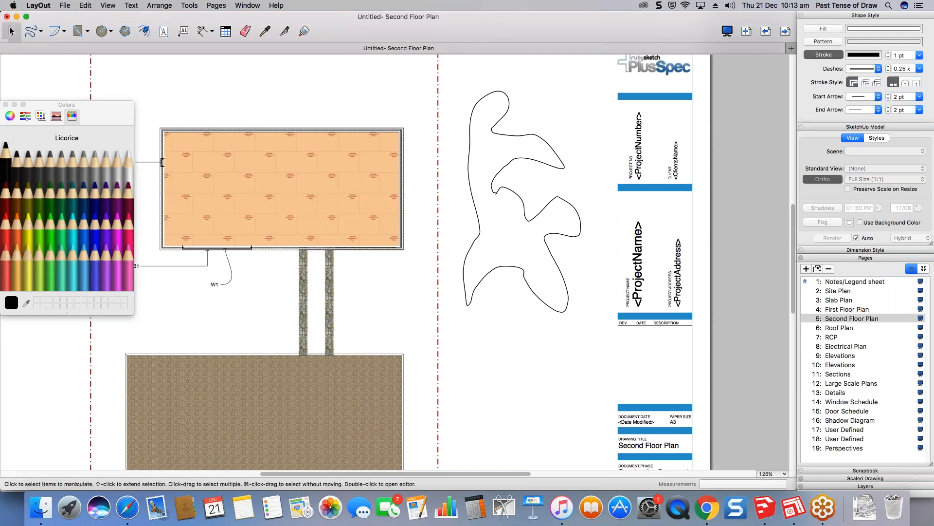
- Delete the freehand loop from the blank area between the floor plan and the title block
{"action": "left_click", "coordinate": [519, 201]}
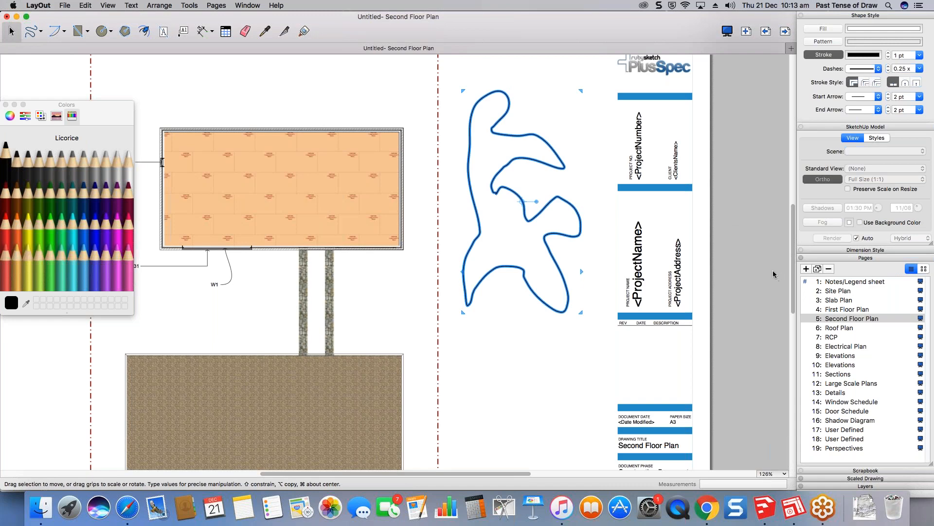
{"action": "left_click", "coordinate": [803, 272]}
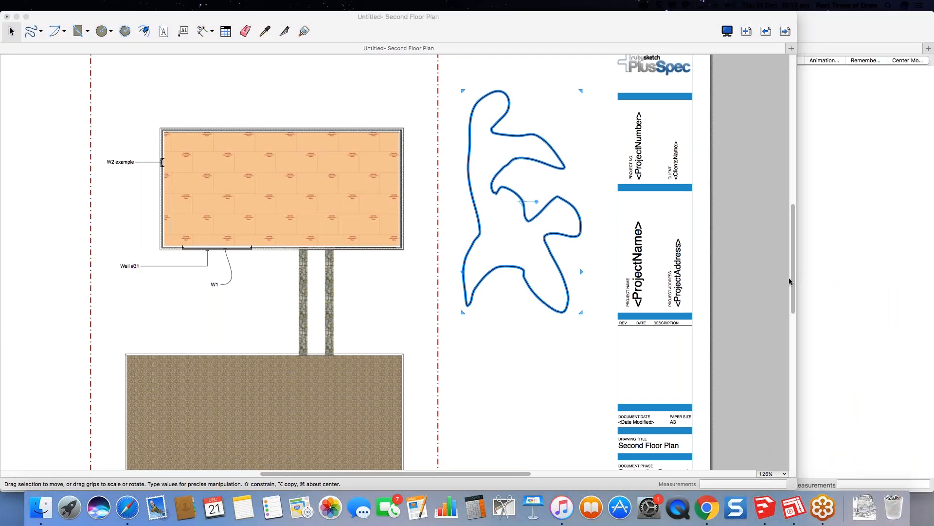
{"action": "left_click", "coordinate": [564, 346]}
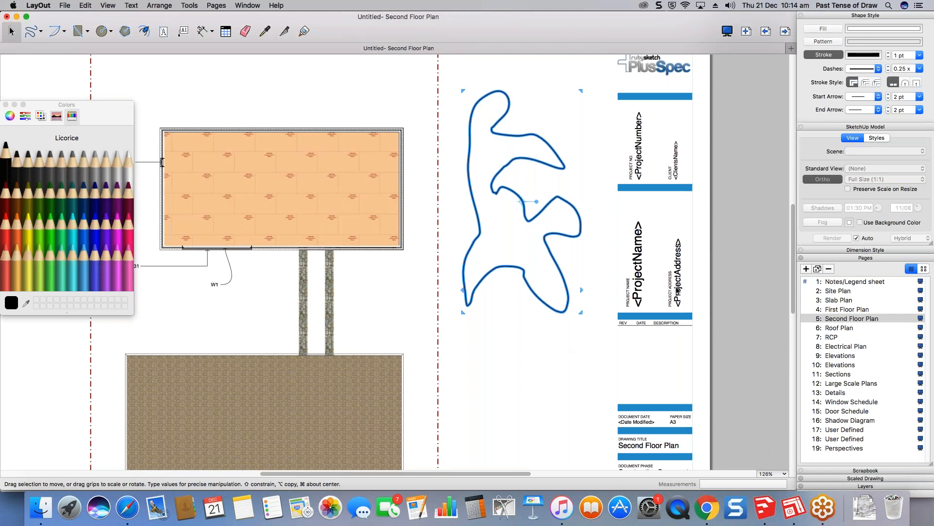
{"action": "left_click", "coordinate": [810, 271]}
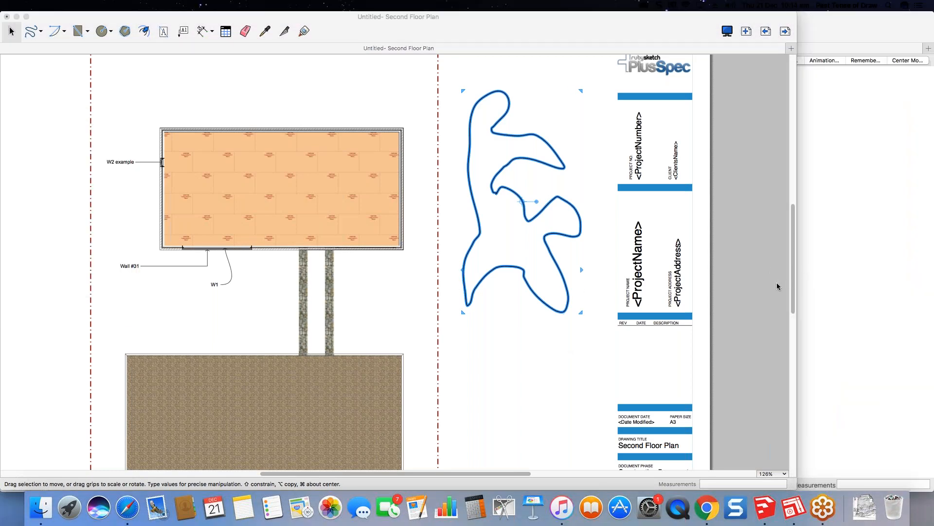
{"action": "left_click", "coordinate": [585, 399]}
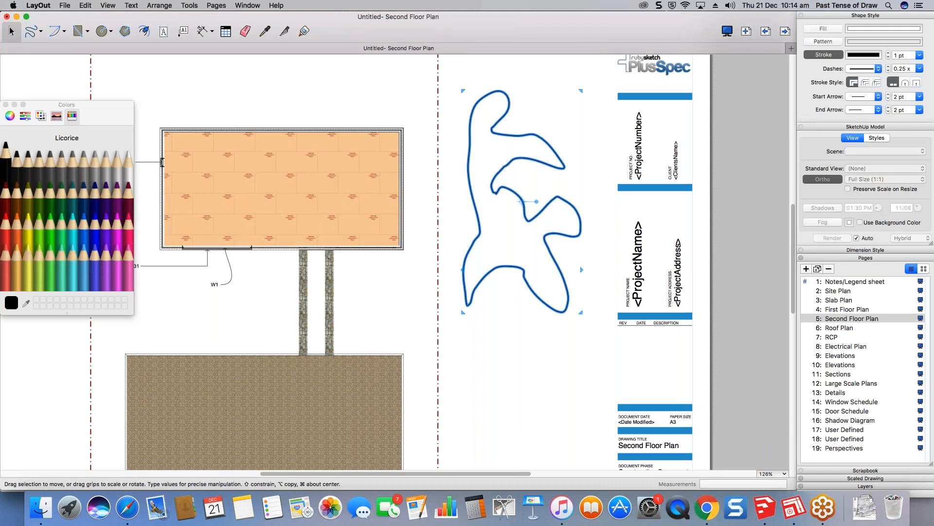
{"action": "middle_click_drag", "start_coordinate": [492, 336], "coordinate": [582, 291]}
{"action": "middle_click_drag", "start_coordinate": [602, 321], "coordinate": [572, 326]}
{"action": "key", "text": "Delete"}
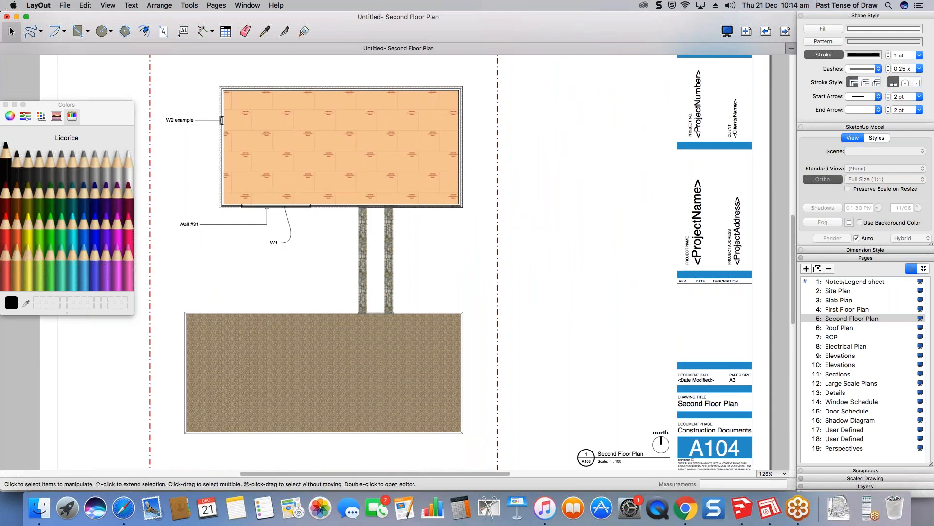
{"action": "scroll", "coordinate": [589, 198], "scroll_direction": "down", "scroll_amount": 5}
{"action": "scroll", "coordinate": [513, 324], "scroll_direction": "up", "scroll_amount": 5}
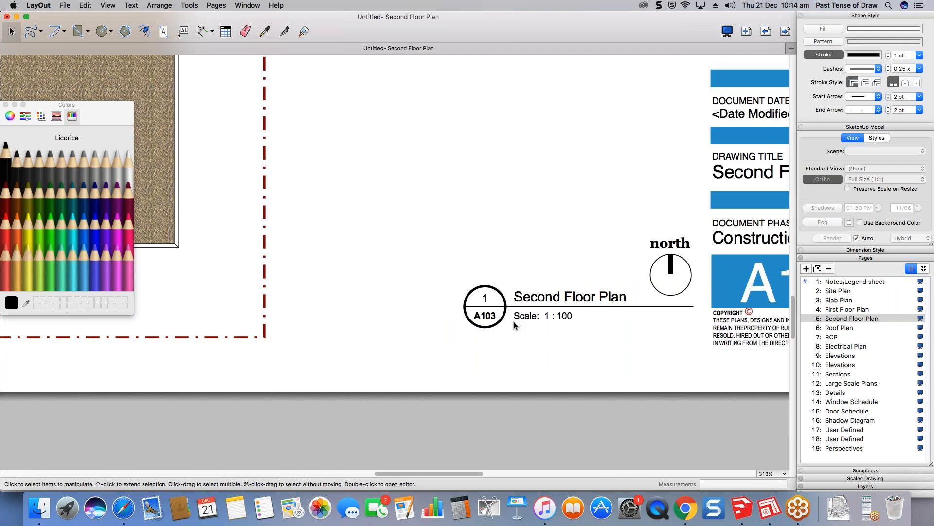
{"action": "scroll", "coordinate": [514, 321], "scroll_direction": "down", "scroll_amount": 10}
{"action": "scroll", "coordinate": [363, 397], "scroll_direction": "up", "scroll_amount": 1}
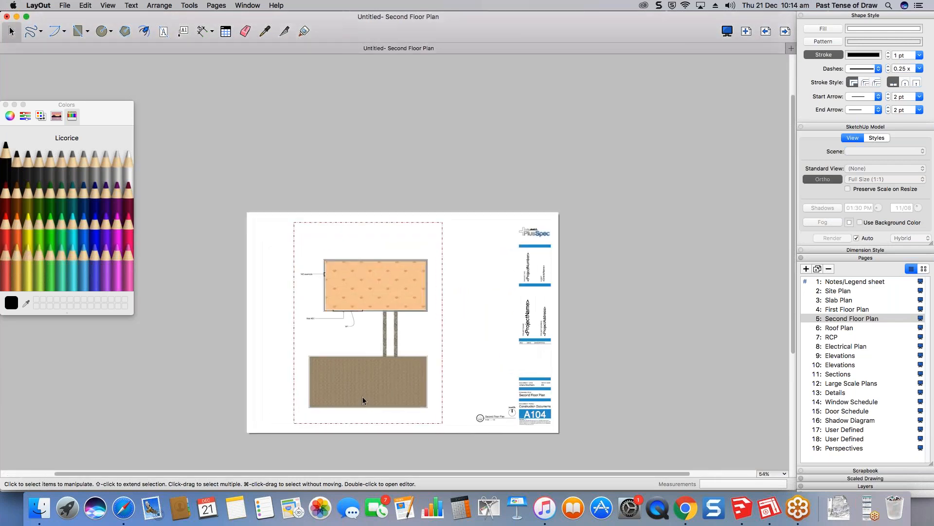
{"action": "scroll", "coordinate": [363, 396], "scroll_direction": "up", "scroll_amount": 3}
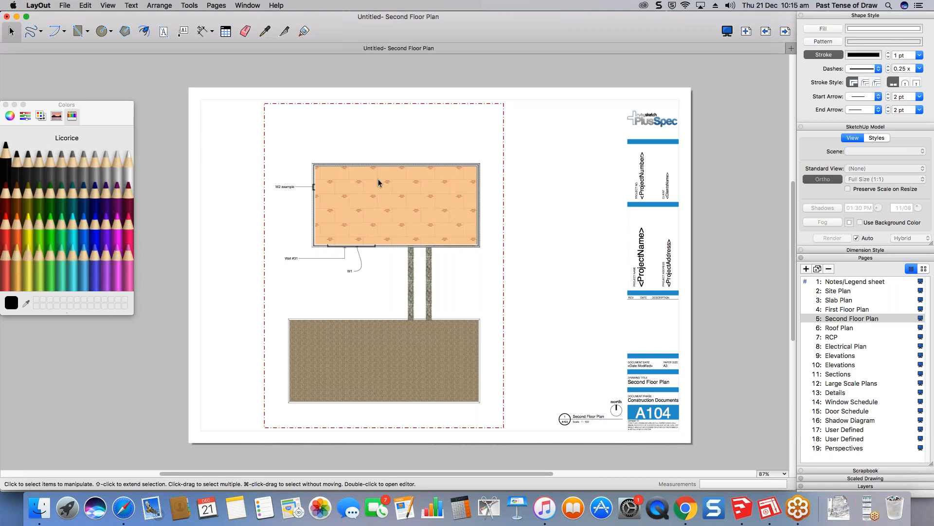
- Open the First Floor Plan page and set the section number in the marker above the upper room to S1
{"action": "left_click", "coordinate": [839, 300]}
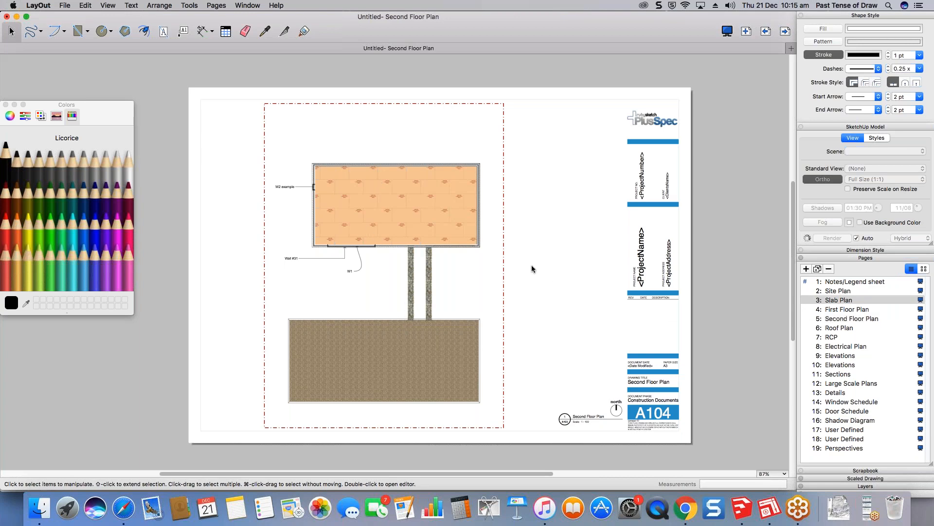
{"action": "left_click", "coordinate": [919, 310]}
{"action": "left_click", "coordinate": [353, 140]}
{"action": "scroll", "coordinate": [352, 139], "scroll_direction": "up", "scroll_amount": 10}
{"action": "double_click", "coordinate": [353, 138]}
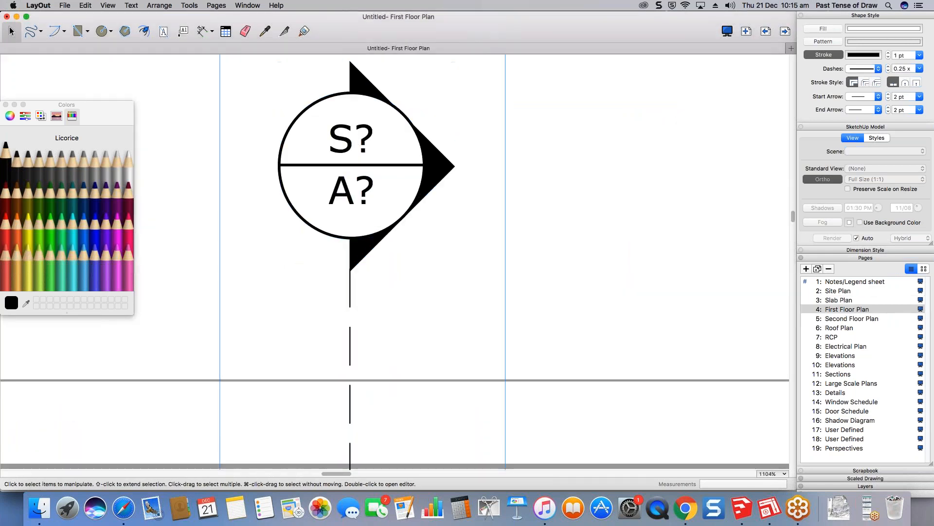
{"action": "double_click", "coordinate": [352, 139]}
{"action": "double_click", "coordinate": [353, 139]}
{"action": "left_click", "coordinate": [368, 138]}
{"action": "key", "text": "BackSpace"}
{"action": "type", "text": "1"}
{"action": "key", "text": "Escape"}
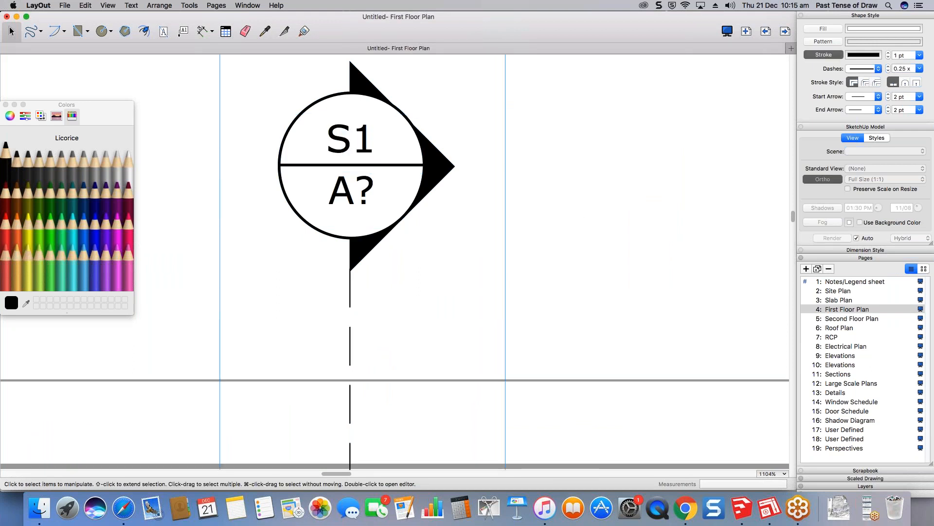
- Check the sheet number on the Sections page and set the S1 marker's sheet reference on the First Floor Plan to A301
{"action": "left_click", "coordinate": [832, 374]}
{"action": "scroll", "coordinate": [505, 303], "scroll_direction": "down", "scroll_amount": 5}
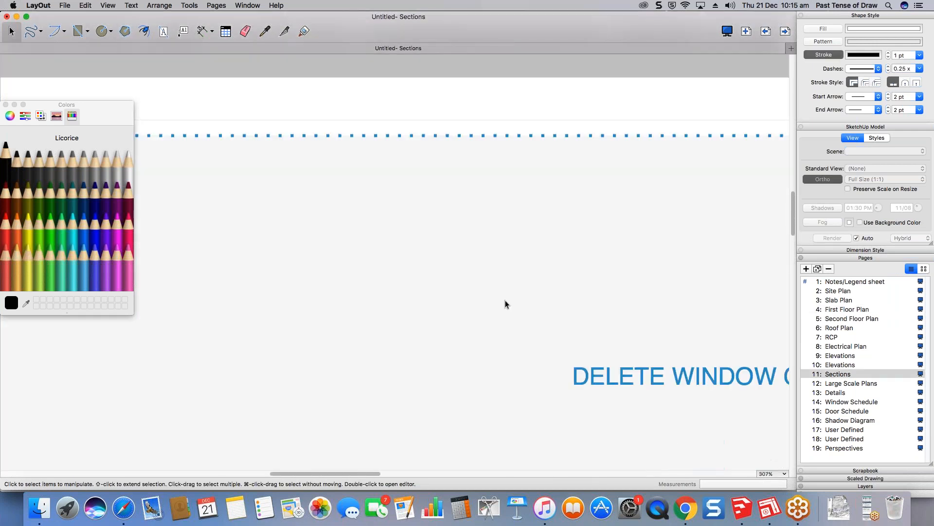
{"action": "scroll", "coordinate": [516, 243], "scroll_direction": "down", "scroll_amount": 5}
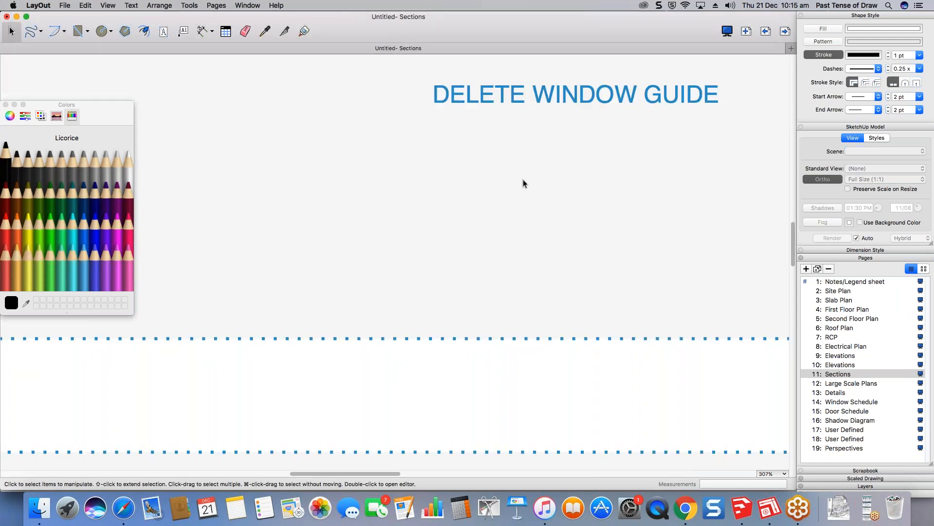
{"action": "scroll", "coordinate": [524, 183], "scroll_direction": "down", "scroll_amount": 10}
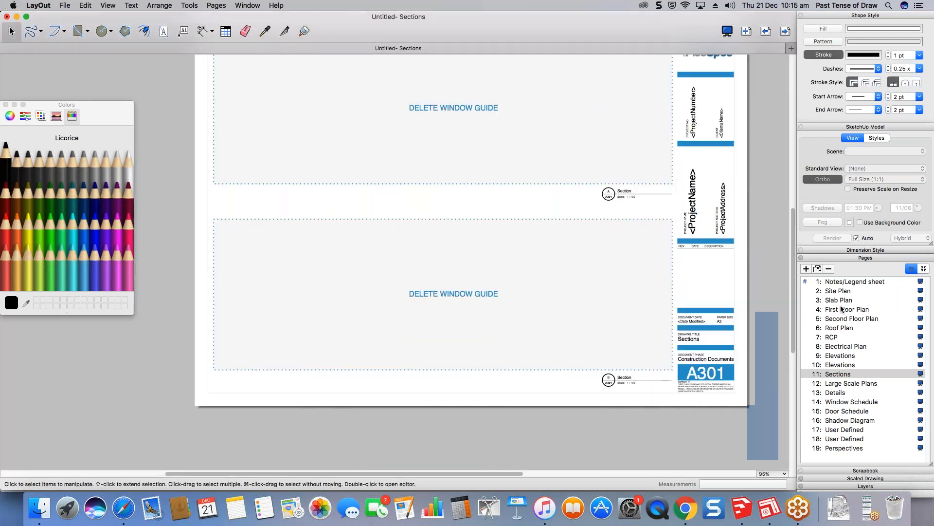
{"action": "left_click", "coordinate": [827, 309]}
{"action": "left_click", "coordinate": [375, 72]}
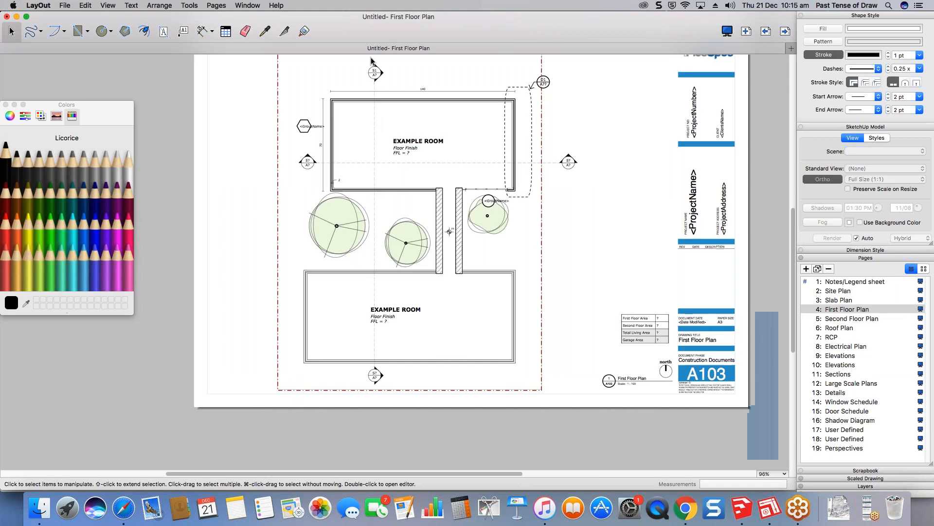
{"action": "scroll", "coordinate": [375, 72], "scroll_direction": "up", "scroll_amount": 15}
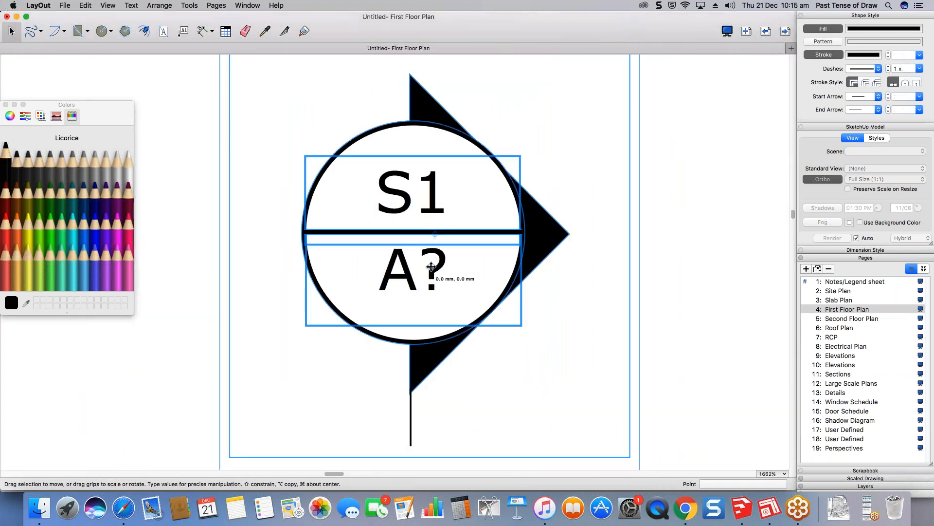
{"action": "double_click", "coordinate": [441, 271]}
{"action": "type", "text": "301"}
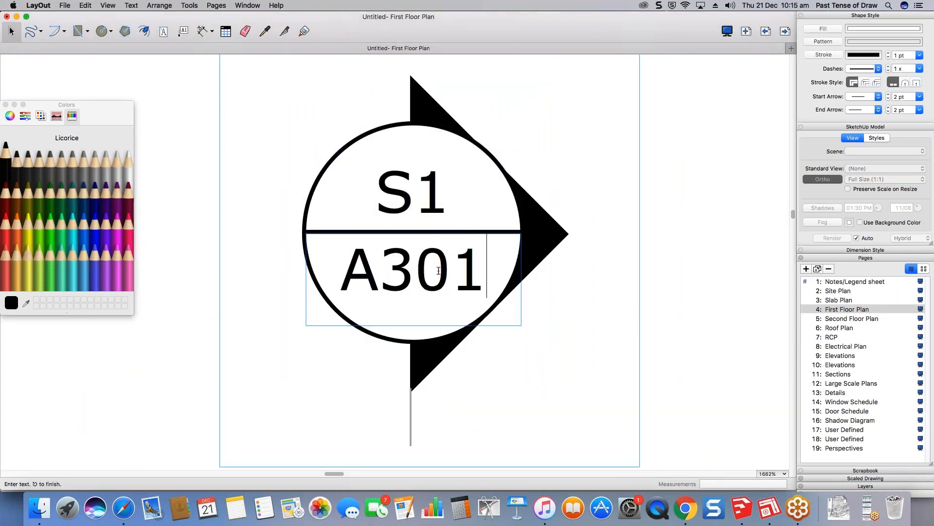
{"action": "double_click", "coordinate": [482, 219]}
{"action": "scroll", "coordinate": [482, 219], "scroll_direction": "down", "scroll_amount": 5}
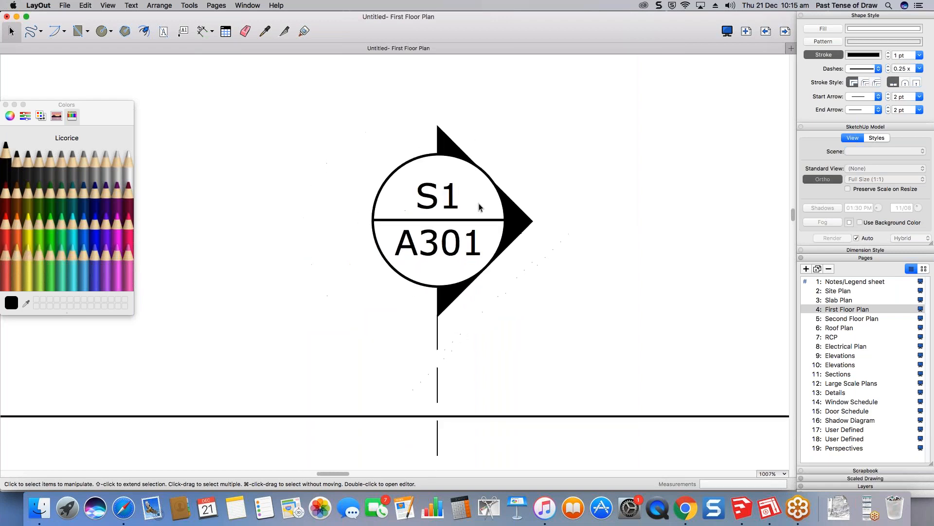
{"action": "scroll", "coordinate": [414, 184], "scroll_direction": "down", "scroll_amount": 3}
{"action": "scroll", "coordinate": [414, 184], "scroll_direction": "down", "scroll_amount": 8}
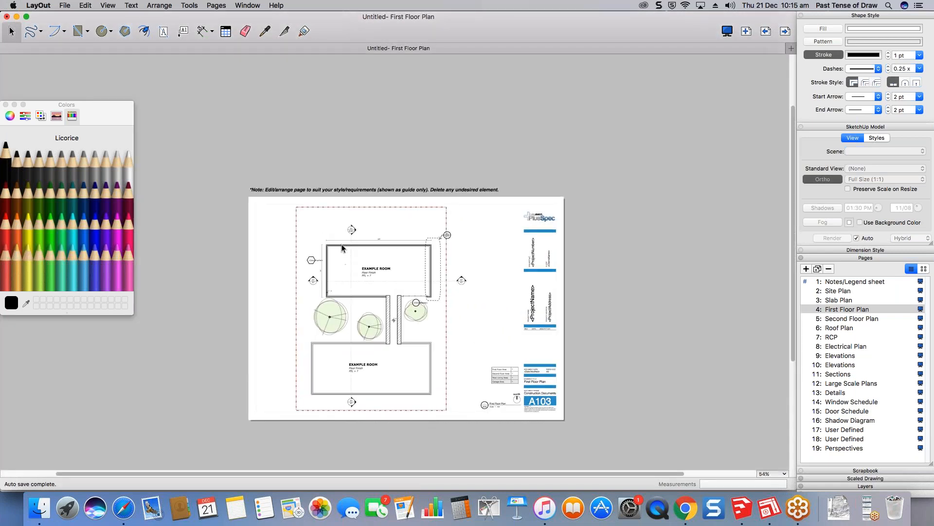
{"action": "scroll", "coordinate": [346, 268], "scroll_direction": "up", "scroll_amount": 1}
{"action": "scroll", "coordinate": [314, 267], "scroll_direction": "up", "scroll_amount": 2}
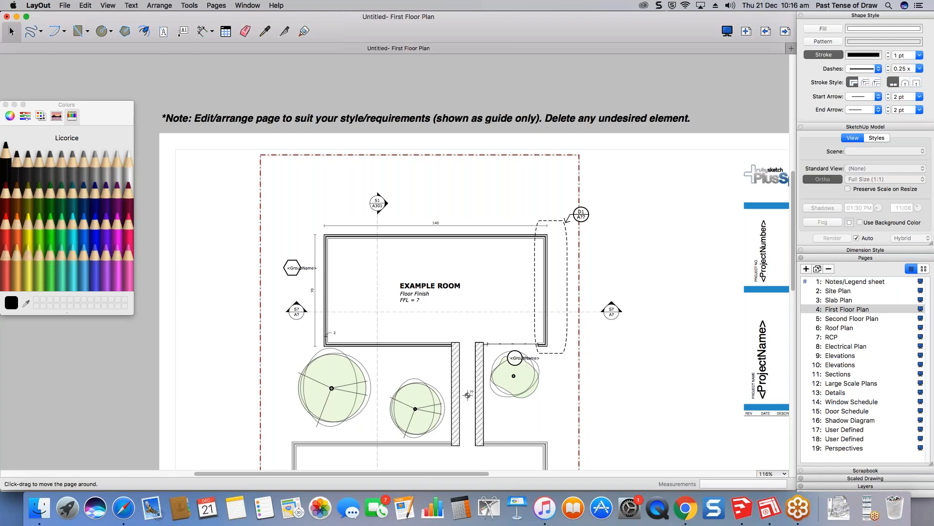
{"action": "scroll", "coordinate": [487, 231], "scroll_direction": "down", "scroll_amount": 5}
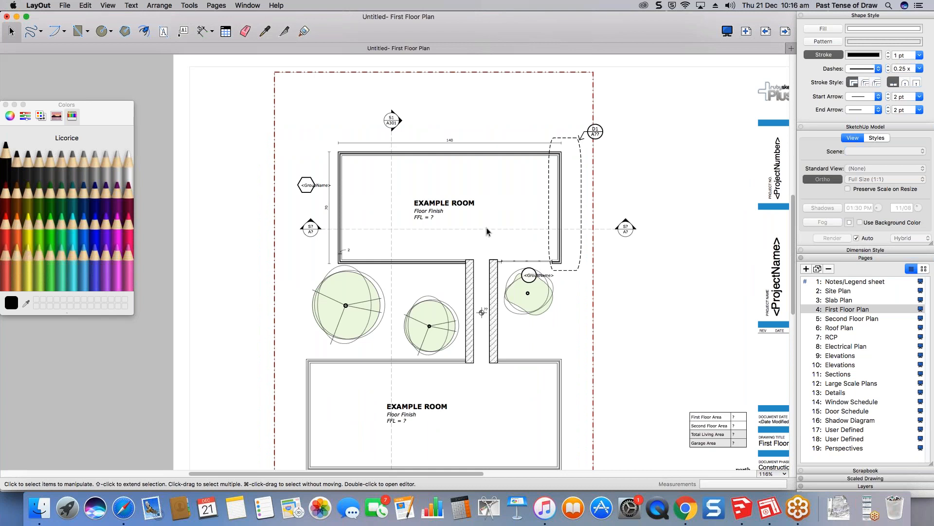
{"action": "scroll", "coordinate": [605, 280], "scroll_direction": "down", "scroll_amount": 2}
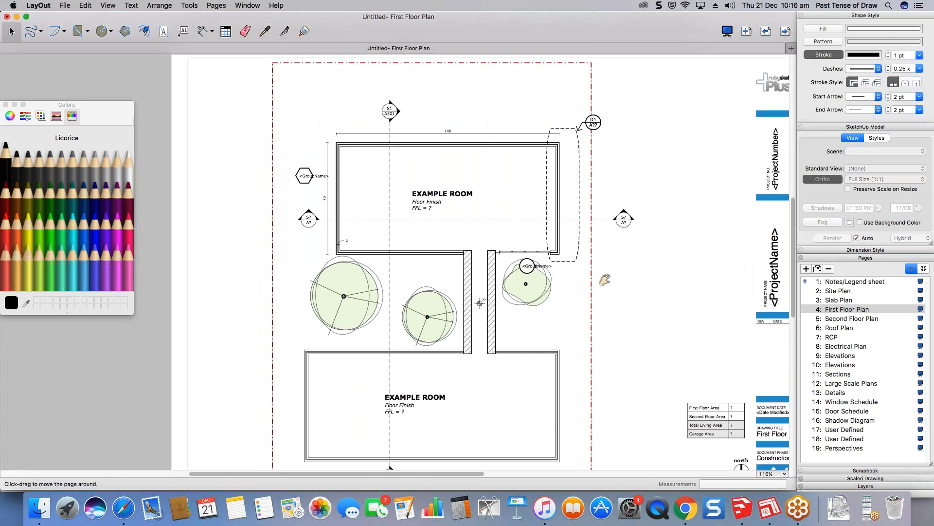
{"action": "scroll", "coordinate": [605, 279], "scroll_direction": "down", "scroll_amount": 3}
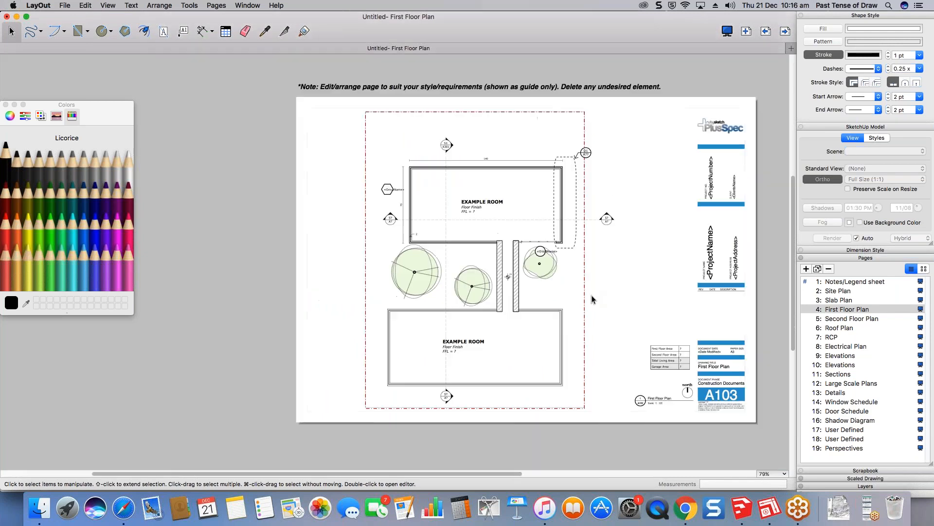
{"action": "scroll", "coordinate": [574, 307], "scroll_direction": "up", "scroll_amount": 3}
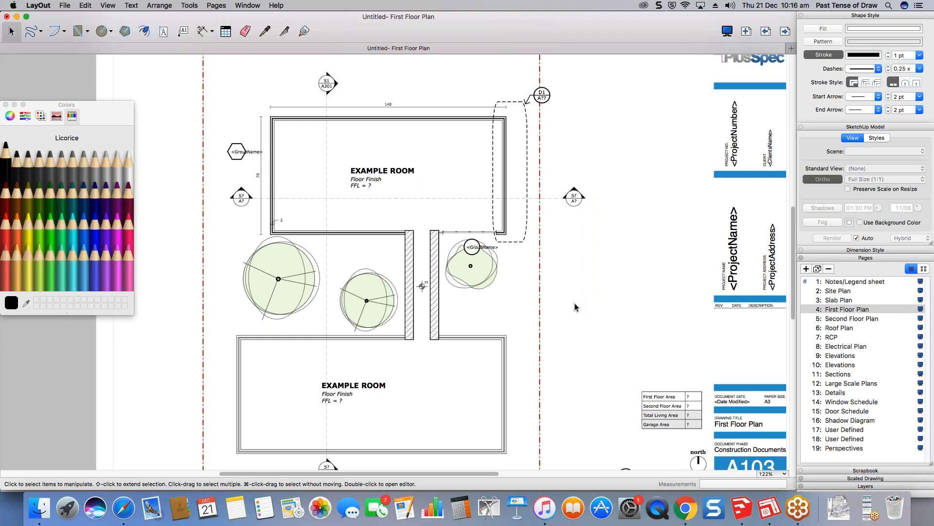
- Hide the page list and open the Scrapbook
{"action": "left_click", "coordinate": [845, 259]}
{"action": "left_click", "coordinate": [861, 265]}
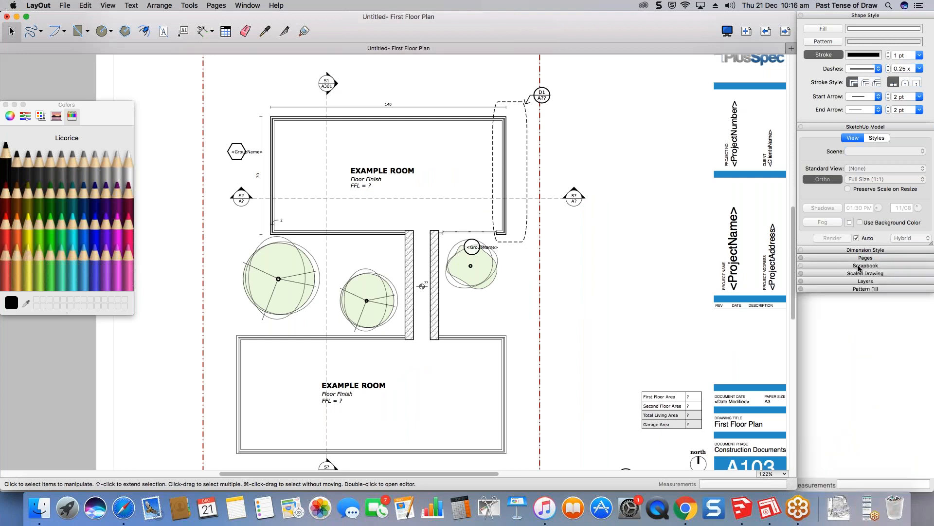